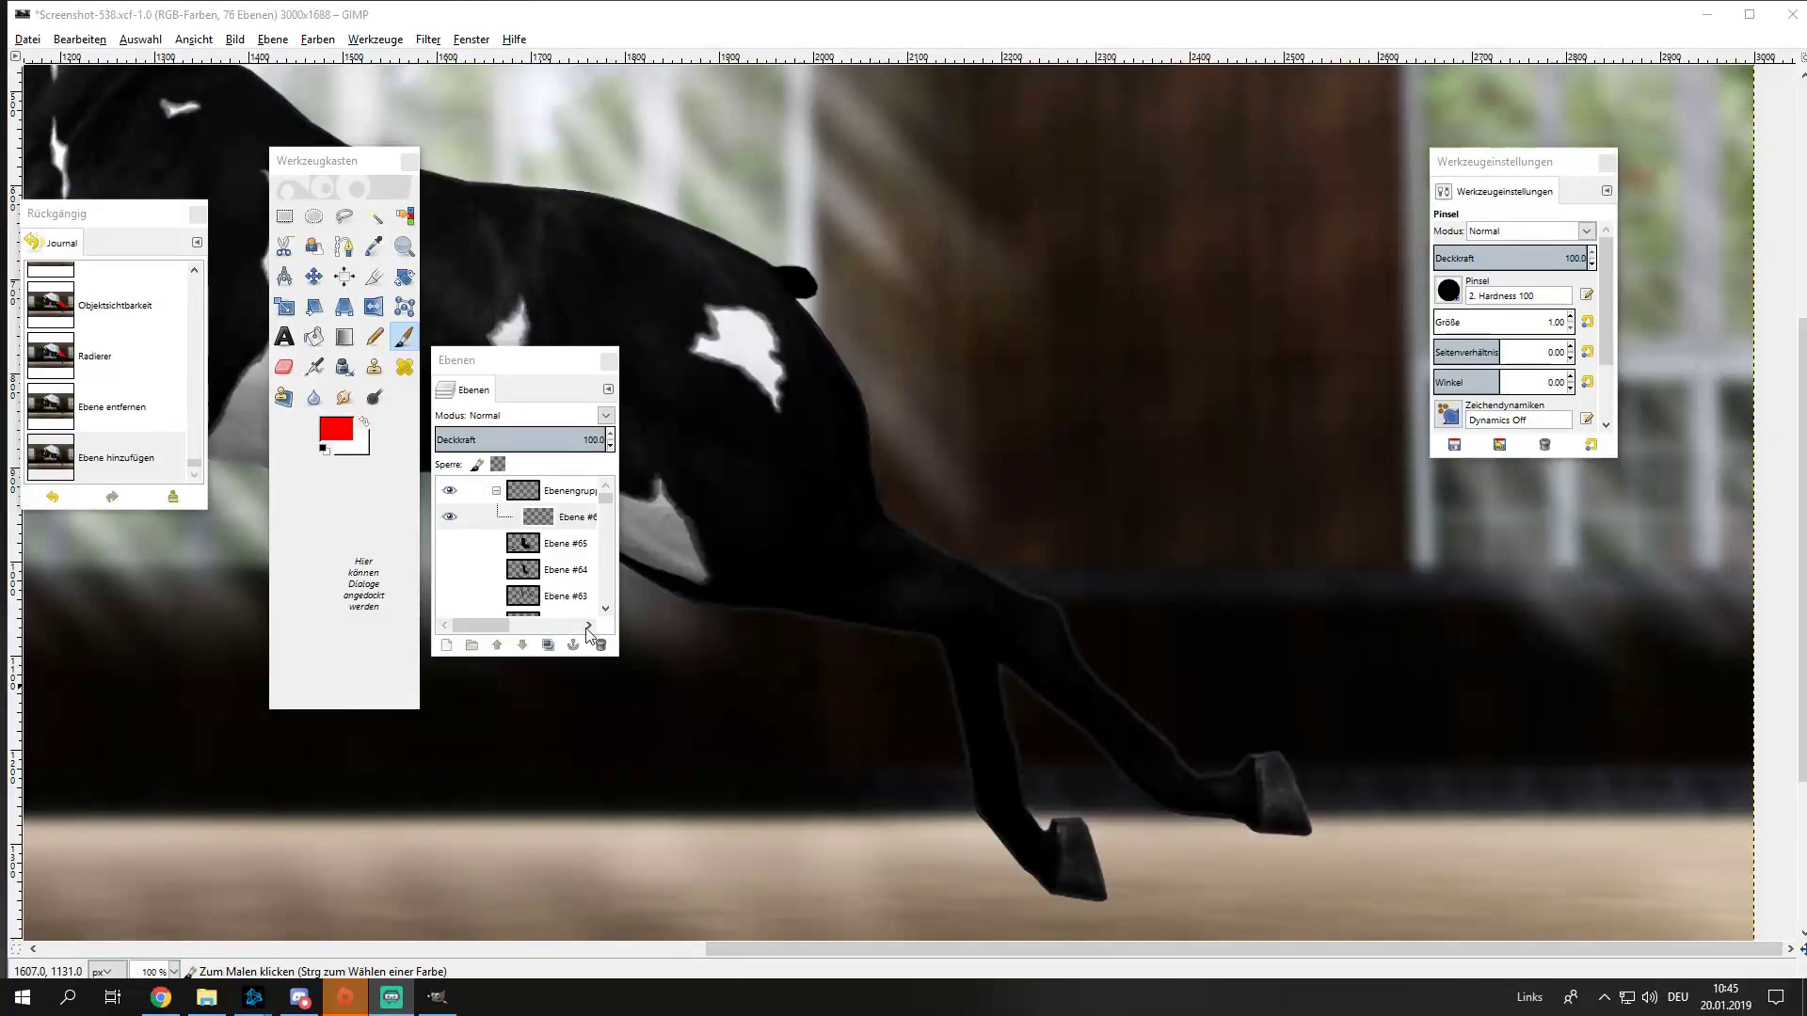
Step: Enlarge the Paintbrush slightly and sketch the red tail root and its first strokes
{"action": "left_click", "coordinate": [1470, 325]}
{"action": "scroll", "coordinate": [849, 285], "scroll_direction": "up", "scroll_amount": 1}
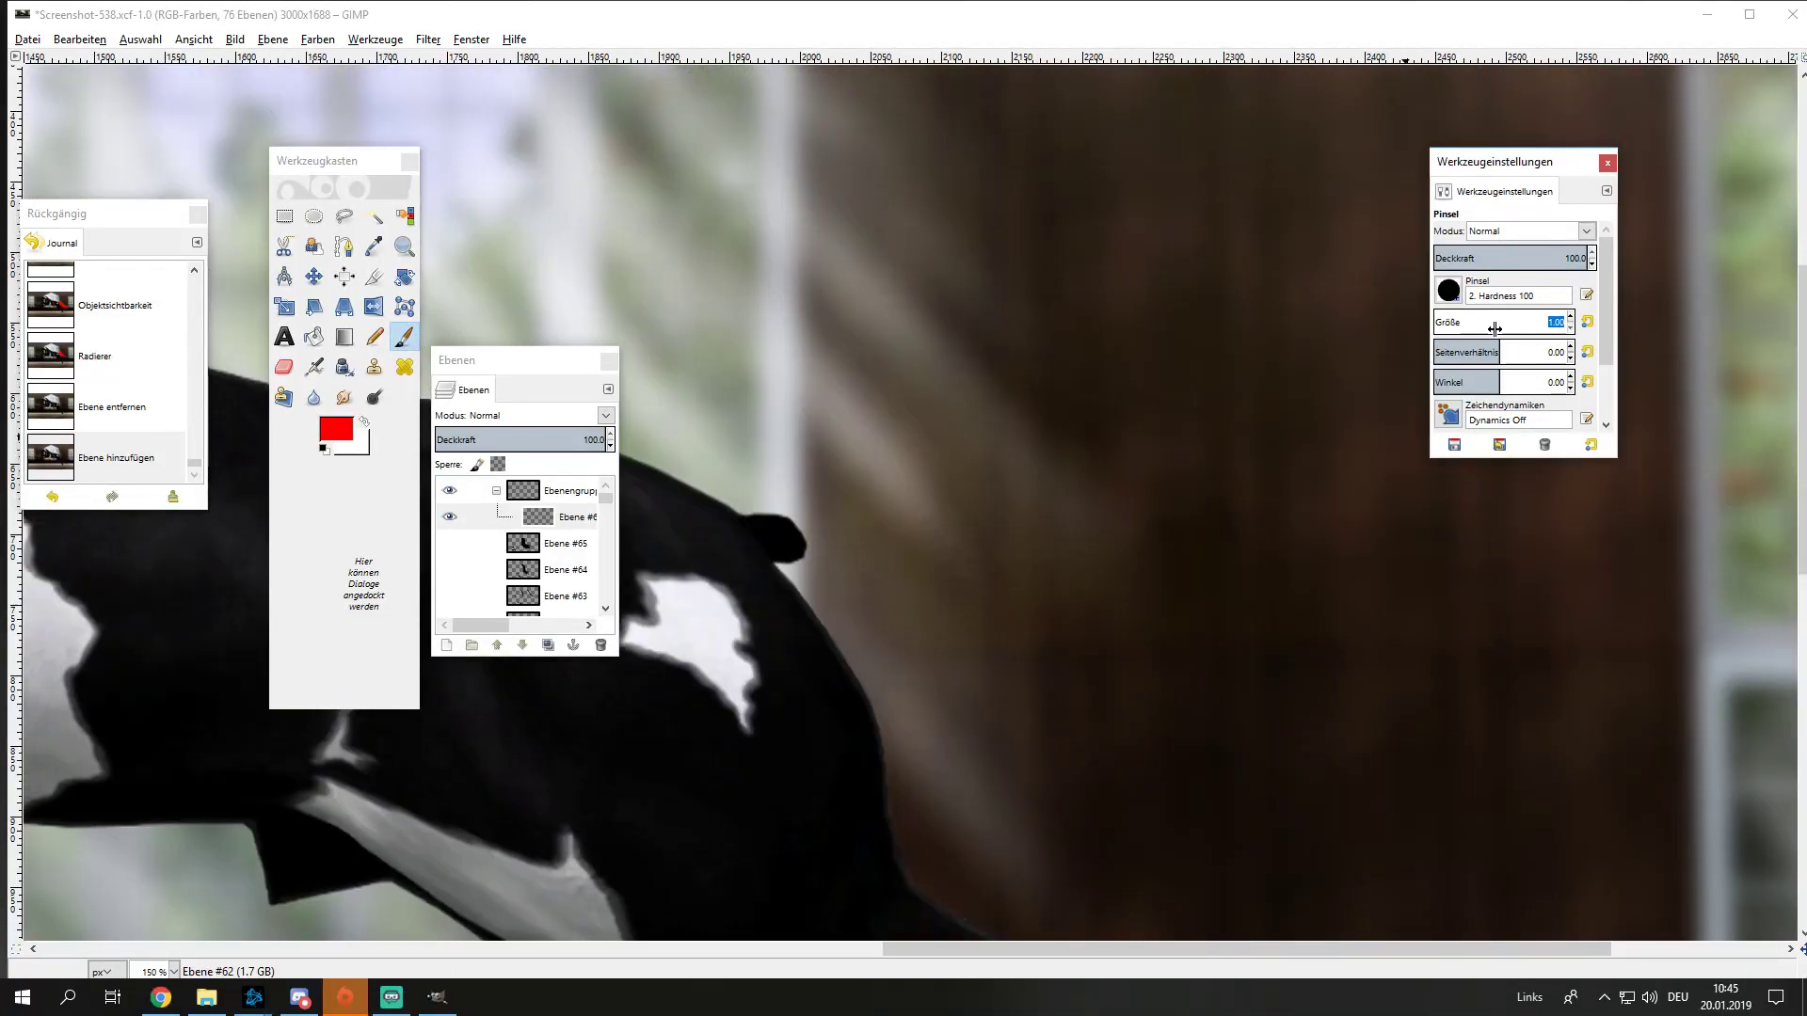
{"action": "left_click_drag", "start_coordinate": [1497, 325], "coordinate": [1508, 324]}
{"action": "scroll", "coordinate": [1074, 556], "scroll_direction": "down", "scroll_amount": 2}
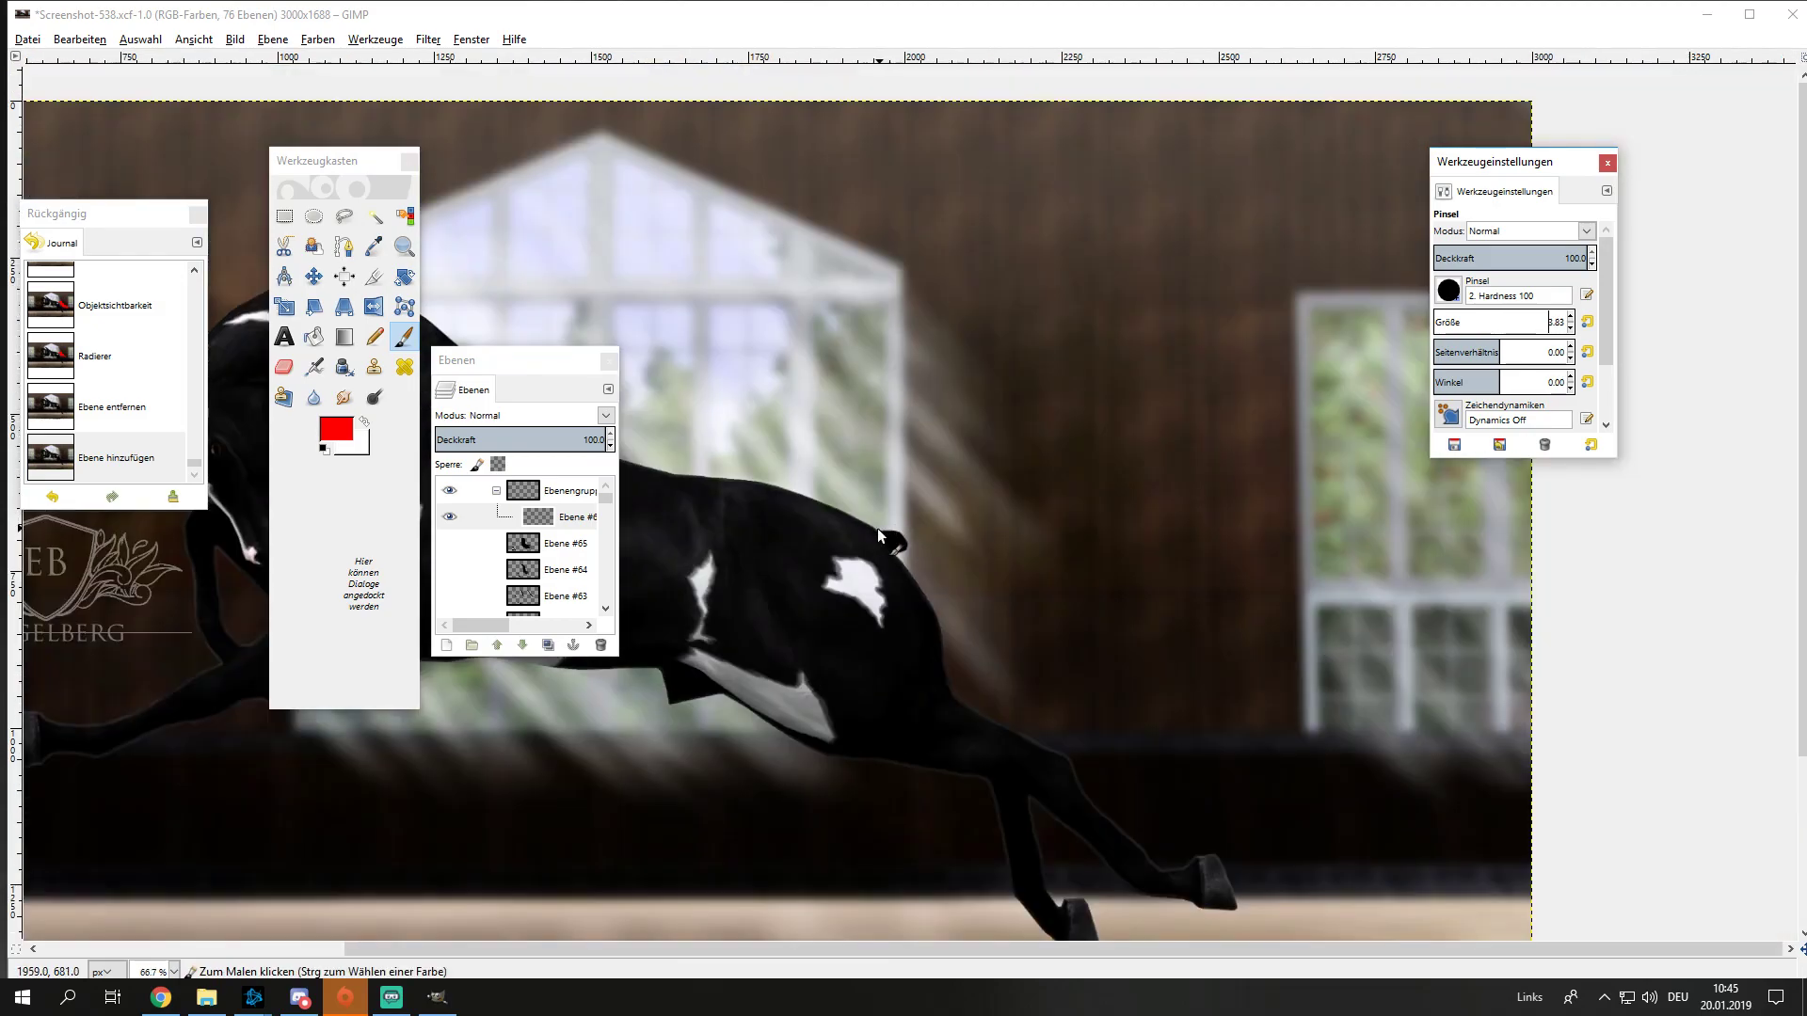
{"action": "mouse_move", "coordinate": [877, 528]}
{"action": "left_mouse_down"}
{"action": "mouse_move", "coordinate": [946, 476]}
{"action": "mouse_move", "coordinate": [1076, 532]}
{"action": "left_mouse_up"}
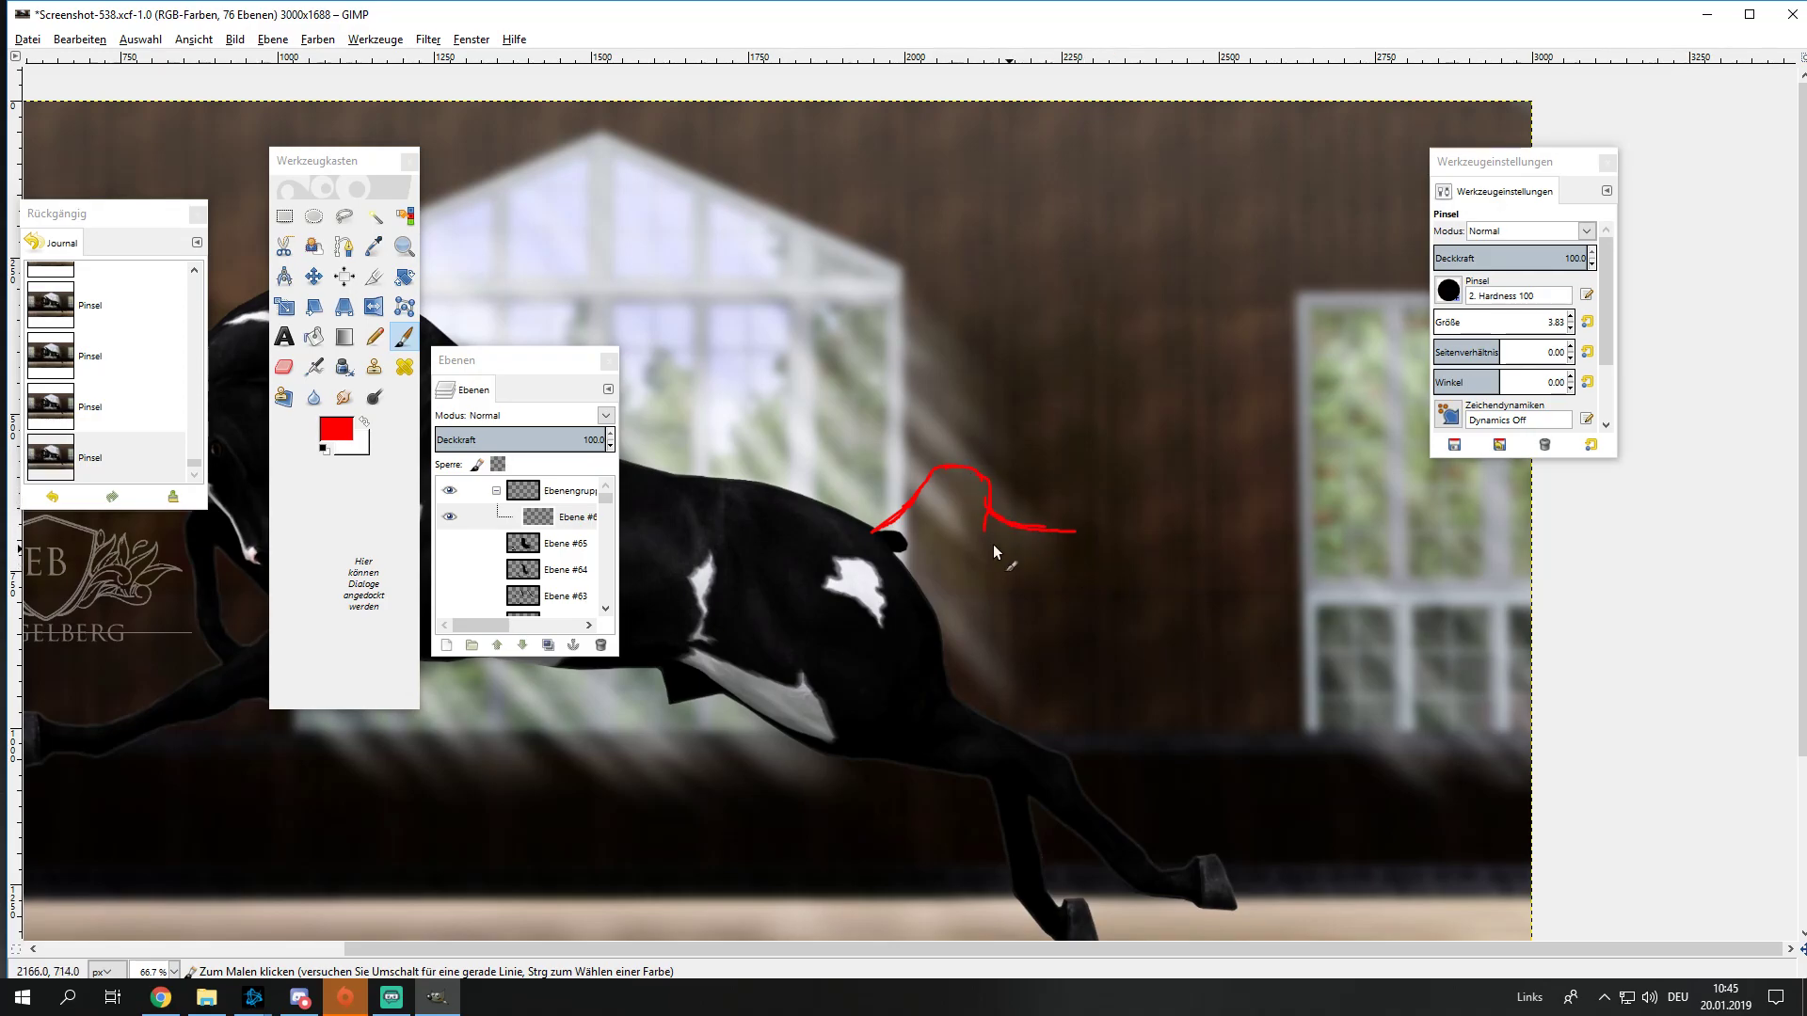
{"action": "mouse_move", "coordinate": [889, 553]}
{"action": "left_mouse_down"}
{"action": "mouse_move", "coordinate": [1083, 555]}
{"action": "mouse_move", "coordinate": [1123, 628]}
{"action": "left_mouse_up"}
Step: Make the brush thicker and paint thick red tail strands from the rump down-right
{"action": "scroll", "coordinate": [1127, 653], "scroll_direction": "left", "scroll_amount": 5}
{"action": "scroll", "coordinate": [1127, 653], "scroll_direction": "down", "scroll_amount": 4}
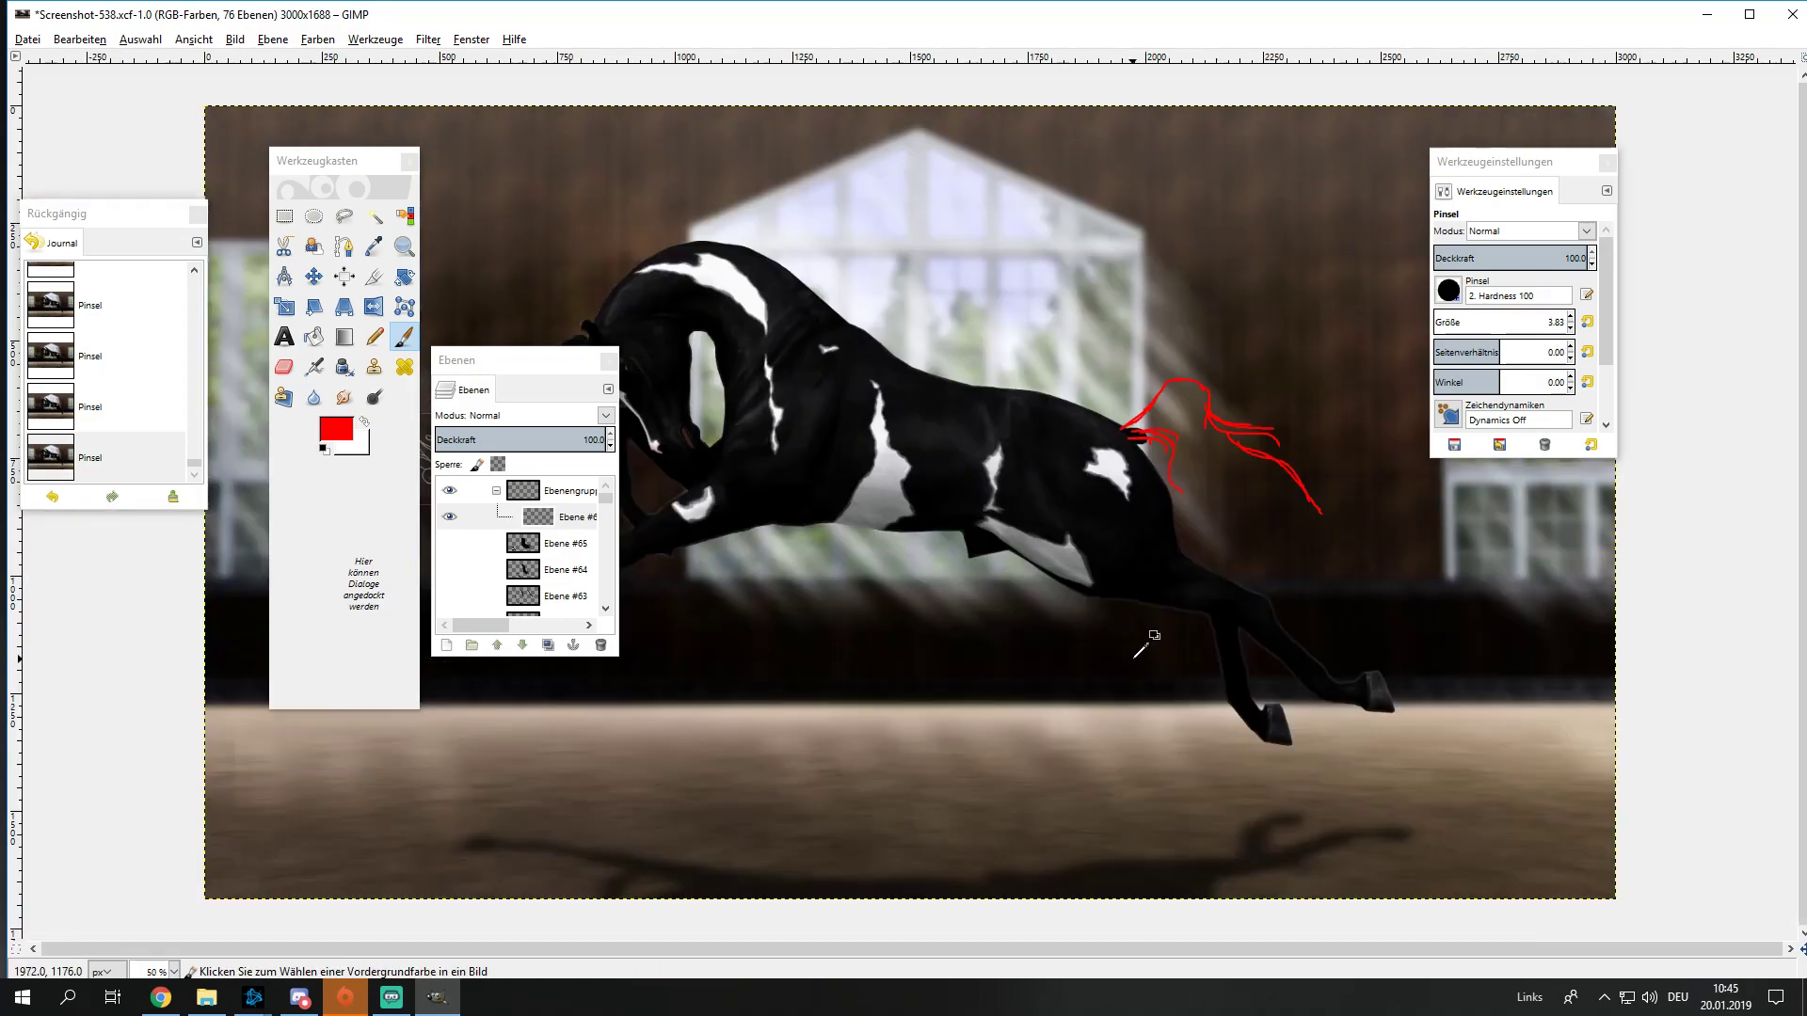
{"action": "left_click_drag", "start_coordinate": [1514, 328], "coordinate": [1532, 327]}
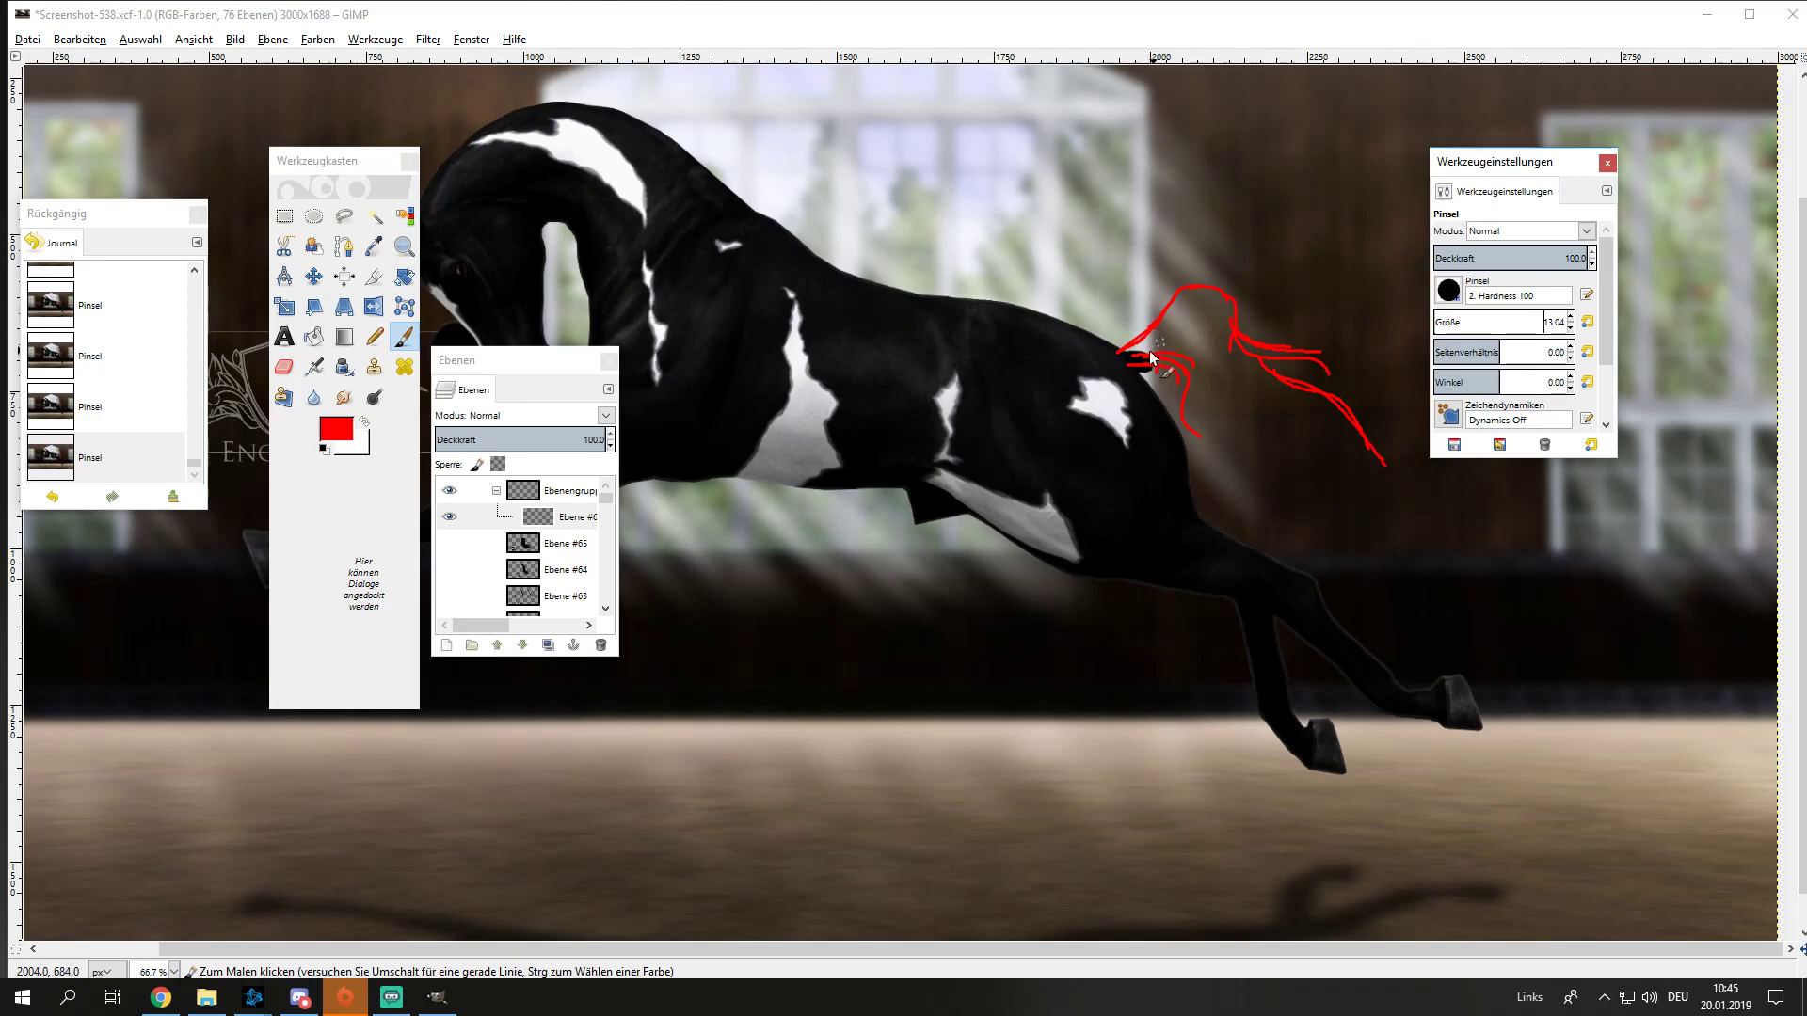
{"action": "left_click_drag", "start_coordinate": [1454, 328], "coordinate": [1473, 327]}
{"action": "mouse_move", "coordinate": [1125, 356]}
{"action": "left_mouse_down"}
{"action": "mouse_move", "coordinate": [1226, 301]}
{"action": "mouse_move", "coordinate": [1372, 438]}
{"action": "left_mouse_up"}
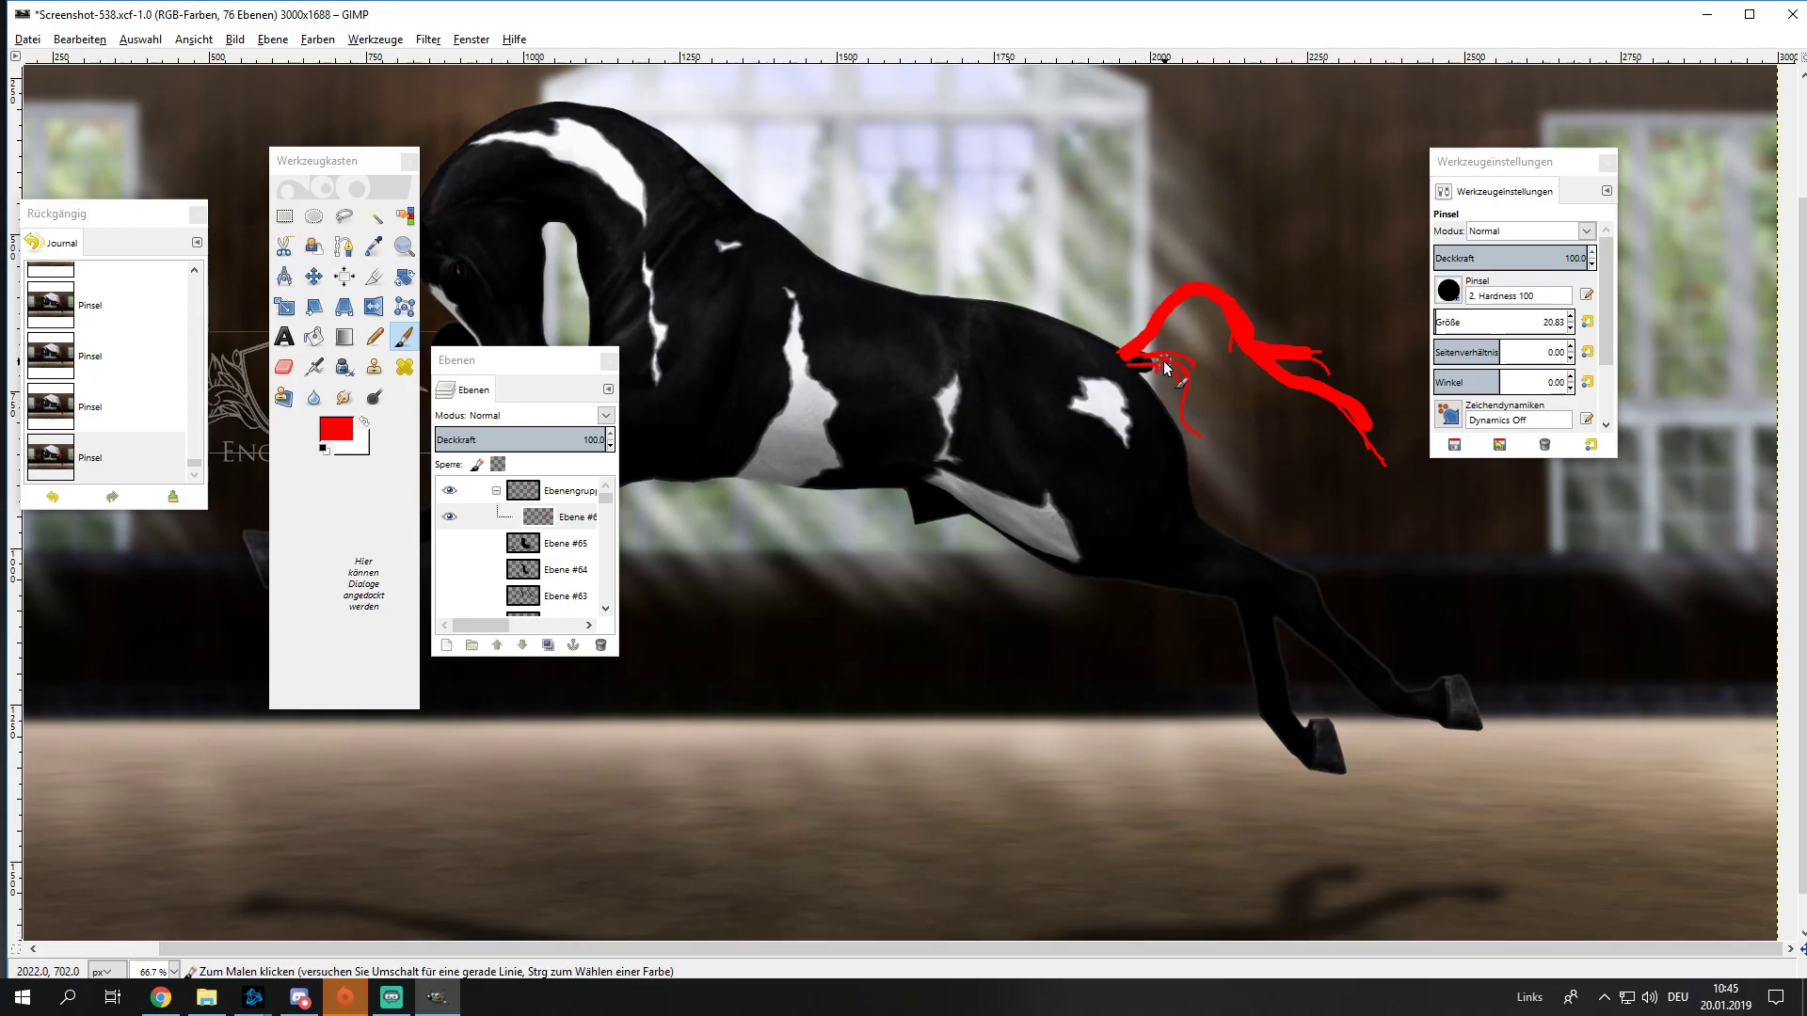
{"action": "left_click_drag", "start_coordinate": [1165, 367], "coordinate": [1245, 452]}
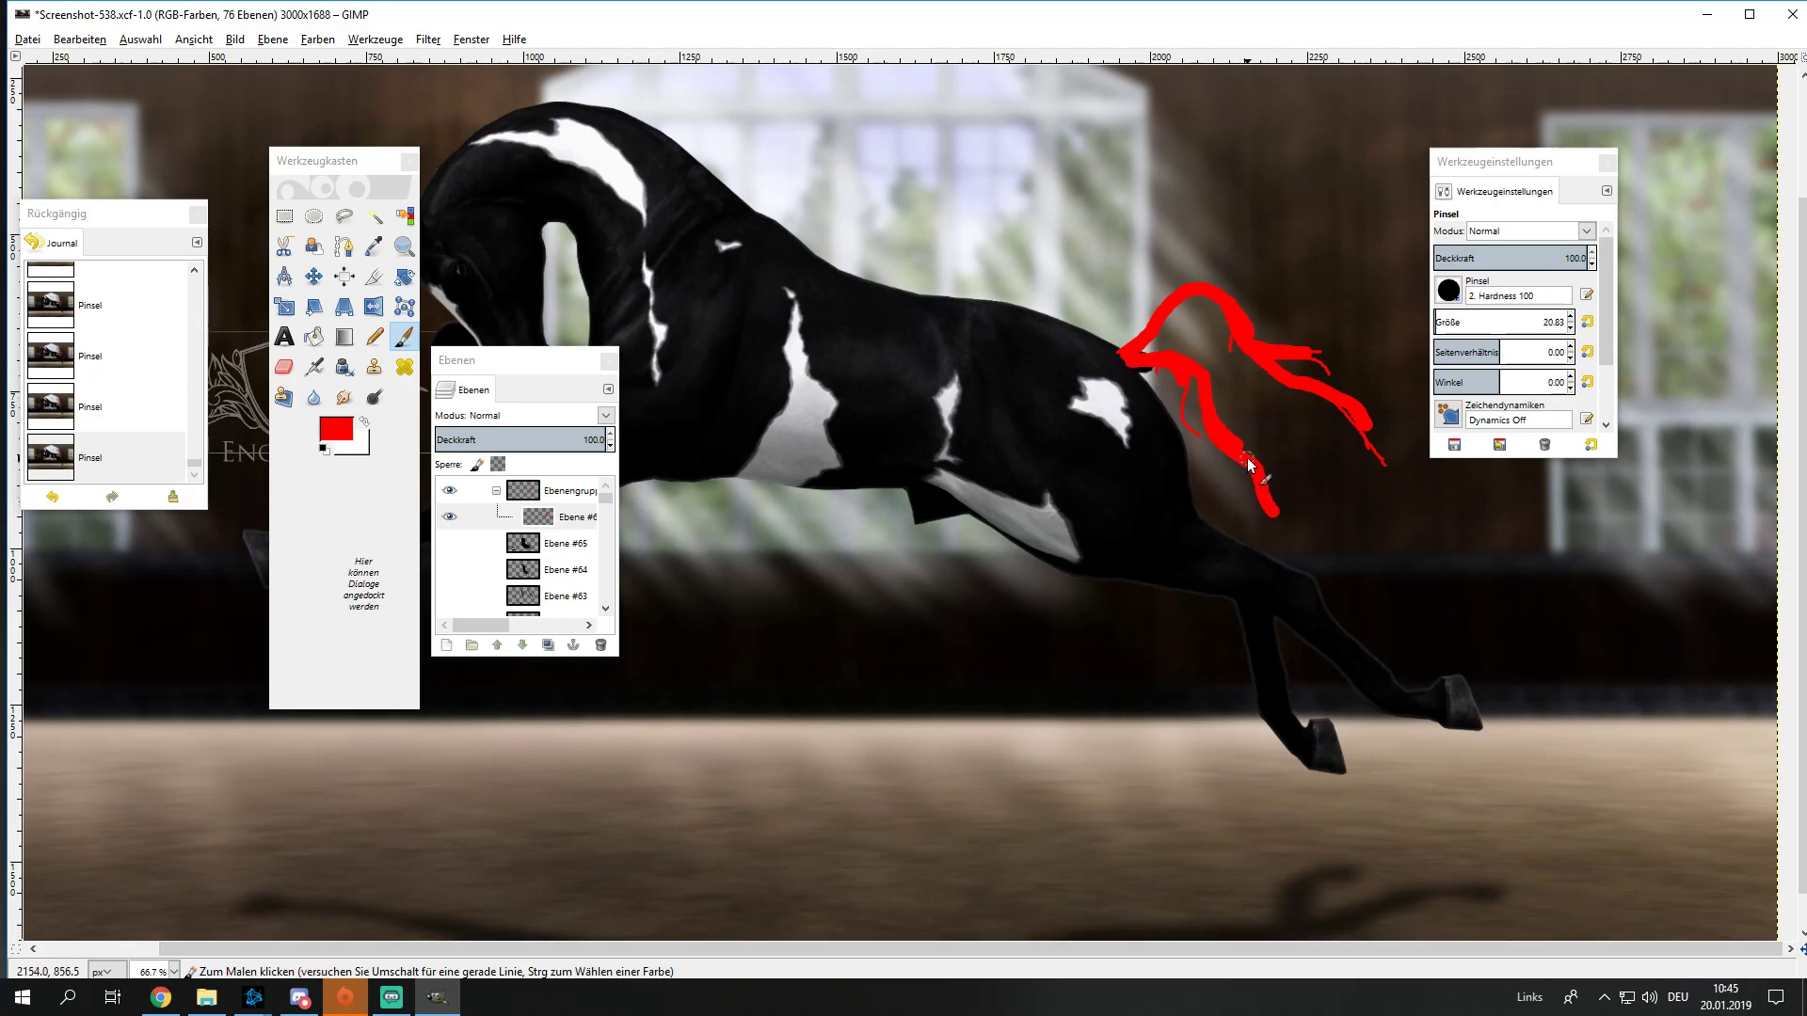
Step: Move the brush settings window aside and extend more thick red strands down-right
{"action": "left_click_drag", "start_coordinate": [1506, 162], "coordinate": [666, 197]}
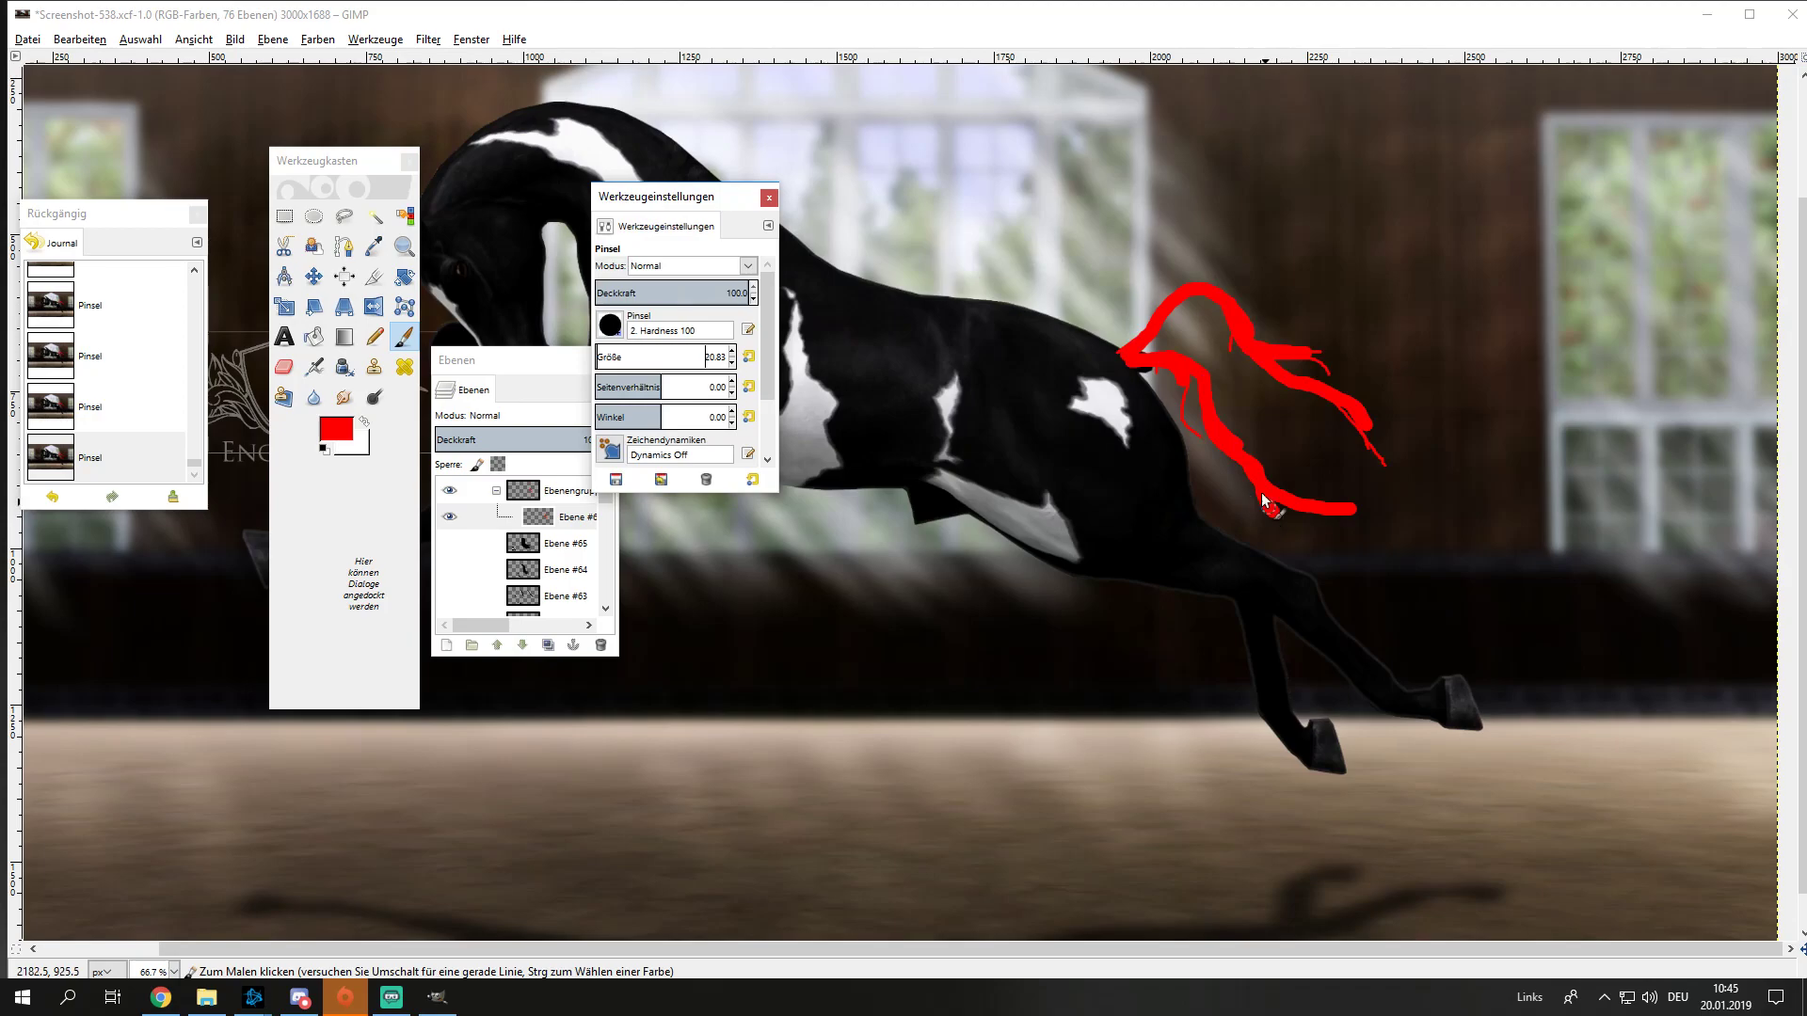
{"action": "left_click_drag", "start_coordinate": [1357, 510], "coordinate": [1388, 544]}
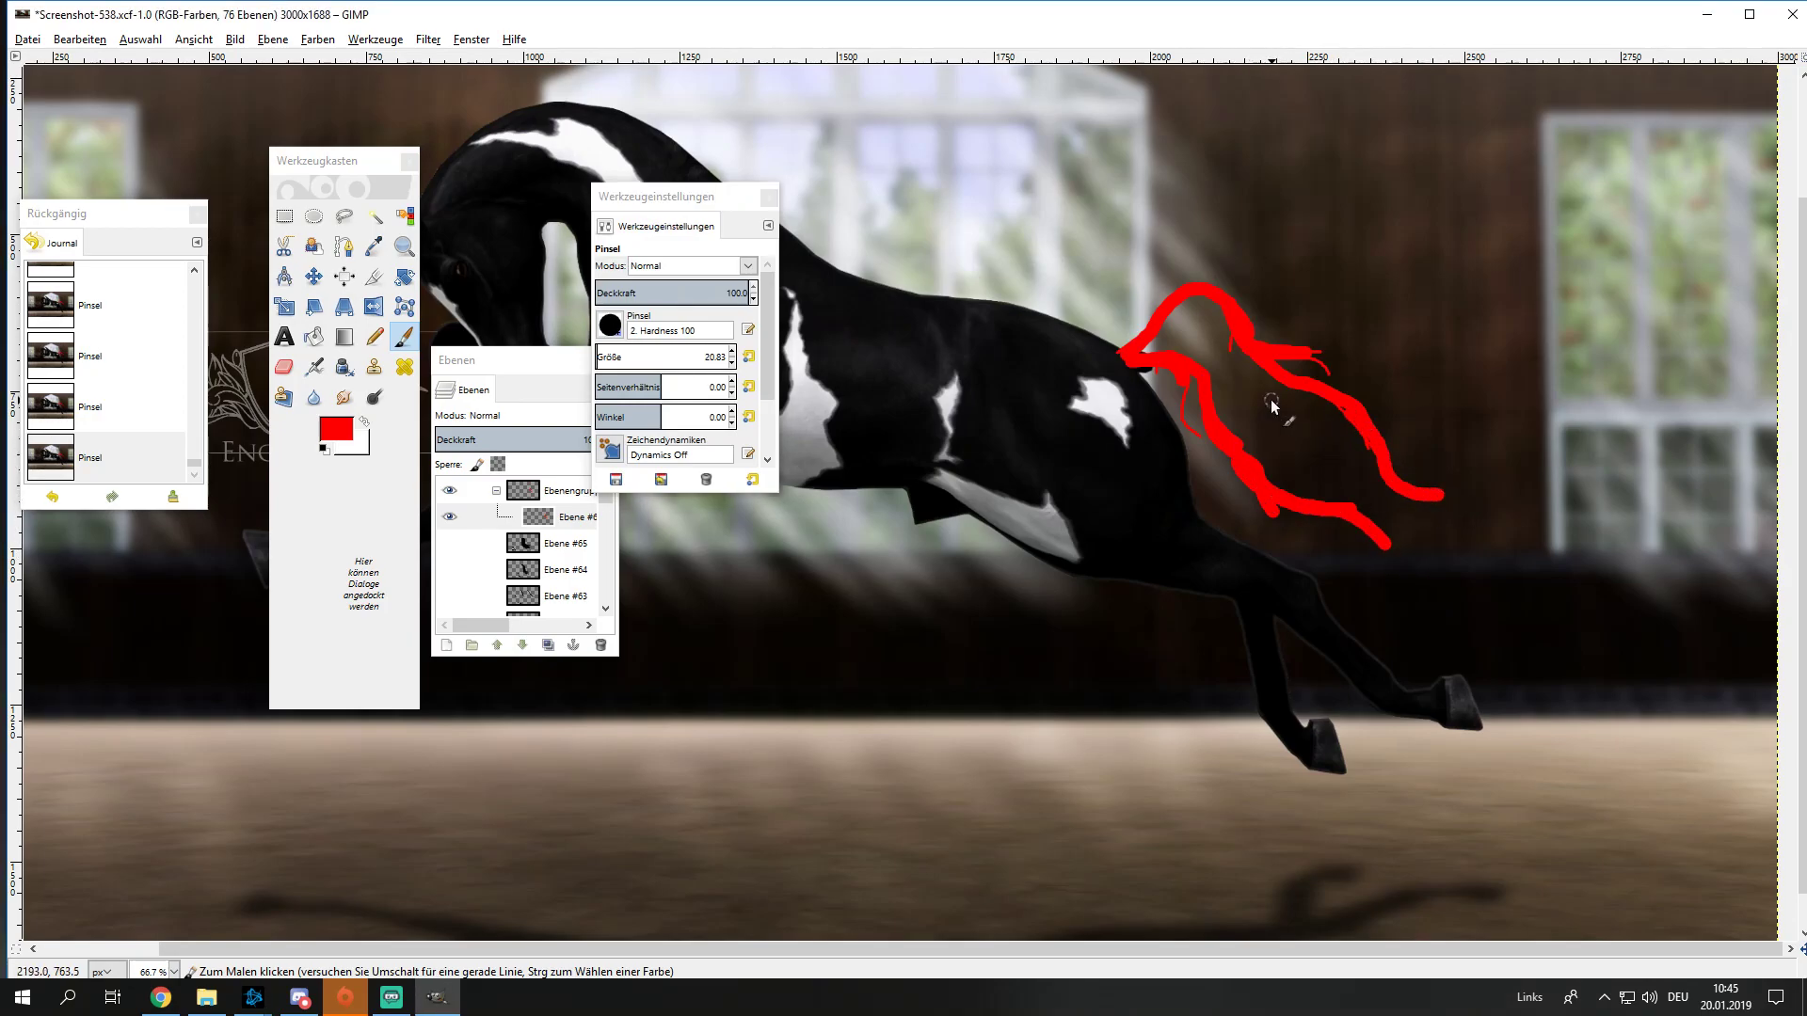
{"action": "left_click_drag", "start_coordinate": [1270, 406], "coordinate": [1334, 454]}
{"action": "left_click_drag", "start_coordinate": [1359, 513], "coordinate": [1463, 602]}
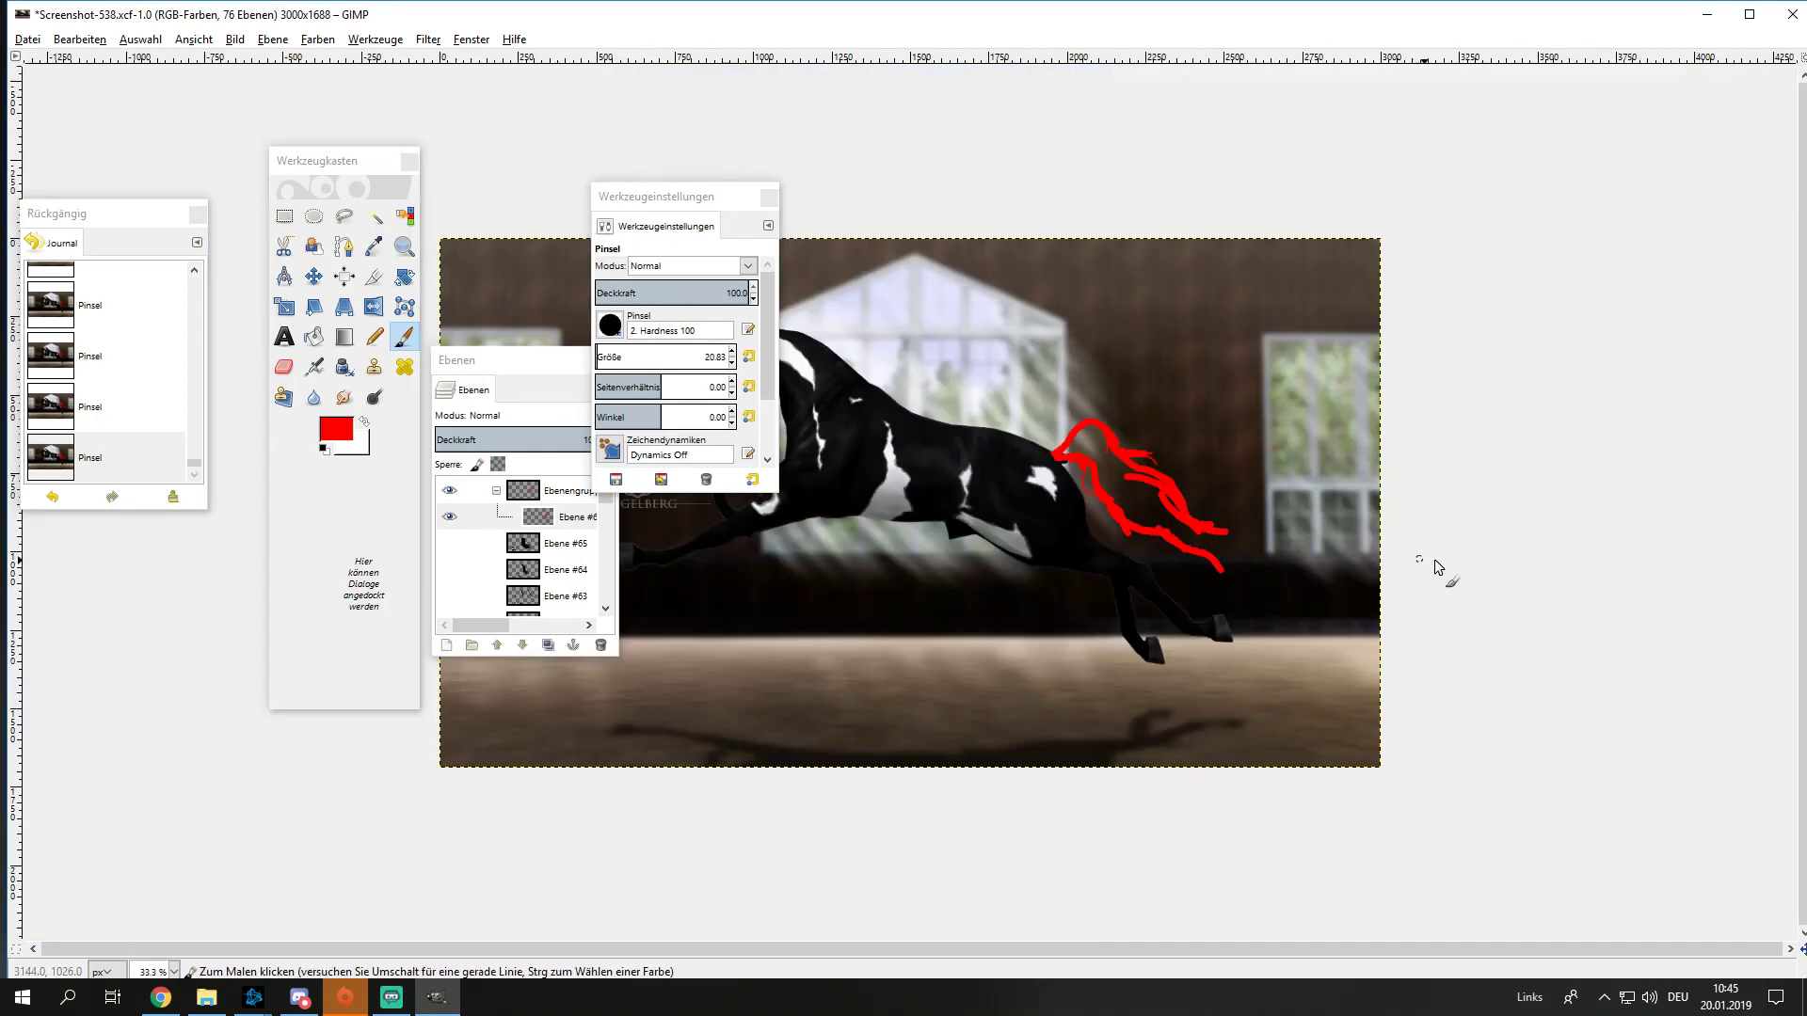
{"action": "scroll", "coordinate": [1436, 564], "scroll_direction": "down", "scroll_amount": 1}
{"action": "scroll", "coordinate": [1074, 367], "scroll_direction": "up", "scroll_amount": 1}
Step: Fill out the tail's upper arc and lower strands, then delete the red sketch layer
{"action": "left_click_drag", "start_coordinate": [1075, 337], "coordinate": [1116, 317]}
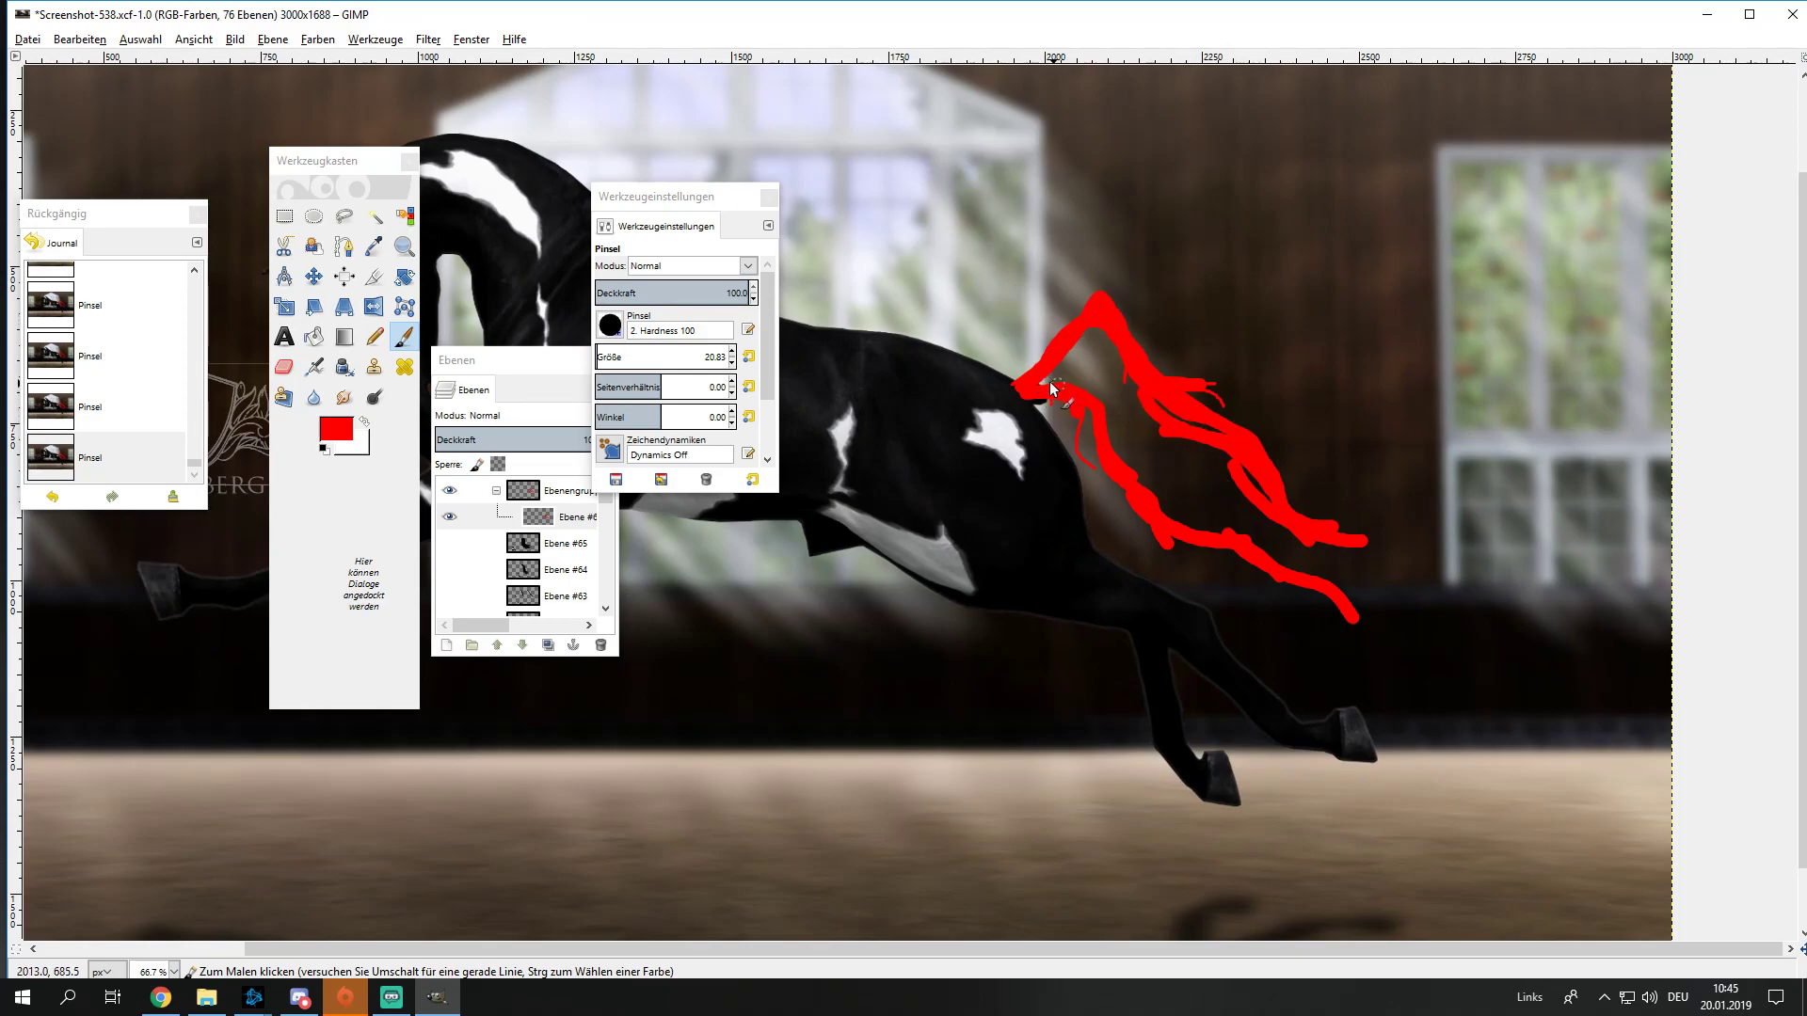
{"action": "mouse_move", "coordinate": [1049, 381]}
{"action": "left_mouse_down"}
{"action": "mouse_move", "coordinate": [1122, 419]}
{"action": "mouse_move", "coordinate": [1077, 337]}
{"action": "left_mouse_up"}
{"action": "left_click_drag", "start_coordinate": [1205, 522], "coordinate": [1384, 616]}
{"action": "left_click_drag", "start_coordinate": [1195, 475], "coordinate": [1355, 553]}
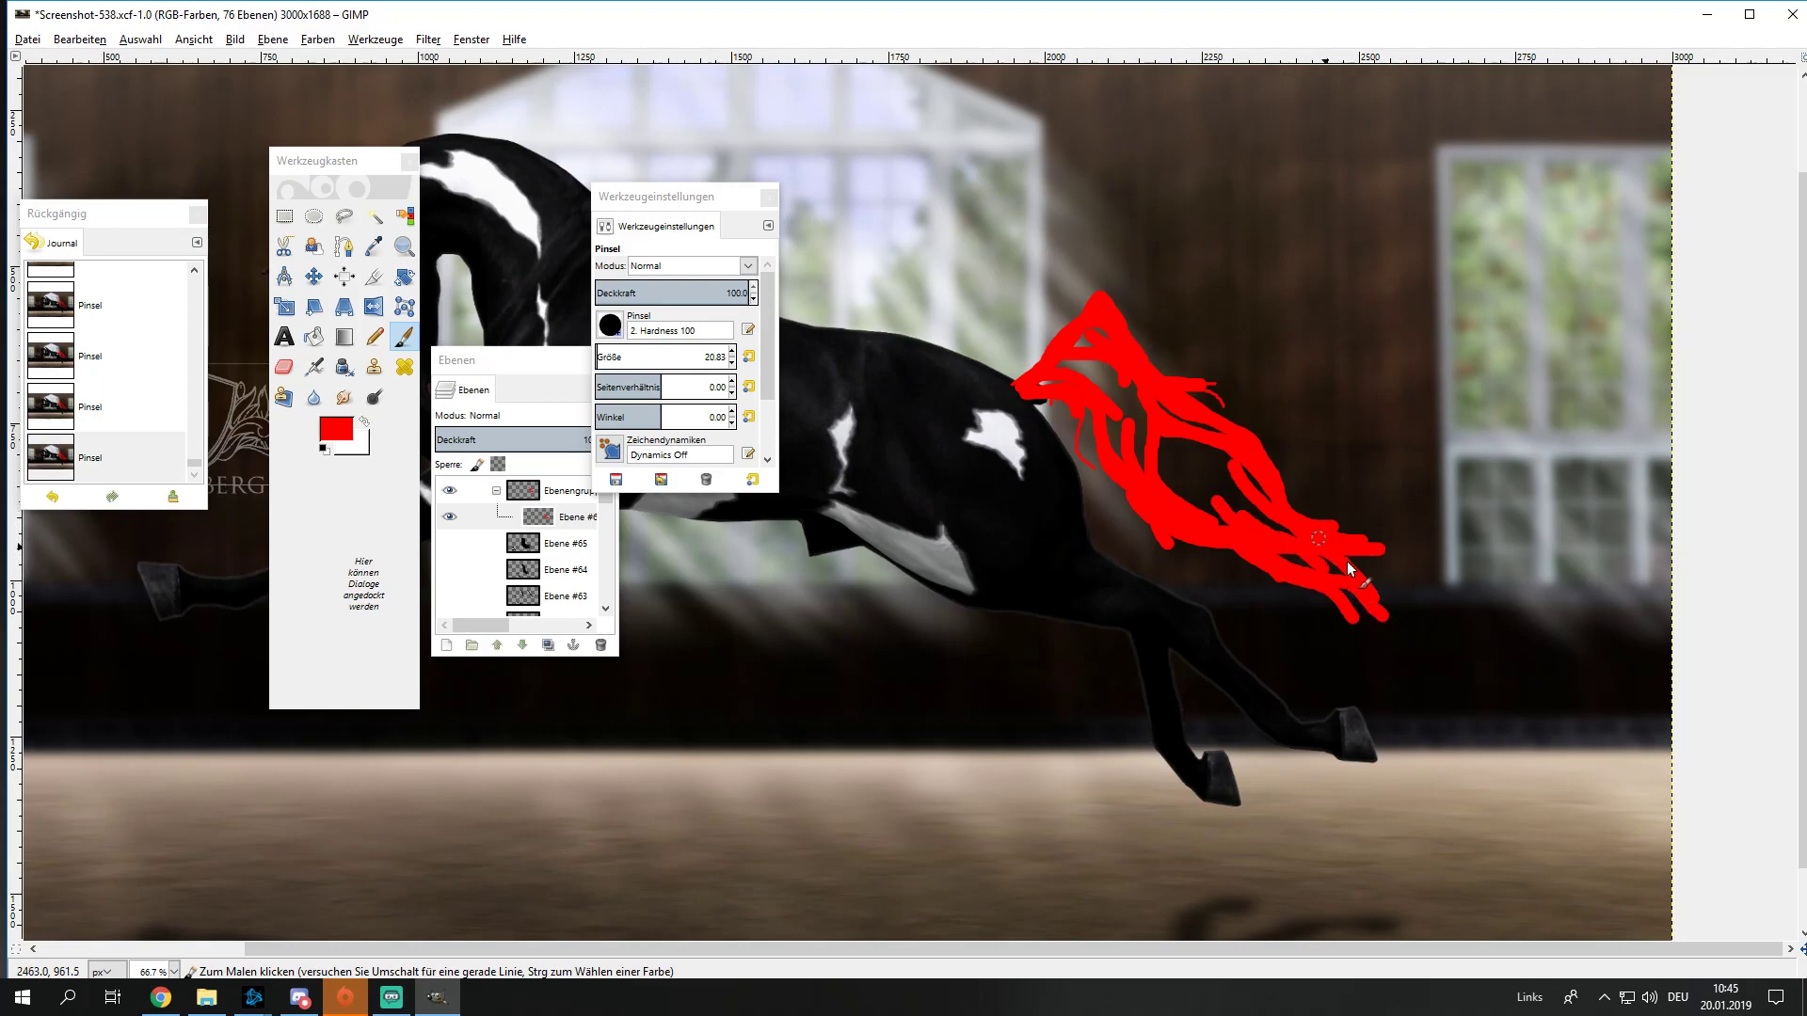
{"action": "scroll", "coordinate": [1322, 499], "scroll_direction": "down", "scroll_amount": 1}
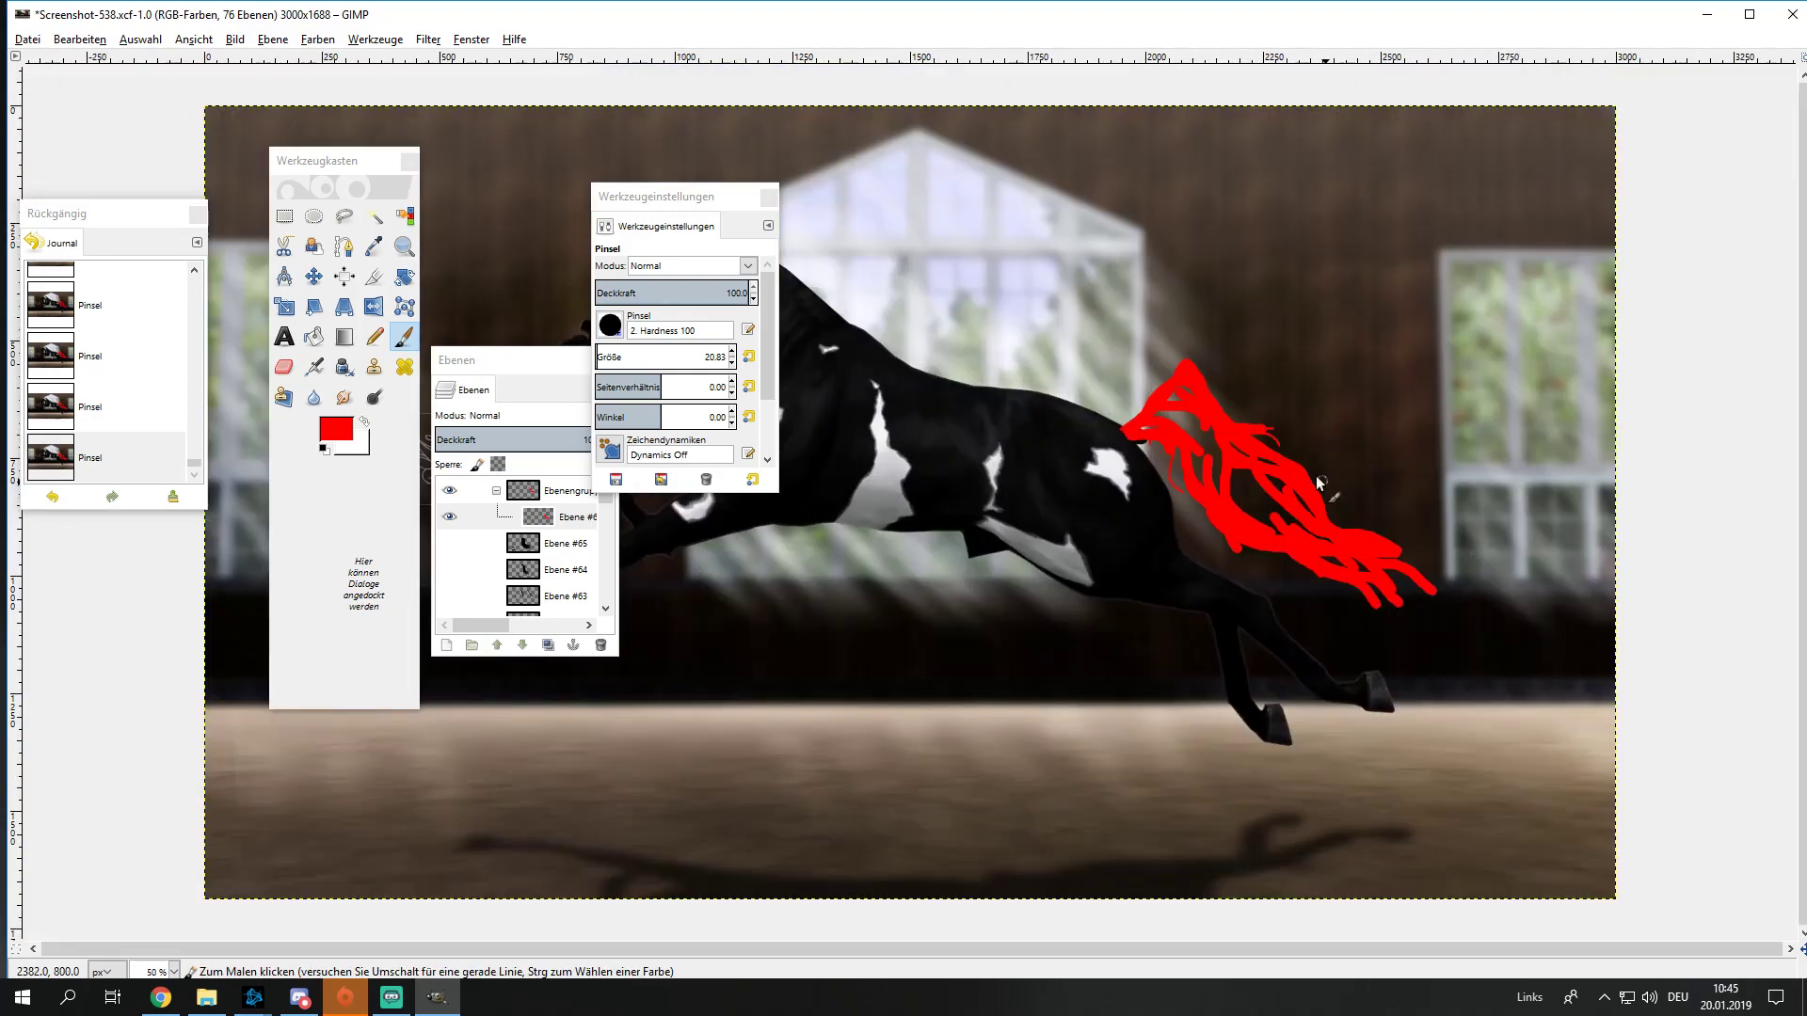
{"action": "scroll", "coordinate": [1210, 450], "scroll_direction": "up", "scroll_amount": 1}
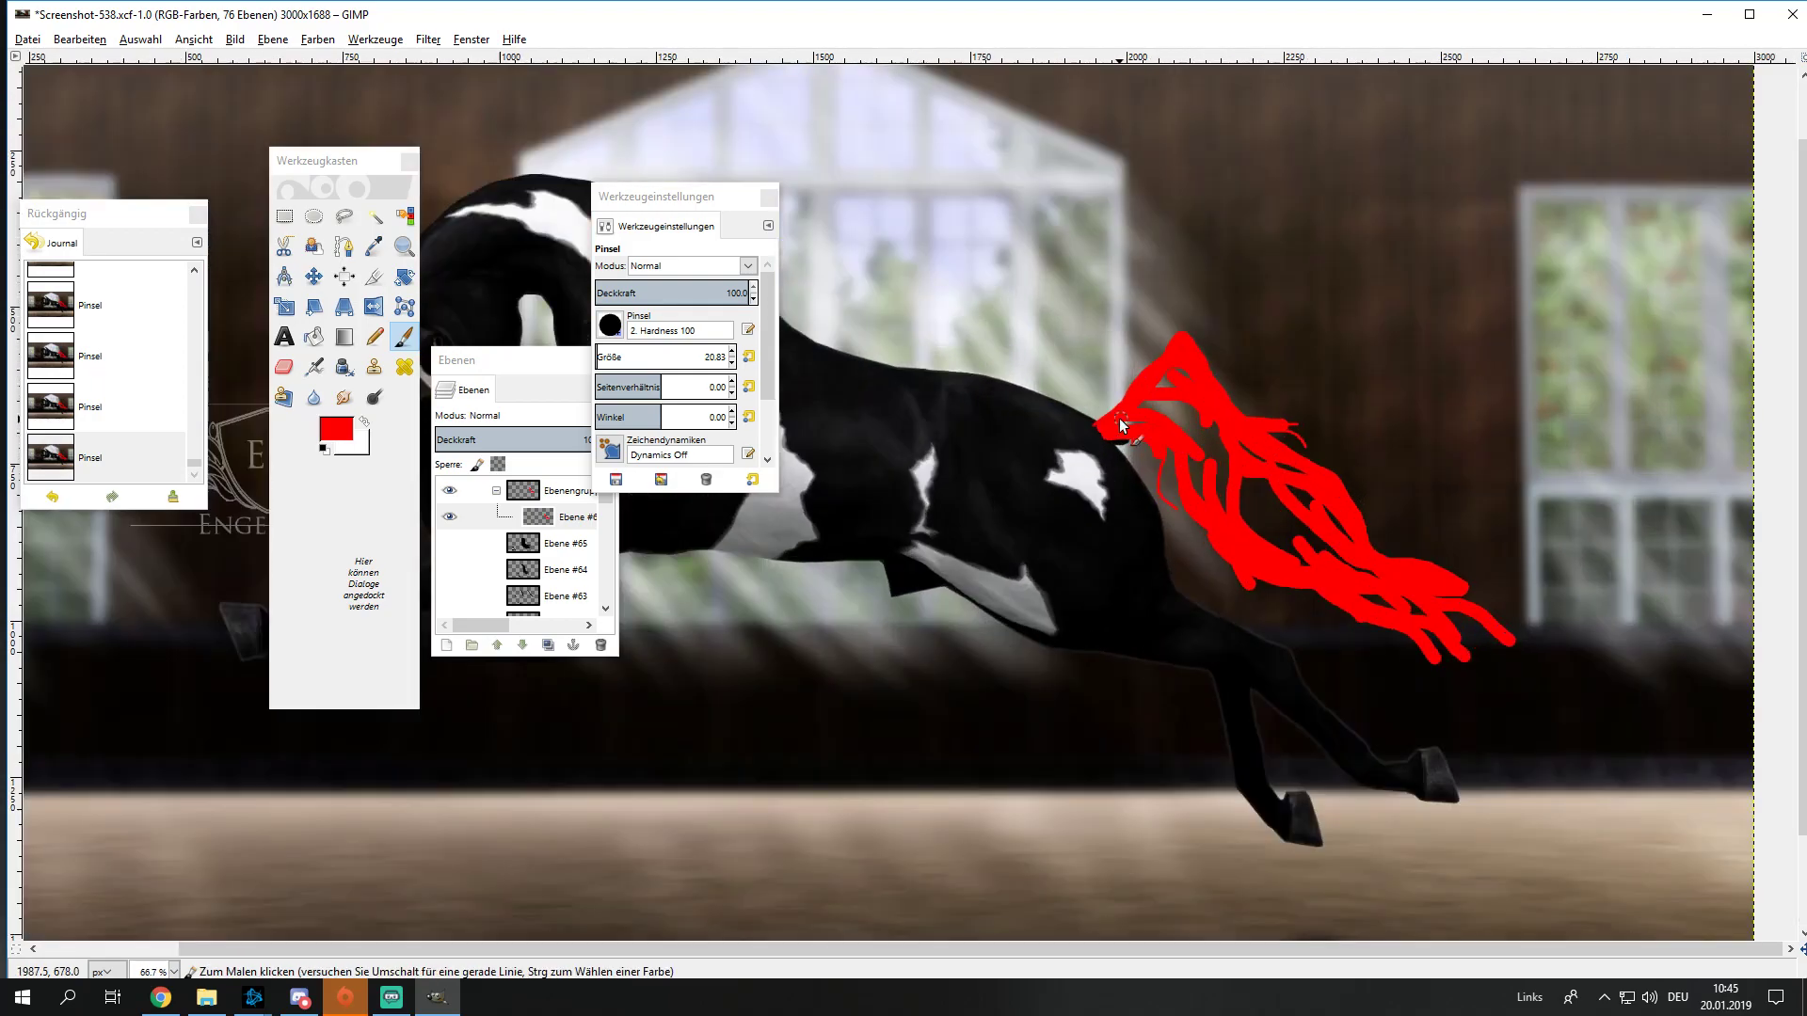
{"action": "left_click", "coordinate": [600, 646]}
Step: Add a new empty layer and try a fresh red tail stroke, undoing it
{"action": "left_click", "coordinate": [446, 645]}
{"action": "left_click", "coordinate": [455, 803]}
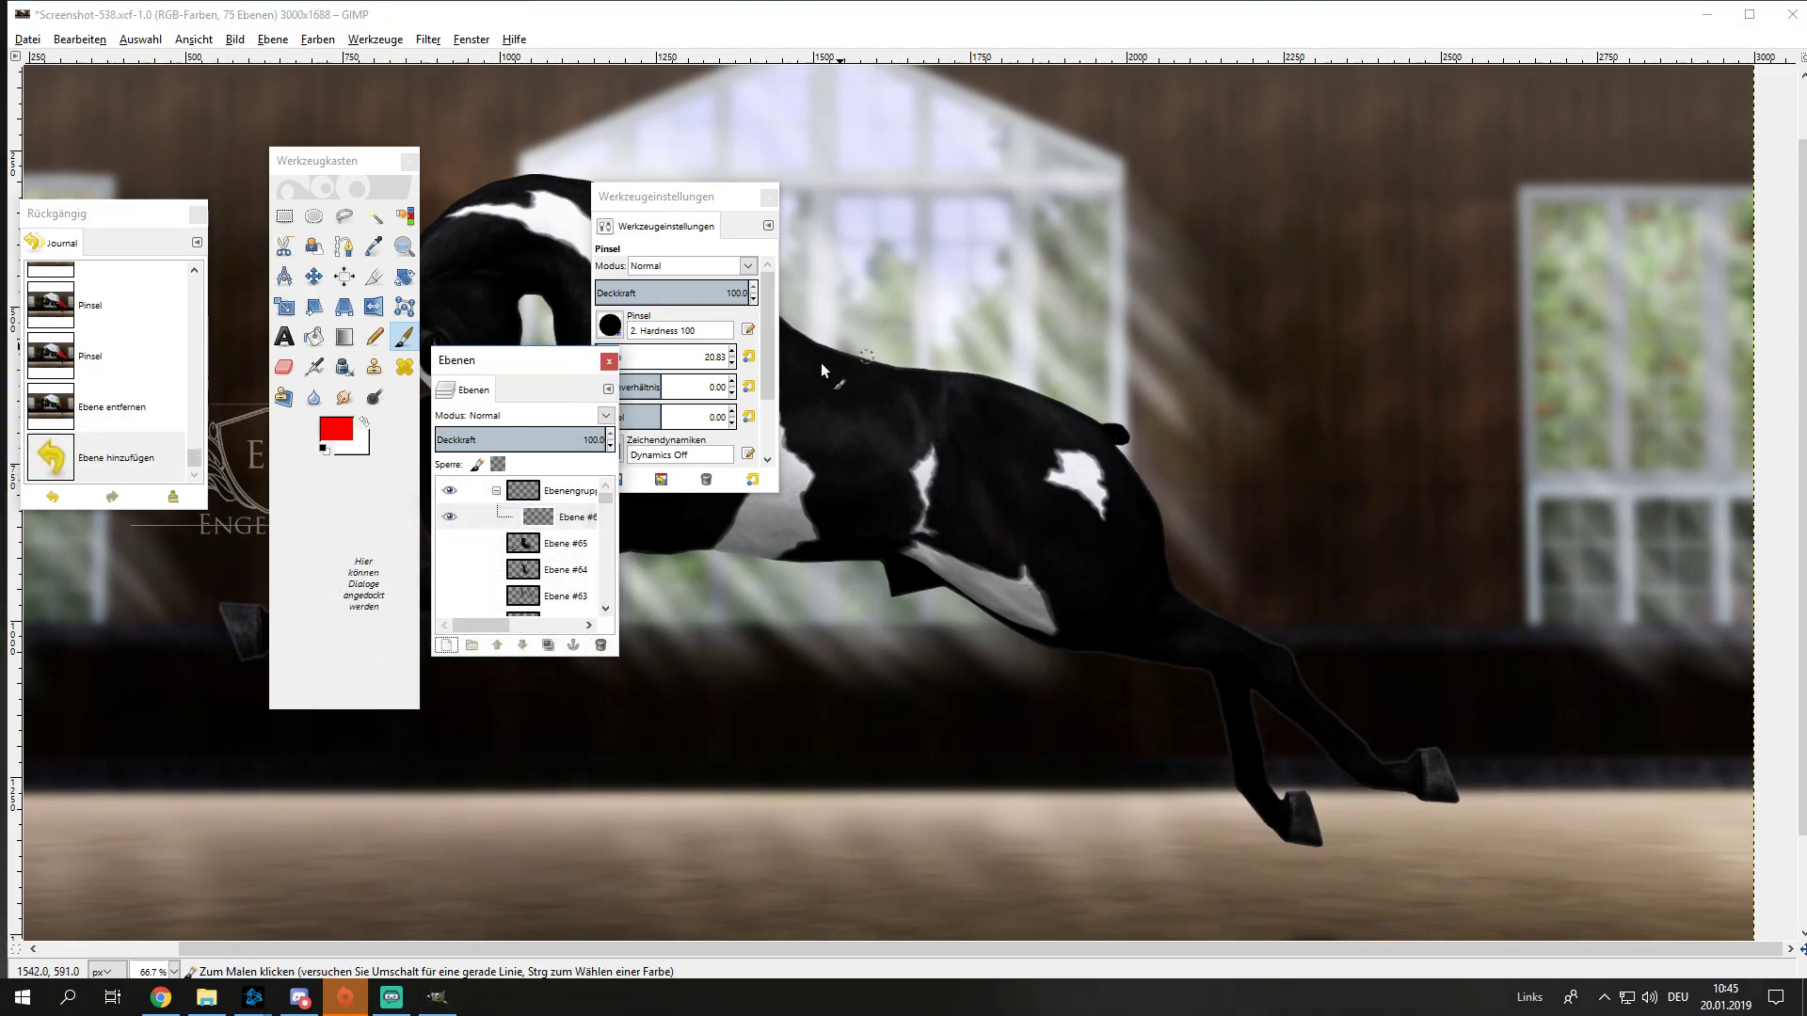
{"action": "left_click", "coordinate": [687, 366]}
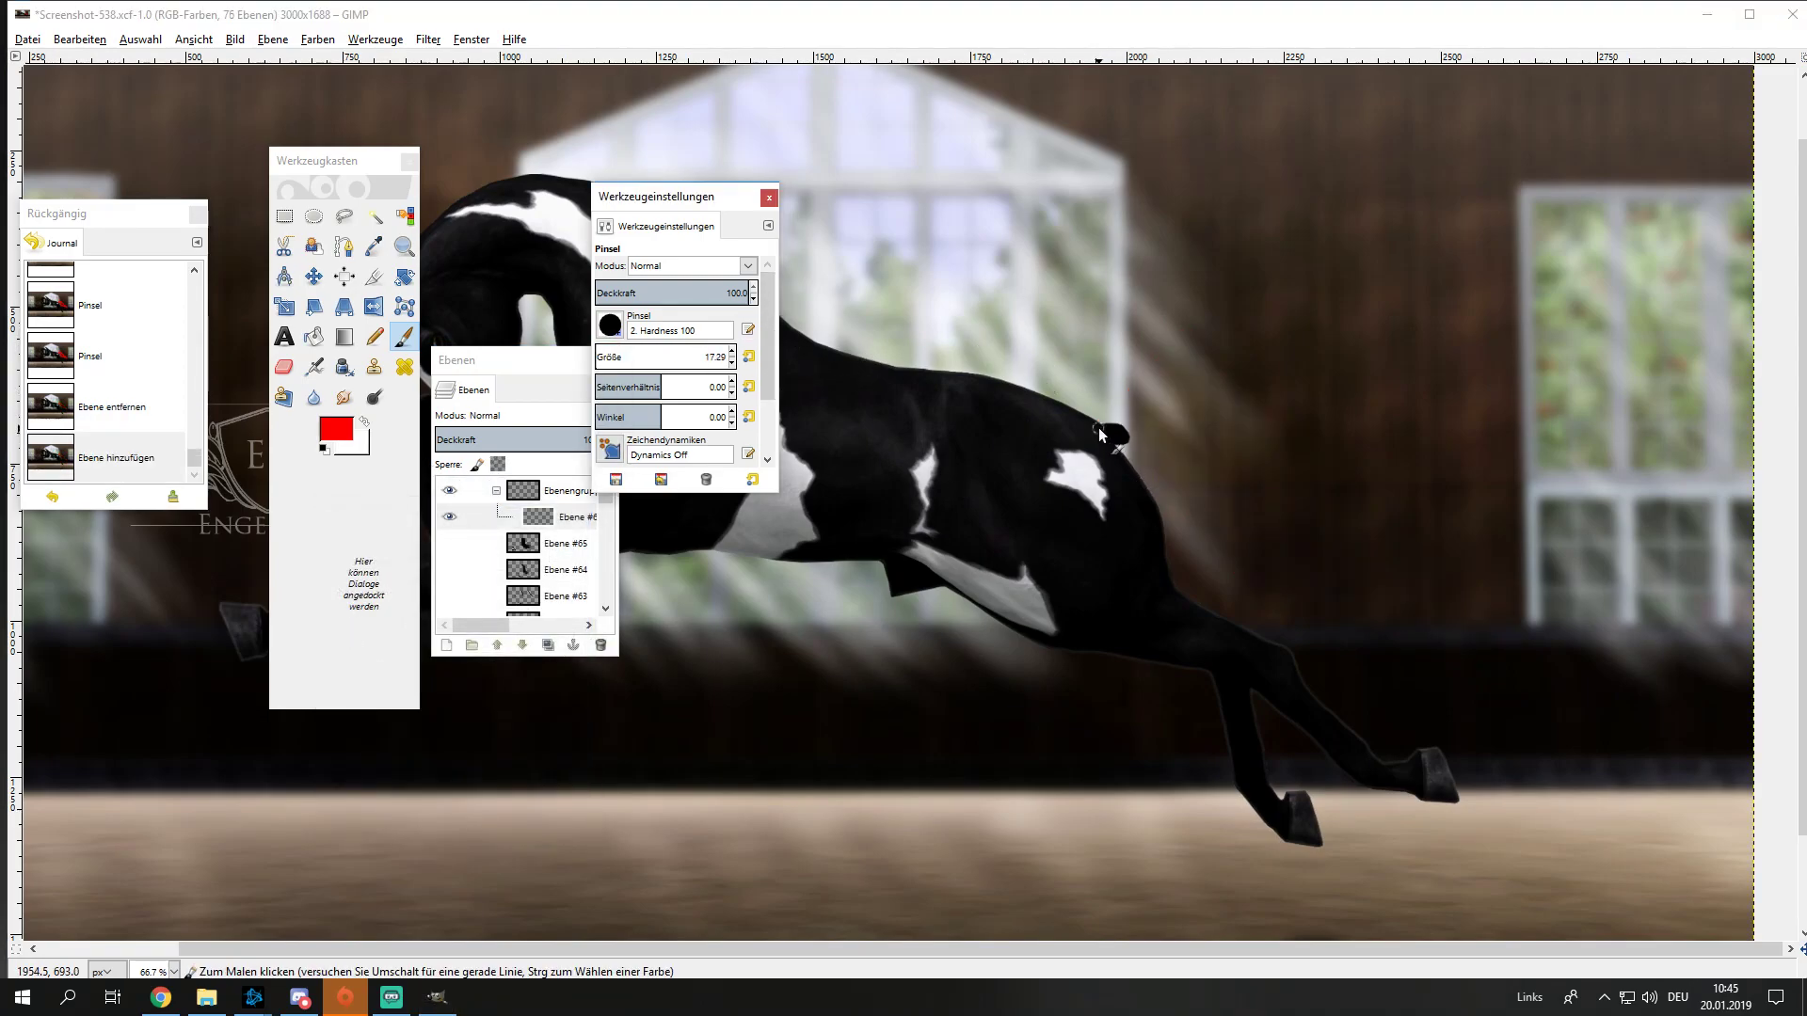
{"action": "mouse_move", "coordinate": [1097, 429]}
{"action": "left_mouse_down"}
{"action": "mouse_move", "coordinate": [1170, 377]}
{"action": "mouse_move", "coordinate": [1209, 381]}
{"action": "mouse_move", "coordinate": [1223, 430]}
{"action": "mouse_move", "coordinate": [1258, 423]}
{"action": "mouse_move", "coordinate": [1338, 480]}
{"action": "left_mouse_up"}
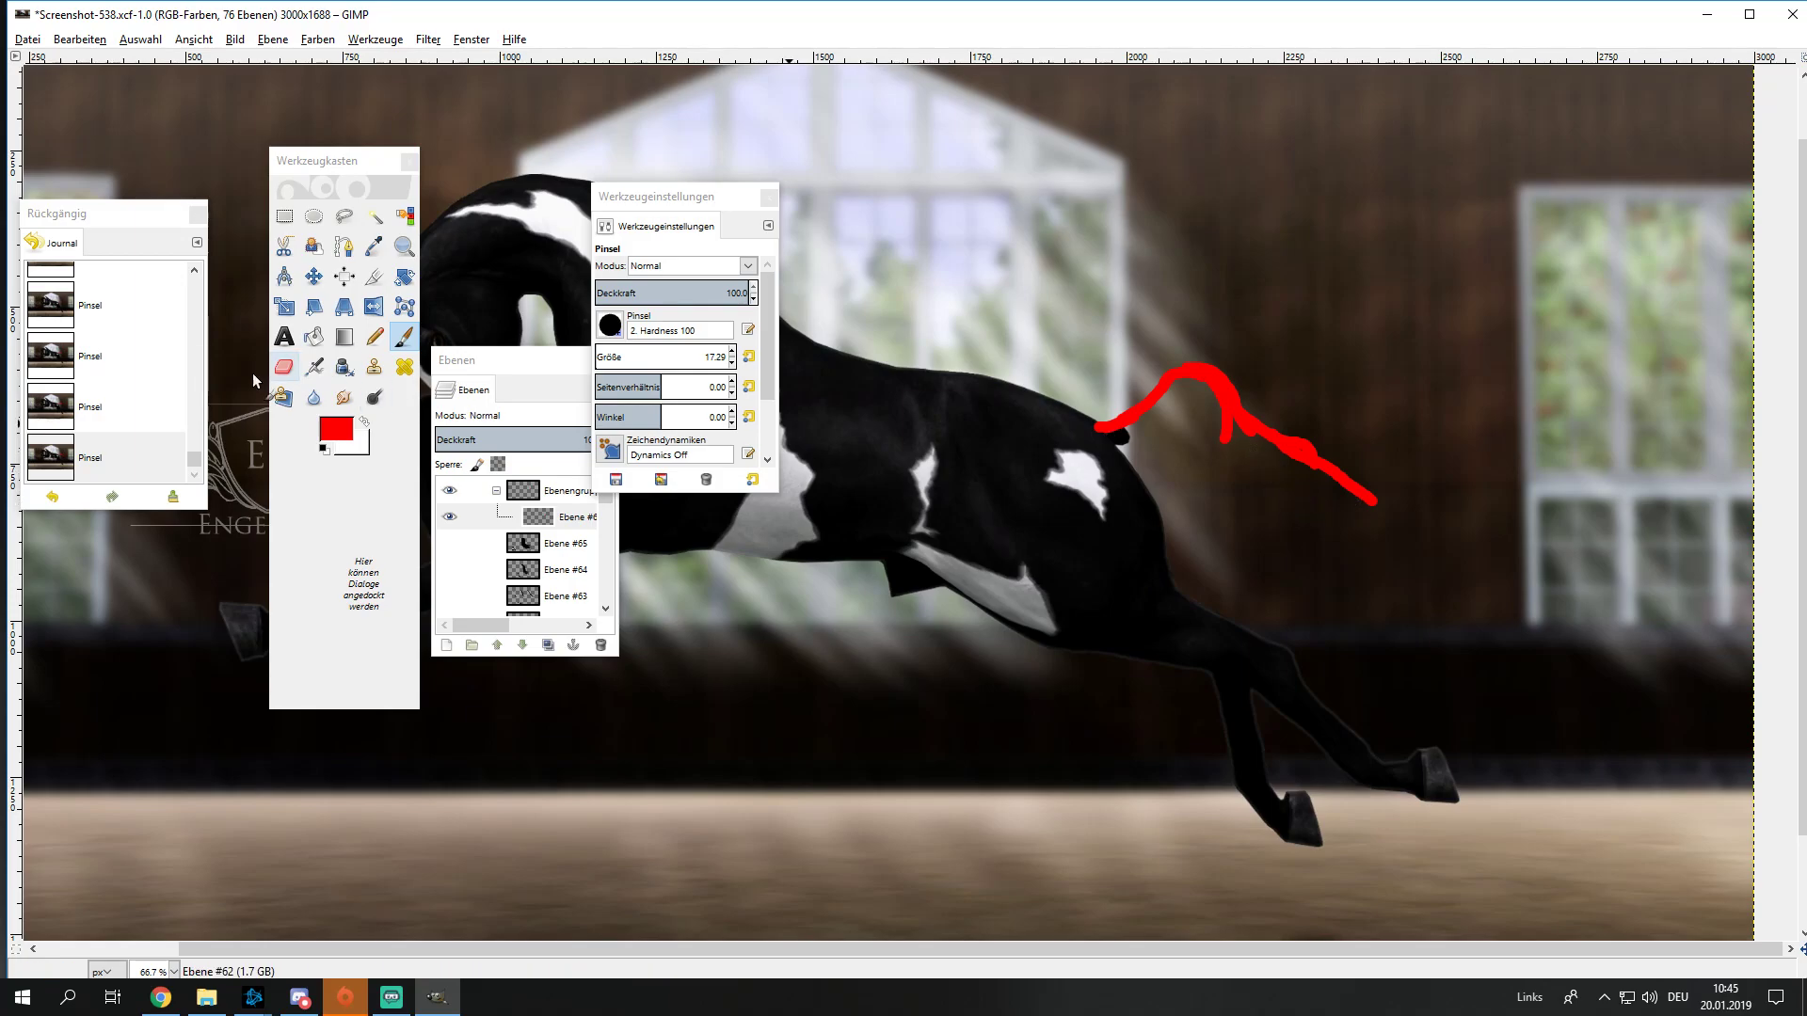
{"action": "left_click", "coordinate": [138, 400]}
Step: Paint red tail strands curving from the rump down-right over the hind leg
{"action": "left_click_drag", "start_coordinate": [1275, 443], "coordinate": [1304, 488]}
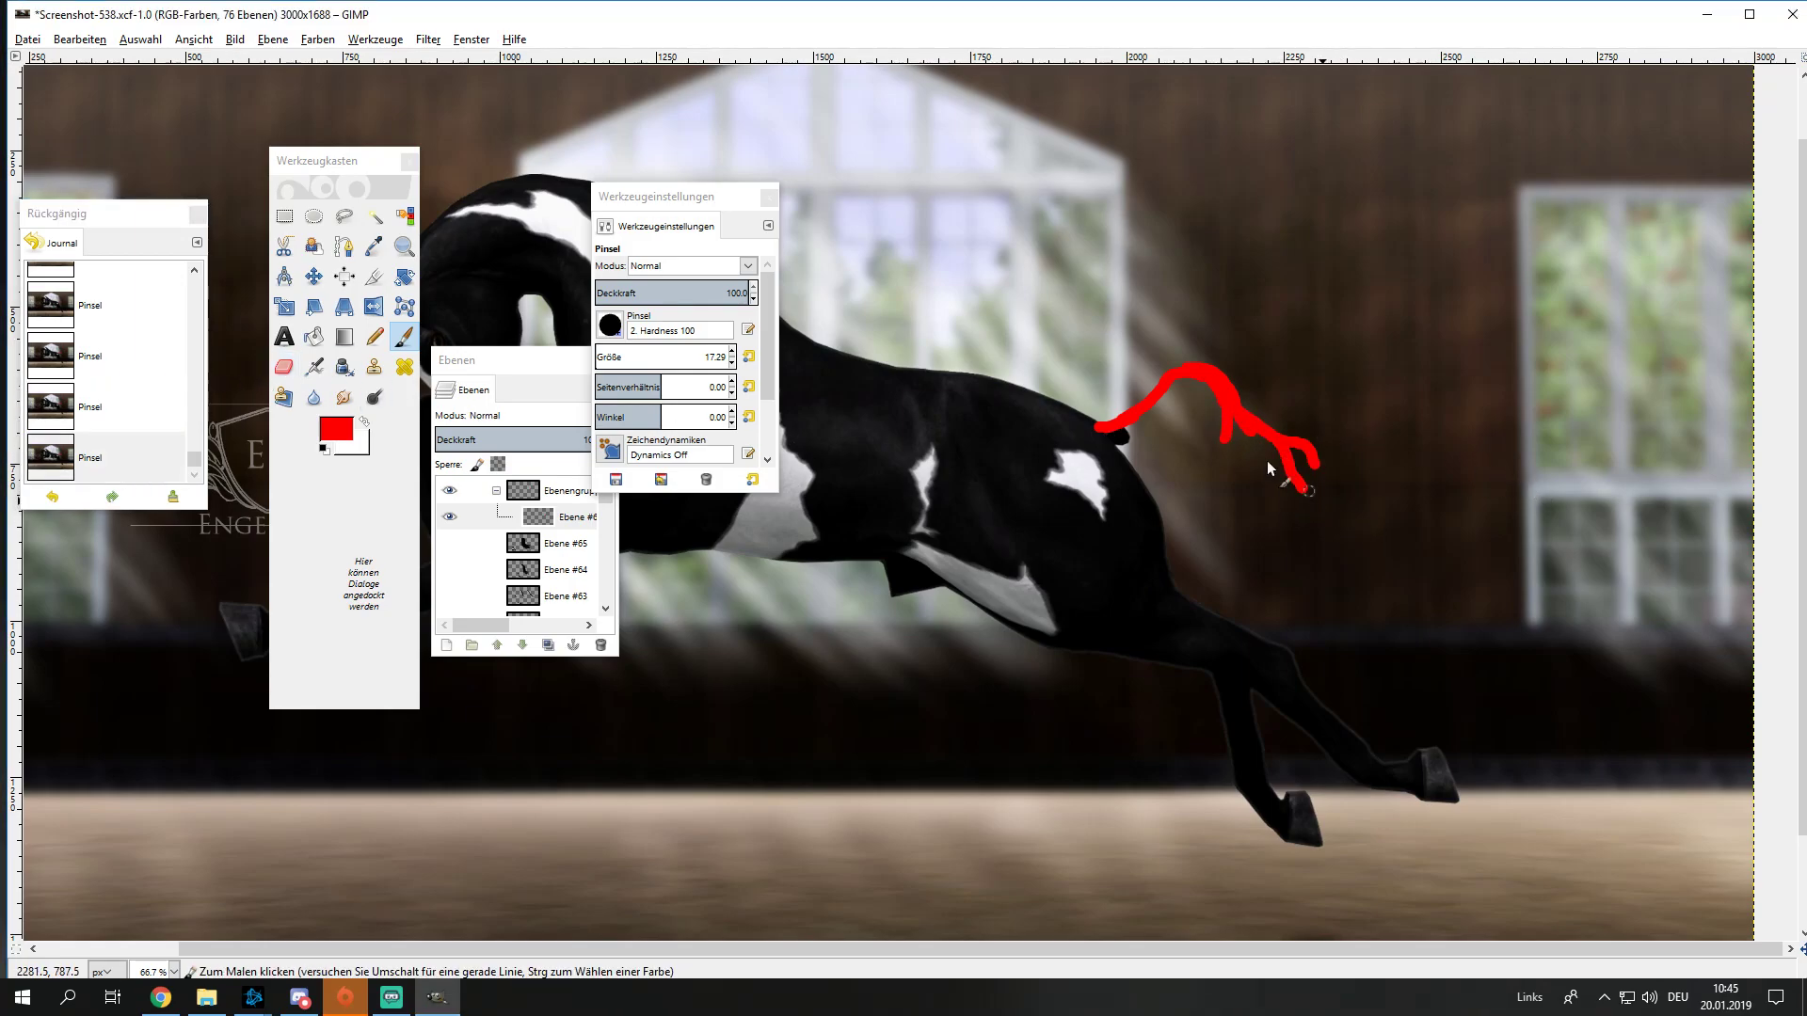
{"action": "mouse_move", "coordinate": [1103, 431]}
{"action": "left_mouse_down"}
{"action": "mouse_move", "coordinate": [1143, 440]}
{"action": "mouse_move", "coordinate": [1292, 590]}
{"action": "mouse_move", "coordinate": [1360, 617]}
{"action": "left_mouse_up"}
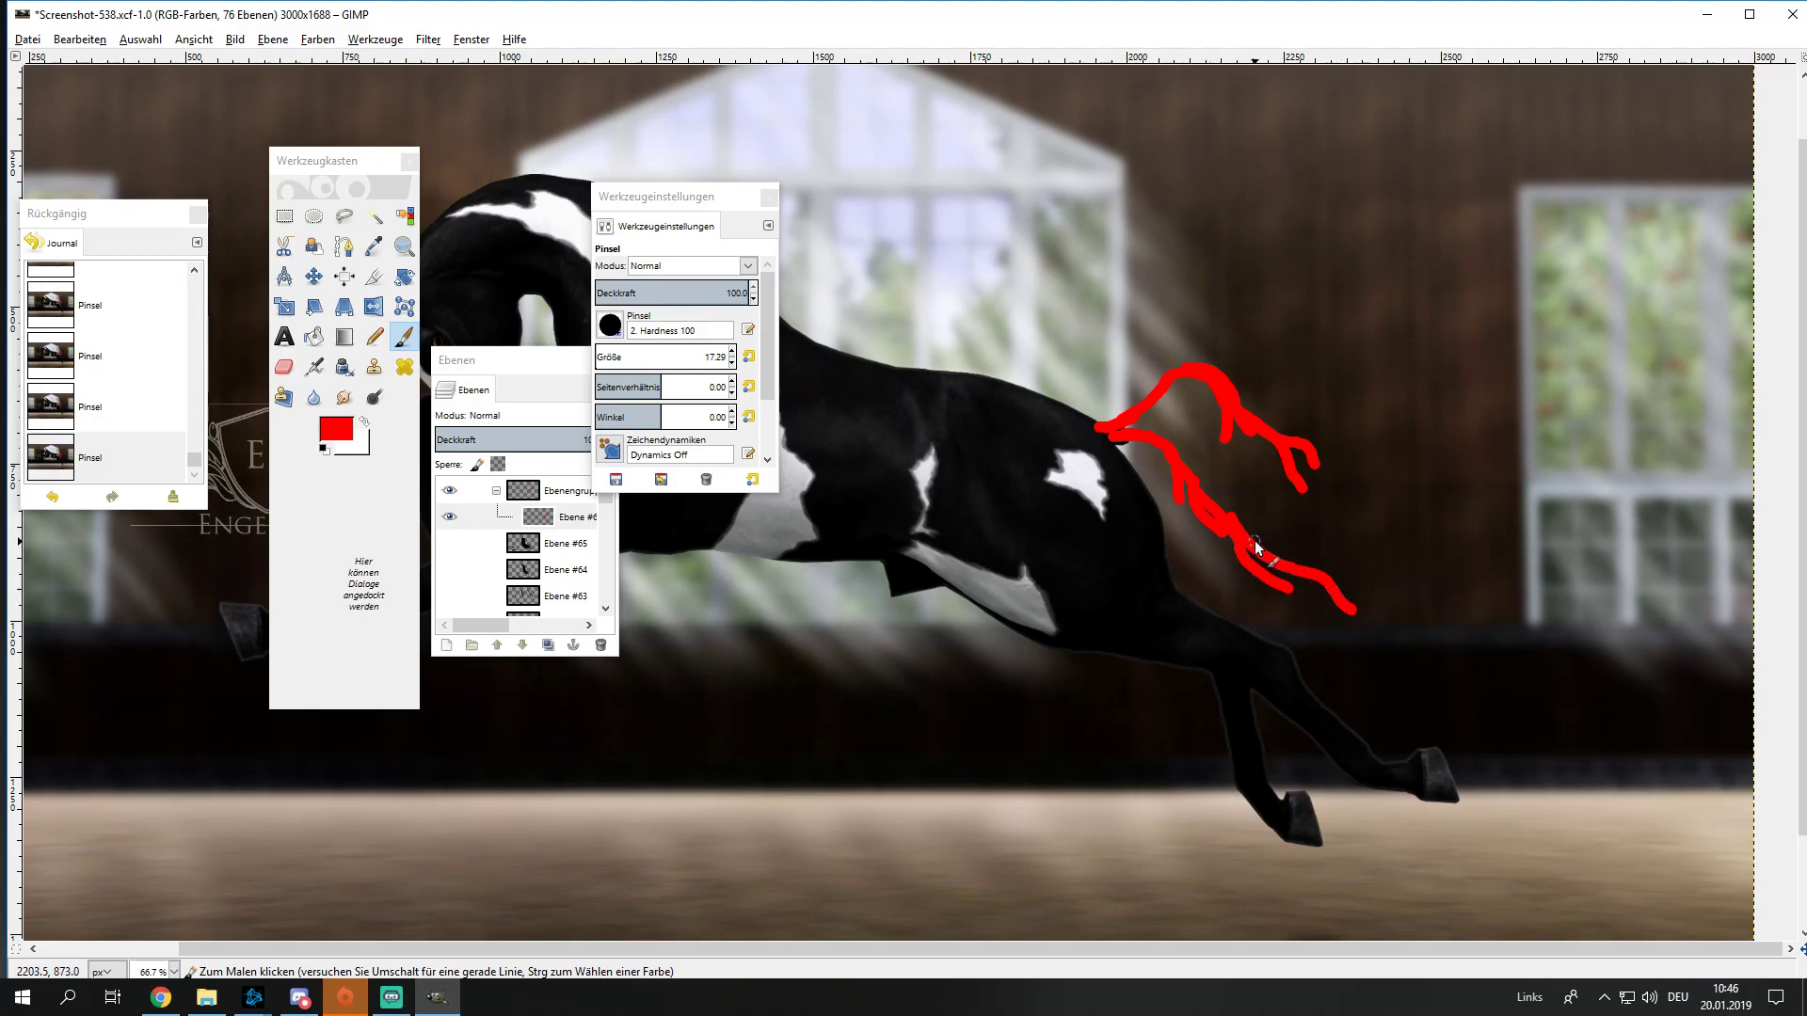
{"action": "left_click_drag", "start_coordinate": [1256, 550], "coordinate": [1429, 616]}
{"action": "mouse_move", "coordinate": [1309, 479]}
{"action": "left_mouse_down"}
{"action": "mouse_move", "coordinate": [1487, 642]}
{"action": "mouse_move", "coordinate": [1278, 529]}
{"action": "mouse_move", "coordinate": [1452, 625]}
{"action": "left_mouse_up"}
{"action": "mouse_move", "coordinate": [1321, 564]}
{"action": "left_mouse_down"}
{"action": "mouse_move", "coordinate": [1244, 516]}
{"action": "mouse_move", "coordinate": [1391, 544]}
{"action": "left_mouse_up"}
{"action": "scroll", "coordinate": [1250, 492], "scroll_direction": "up", "scroll_amount": 1, "text": "ctrl"}
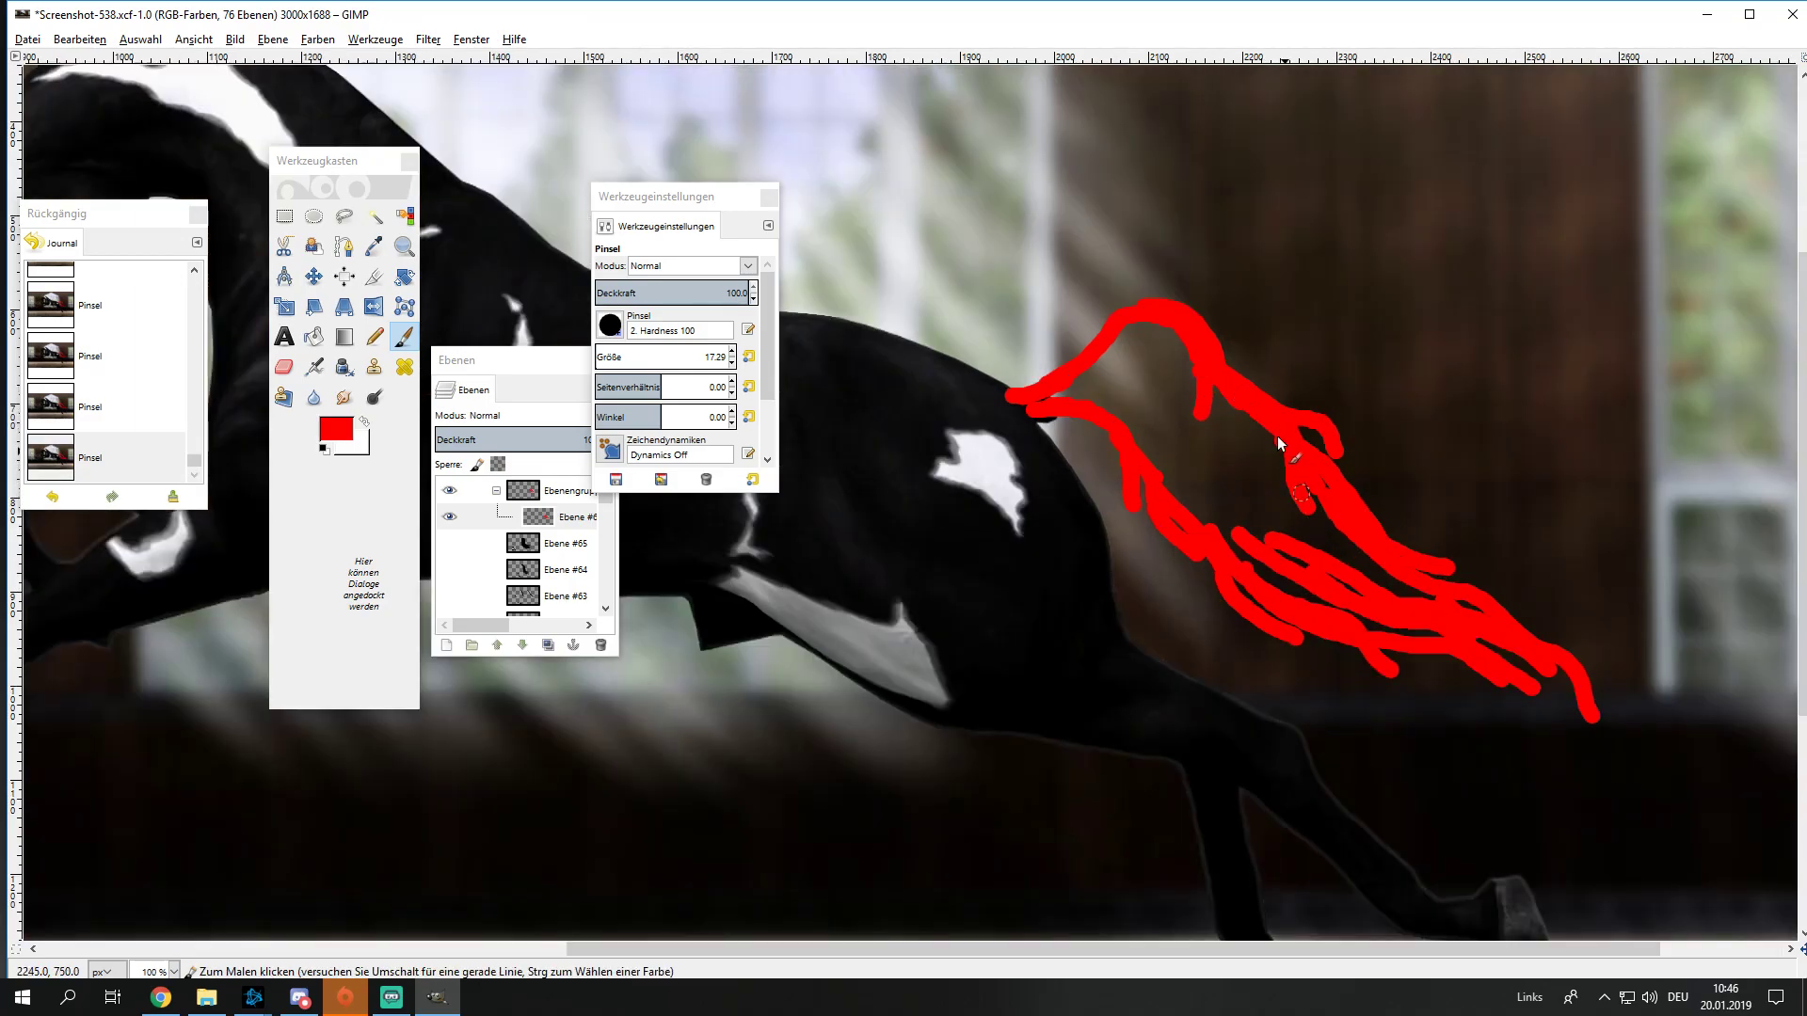
{"action": "left_click_drag", "start_coordinate": [1214, 386], "coordinate": [1275, 475]}
Step: Enlarge the brush and fill the tail's outline, middle and gaps with solid red
{"action": "left_click_drag", "start_coordinate": [675, 365], "coordinate": [696, 365]}
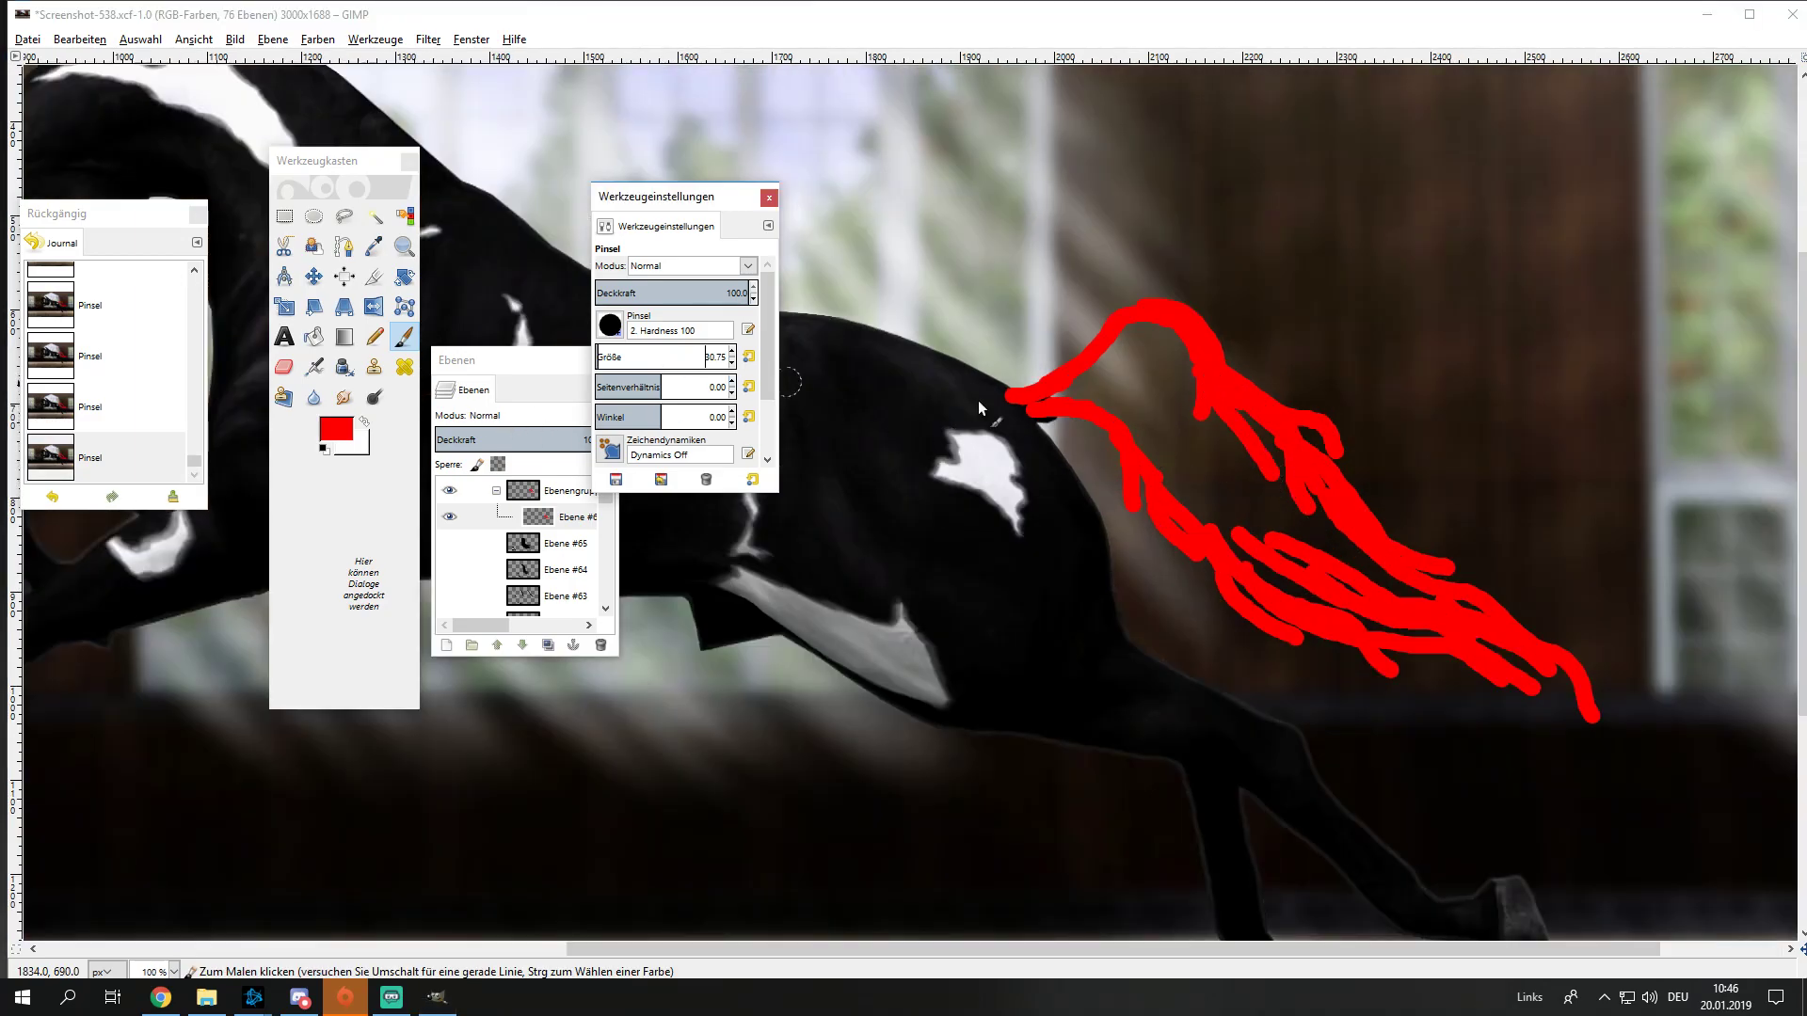
{"action": "mouse_move", "coordinate": [1016, 395]}
{"action": "left_mouse_down"}
{"action": "mouse_move", "coordinate": [1135, 328]}
{"action": "mouse_move", "coordinate": [1225, 404]}
{"action": "left_mouse_up"}
{"action": "left_click_drag", "start_coordinate": [1275, 463], "coordinate": [1372, 593]}
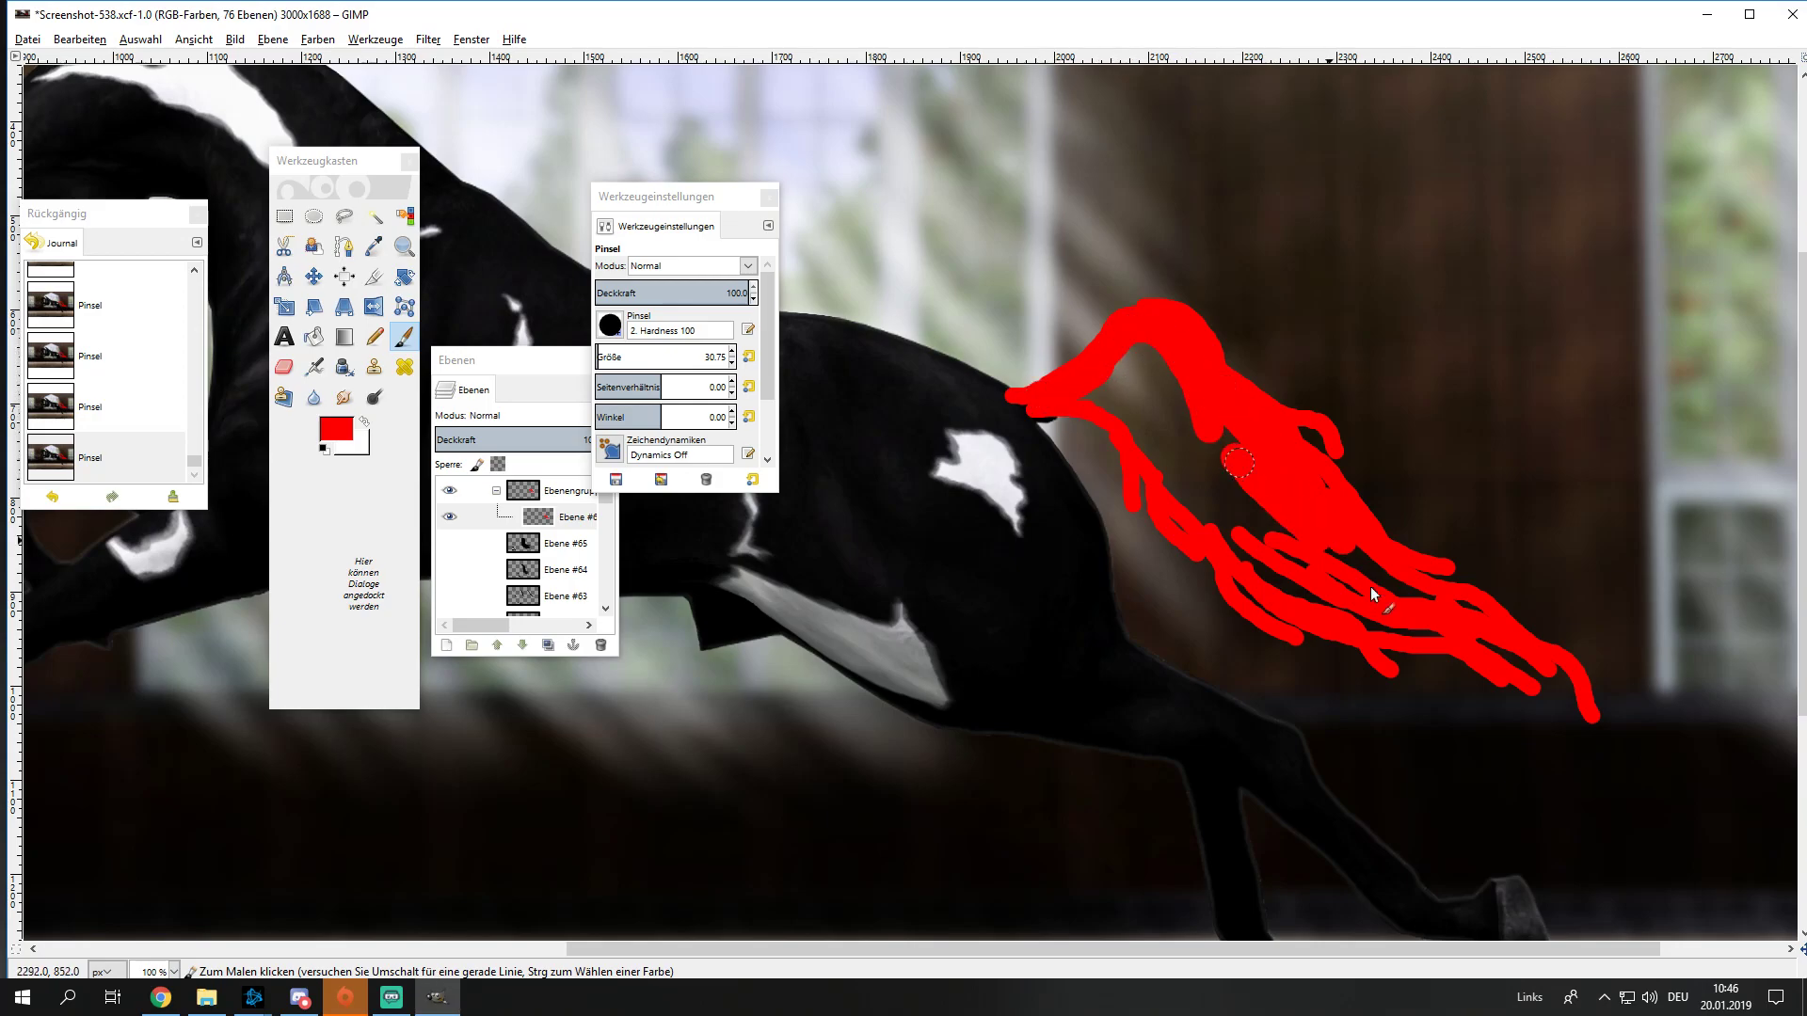
{"action": "left_click_drag", "start_coordinate": [1467, 624], "coordinate": [1301, 583]}
{"action": "mouse_move", "coordinate": [1188, 508]}
{"action": "left_mouse_down"}
{"action": "mouse_move", "coordinate": [1203, 438]}
{"action": "mouse_move", "coordinate": [1169, 458]}
{"action": "left_mouse_up"}
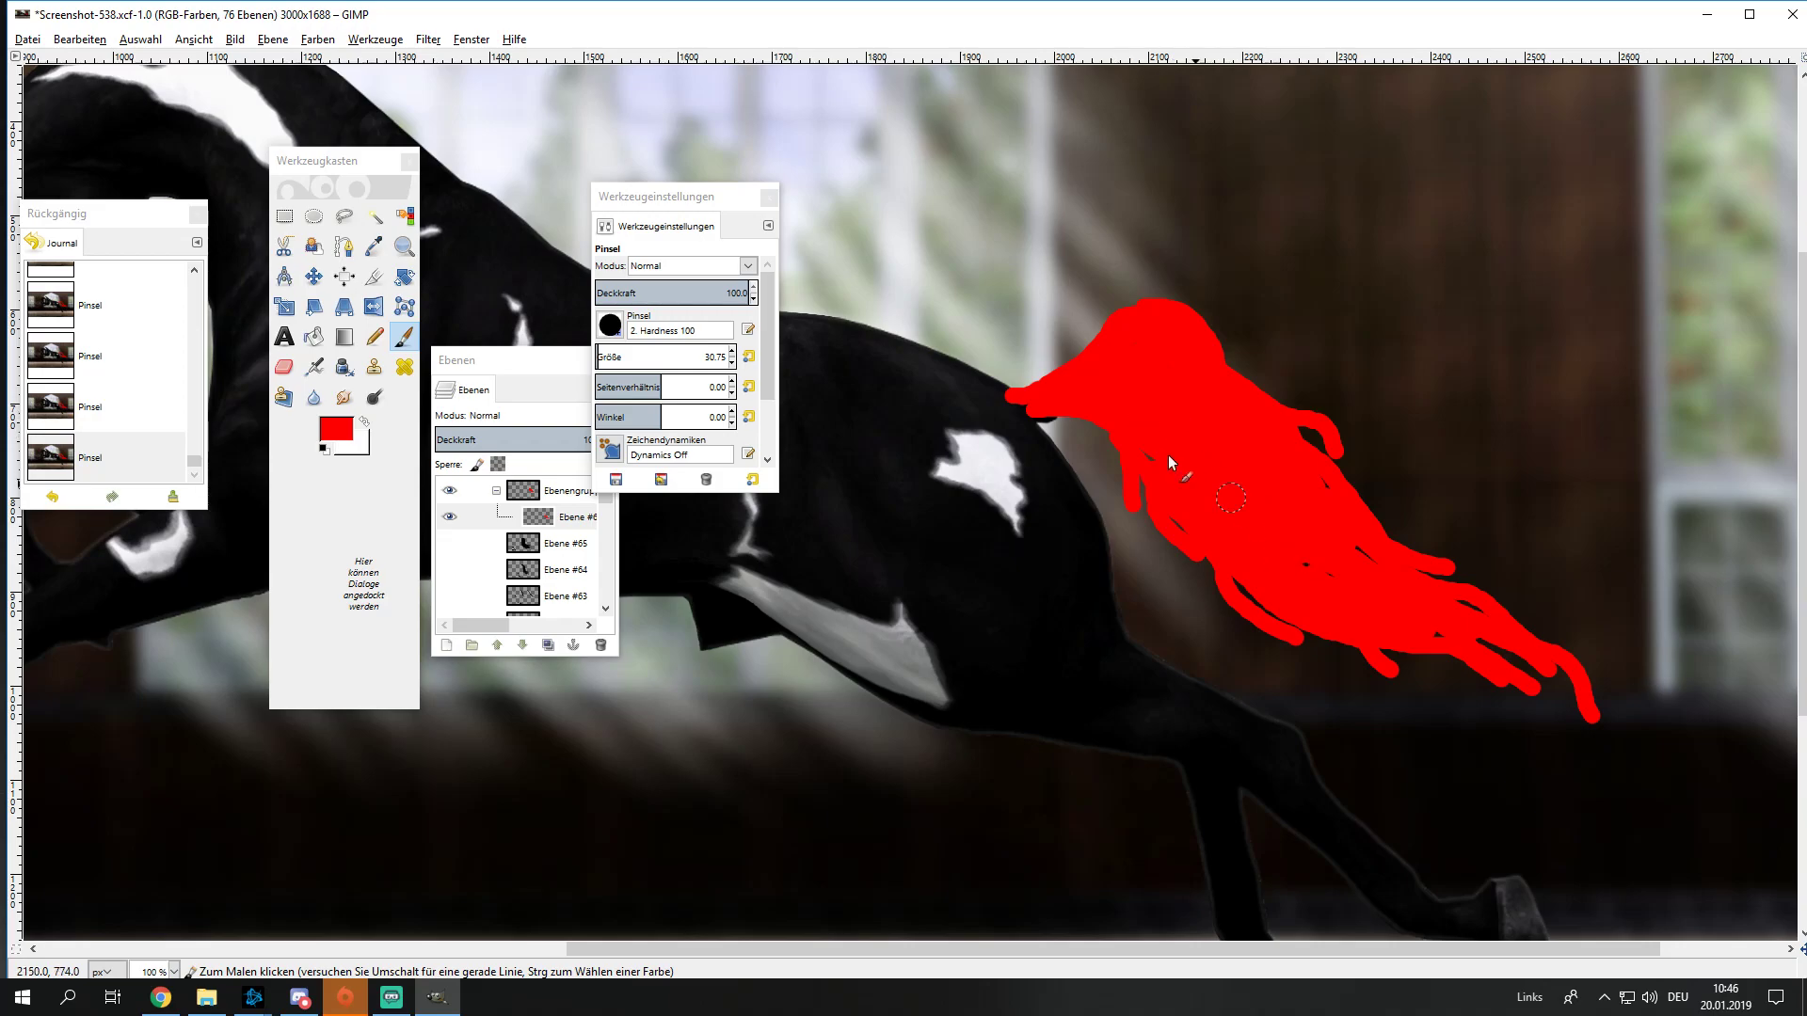
{"action": "scroll", "coordinate": [1357, 504], "scroll_direction": "down", "scroll_amount": 3}
{"action": "scroll", "coordinate": [1357, 504], "scroll_direction": "up", "scroll_amount": 3}
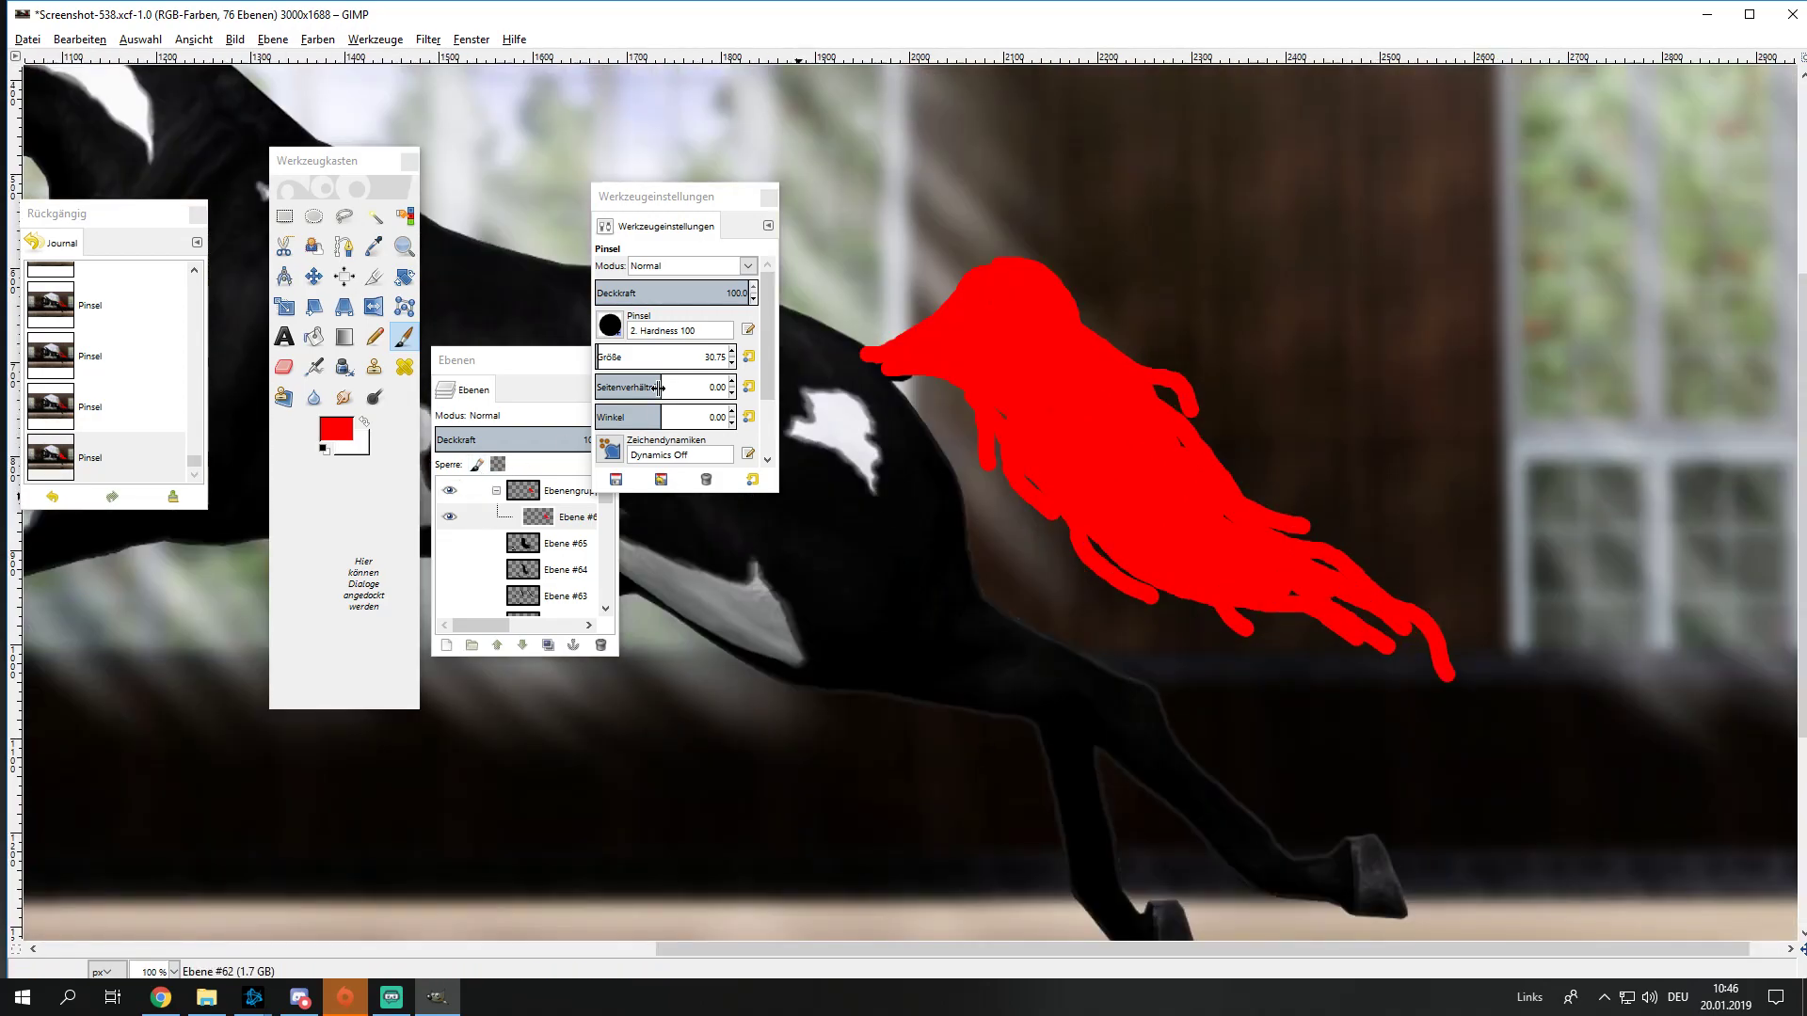
Step: Shrink the brush and paint thin strands along the tail's right and lower edges to the tip
{"action": "left_click_drag", "start_coordinate": [671, 360], "coordinate": [632, 366]}
{"action": "scroll", "coordinate": [984, 395], "scroll_direction": "up", "scroll_amount": 1, "text": "ctrl"}
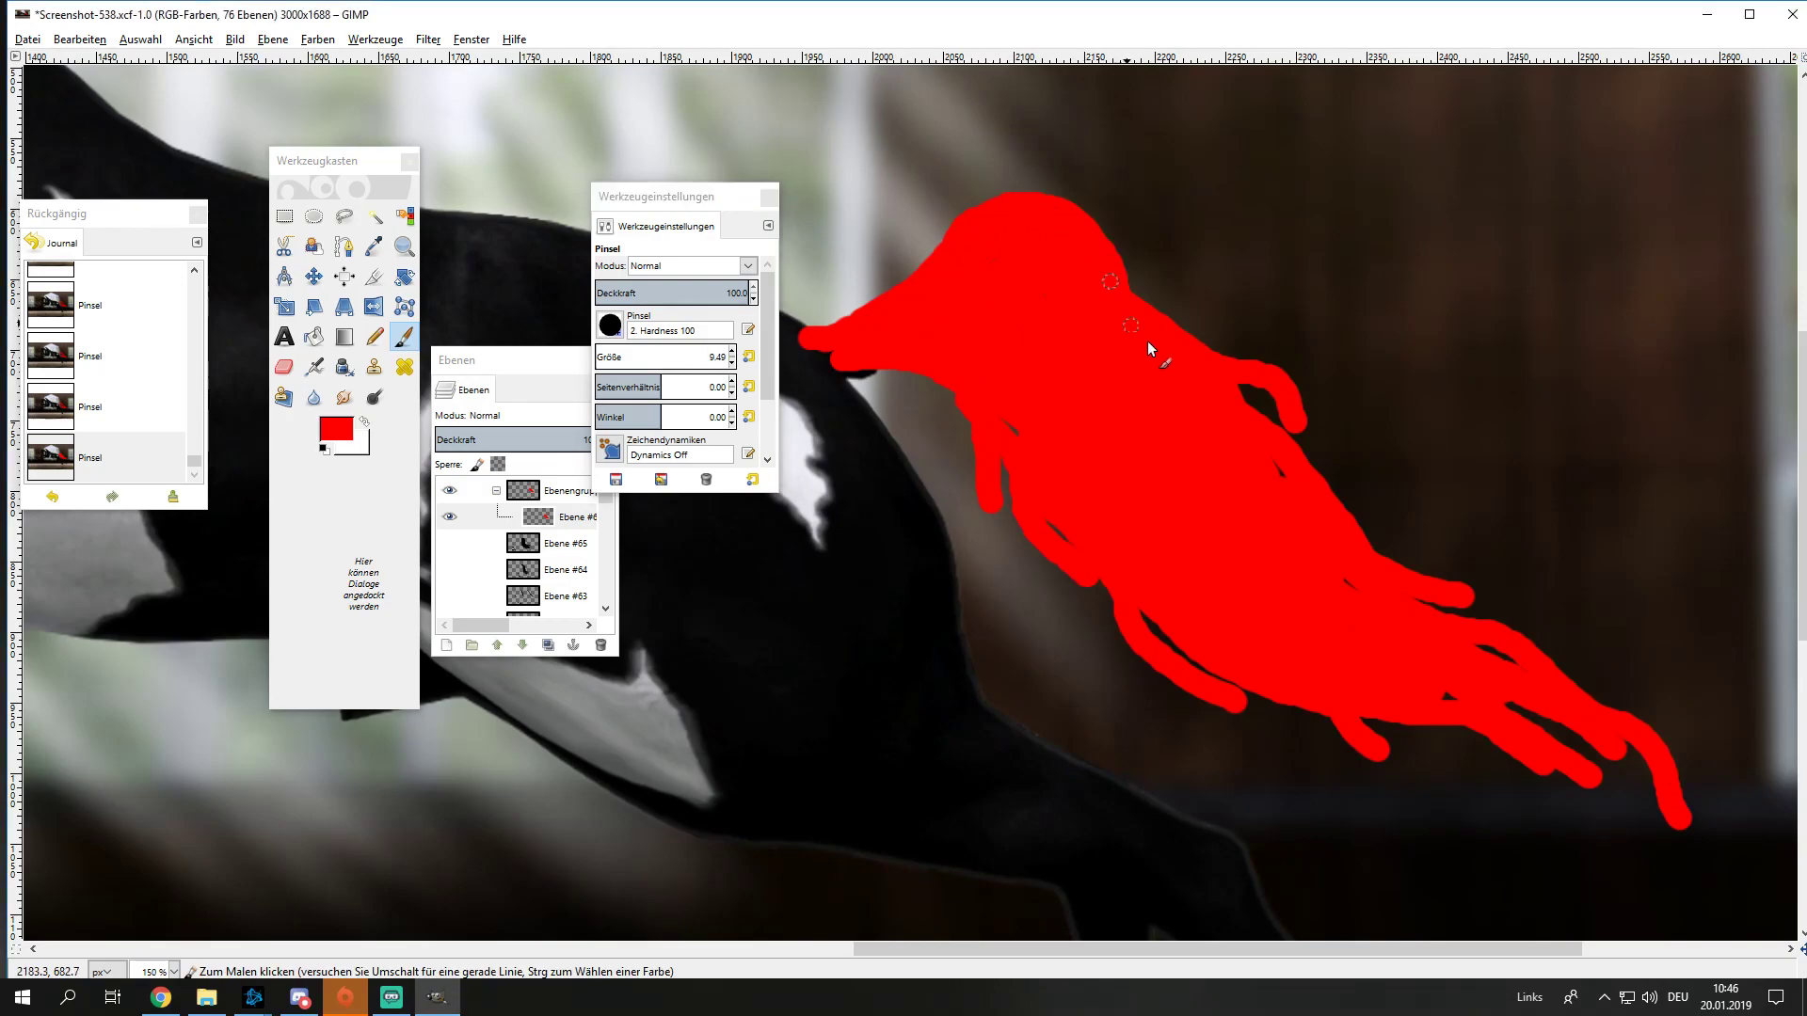
{"action": "mouse_move", "coordinate": [1252, 372]}
{"action": "left_mouse_down"}
{"action": "mouse_move", "coordinate": [1355, 442]}
{"action": "mouse_move", "coordinate": [1392, 556]}
{"action": "left_mouse_up"}
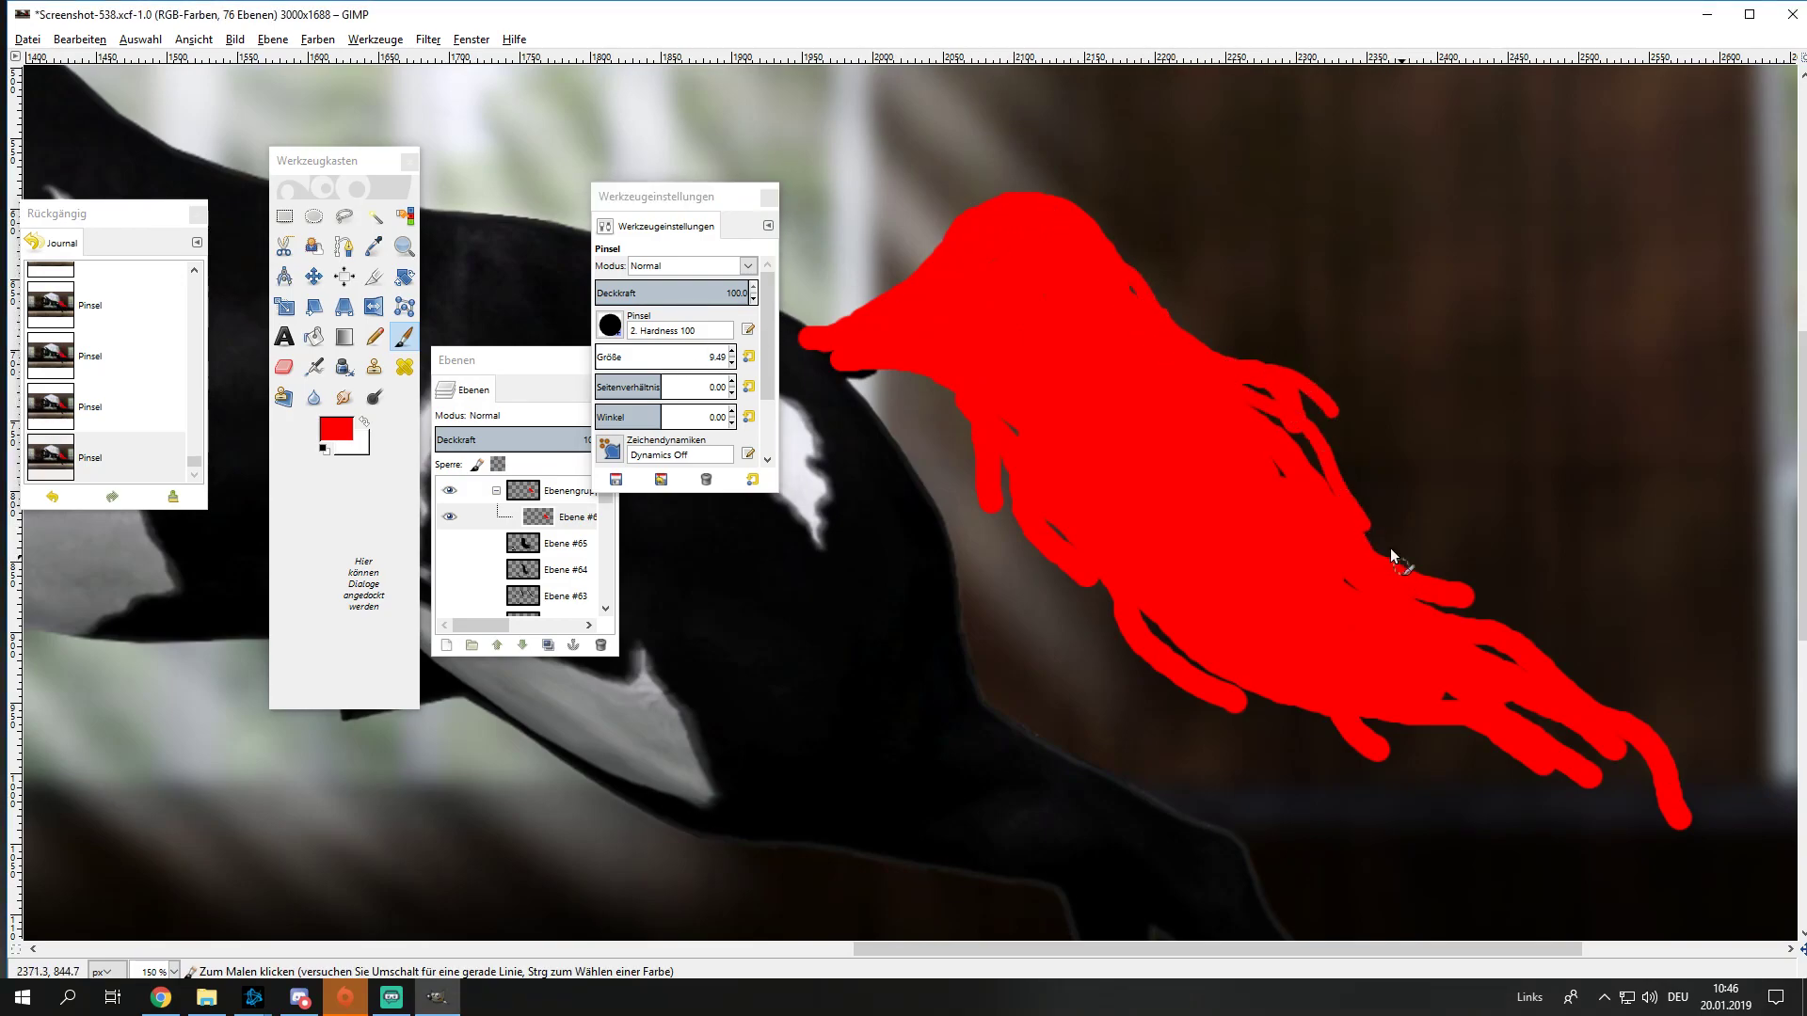
{"action": "scroll", "coordinate": [1467, 597], "scroll_direction": "down", "scroll_amount": 1, "text": "ctrl"}
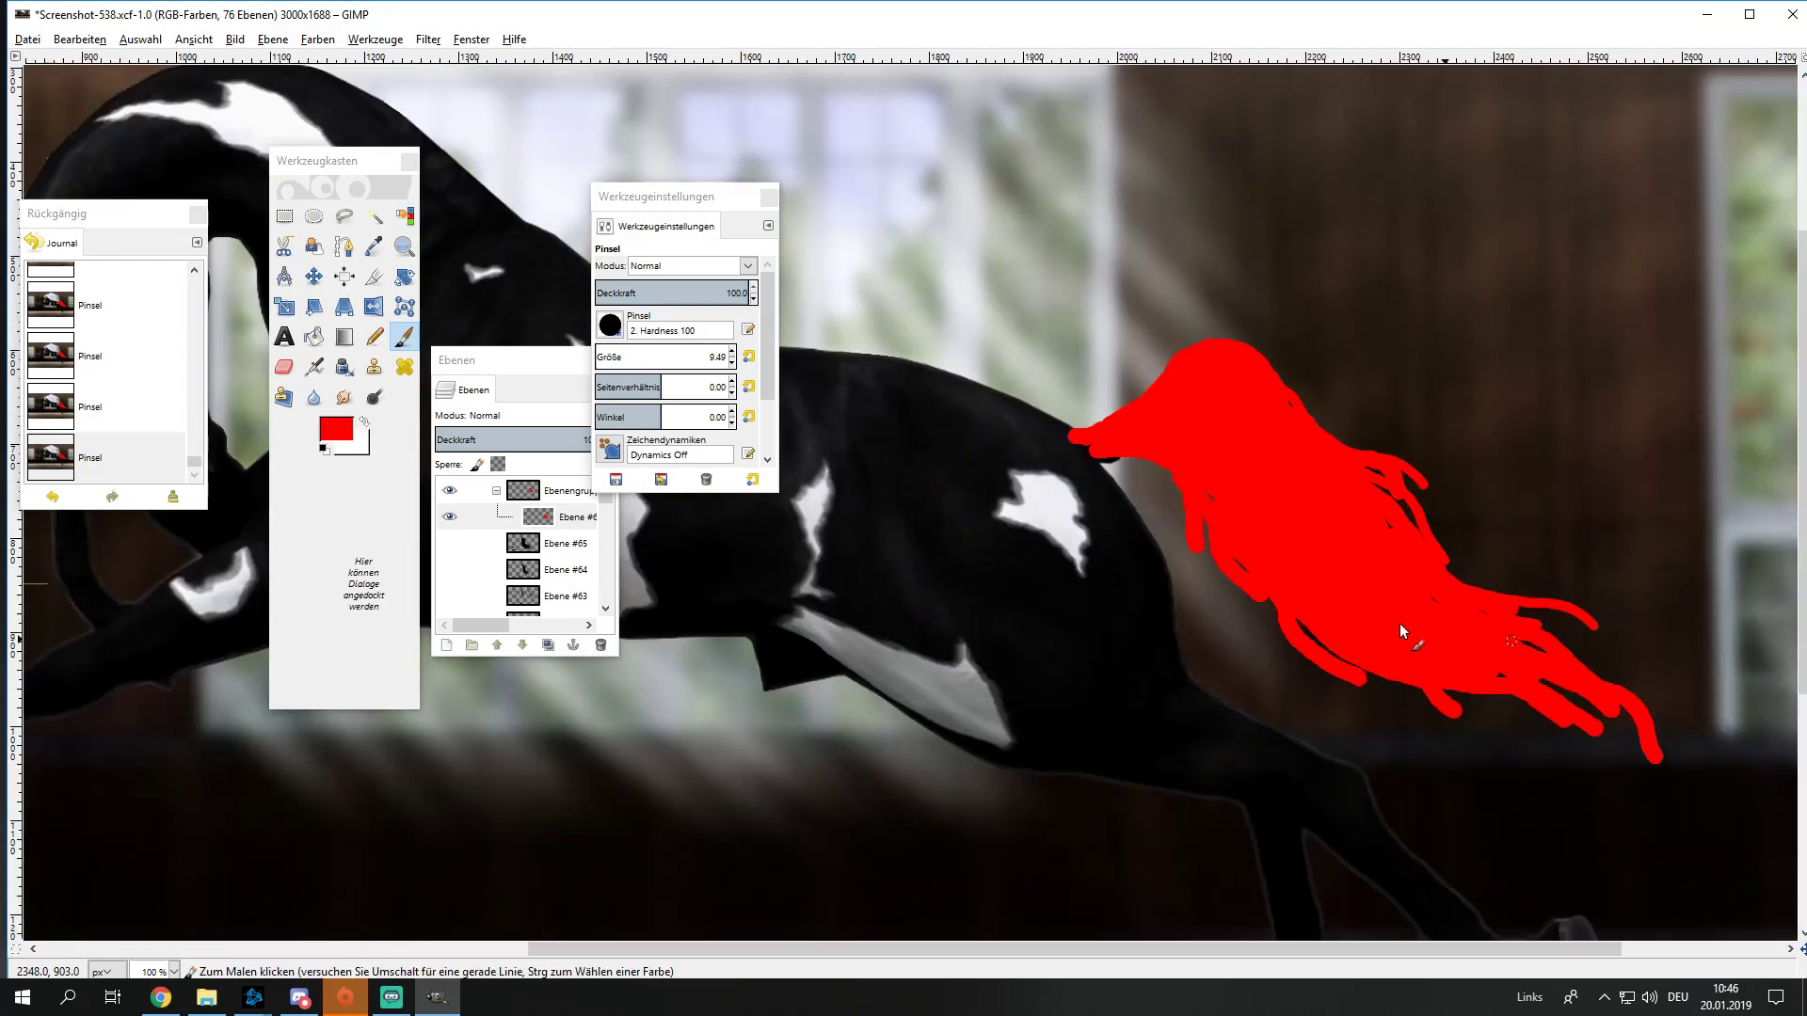
{"action": "mouse_move", "coordinate": [1276, 592]}
{"action": "left_mouse_down"}
{"action": "mouse_move", "coordinate": [1380, 665]}
{"action": "mouse_move", "coordinate": [1654, 750]}
{"action": "mouse_move", "coordinate": [1685, 779]}
{"action": "left_mouse_up"}
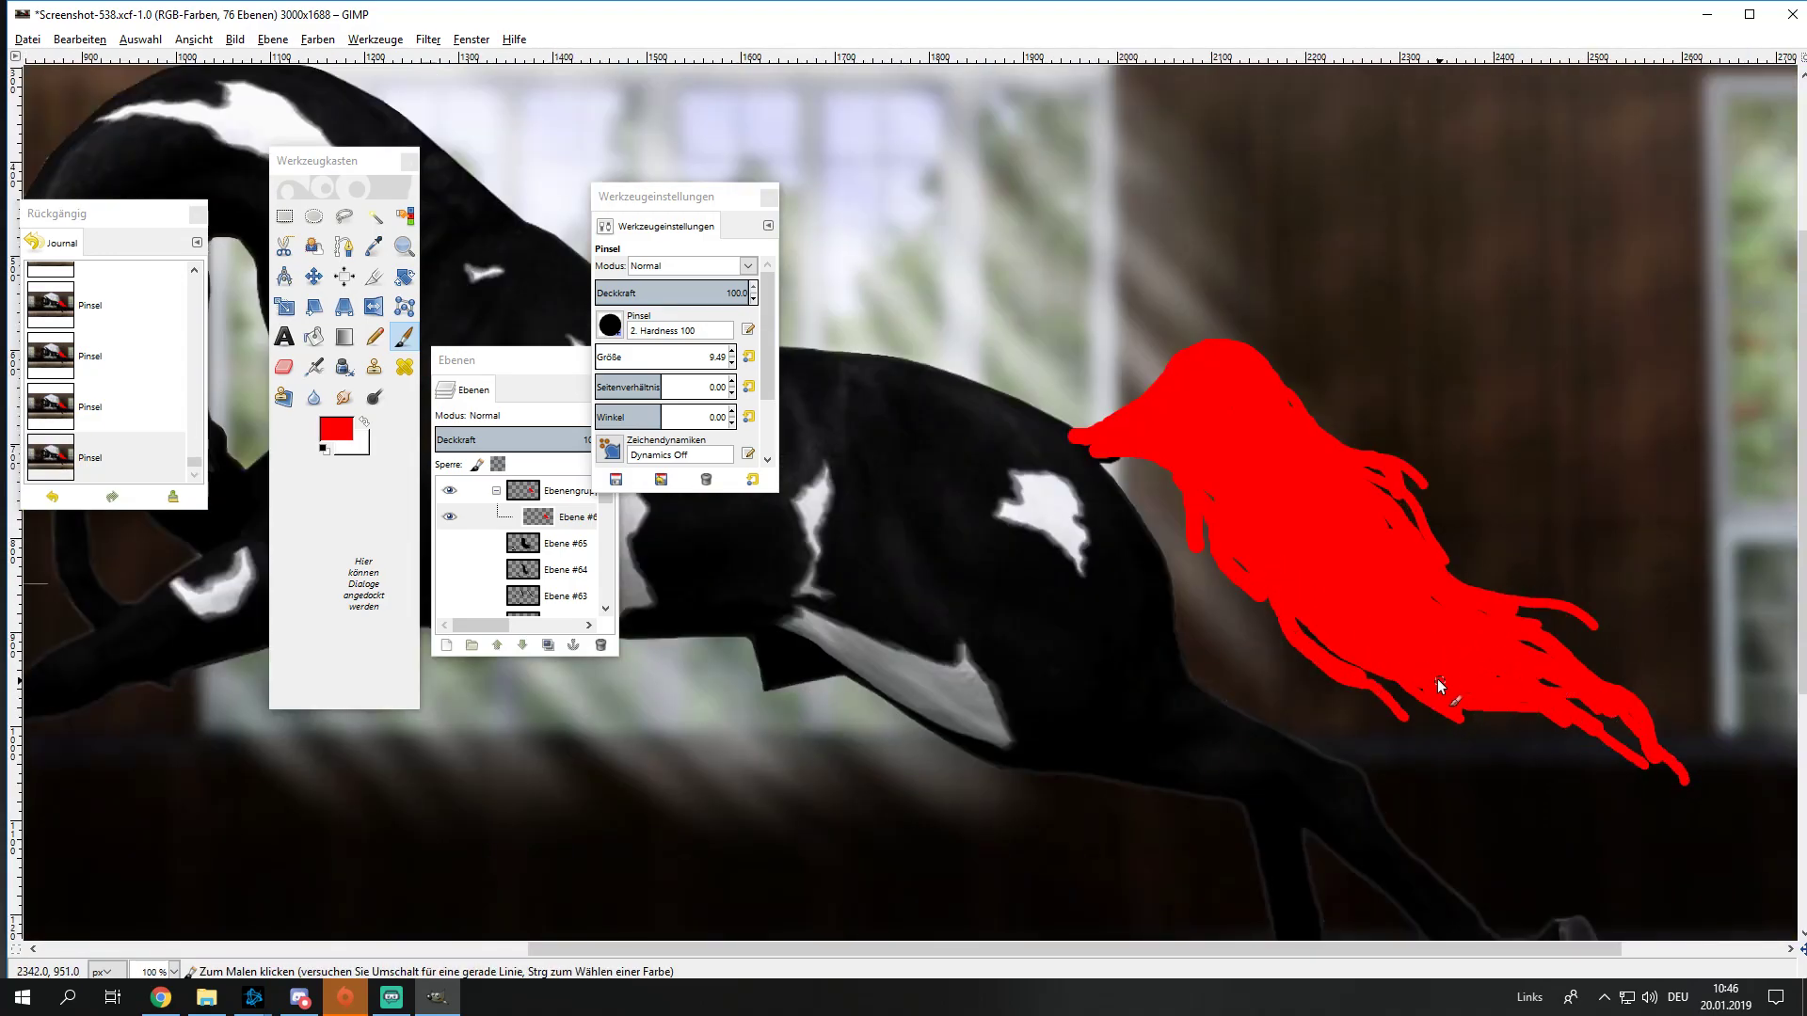
{"action": "left_click_drag", "start_coordinate": [1449, 712], "coordinate": [1625, 766]}
{"action": "left_click_drag", "start_coordinate": [1279, 616], "coordinate": [1420, 738]}
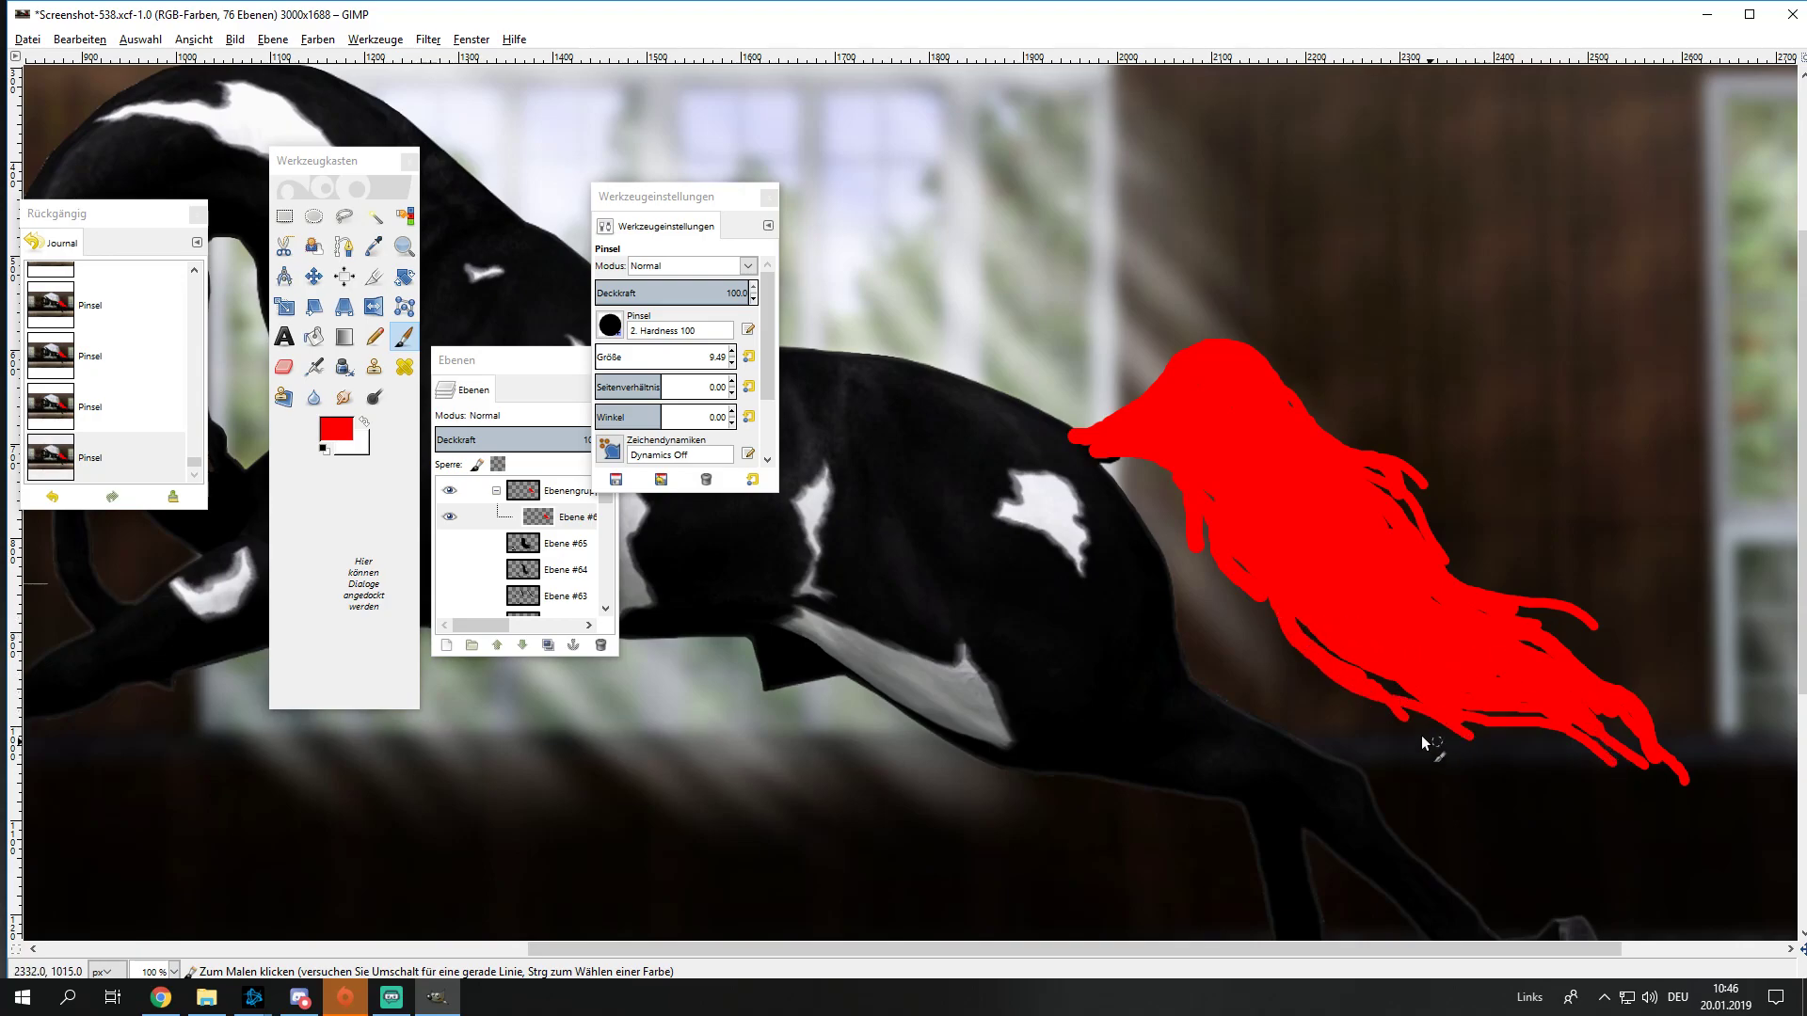
{"action": "left_click_drag", "start_coordinate": [1239, 617], "coordinate": [1296, 670]}
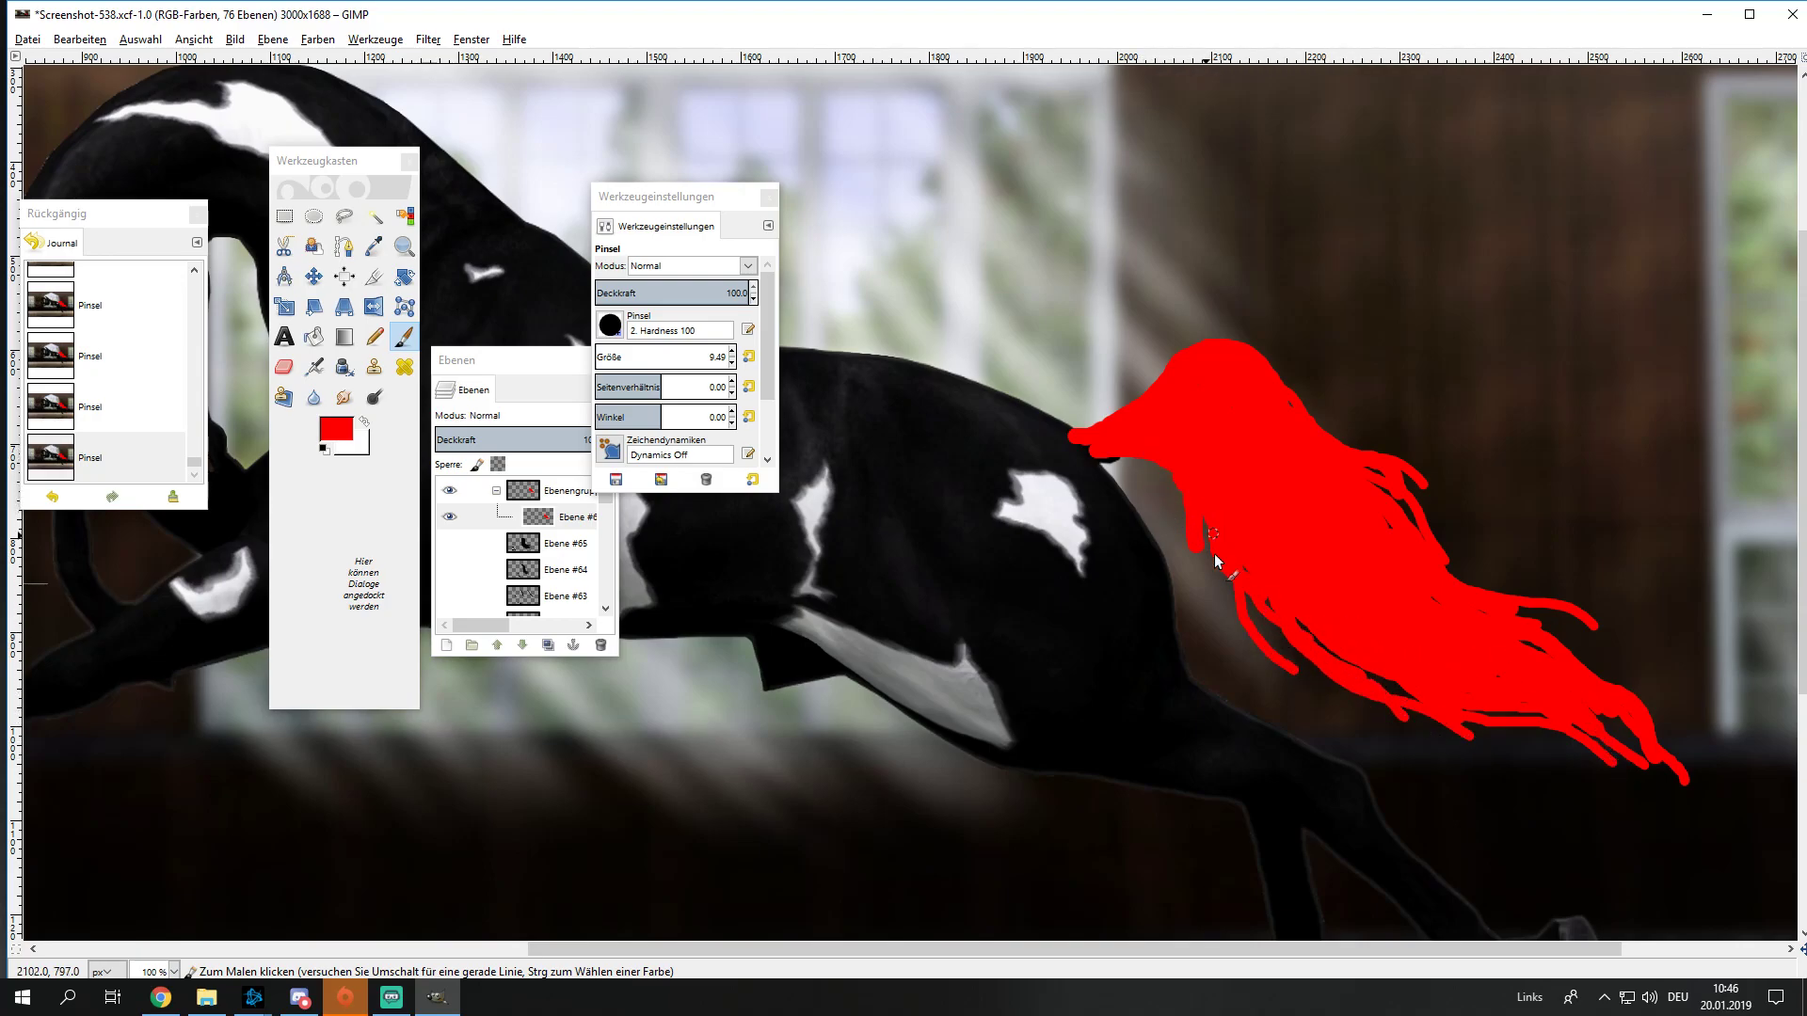
{"action": "left_click_drag", "start_coordinate": [1215, 561], "coordinate": [1223, 629]}
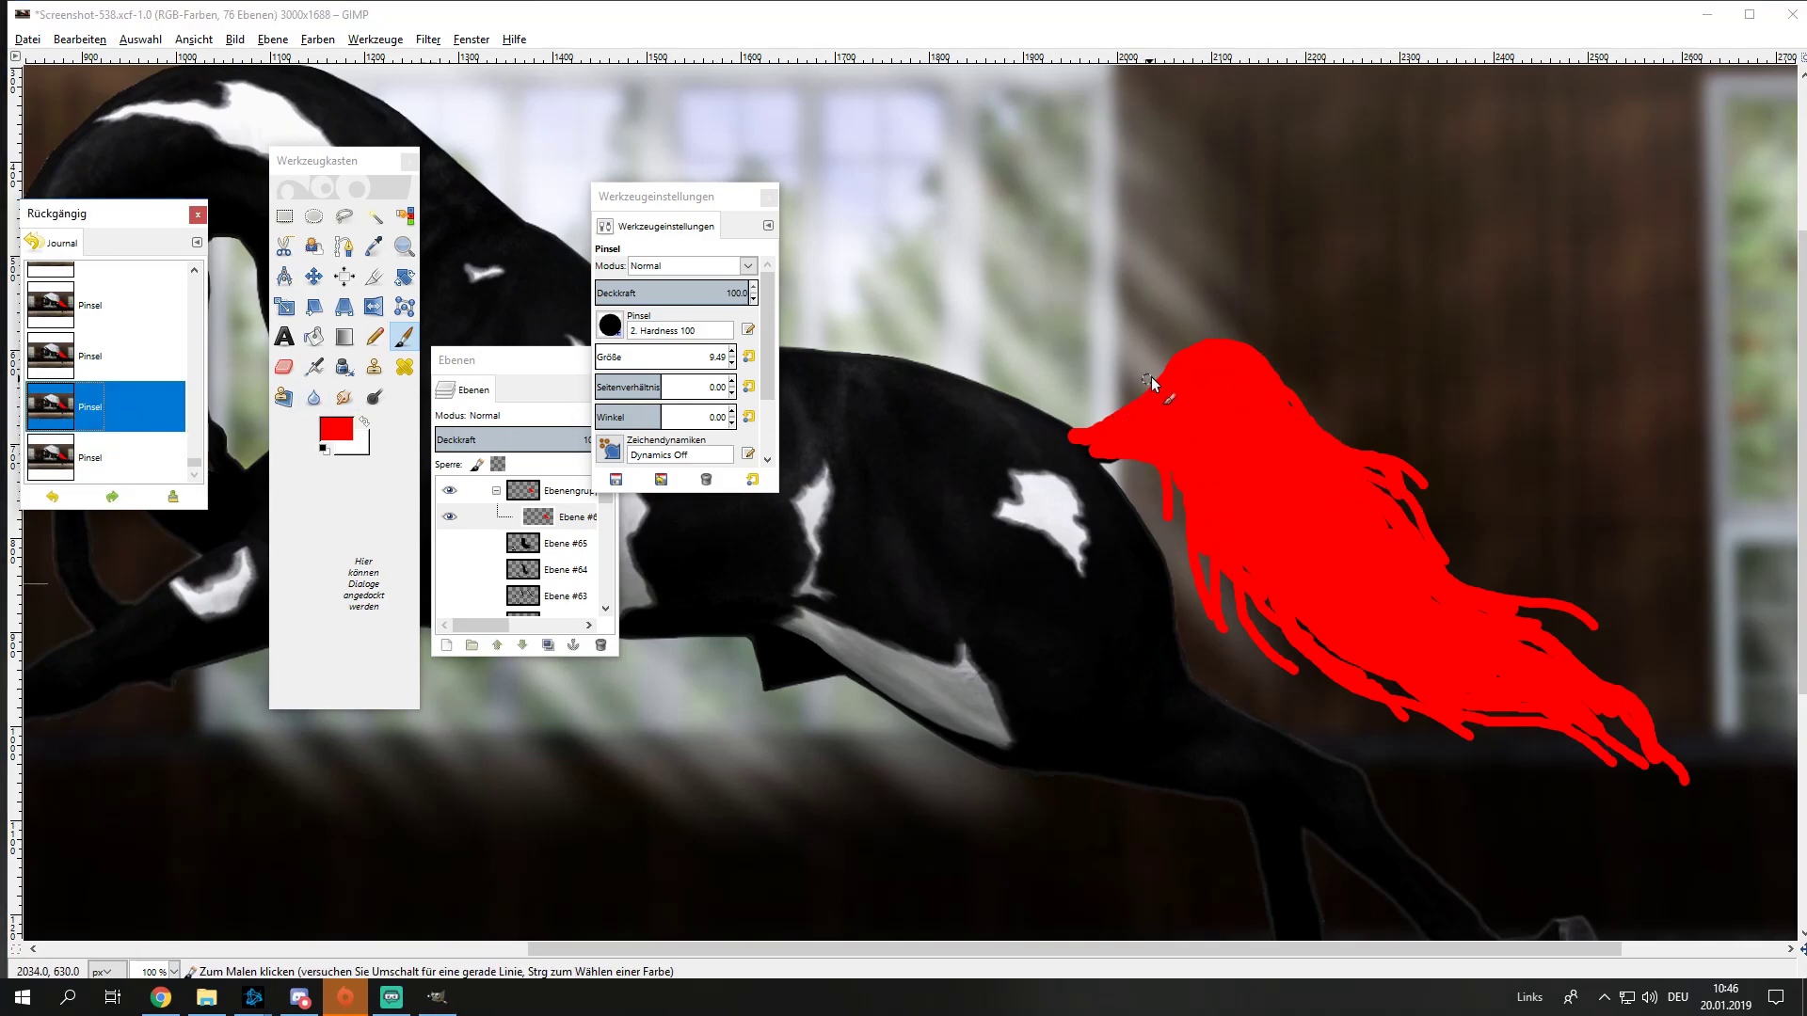
Step: Raise the tail's top edge and fill lower strand gaps, undoing the last stroke
{"action": "mouse_move", "coordinate": [1169, 371]}
{"action": "left_mouse_down"}
{"action": "mouse_move", "coordinate": [1210, 335]}
{"action": "mouse_move", "coordinate": [1266, 363]}
{"action": "mouse_move", "coordinate": [1224, 331]}
{"action": "mouse_move", "coordinate": [1317, 466]}
{"action": "left_mouse_up"}
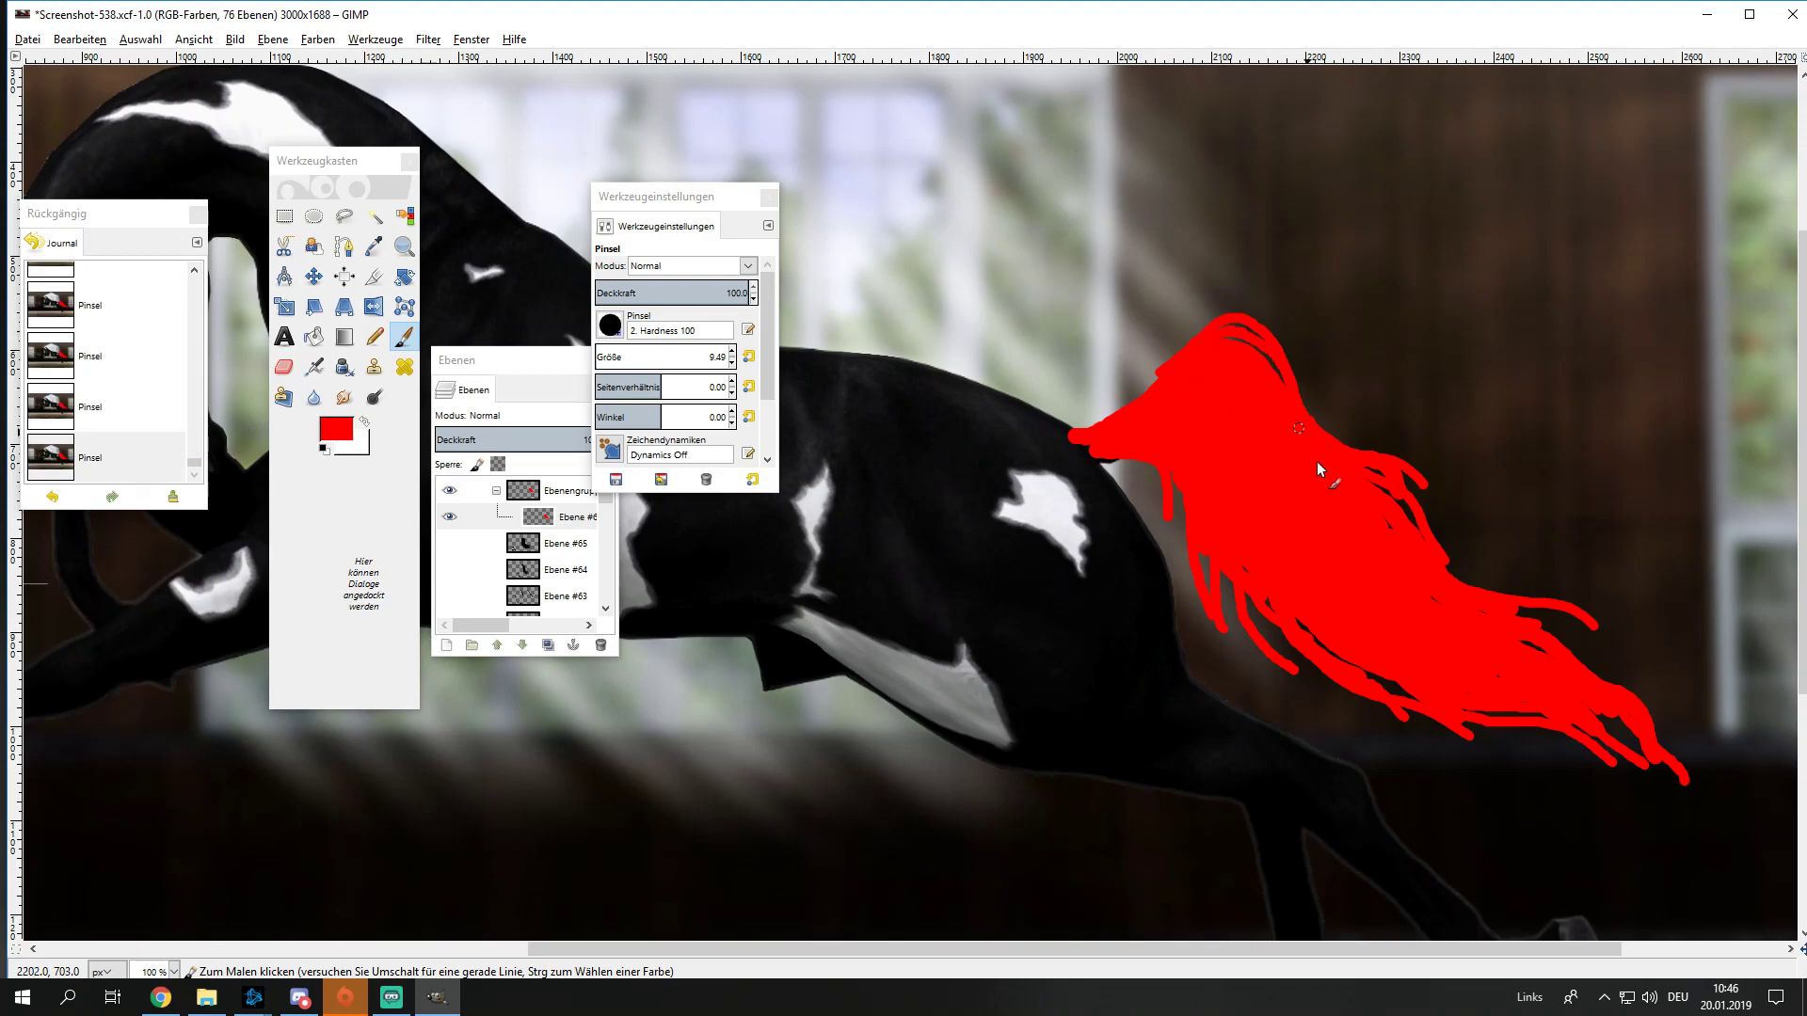
{"action": "left_click_drag", "start_coordinate": [1477, 617], "coordinate": [1631, 694]}
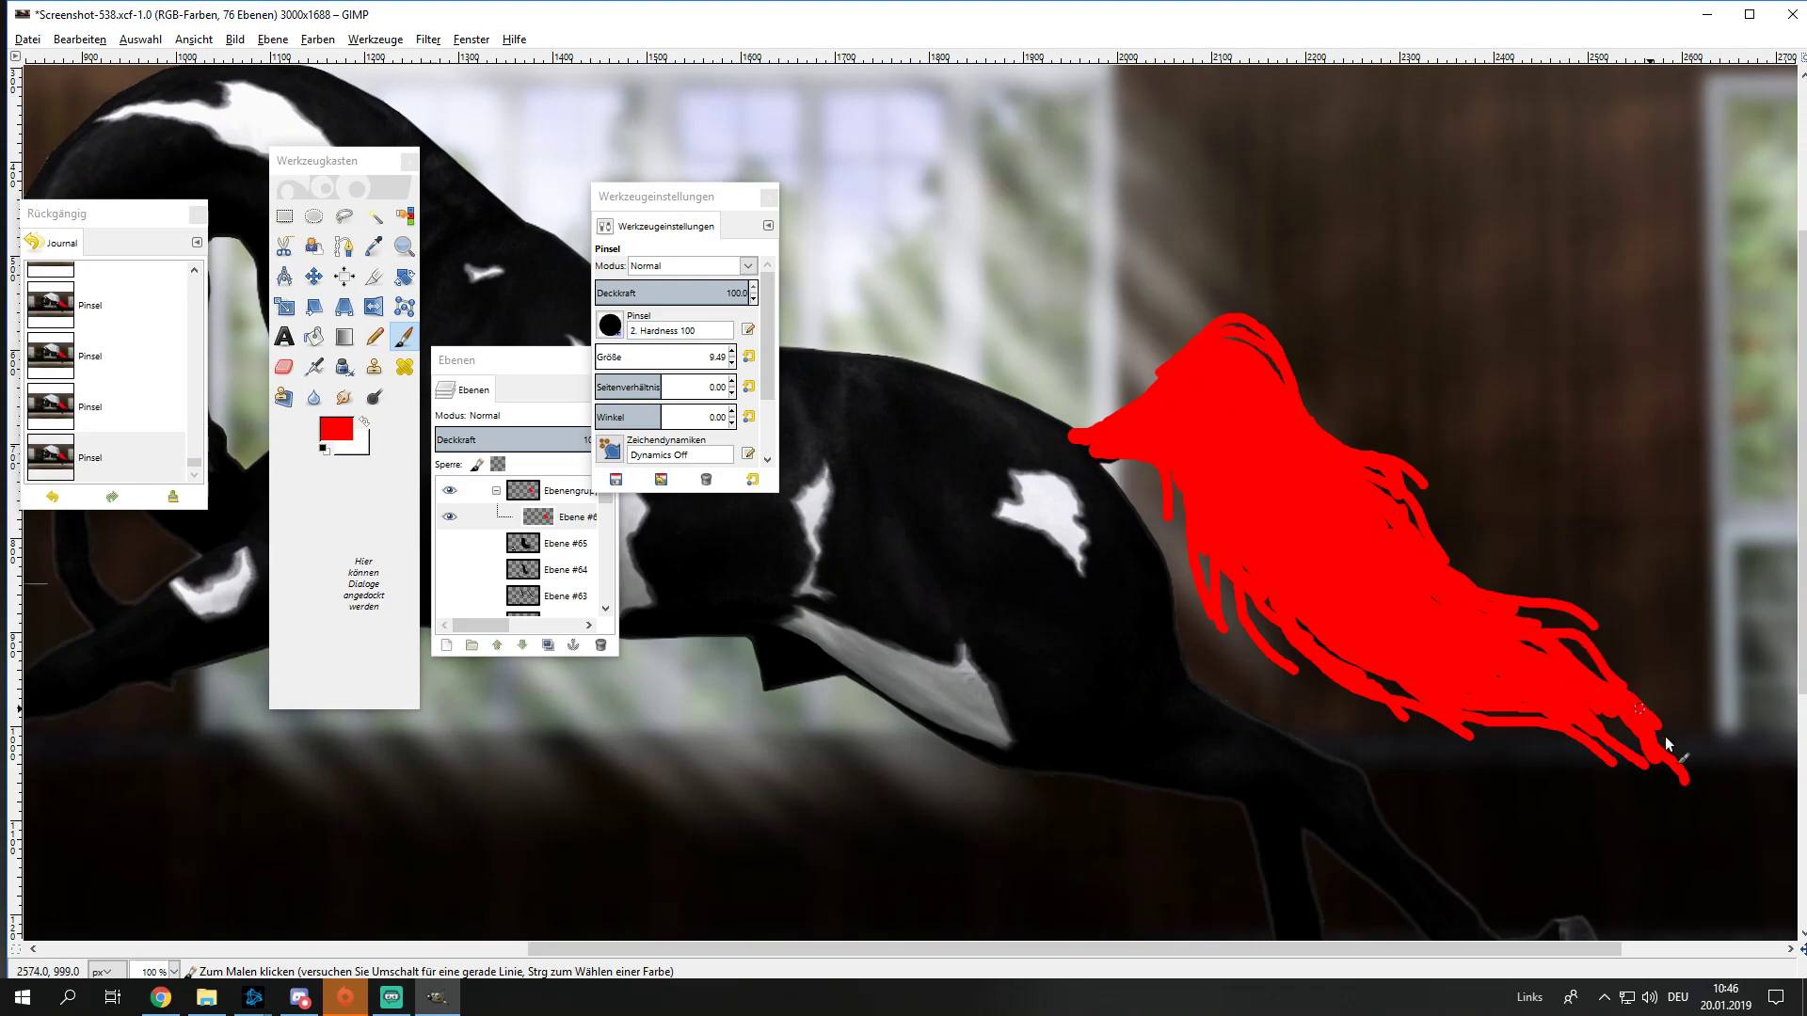
{"action": "scroll", "coordinate": [1651, 720], "scroll_direction": "down", "scroll_amount": 2}
{"action": "scroll", "coordinate": [1397, 581], "scroll_direction": "up", "scroll_amount": 2}
{"action": "scroll", "coordinate": [951, 377], "scroll_direction": "up", "scroll_amount": 1}
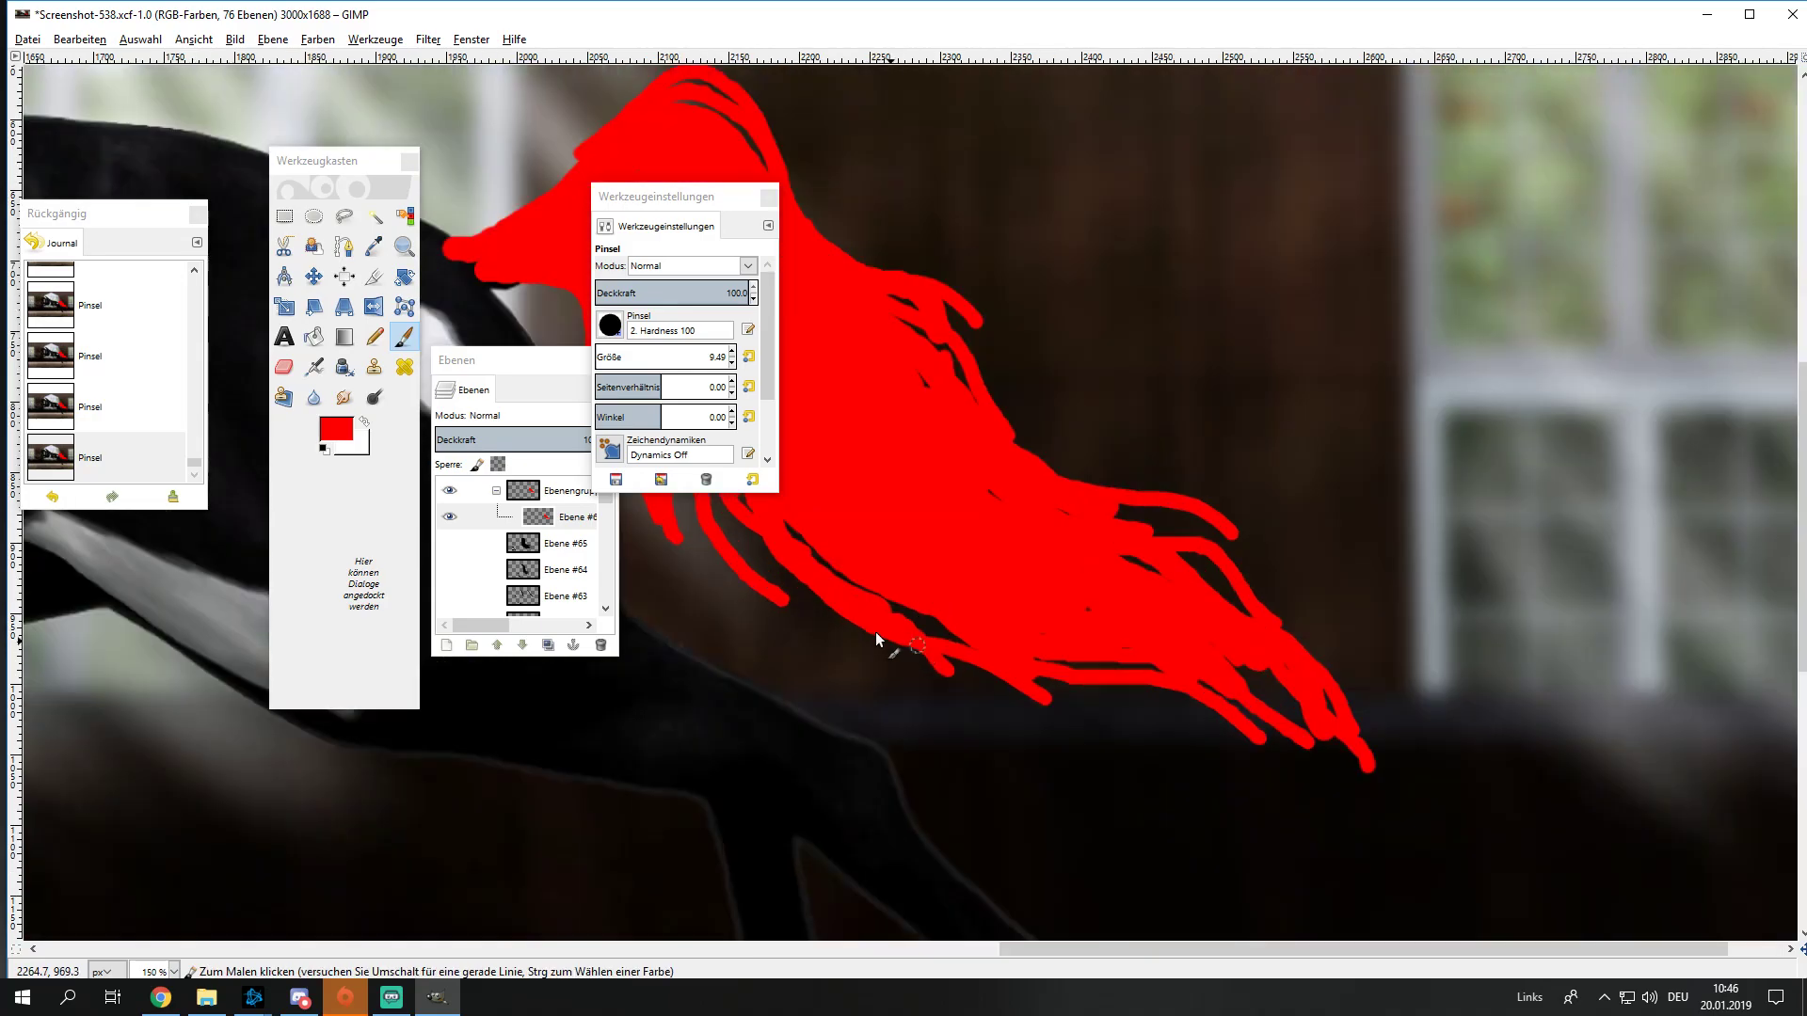
{"action": "left_click_drag", "start_coordinate": [971, 619], "coordinate": [1199, 720]}
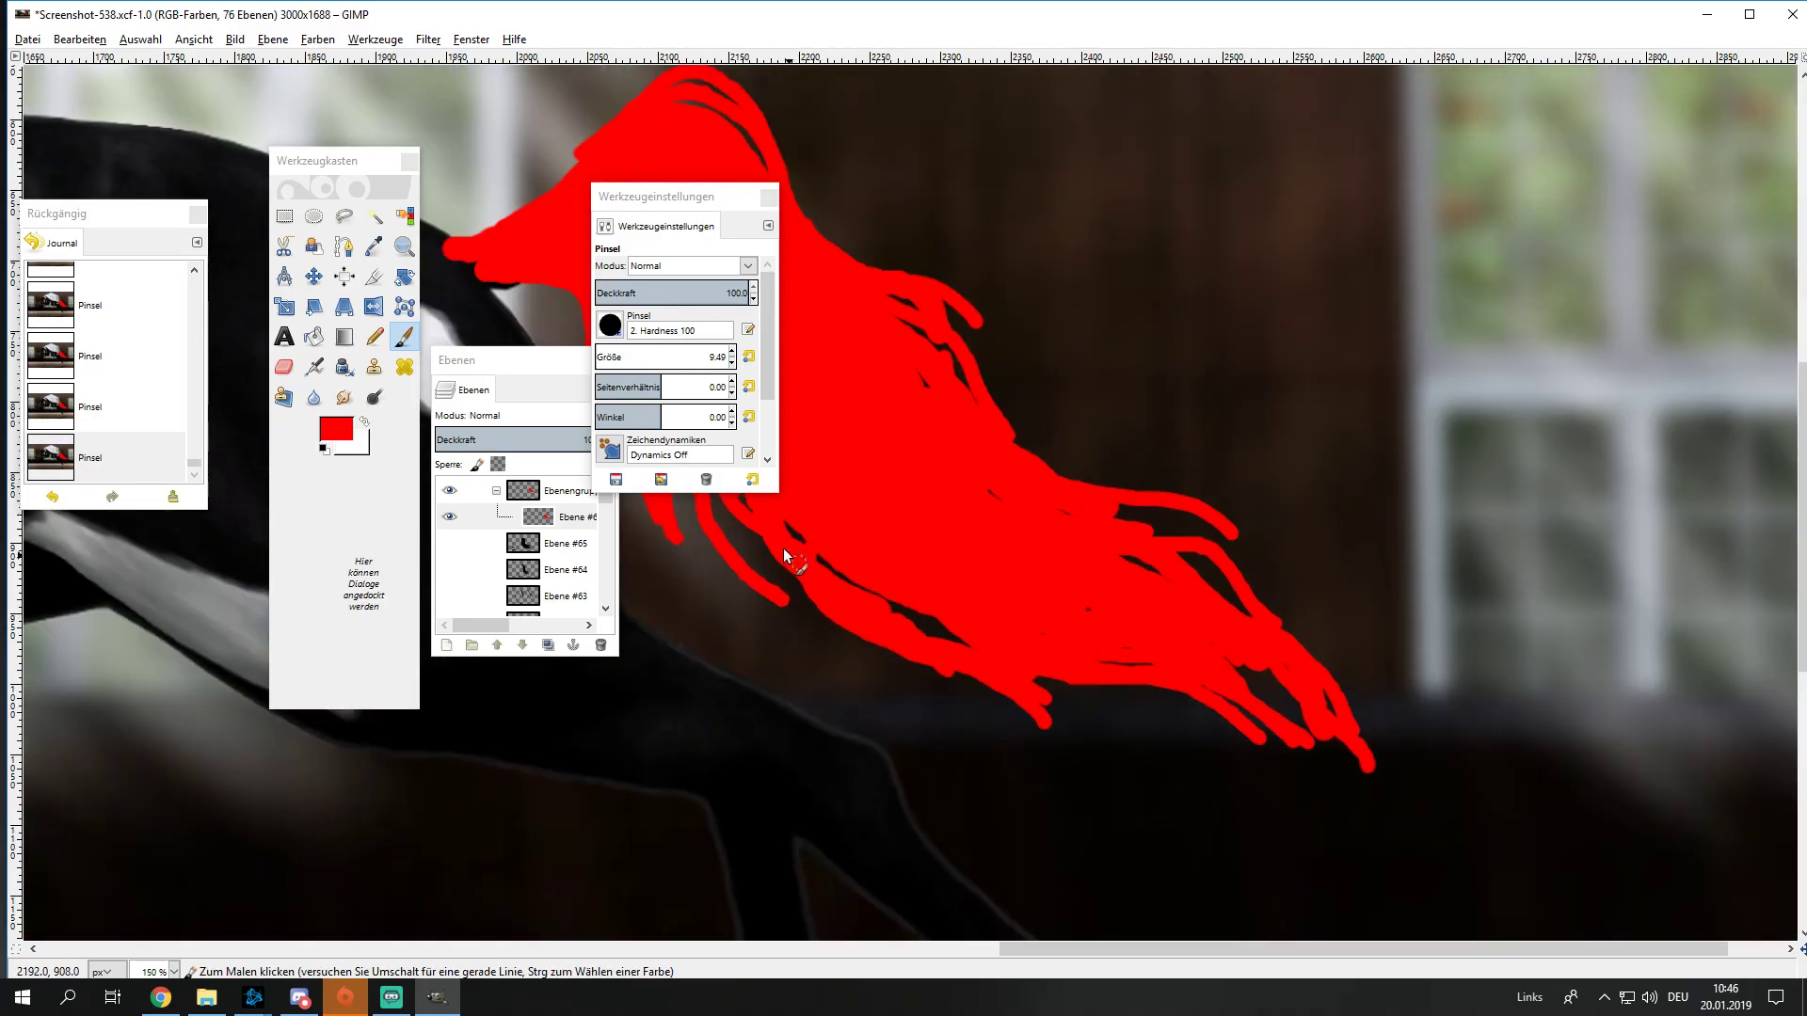
{"action": "left_click", "coordinate": [113, 414]}
Step: Paint red into the remaining gaps between the lower strands near the tail end
{"action": "scroll", "coordinate": [1039, 776], "scroll_direction": "down", "scroll_amount": 1}
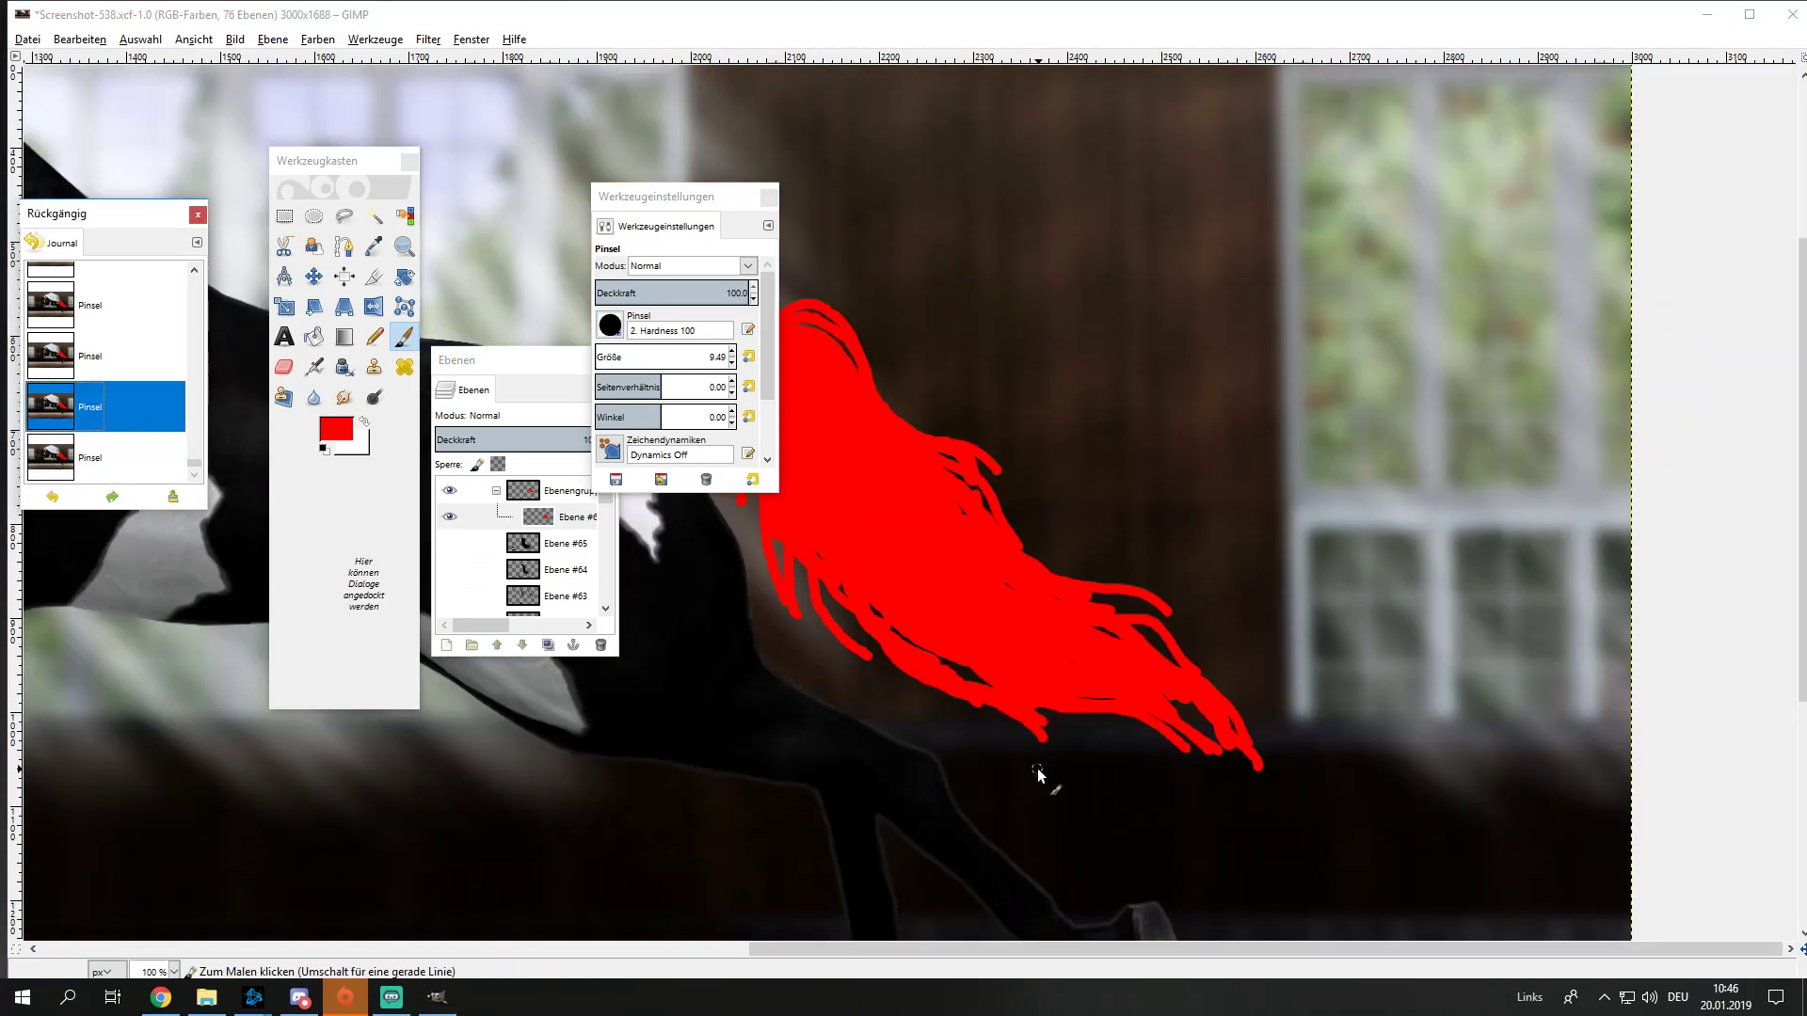
{"action": "scroll", "coordinate": [1039, 776], "scroll_direction": "down", "scroll_amount": 2}
{"action": "scroll", "coordinate": [1158, 358], "scroll_direction": "up", "scroll_amount": 2}
{"action": "left_click", "coordinate": [1149, 386]}
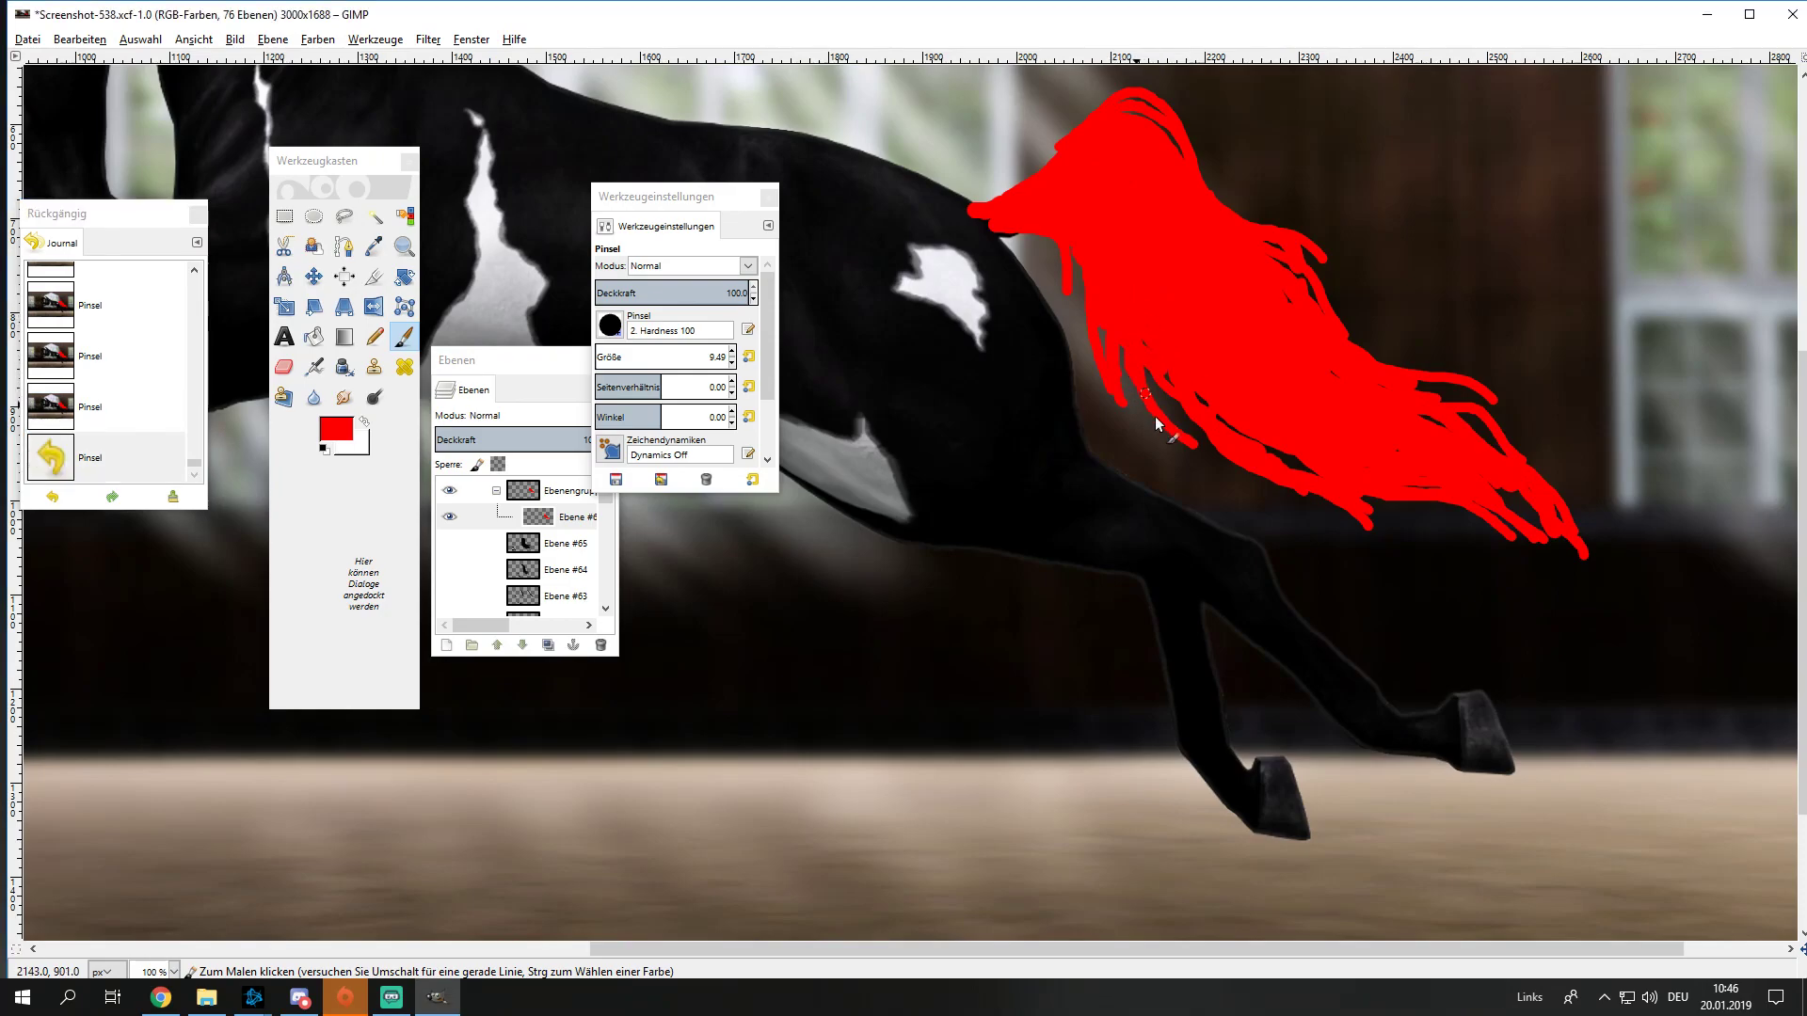
{"action": "left_click_drag", "start_coordinate": [1156, 423], "coordinate": [1322, 479]}
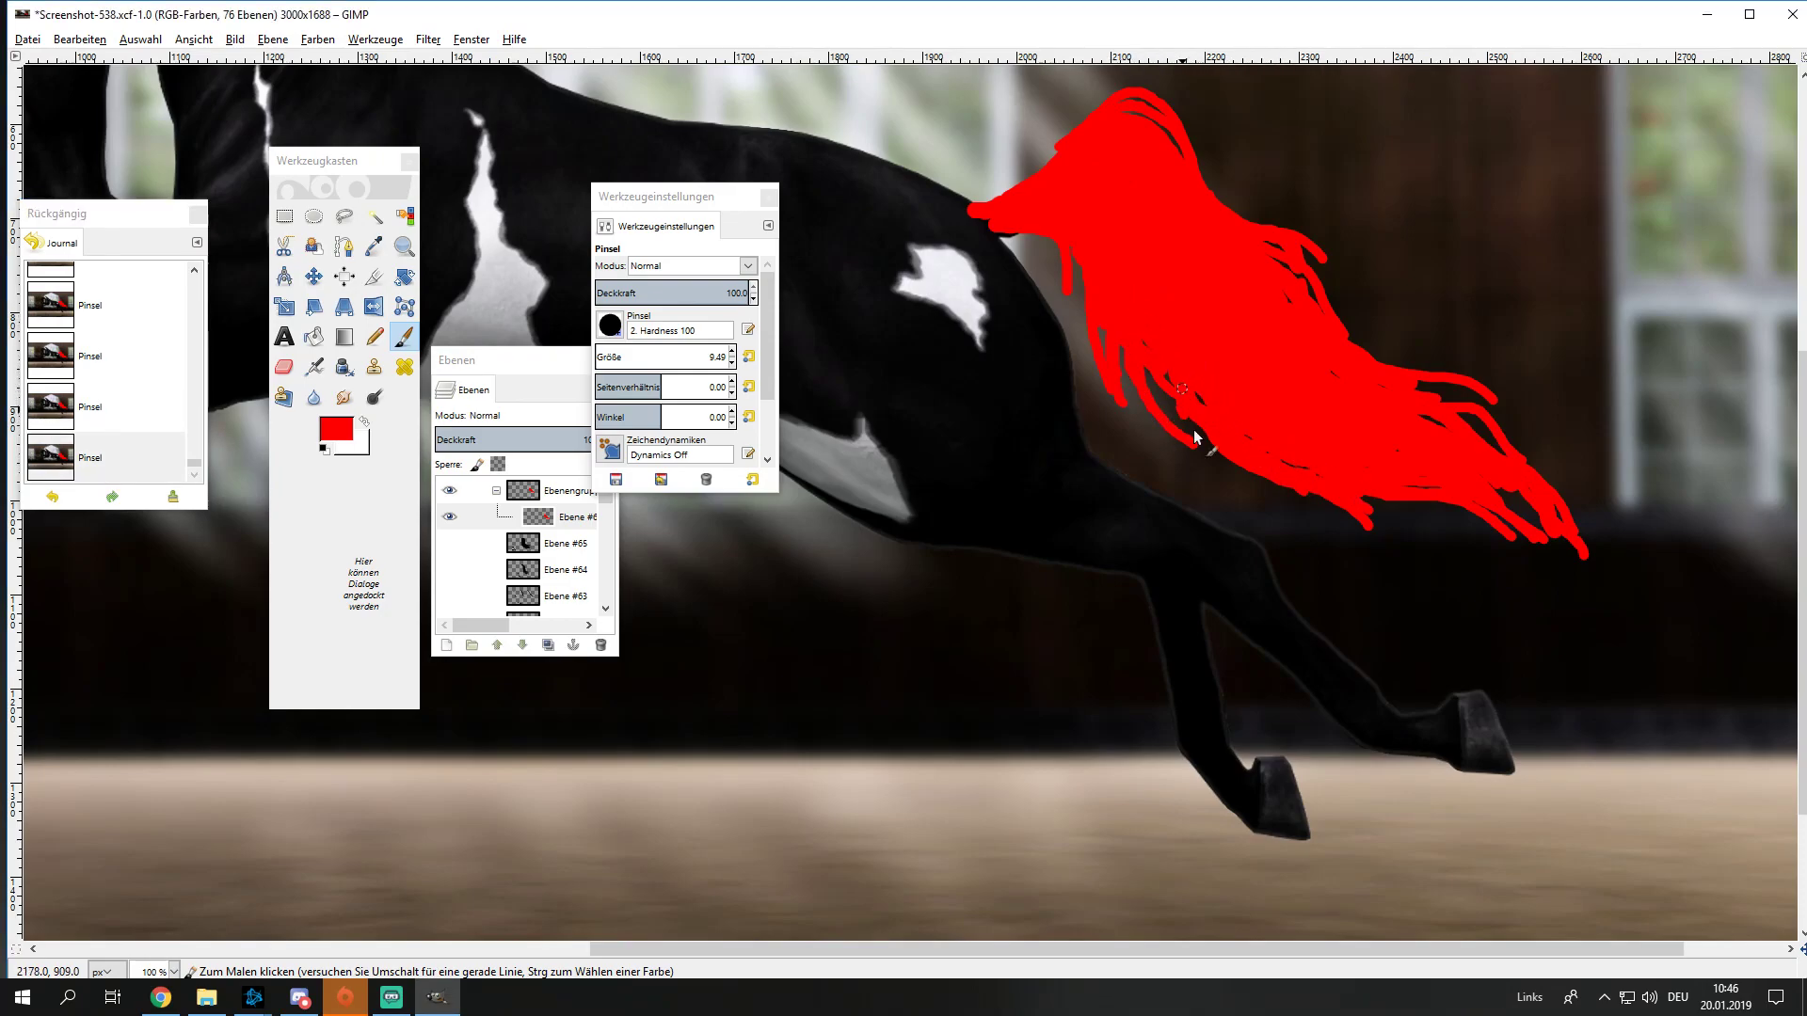
{"action": "left_click_drag", "start_coordinate": [1193, 434], "coordinate": [1309, 479]}
{"action": "left_click_drag", "start_coordinate": [1498, 513], "coordinate": [1321, 482]}
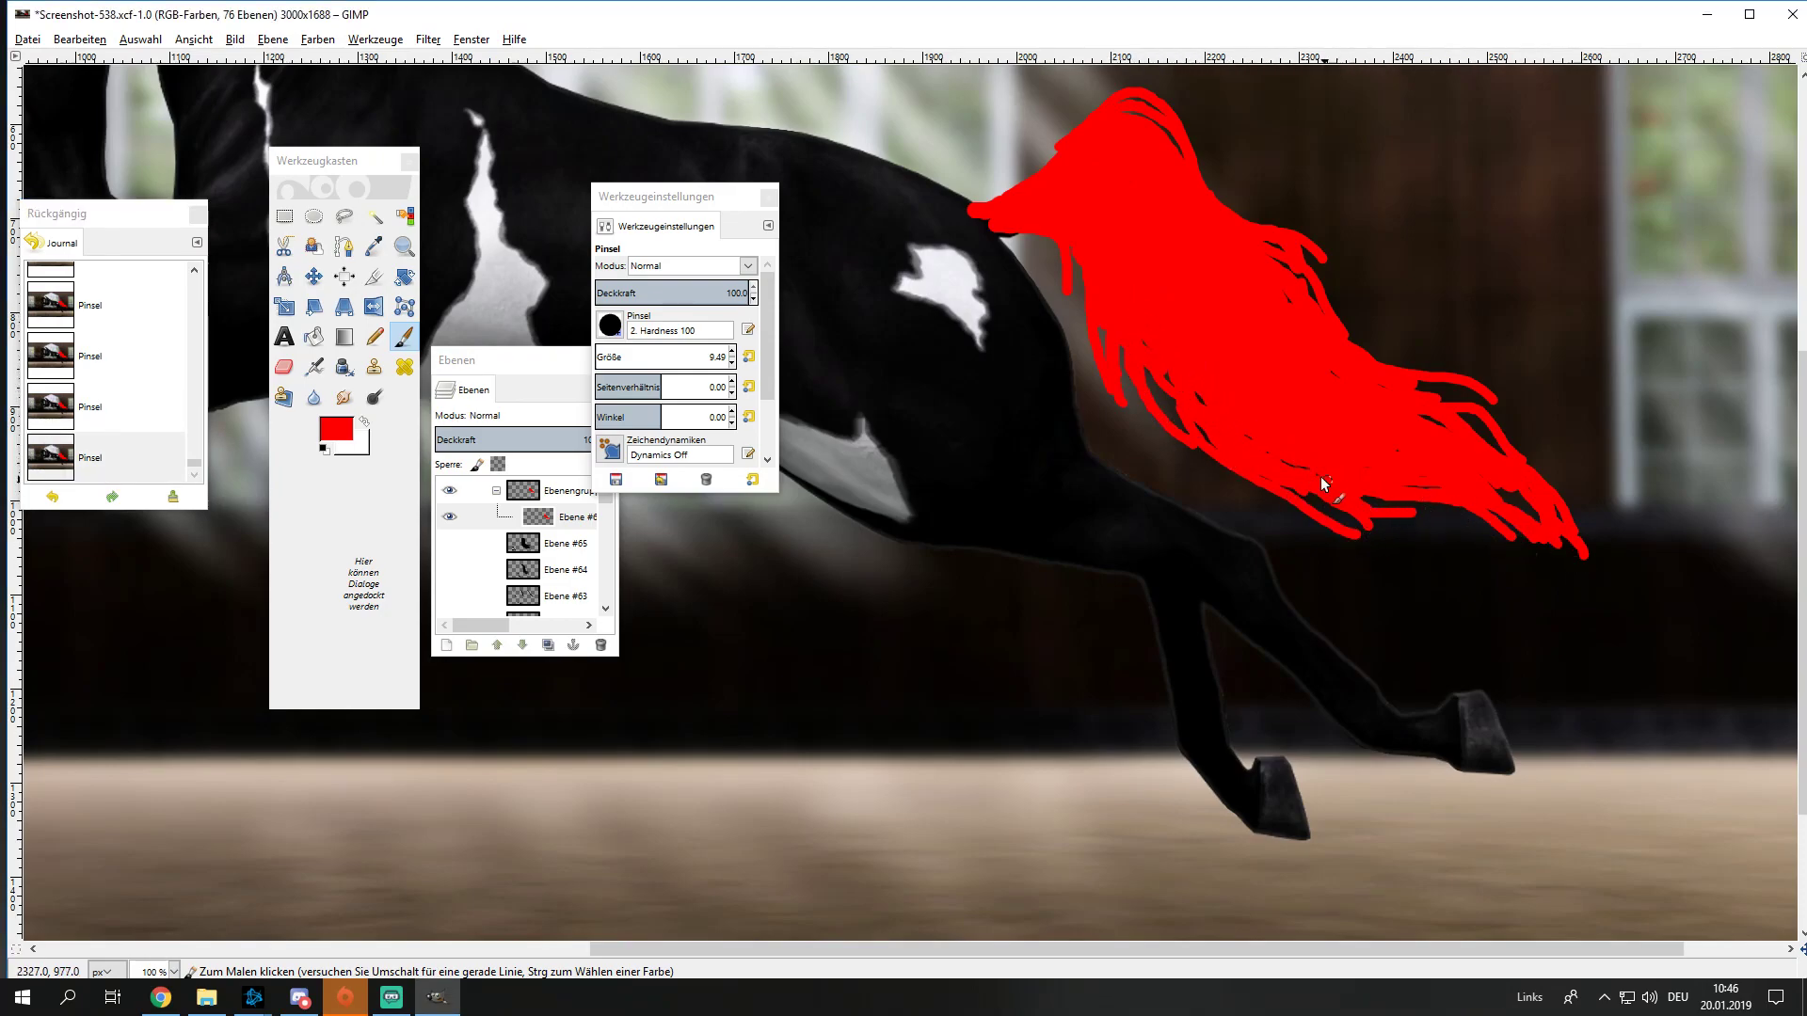
{"action": "scroll", "coordinate": [1440, 555], "scroll_direction": "down", "scroll_amount": 2}
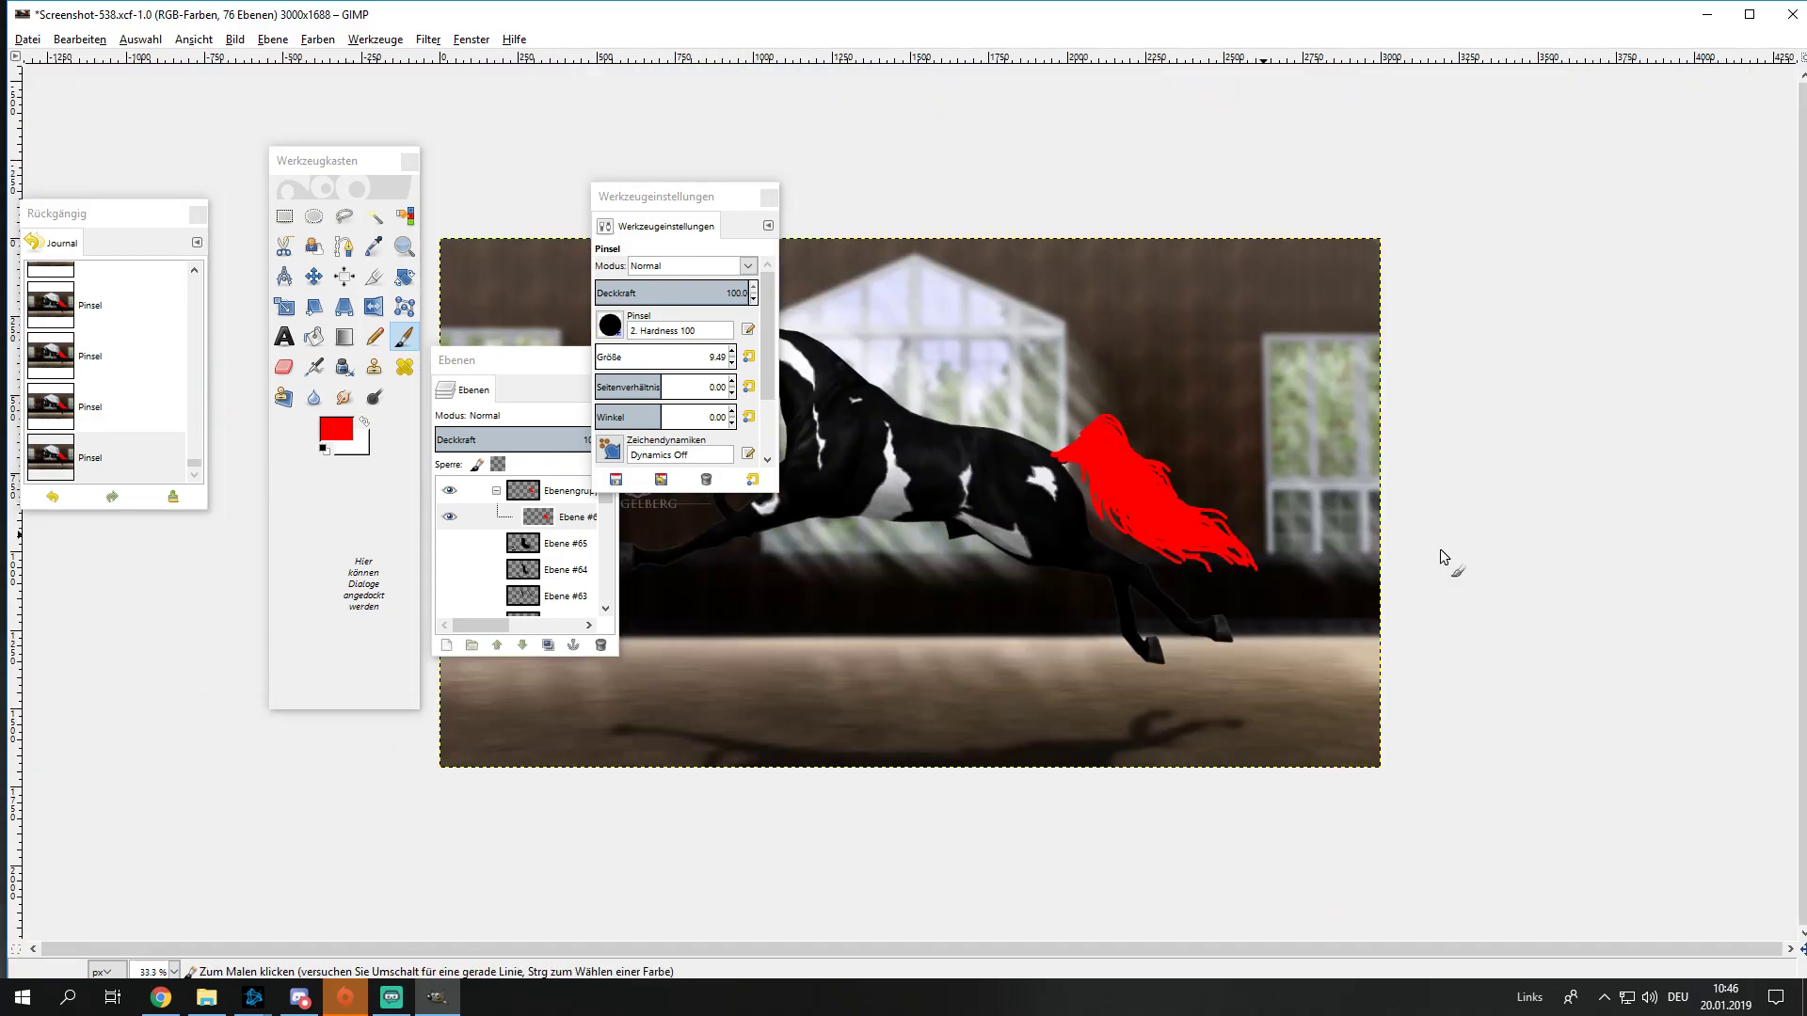
{"action": "scroll", "coordinate": [1440, 556], "scroll_direction": "up", "scroll_amount": 1}
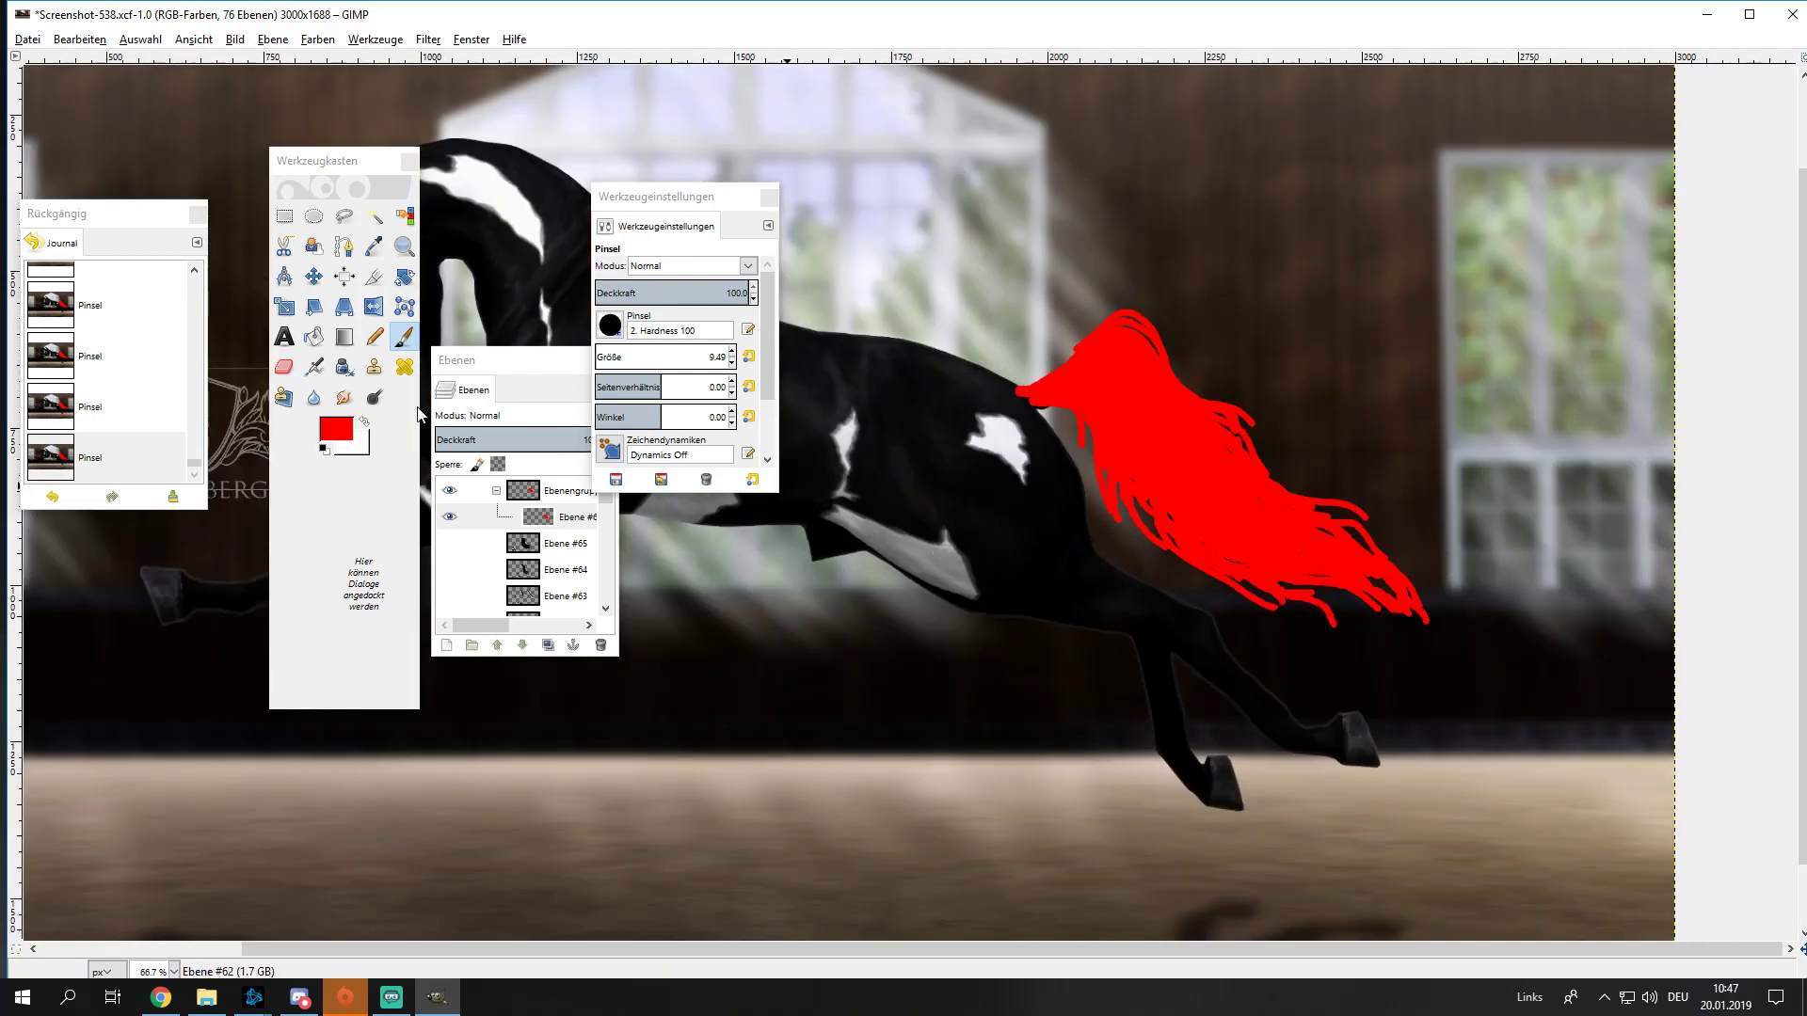
Step: Switch to the Eraser, adjust its size, and undo an accidental erase
{"action": "left_click", "coordinate": [283, 366]}
{"action": "left_click", "coordinate": [668, 359]}
{"action": "scroll", "coordinate": [1149, 488], "scroll_direction": "up", "scroll_amount": 2}
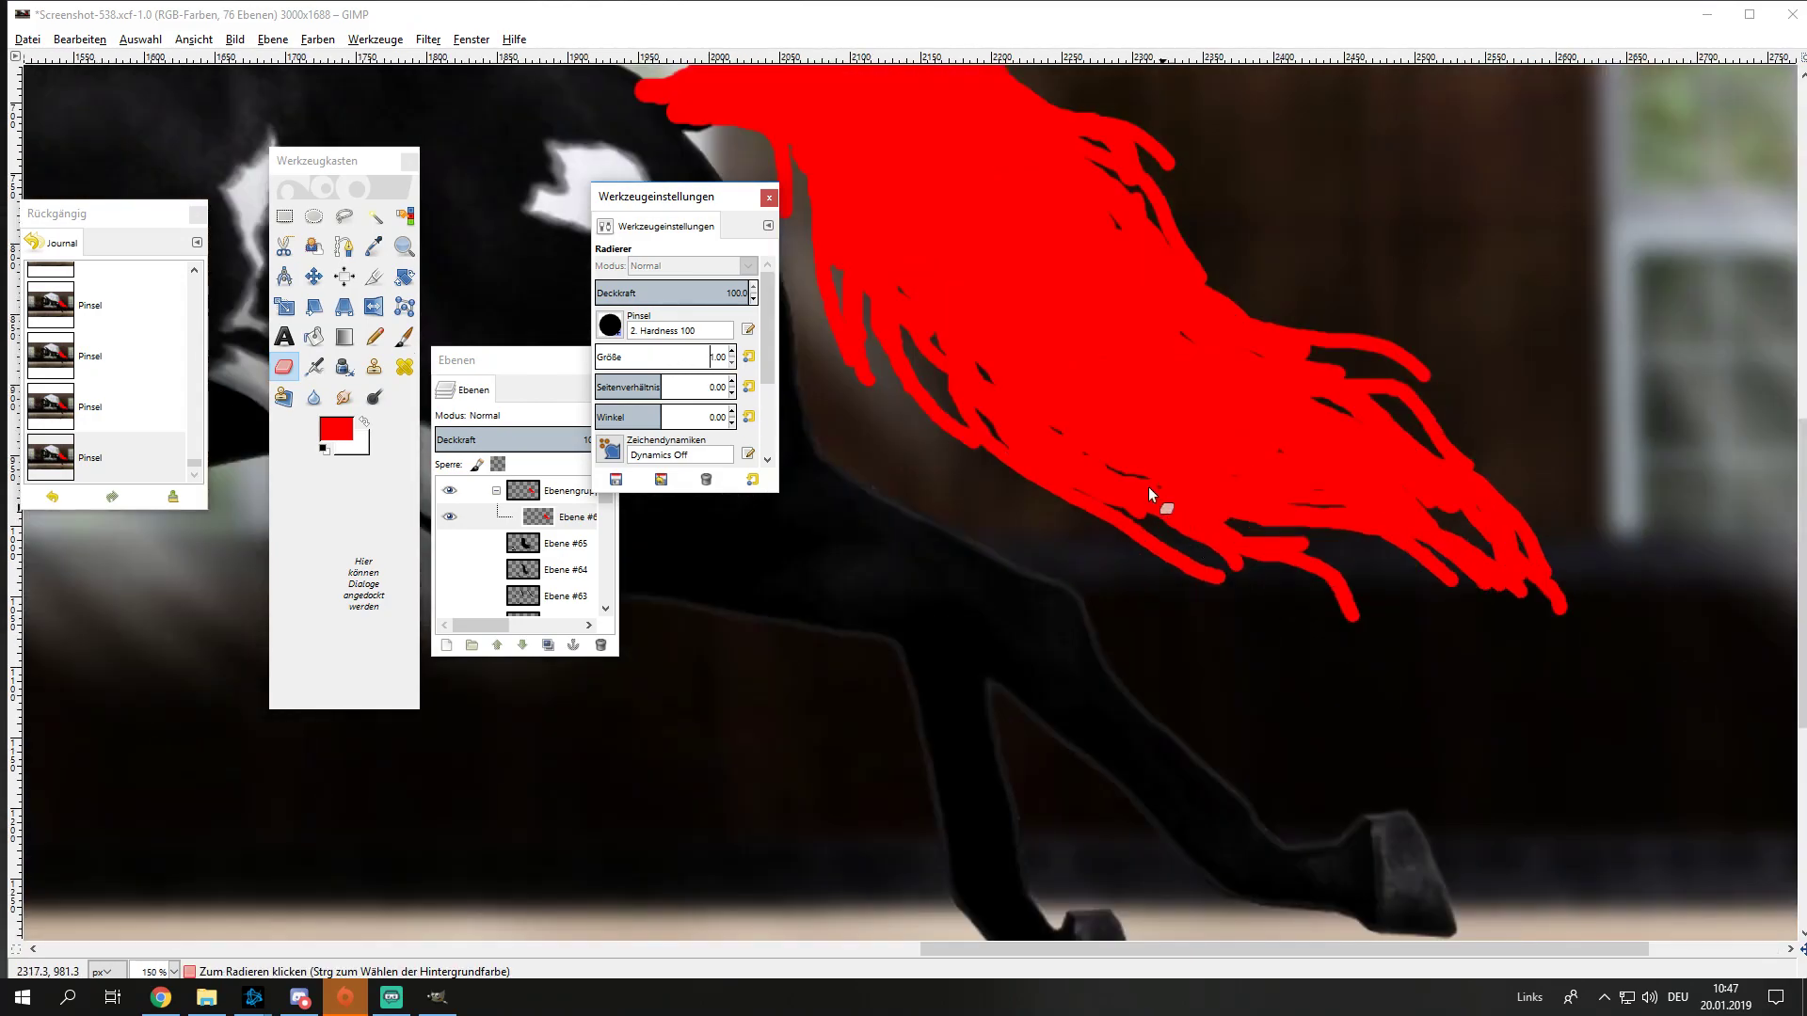
{"action": "left_click", "coordinate": [996, 380]}
{"action": "left_click", "coordinate": [89, 406]}
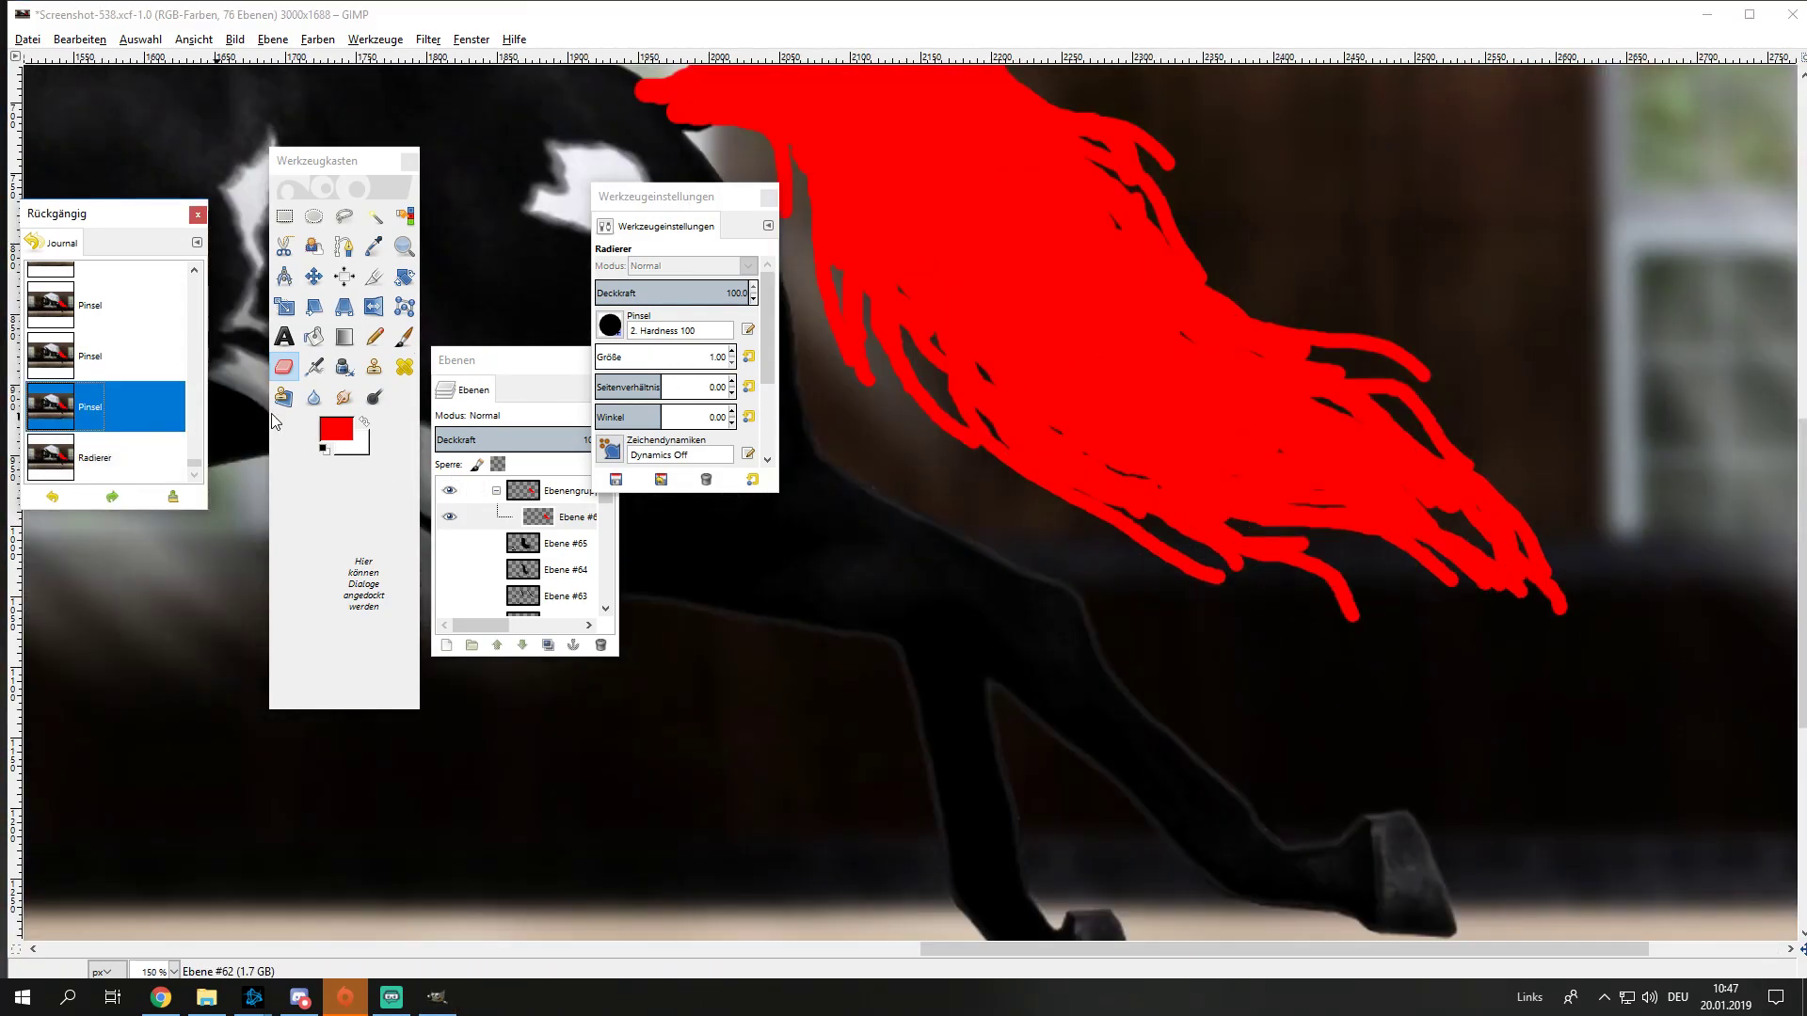
{"action": "left_click", "coordinate": [638, 360]}
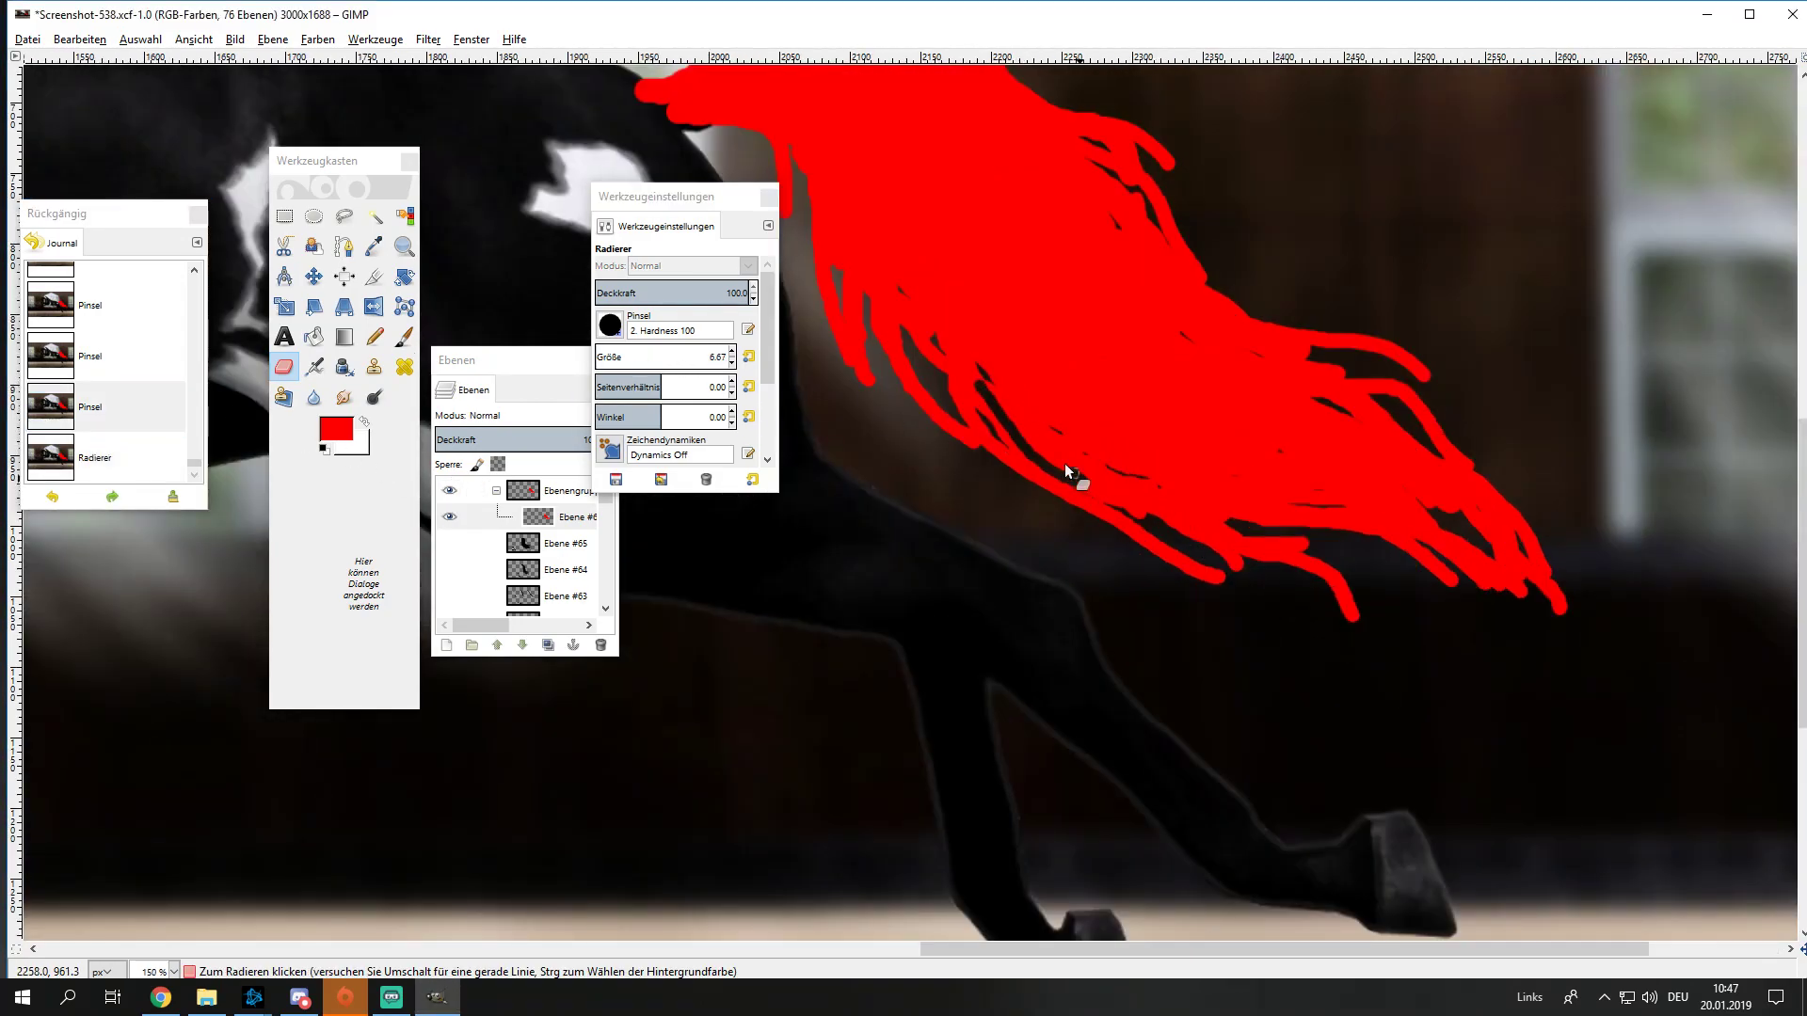
{"action": "left_click_drag", "start_coordinate": [1111, 486], "coordinate": [1173, 532]}
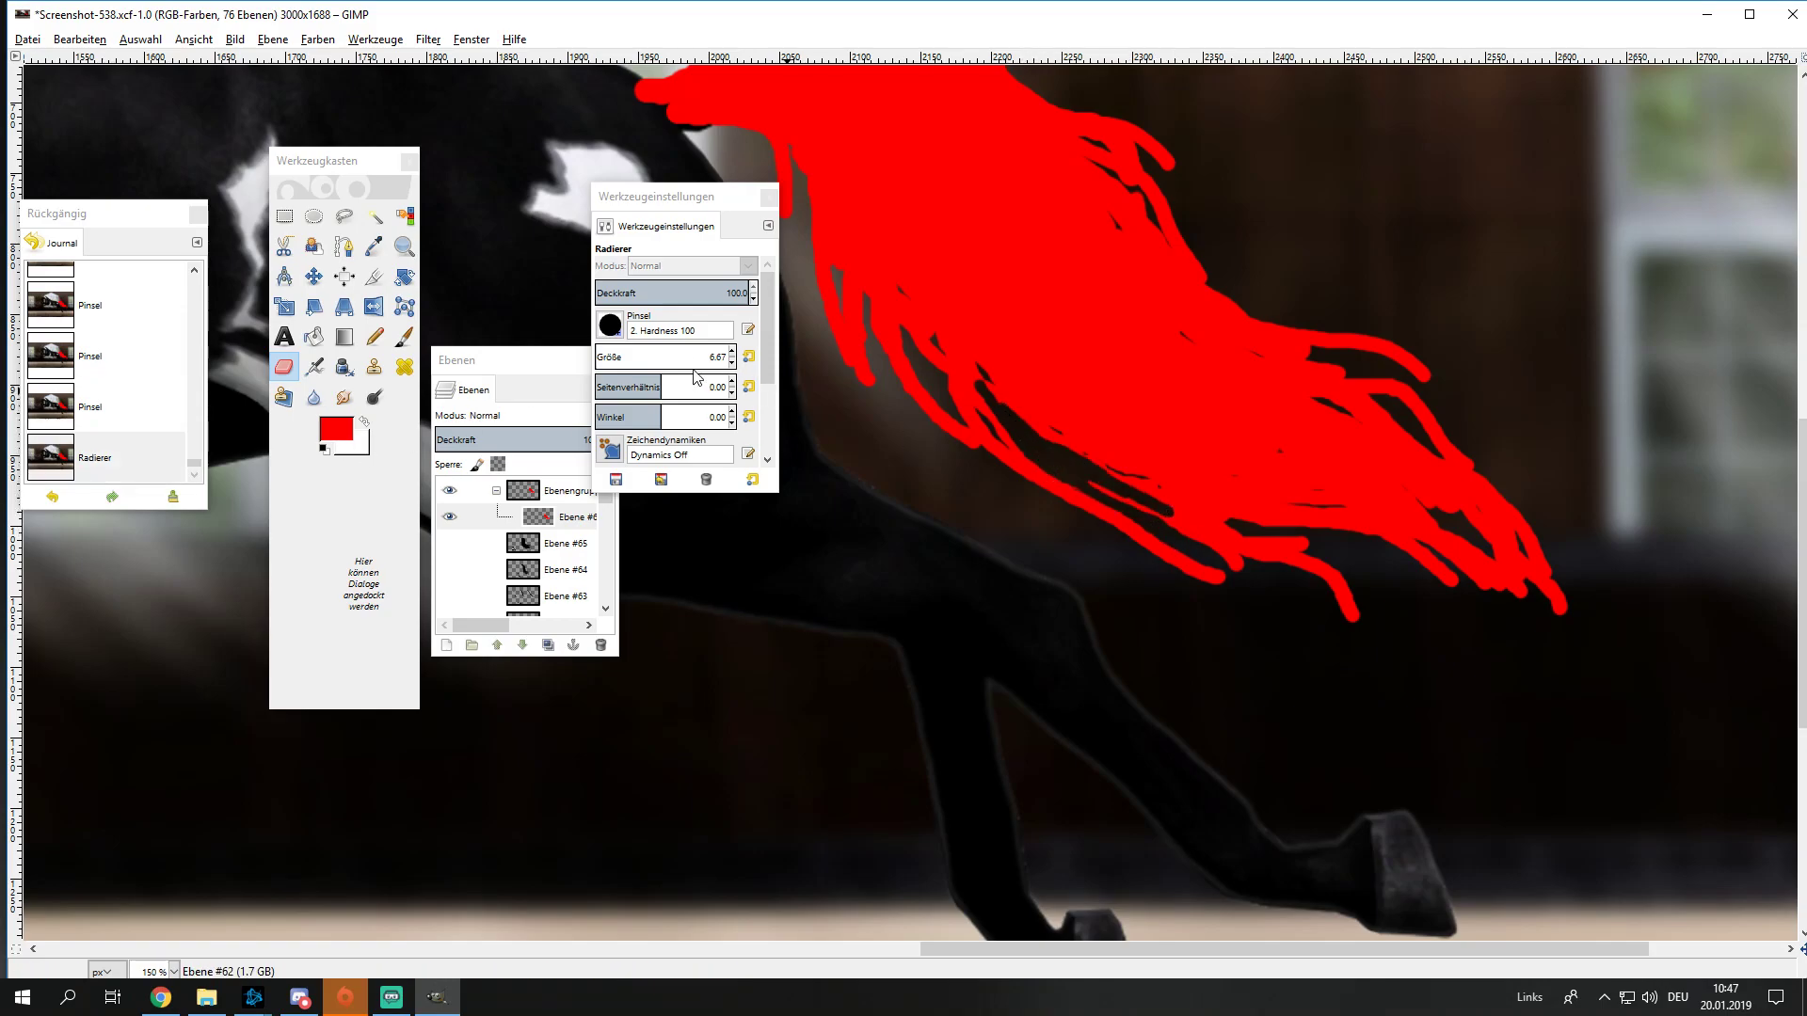
Step: Enlarge the eraser, erase thin gap lines between the lower tail strands, then reduce its size
{"action": "left_click_drag", "start_coordinate": [706, 363], "coordinate": [723, 386]}
{"action": "mouse_move", "coordinate": [969, 383]}
{"action": "left_mouse_down"}
{"action": "mouse_move", "coordinate": [1138, 505]}
{"action": "mouse_move", "coordinate": [999, 403]}
{"action": "left_mouse_up"}
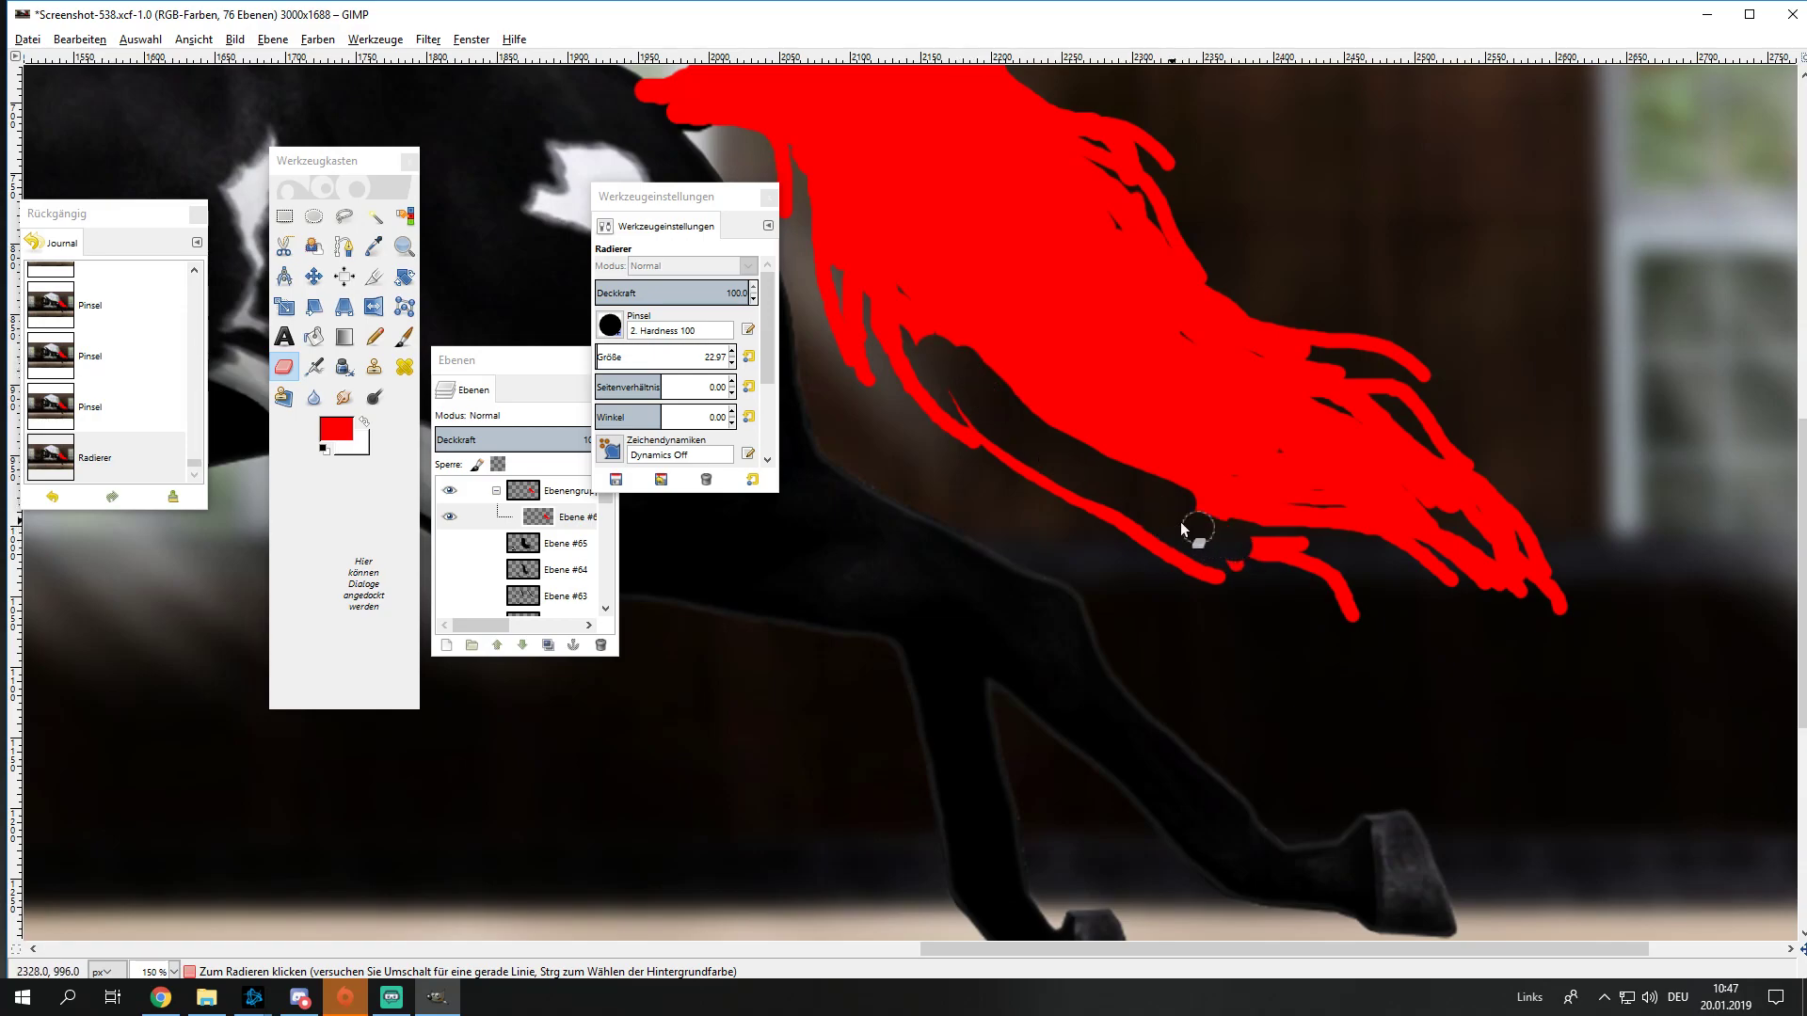
{"action": "mouse_move", "coordinate": [1163, 519]}
{"action": "left_mouse_down"}
{"action": "mouse_move", "coordinate": [963, 394]}
{"action": "mouse_move", "coordinate": [1030, 460]}
{"action": "mouse_move", "coordinate": [1270, 604]}
{"action": "mouse_move", "coordinate": [1351, 607]}
{"action": "left_mouse_up"}
{"action": "scroll", "coordinate": [1304, 569], "scroll_direction": "down", "scroll_amount": 3}
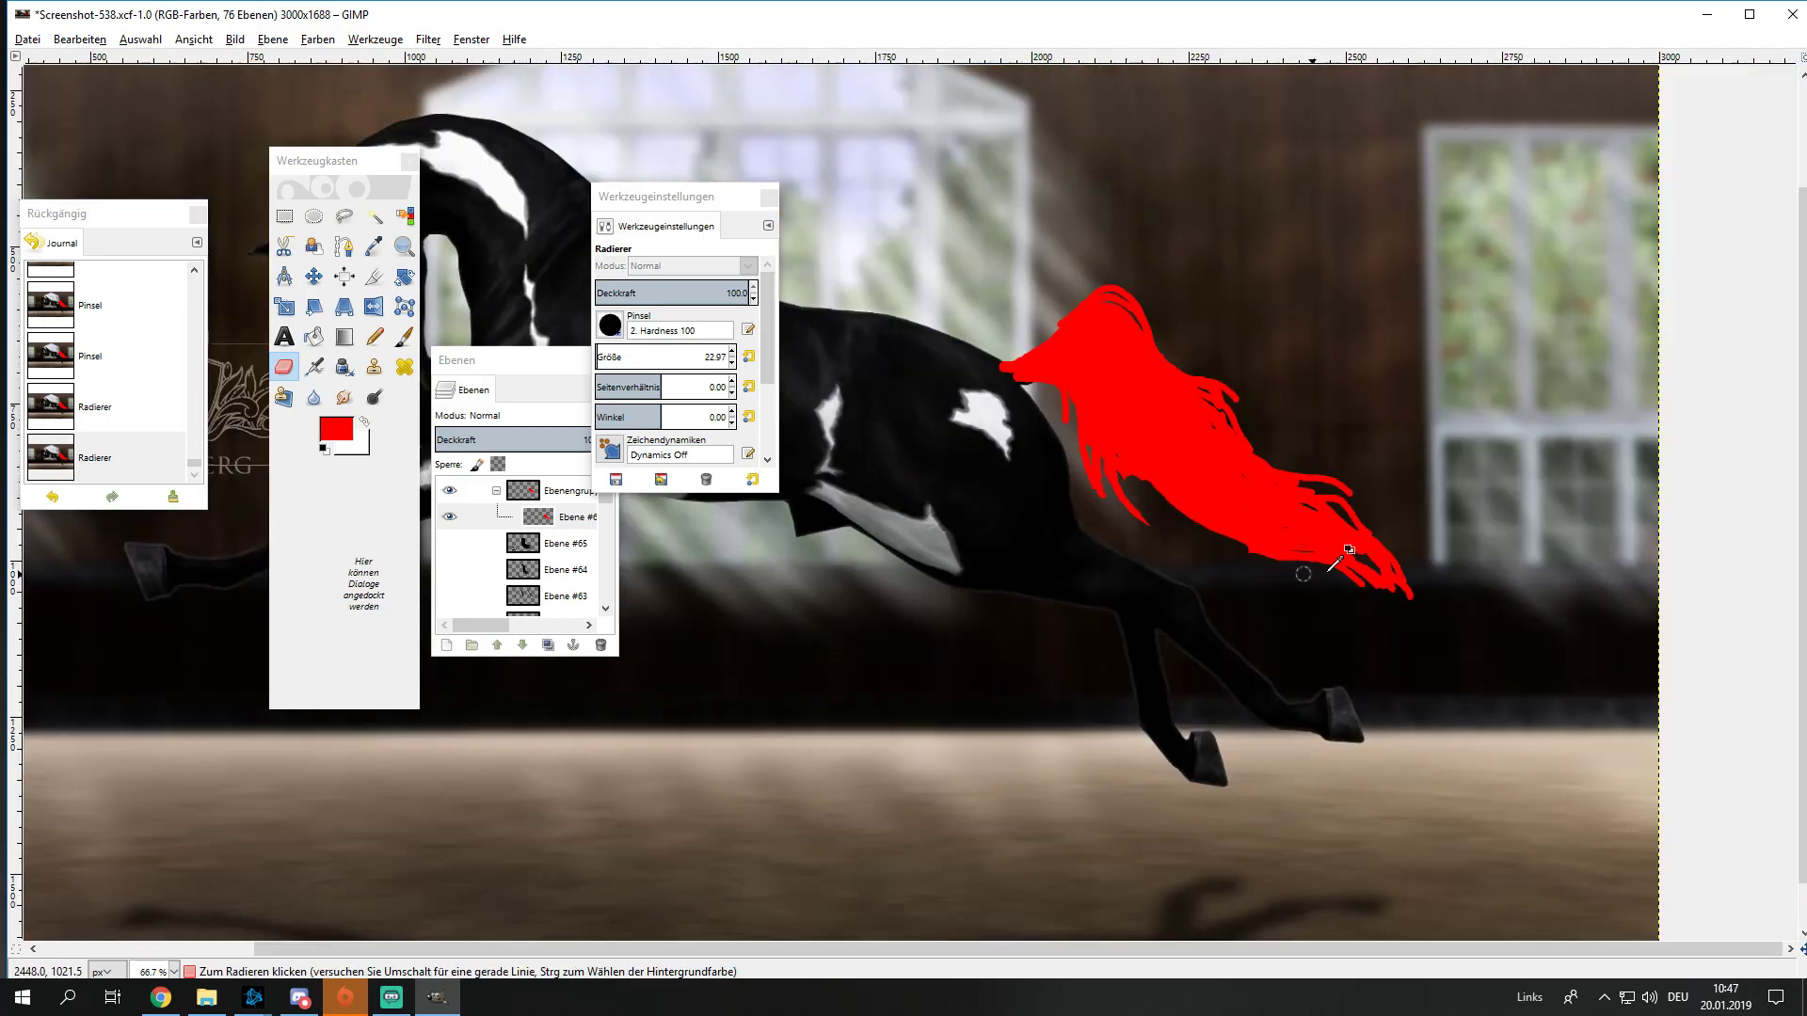
{"action": "scroll", "coordinate": [1373, 555], "scroll_direction": "up", "scroll_amount": 3}
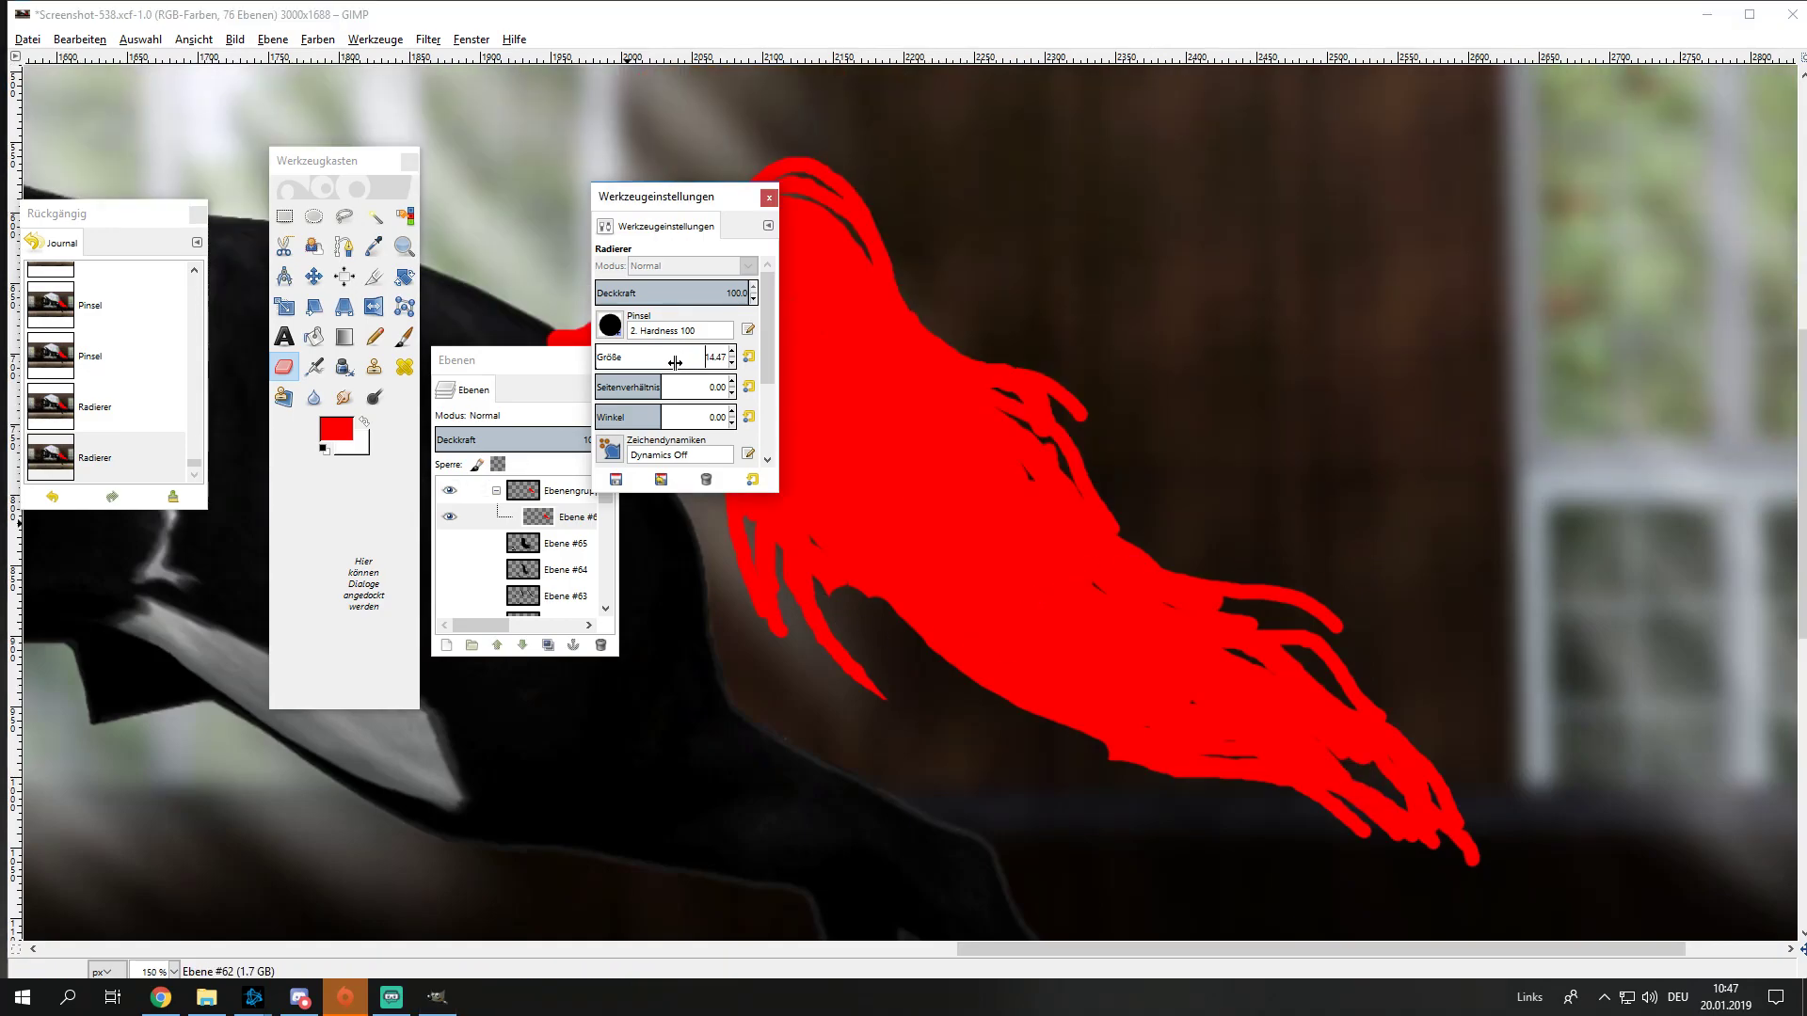
{"action": "left_click_drag", "start_coordinate": [680, 361], "coordinate": [666, 361]}
Step: Return to the Paintbrush and paint red strands along the tail's lower edge
{"action": "key", "text": "p"}
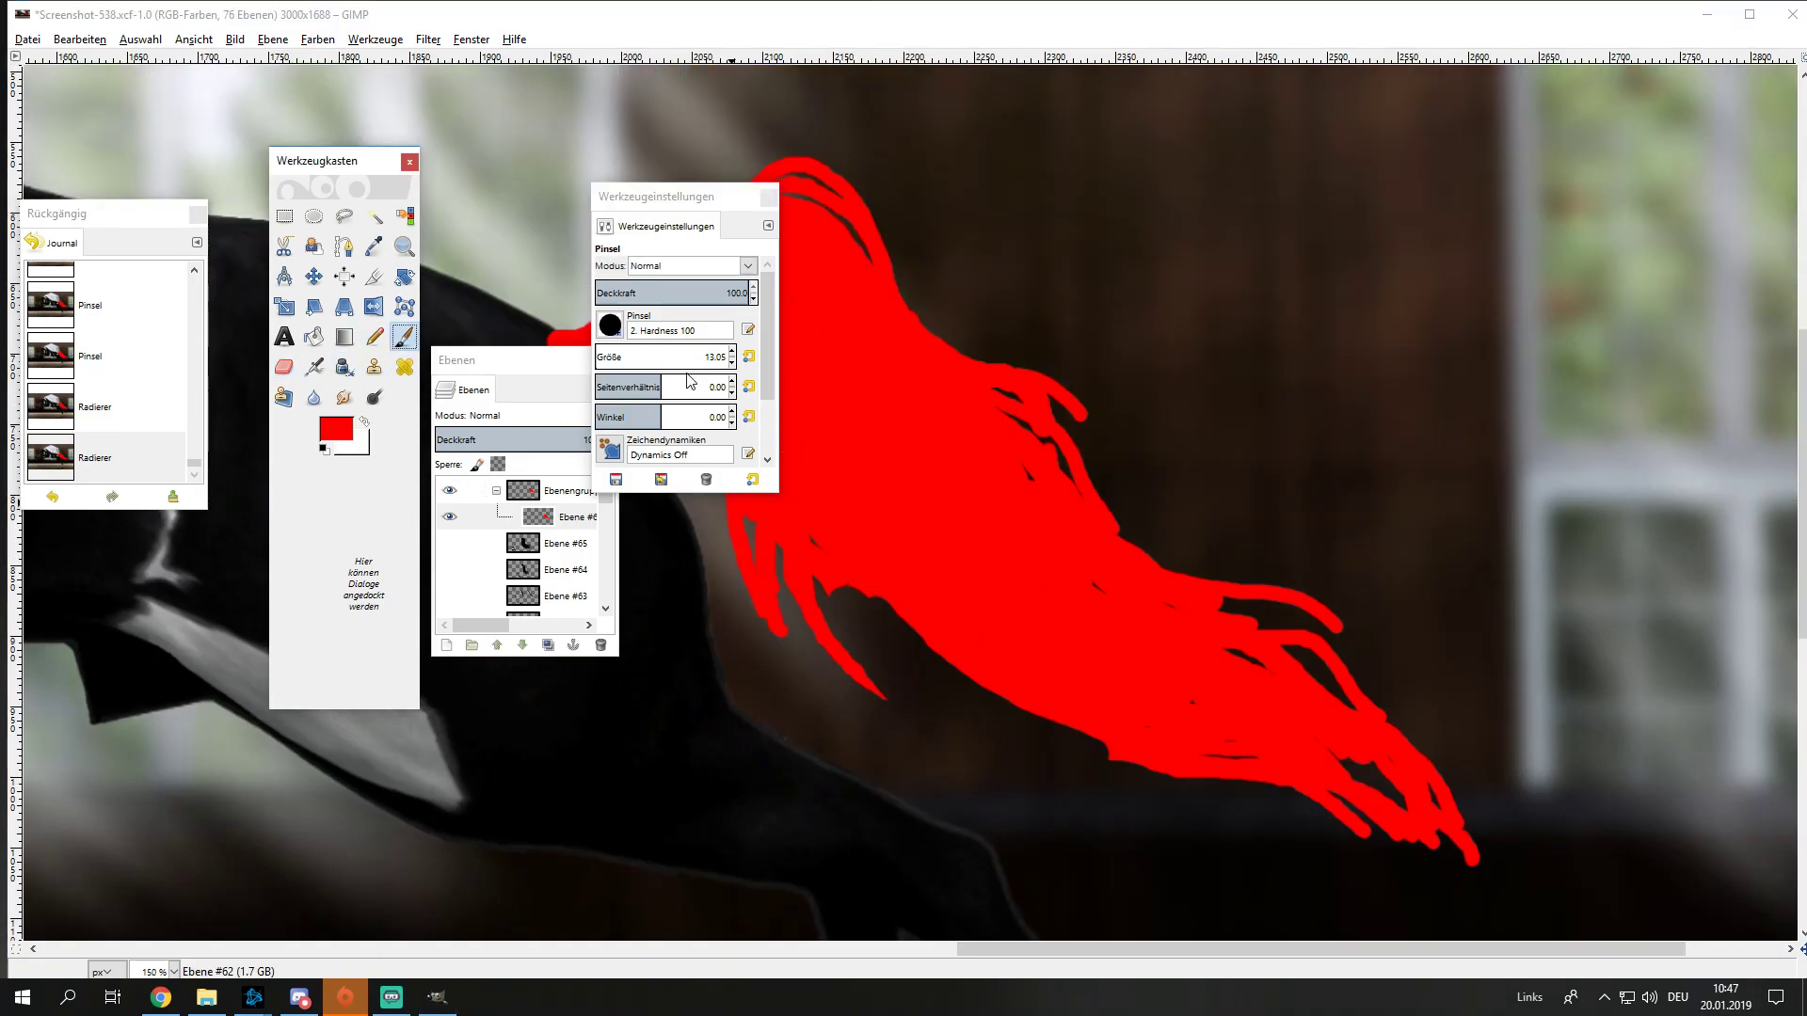
{"action": "scroll", "coordinate": [894, 459], "scroll_direction": "down", "scroll_amount": 3}
{"action": "left_click_drag", "start_coordinate": [925, 432], "coordinate": [979, 476]}
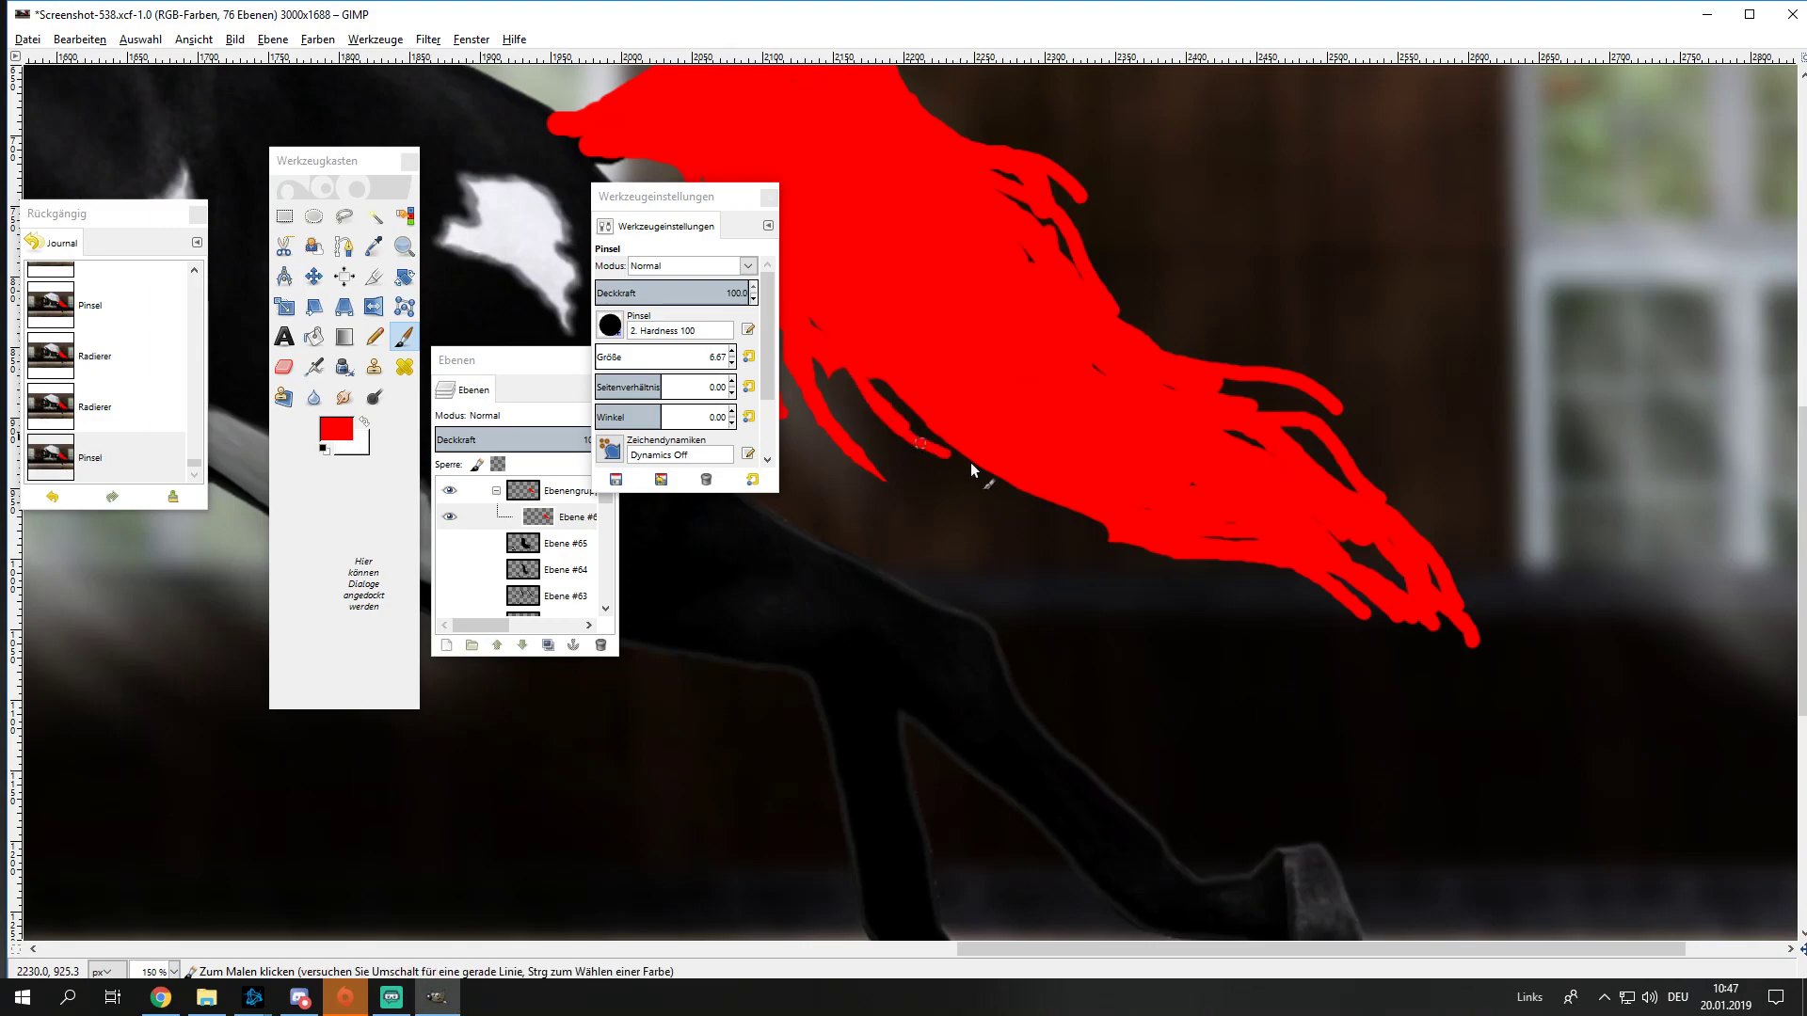
{"action": "left_click_drag", "start_coordinate": [851, 367], "coordinate": [1157, 571]}
{"action": "left_click_drag", "start_coordinate": [868, 382], "coordinate": [1201, 576]}
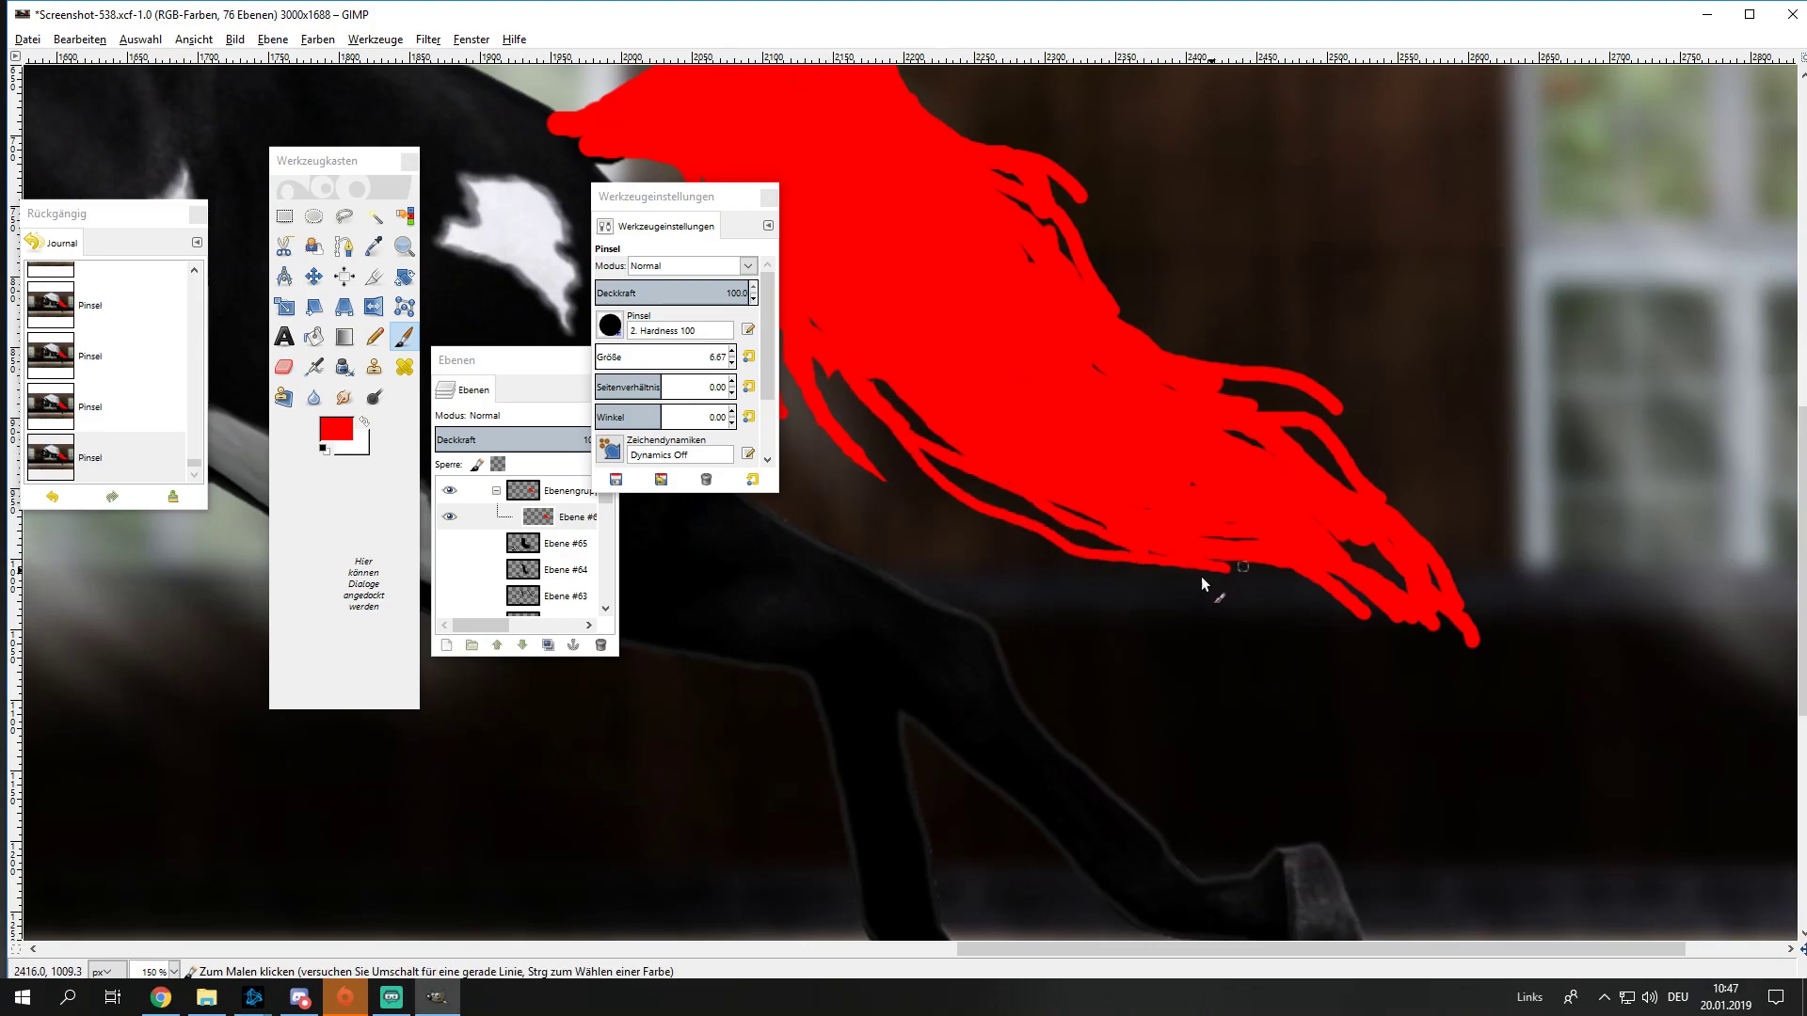
Step: Extend the tail tip with a short stroke, set the brush very fine, and move its settings aside
{"action": "scroll", "coordinate": [1113, 496], "scroll_direction": "left", "scroll_amount": 2}
{"action": "scroll", "coordinate": [1113, 496], "scroll_direction": "up", "scroll_amount": 1}
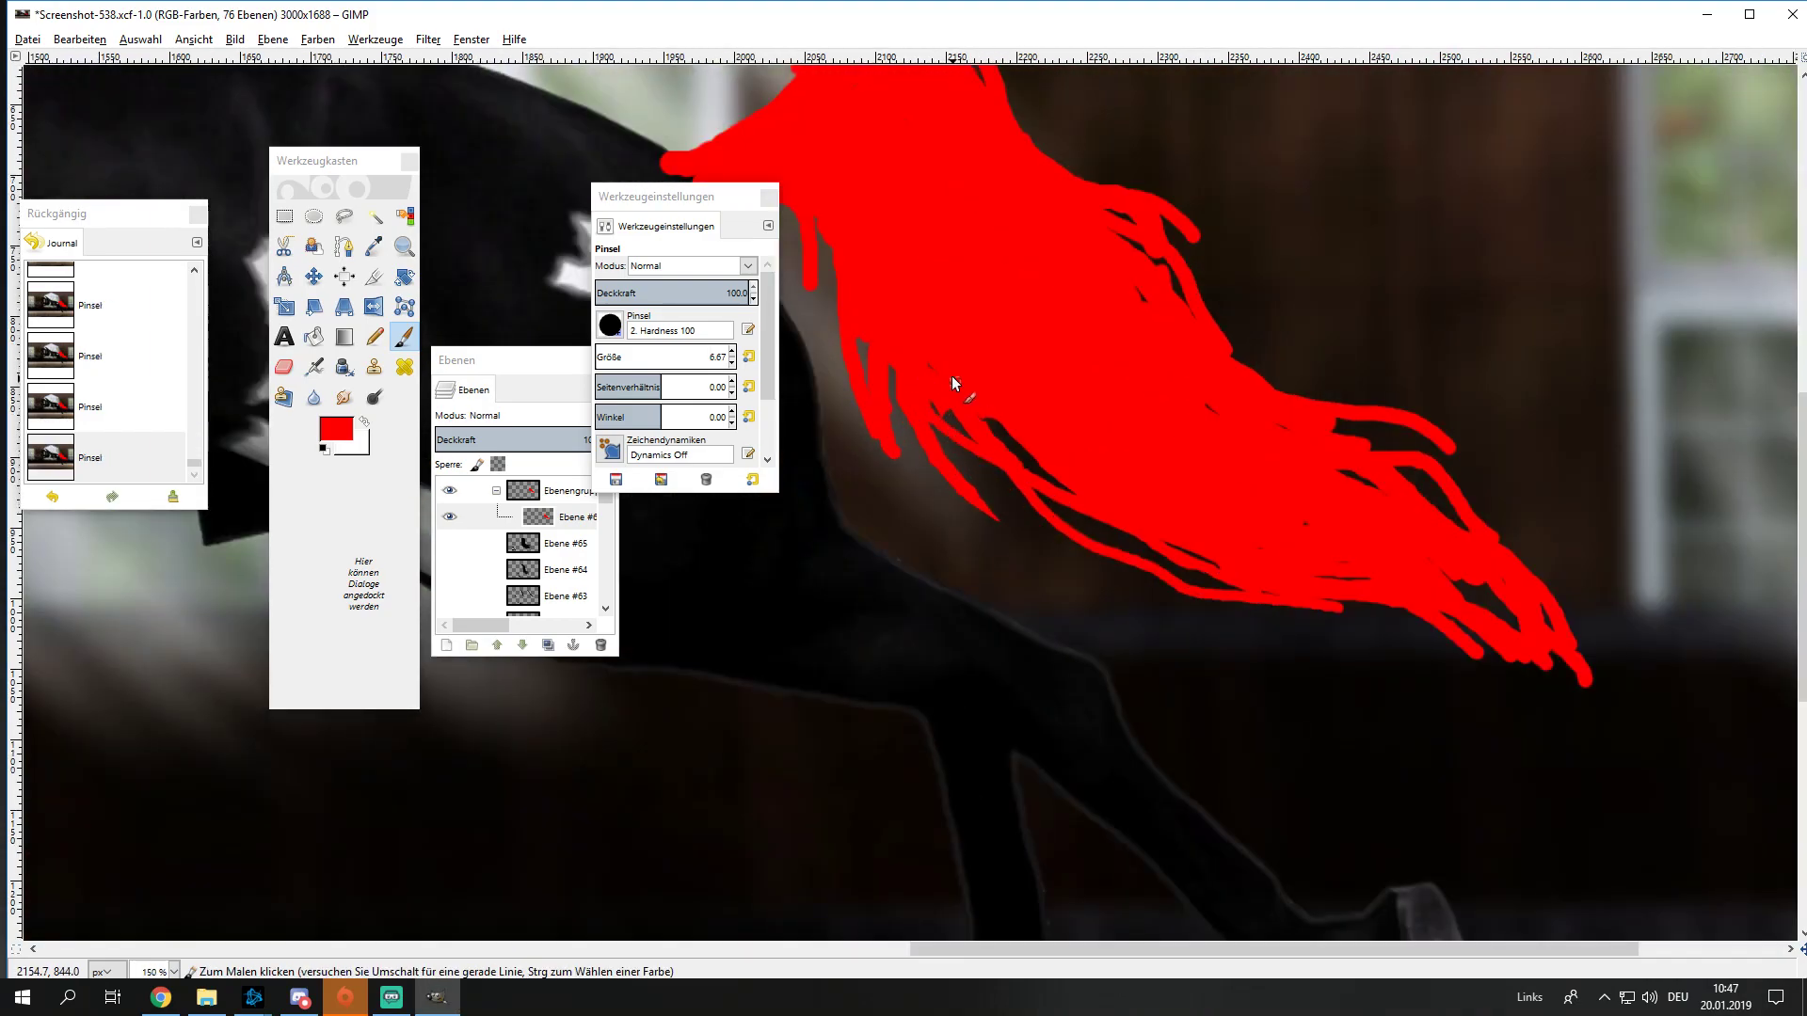
{"action": "scroll", "coordinate": [1090, 495], "scroll_direction": "down", "scroll_amount": 1}
{"action": "scroll", "coordinate": [1089, 495], "scroll_direction": "down", "scroll_amount": 1}
{"action": "scroll", "coordinate": [1130, 527], "scroll_direction": "down", "scroll_amount": 1}
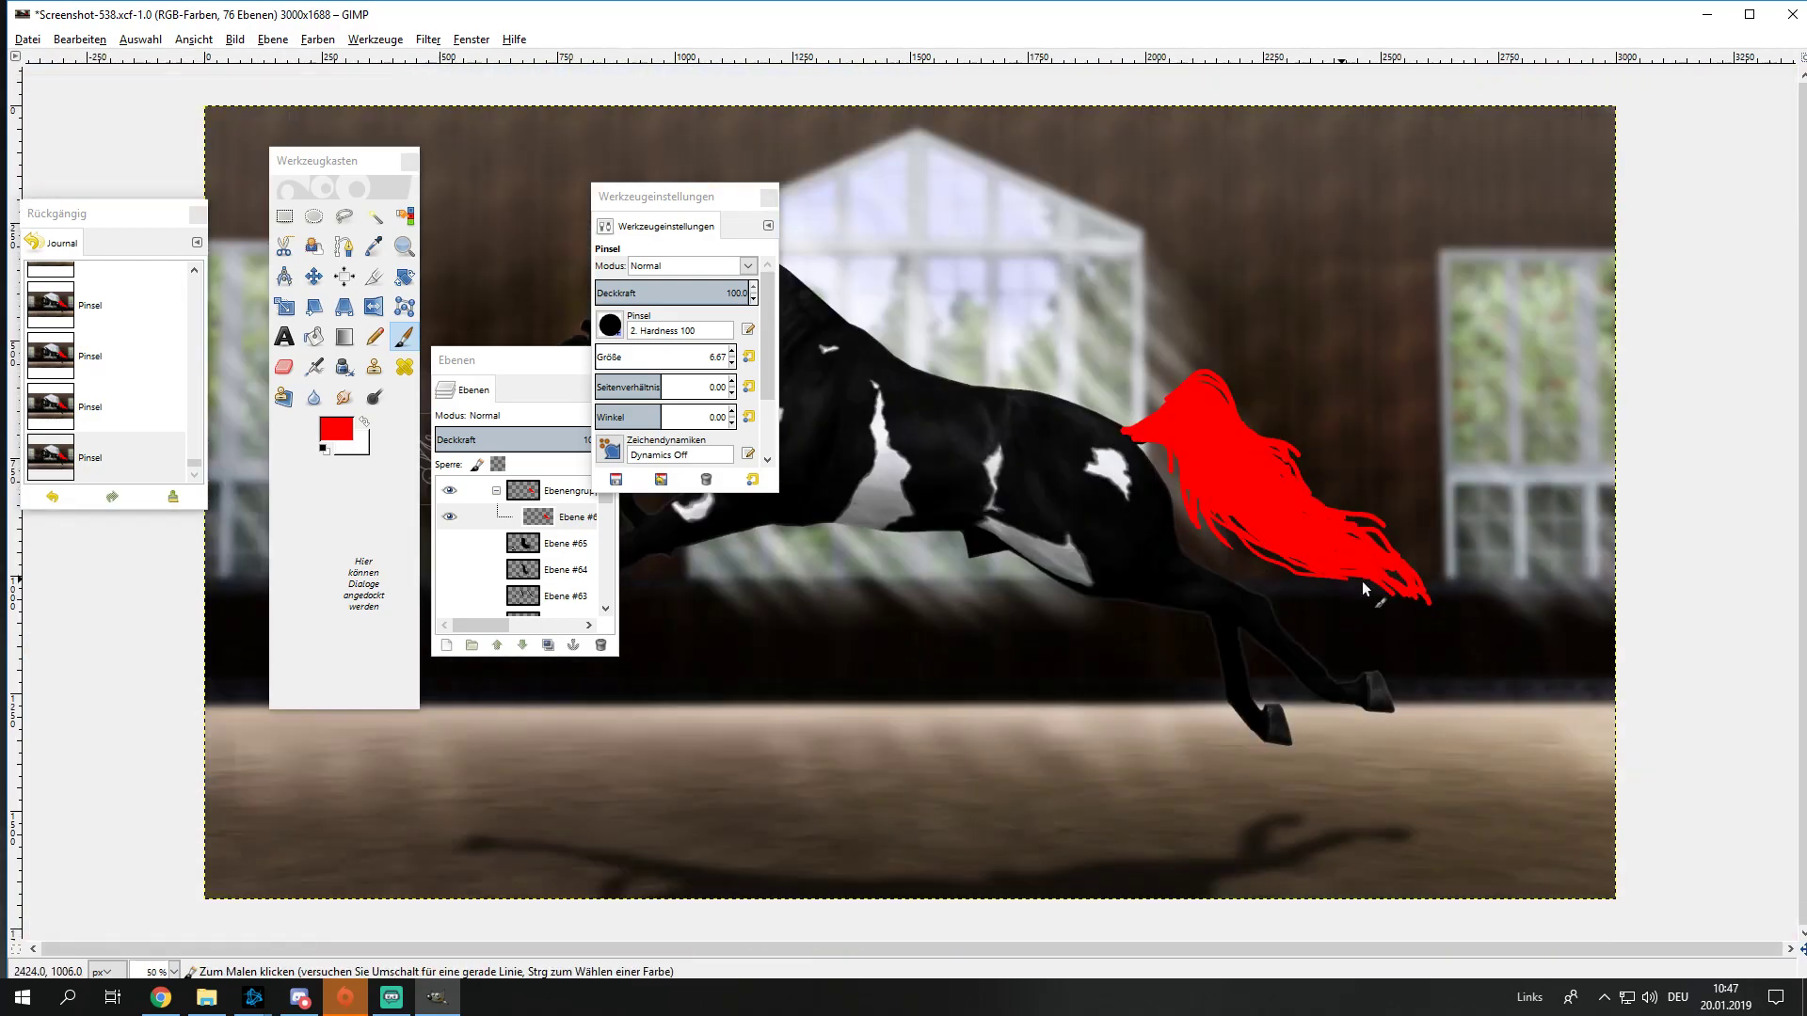
{"action": "scroll", "coordinate": [1183, 497], "scroll_direction": "up", "scroll_amount": 3}
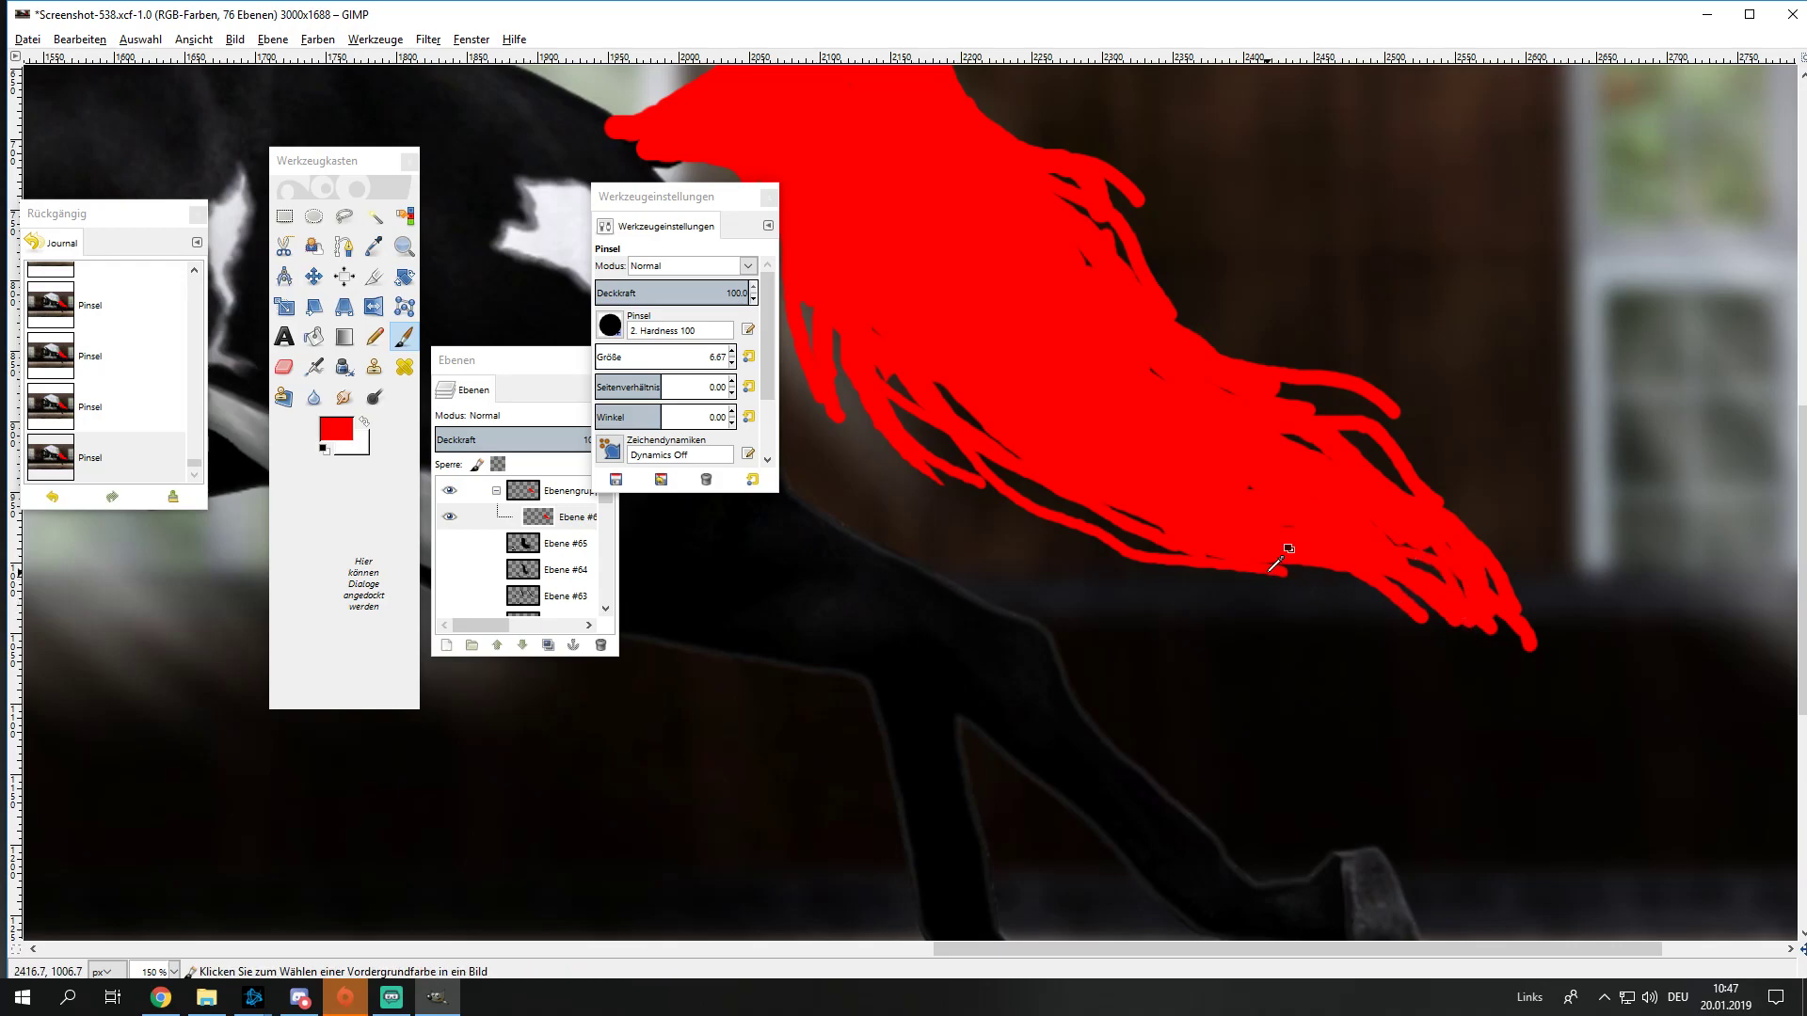
{"action": "scroll", "coordinate": [1252, 555], "scroll_direction": "down", "scroll_amount": 3}
{"action": "scroll", "coordinate": [1244, 552], "scroll_direction": "up", "scroll_amount": 3}
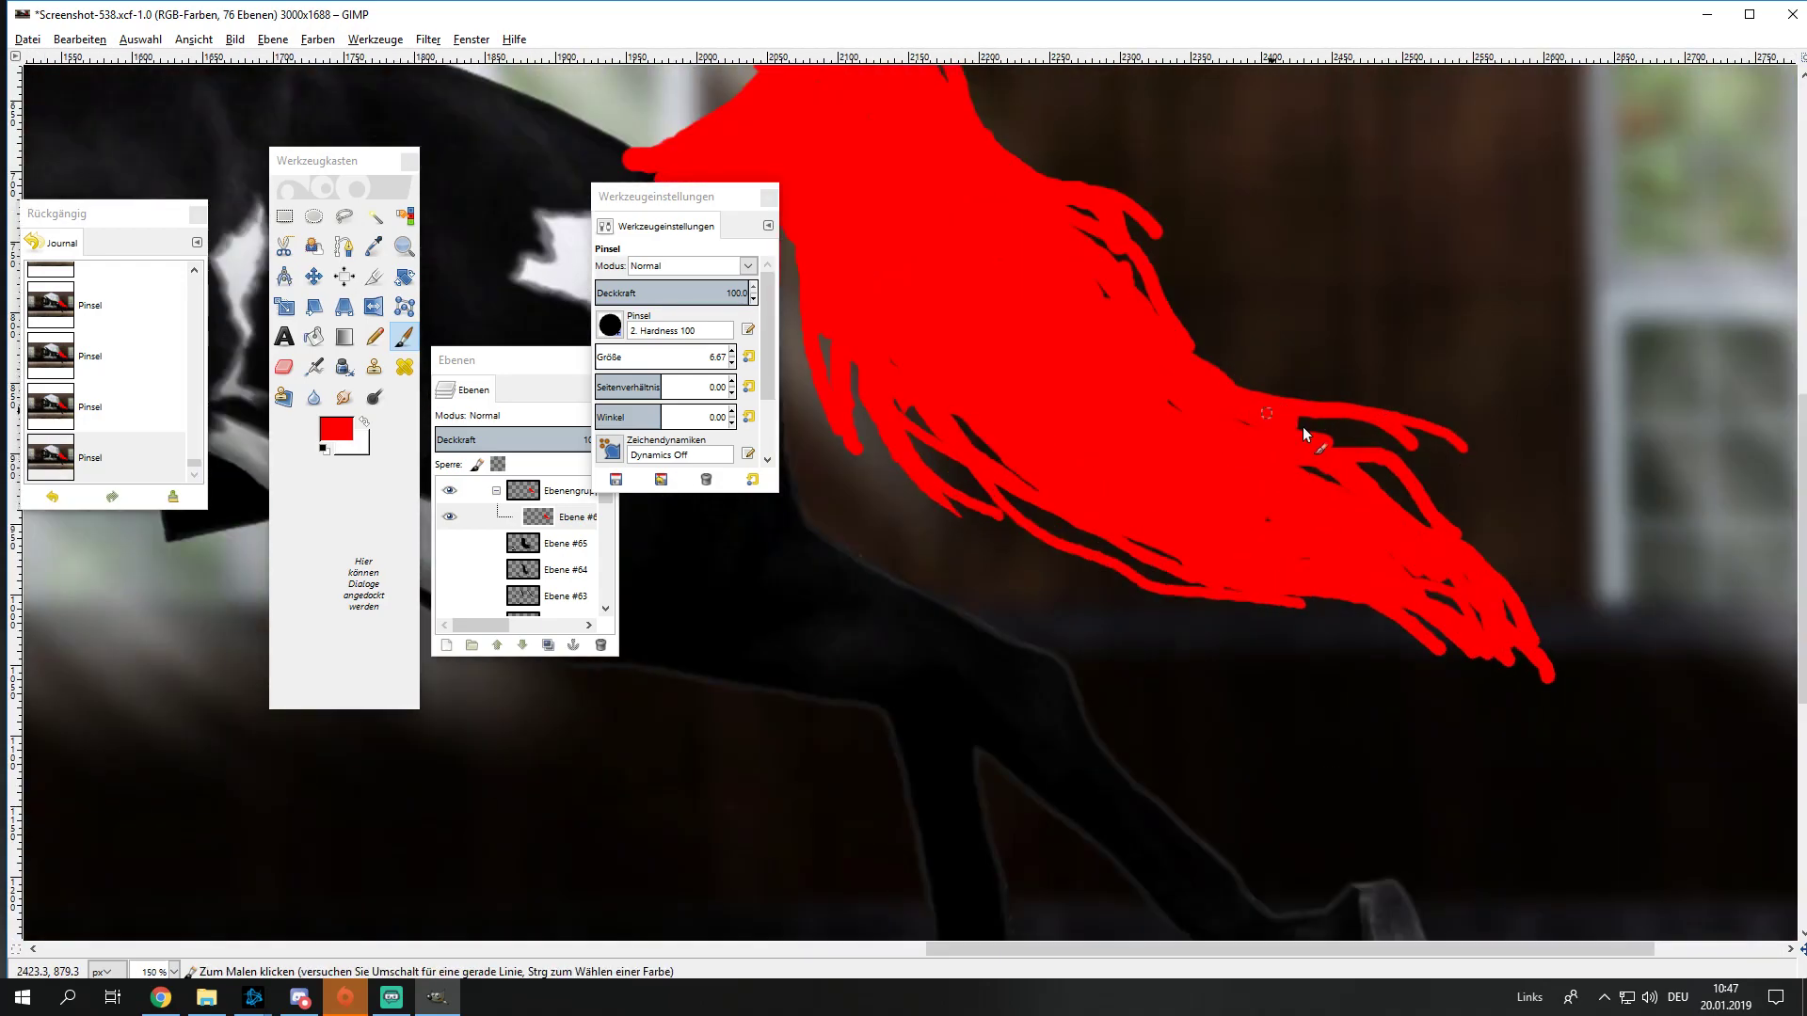
{"action": "scroll", "coordinate": [1318, 470], "scroll_direction": "down", "scroll_amount": 3}
{"action": "scroll", "coordinate": [1353, 586], "scroll_direction": "up", "scroll_amount": 3}
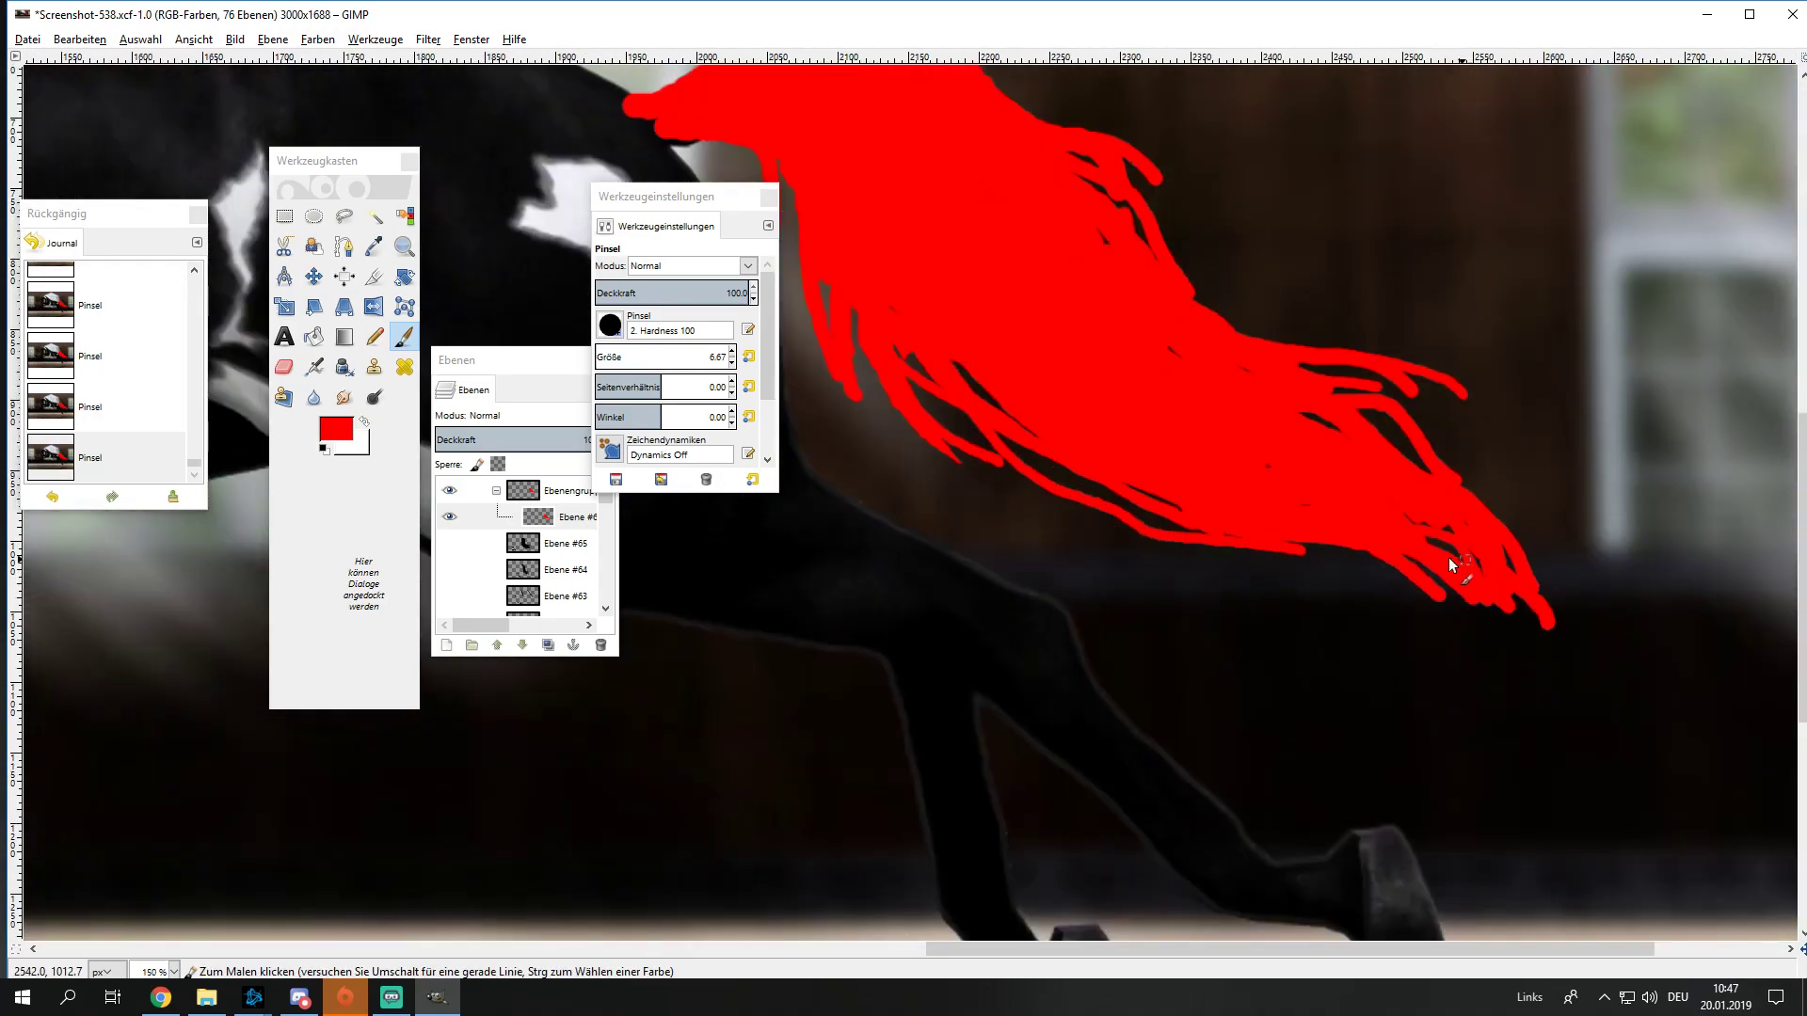
{"action": "left_click_drag", "start_coordinate": [1542, 610], "coordinate": [1548, 654]}
{"action": "left_click_drag", "start_coordinate": [683, 363], "coordinate": [674, 365]}
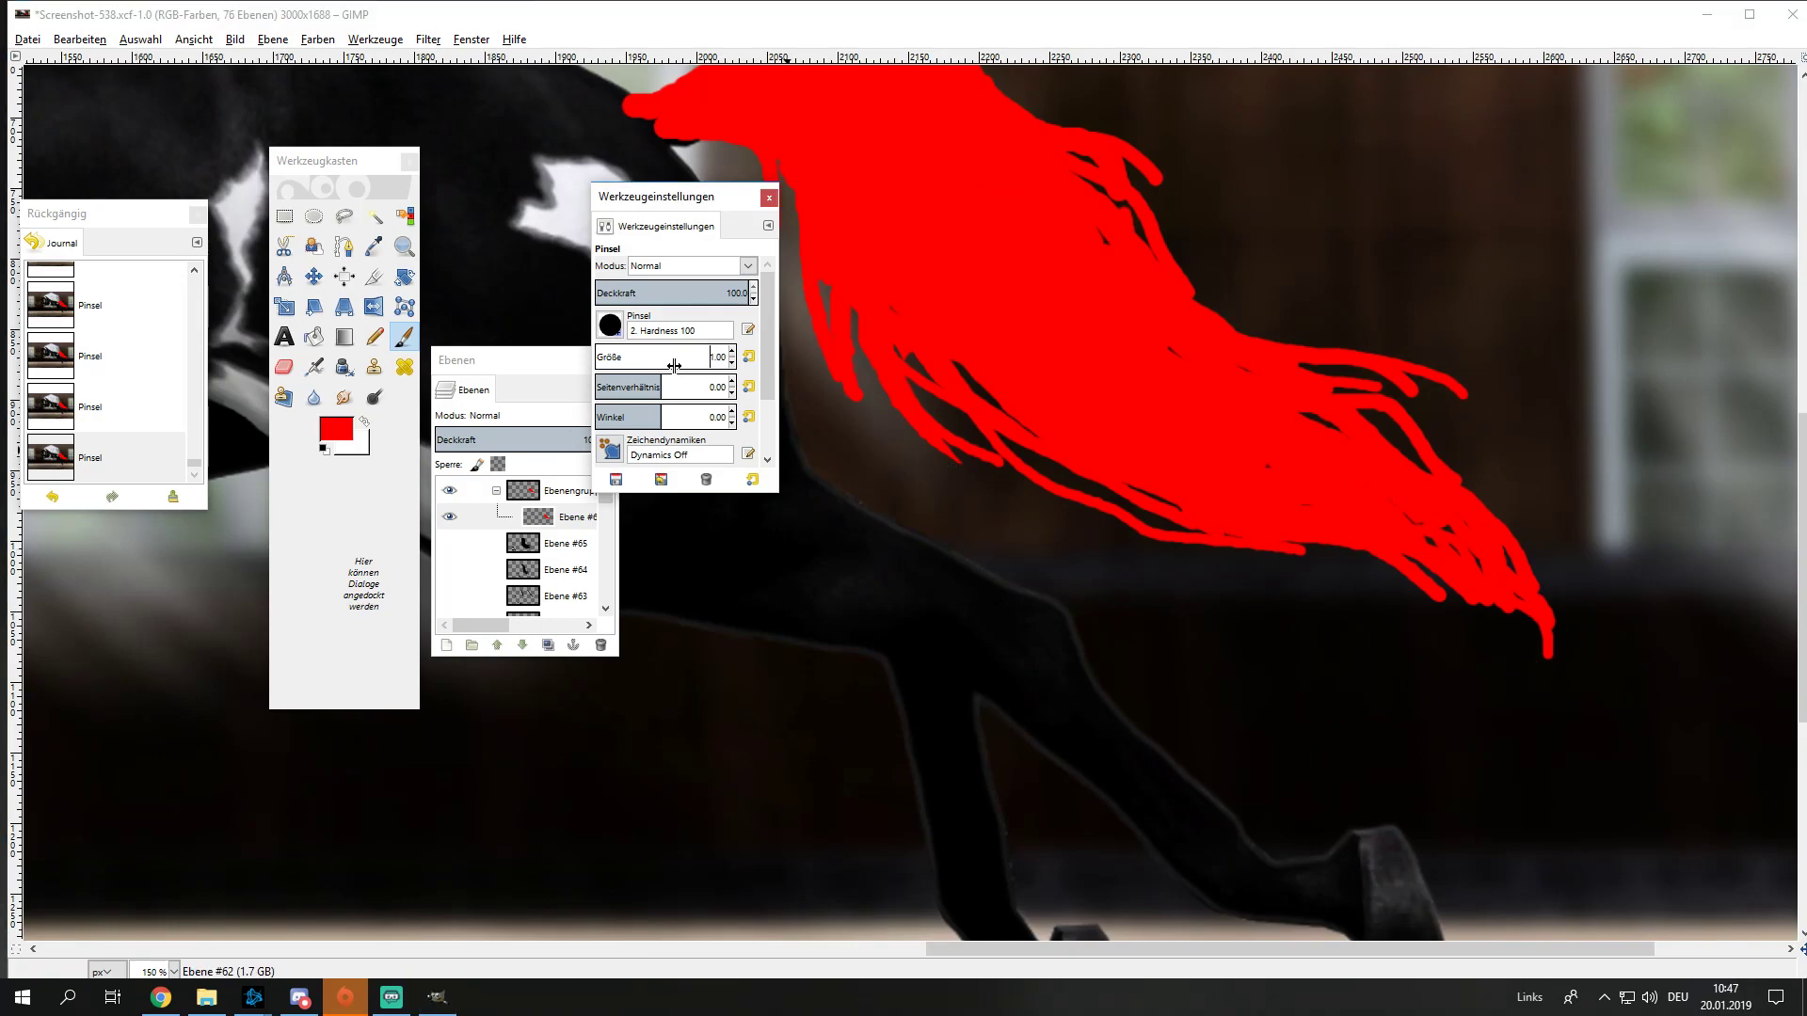
{"action": "left_click_drag", "start_coordinate": [720, 209], "coordinate": [410, 188]}
Step: Paint thin red hair strands curving down and right through the tail
{"action": "scroll", "coordinate": [855, 431], "scroll_direction": "up", "scroll_amount": 5}
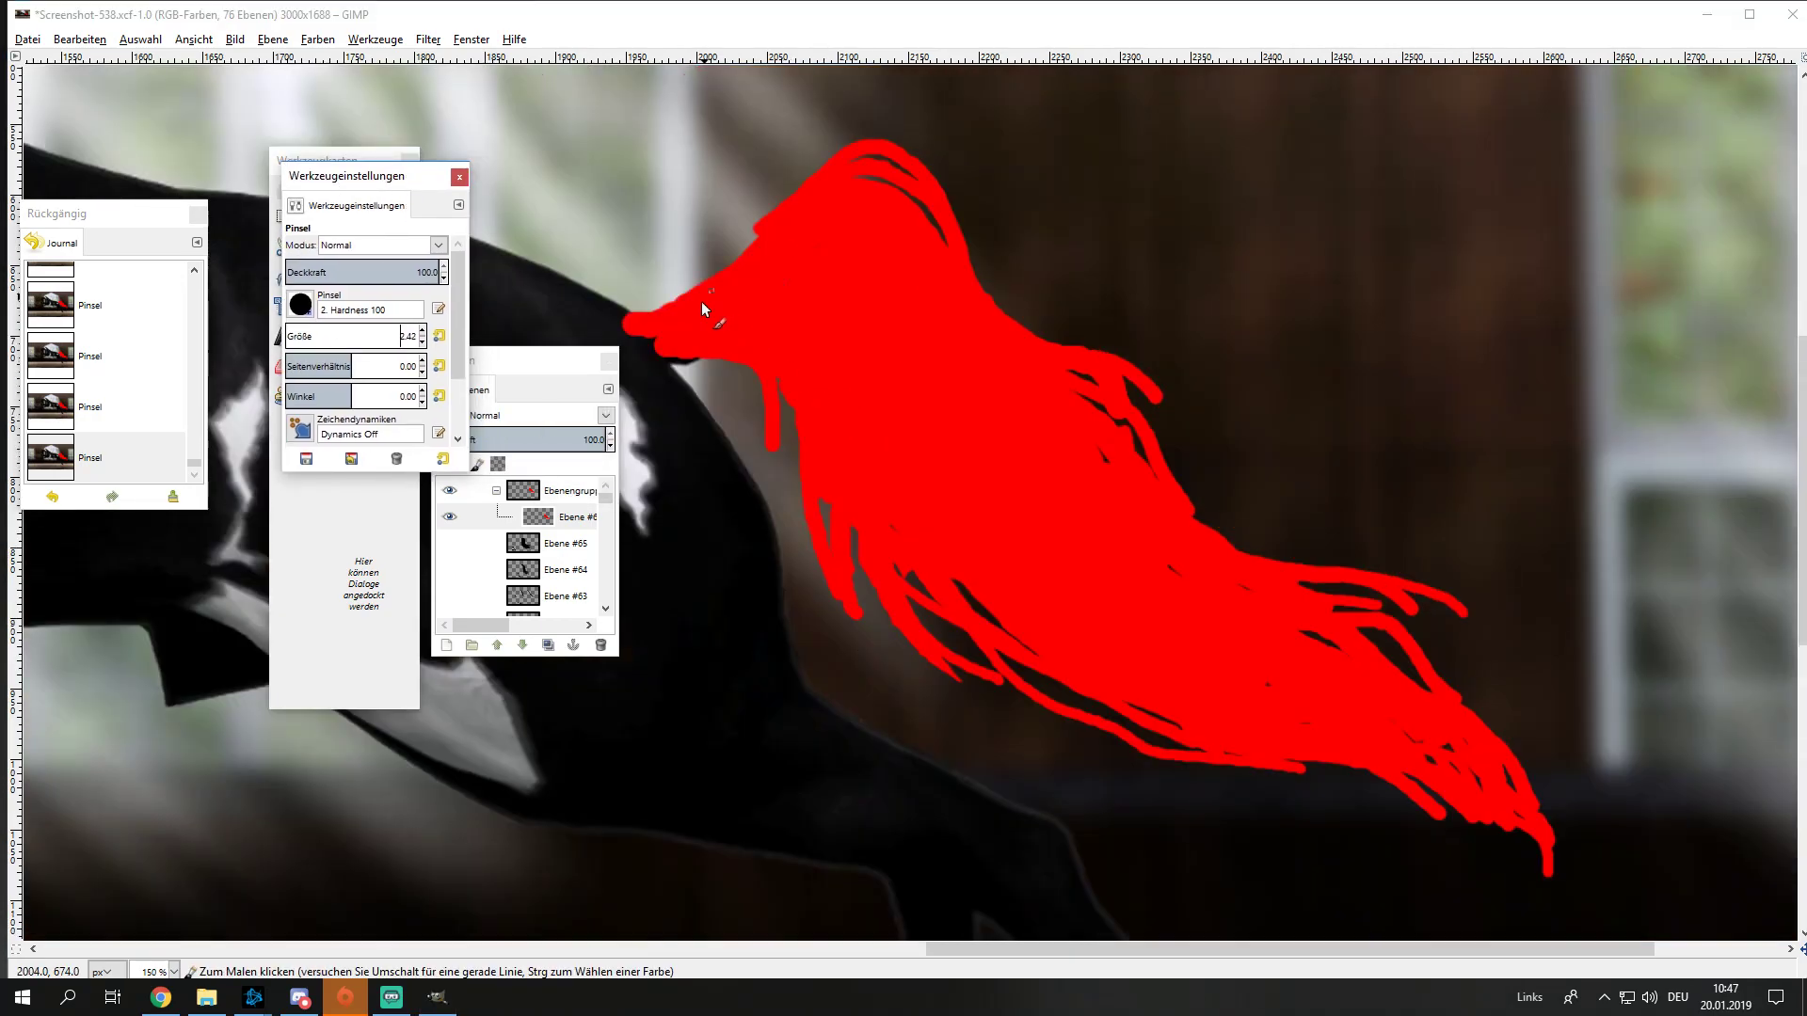
{"action": "left_click_drag", "start_coordinate": [883, 155], "coordinate": [967, 238]}
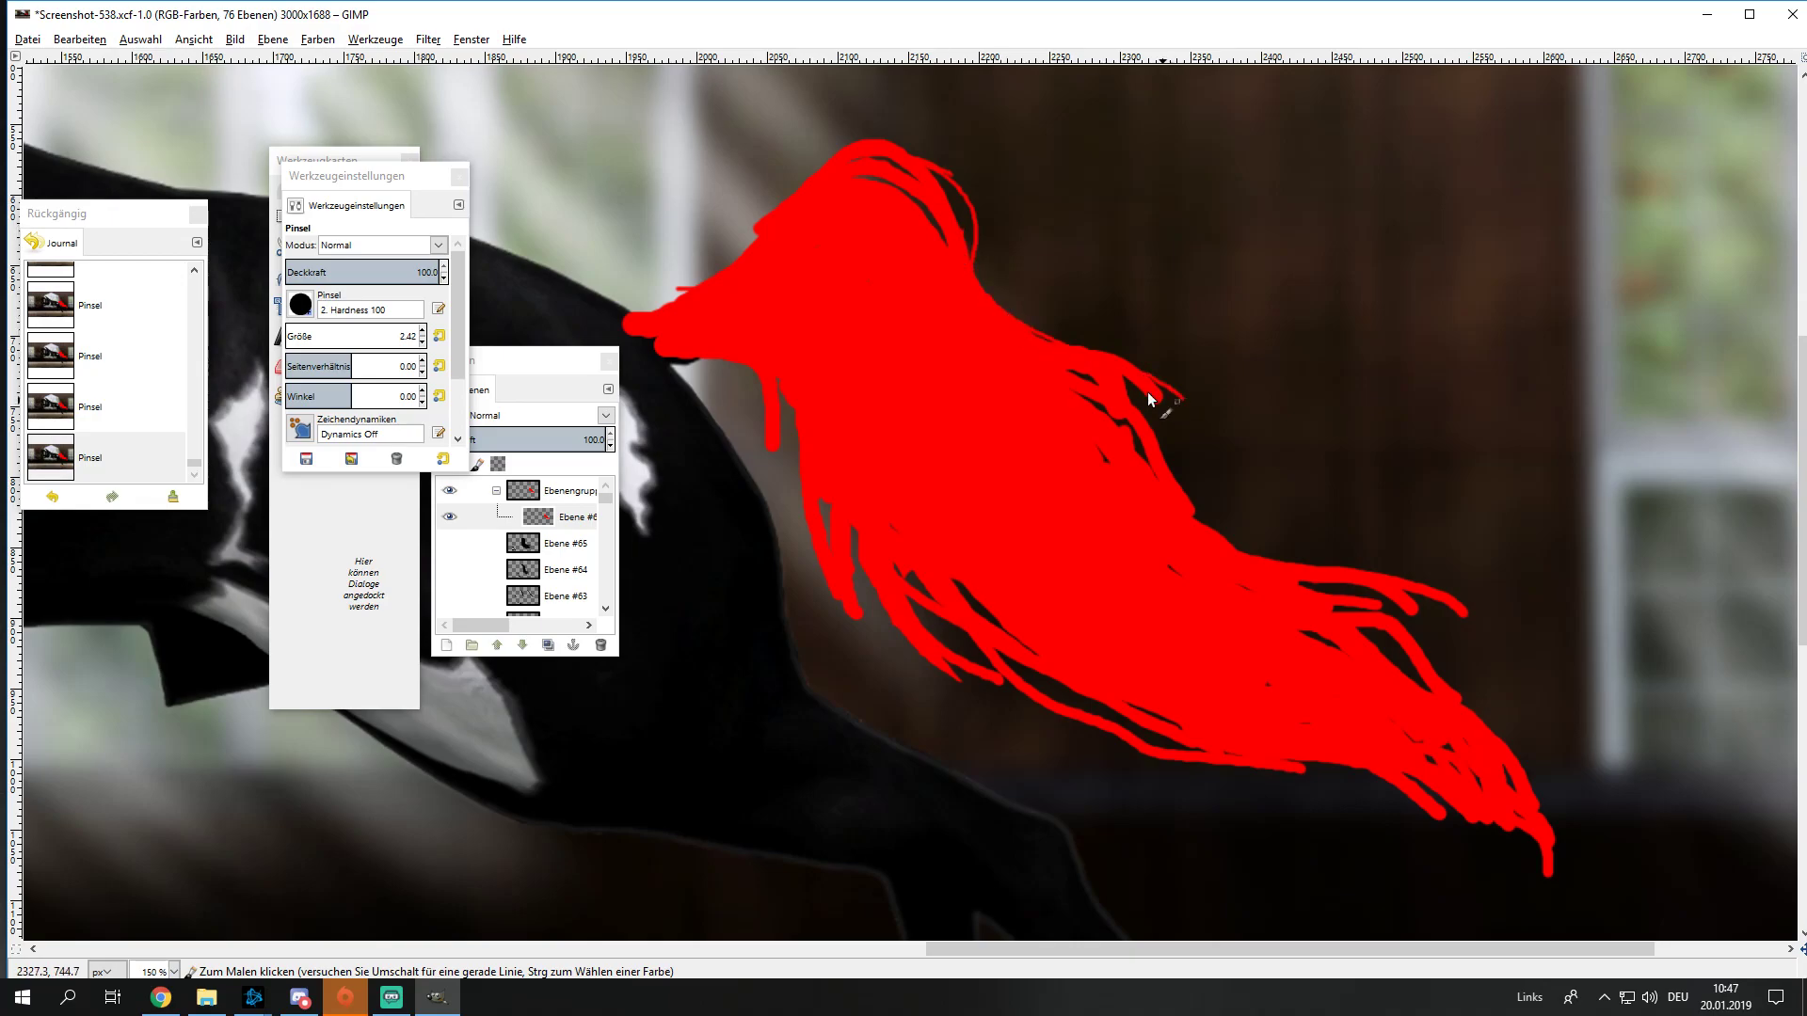
{"action": "left_click_drag", "start_coordinate": [1020, 340], "coordinate": [1224, 452]}
{"action": "left_click_drag", "start_coordinate": [1082, 383], "coordinate": [1225, 569]}
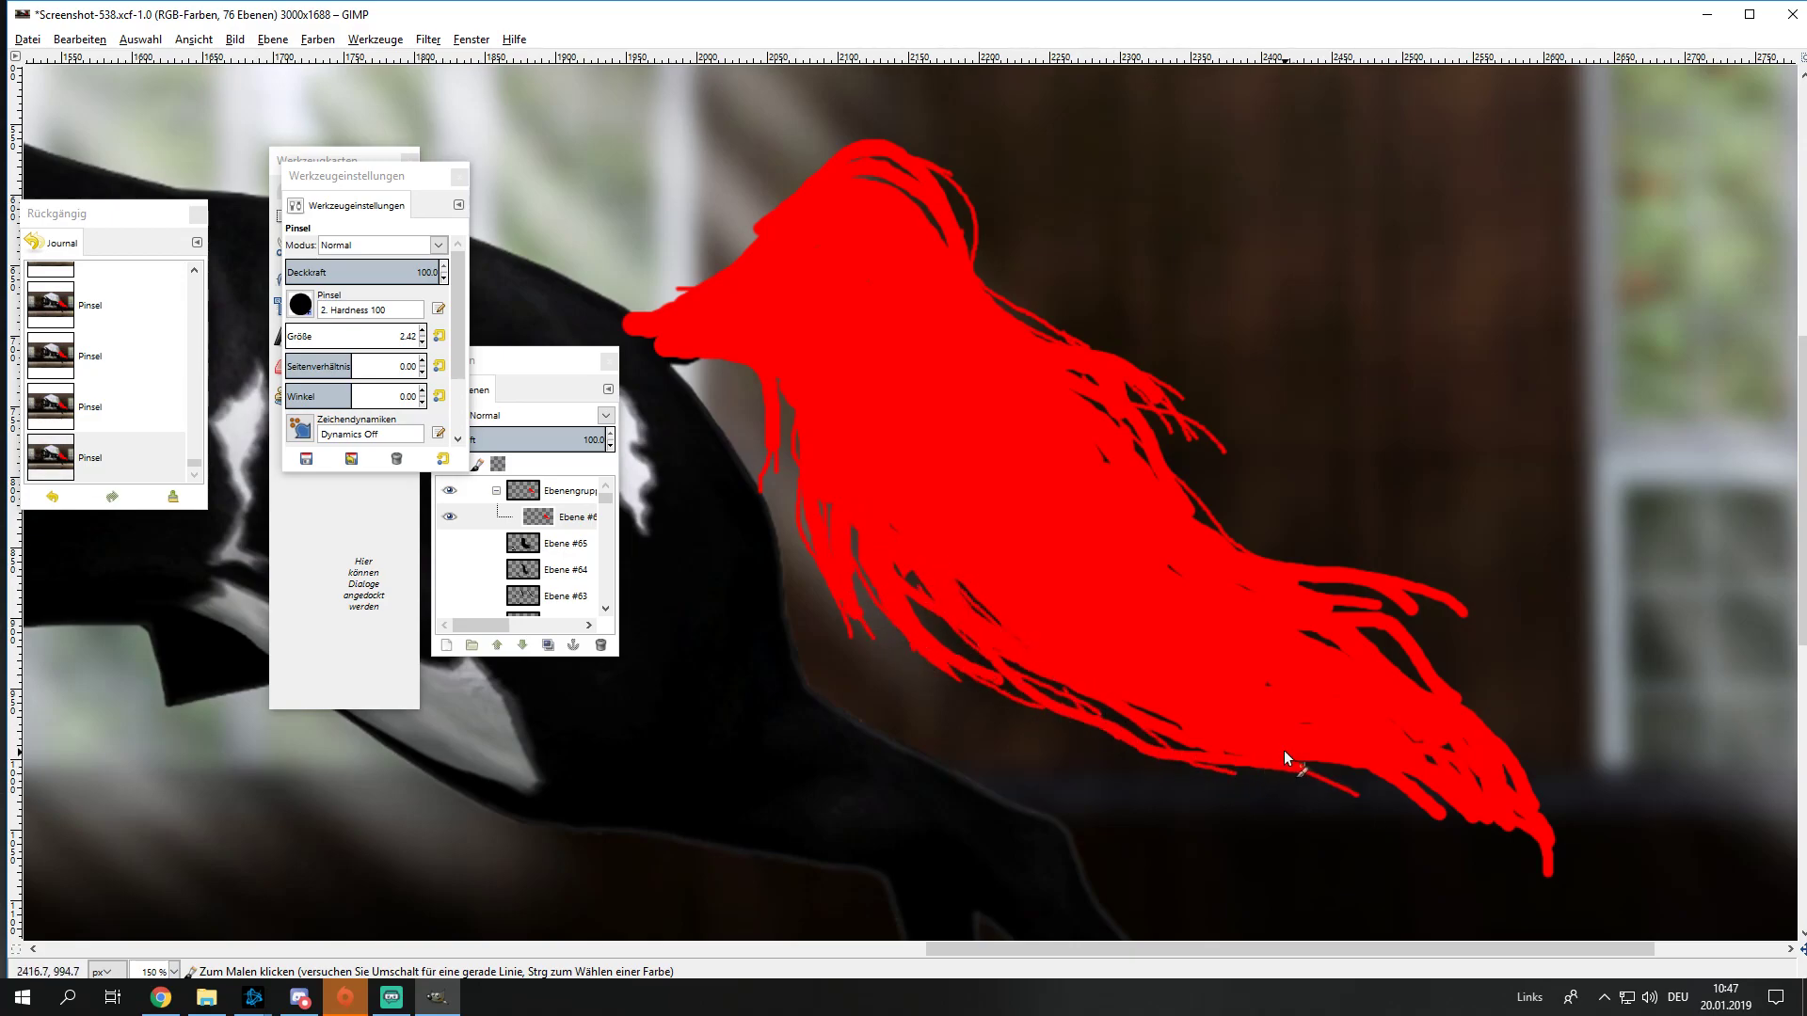
{"action": "mouse_move", "coordinate": [1440, 812]}
{"action": "left_mouse_down"}
{"action": "mouse_move", "coordinate": [1466, 852]}
{"action": "mouse_move", "coordinate": [1557, 909]}
{"action": "left_mouse_up"}
Step: Extend the hair tips near the tail's lower end with fine strands
{"action": "scroll", "coordinate": [1520, 800], "scroll_direction": "up", "scroll_amount": 1, "text": "ctrl"}
{"action": "scroll", "coordinate": [1516, 790], "scroll_direction": "down", "scroll_amount": 1, "text": "ctrl"}
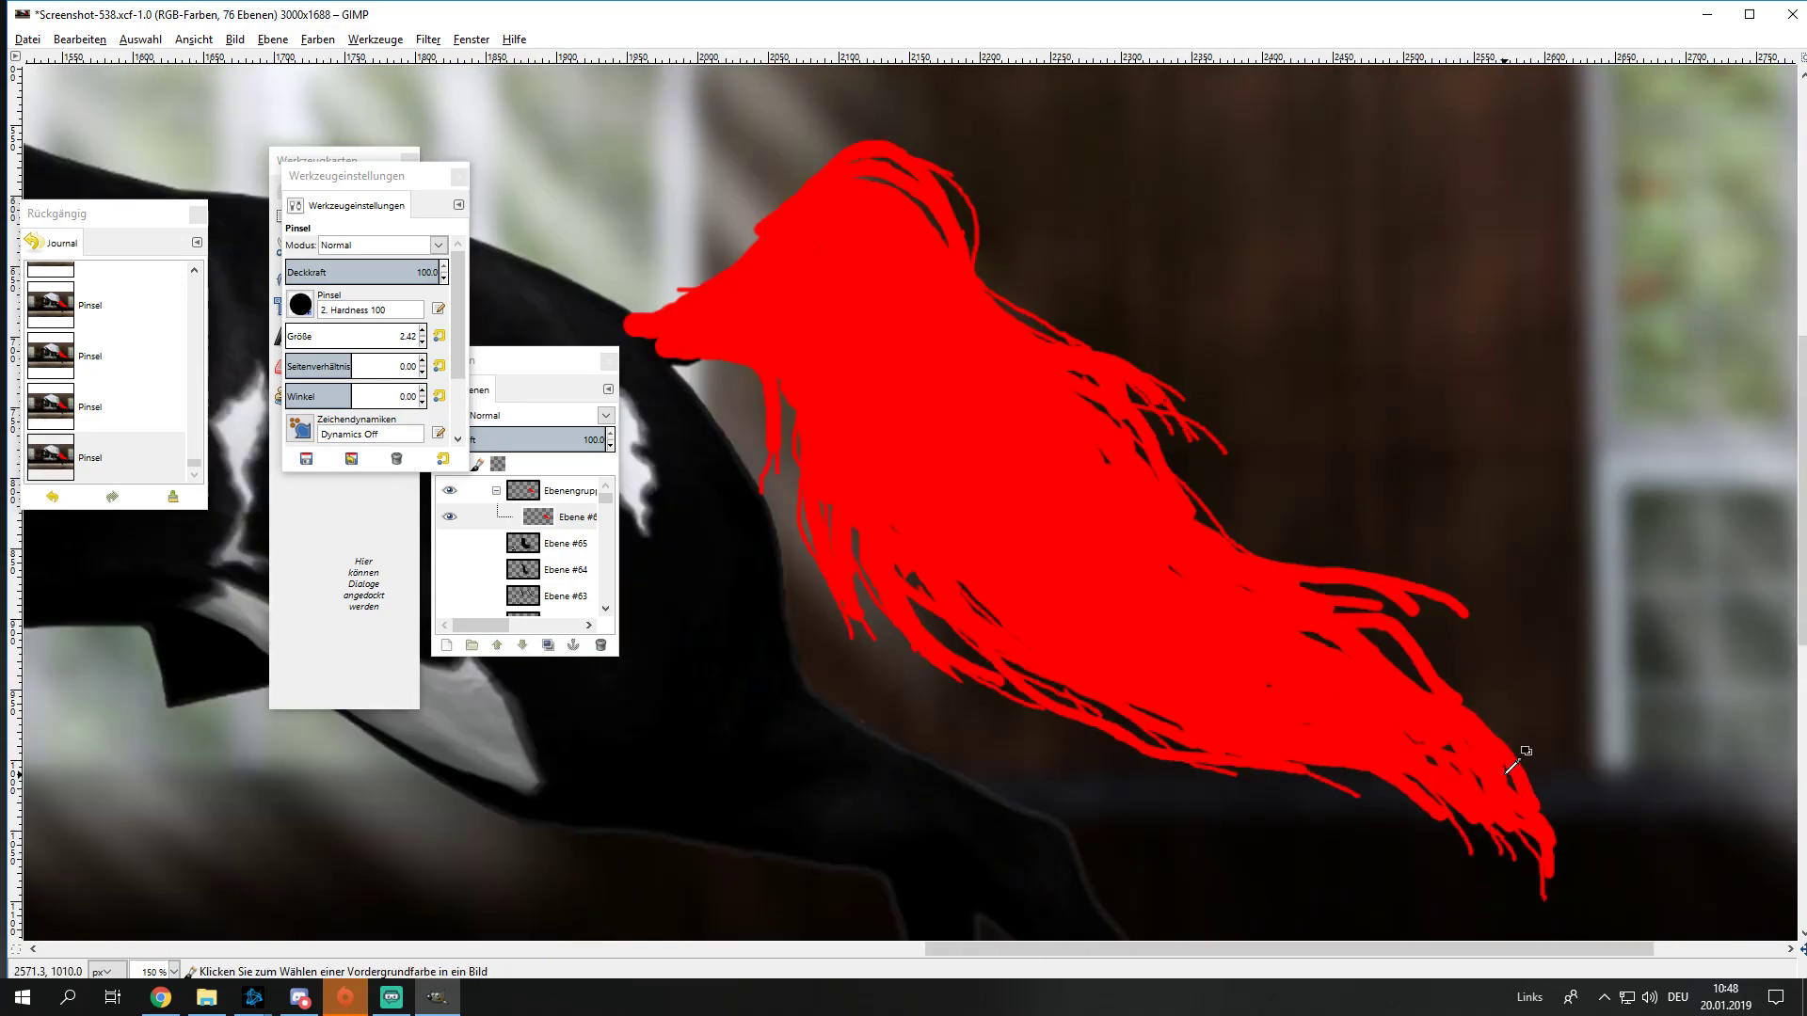
{"action": "scroll", "coordinate": [1525, 750], "scroll_direction": "up", "scroll_amount": 1, "text": "ctrl"}
{"action": "scroll", "coordinate": [1374, 527], "scroll_direction": "down", "scroll_amount": 3}
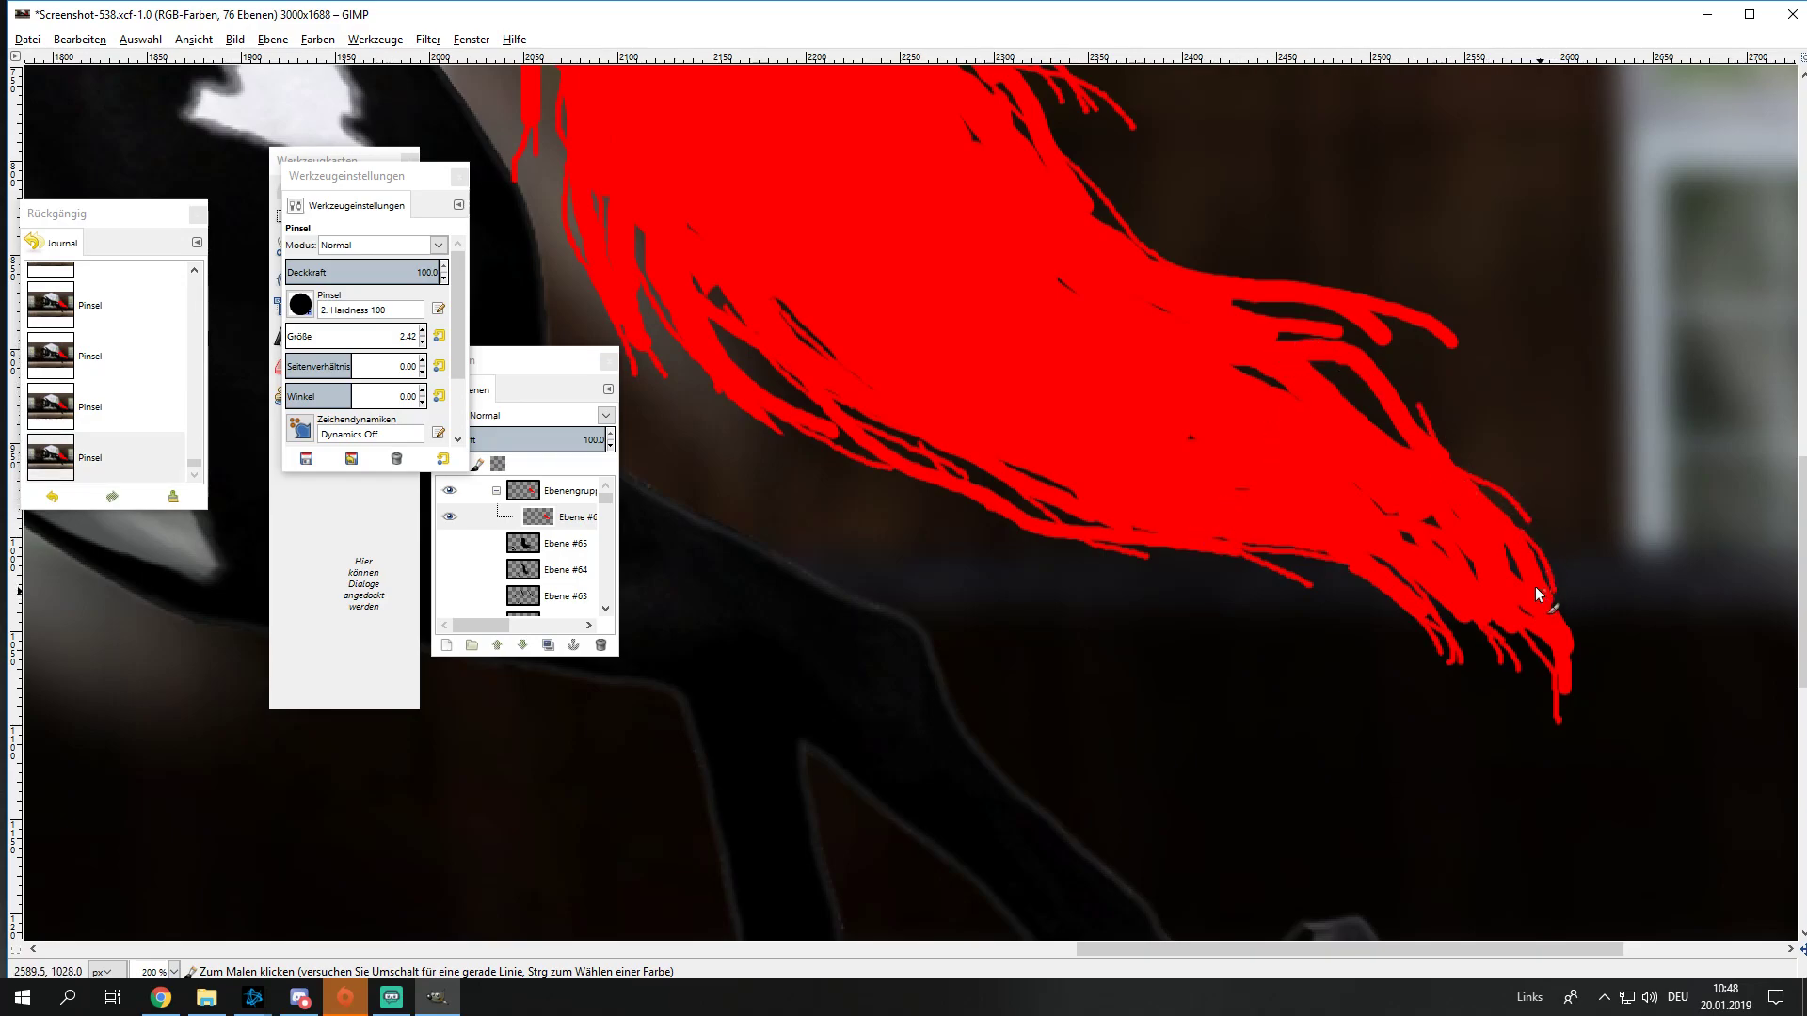
{"action": "scroll", "coordinate": [1173, 476], "scroll_direction": "up", "scroll_amount": 3}
{"action": "mouse_move", "coordinate": [1366, 515]}
{"action": "left_mouse_down"}
{"action": "mouse_move", "coordinate": [1468, 547]}
{"action": "mouse_move", "coordinate": [1513, 607]}
{"action": "left_mouse_up"}
{"action": "mouse_move", "coordinate": [1384, 557]}
{"action": "left_mouse_down"}
{"action": "mouse_move", "coordinate": [1409, 590]}
{"action": "mouse_move", "coordinate": [1261, 523]}
{"action": "mouse_move", "coordinate": [1379, 489]}
{"action": "left_mouse_up"}
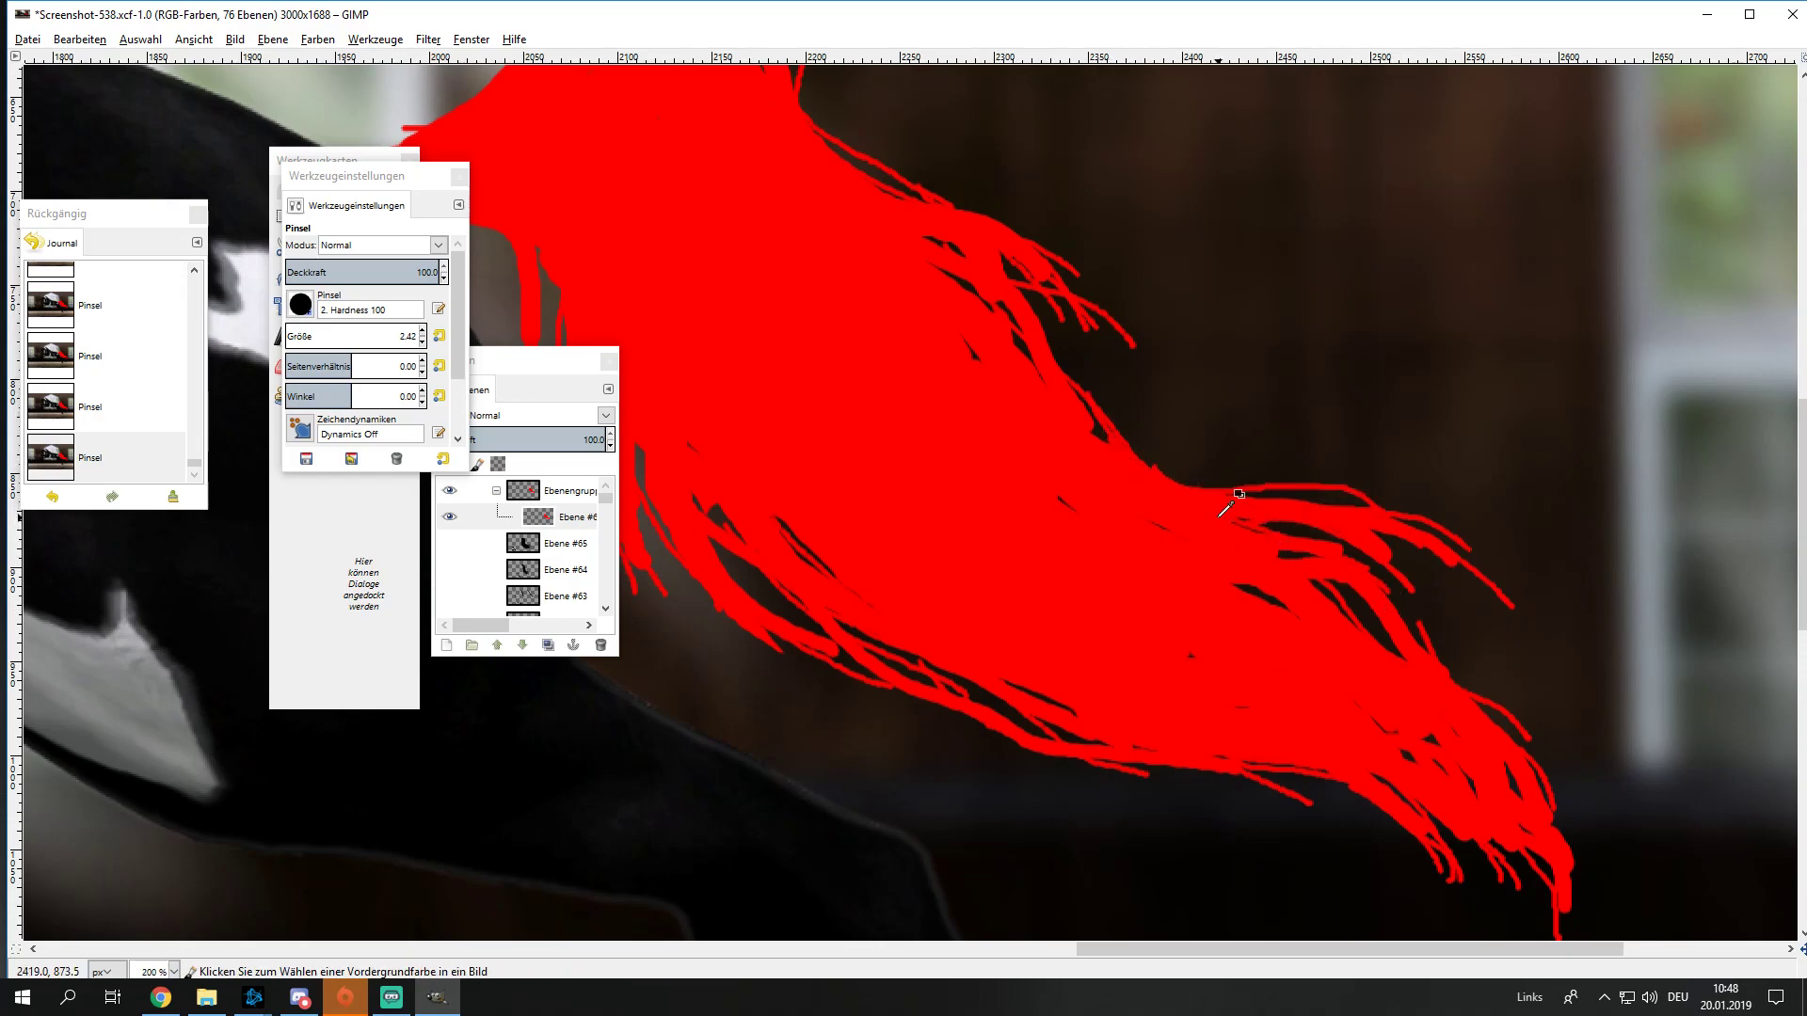
Step: Raise the Paintbrush size slightly to 4.55
{"action": "scroll", "coordinate": [1226, 508], "scroll_direction": "down", "scroll_amount": 3}
{"action": "scroll", "coordinate": [1223, 513], "scroll_direction": "down", "scroll_amount": 1}
{"action": "scroll", "coordinate": [1412, 626], "scroll_direction": "up", "scroll_amount": 2}
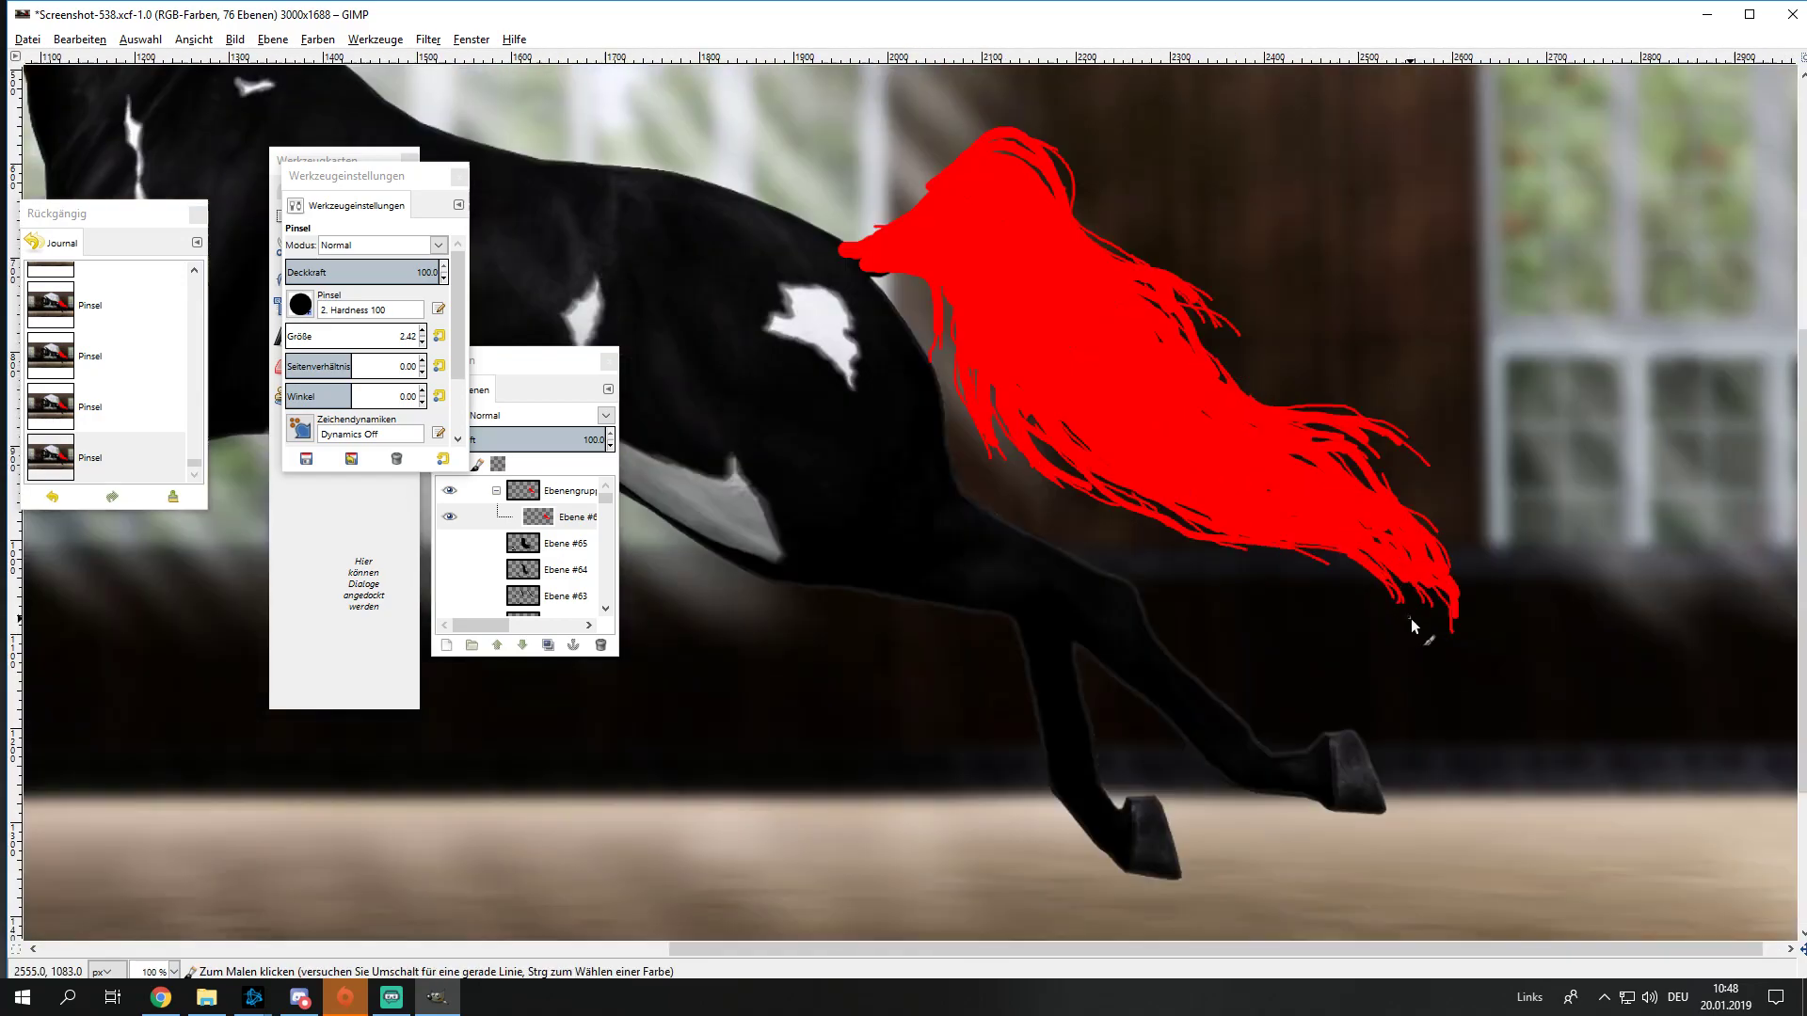
{"action": "scroll", "coordinate": [1411, 626], "scroll_direction": "up", "scroll_amount": 2}
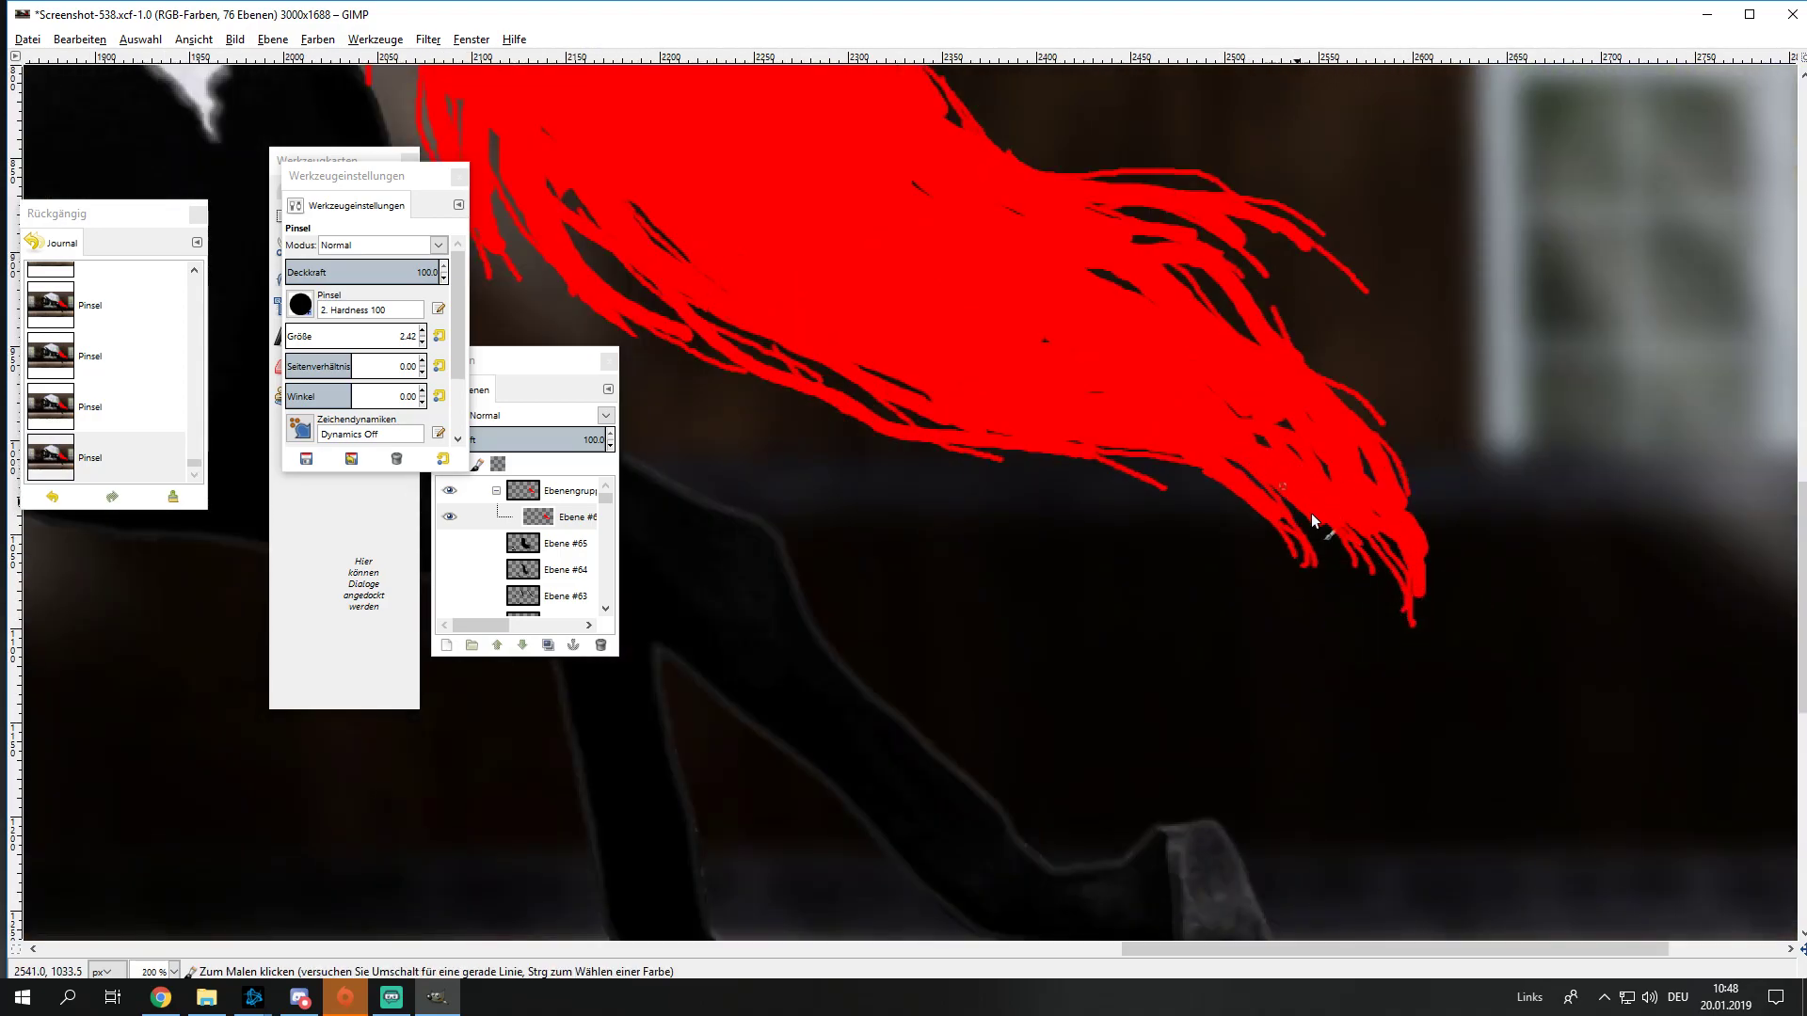
{"action": "scroll", "coordinate": [1059, 433], "scroll_direction": "down", "scroll_amount": 2}
{"action": "scroll", "coordinate": [903, 386], "scroll_direction": "up", "scroll_amount": 1}
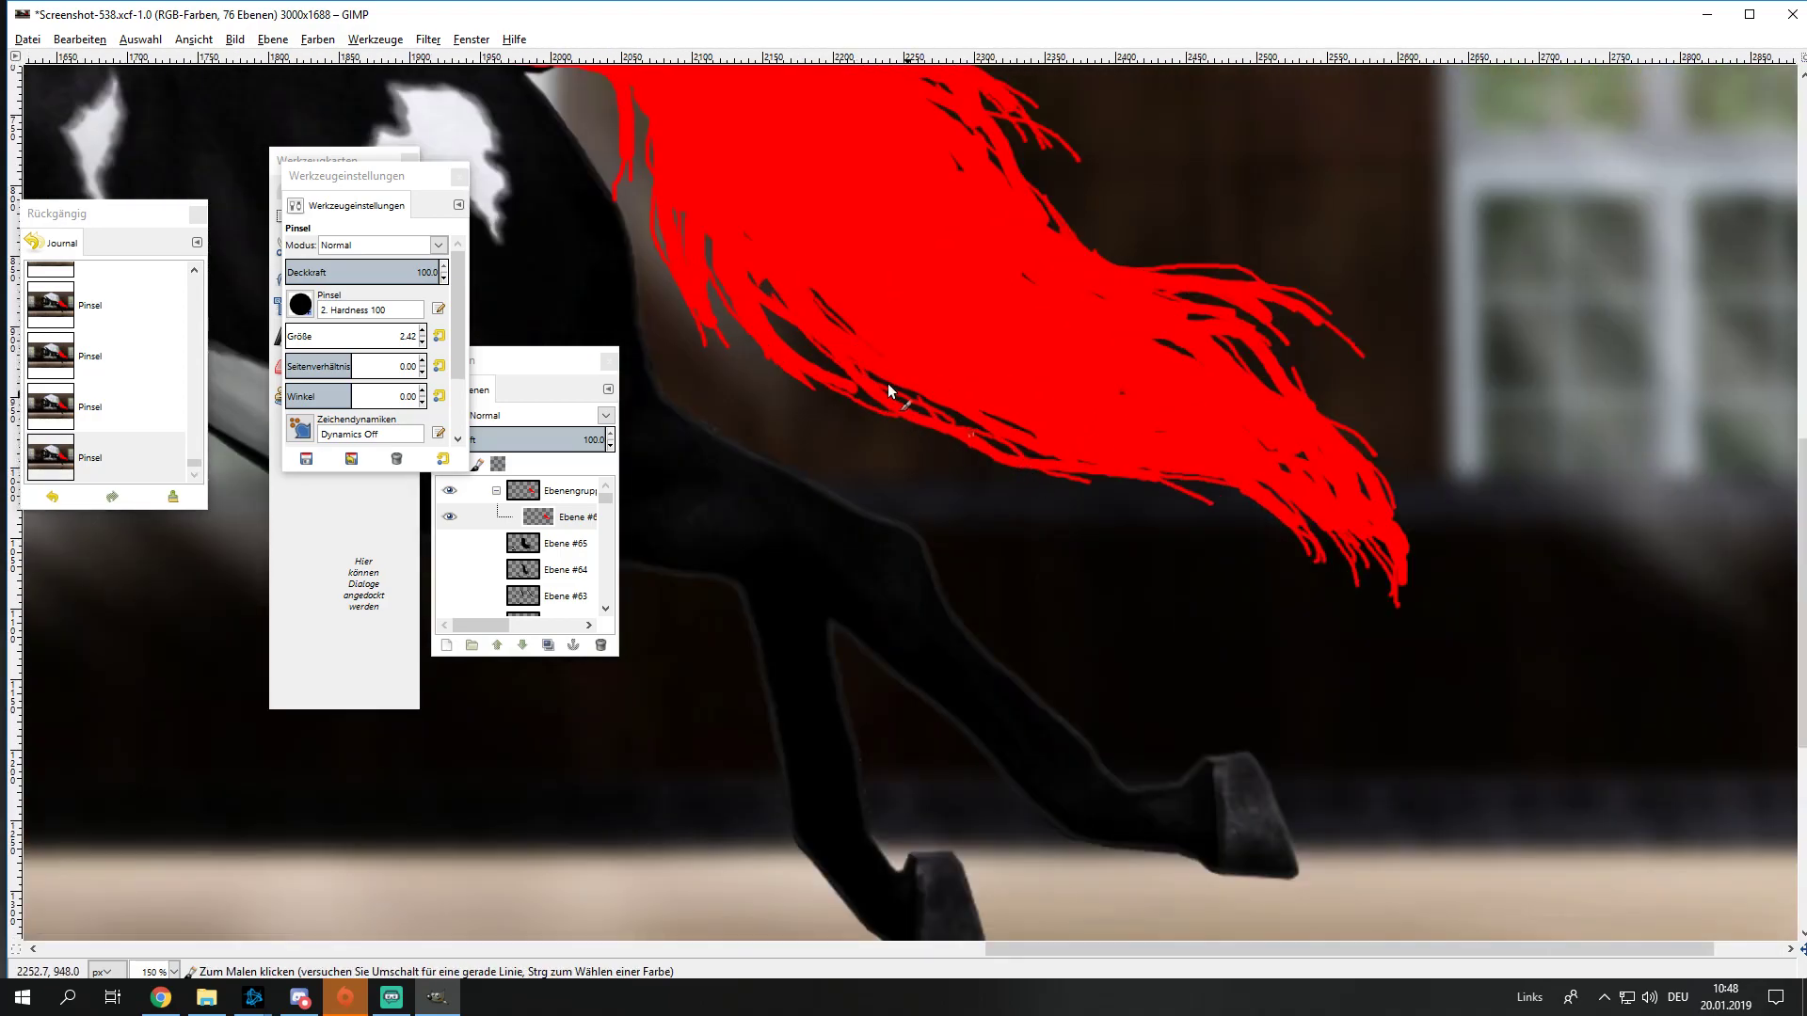
{"action": "scroll", "coordinate": [1150, 515], "scroll_direction": "down", "scroll_amount": 1}
{"action": "scroll", "coordinate": [1035, 480], "scroll_direction": "down", "scroll_amount": 1}
{"action": "scroll", "coordinate": [918, 449], "scroll_direction": "up", "scroll_amount": 3}
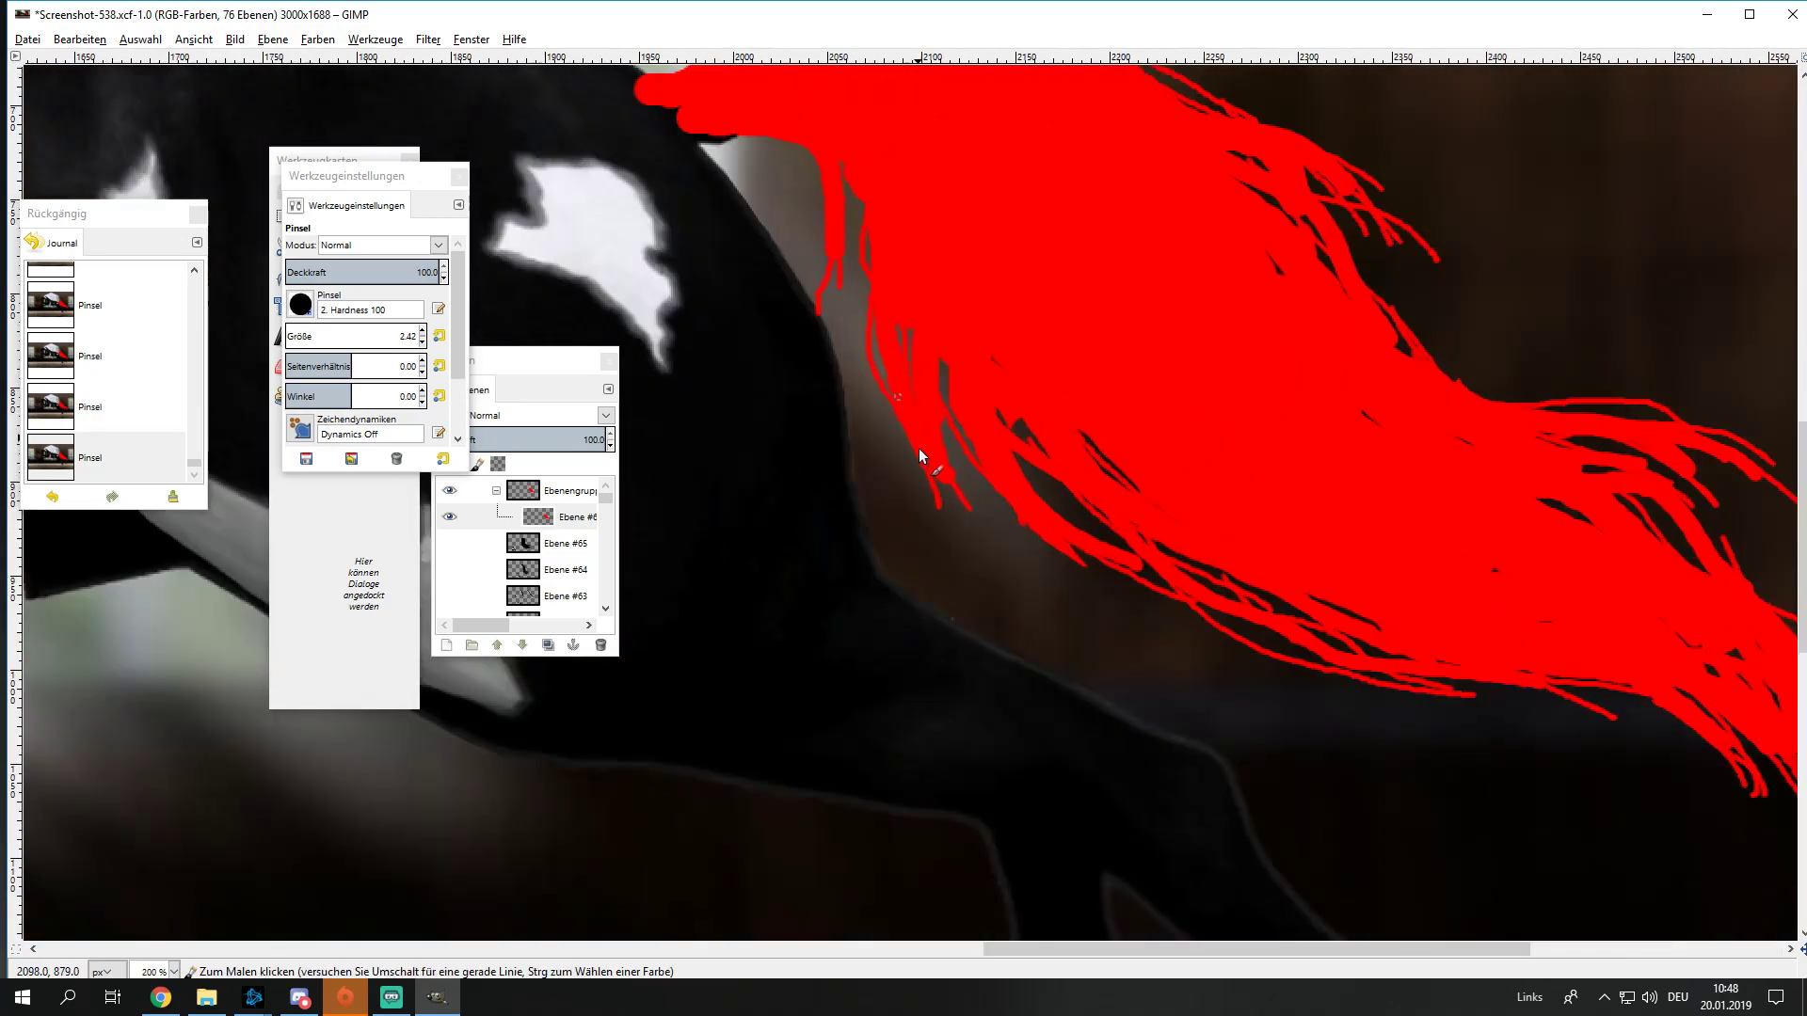
{"action": "scroll", "coordinate": [945, 491], "scroll_direction": "up", "scroll_amount": 3}
{"action": "left_click_drag", "start_coordinate": [363, 344], "coordinate": [369, 344]}
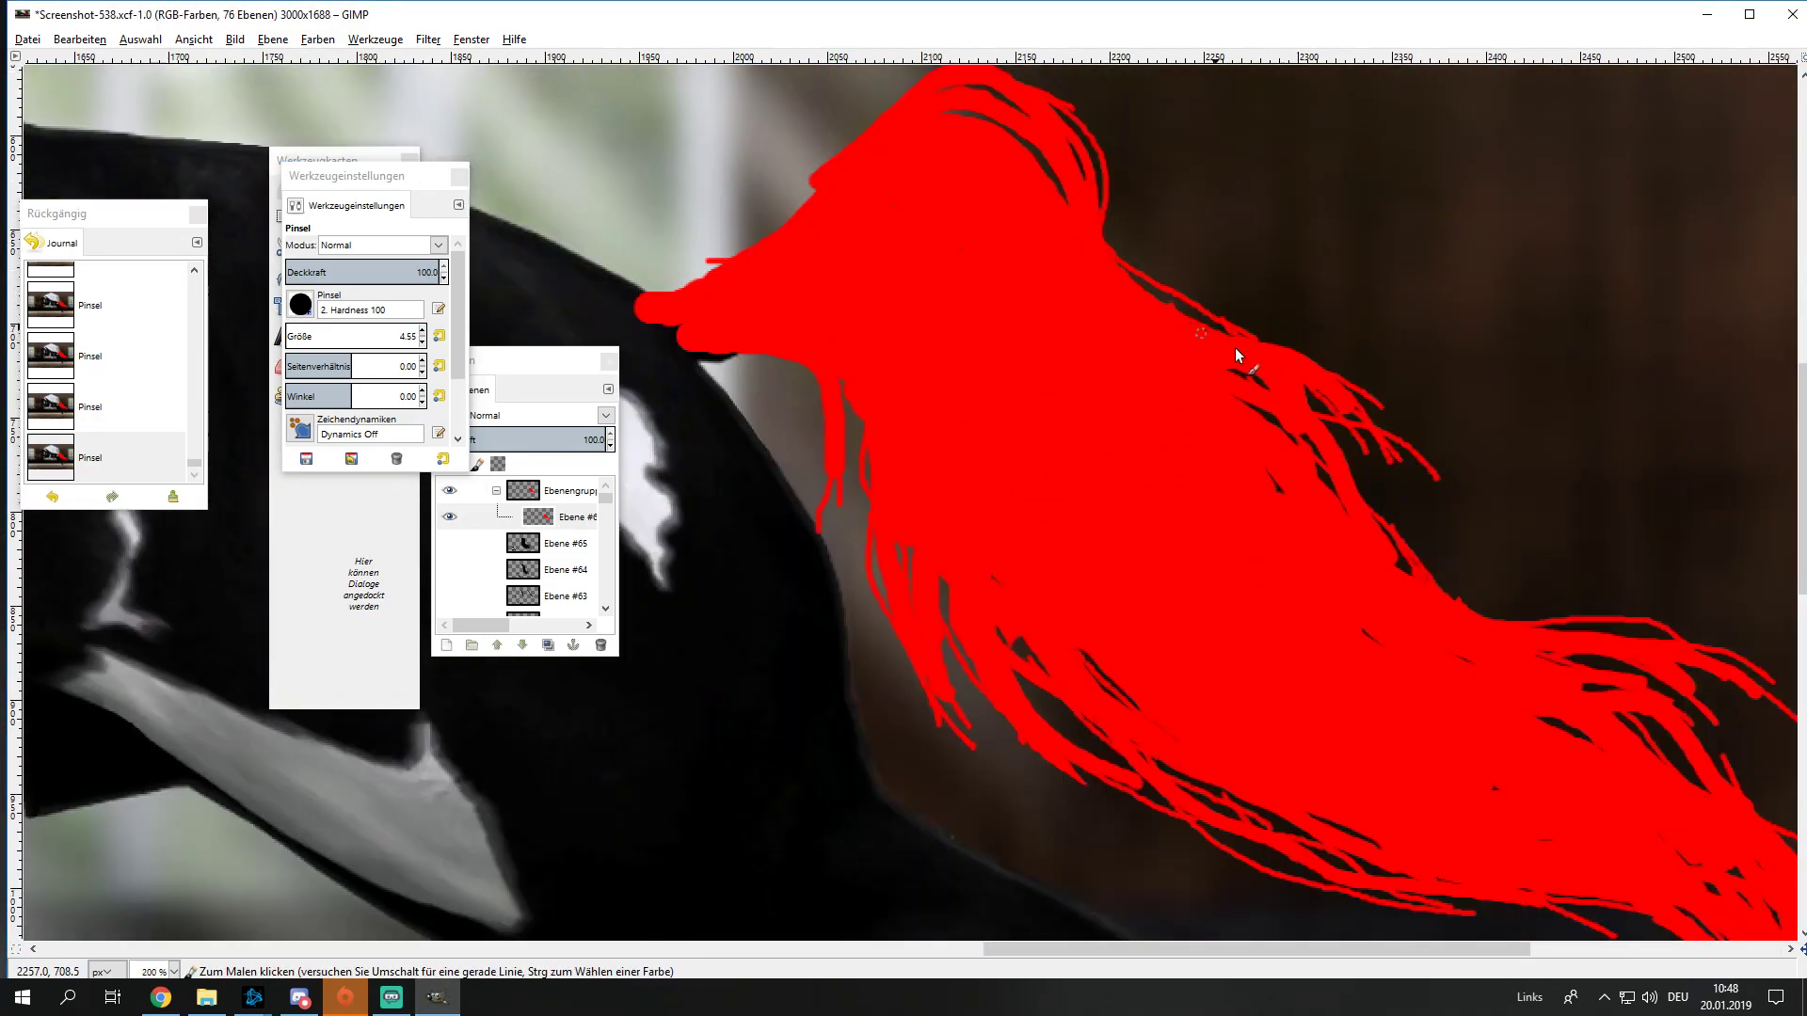
{"action": "scroll", "coordinate": [1562, 550], "scroll_direction": "down", "scroll_amount": 2}
{"action": "scroll", "coordinate": [1551, 526], "scroll_direction": "up", "scroll_amount": 1}
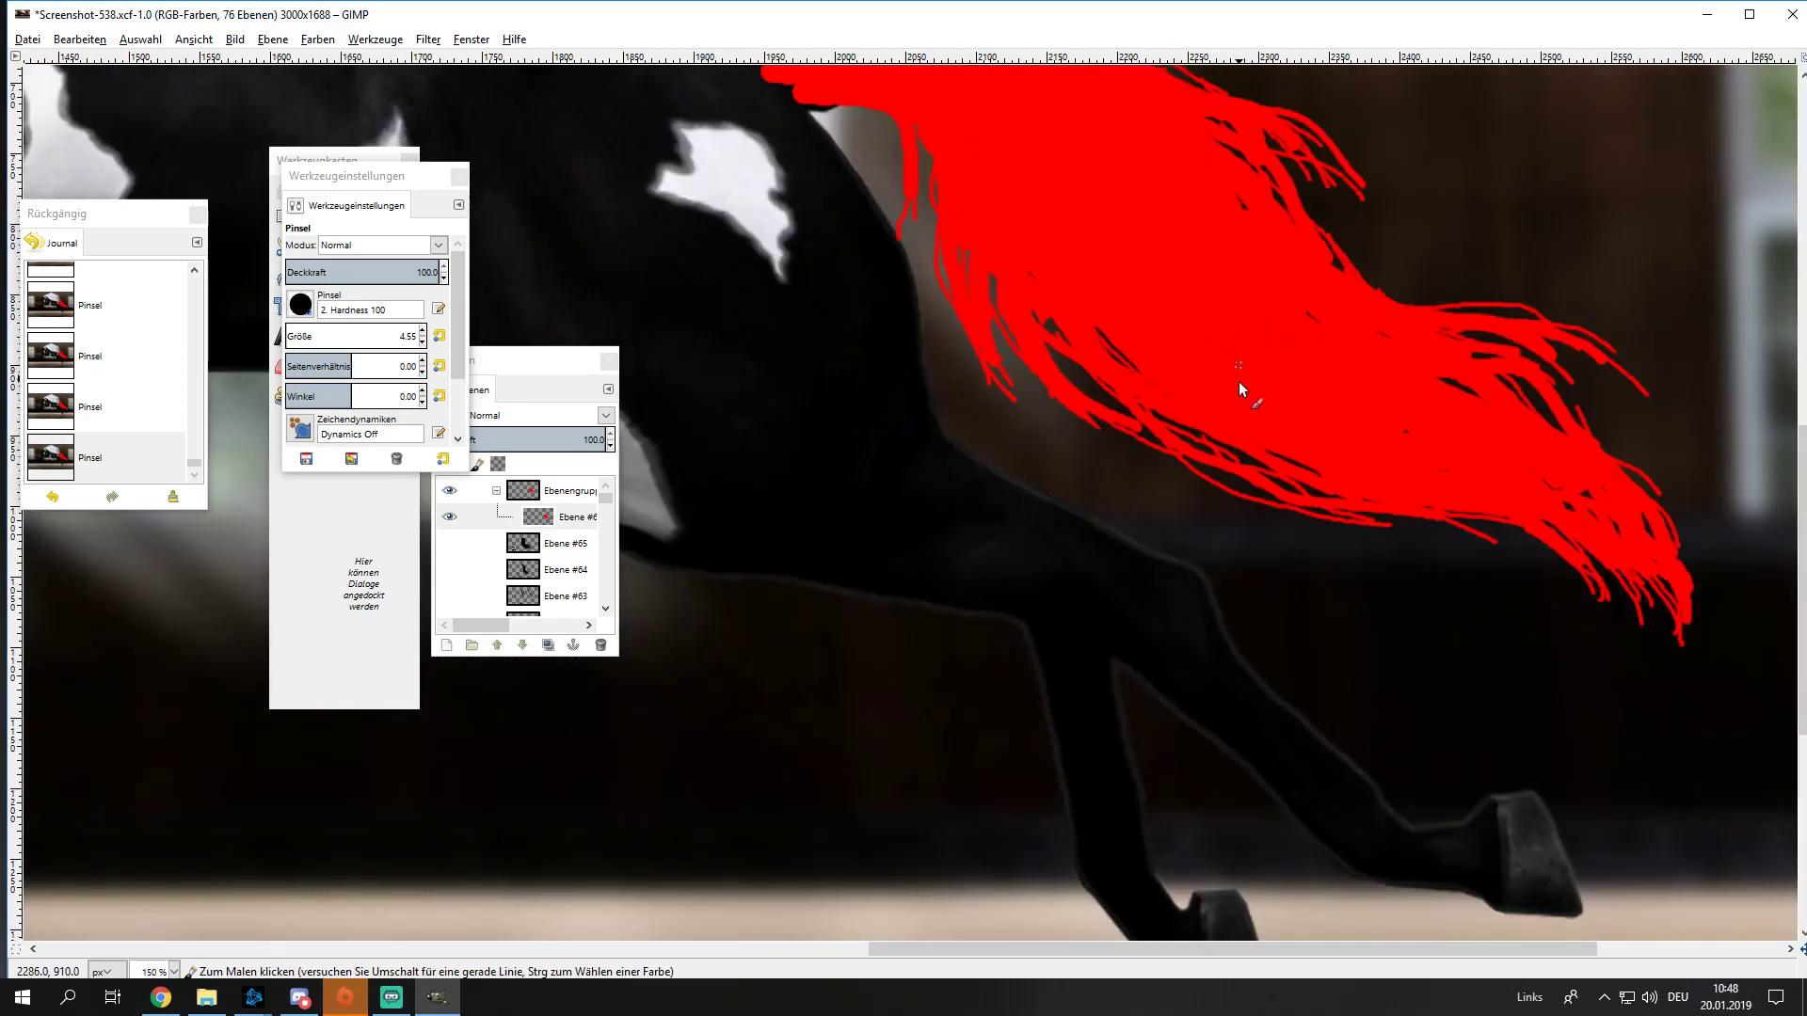
Step: Paint three more thin red hair strands along the tail's lower edge
{"action": "left_click_drag", "start_coordinate": [1195, 430], "coordinate": [1469, 568]}
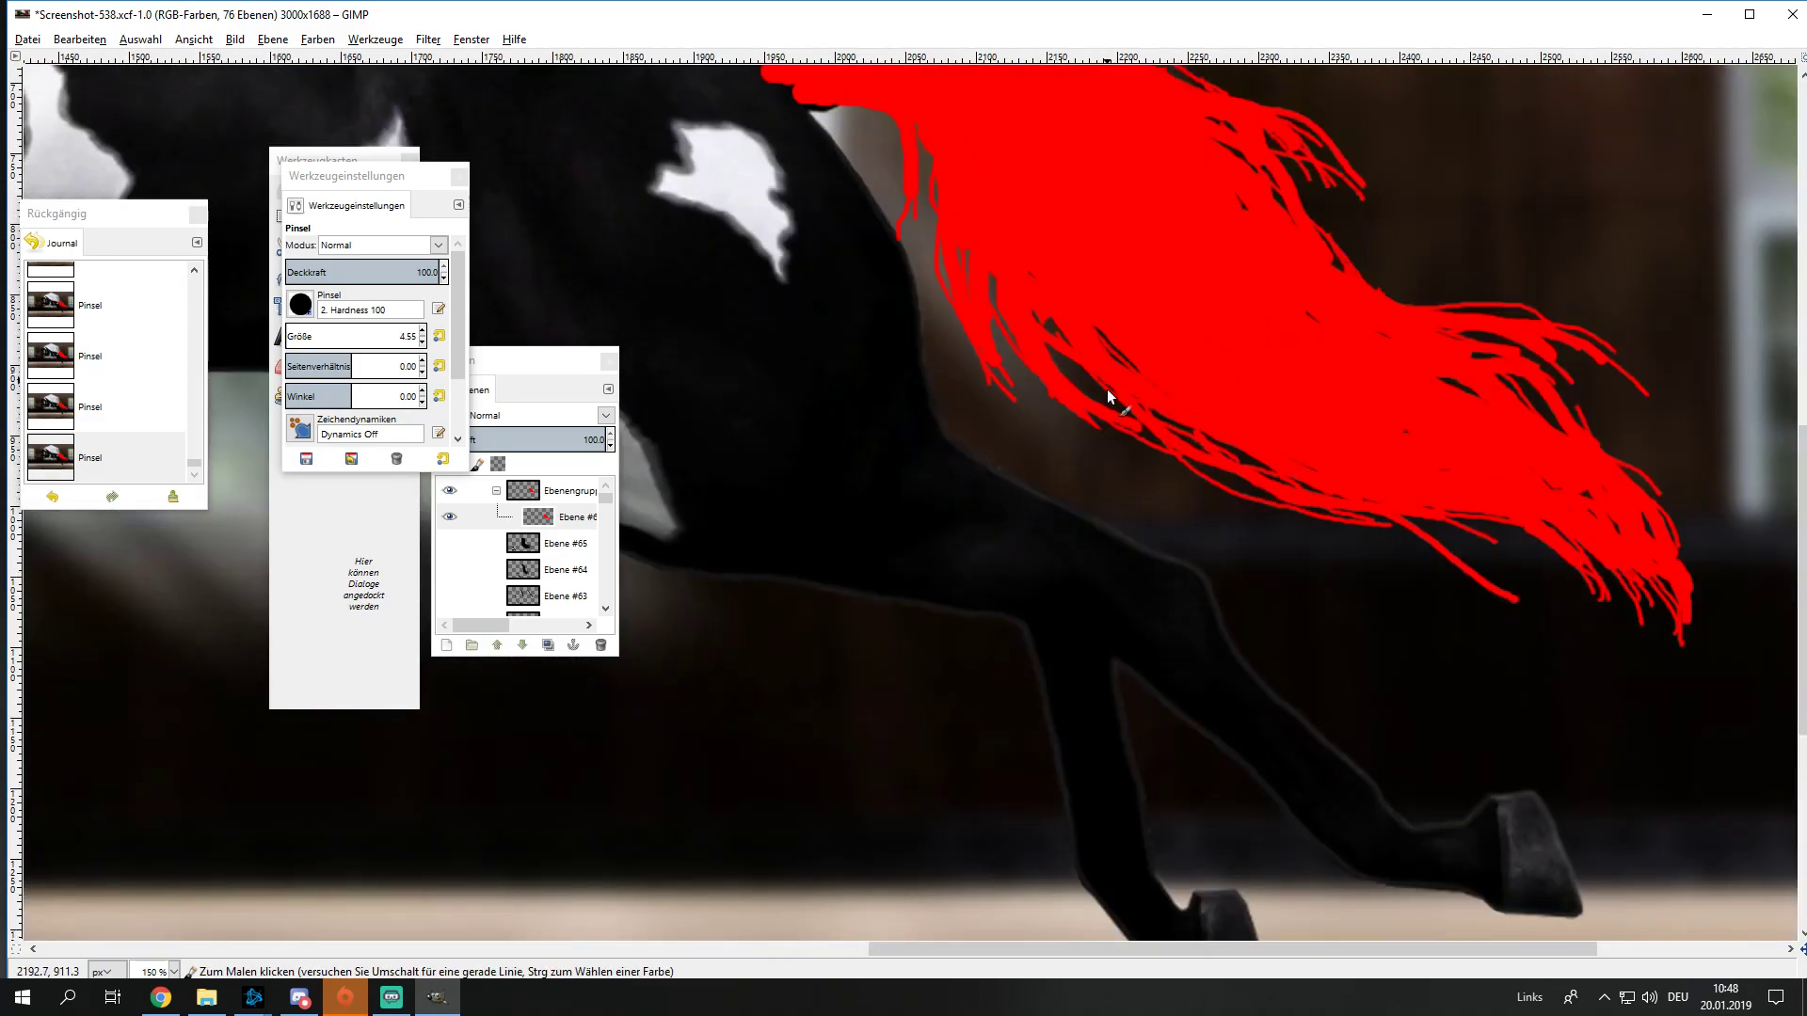
{"action": "left_click_drag", "start_coordinate": [1109, 395], "coordinate": [1376, 612]}
{"action": "scroll", "coordinate": [1031, 351], "scroll_direction": "down", "scroll_amount": 1}
{"action": "scroll", "coordinate": [1030, 351], "scroll_direction": "down", "scroll_amount": 1}
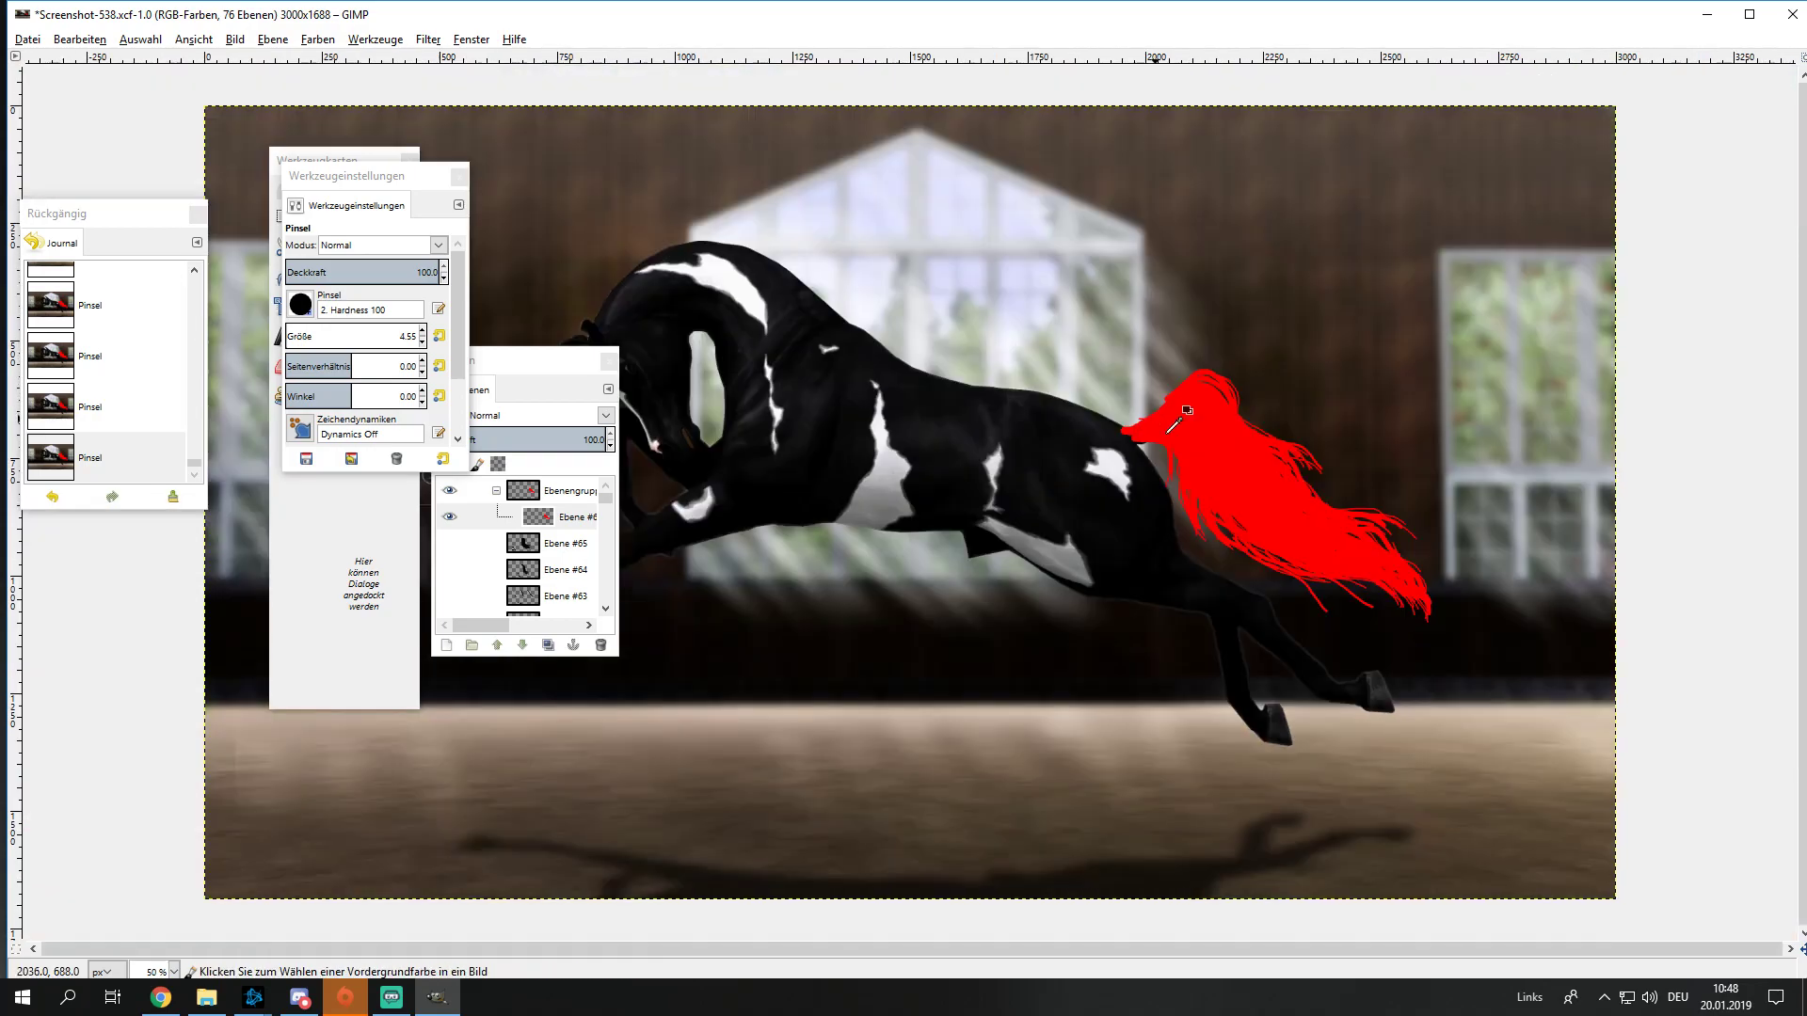
{"action": "scroll", "coordinate": [913, 389], "scroll_direction": "up", "scroll_amount": 3}
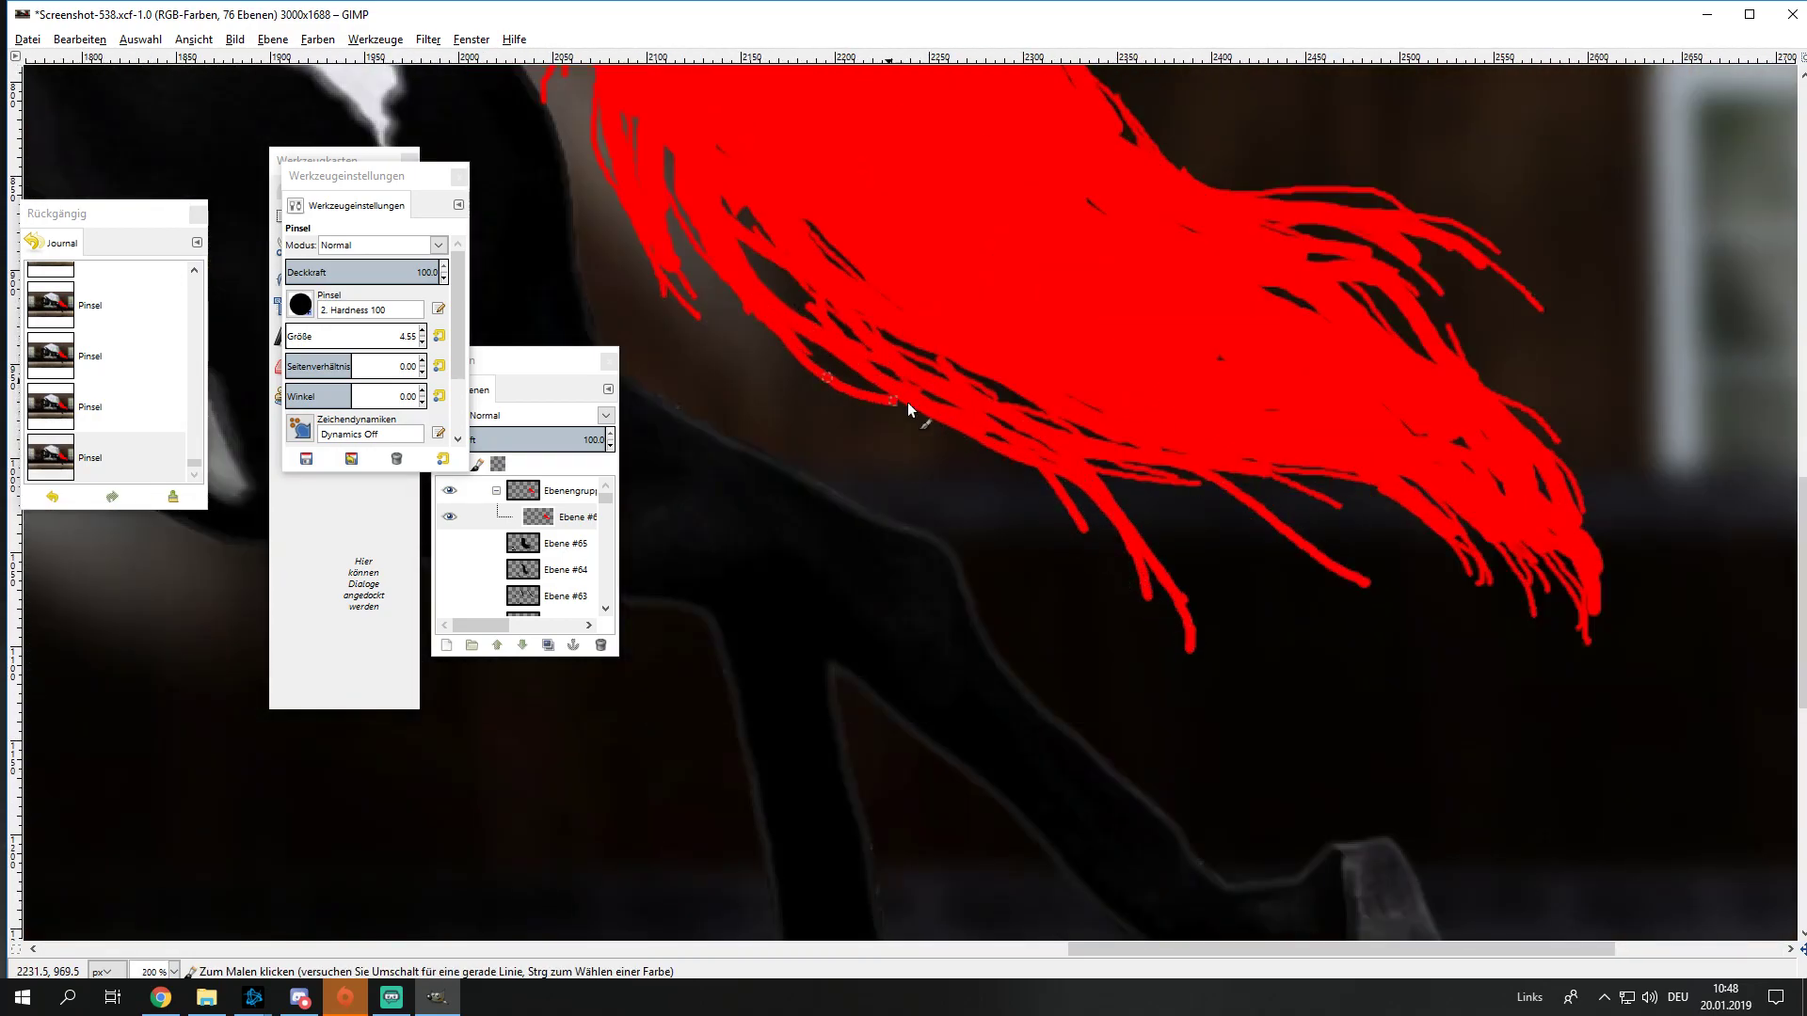
{"action": "left_click_drag", "start_coordinate": [717, 267], "coordinate": [946, 423]}
{"action": "scroll", "coordinate": [1170, 492], "scroll_direction": "down", "scroll_amount": 3}
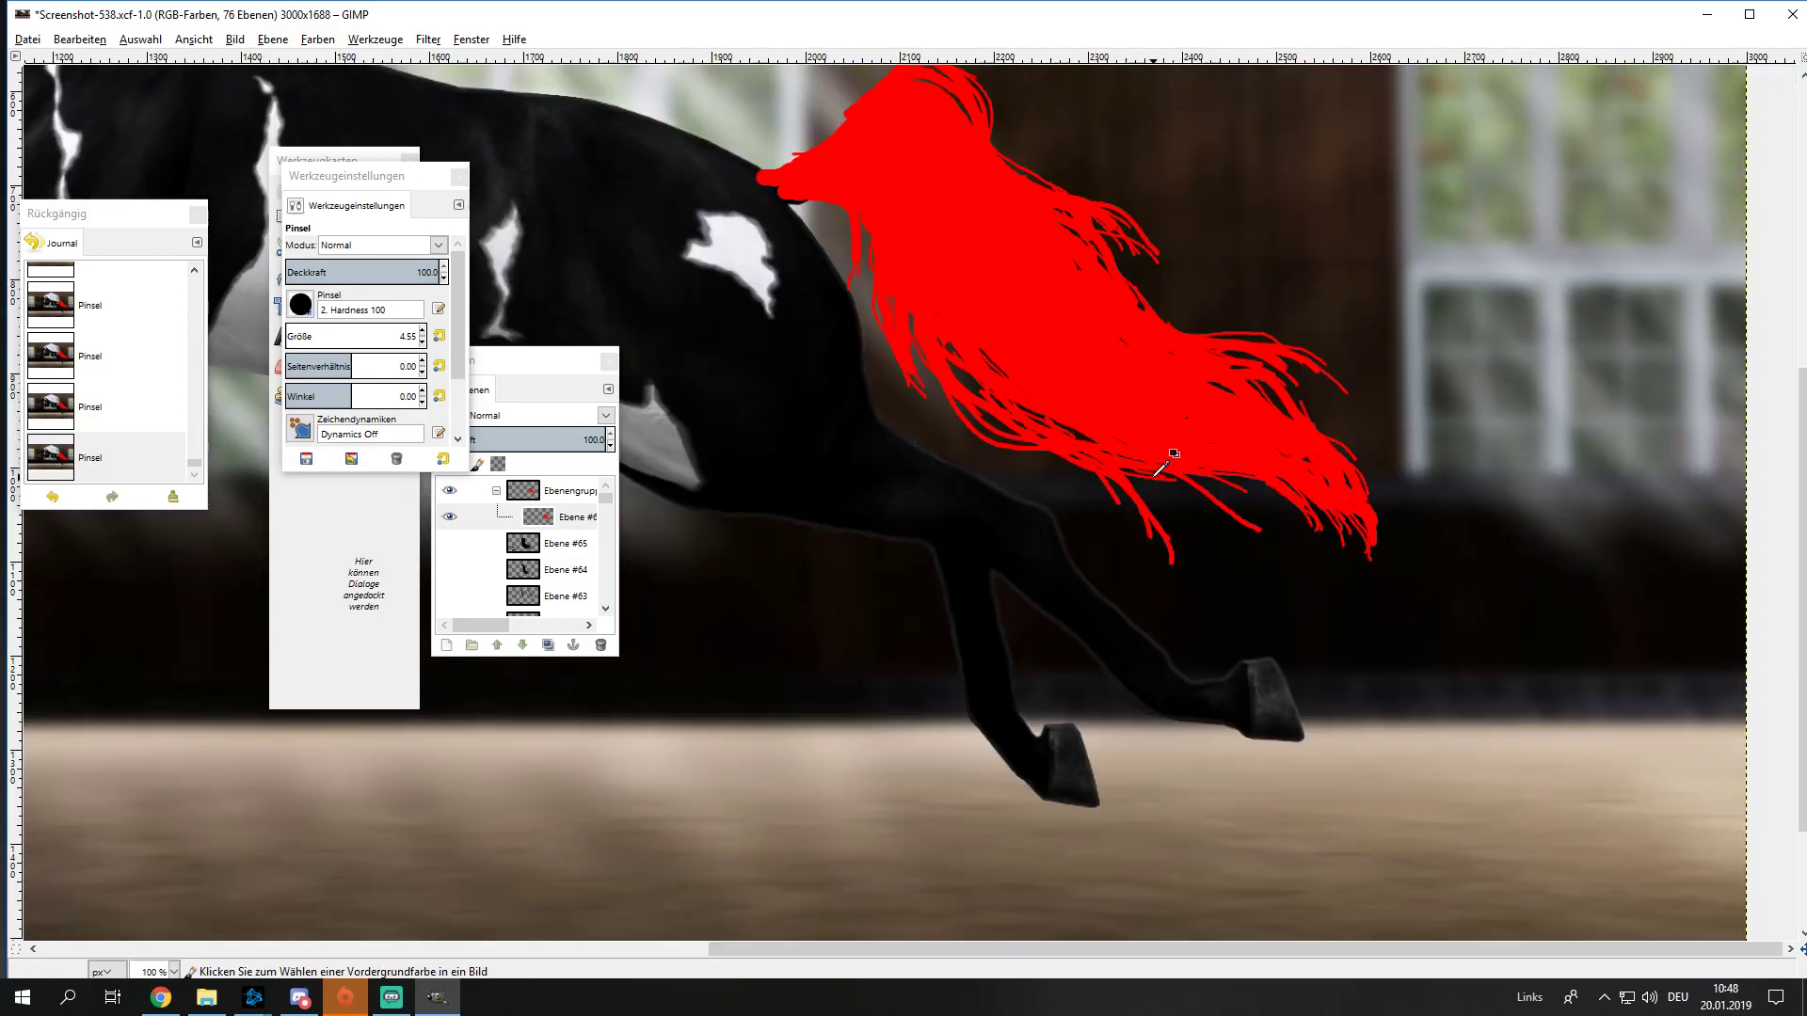
{"action": "scroll", "coordinate": [1224, 461], "scroll_direction": "up", "scroll_amount": 1}
{"action": "scroll", "coordinate": [1280, 440], "scroll_direction": "up", "scroll_amount": 2}
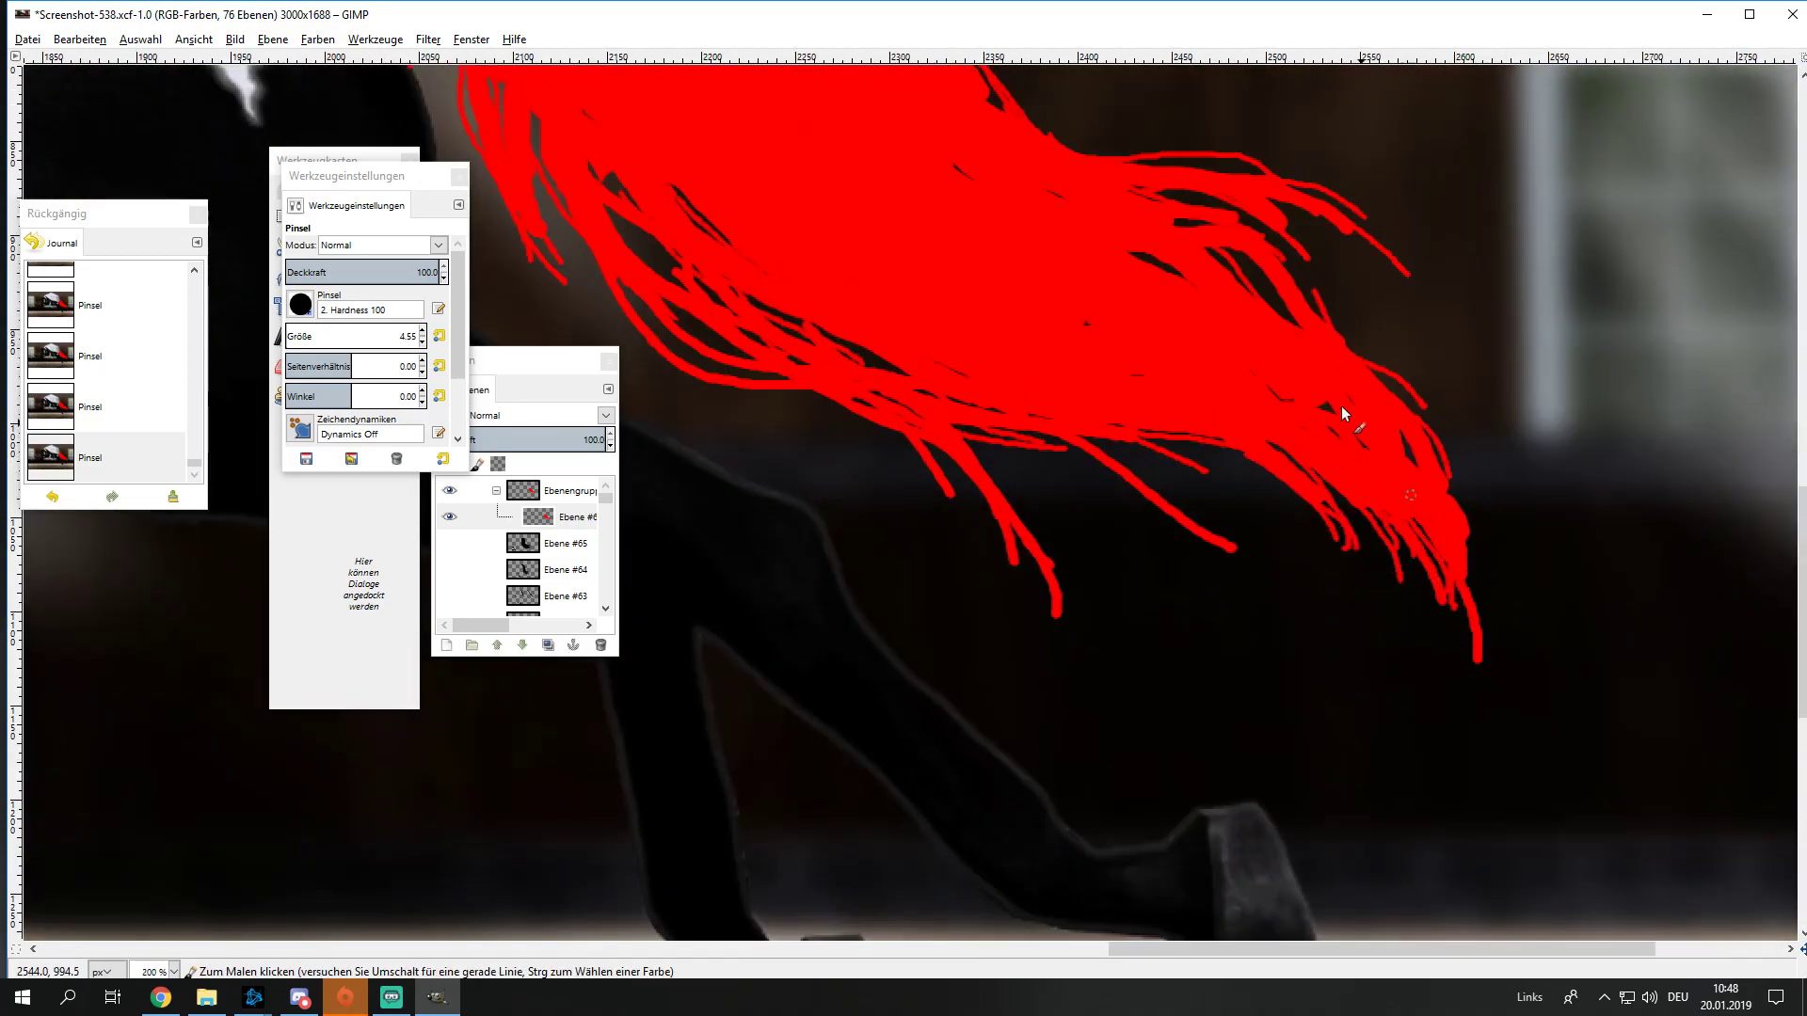
{"action": "scroll", "coordinate": [1343, 415], "scroll_direction": "down", "scroll_amount": 2}
{"action": "scroll", "coordinate": [1299, 396], "scroll_direction": "down", "scroll_amount": 1}
{"action": "scroll", "coordinate": [1231, 374], "scroll_direction": "down", "scroll_amount": 1}
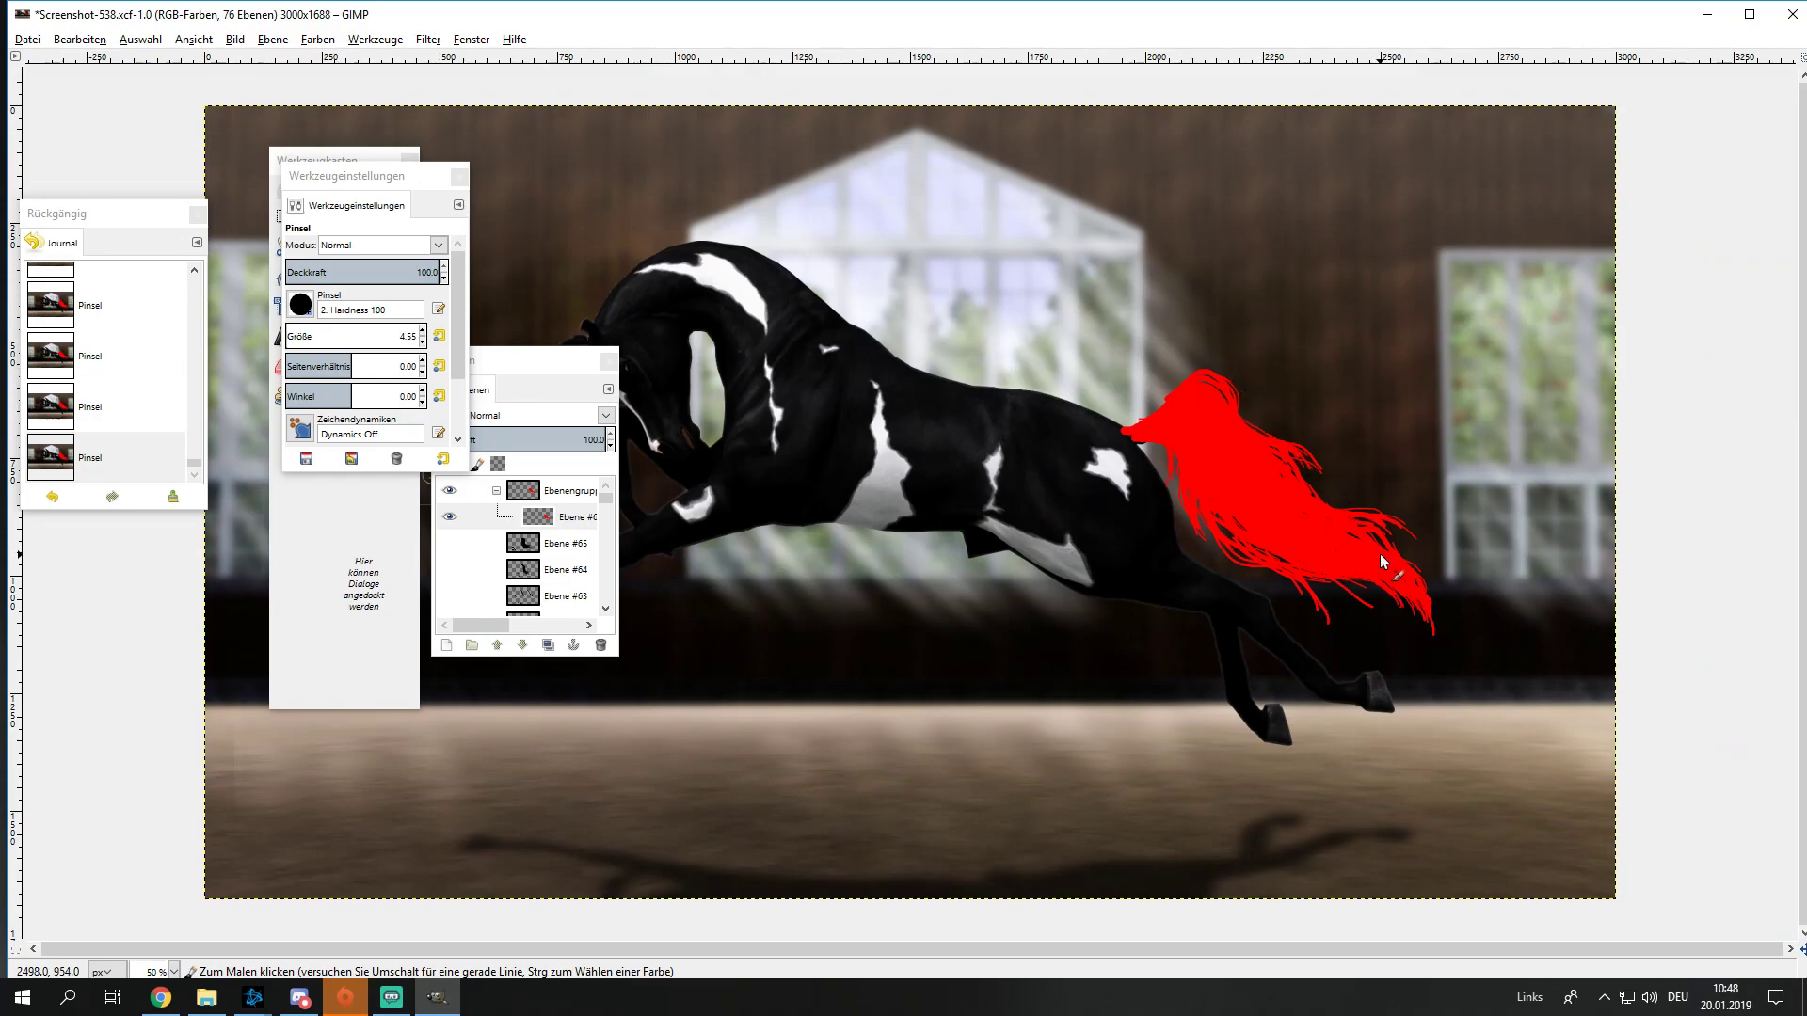
{"action": "scroll", "coordinate": [1380, 561], "scroll_direction": "up", "scroll_amount": 2}
{"action": "scroll", "coordinate": [1386, 565], "scroll_direction": "up", "scroll_amount": 2}
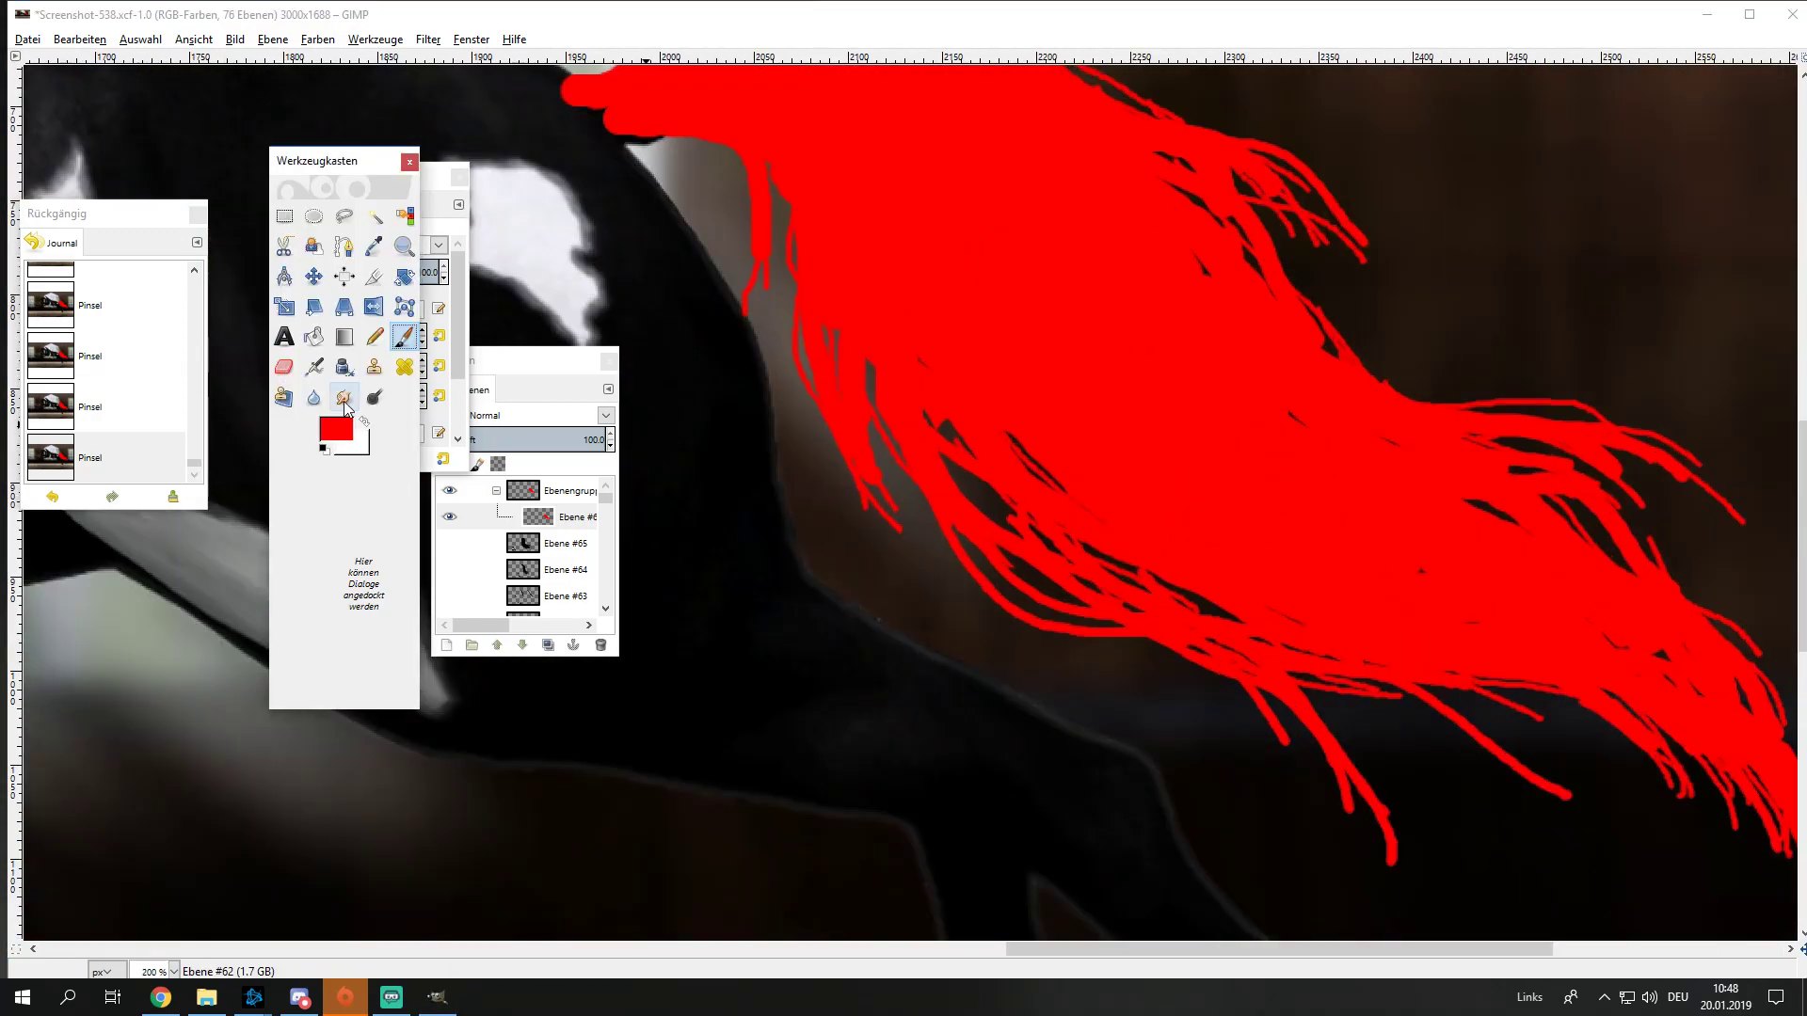
{"action": "double_click", "coordinate": [345, 399]}
{"action": "left_click", "coordinate": [300, 303]}
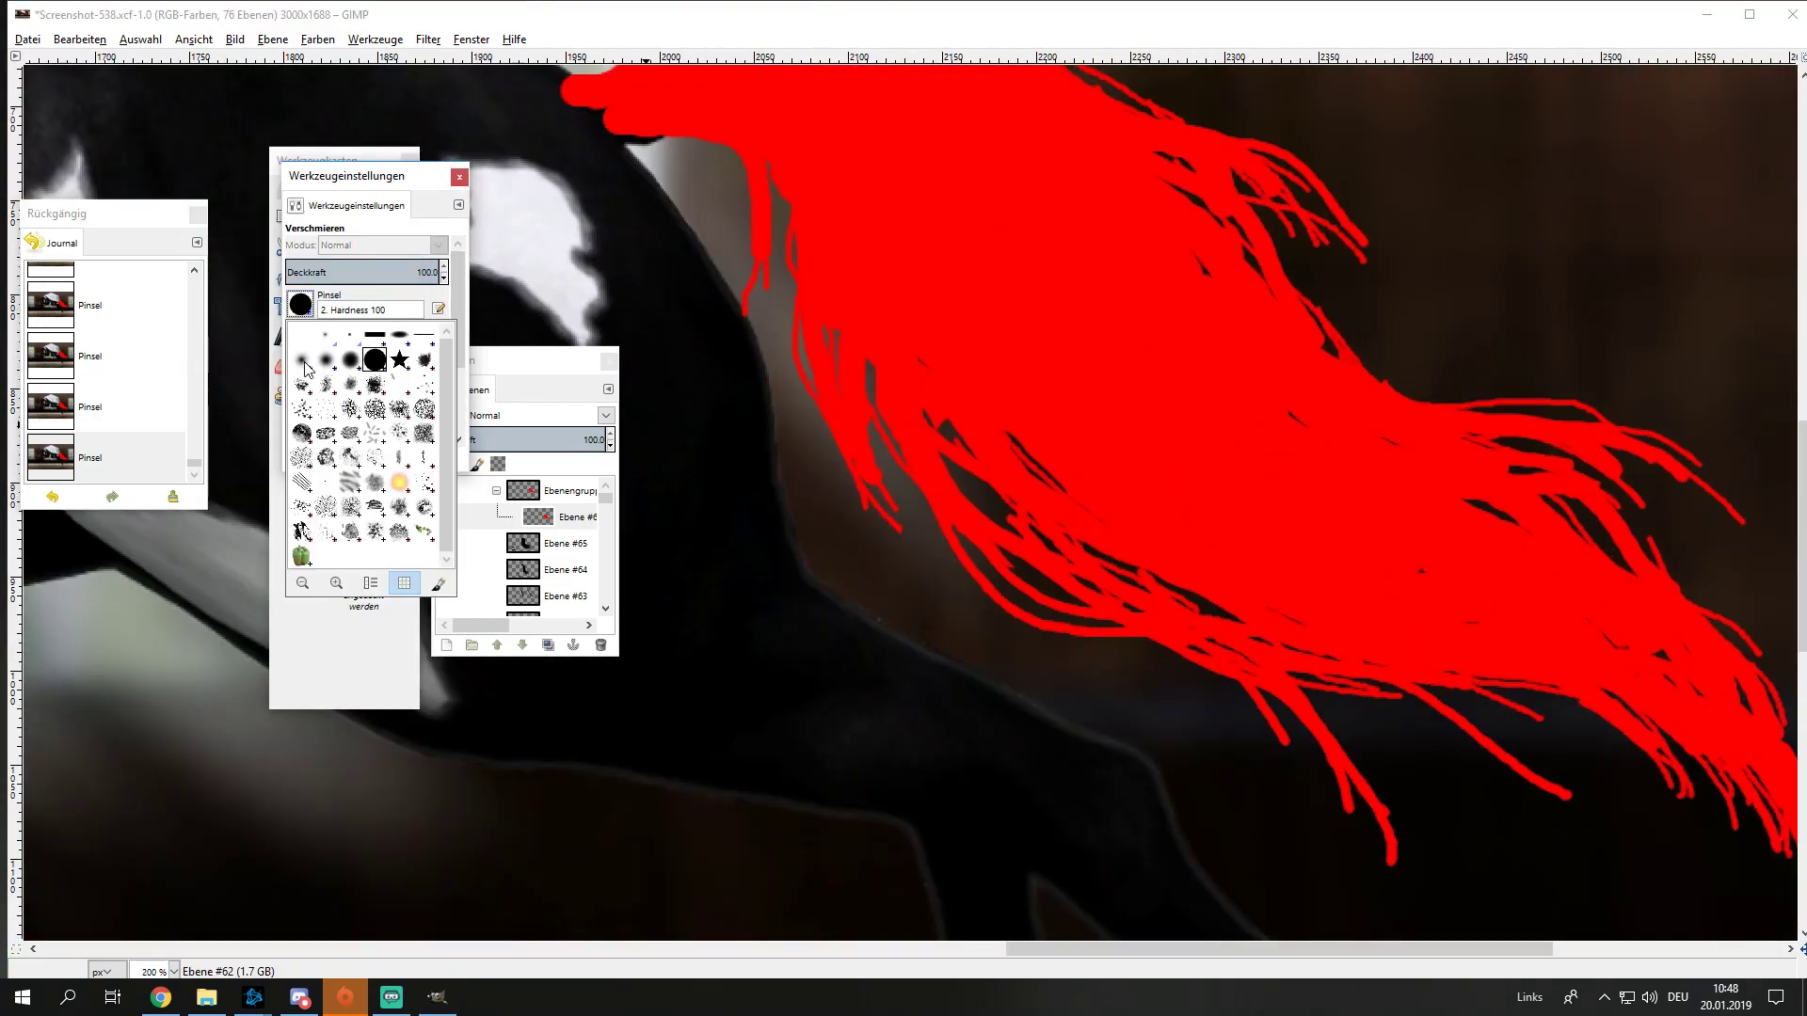
{"action": "left_click", "coordinate": [303, 361]}
{"action": "left_click_drag", "start_coordinate": [373, 342], "coordinate": [768, 478]}
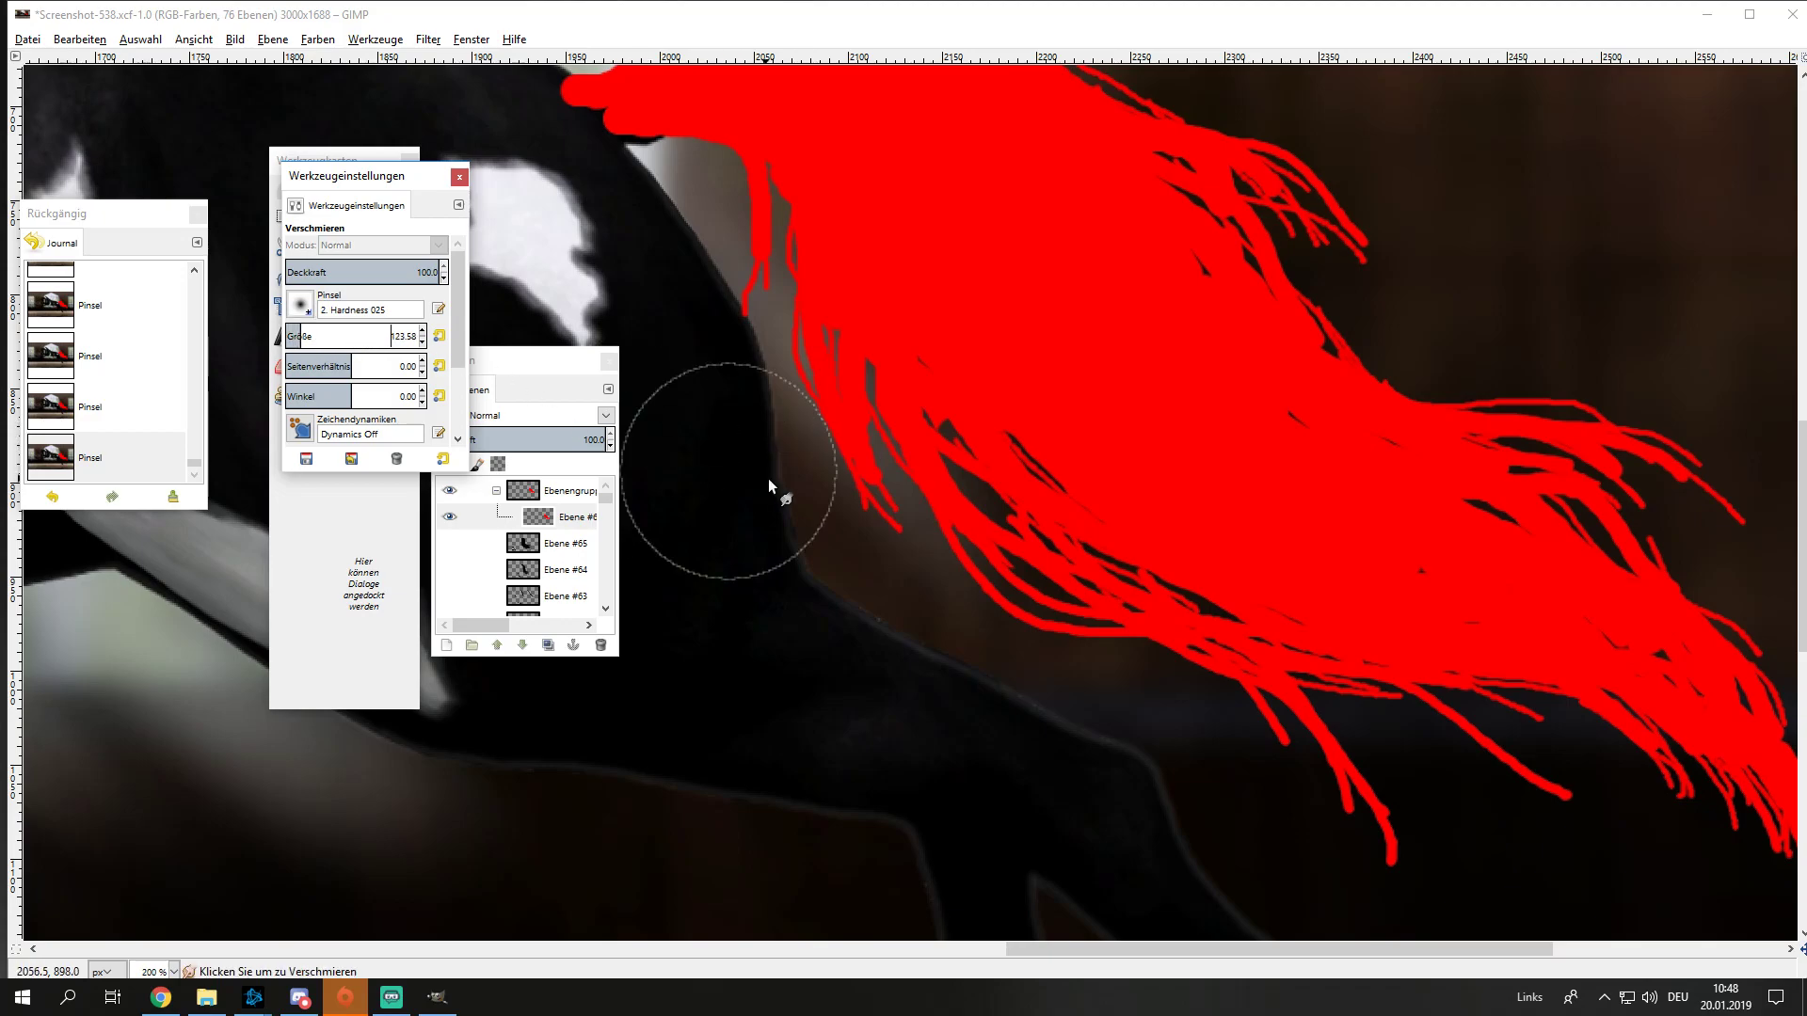
{"action": "scroll", "coordinate": [771, 478], "scroll_direction": "down", "scroll_amount": 1}
{"action": "left_click_drag", "start_coordinate": [340, 343], "coordinate": [336, 342]}
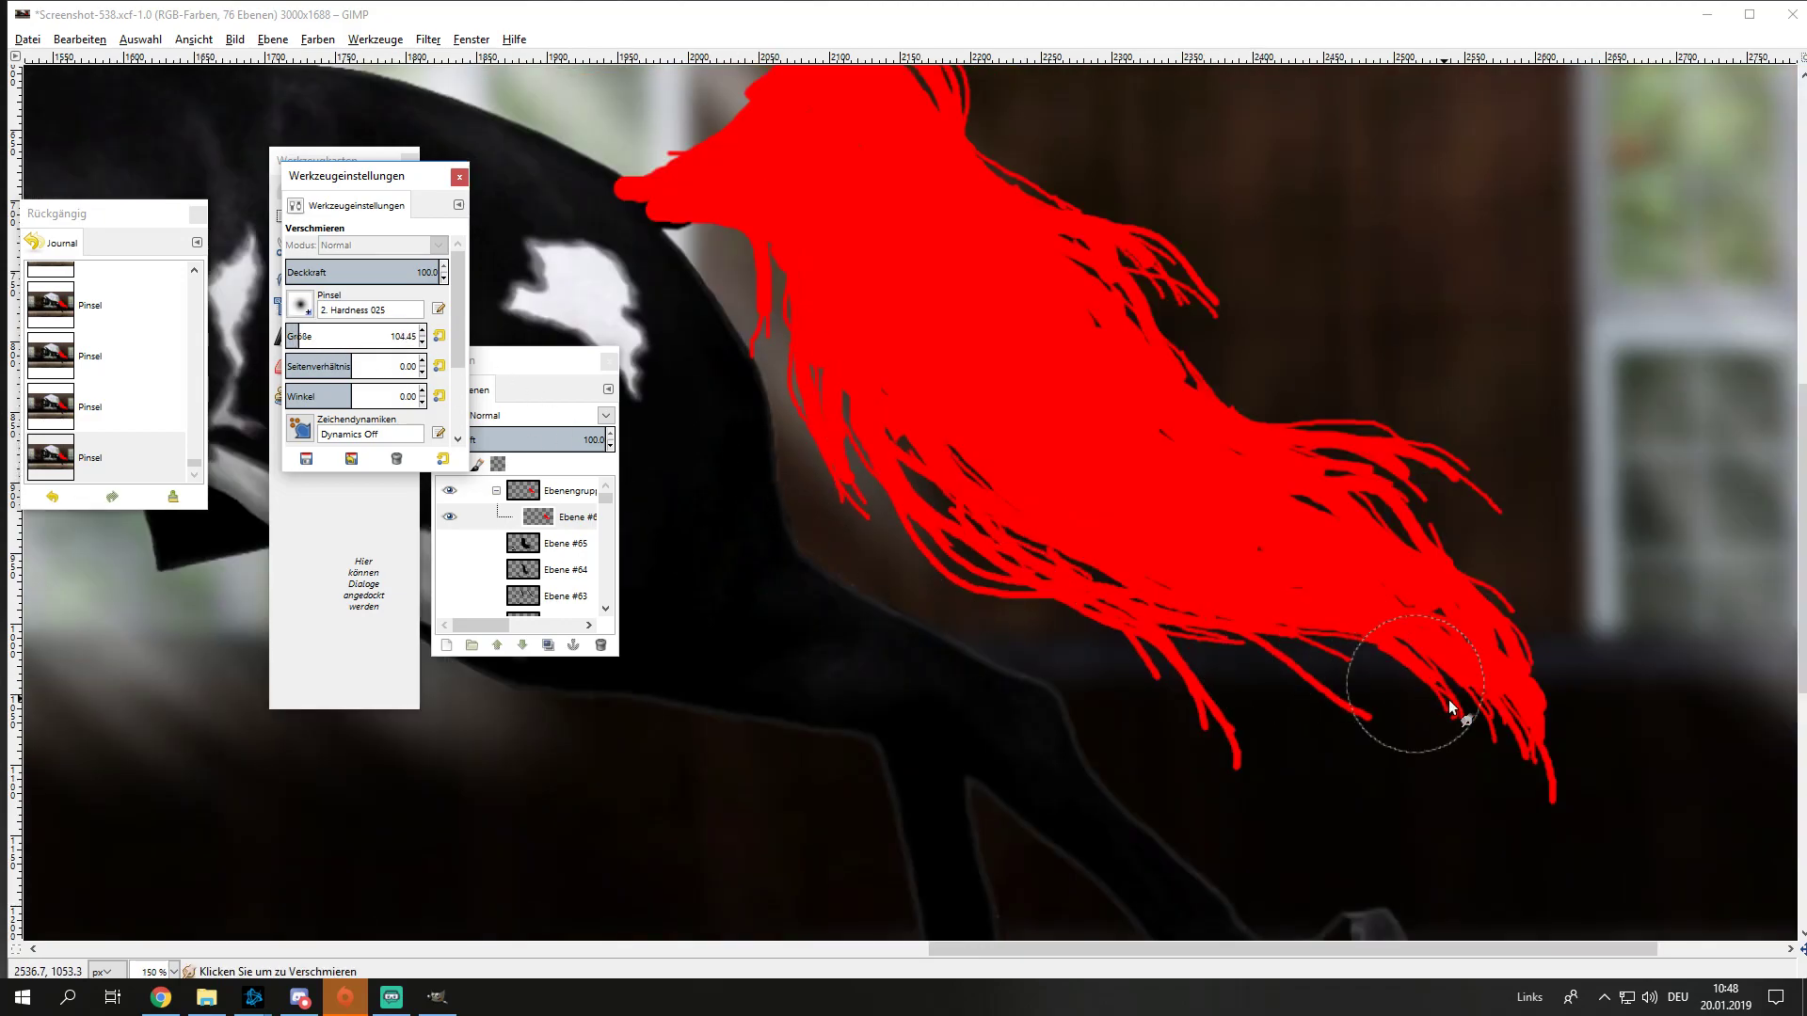
{"action": "scroll", "coordinate": [1529, 717], "scroll_direction": "up", "scroll_amount": 1}
{"action": "mouse_move", "coordinate": [1528, 713]}
{"action": "left_mouse_down"}
{"action": "mouse_move", "coordinate": [1548, 578]}
{"action": "mouse_move", "coordinate": [1420, 397]}
{"action": "mouse_move", "coordinate": [1532, 542]}
{"action": "mouse_move", "coordinate": [1426, 336]}
{"action": "left_mouse_up"}
{"action": "mouse_move", "coordinate": [1258, 303]}
{"action": "left_mouse_down"}
{"action": "mouse_move", "coordinate": [1362, 386]}
{"action": "mouse_move", "coordinate": [1154, 325]}
{"action": "mouse_move", "coordinate": [1427, 552]}
{"action": "mouse_move", "coordinate": [1015, 329]}
{"action": "mouse_move", "coordinate": [1020, 355]}
{"action": "mouse_move", "coordinate": [1149, 392]}
{"action": "mouse_move", "coordinate": [1355, 556]}
{"action": "mouse_move", "coordinate": [1011, 374]}
{"action": "left_mouse_up"}
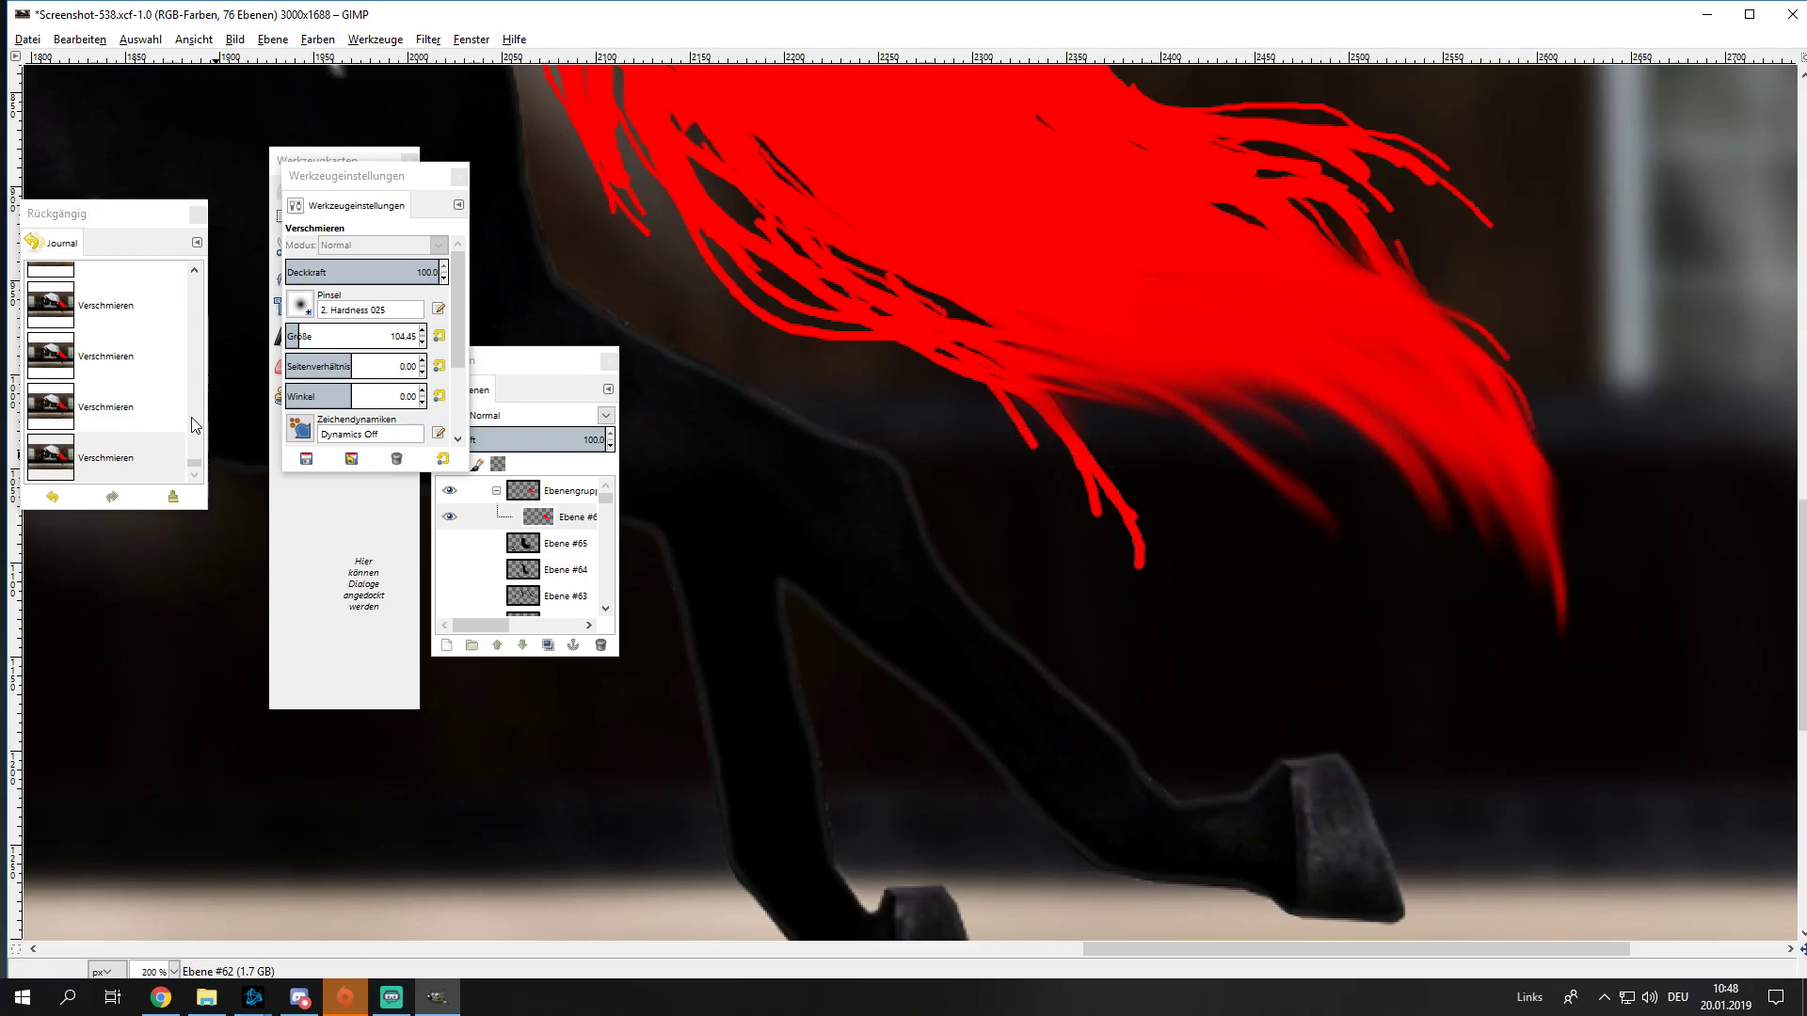
{"action": "left_click", "coordinate": [142, 405]}
{"action": "scroll", "coordinate": [142, 403], "scroll_direction": "up", "scroll_amount": 3}
{"action": "scroll", "coordinate": [137, 390], "scroll_direction": "down", "scroll_amount": 1}
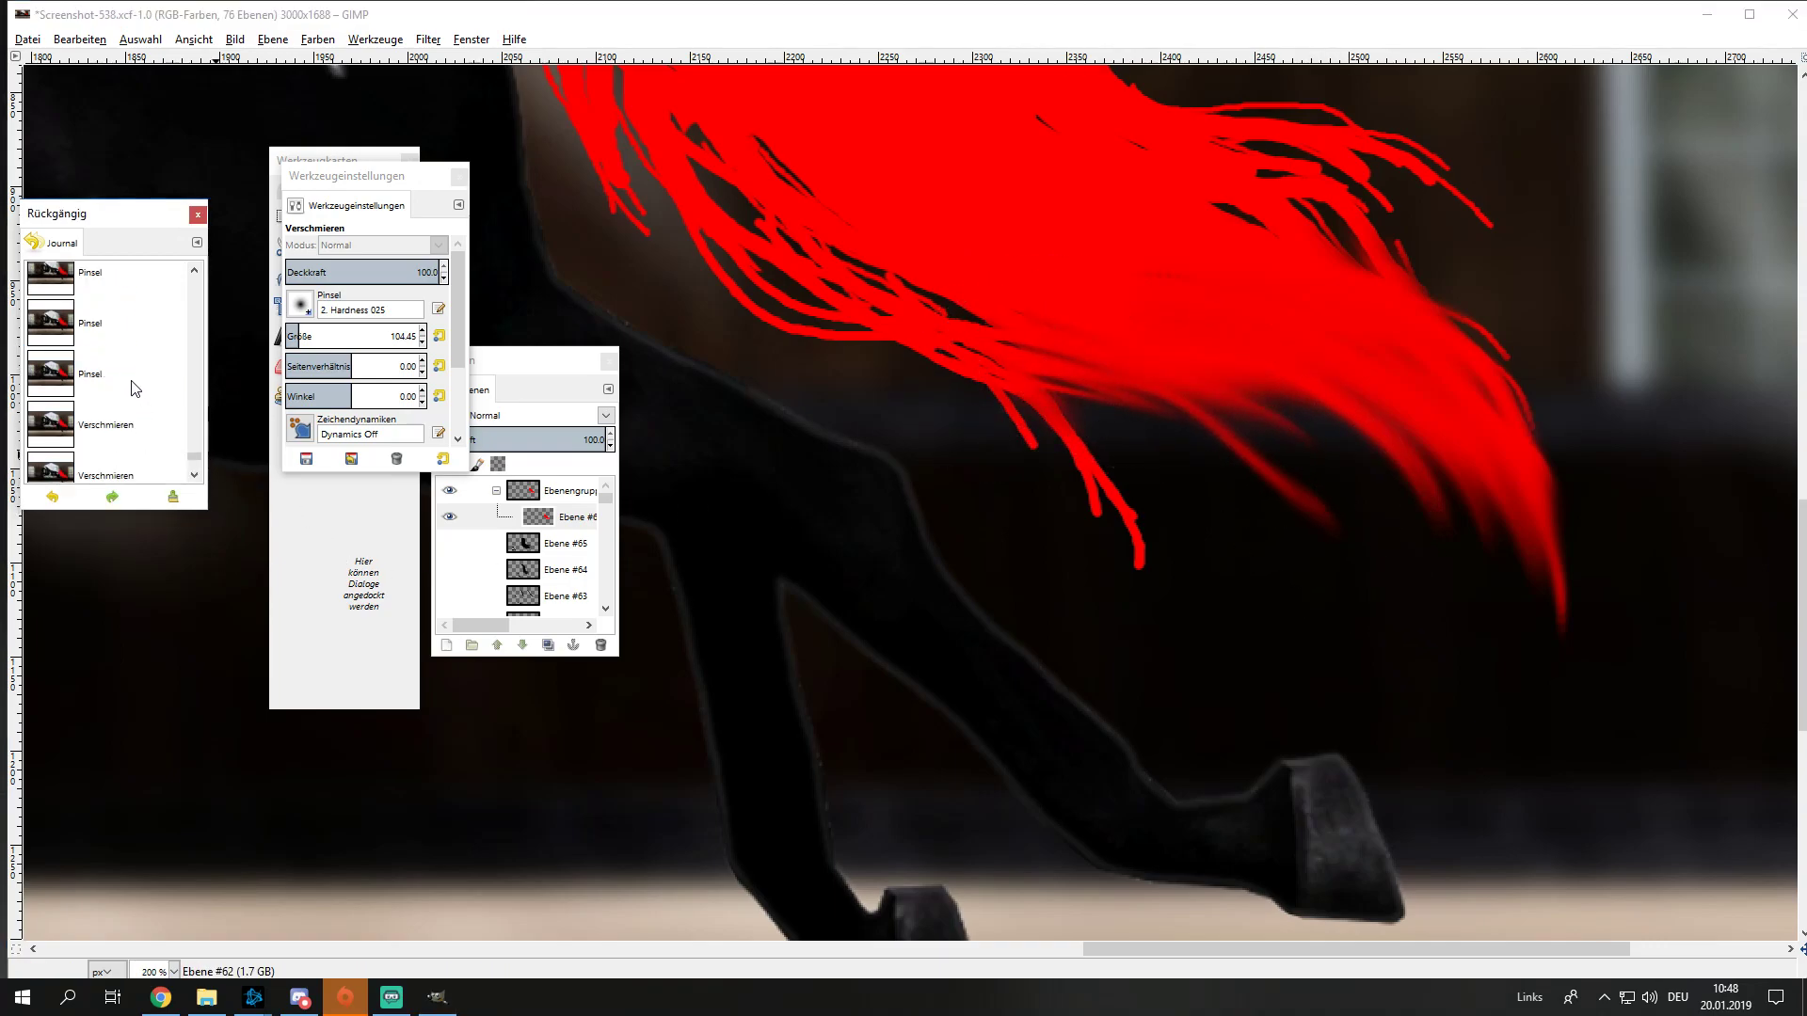
{"action": "left_click", "coordinate": [103, 287]}
Step: Lock the tail layer's alpha channel and set the foreground colour to black
{"action": "left_click", "coordinate": [553, 405]}
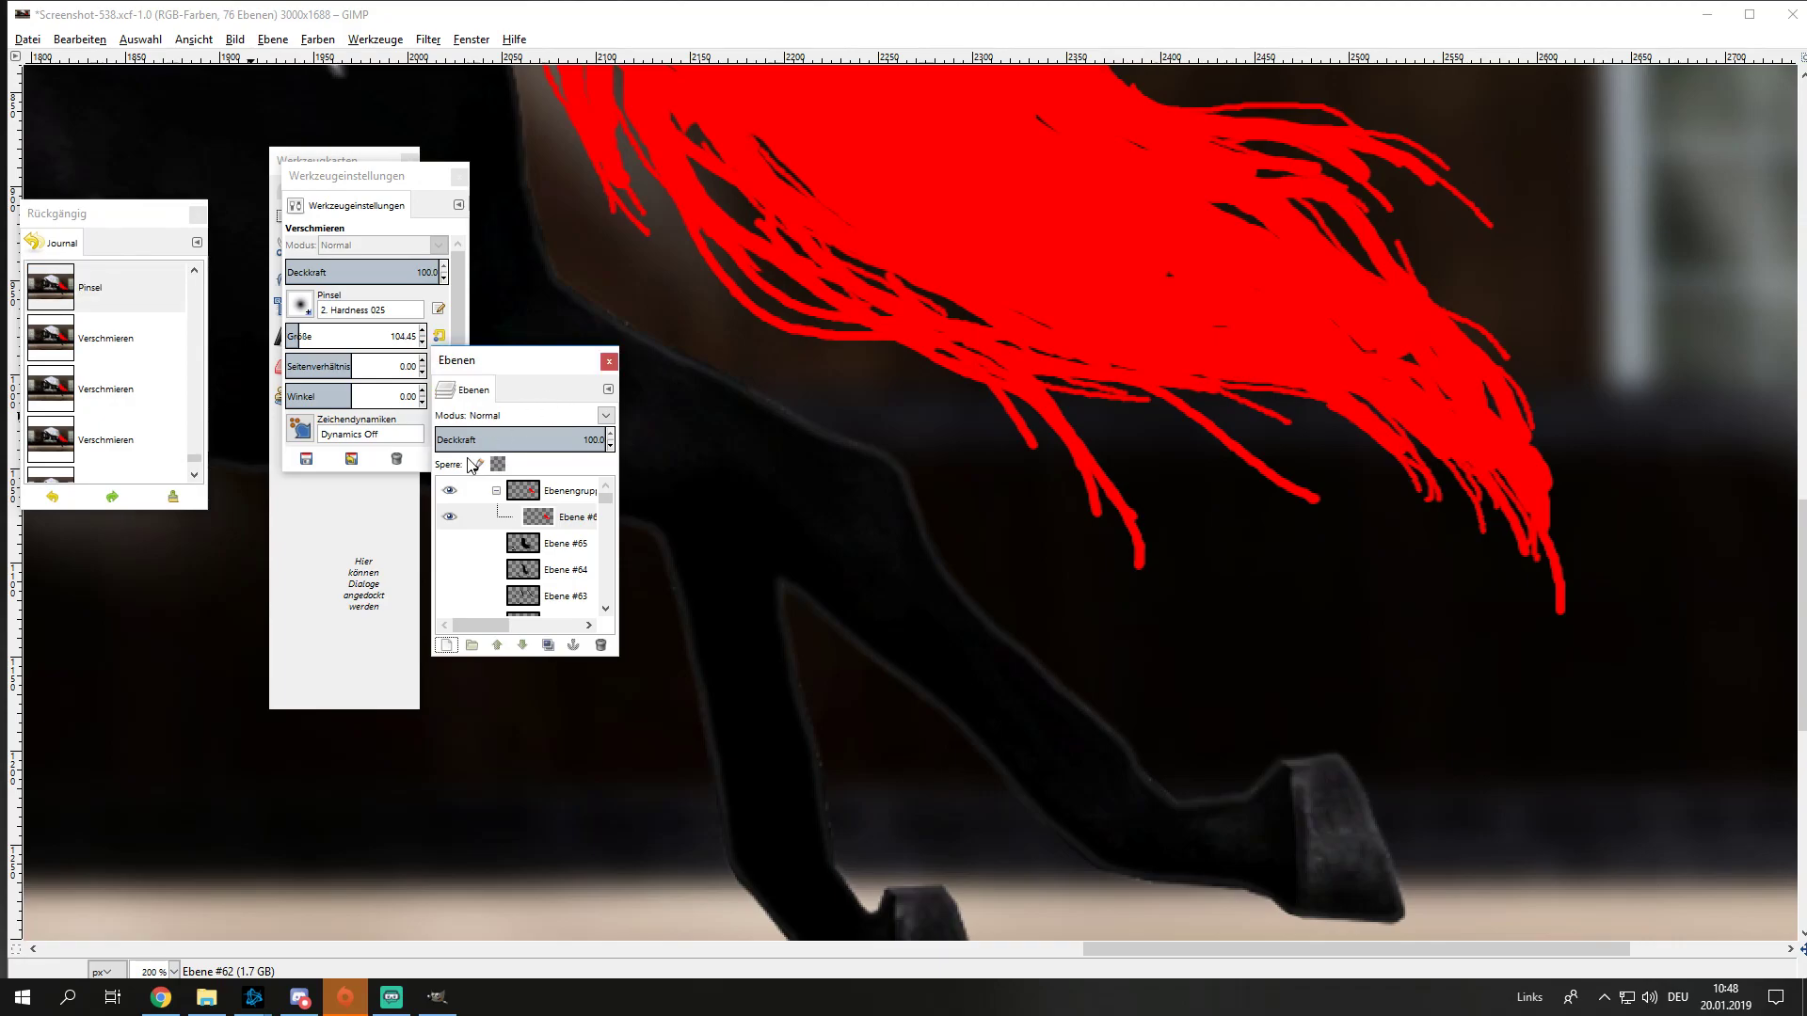
{"action": "left_click", "coordinate": [498, 465]}
{"action": "left_click", "coordinate": [335, 430]}
{"action": "left_click", "coordinate": [524, 717]}
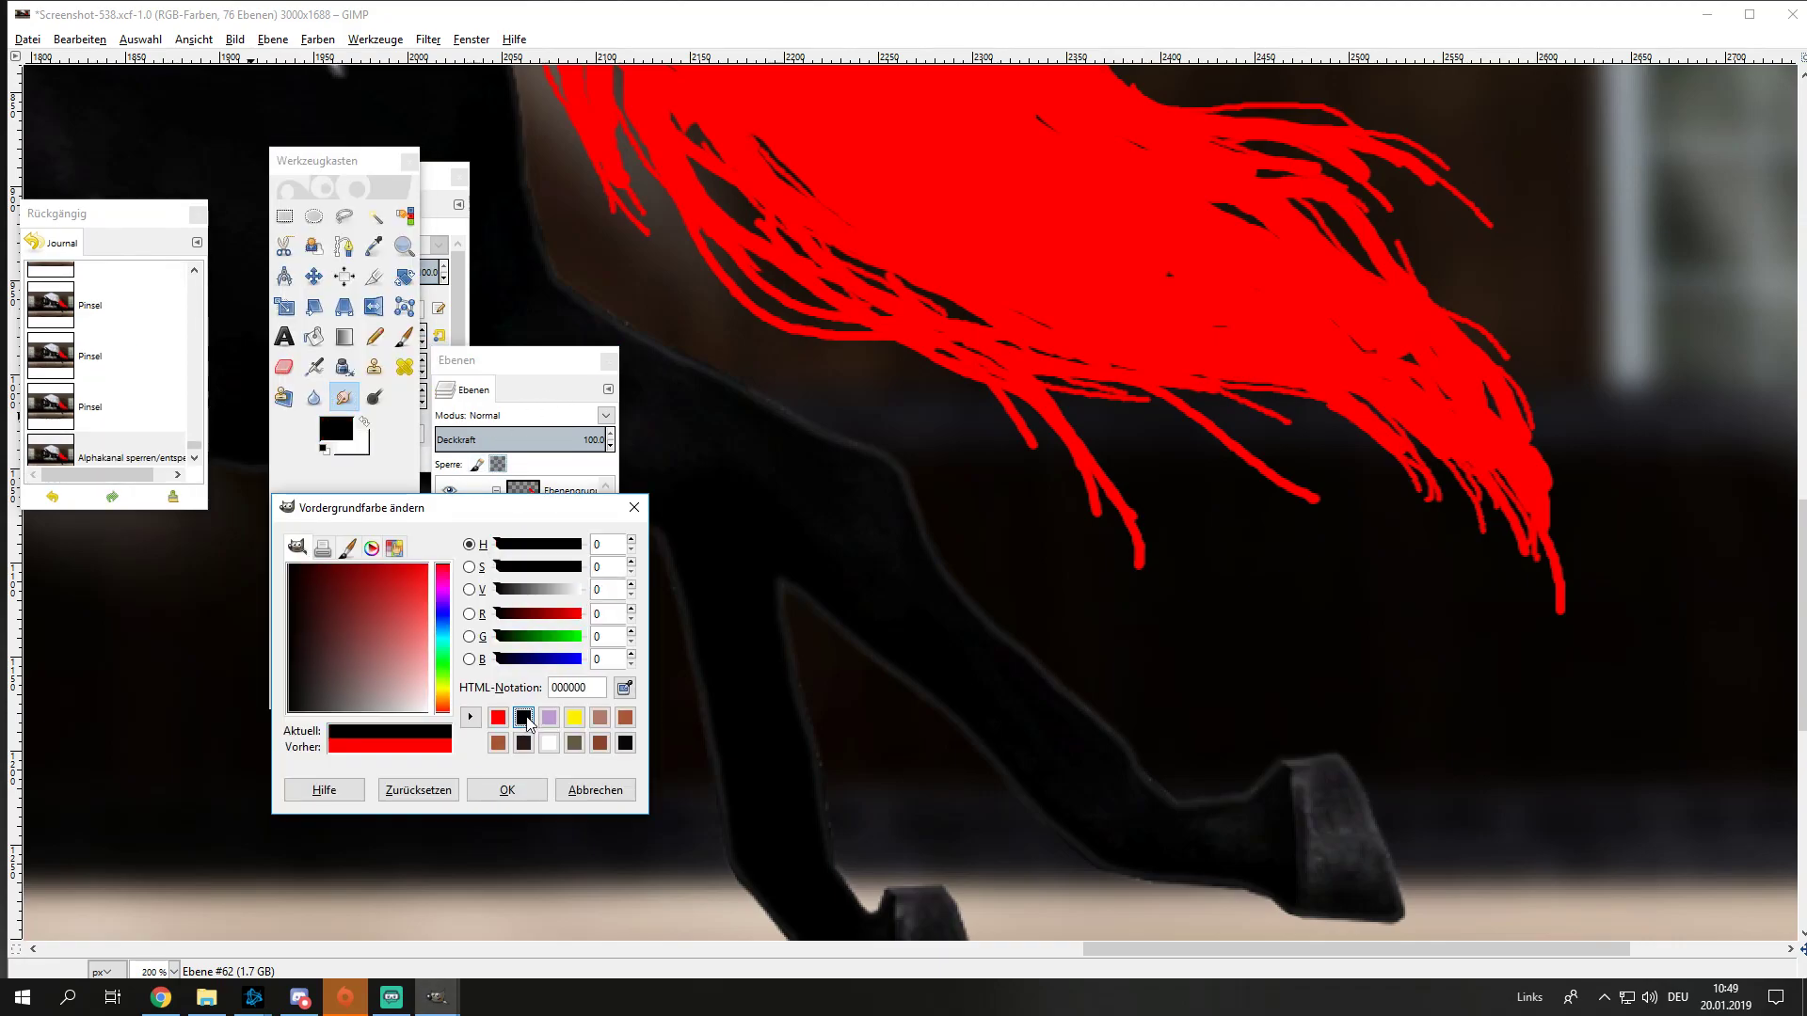
{"action": "left_click", "coordinate": [486, 800]}
Step: Paint black over the red tail strands with the Paintbrush, undoing a stray smudge
{"action": "scroll", "coordinate": [1036, 541], "scroll_direction": "down", "scroll_amount": 1}
{"action": "left_click_drag", "start_coordinate": [1012, 527], "coordinate": [1070, 545]}
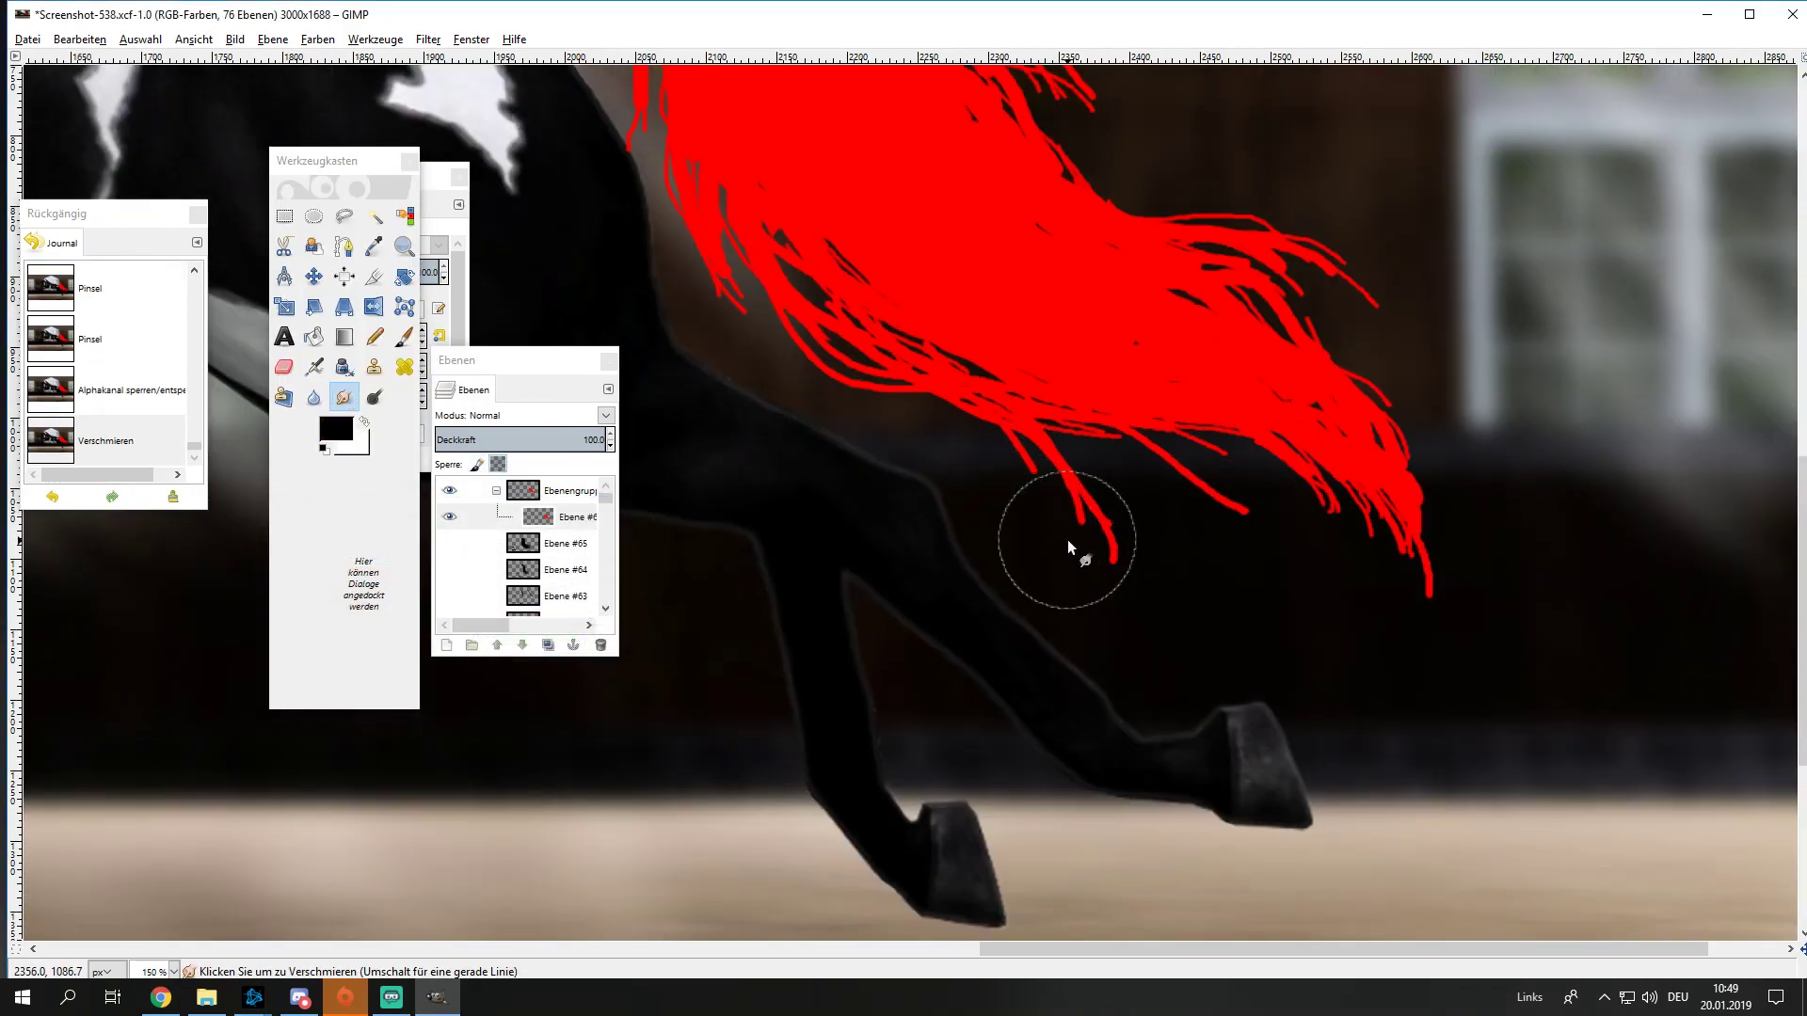
{"action": "key", "text": "ctrl+z"}
{"action": "left_click", "coordinate": [403, 336]}
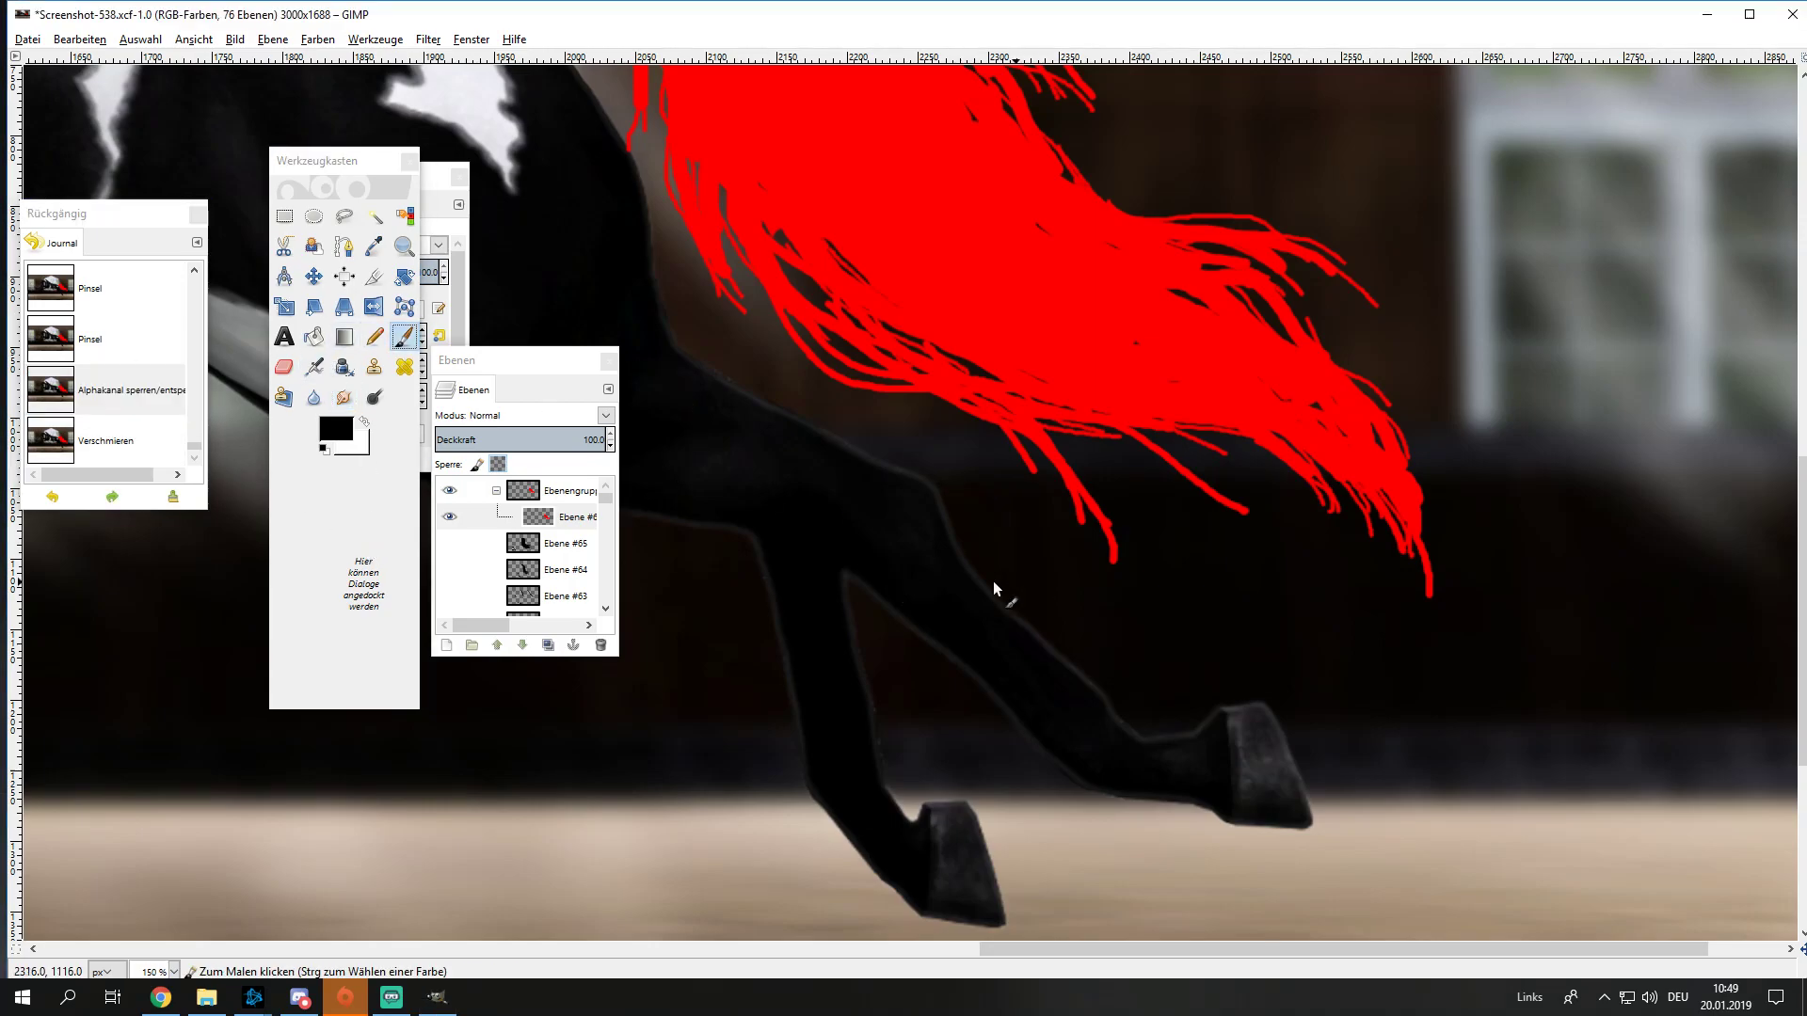
{"action": "left_click_drag", "start_coordinate": [1230, 625], "coordinate": [832, 312]}
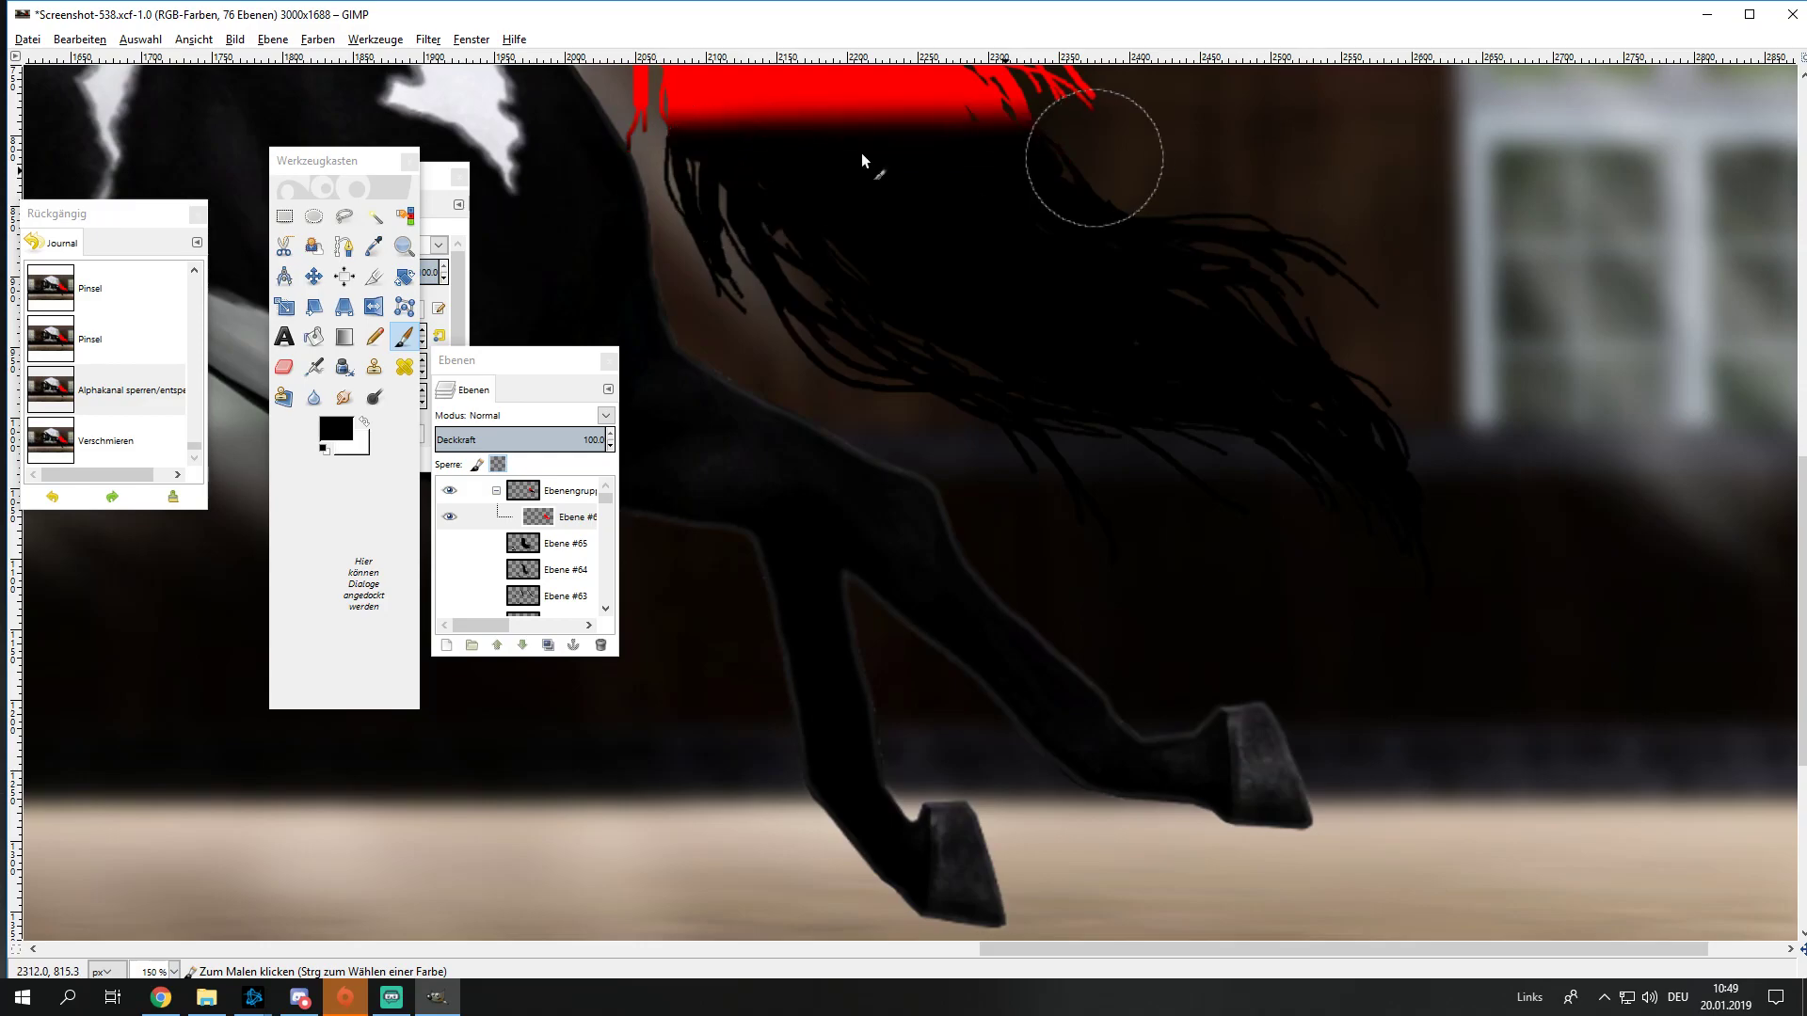
{"action": "left_click_drag", "start_coordinate": [832, 312], "coordinate": [867, 161]}
{"action": "left_click_drag", "start_coordinate": [602, 235], "coordinate": [579, 200]}
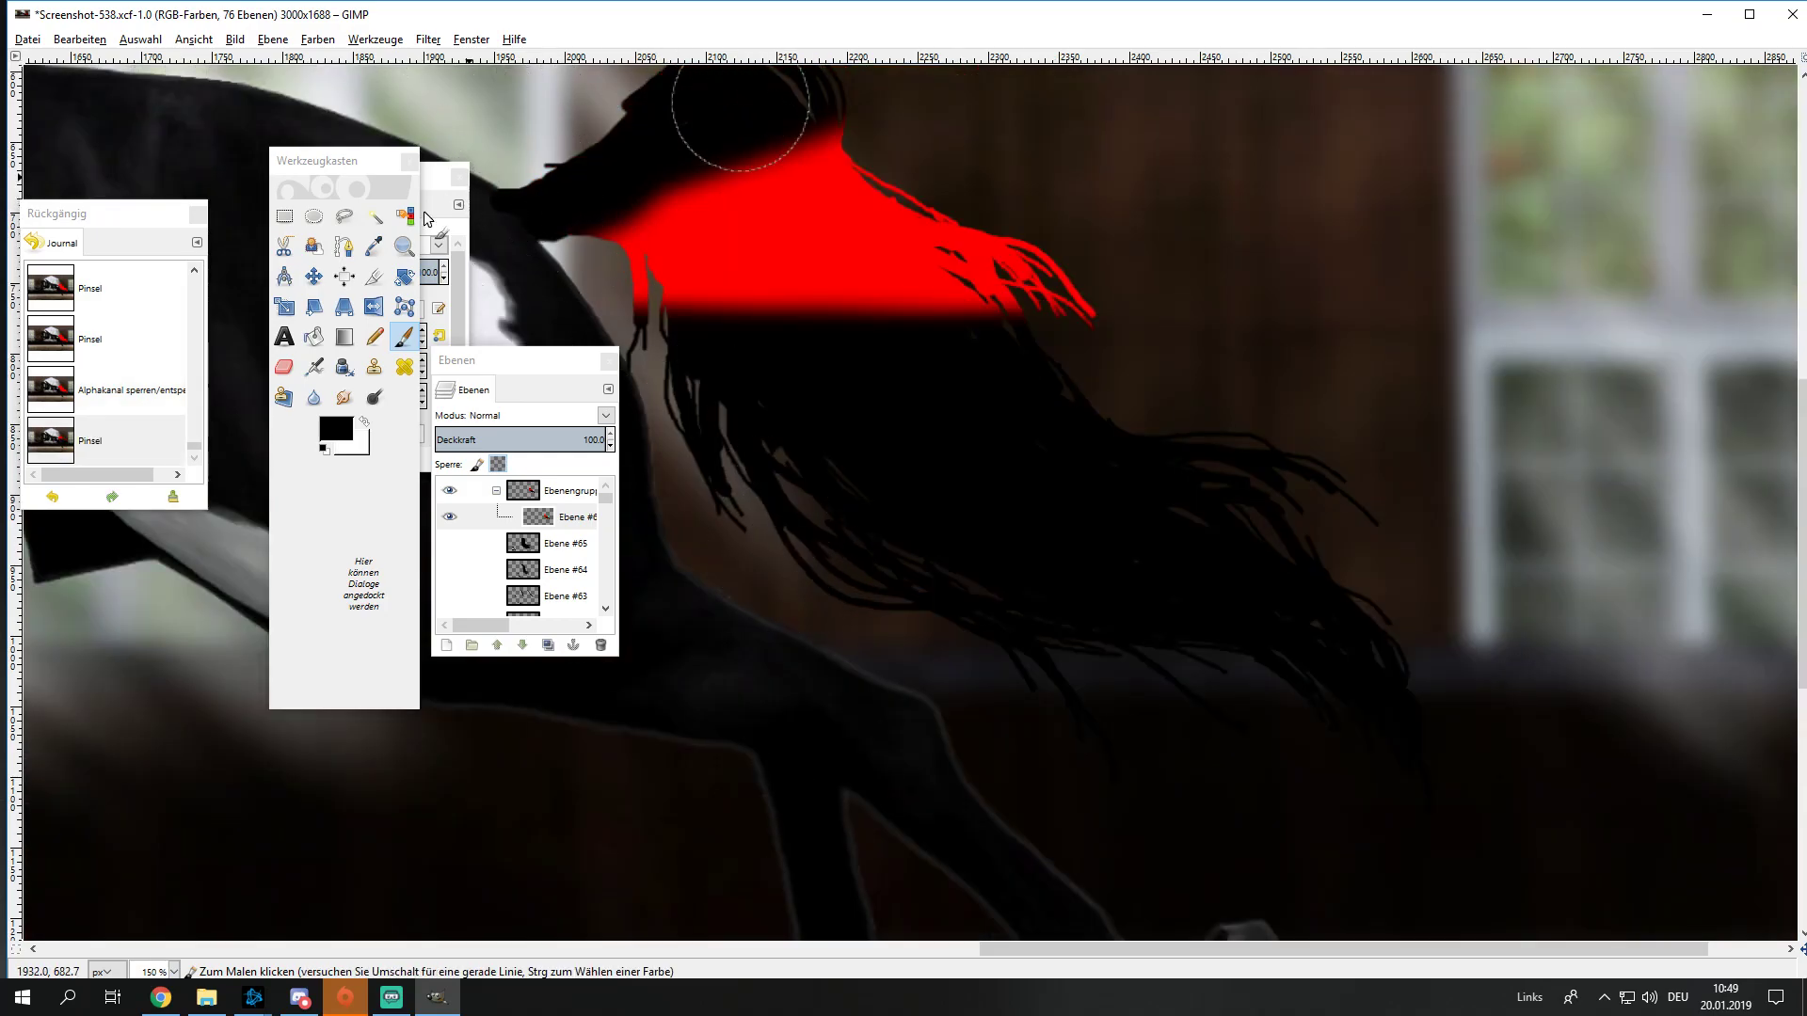
{"action": "mouse_move", "coordinate": [850, 174]}
{"action": "left_mouse_down"}
{"action": "mouse_move", "coordinate": [827, 323]}
{"action": "mouse_move", "coordinate": [686, 302]}
{"action": "left_mouse_up"}
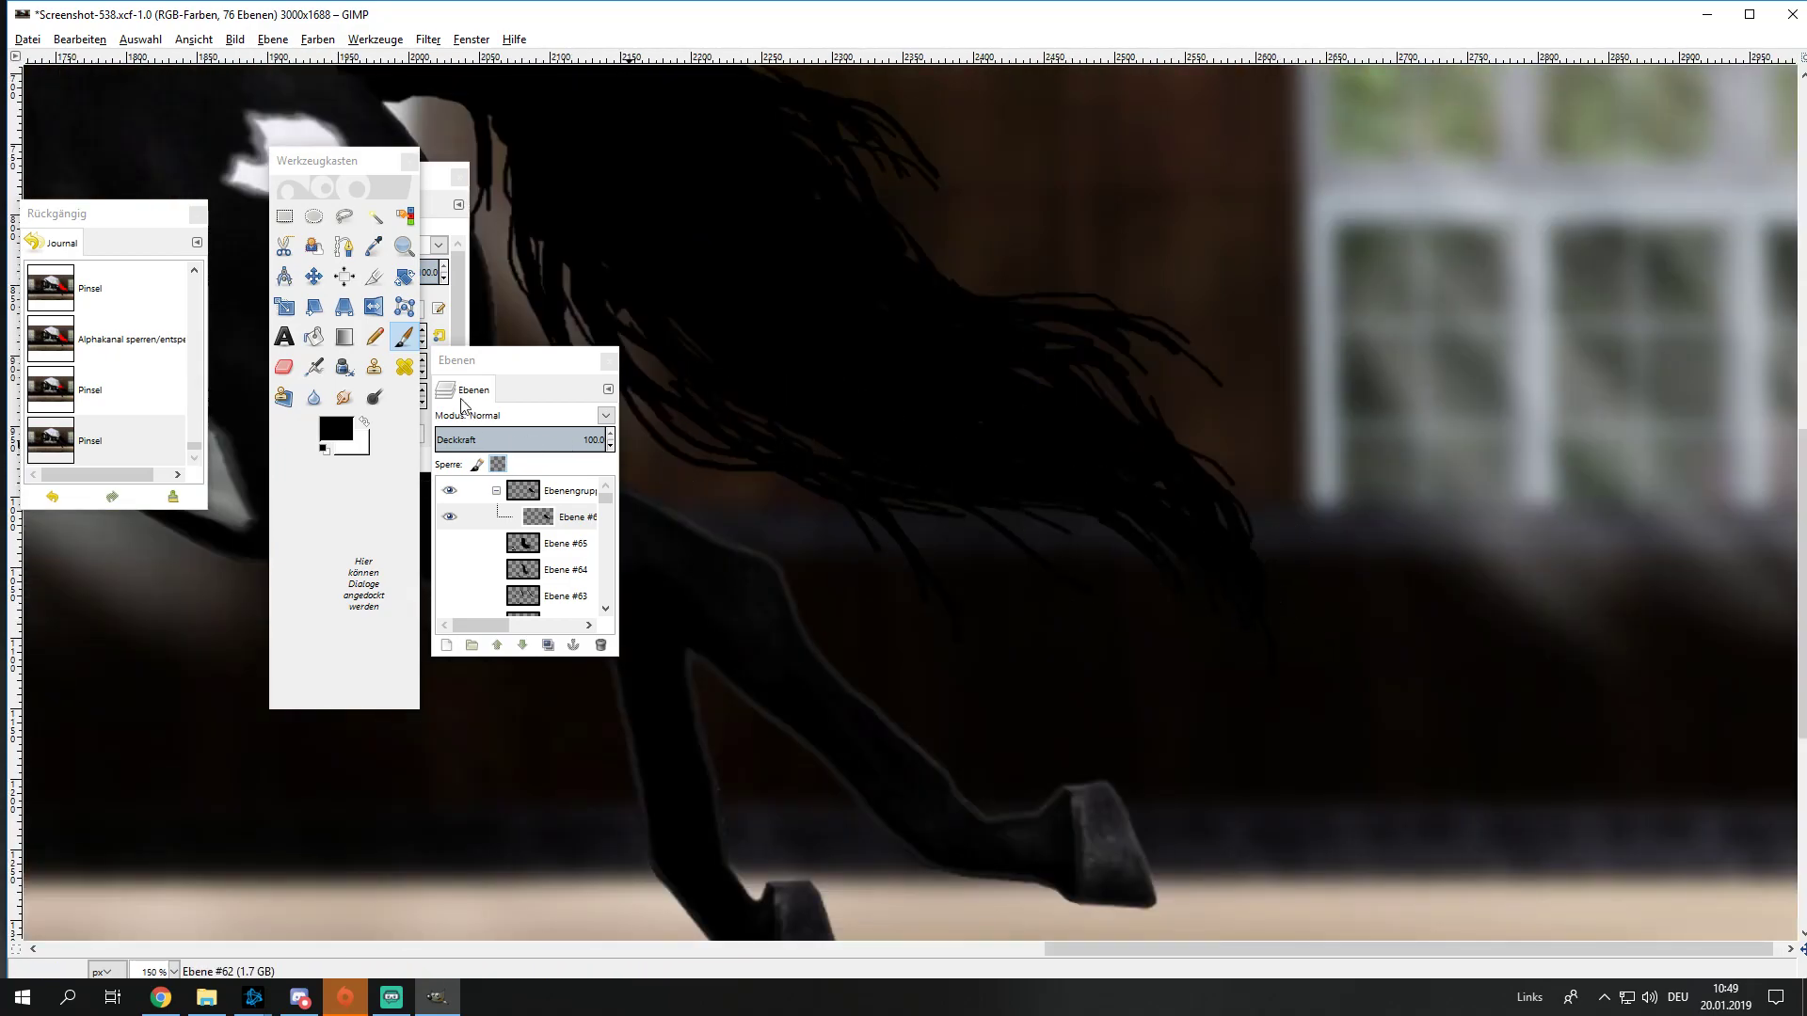
Step: Smudge the lower tail hair strands together toward the tail's centre
{"action": "double_click", "coordinate": [338, 400]}
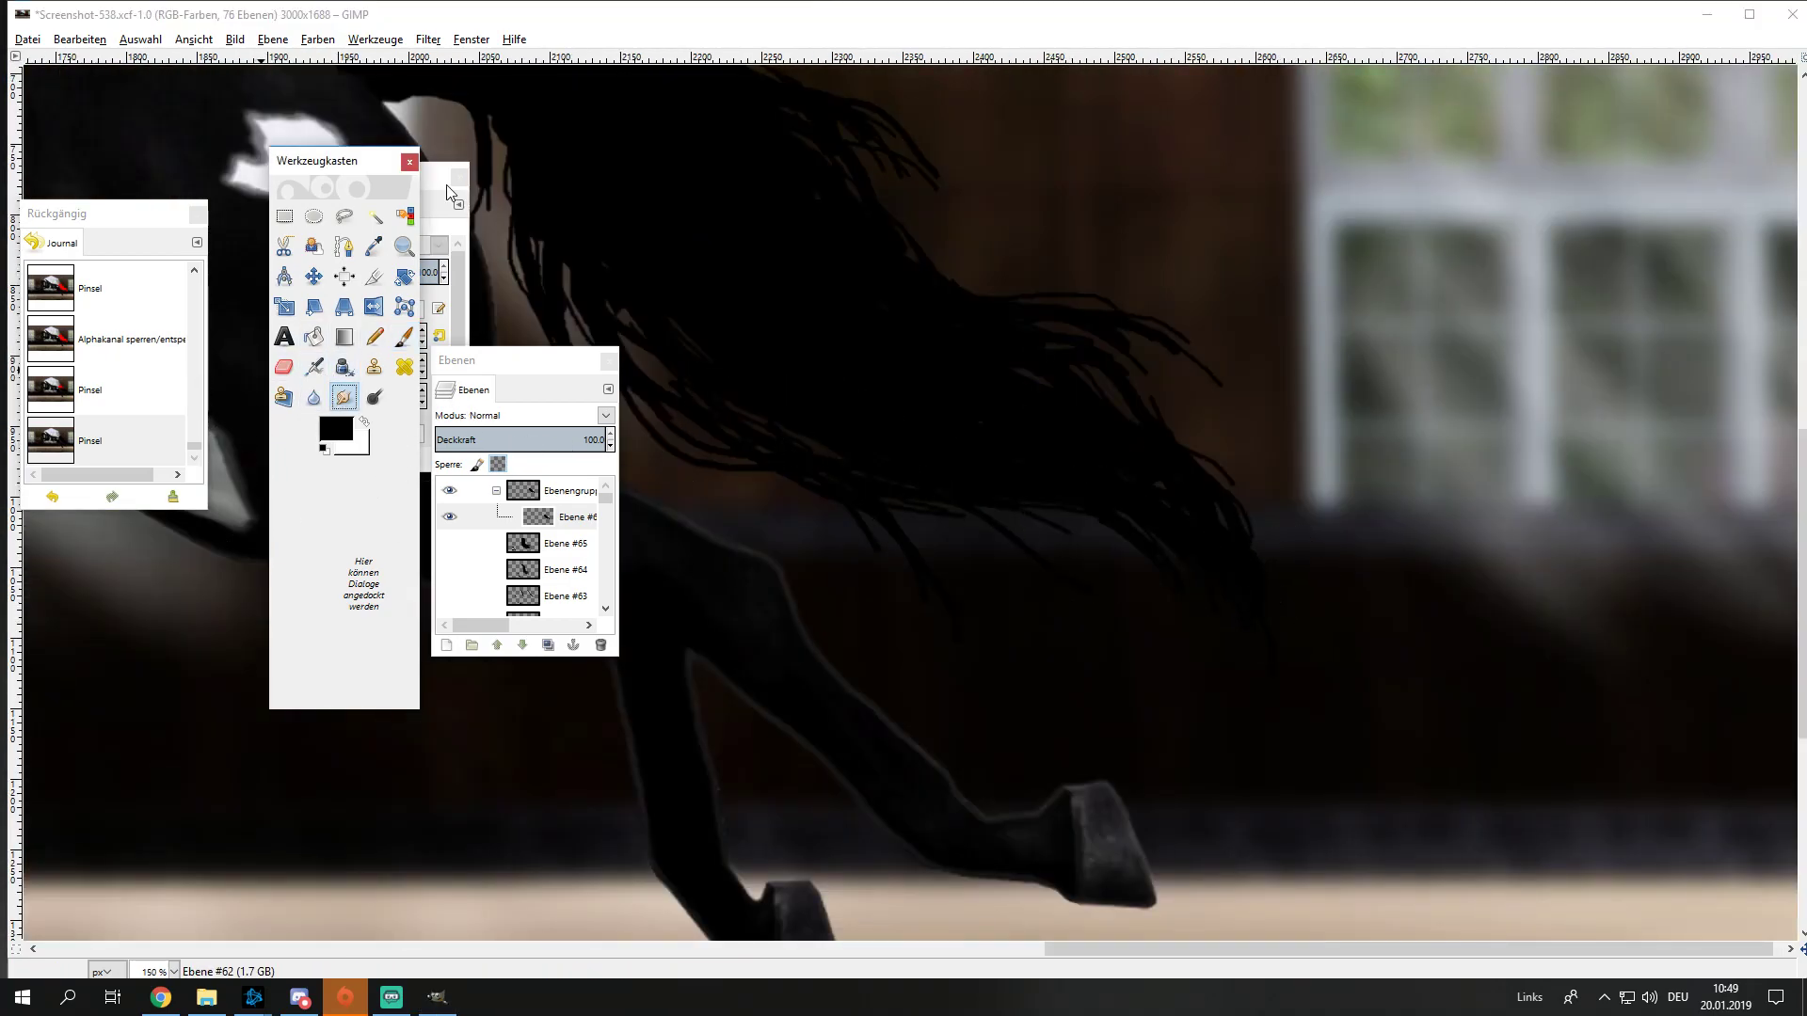
{"action": "left_click_drag", "start_coordinate": [1050, 463], "coordinate": [1237, 638]}
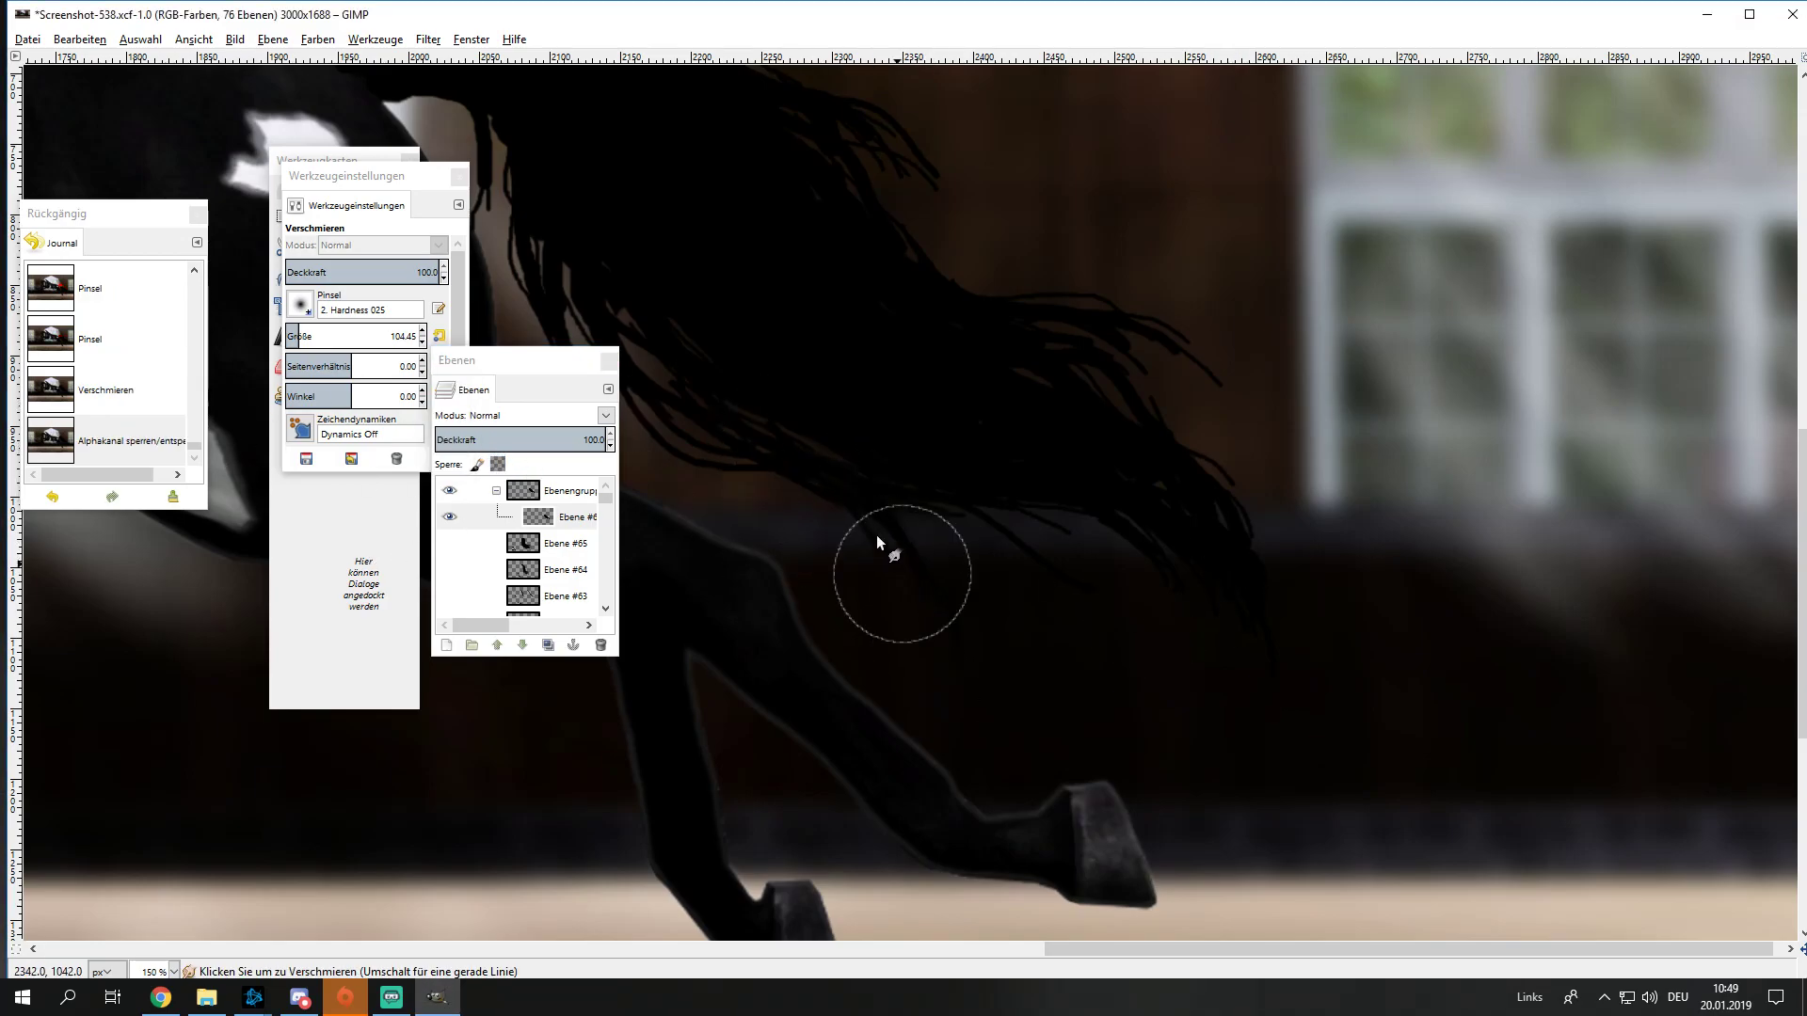
{"action": "left_click_drag", "start_coordinate": [923, 499], "coordinate": [1069, 593]}
{"action": "left_click_drag", "start_coordinate": [1037, 478], "coordinate": [1197, 589]}
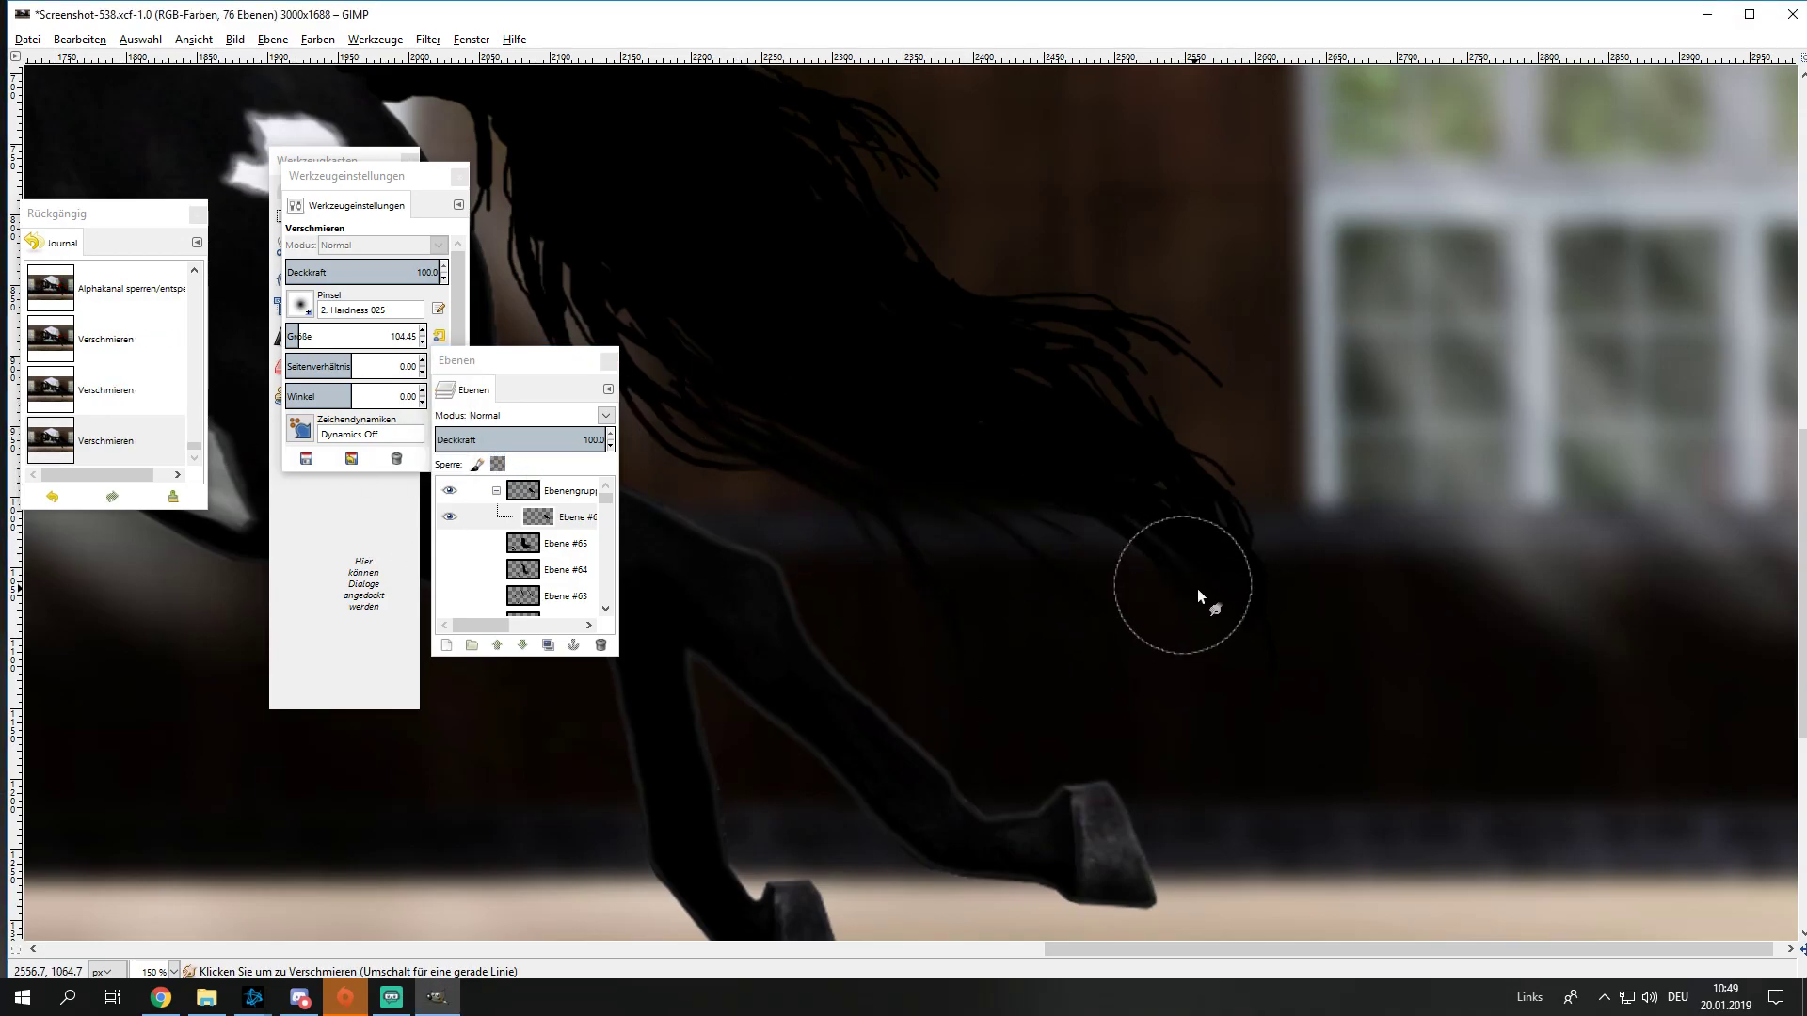
{"action": "scroll", "coordinate": [1197, 589], "scroll_direction": "up", "scroll_amount": 2, "text": "ctrl"}
{"action": "left_click_drag", "start_coordinate": [941, 285], "coordinate": [1330, 606]}
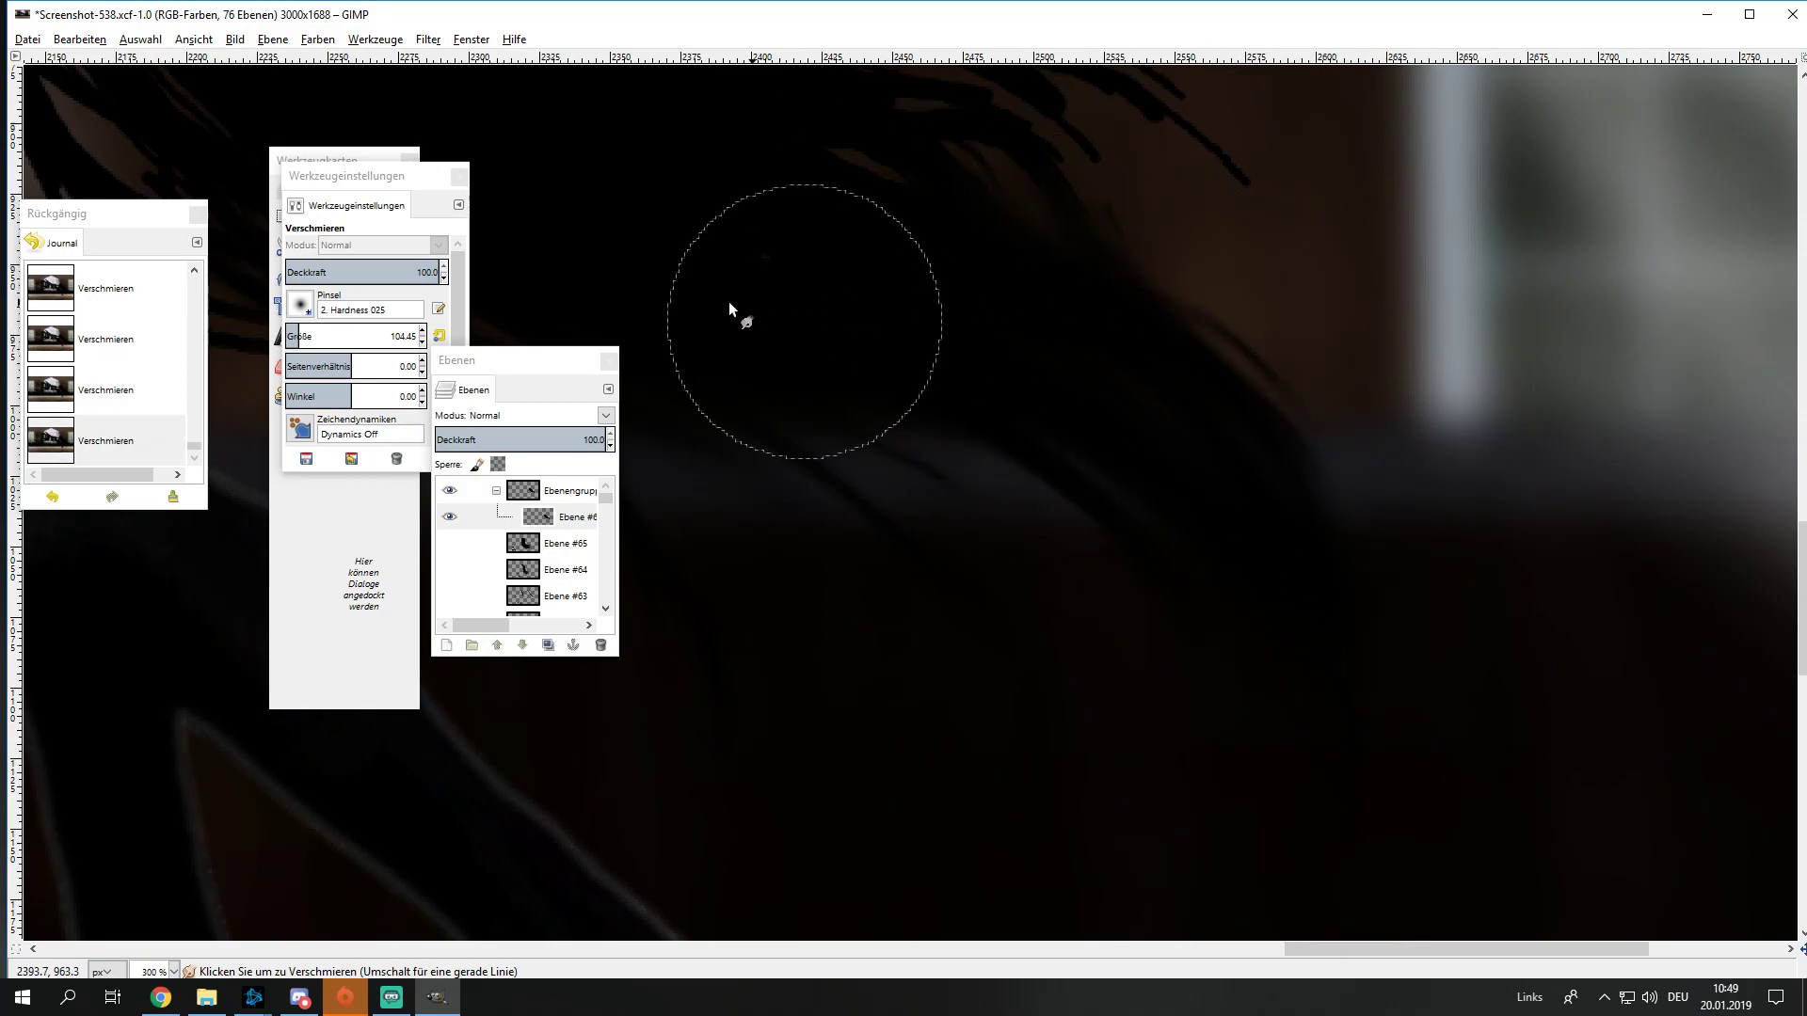
{"action": "left_click_drag", "start_coordinate": [728, 302], "coordinate": [1032, 623]}
{"action": "scroll", "coordinate": [1030, 618], "scroll_direction": "down", "scroll_amount": 2, "text": "ctrl"}
{"action": "scroll", "coordinate": [958, 548], "scroll_direction": "up", "scroll_amount": 1, "text": "ctrl"}
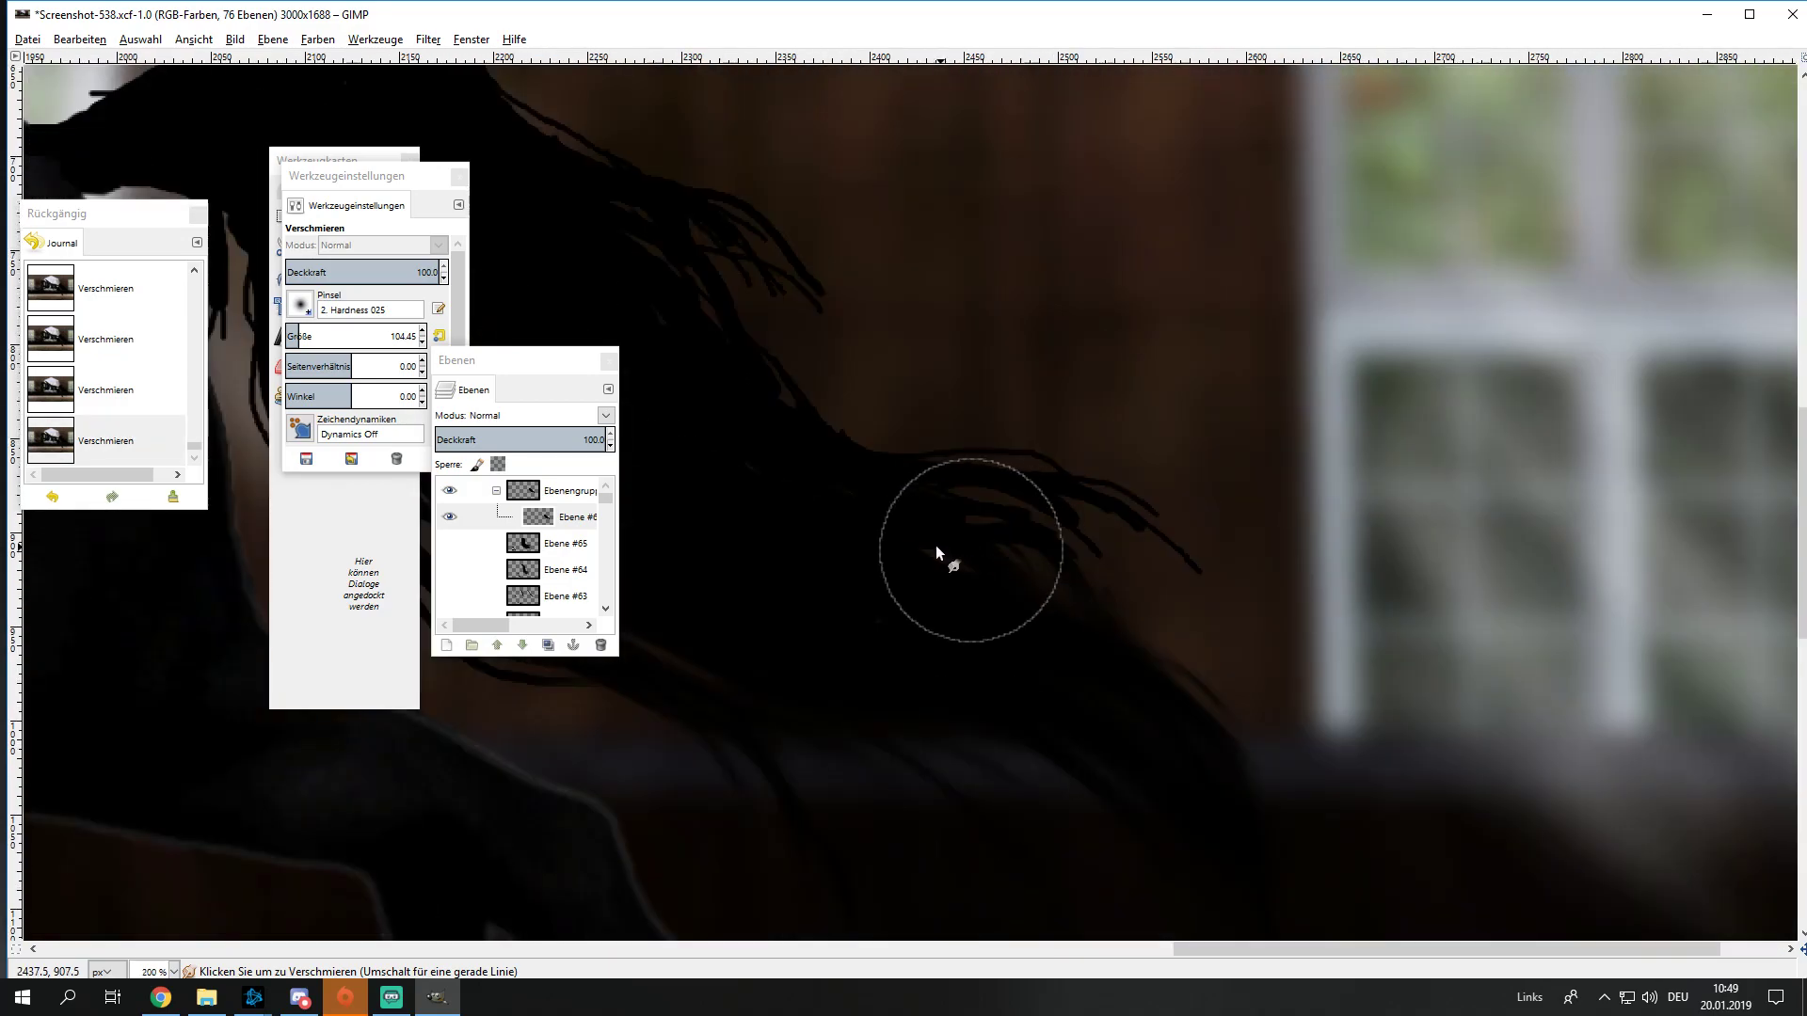
Step: Blend the remaining strands along the tail edge and smooth the tail root's upper outline
{"action": "left_click_drag", "start_coordinate": [1028, 484], "coordinate": [875, 477]}
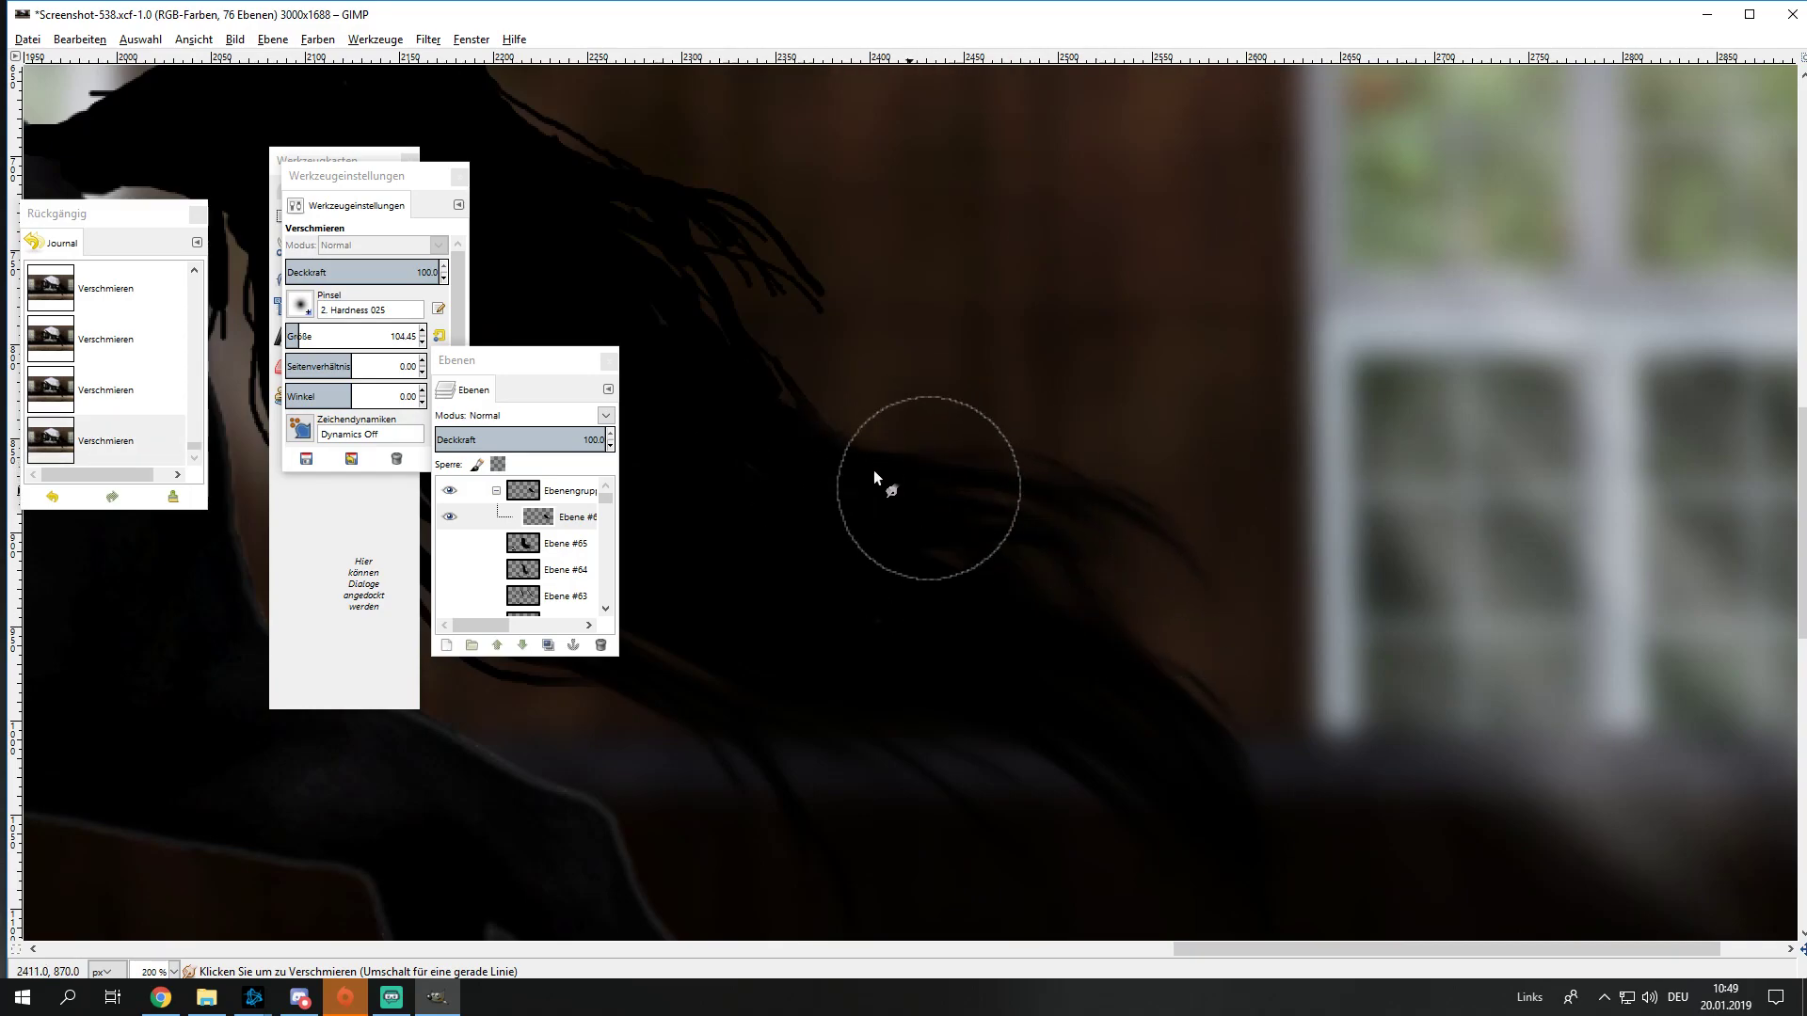
{"action": "scroll", "coordinate": [817, 457], "scroll_direction": "down", "scroll_amount": 3, "text": "ctrl"}
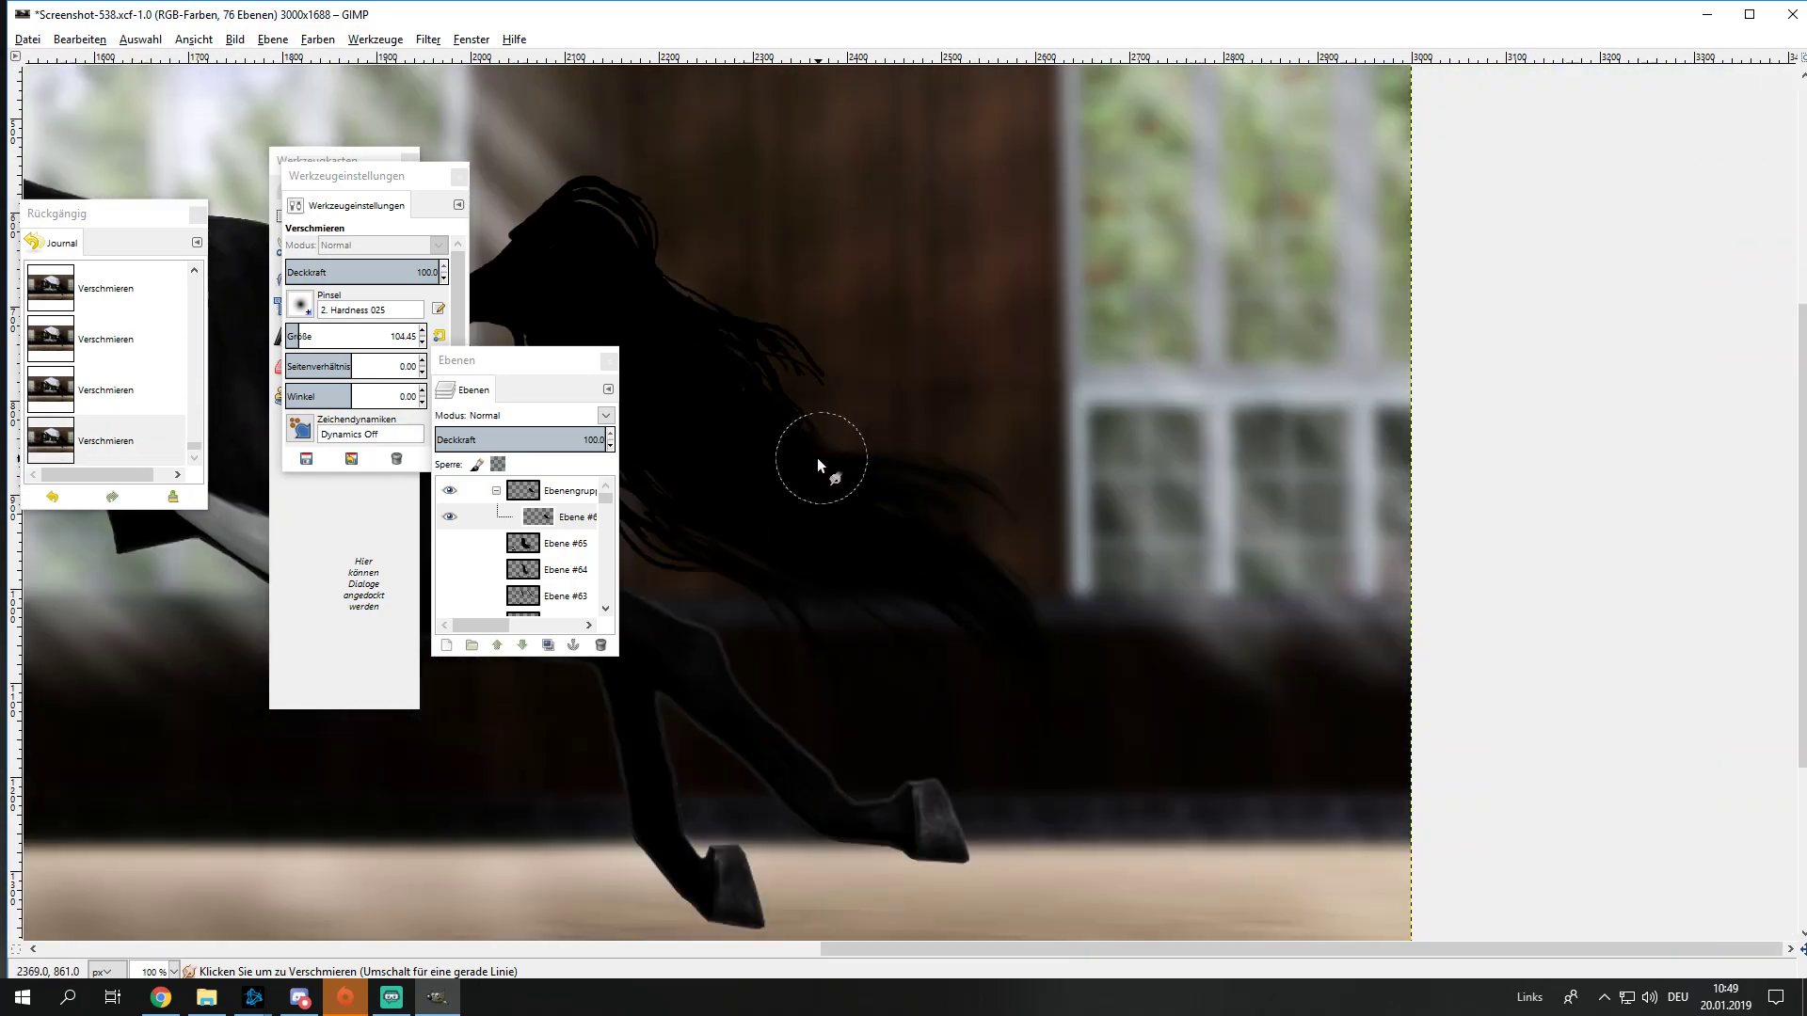
{"action": "scroll", "coordinate": [706, 533], "scroll_direction": "up", "scroll_amount": 3, "text": "ctrl"}
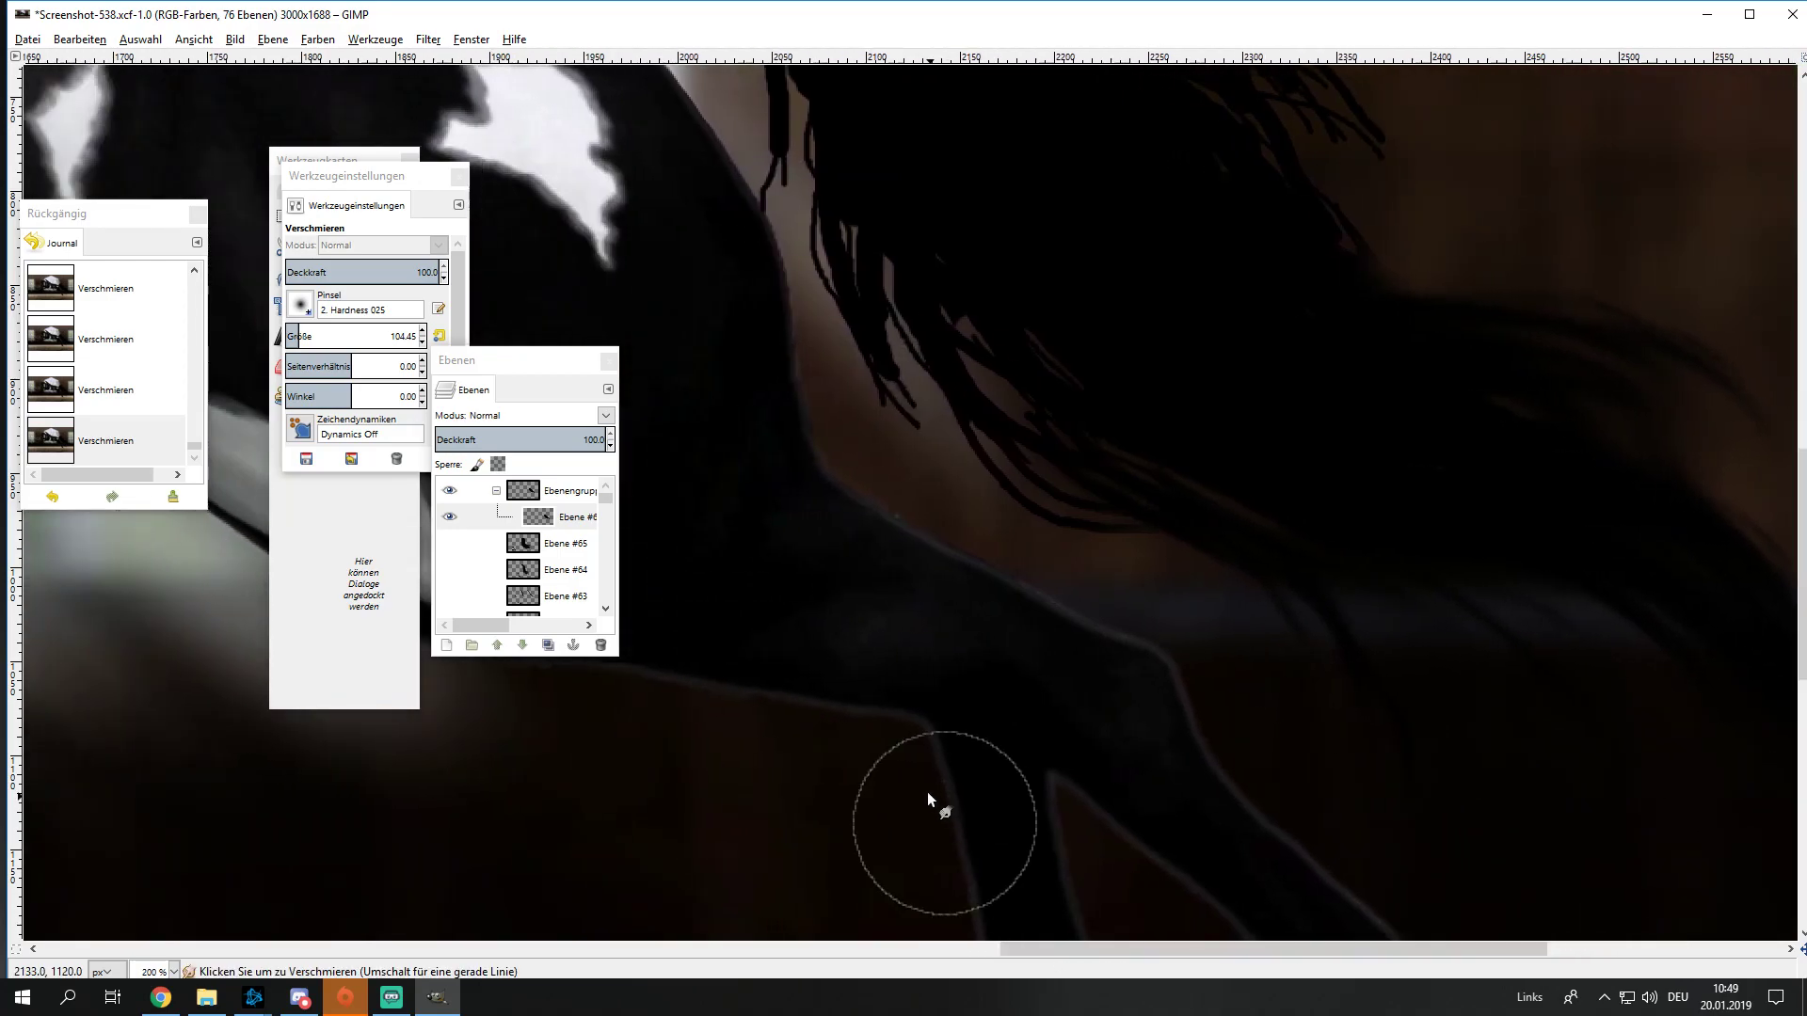
{"action": "scroll", "coordinate": [928, 793], "scroll_direction": "up", "scroll_amount": 2}
{"action": "mouse_move", "coordinate": [830, 364]}
{"action": "left_mouse_down"}
{"action": "mouse_move", "coordinate": [871, 399]}
{"action": "mouse_move", "coordinate": [920, 658]}
{"action": "mouse_move", "coordinate": [887, 408]}
{"action": "mouse_move", "coordinate": [979, 664]}
{"action": "mouse_move", "coordinate": [1188, 694]}
{"action": "mouse_move", "coordinate": [979, 503]}
{"action": "mouse_move", "coordinate": [1244, 679]}
{"action": "left_mouse_up"}
{"action": "mouse_move", "coordinate": [824, 398]}
{"action": "left_mouse_down"}
{"action": "mouse_move", "coordinate": [753, 384]}
{"action": "mouse_move", "coordinate": [678, 240]}
{"action": "left_mouse_up"}
{"action": "scroll", "coordinate": [730, 369], "scroll_direction": "up", "scroll_amount": 4}
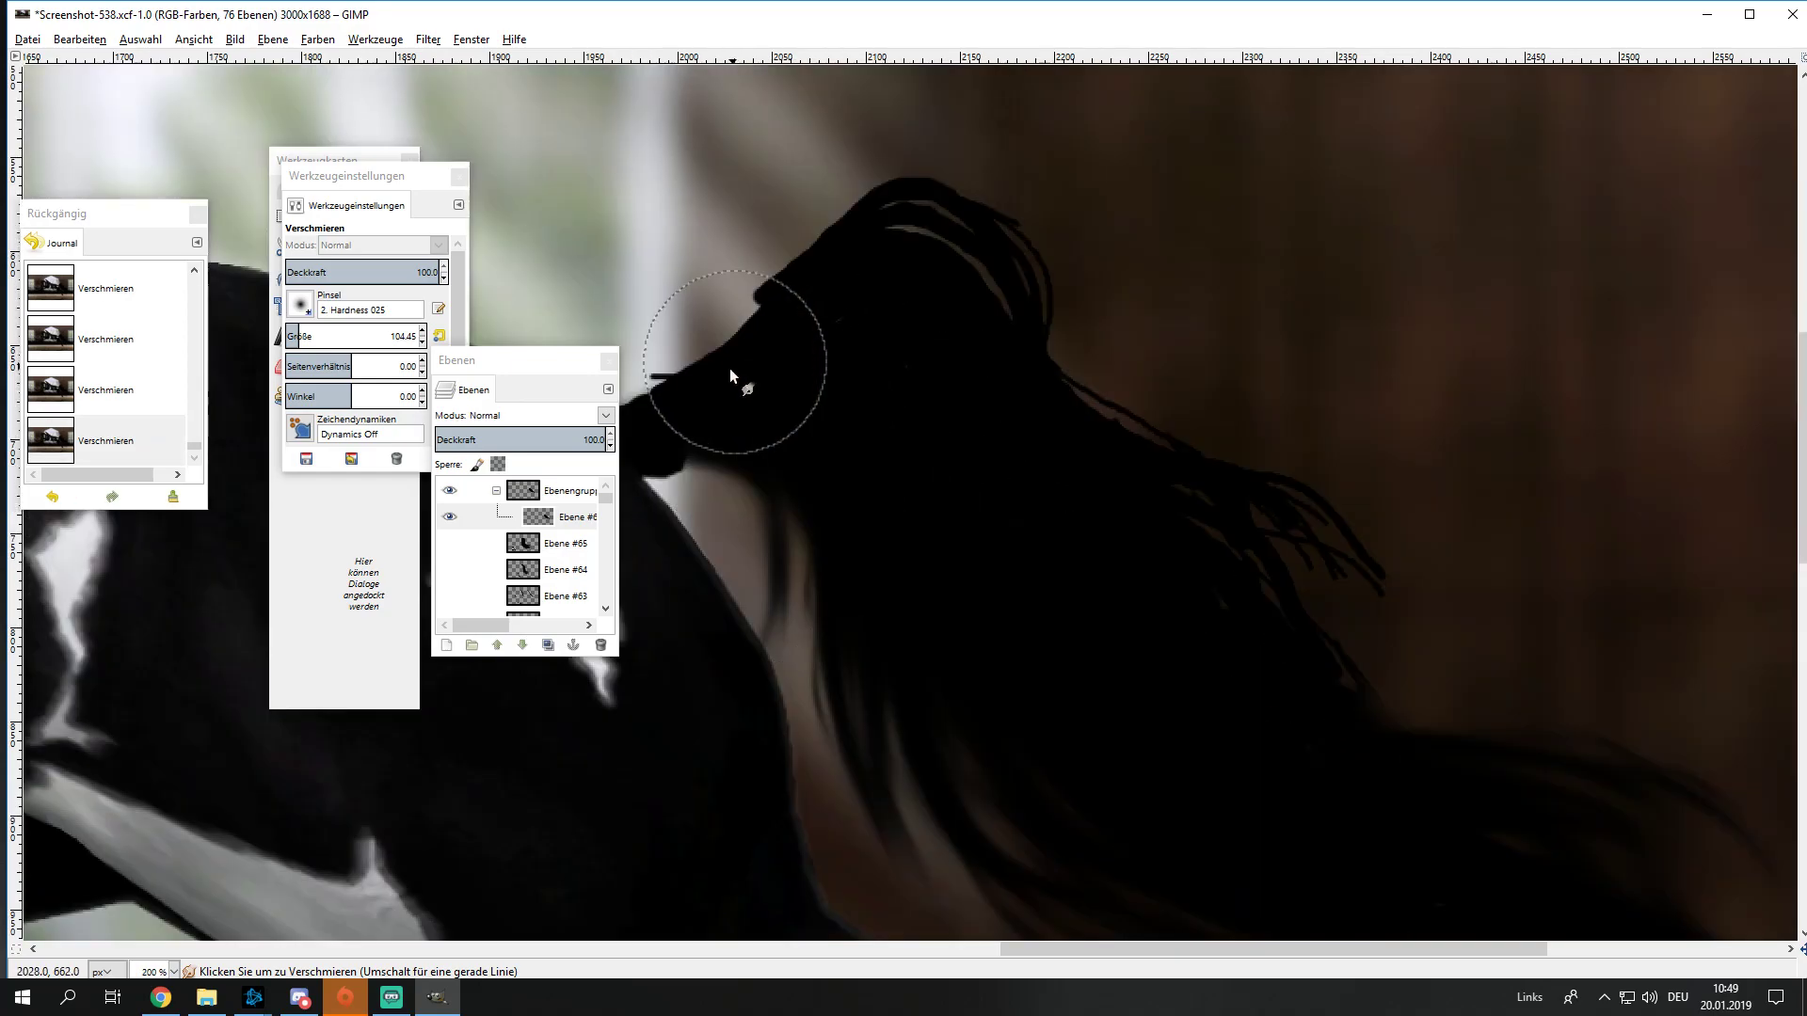
{"action": "mouse_move", "coordinate": [757, 356]}
{"action": "left_mouse_down"}
{"action": "mouse_move", "coordinate": [805, 275]}
{"action": "mouse_move", "coordinate": [748, 318]}
{"action": "mouse_move", "coordinate": [711, 305]}
{"action": "mouse_move", "coordinate": [659, 347]}
{"action": "mouse_move", "coordinate": [890, 224]}
{"action": "mouse_move", "coordinate": [1129, 416]}
{"action": "mouse_move", "coordinate": [1274, 459]}
{"action": "mouse_move", "coordinate": [1008, 378]}
{"action": "mouse_move", "coordinate": [1077, 451]}
{"action": "mouse_move", "coordinate": [1271, 484]}
{"action": "mouse_move", "coordinate": [1166, 468]}
{"action": "mouse_move", "coordinate": [1345, 672]}
{"action": "mouse_move", "coordinate": [1333, 712]}
{"action": "mouse_move", "coordinate": [1210, 540]}
{"action": "mouse_move", "coordinate": [966, 304]}
{"action": "left_mouse_up"}
{"action": "scroll", "coordinate": [1131, 460], "scroll_direction": "down", "scroll_amount": 1}
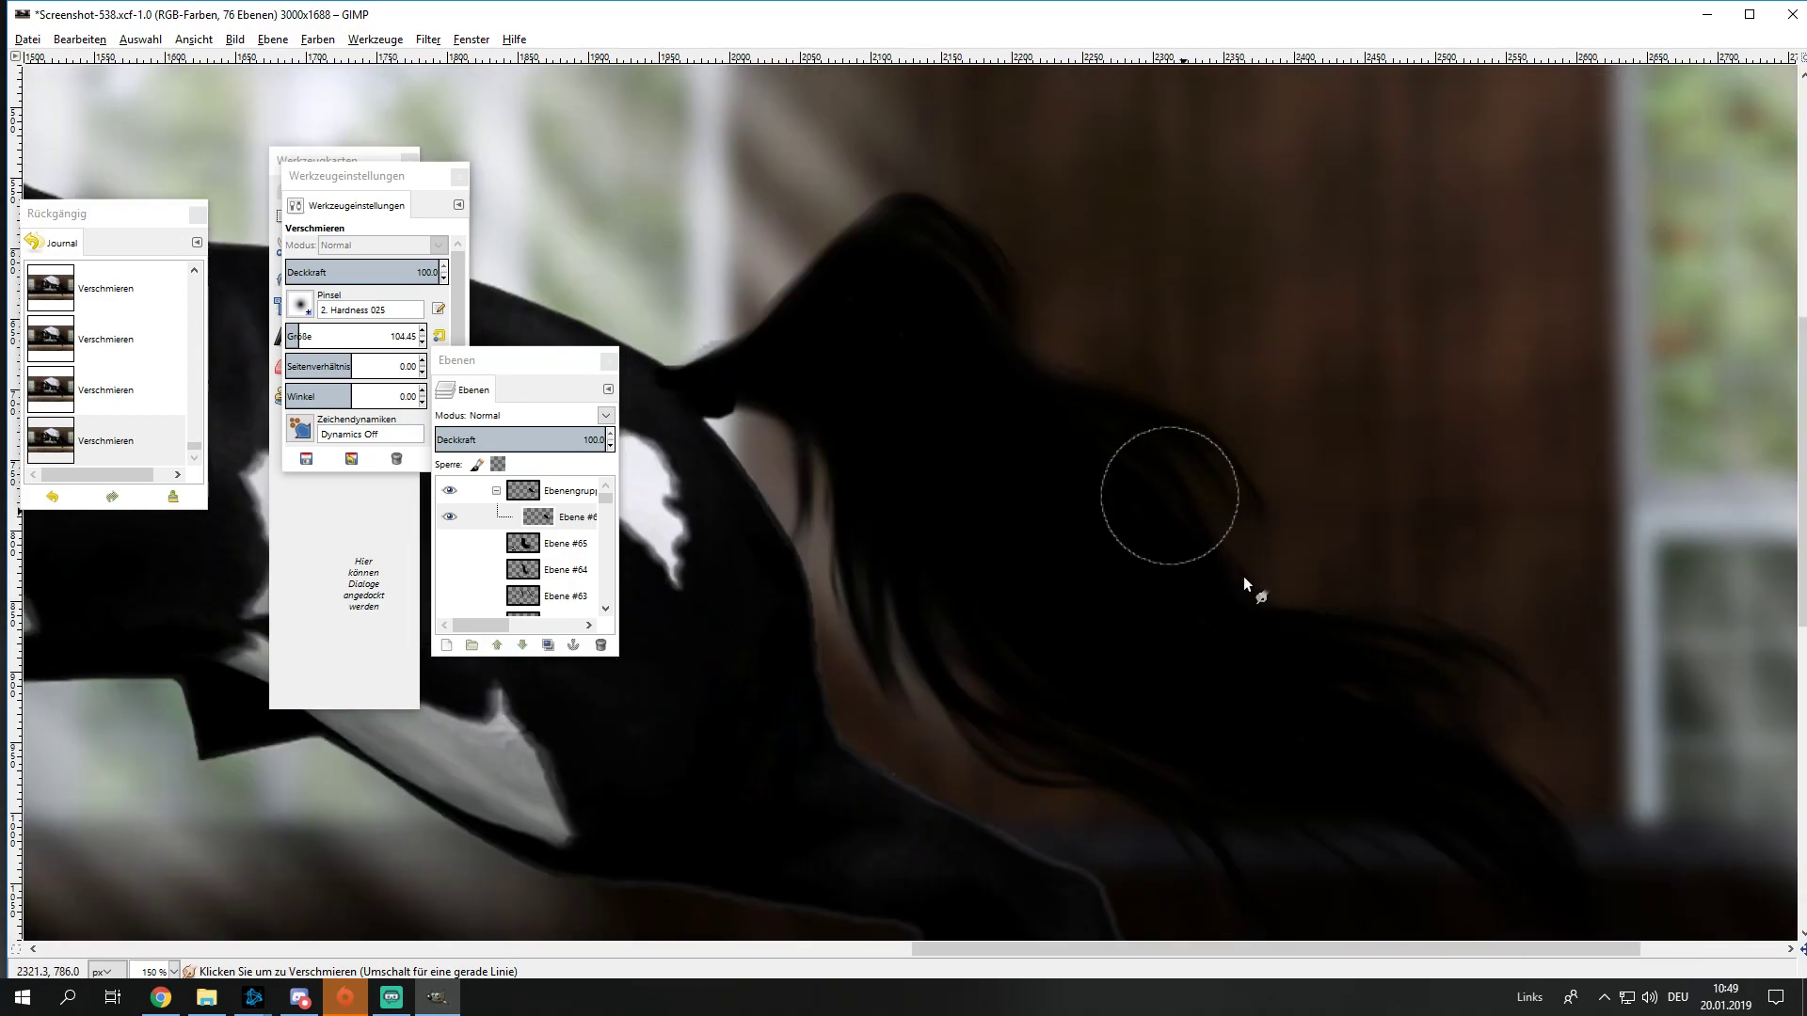
{"action": "scroll", "coordinate": [1532, 725], "scroll_direction": "down", "scroll_amount": 2}
{"action": "scroll", "coordinate": [1533, 724], "scroll_direction": "down", "scroll_amount": 1}
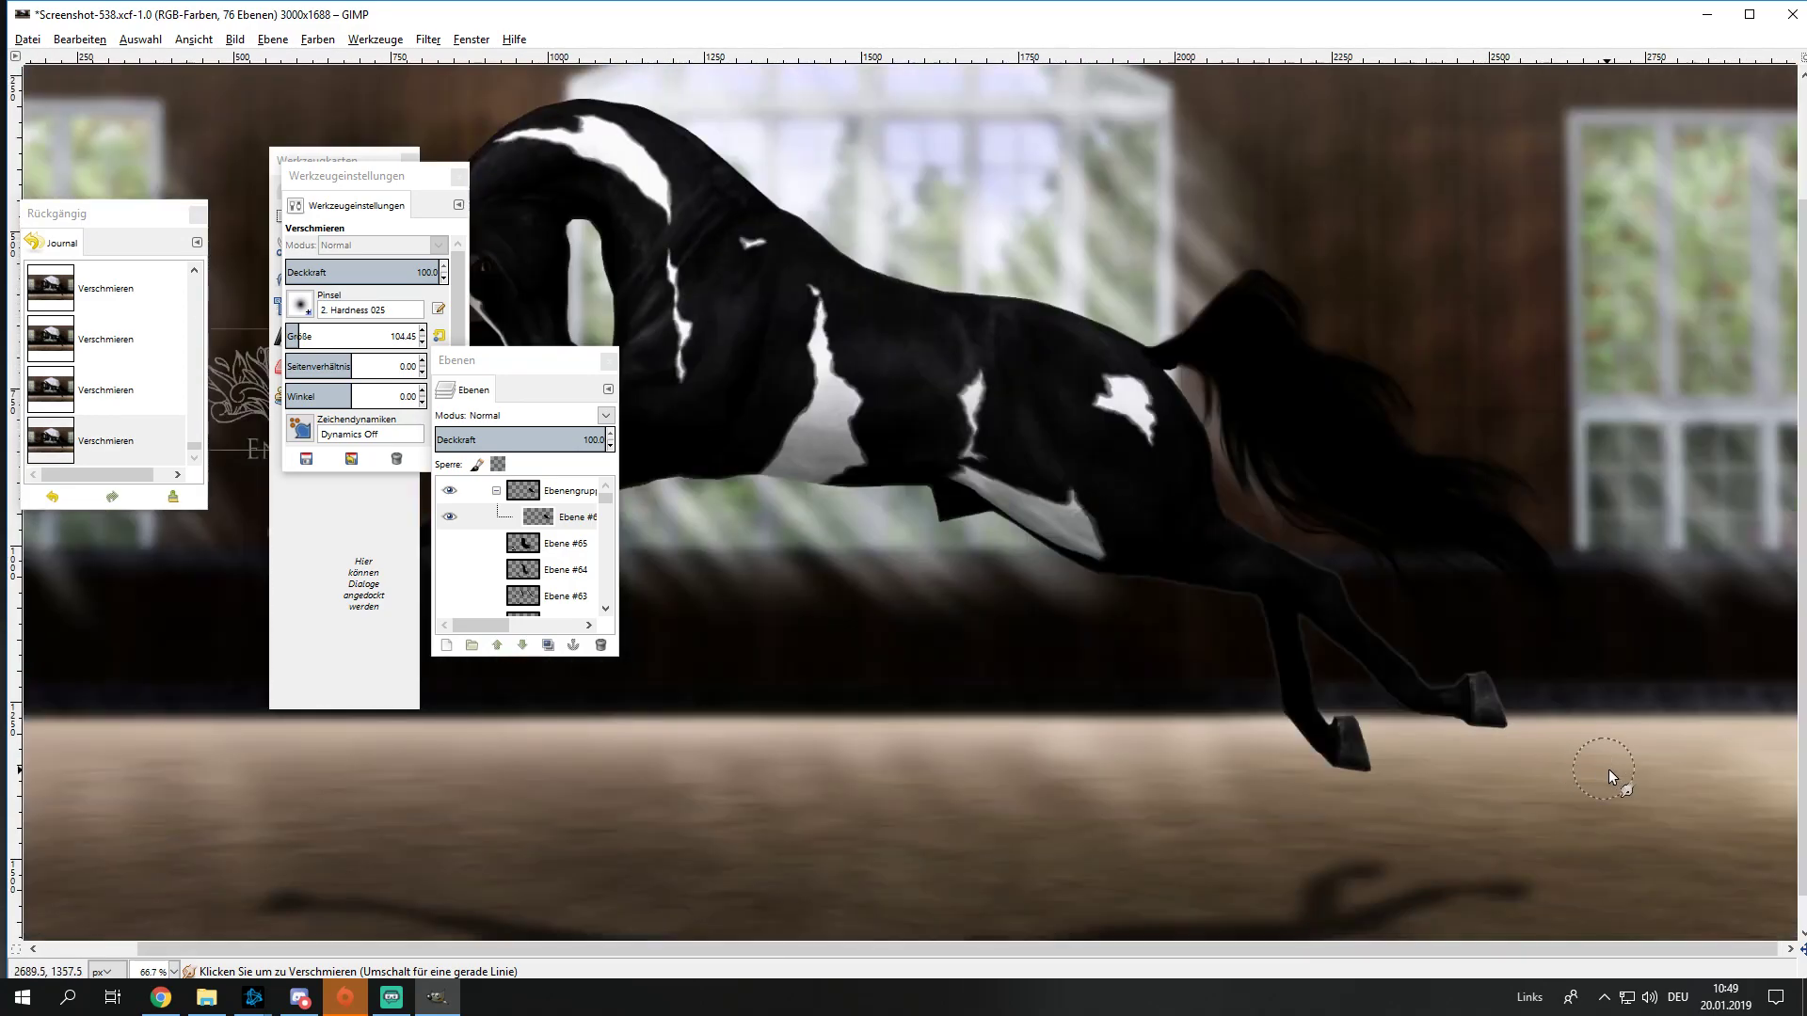
{"action": "scroll", "coordinate": [1469, 602], "scroll_direction": "up", "scroll_amount": 2}
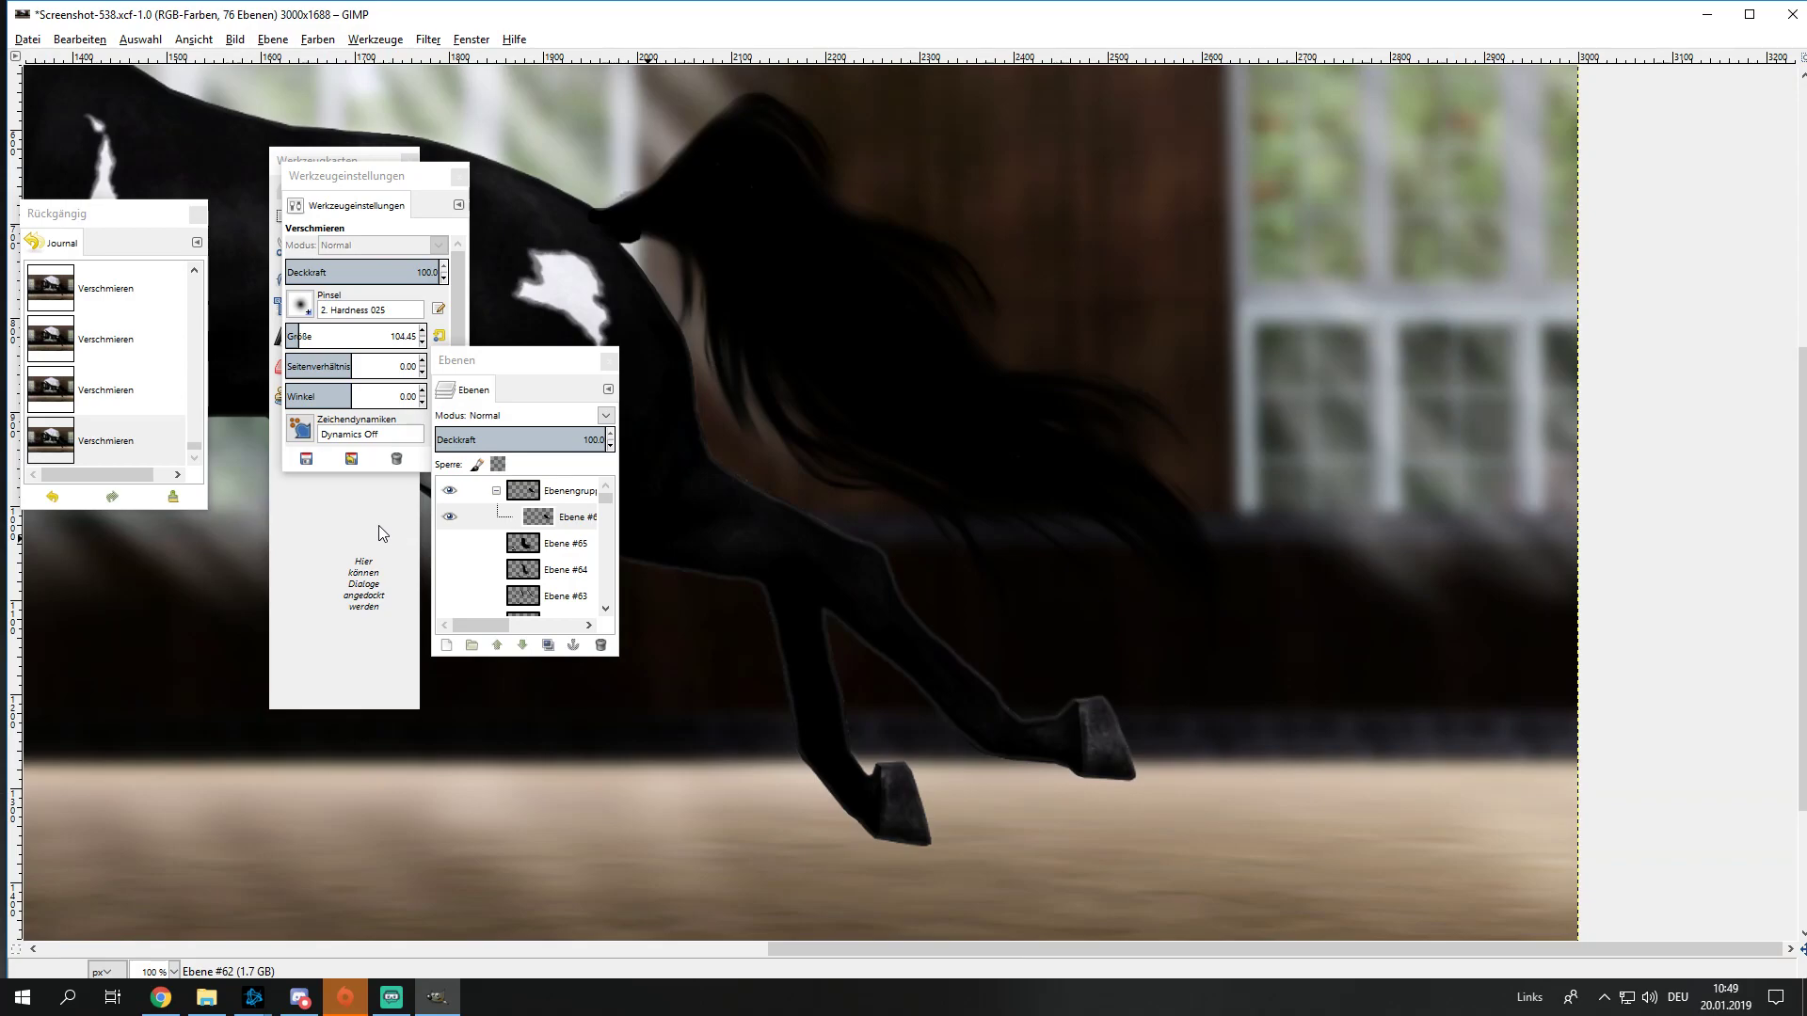
Step: Add a new empty layer beneath the tail layer
{"action": "left_click", "coordinate": [378, 527]}
{"action": "left_click", "coordinate": [556, 491]}
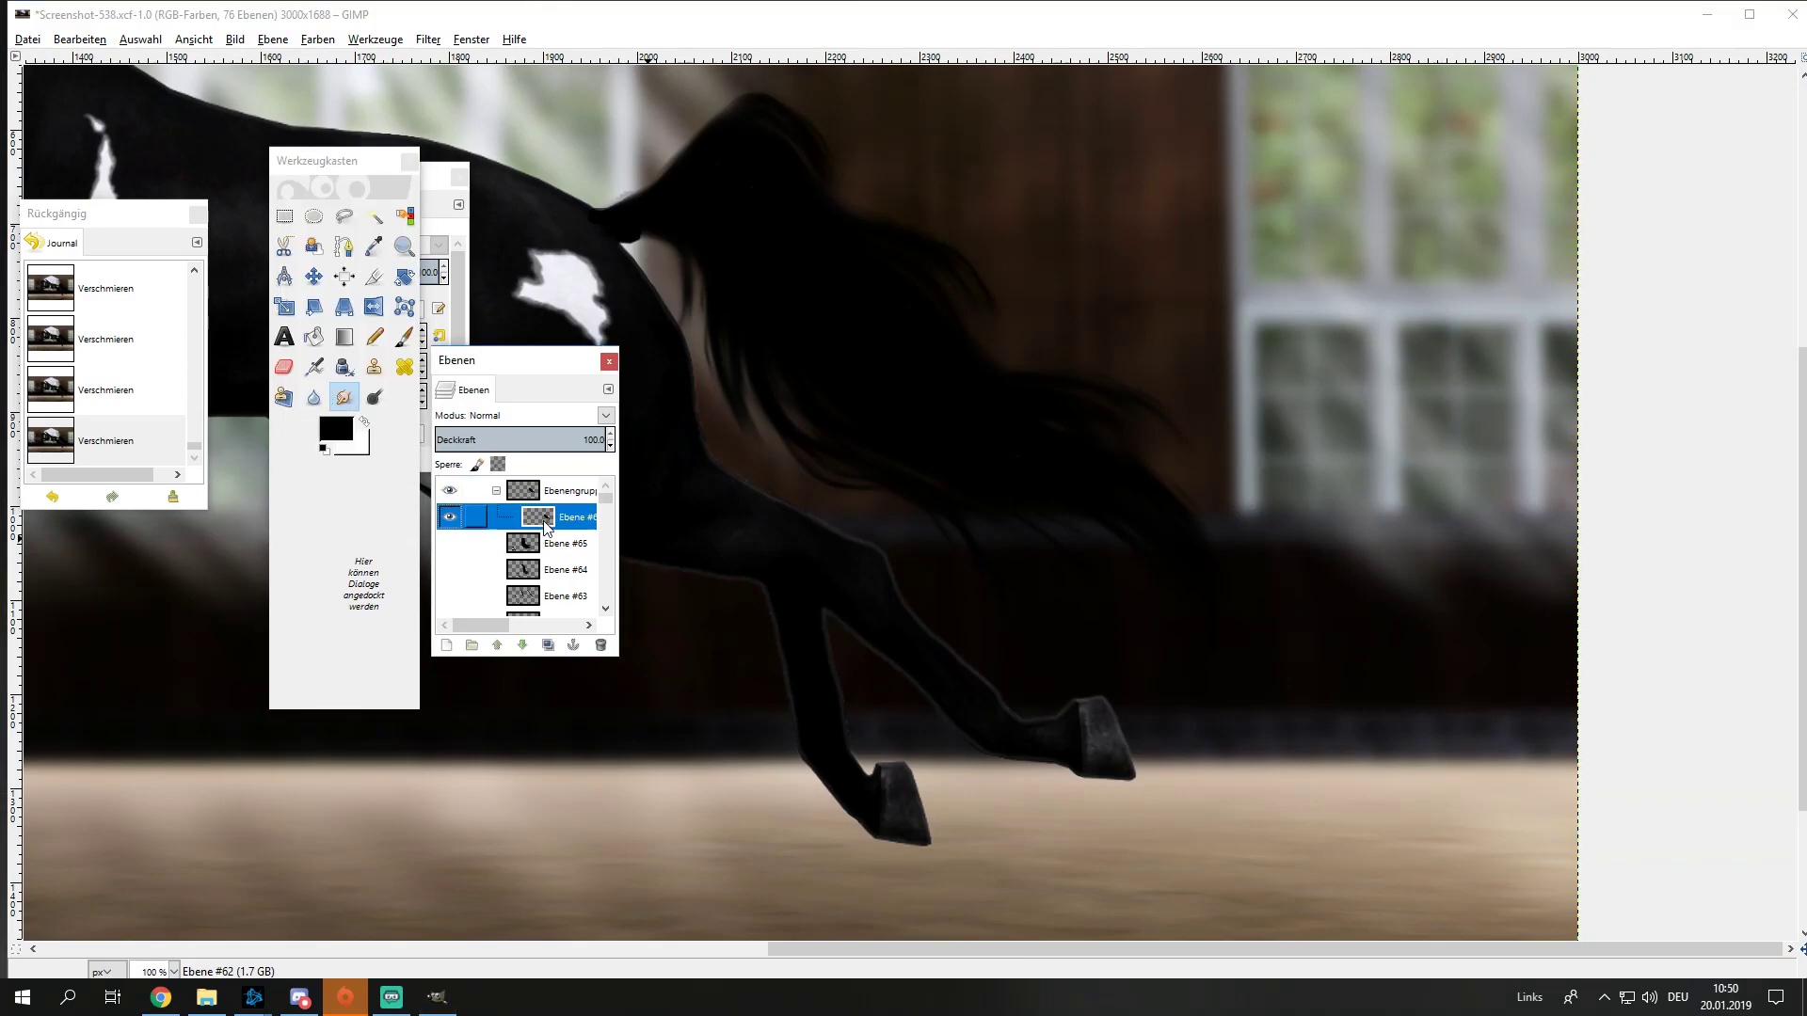
{"action": "left_click", "coordinate": [555, 546]}
{"action": "left_click", "coordinate": [447, 648]}
{"action": "left_click", "coordinate": [454, 801]}
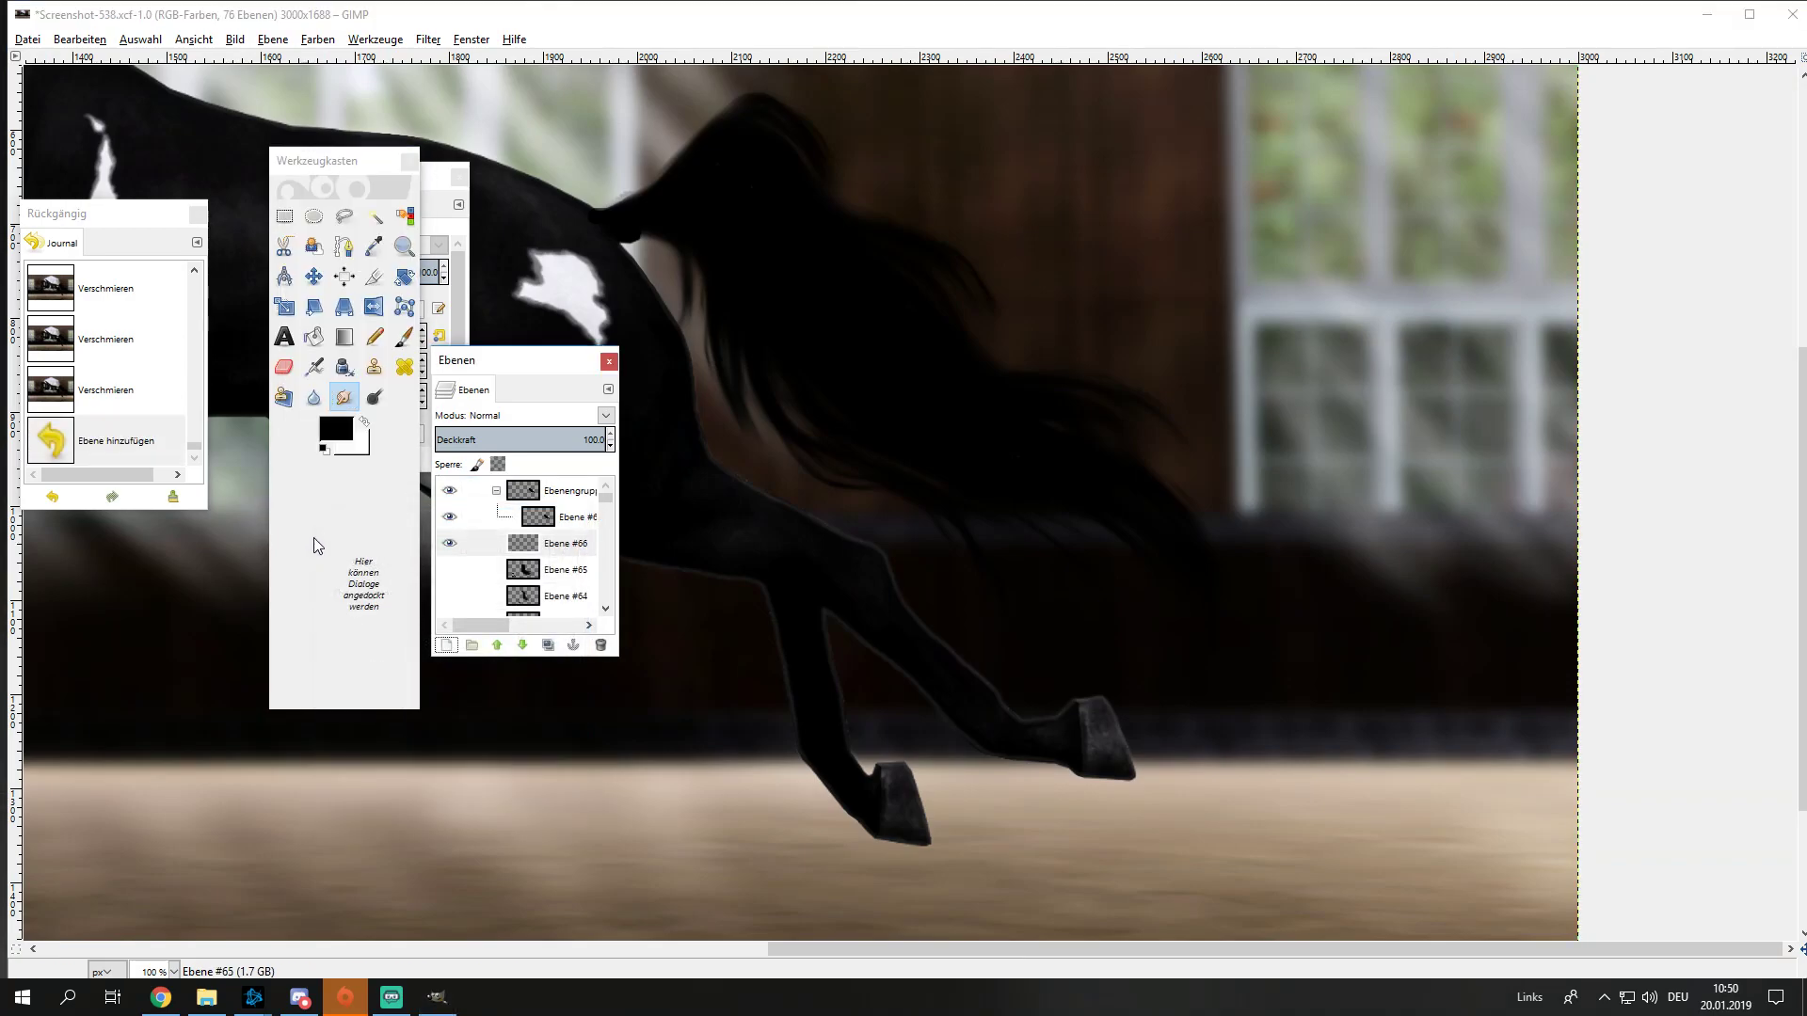
Step: Bucket-fill the new layer with lavender behind the tail
{"action": "left_click", "coordinate": [340, 438]}
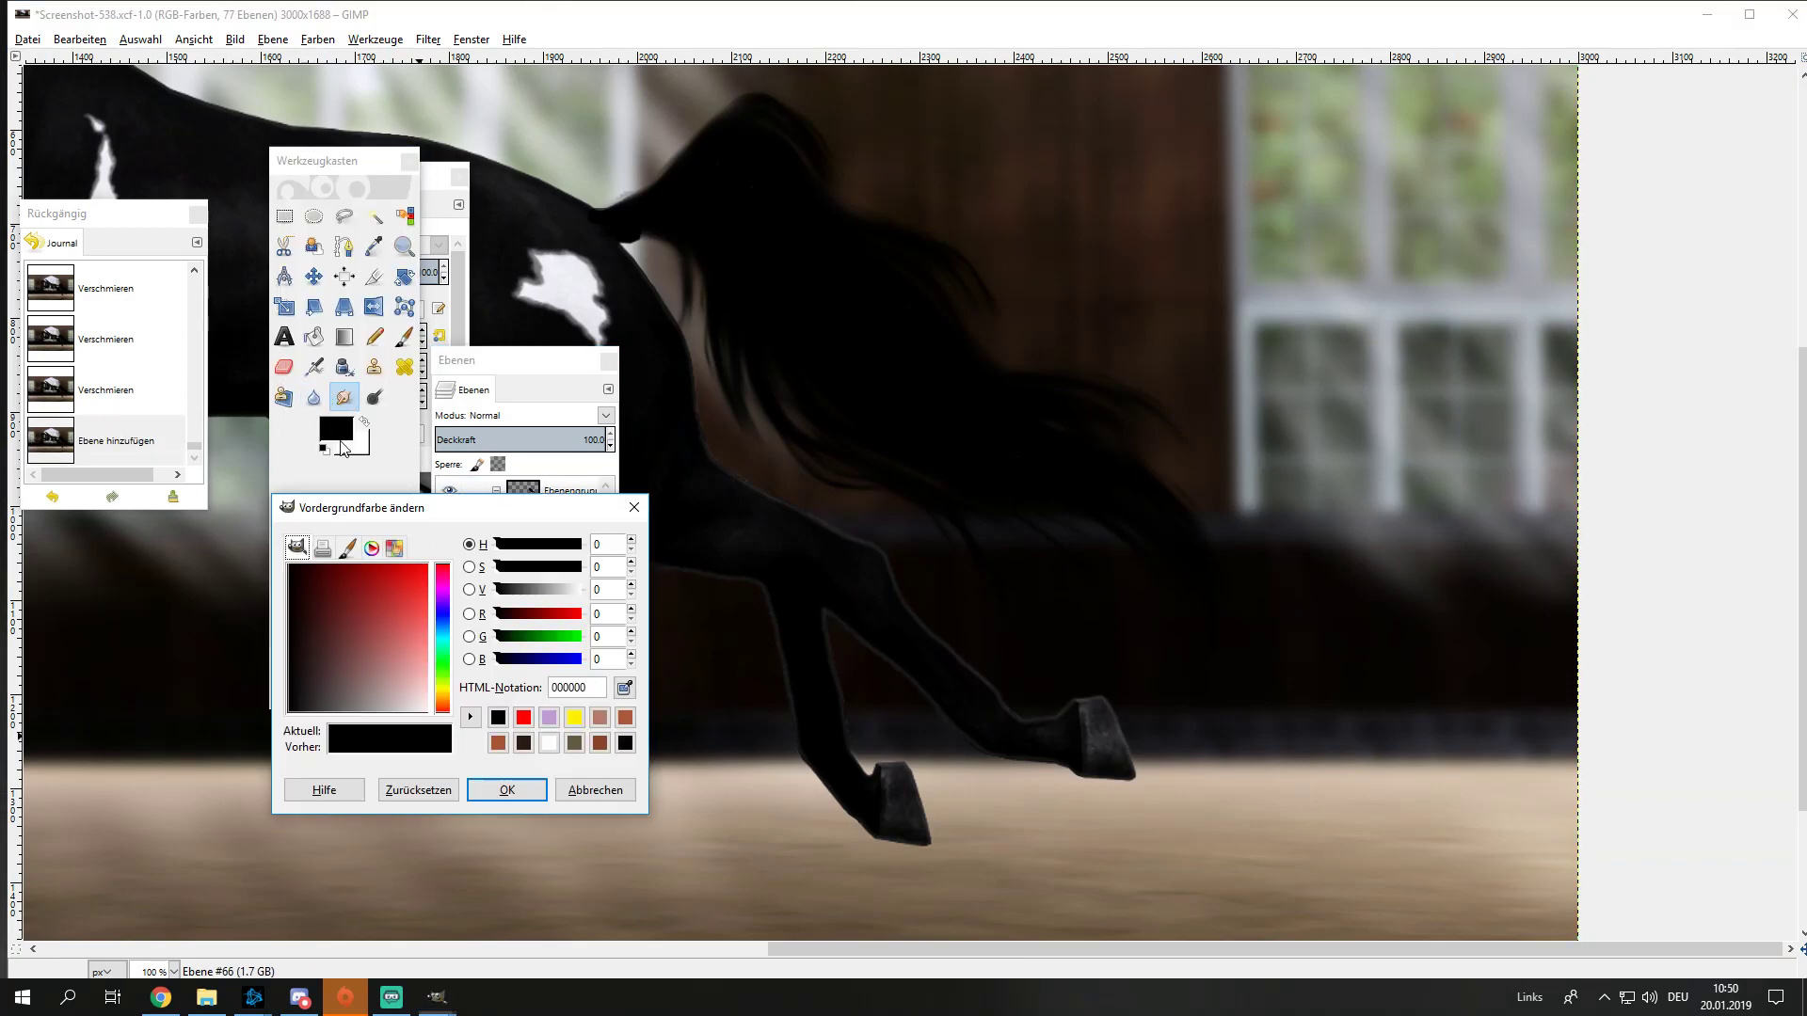
{"action": "left_click", "coordinate": [551, 741]}
{"action": "left_click", "coordinate": [507, 789]}
{"action": "left_click", "coordinate": [314, 336]}
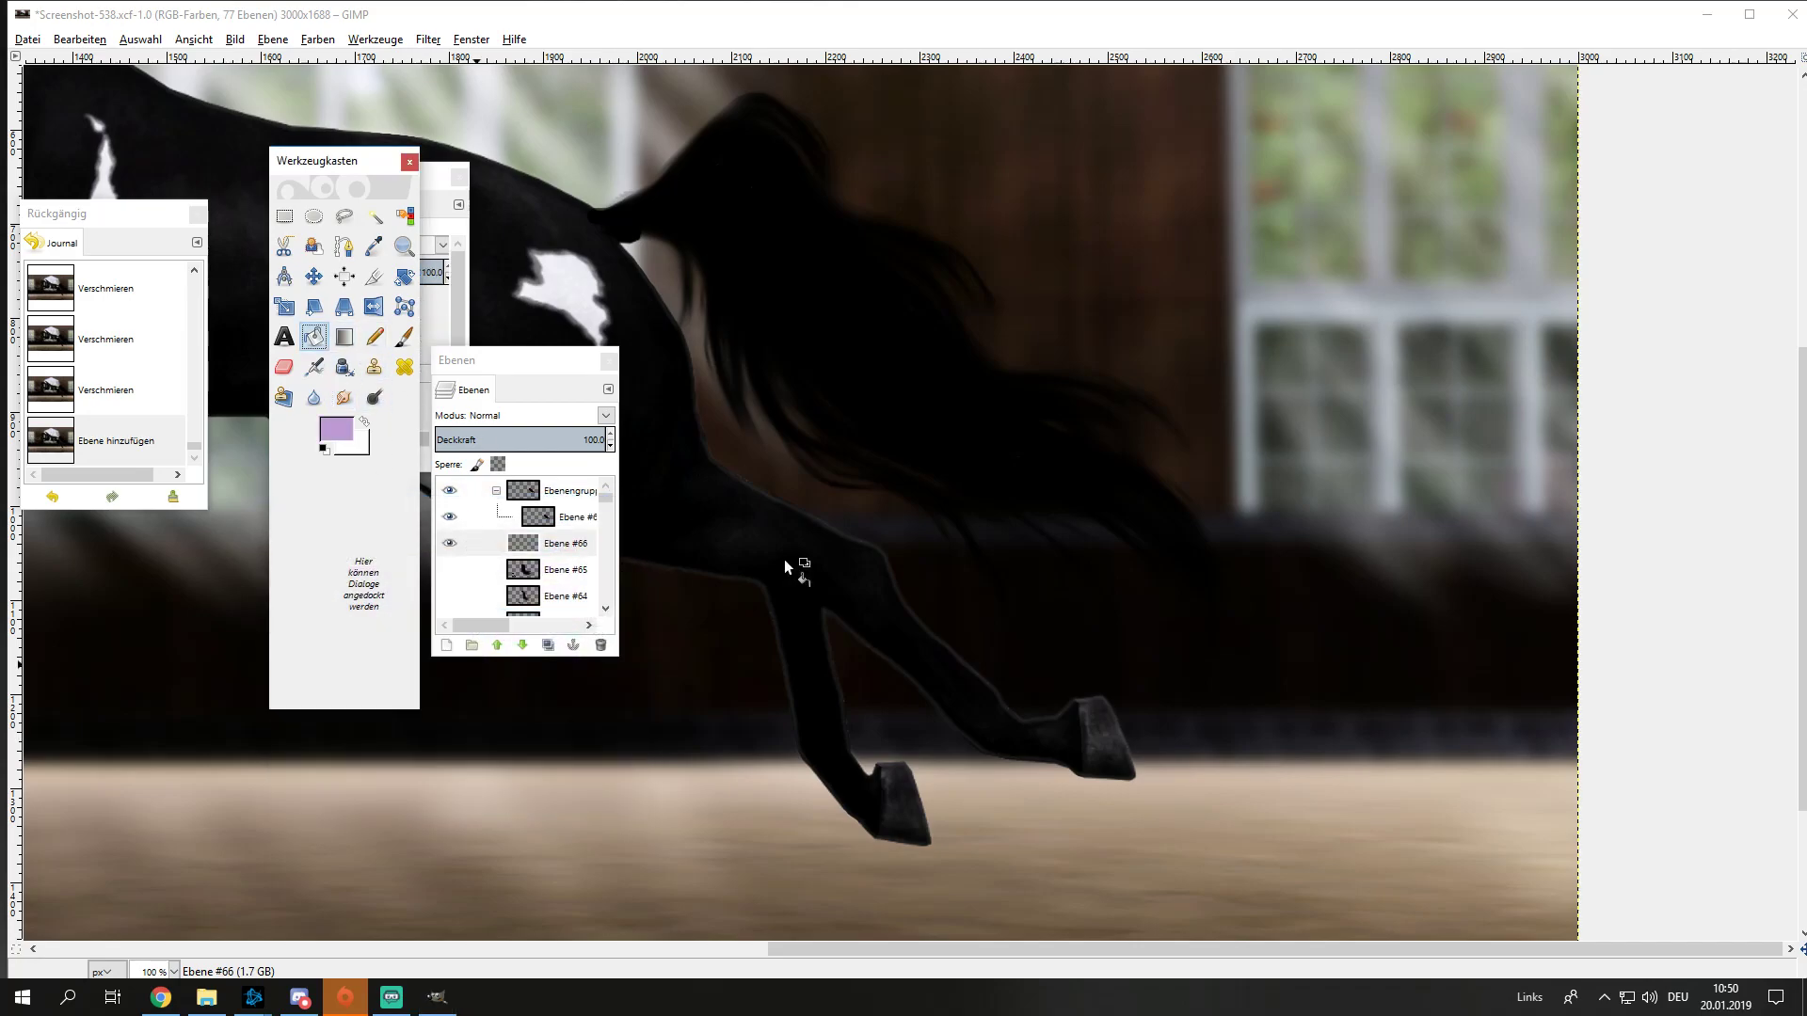
{"action": "left_click", "coordinate": [937, 665]}
{"action": "key", "text": "minus"}
{"action": "key", "text": "minus"}
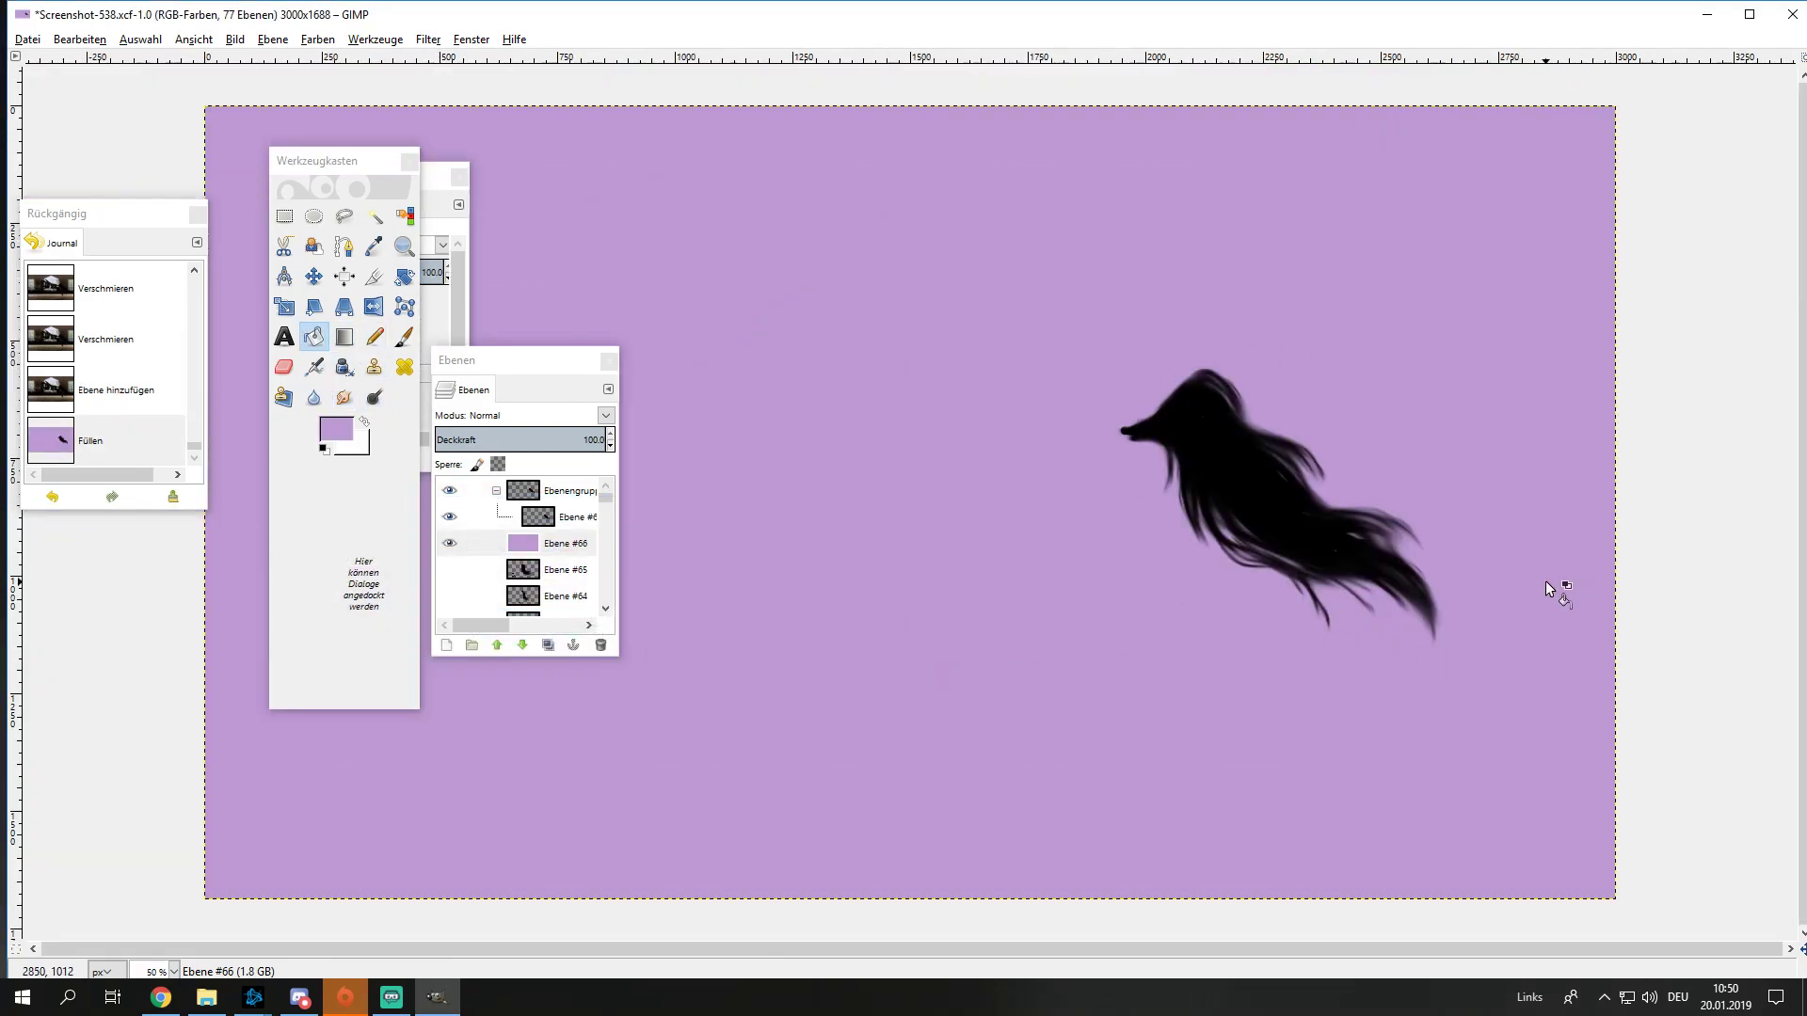
{"action": "key", "text": "1"}
{"action": "key", "text": "minus"}
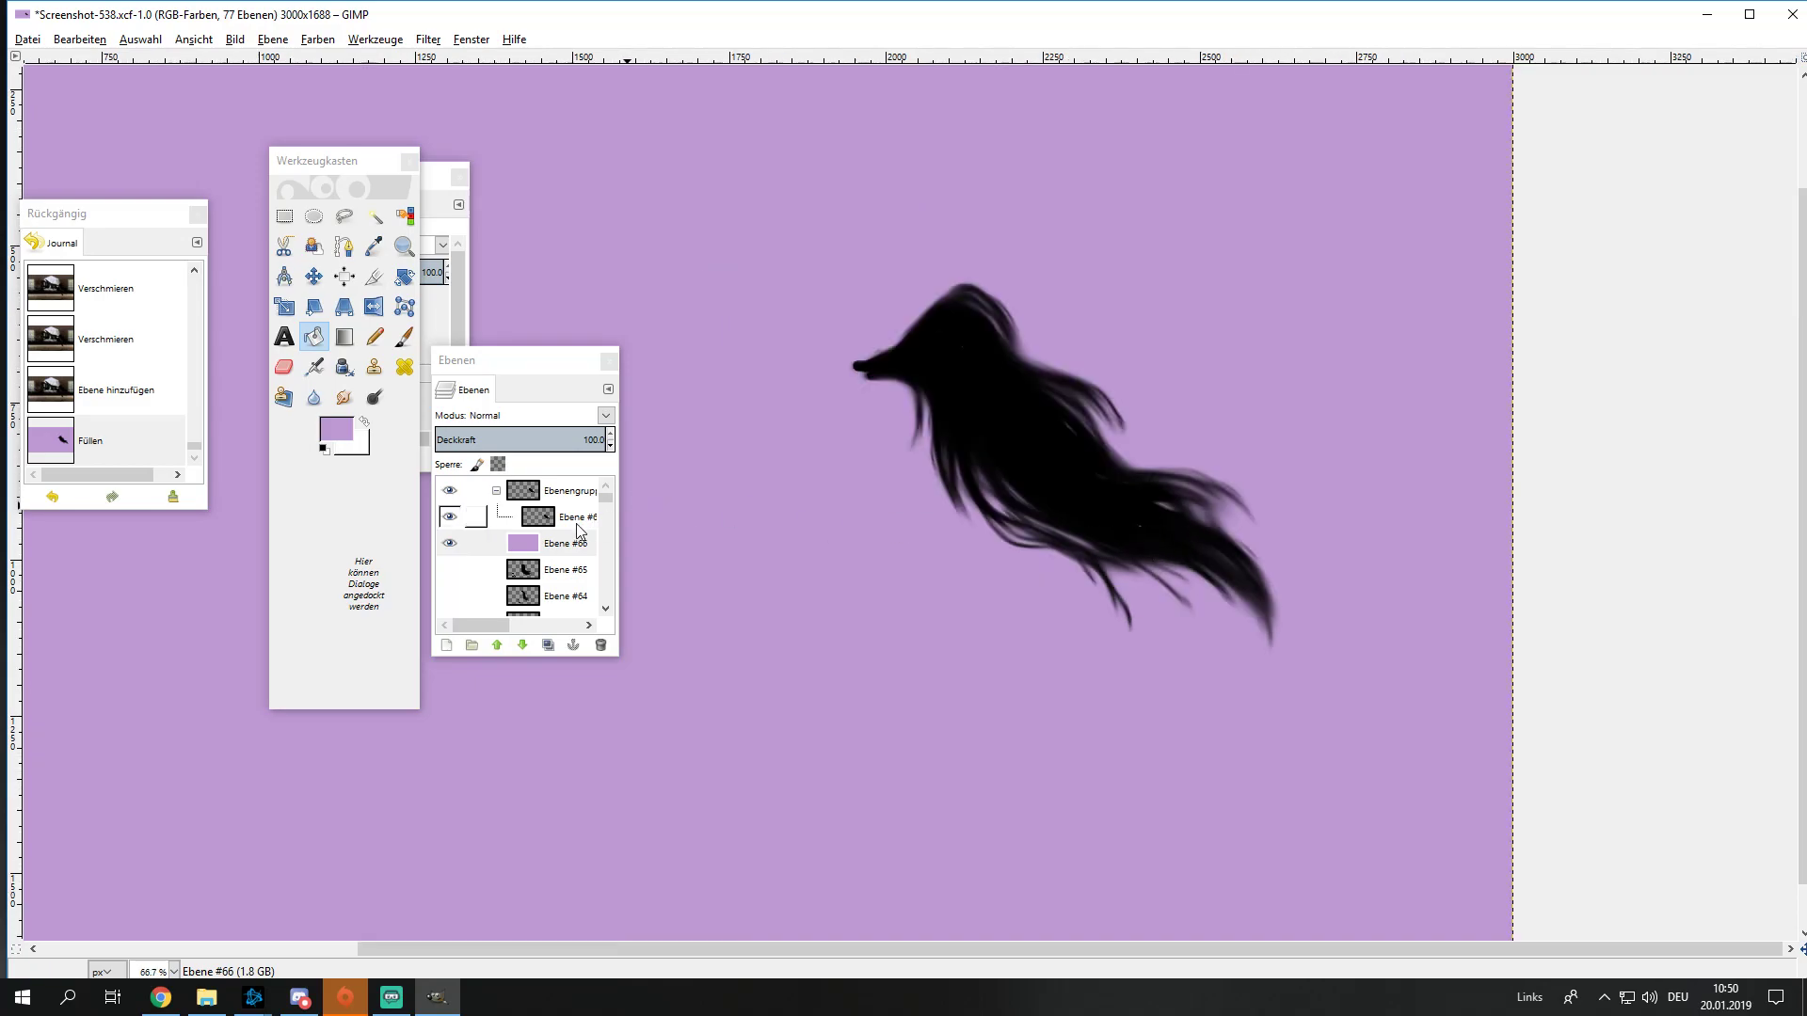
Step: Add a new layer above Ebene #62 and reset the foreground colour to black
{"action": "left_click", "coordinate": [548, 520]}
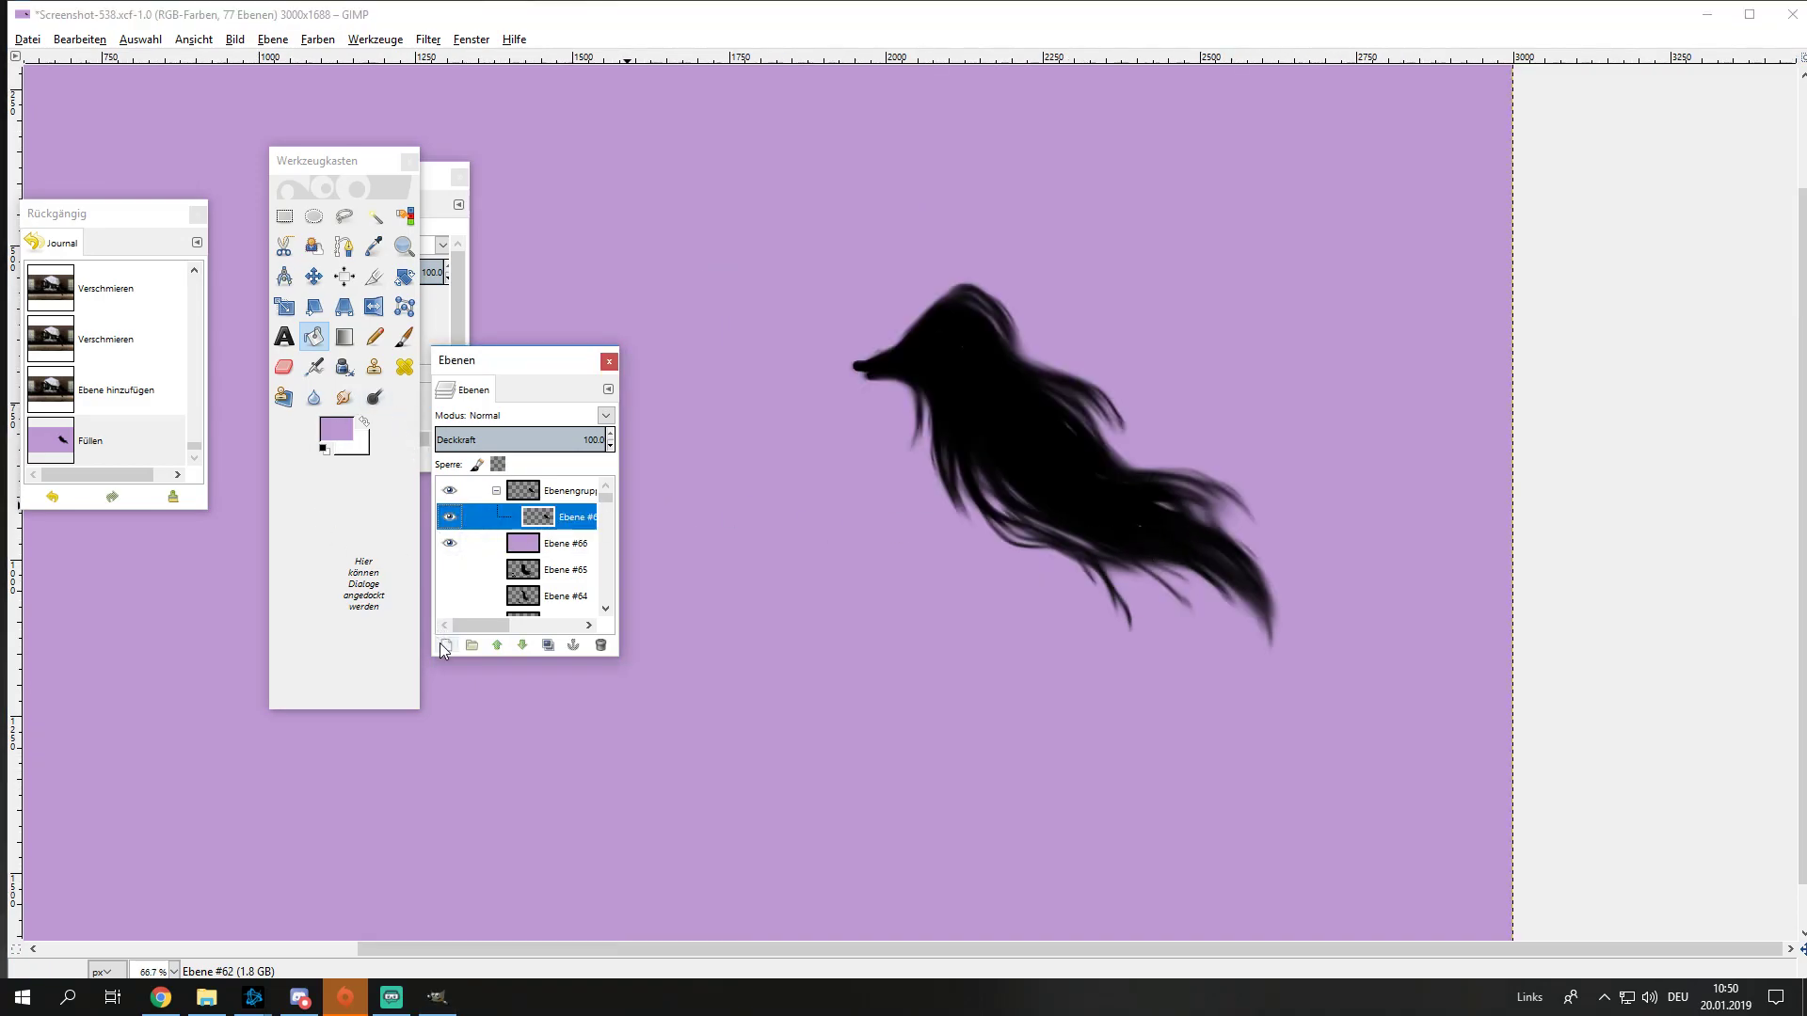
{"action": "left_click", "coordinate": [443, 645]}
{"action": "left_click", "coordinate": [451, 795]}
{"action": "left_click", "coordinate": [336, 429]}
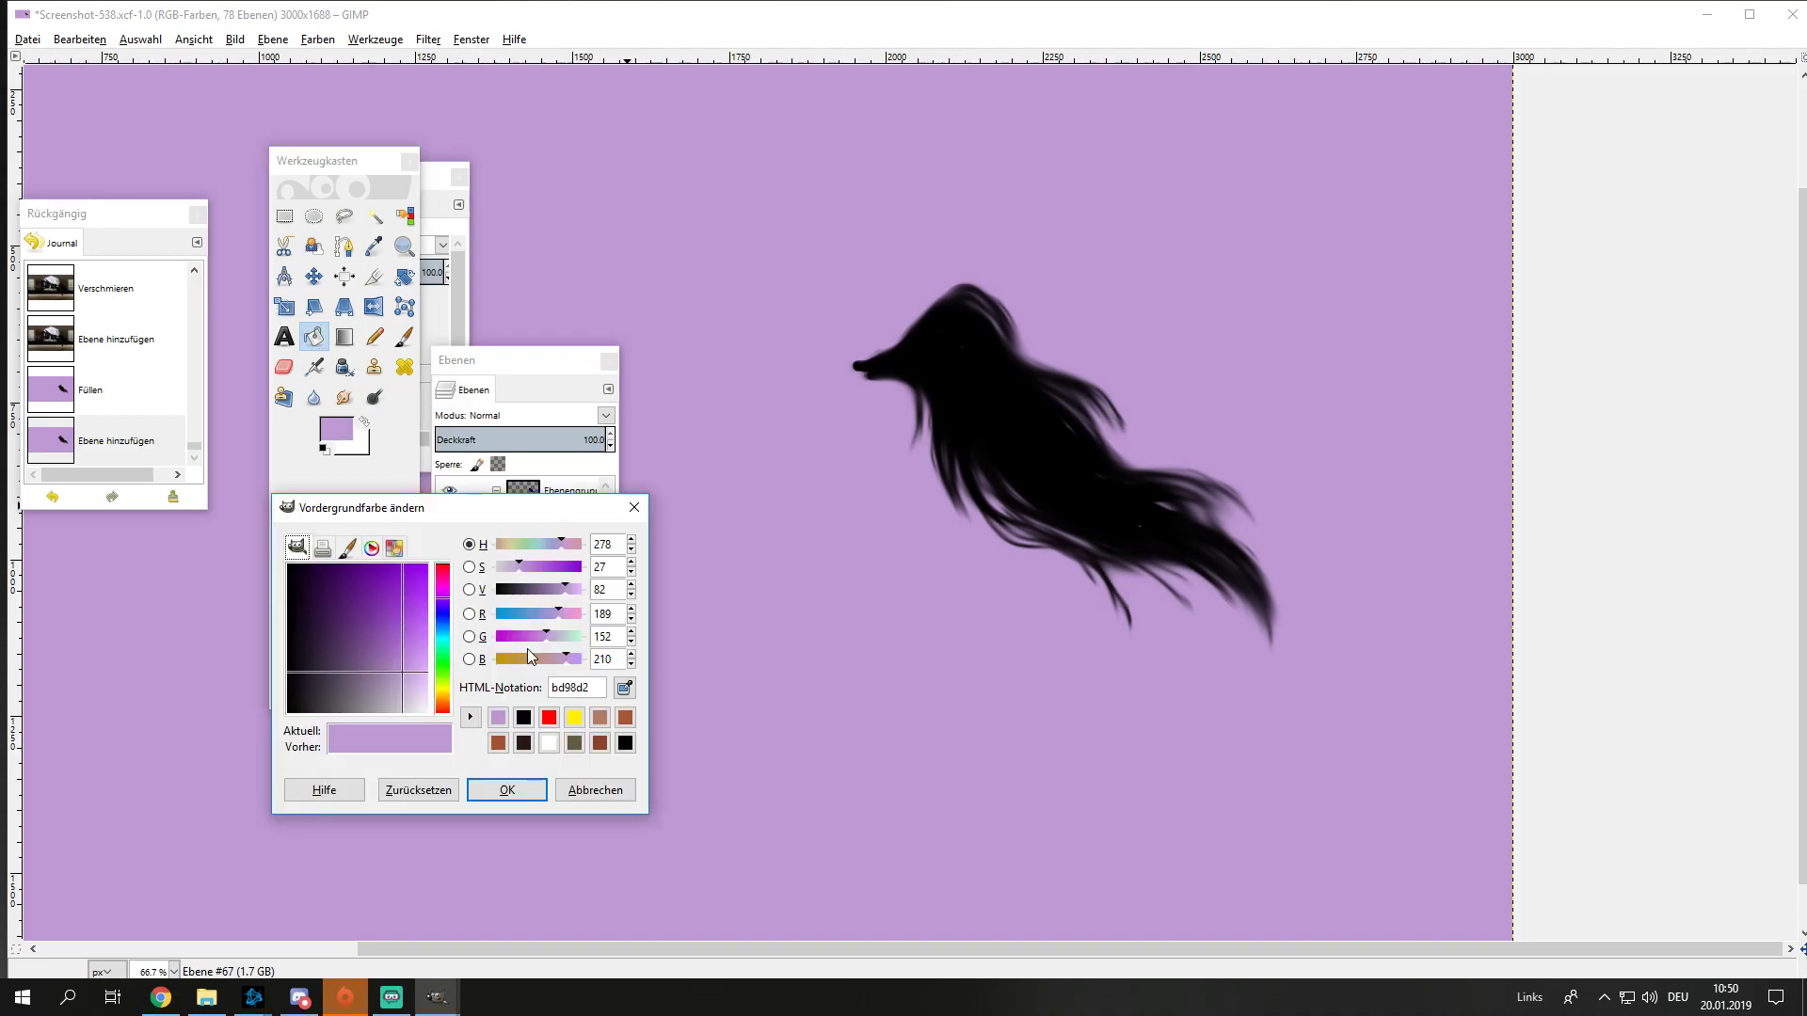
{"action": "left_click", "coordinate": [523, 717]}
{"action": "left_click", "coordinate": [507, 790]}
{"action": "left_click", "coordinate": [404, 366]}
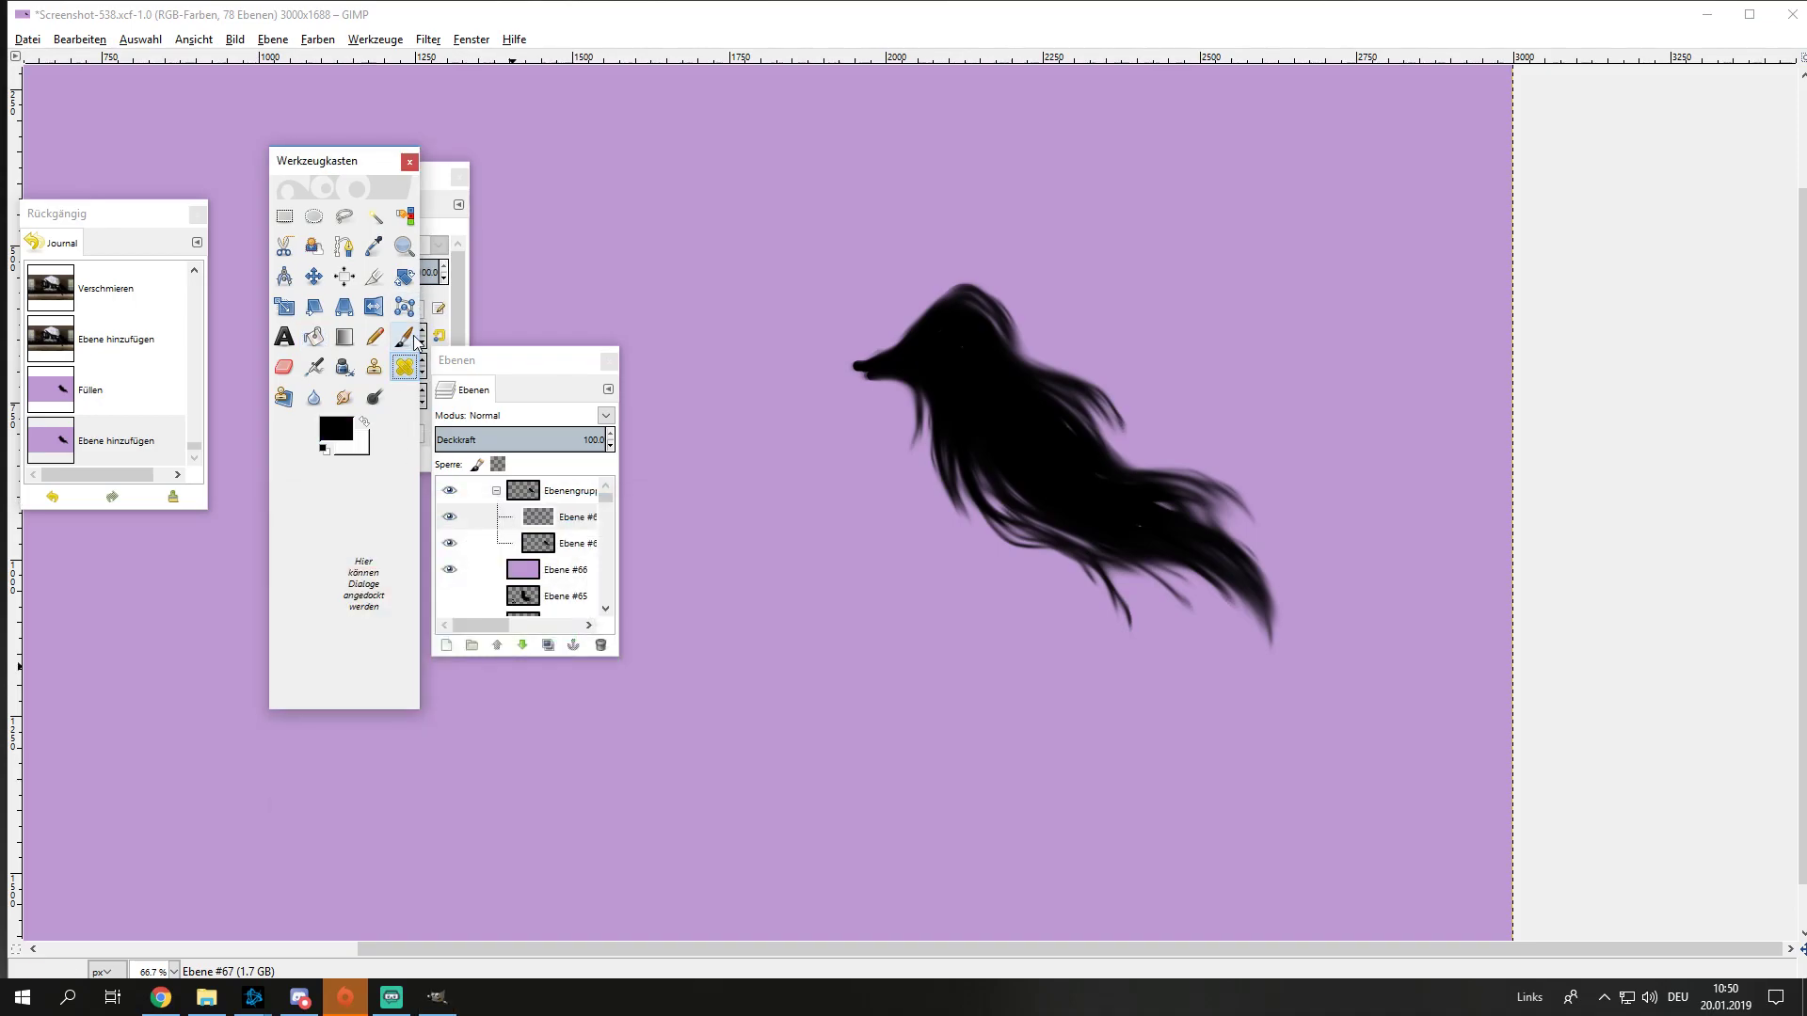
Step: Choose the '2. Hardness 100' brush tip for the Paintbrush
{"action": "left_click_drag", "start_coordinate": [371, 161], "coordinate": [306, 156]}
{"action": "left_click", "coordinate": [377, 176]}
{"action": "left_click", "coordinate": [301, 303]}
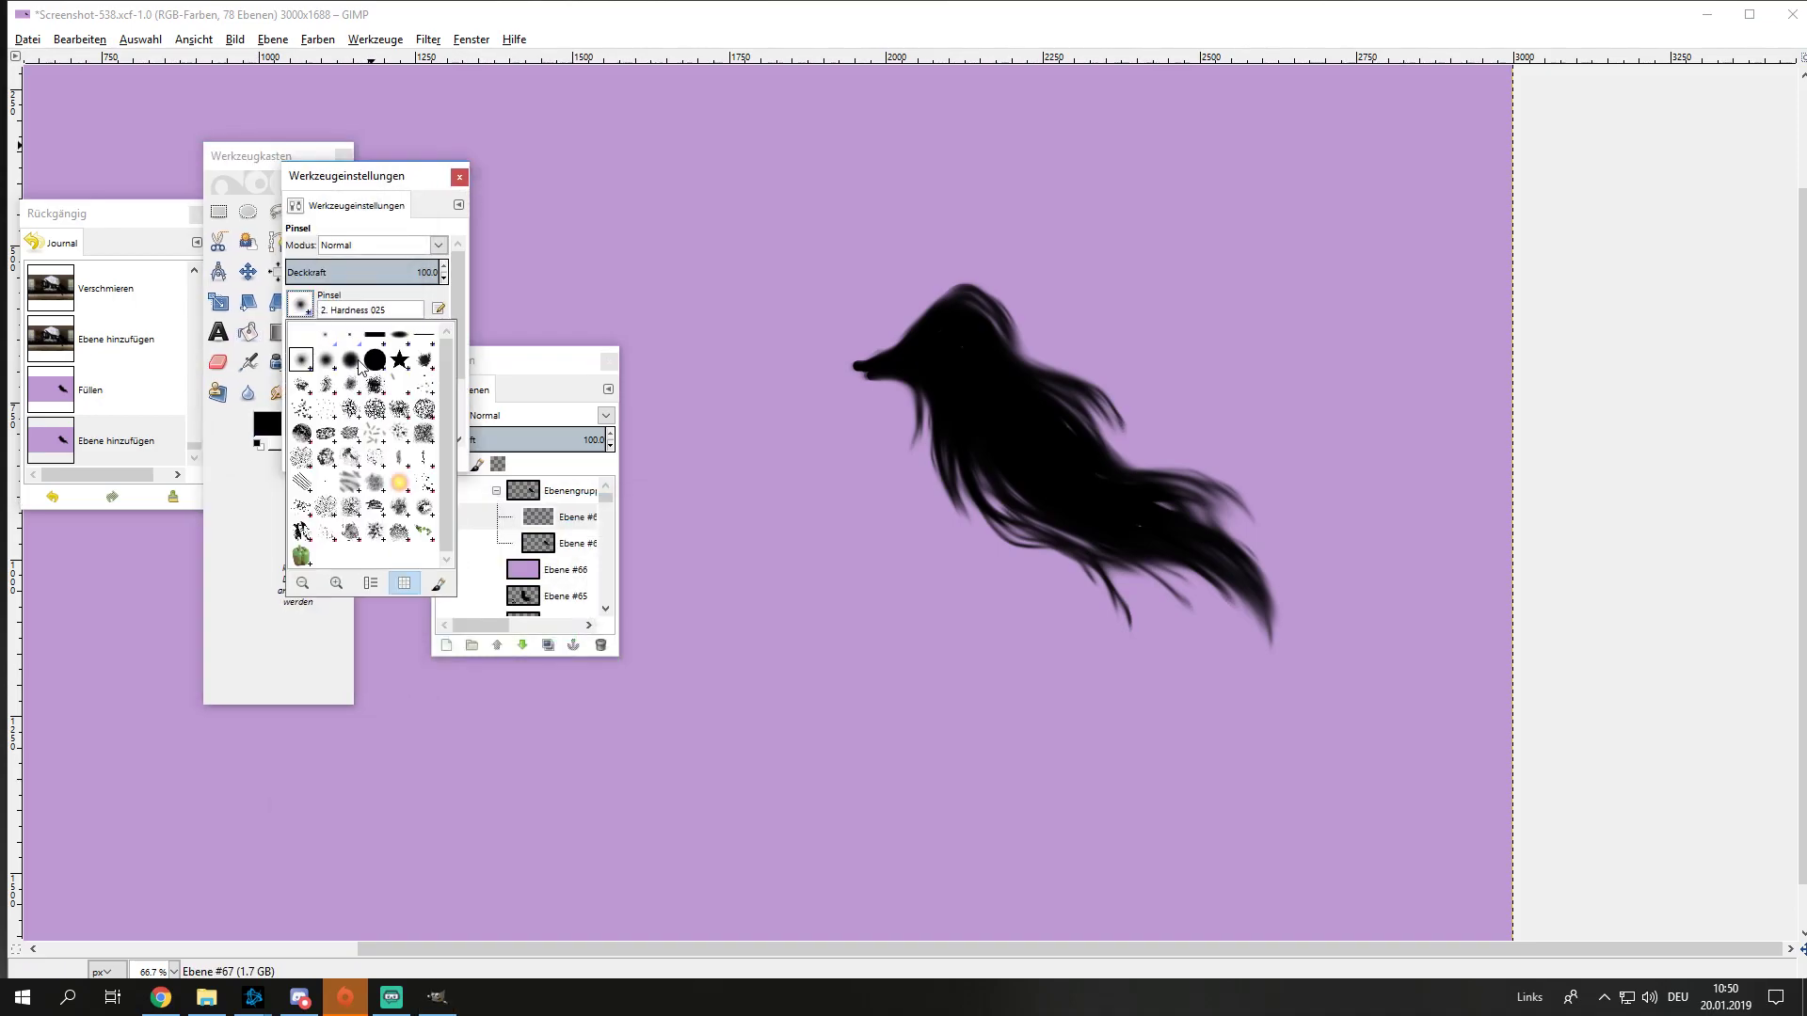
{"action": "left_click", "coordinate": [373, 362]}
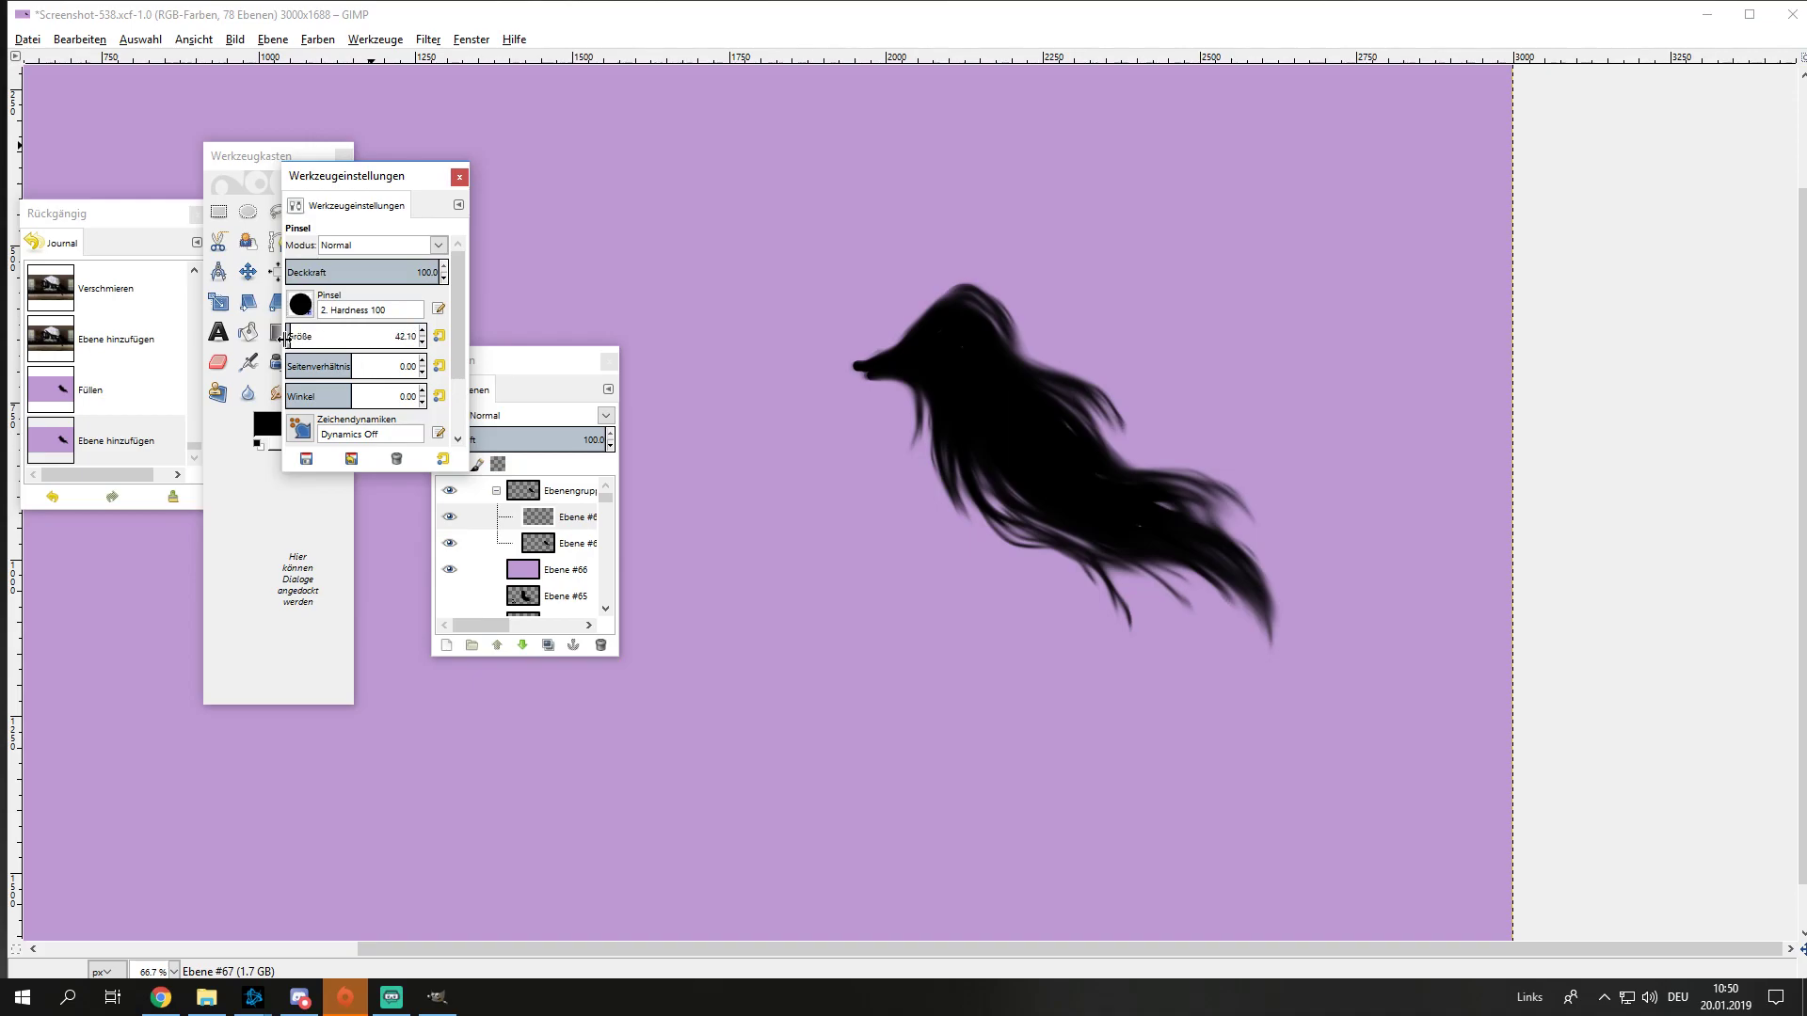
Step: Try and undo test strokes, then shrink the brush to a fine size
{"action": "scroll", "coordinate": [1082, 597], "scroll_direction": "up", "scroll_amount": 2, "text": "ctrl"}
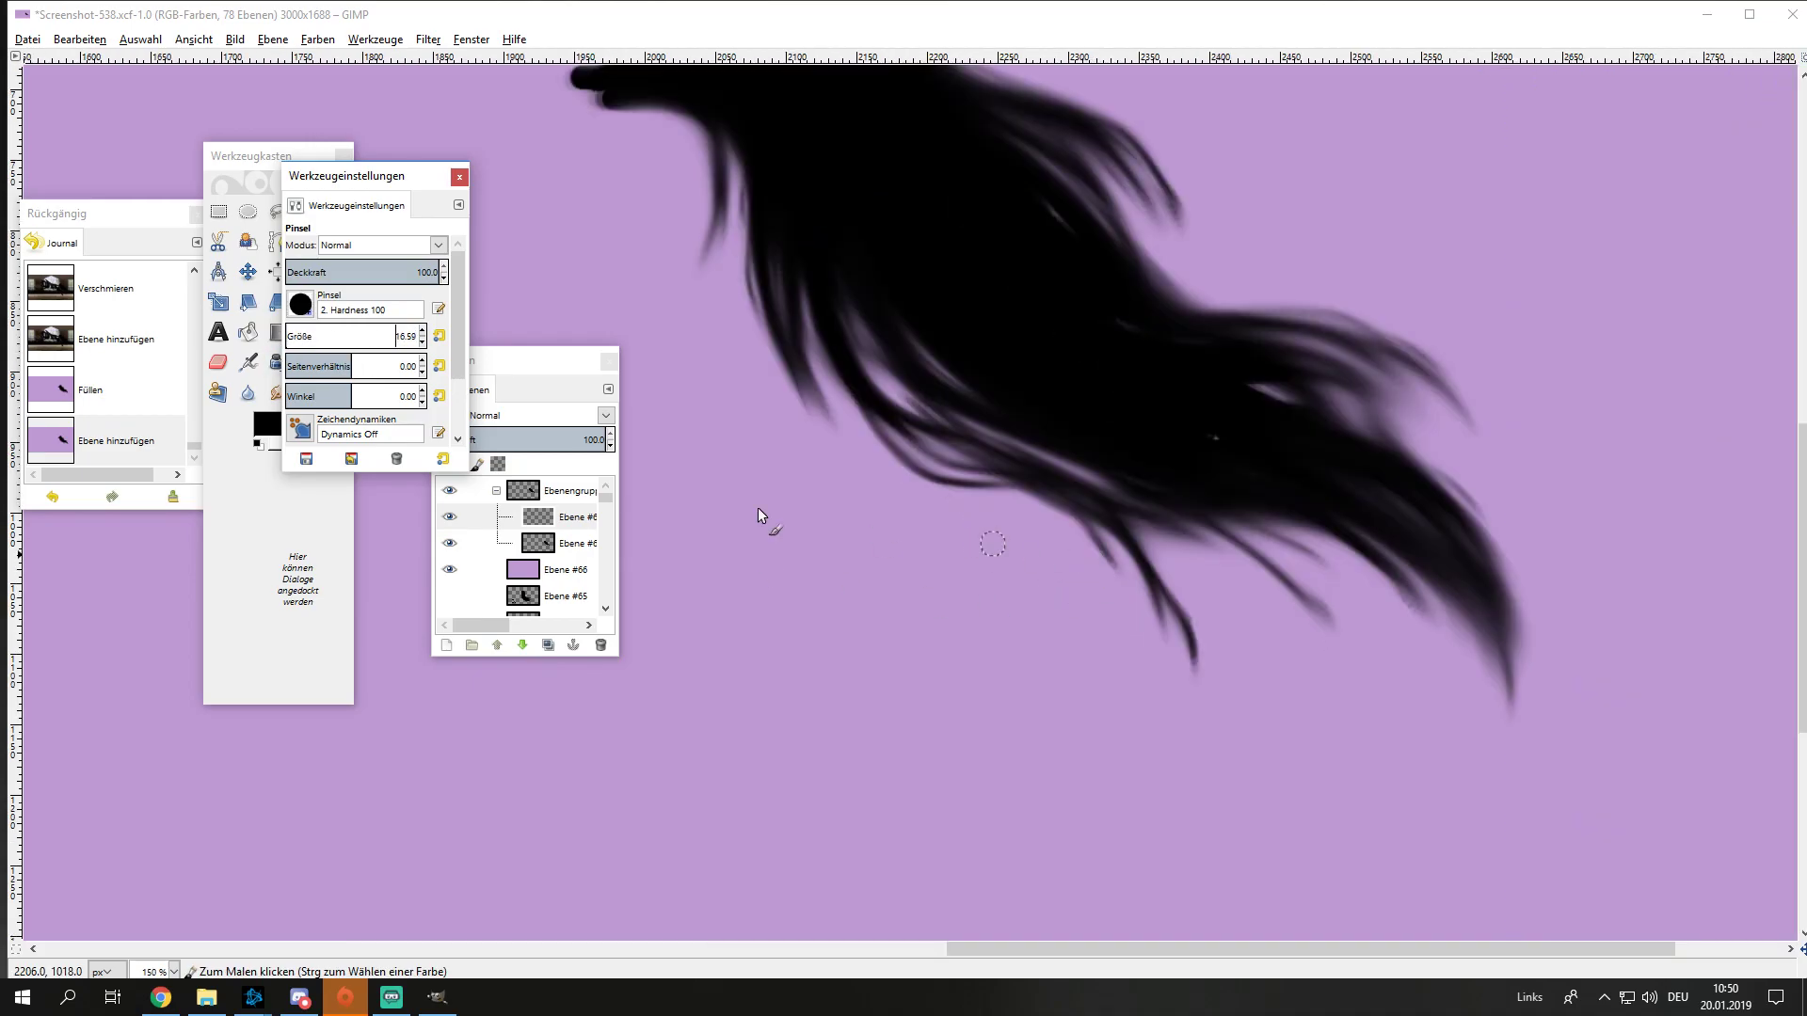
{"action": "scroll", "coordinate": [828, 421], "scroll_direction": "up", "scroll_amount": 3}
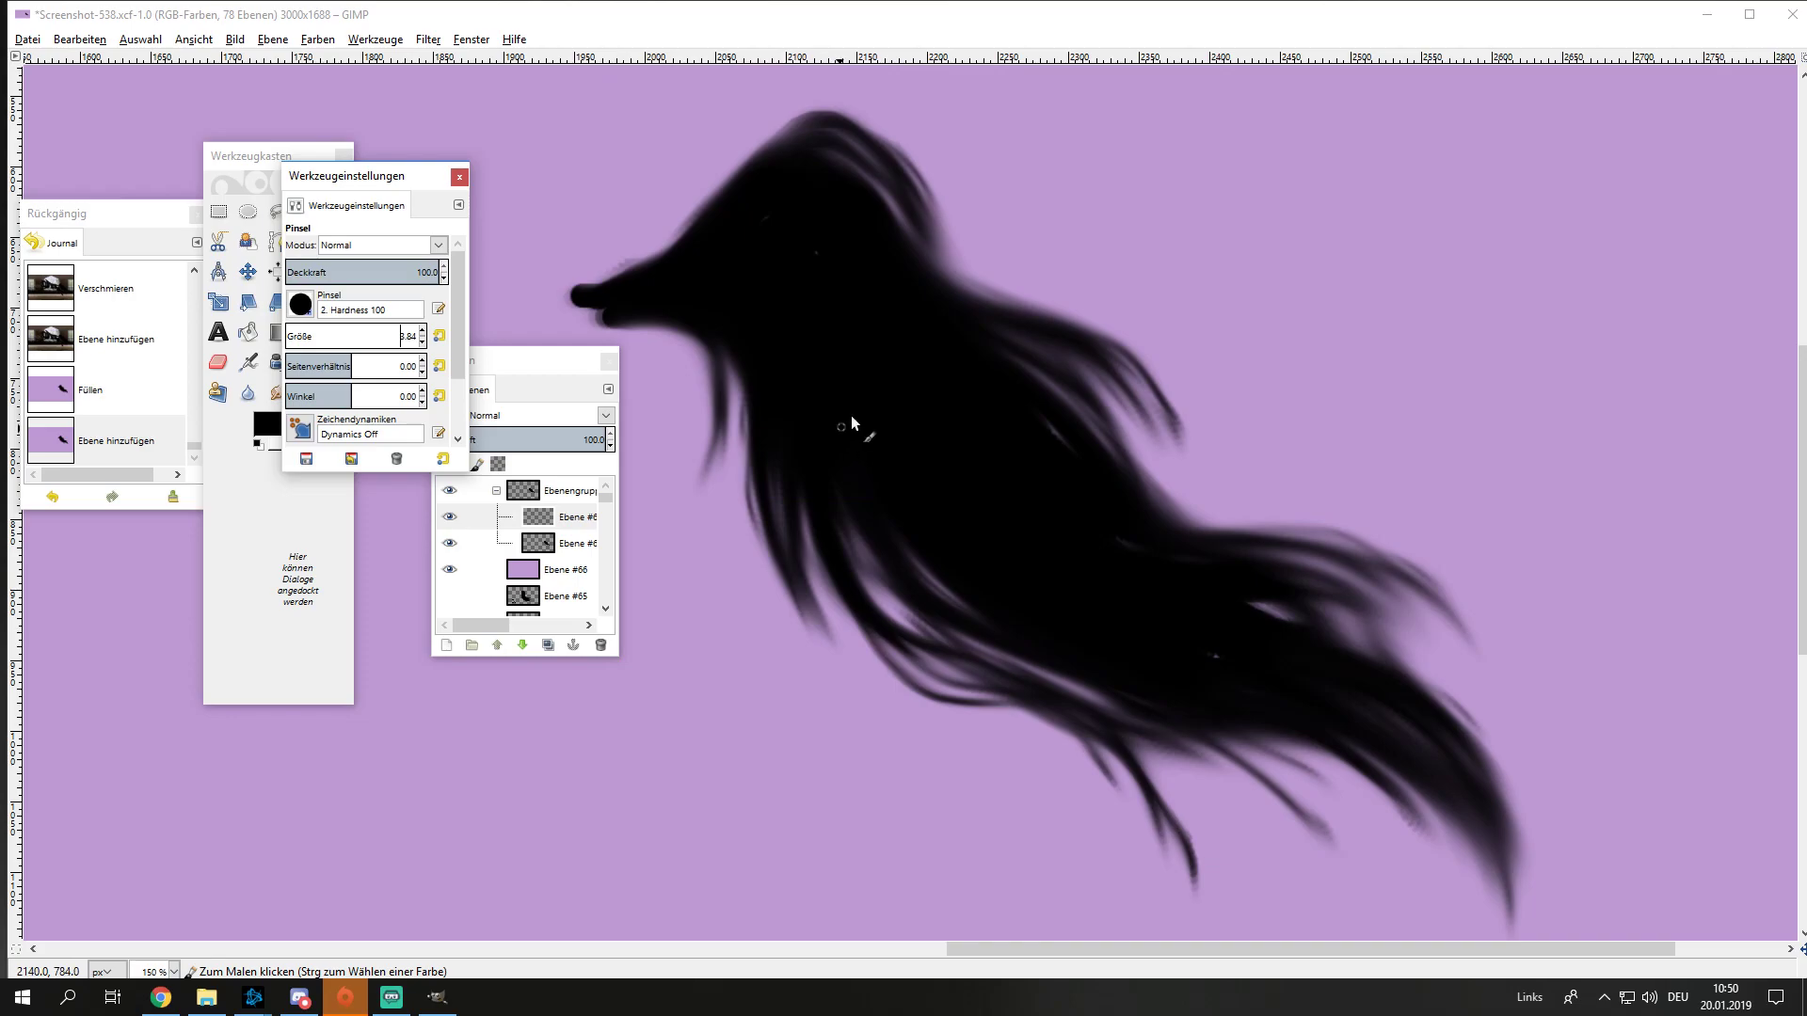
{"action": "scroll", "coordinate": [806, 161], "scroll_direction": "up", "scroll_amount": 1, "text": "ctrl"}
{"action": "left_click", "coordinate": [772, 134]}
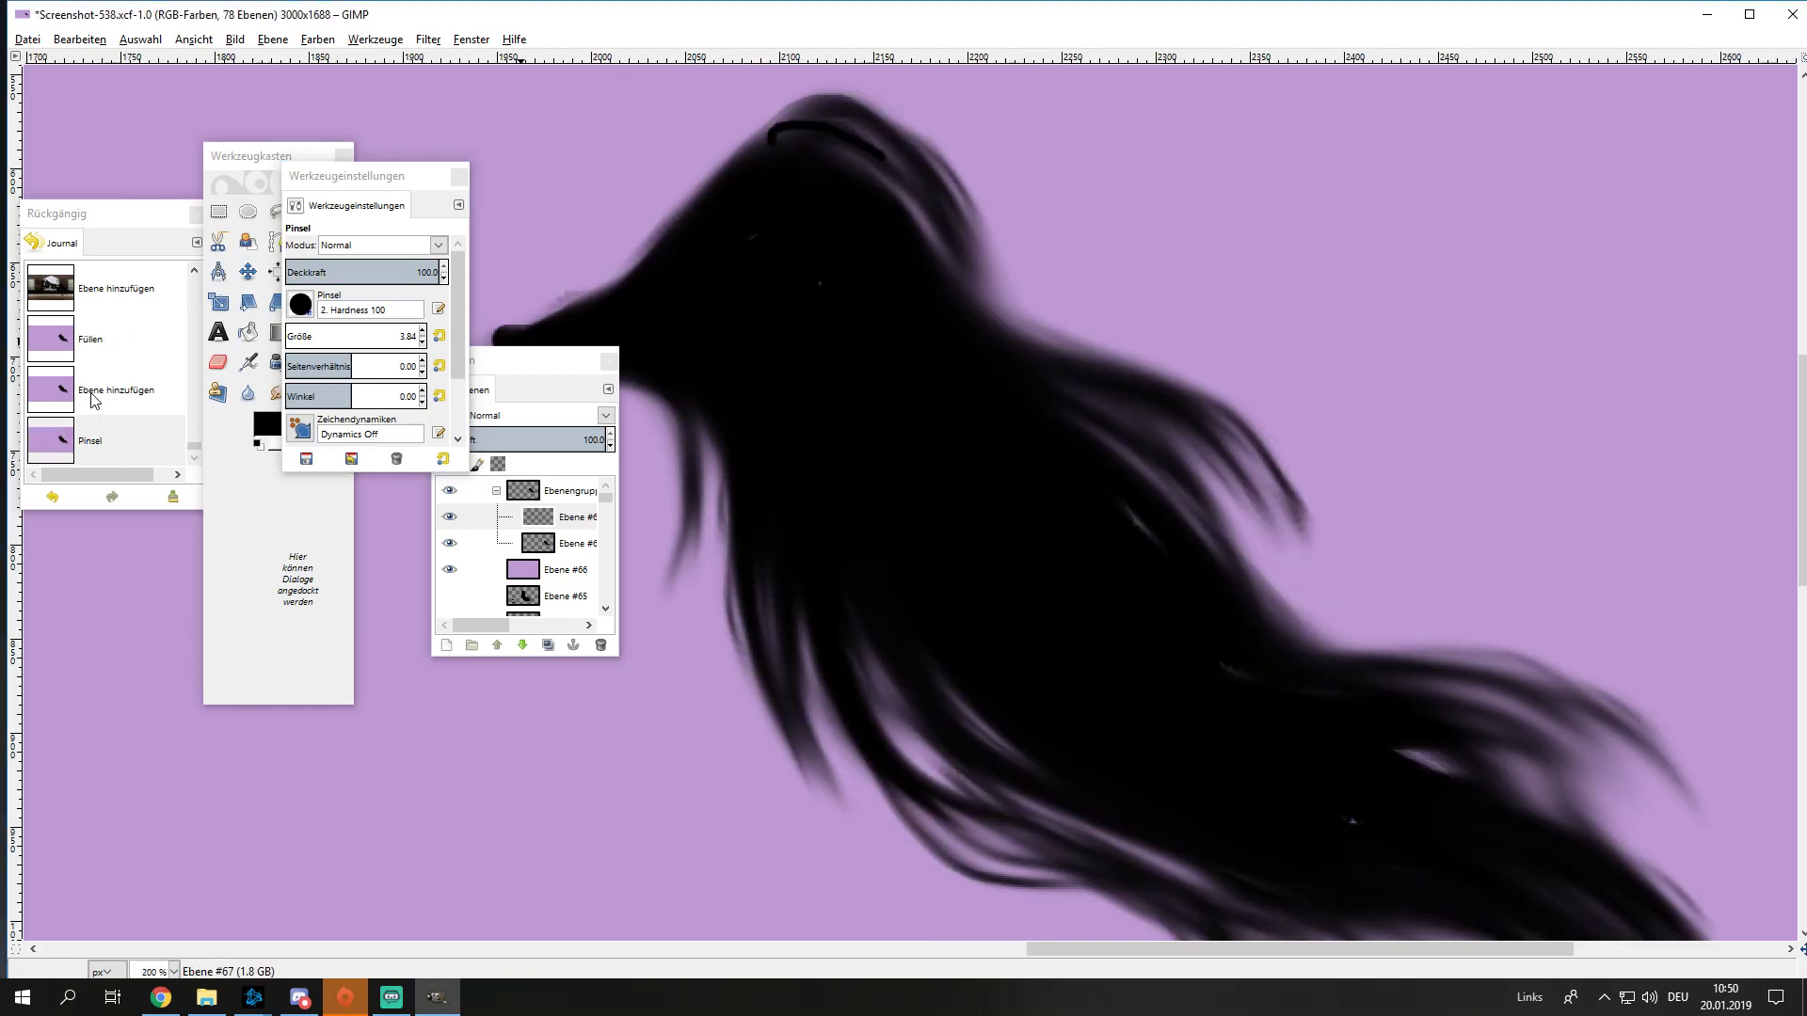
{"action": "key", "text": "ctrl+z"}
{"action": "scroll", "coordinate": [396, 339], "scroll_direction": "down", "scroll_amount": 2}
{"action": "scroll", "coordinate": [753, 525], "scroll_direction": "down", "scroll_amount": 1, "text": "ctrl"}
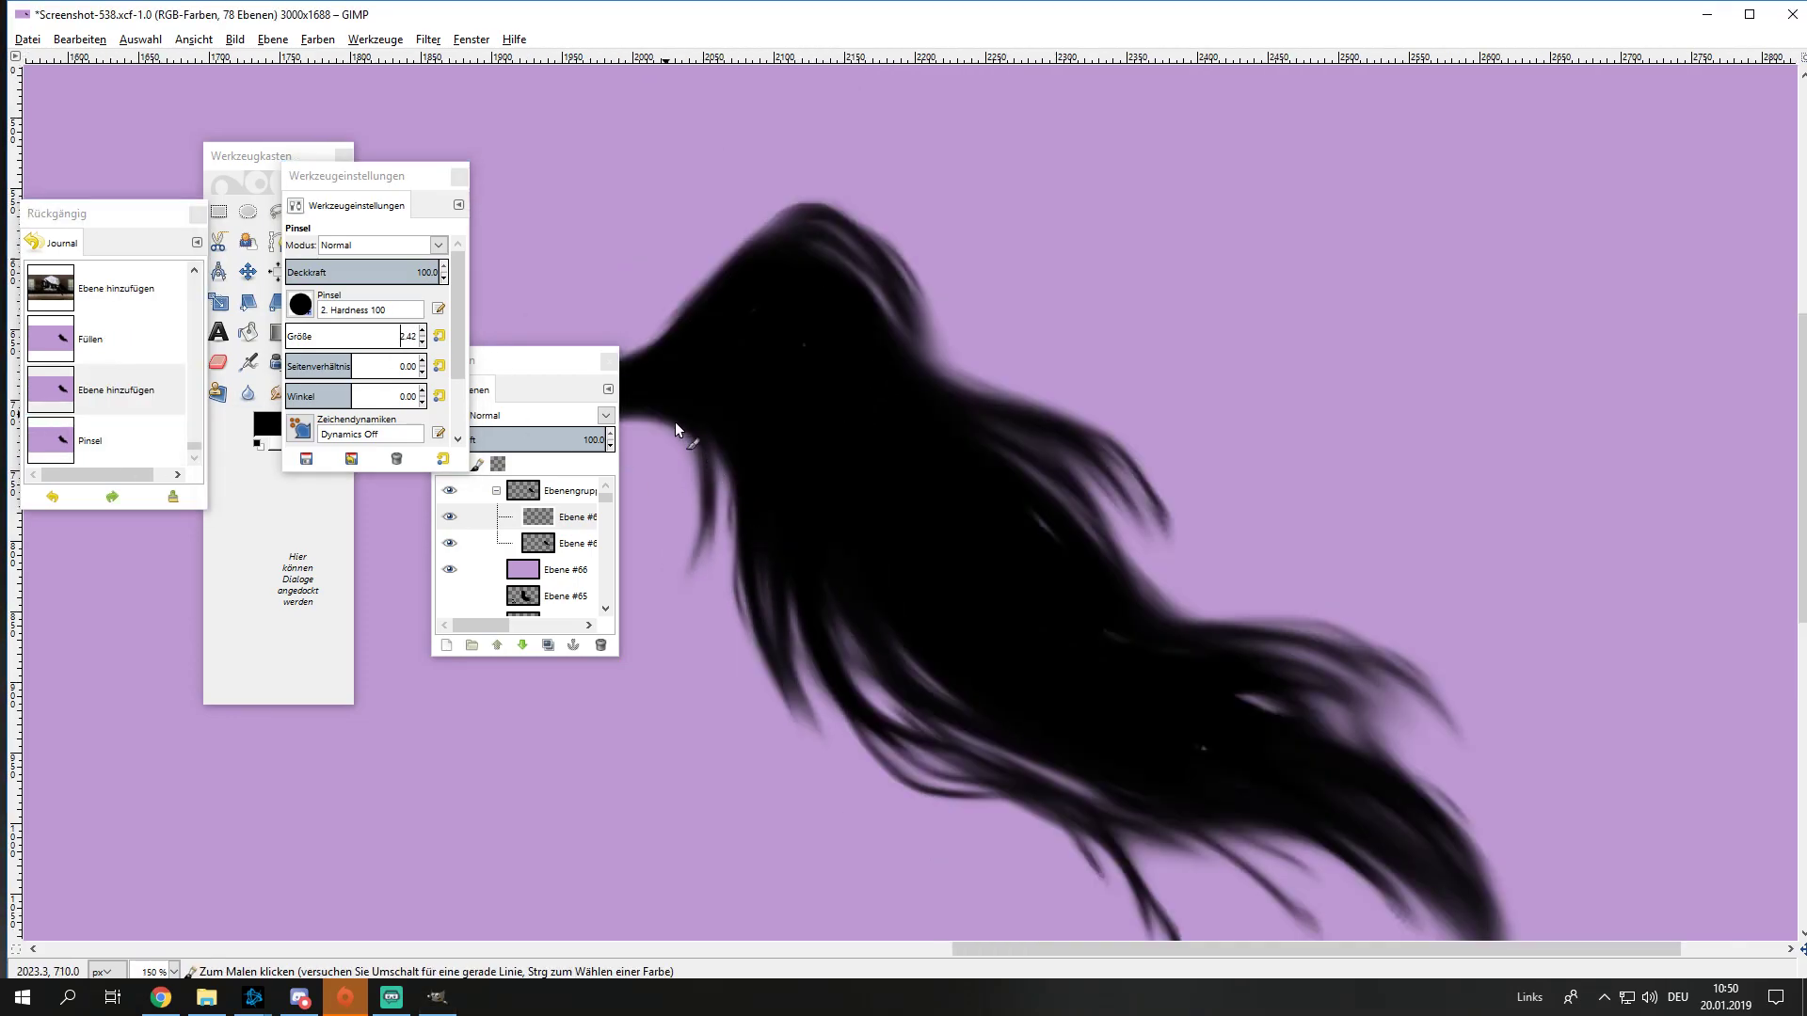
{"action": "left_click_drag", "start_coordinate": [691, 425], "coordinate": [680, 557]}
{"action": "left_click", "coordinate": [120, 402]}
{"action": "scroll", "coordinate": [1009, 456], "scroll_direction": "down", "scroll_amount": 3}
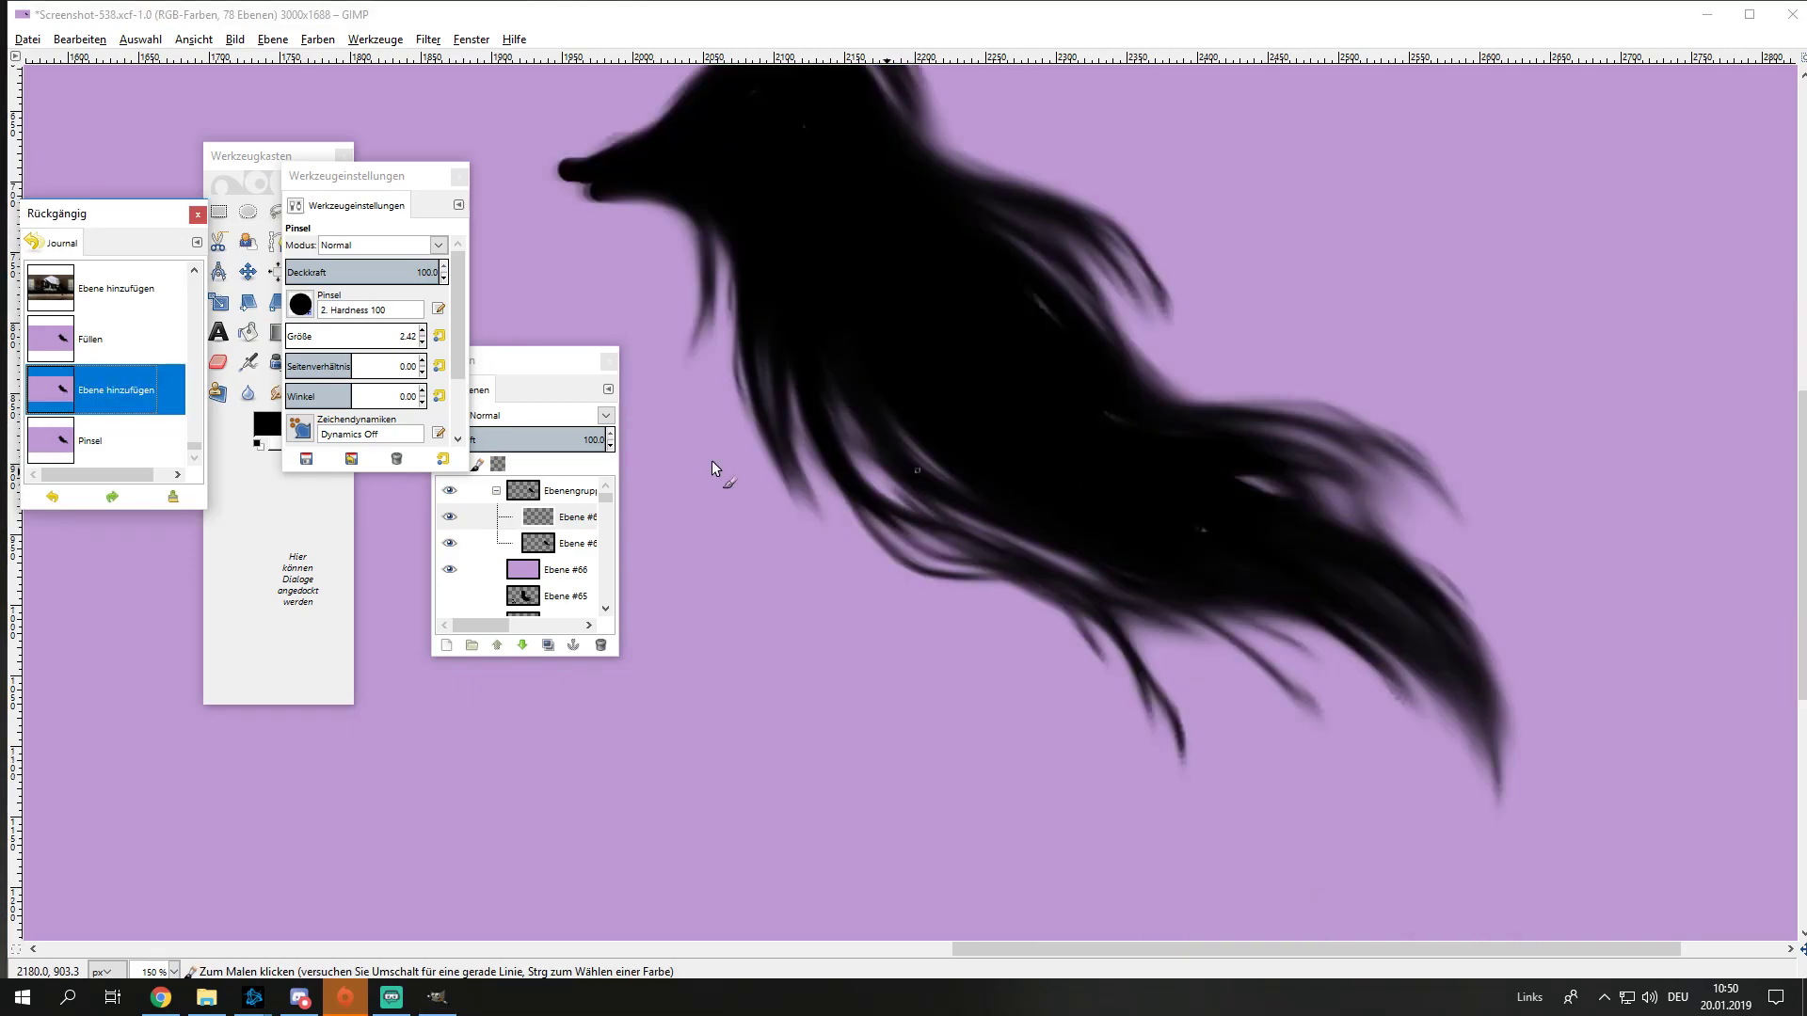
{"action": "left_click", "coordinate": [396, 346]}
{"action": "scroll", "coordinate": [1366, 687], "scroll_direction": "up", "scroll_amount": 1, "text": "ctrl"}
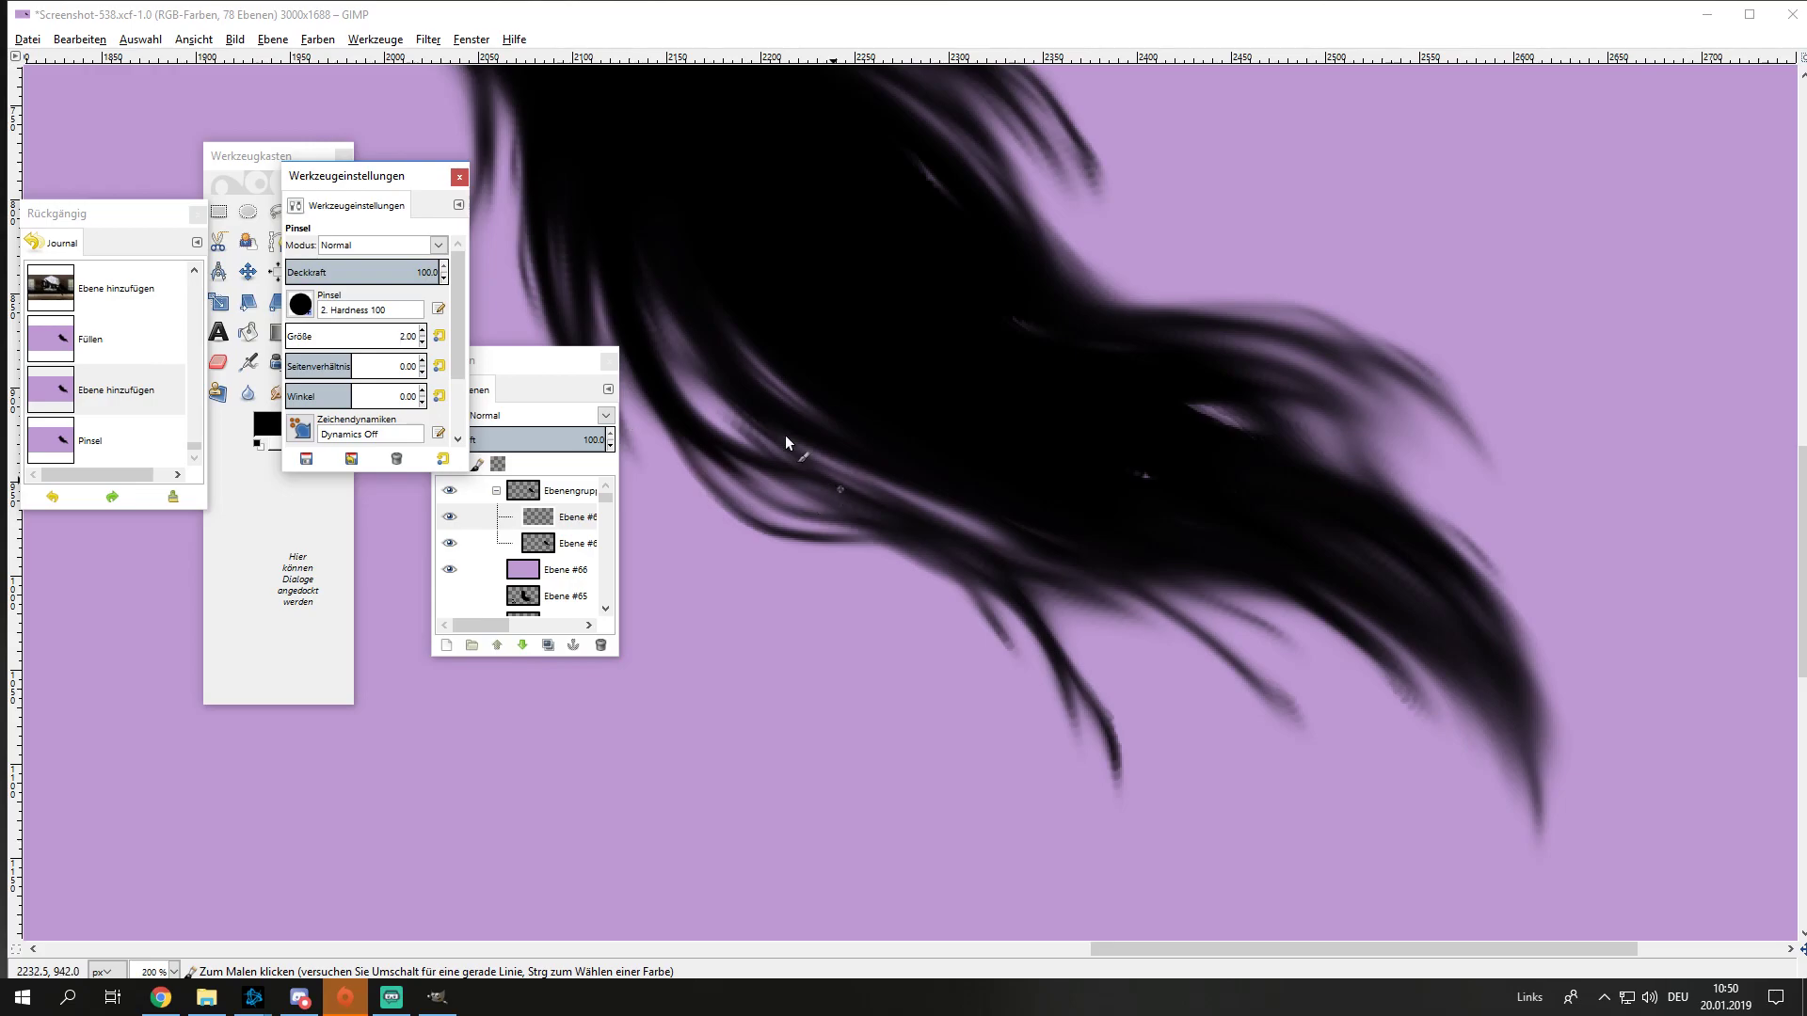
{"action": "left_click", "coordinate": [94, 395]}
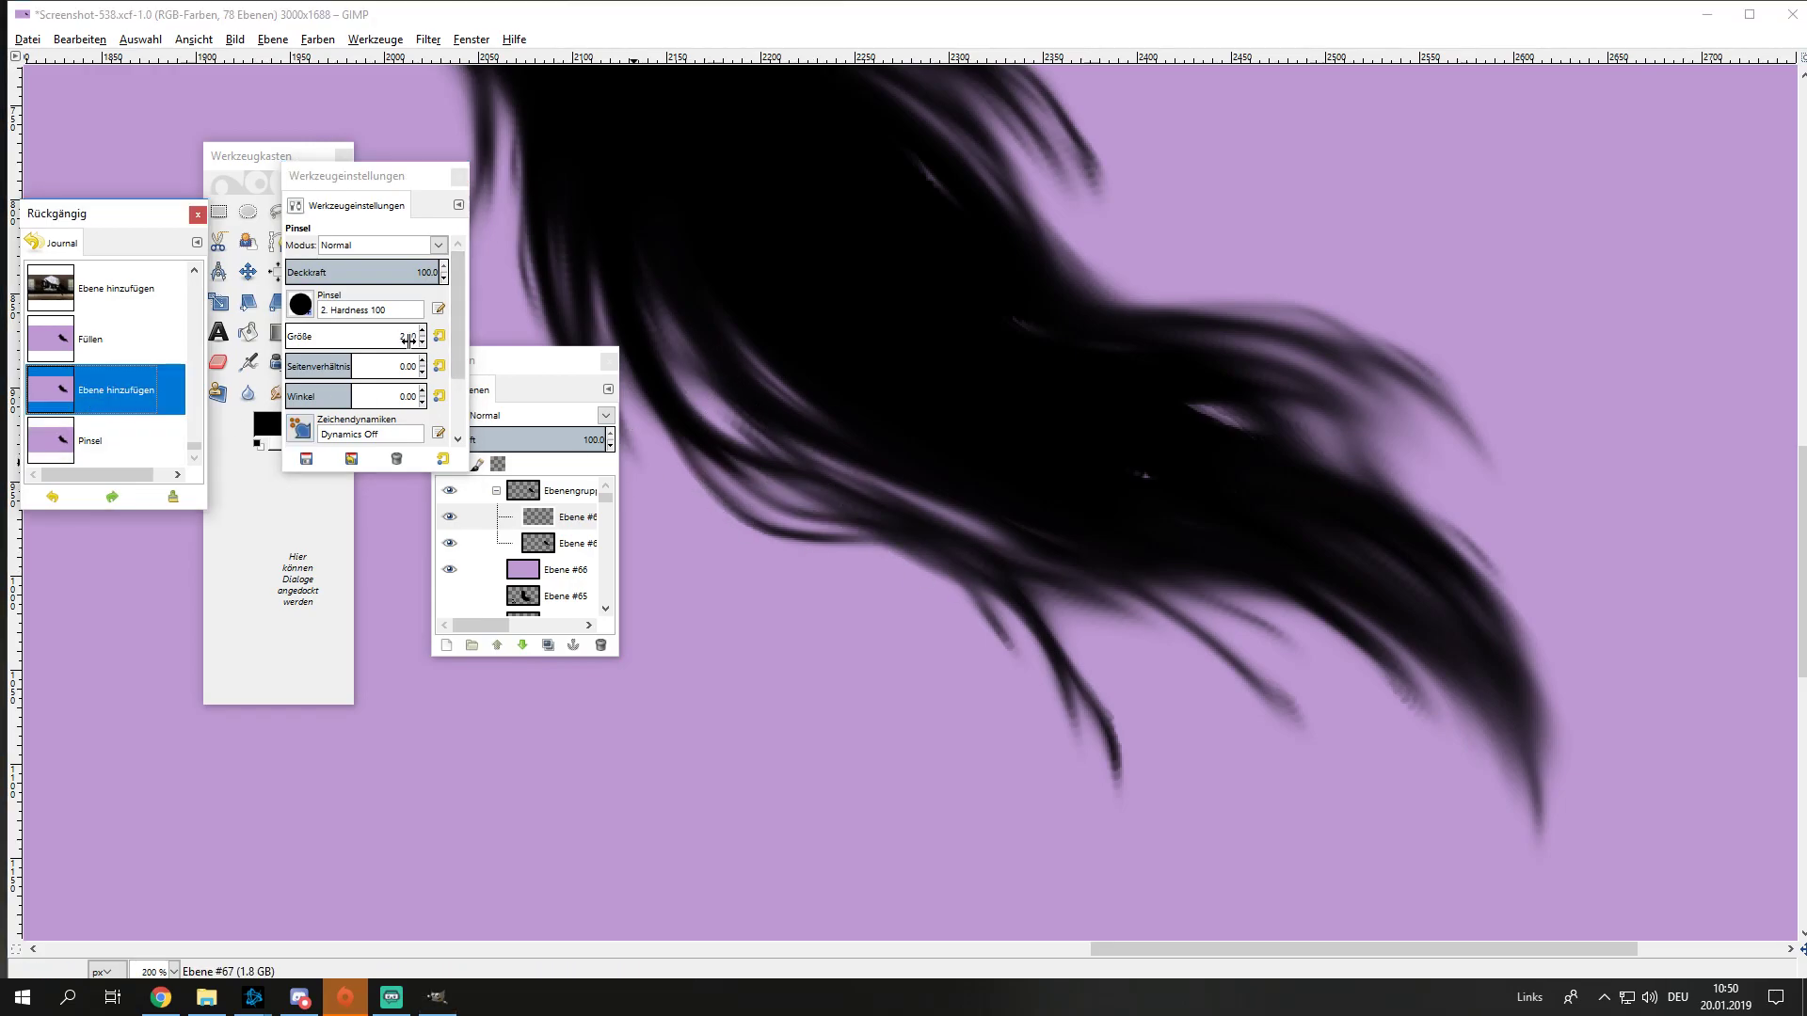
{"action": "left_click_drag", "start_coordinate": [407, 340], "coordinate": [386, 341]}
Step: Paint fine black hair lines along the tail's edges and near its tip
{"action": "mouse_move", "coordinate": [725, 414]}
{"action": "left_mouse_down"}
{"action": "mouse_move", "coordinate": [876, 556]}
{"action": "mouse_move", "coordinate": [932, 546]}
{"action": "left_mouse_up"}
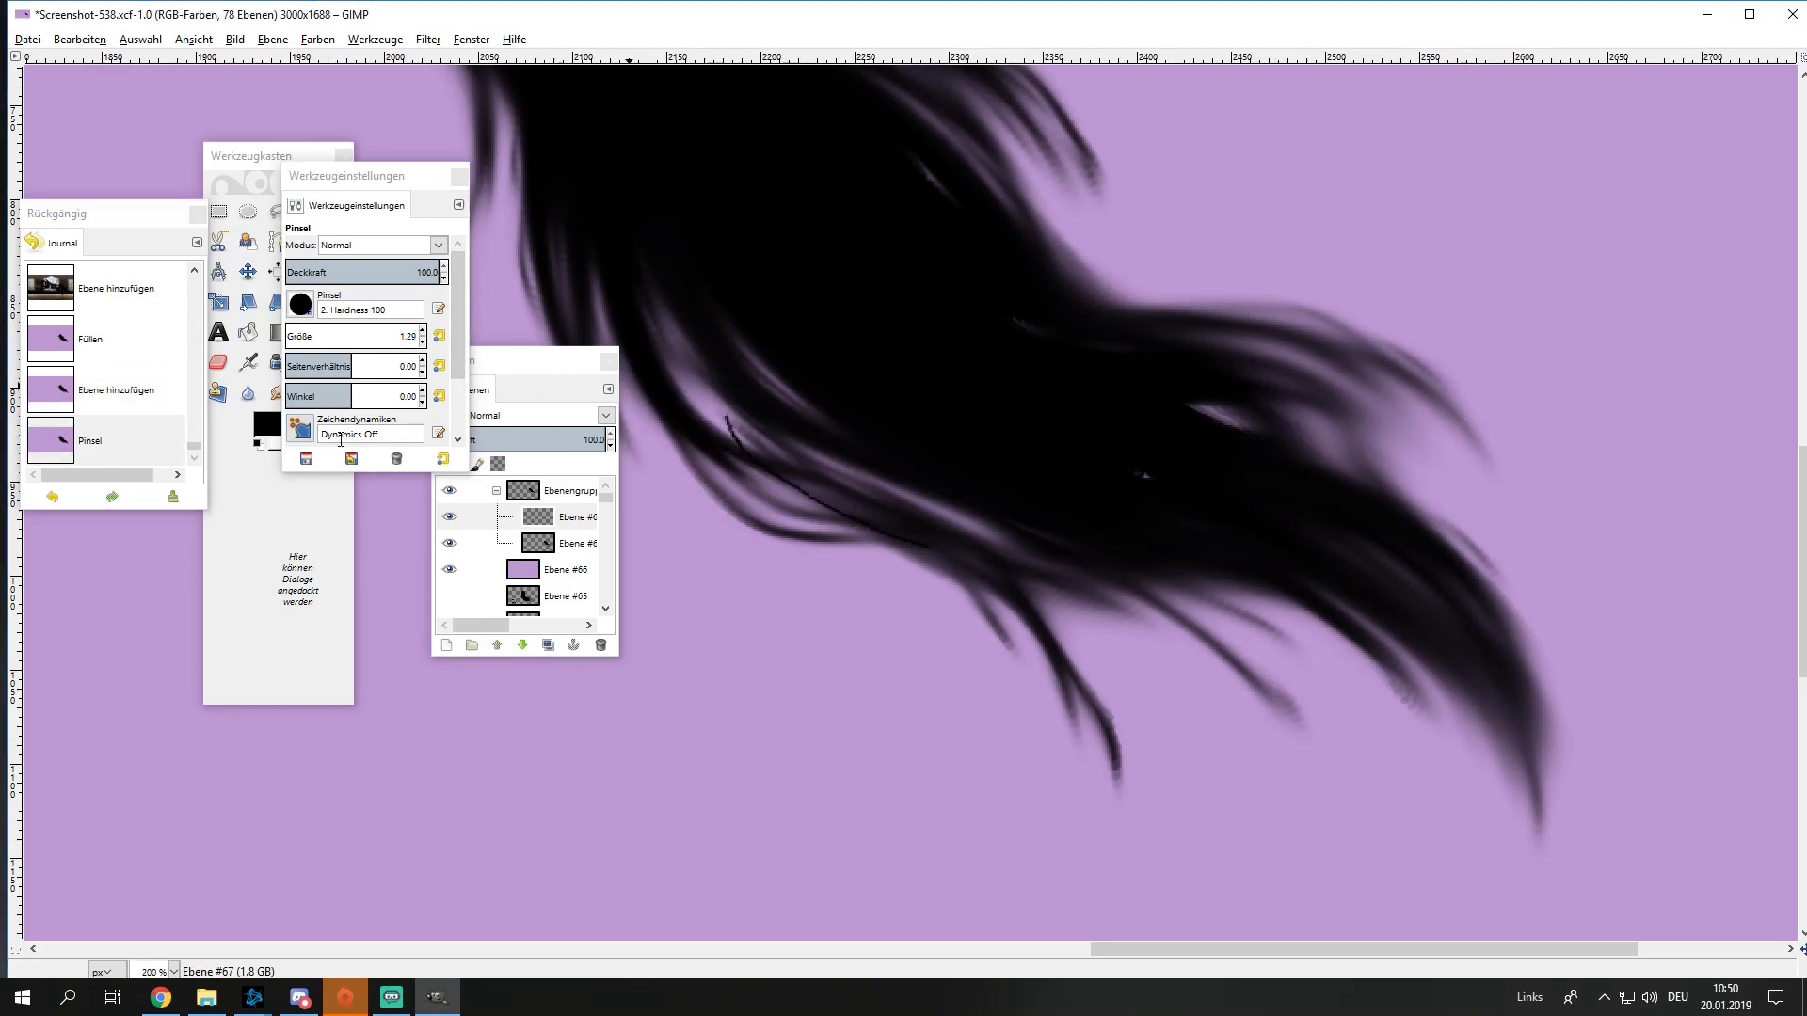
{"action": "scroll", "coordinate": [1273, 603], "scroll_direction": "up", "scroll_amount": 5}
{"action": "mouse_move", "coordinate": [1148, 549]}
{"action": "left_mouse_down"}
{"action": "mouse_move", "coordinate": [1340, 573]}
{"action": "mouse_move", "coordinate": [1435, 614]}
{"action": "left_mouse_up"}
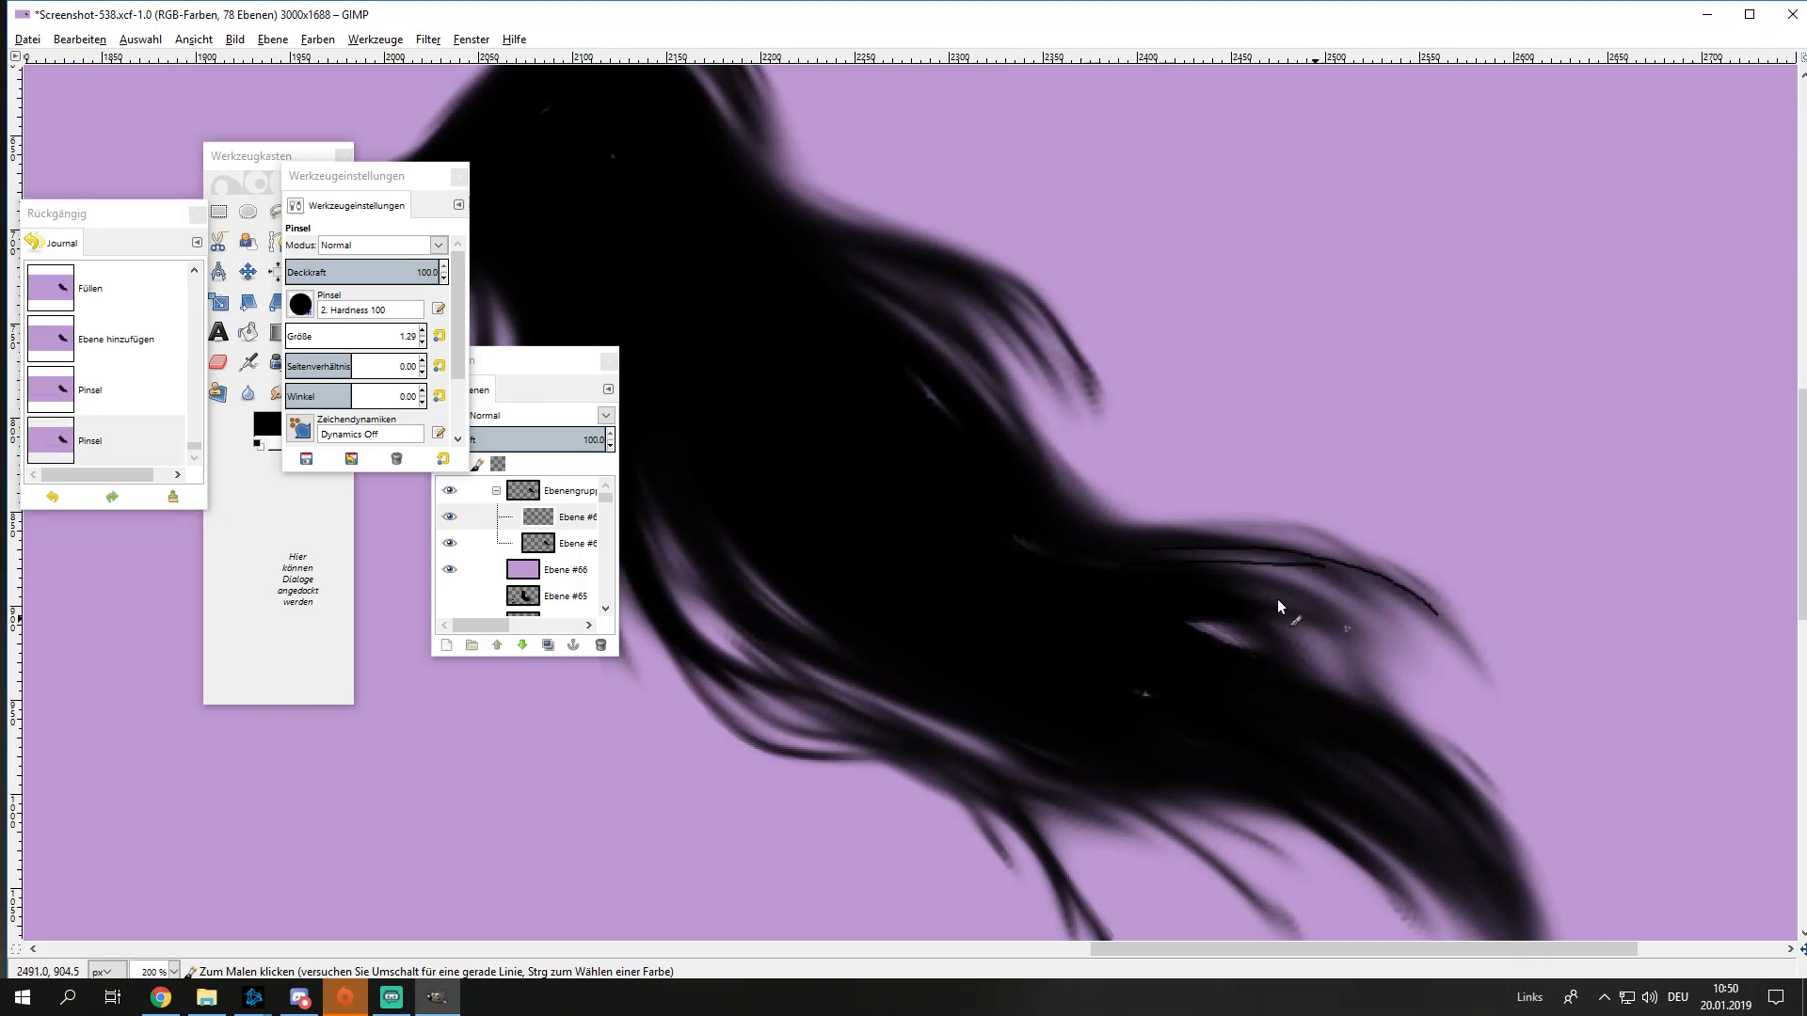
{"action": "left_click_drag", "start_coordinate": [1214, 576], "coordinate": [1345, 612]}
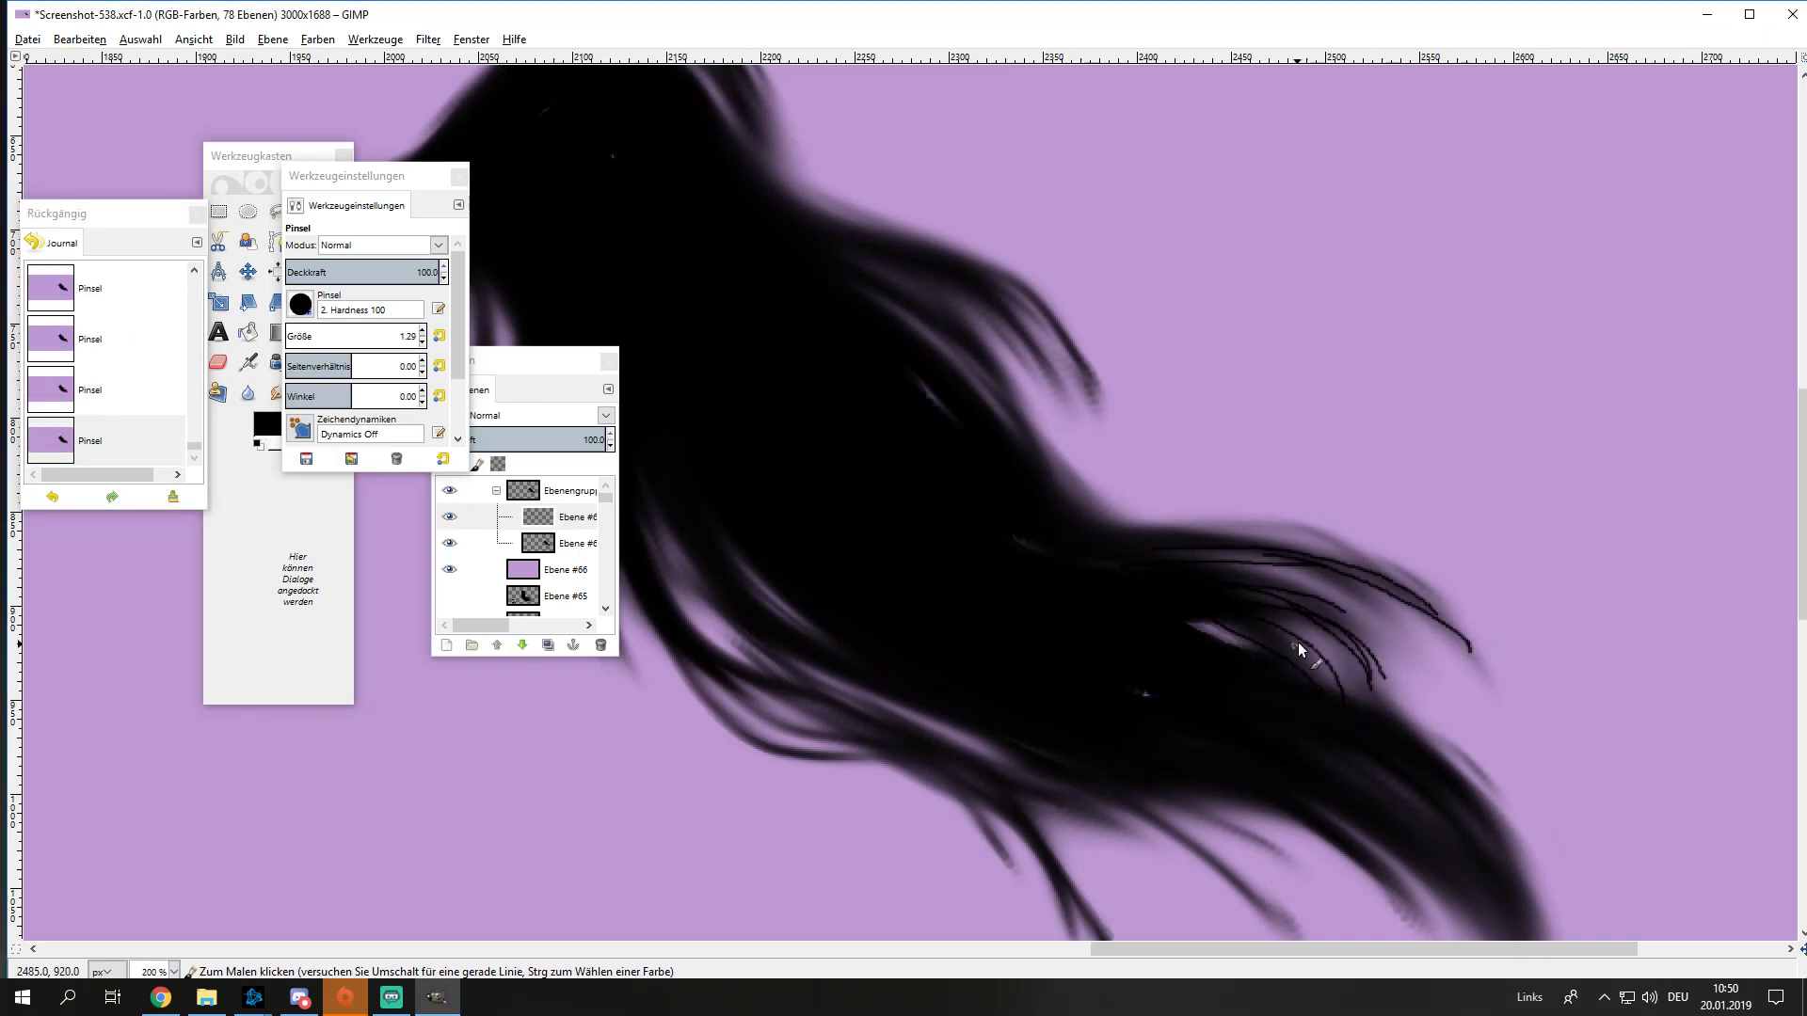
{"action": "scroll", "coordinate": [1173, 463], "scroll_direction": "down", "scroll_amount": 5}
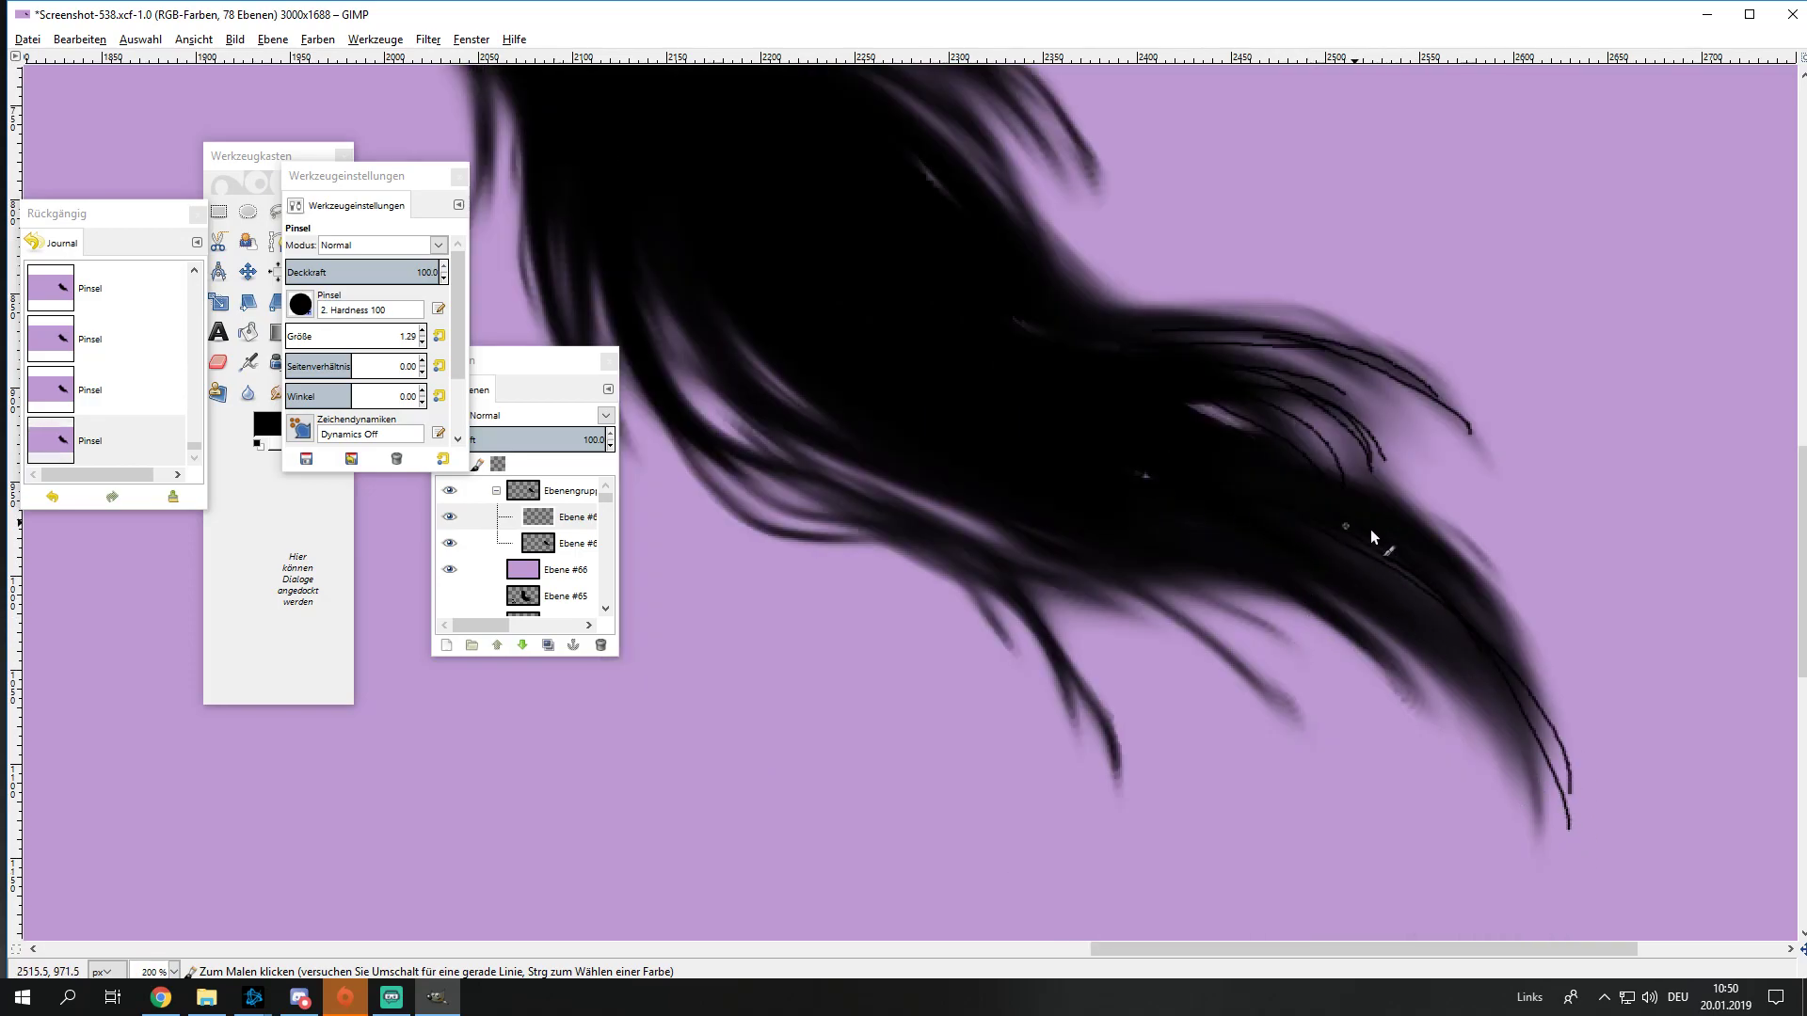
{"action": "left_click_drag", "start_coordinate": [1393, 510], "coordinate": [1568, 685]}
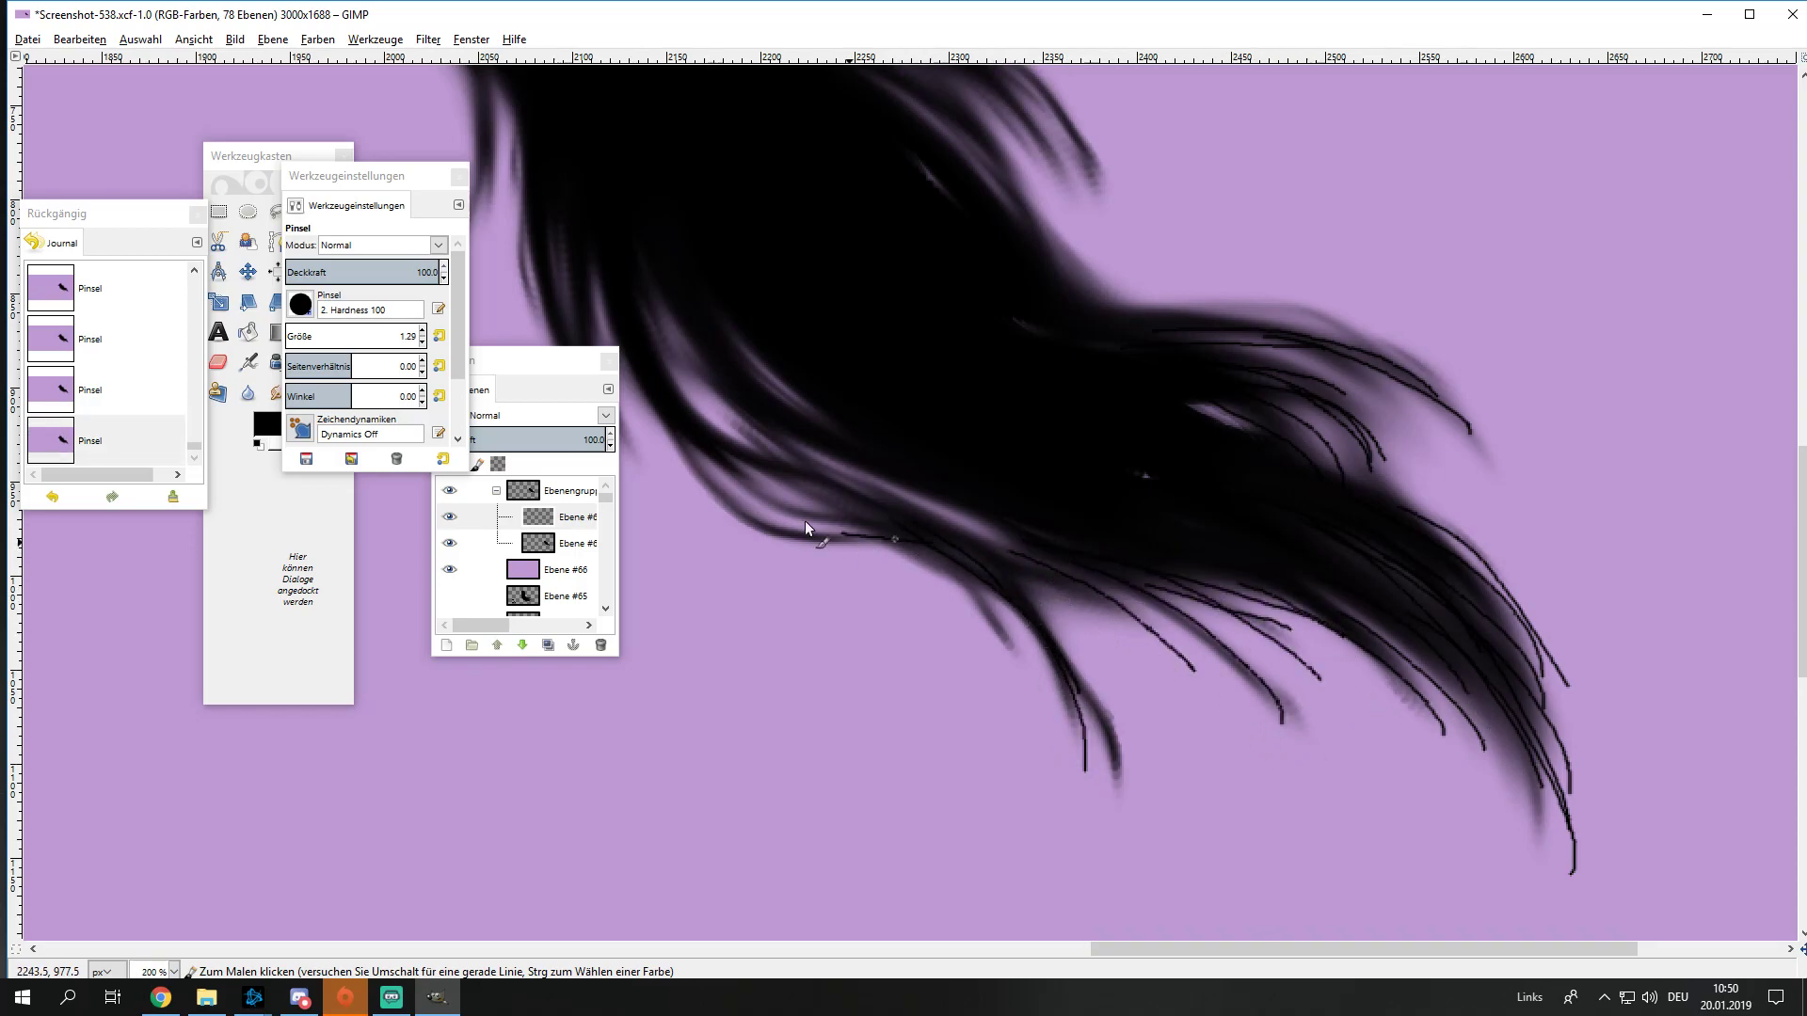
{"action": "left_click_drag", "start_coordinate": [679, 450], "coordinate": [815, 534]}
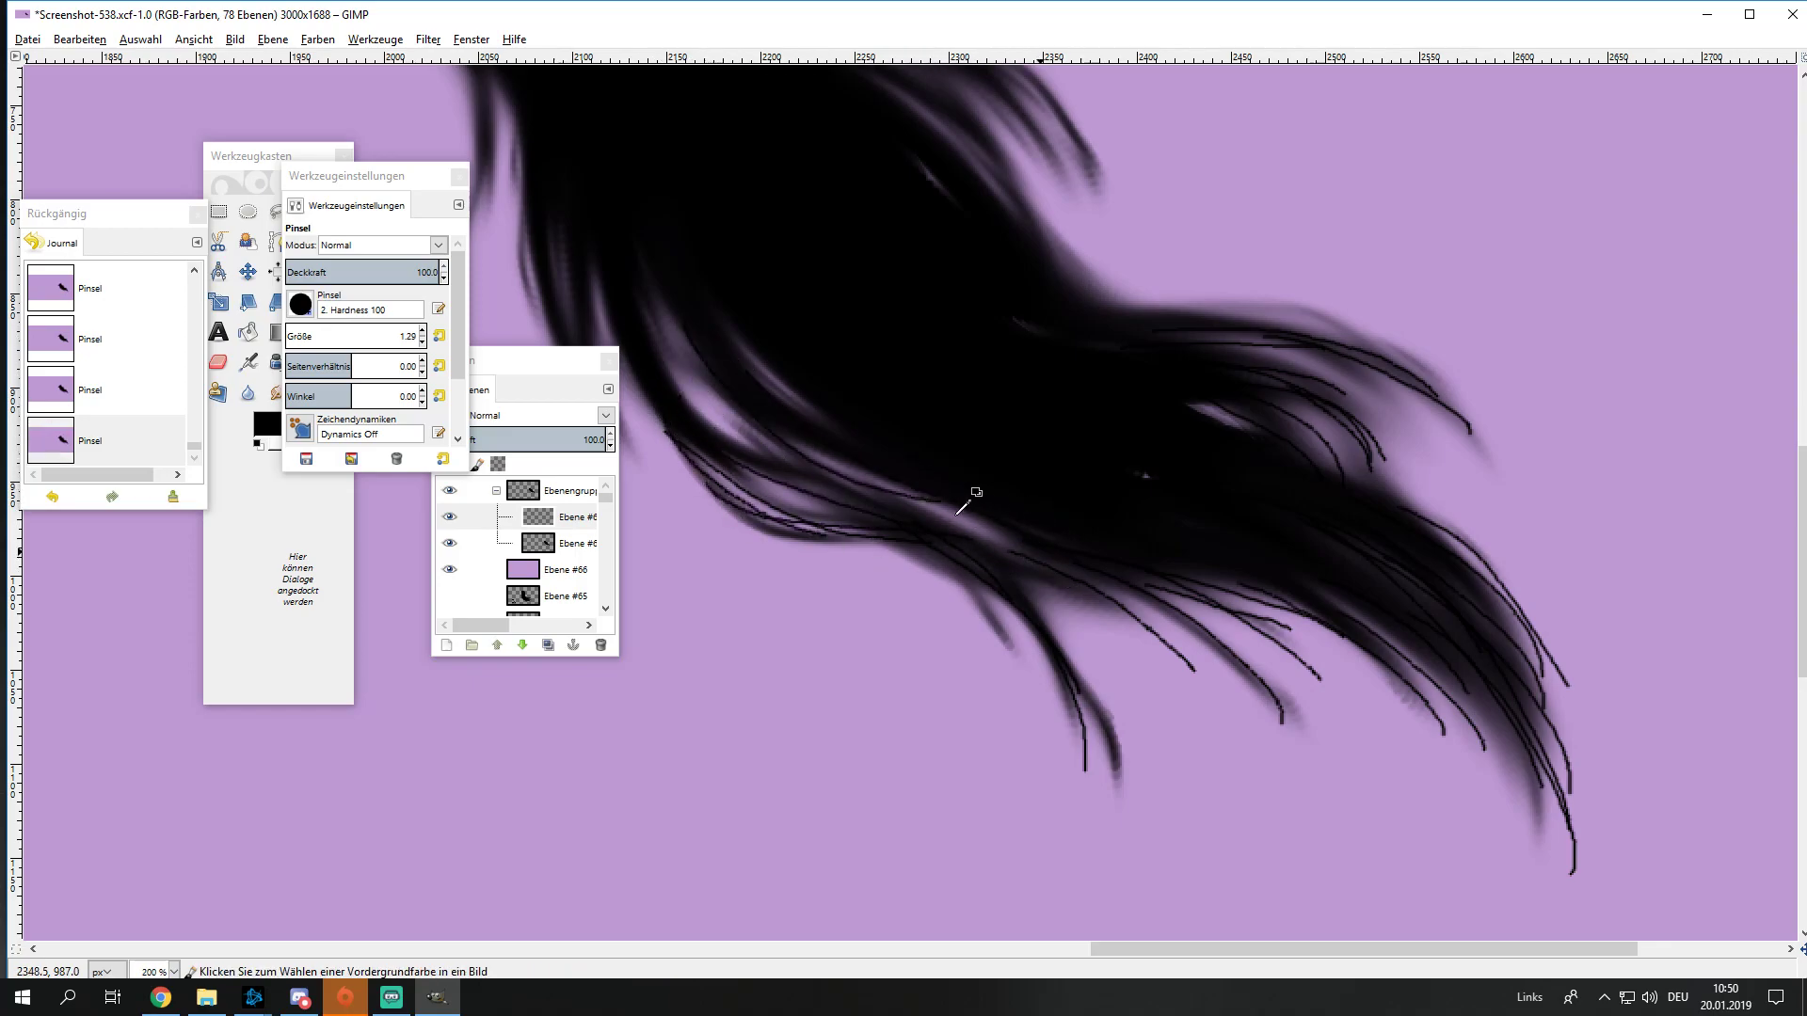
{"action": "scroll", "coordinate": [889, 476], "scroll_direction": "down", "scroll_amount": 4}
{"action": "scroll", "coordinate": [1473, 546], "scroll_direction": "up", "scroll_amount": 3}
{"action": "scroll", "coordinate": [881, 597], "scroll_direction": "up", "scroll_amount": 2}
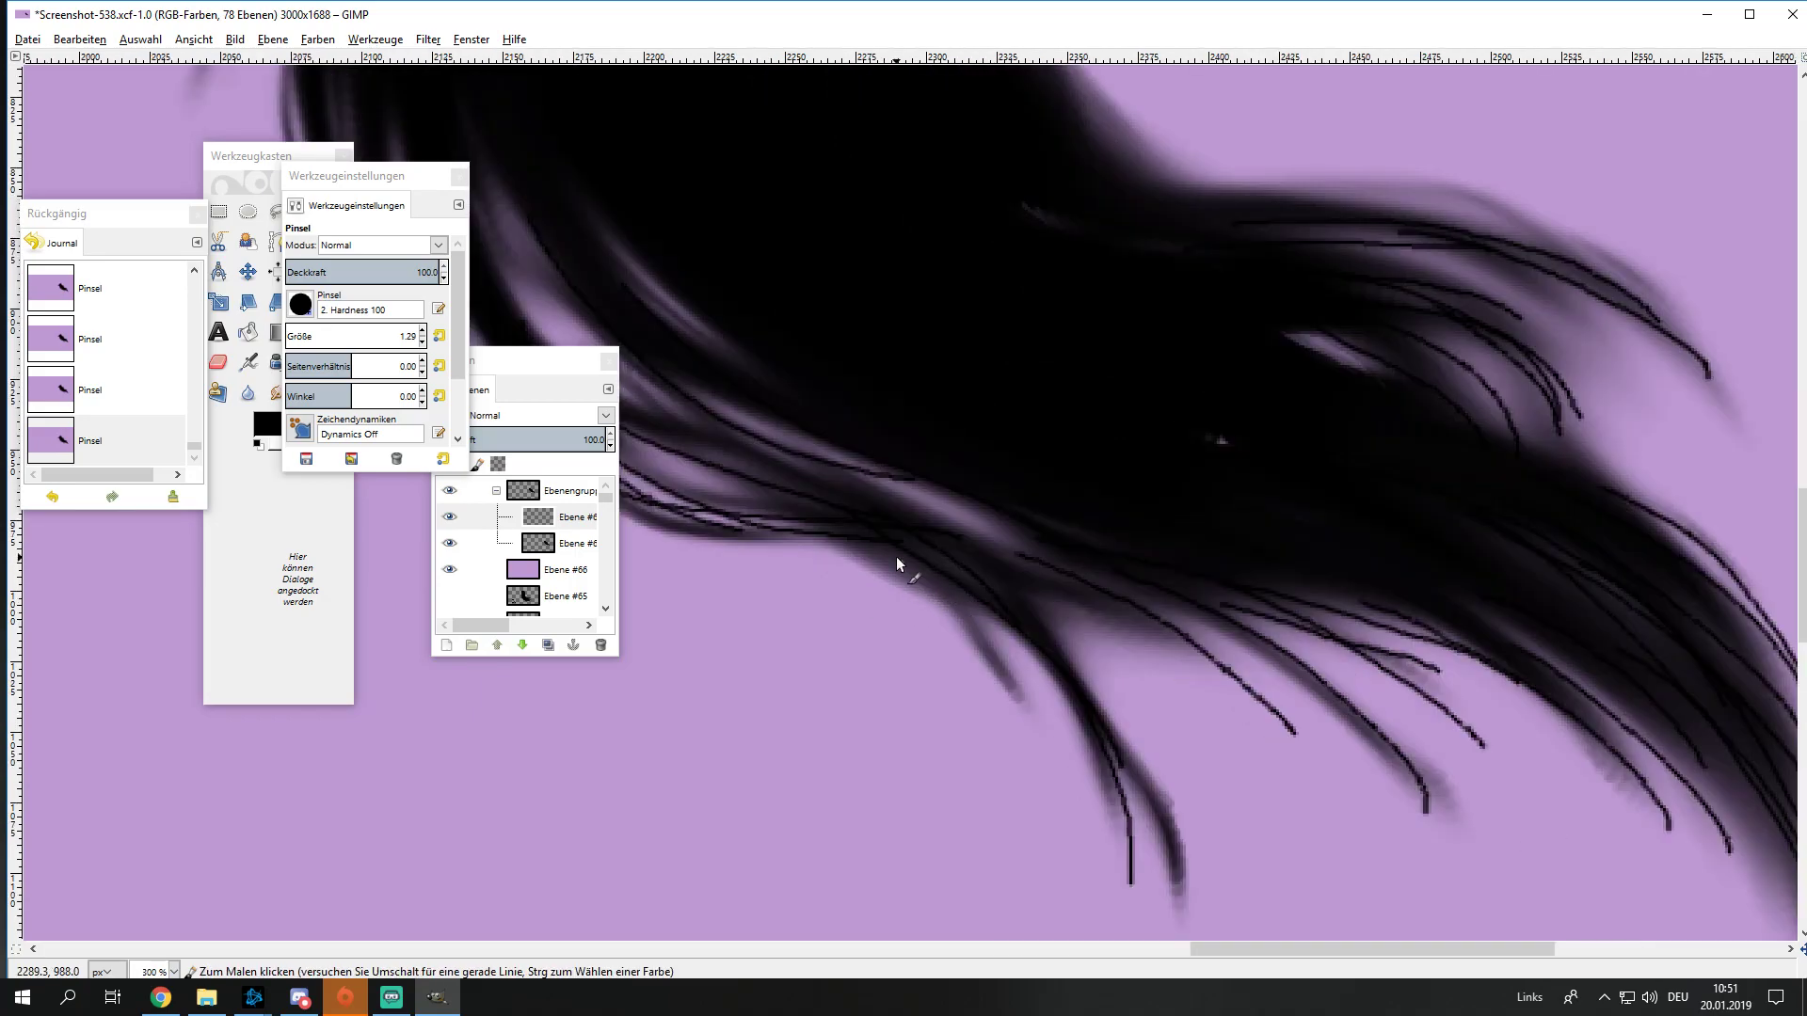
Step: Zoom in and paint several thin strands on the tail's lower-right hair
{"action": "mouse_move", "coordinate": [1265, 951]}
{"action": "left_mouse_down"}
{"action": "mouse_move", "coordinate": [1228, 950]}
{"action": "mouse_move", "coordinate": [1086, 851]}
{"action": "left_mouse_up"}
{"action": "scroll", "coordinate": [1086, 851], "scroll_direction": "down", "scroll_amount": 1}
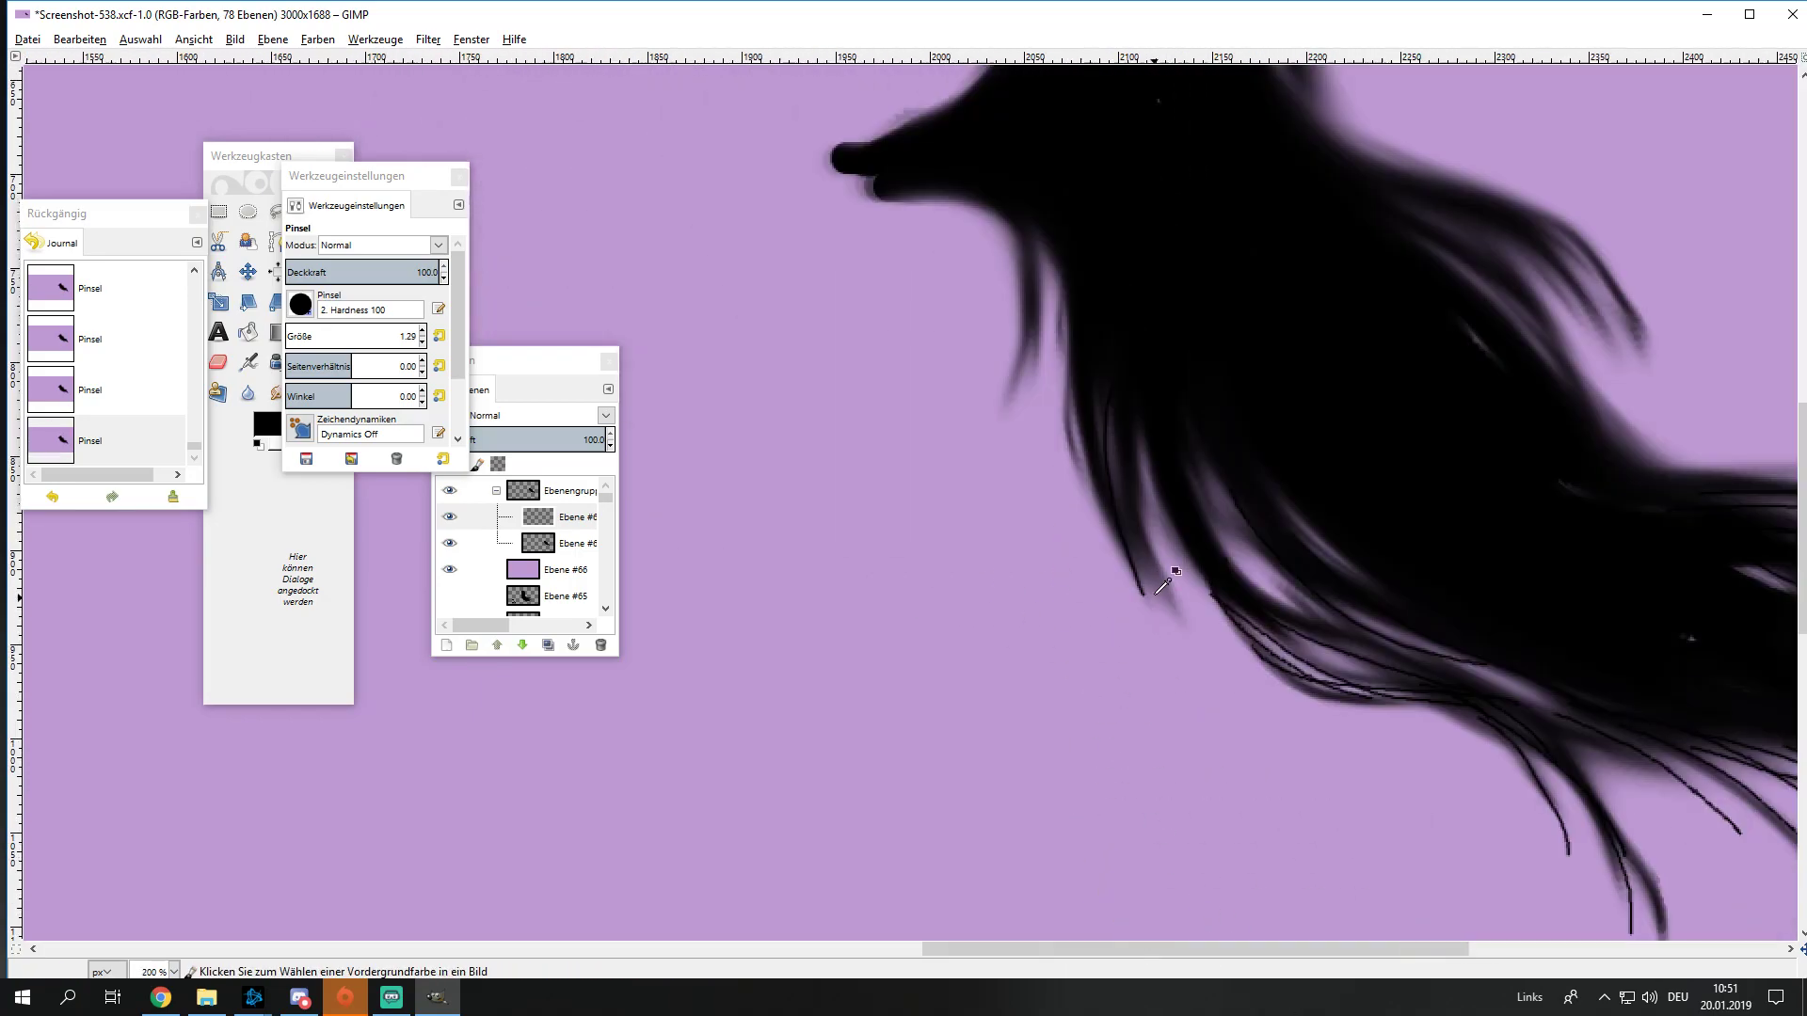
{"action": "scroll", "coordinate": [1109, 458], "scroll_direction": "down", "scroll_amount": 1}
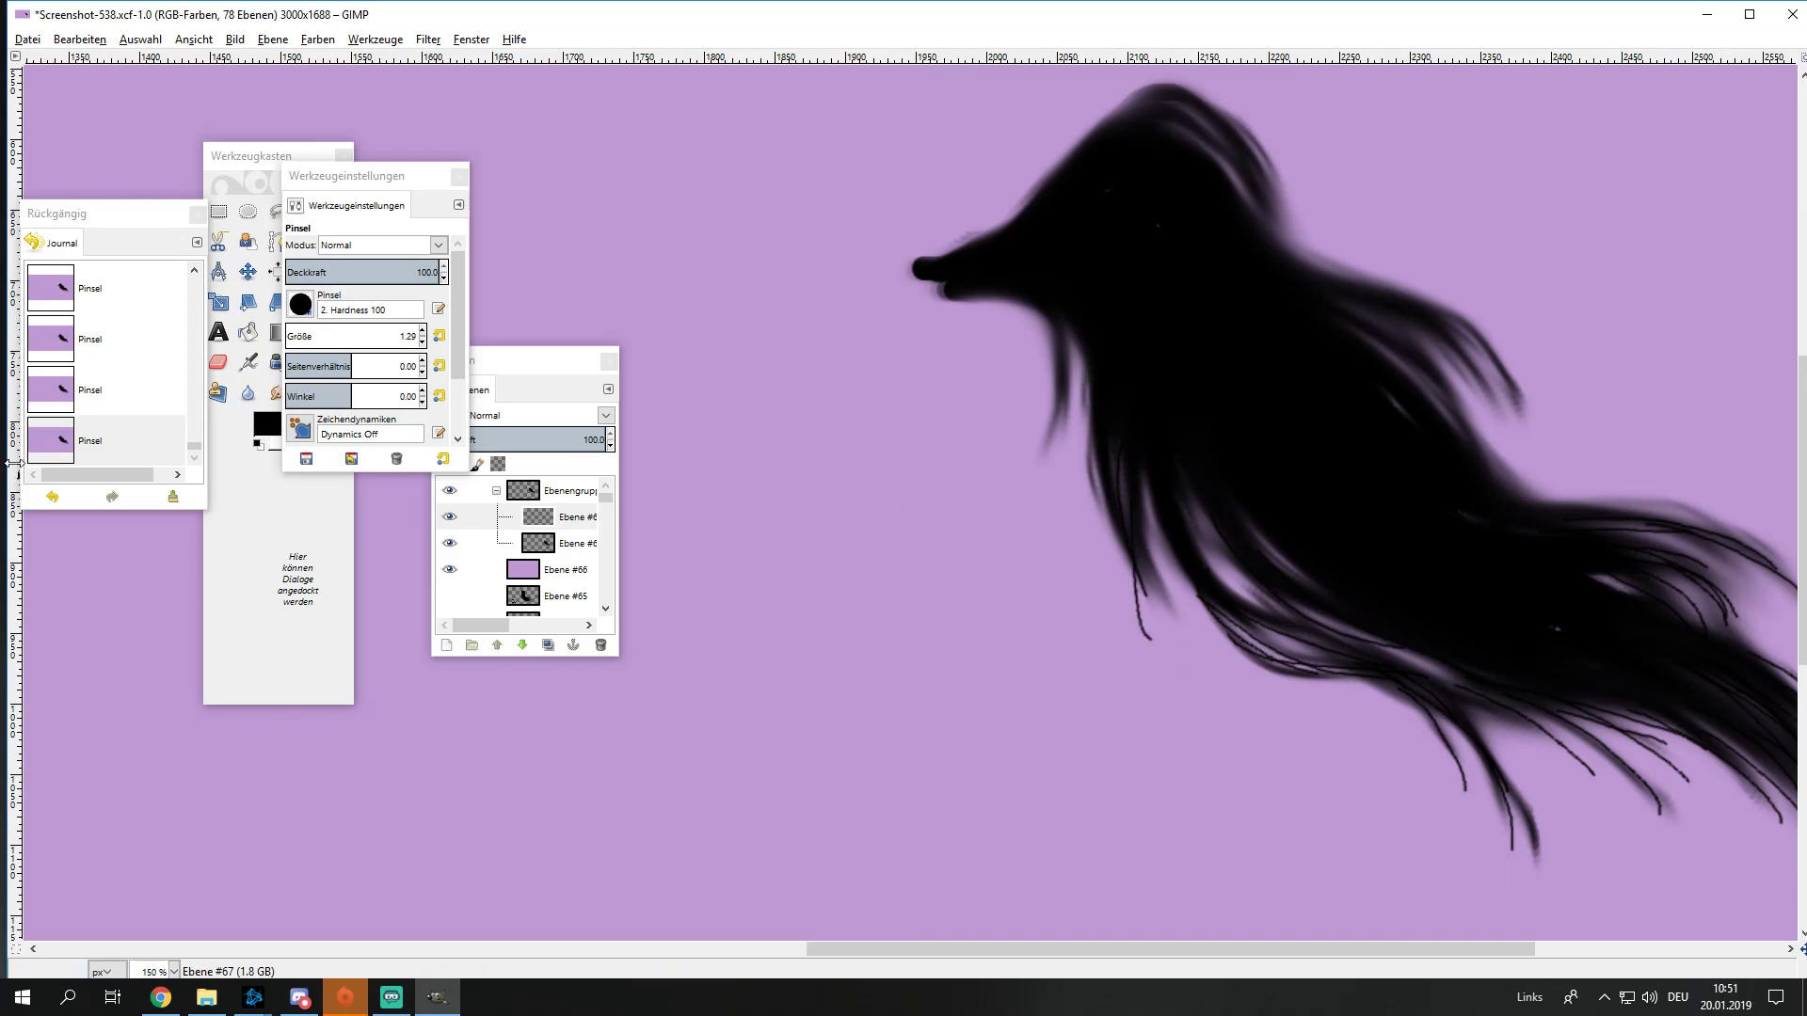
{"action": "key", "text": "ctrl+z"}
{"action": "scroll", "coordinate": [1131, 777], "scroll_direction": "up", "scroll_amount": 1}
{"action": "key", "text": "ctrl+y"}
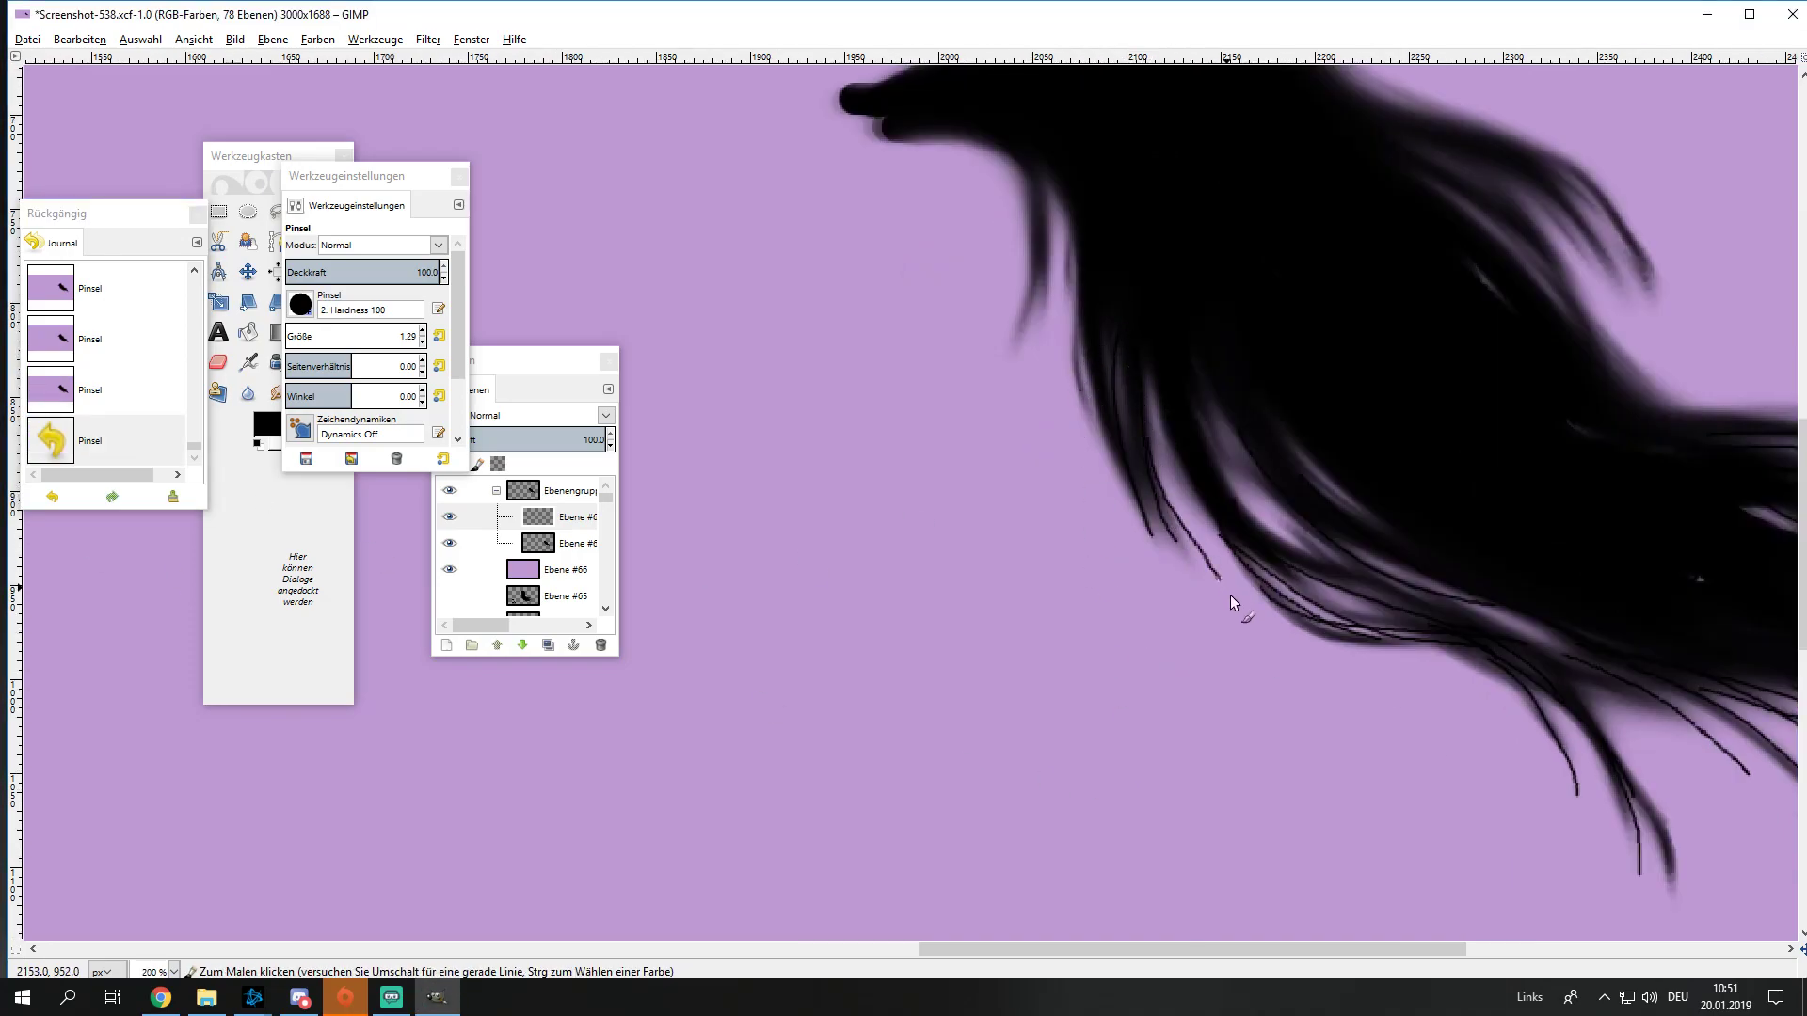
{"action": "scroll", "coordinate": [1141, 568], "scroll_direction": "up", "scroll_amount": 3}
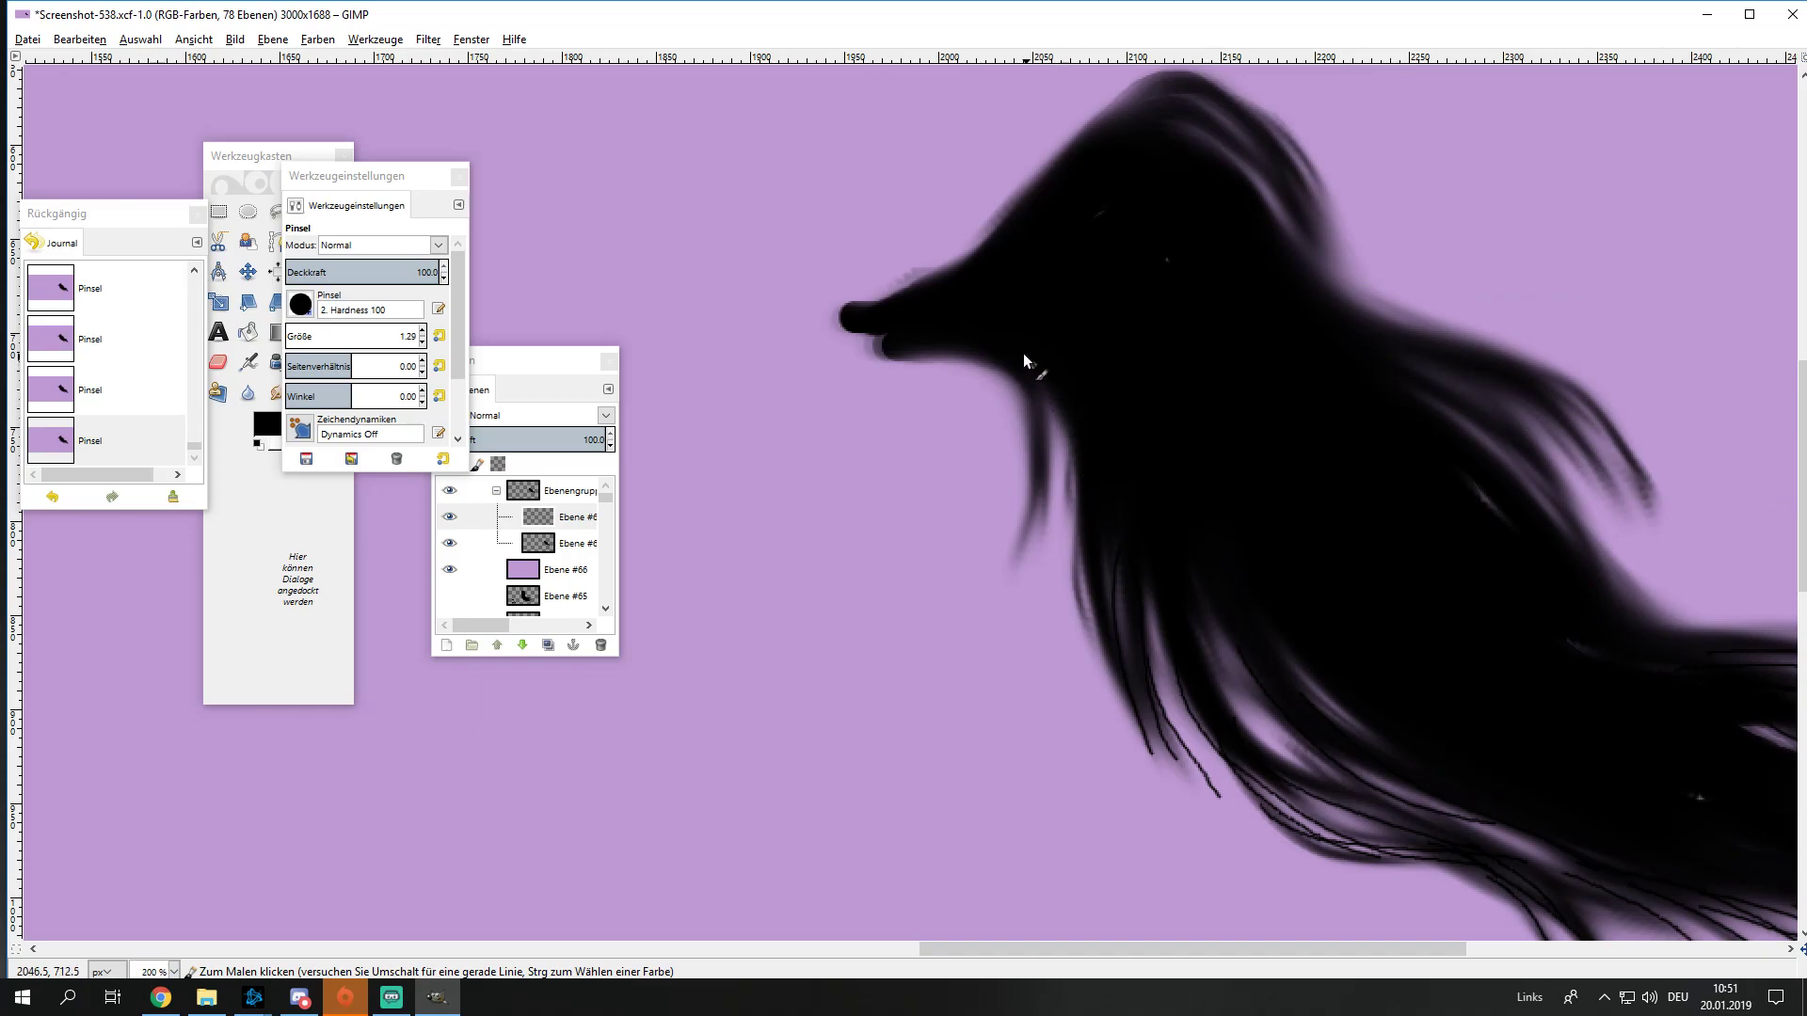
{"action": "scroll", "coordinate": [1081, 578], "scroll_direction": "up", "scroll_amount": 3}
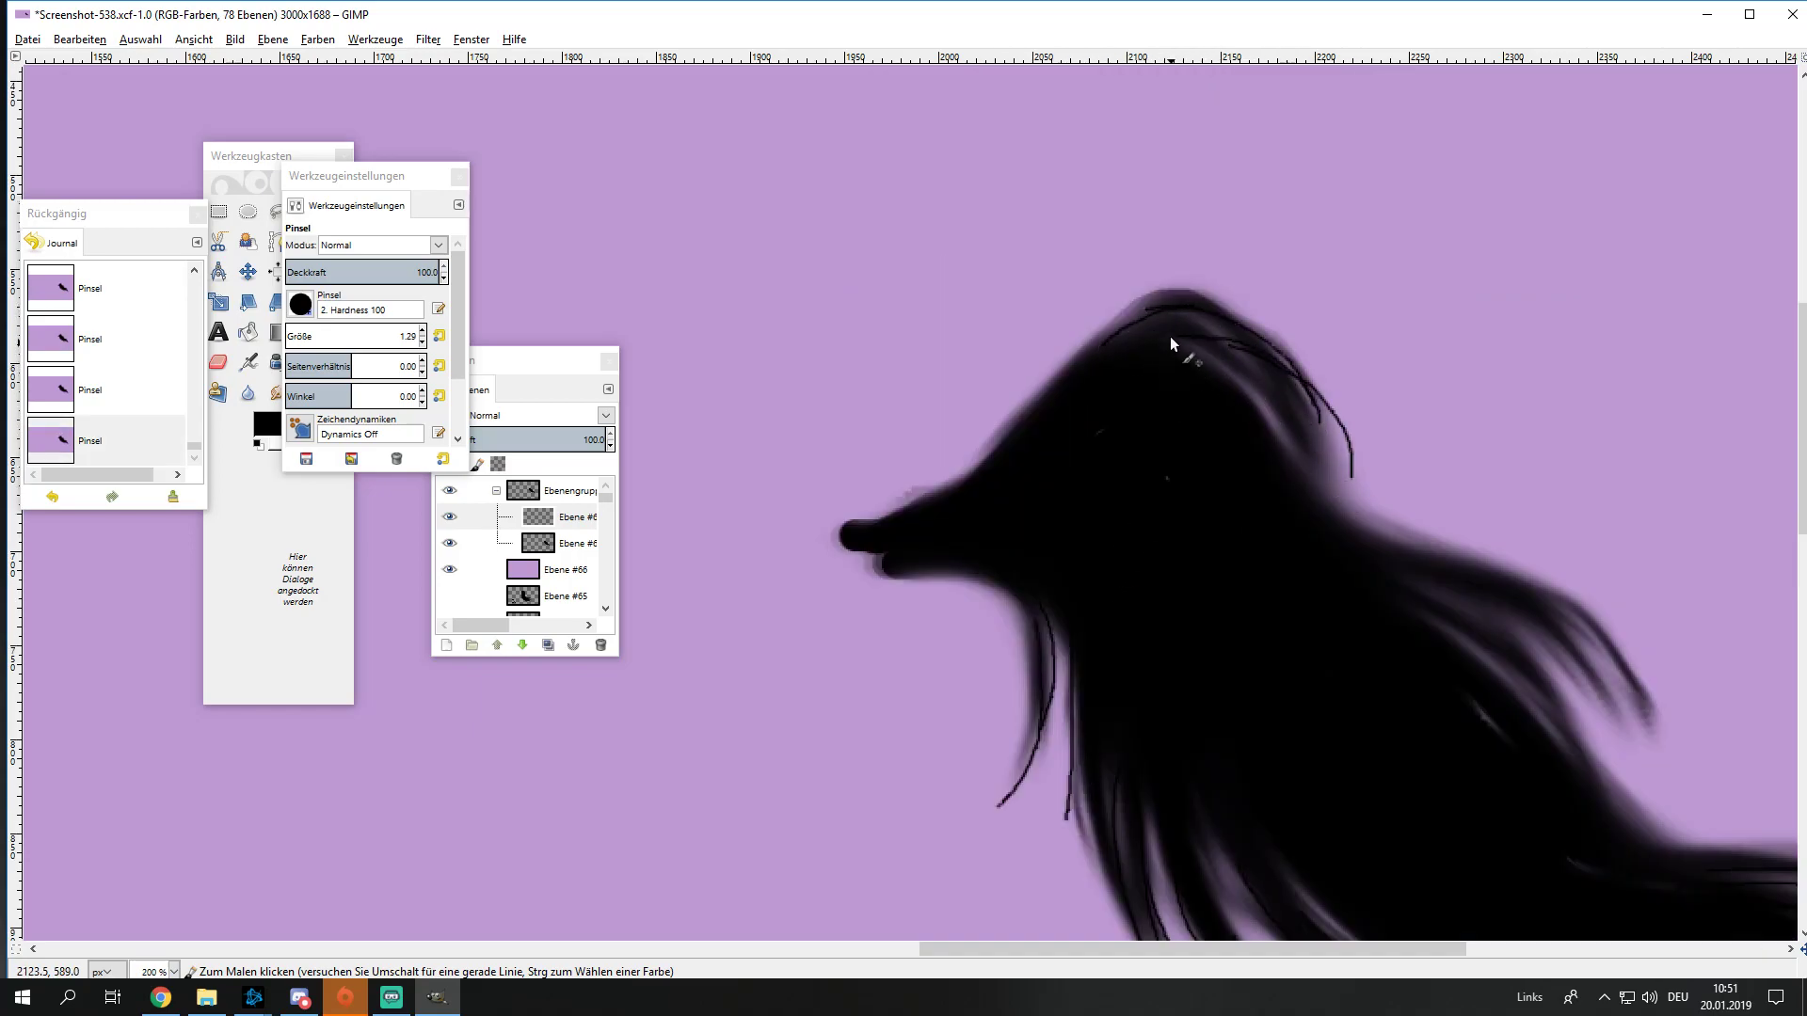
{"action": "left_click_drag", "start_coordinate": [1402, 546], "coordinate": [1585, 590]}
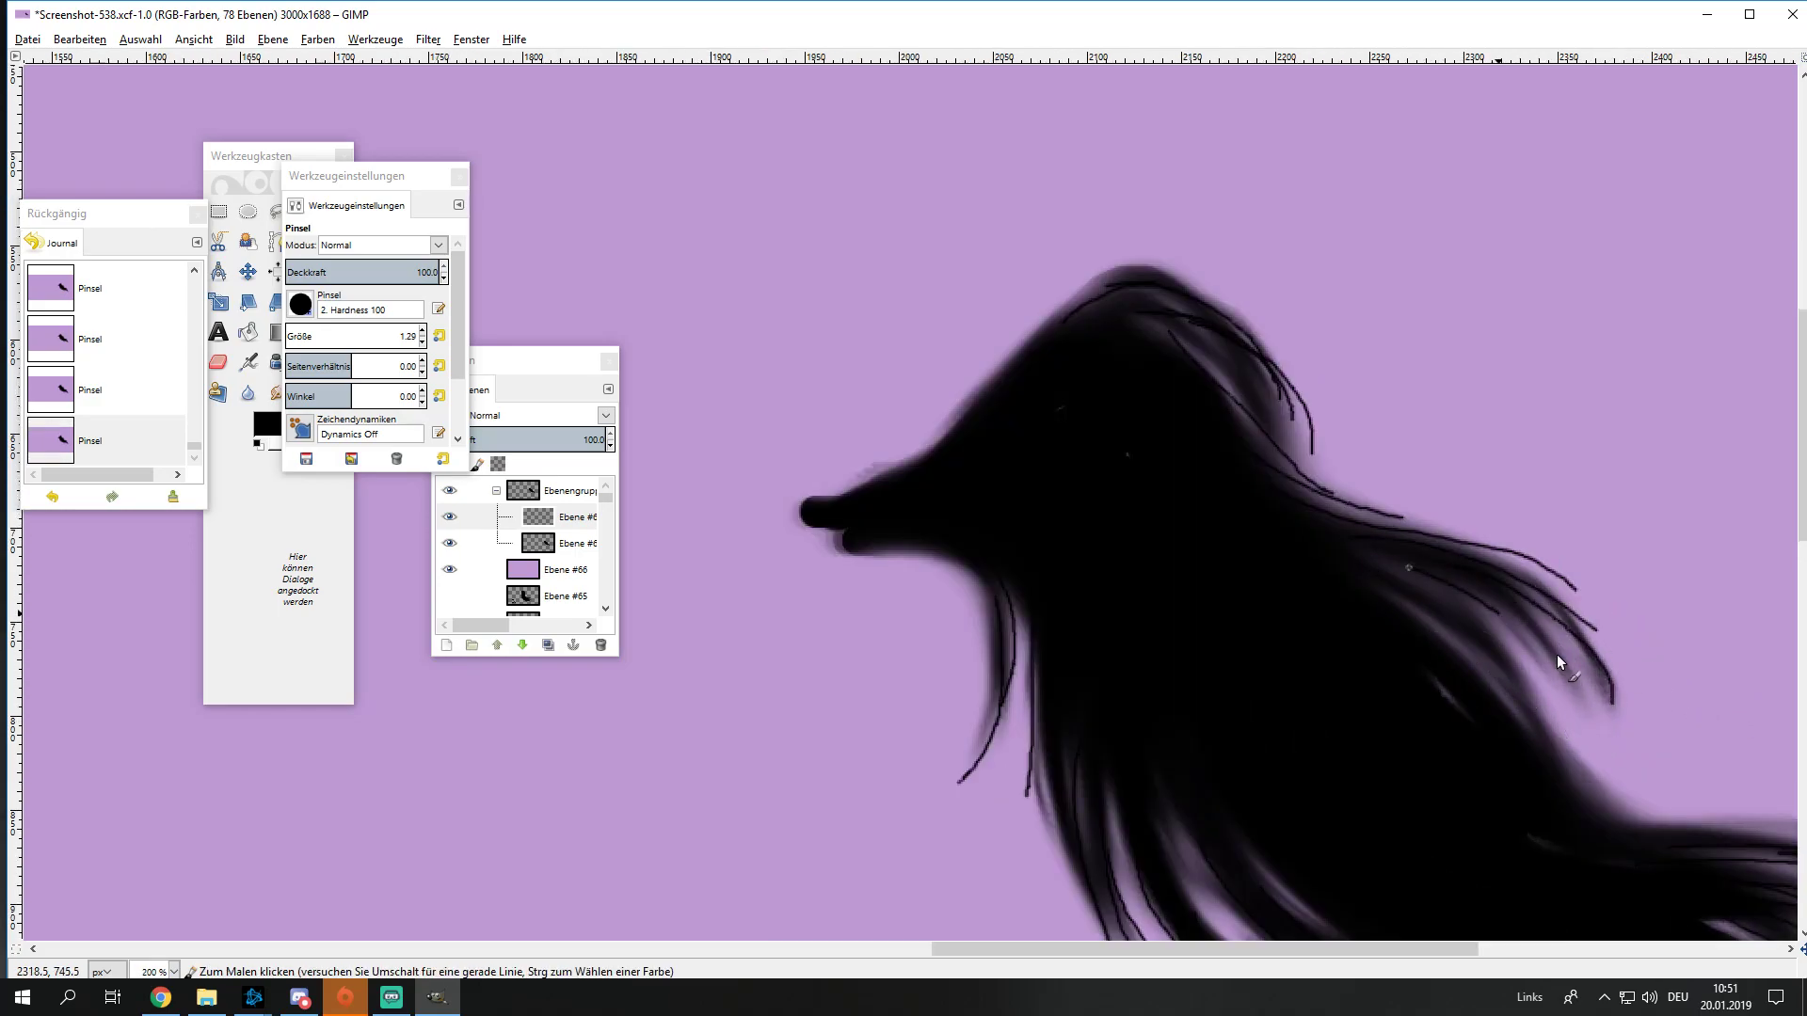
{"action": "left_click_drag", "start_coordinate": [1462, 589], "coordinate": [1588, 690]}
{"action": "left_click_drag", "start_coordinate": [1403, 581], "coordinate": [1543, 689]}
{"action": "left_click_drag", "start_coordinate": [1481, 634], "coordinate": [1564, 746]}
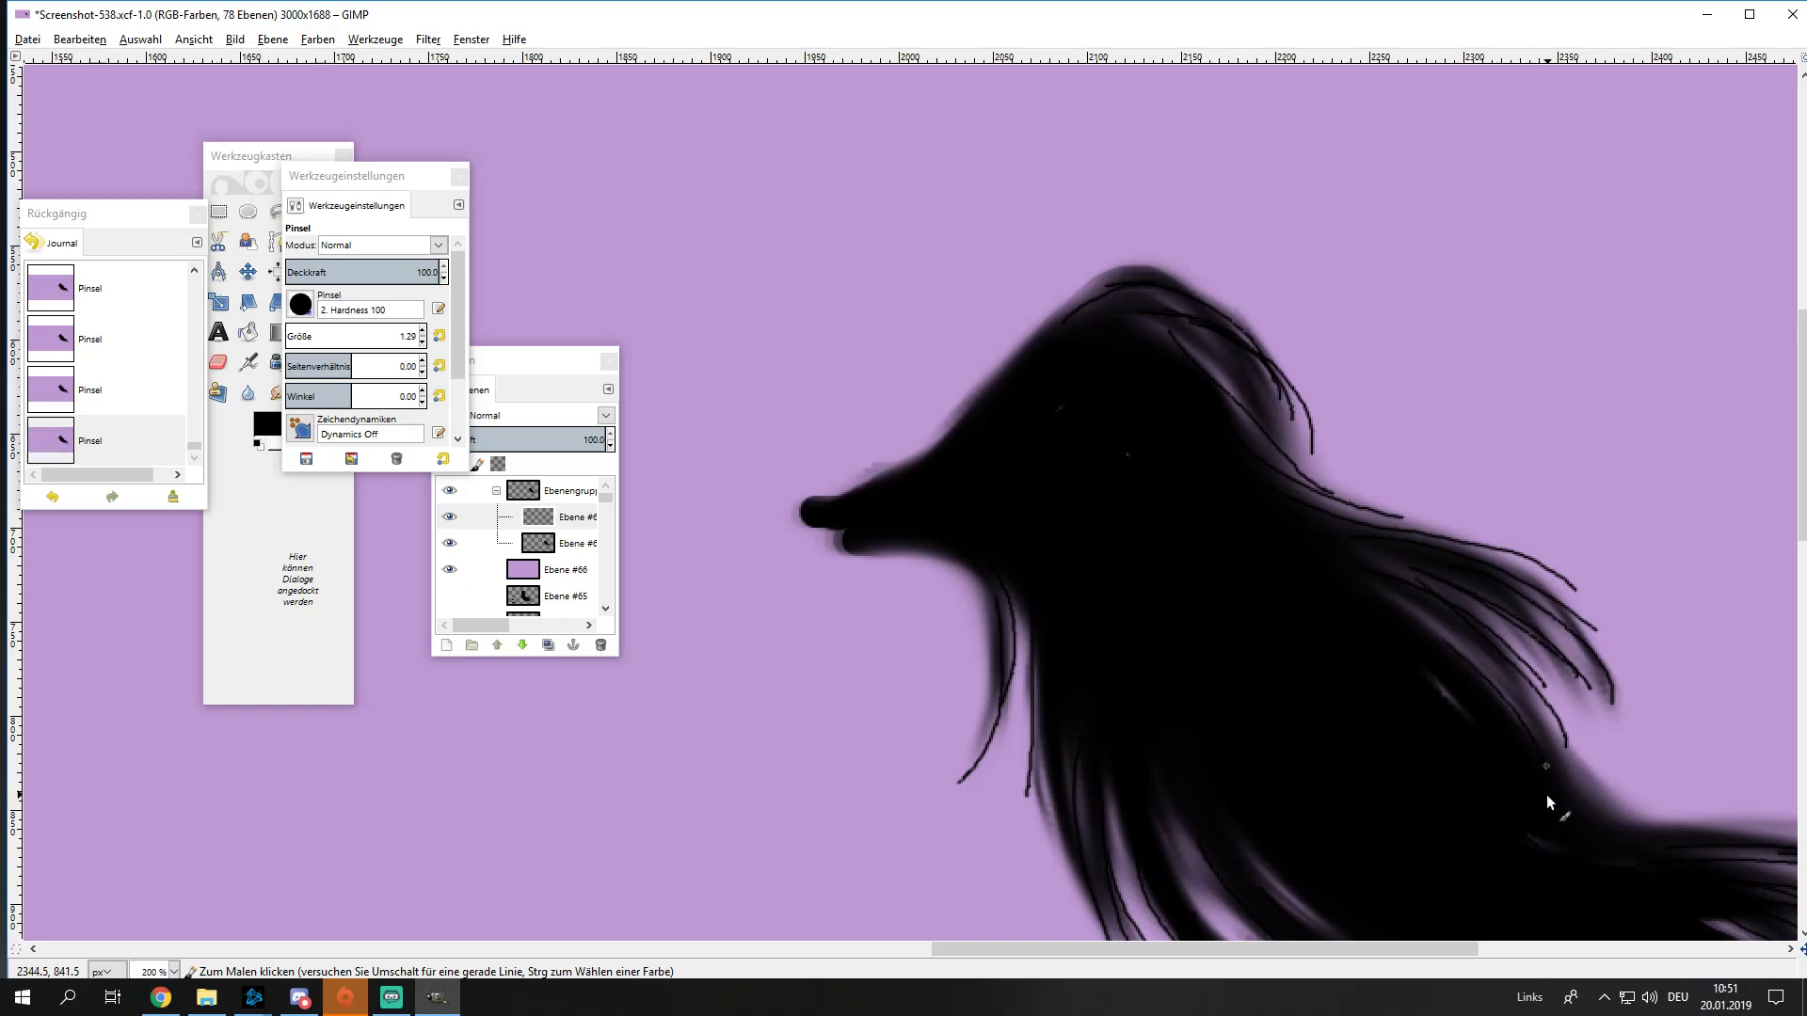
Step: Zoom in and out to inspect the newly painted hair strands
{"action": "scroll", "coordinate": [1545, 794], "scroll_direction": "down", "scroll_amount": 2}
{"action": "scroll", "coordinate": [1608, 821], "scroll_direction": "up", "scroll_amount": 3}
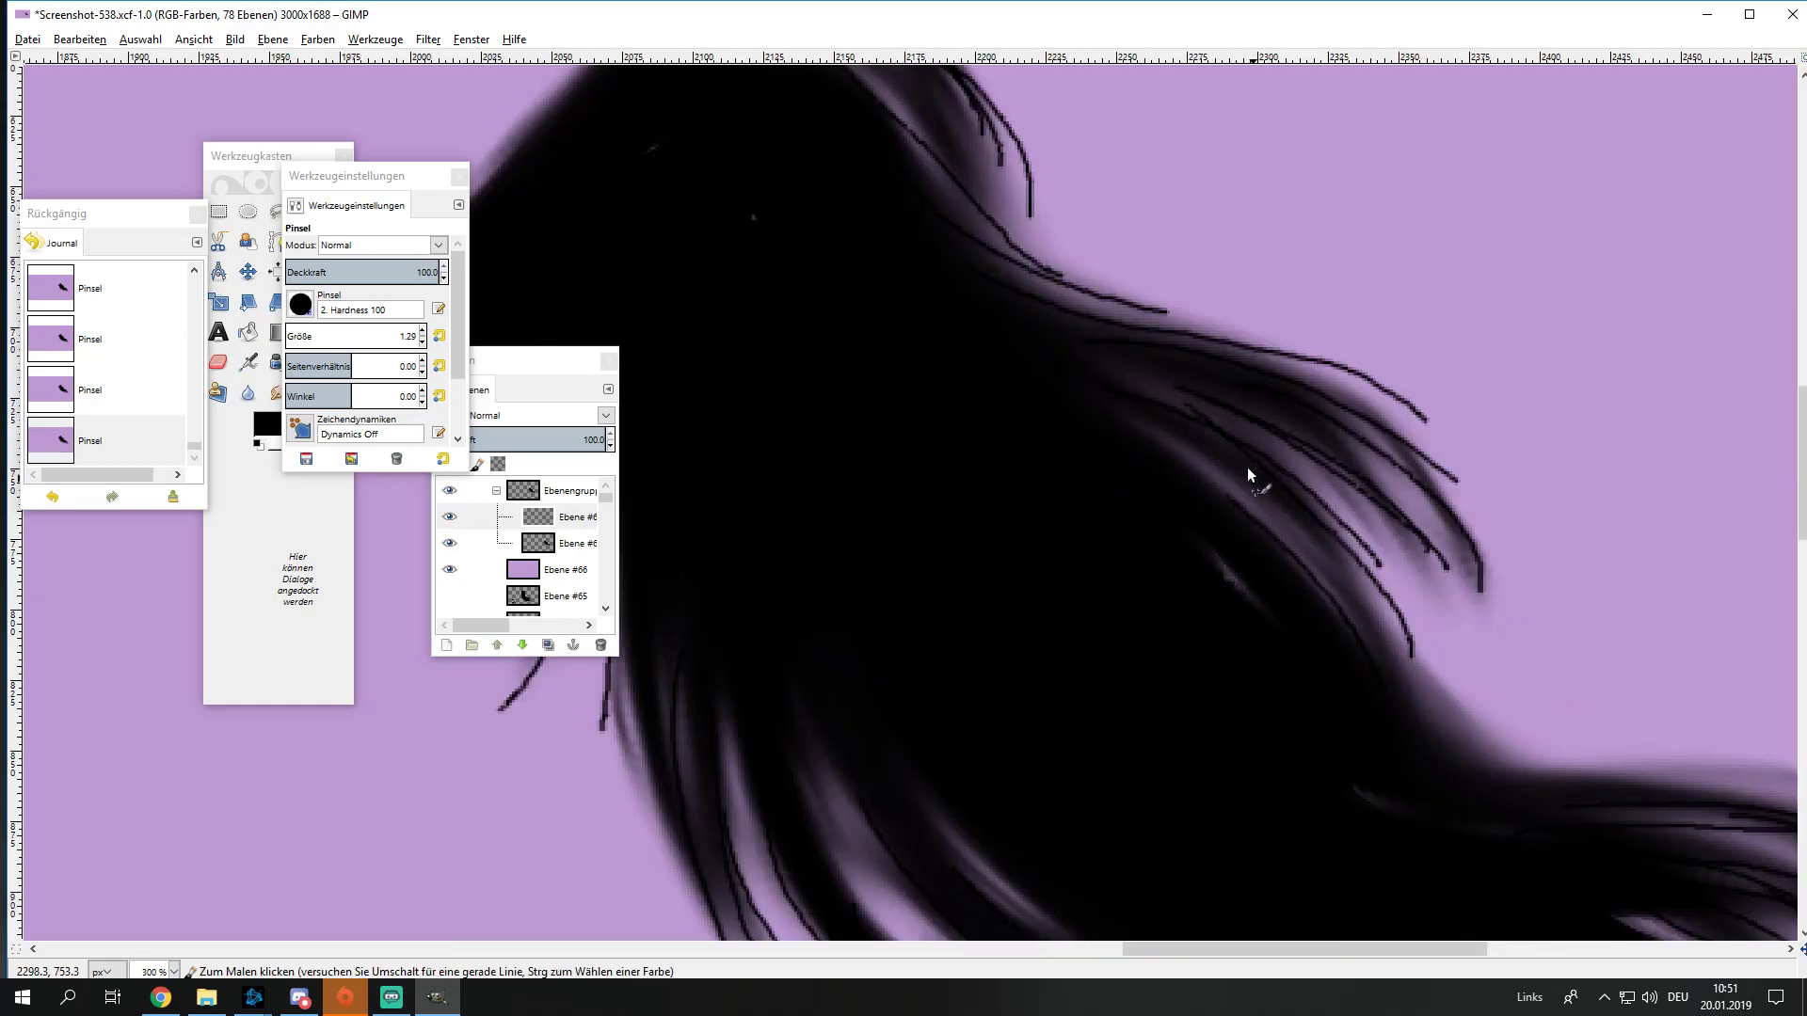
{"action": "scroll", "coordinate": [1317, 583], "scroll_direction": "down", "scroll_amount": 2}
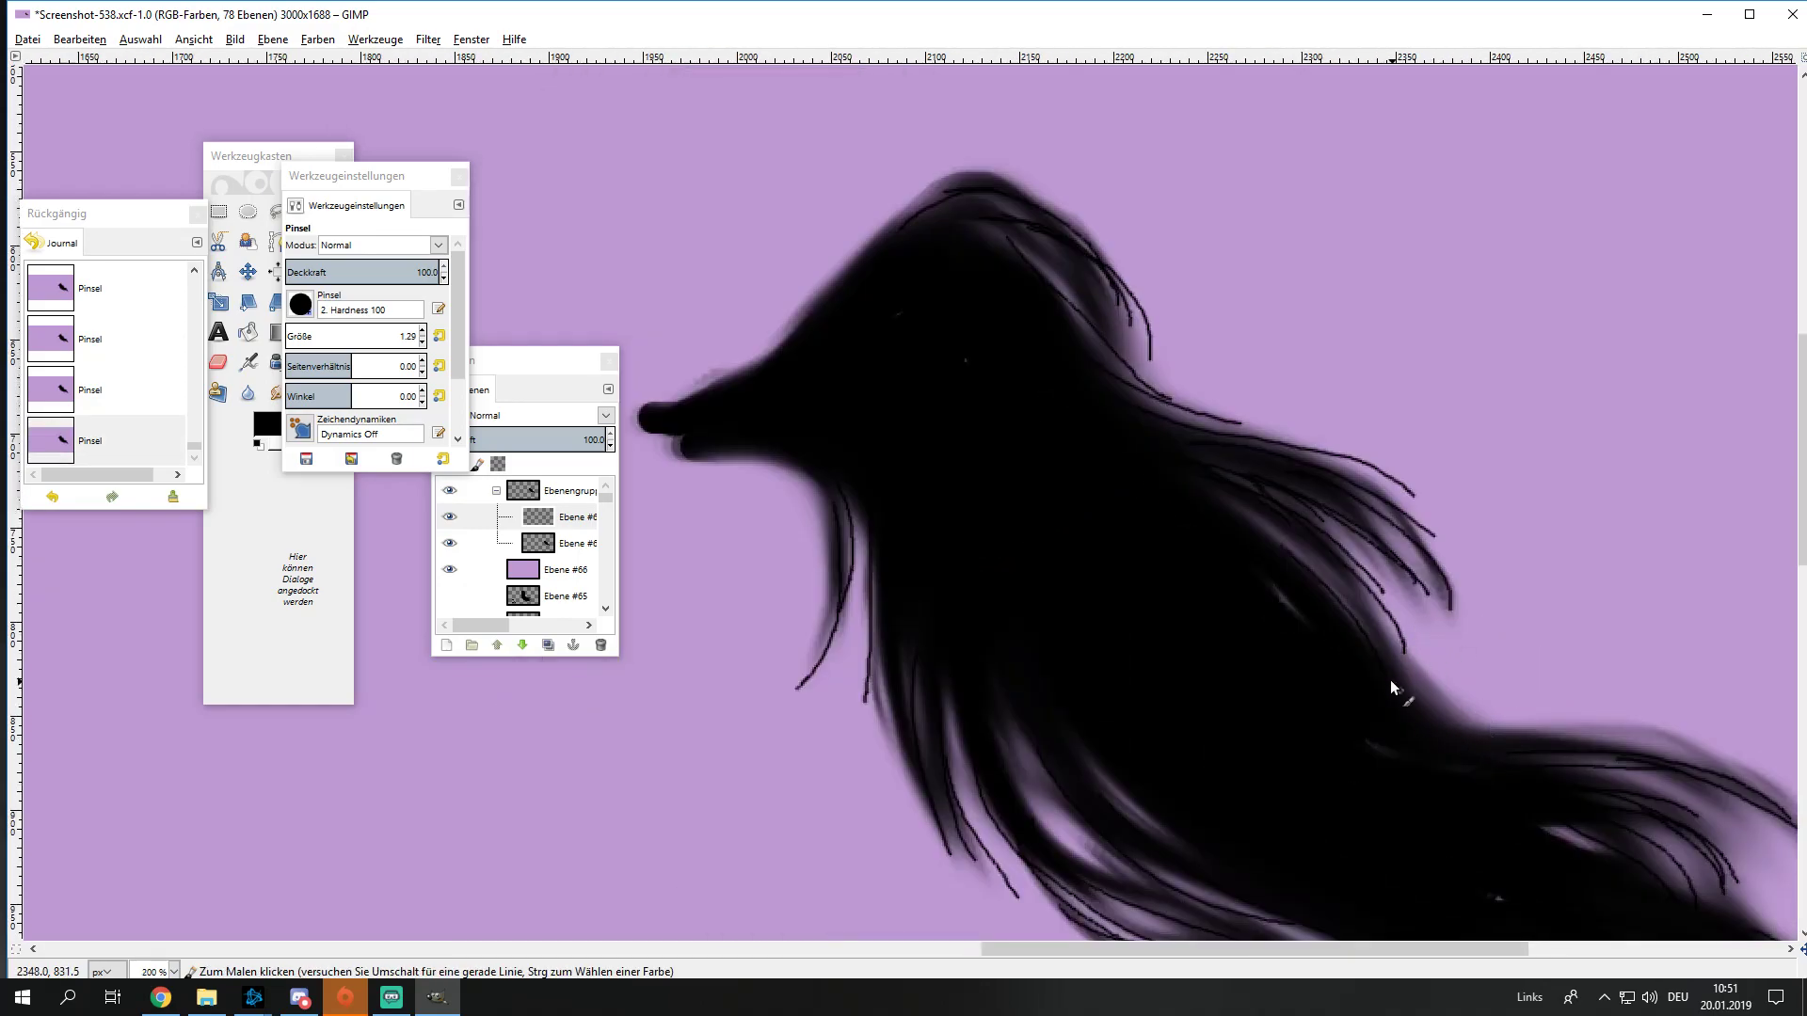
{"action": "scroll", "coordinate": [1391, 680], "scroll_direction": "up", "scroll_amount": 2}
{"action": "scroll", "coordinate": [1190, 908], "scroll_direction": "down", "scroll_amount": 2}
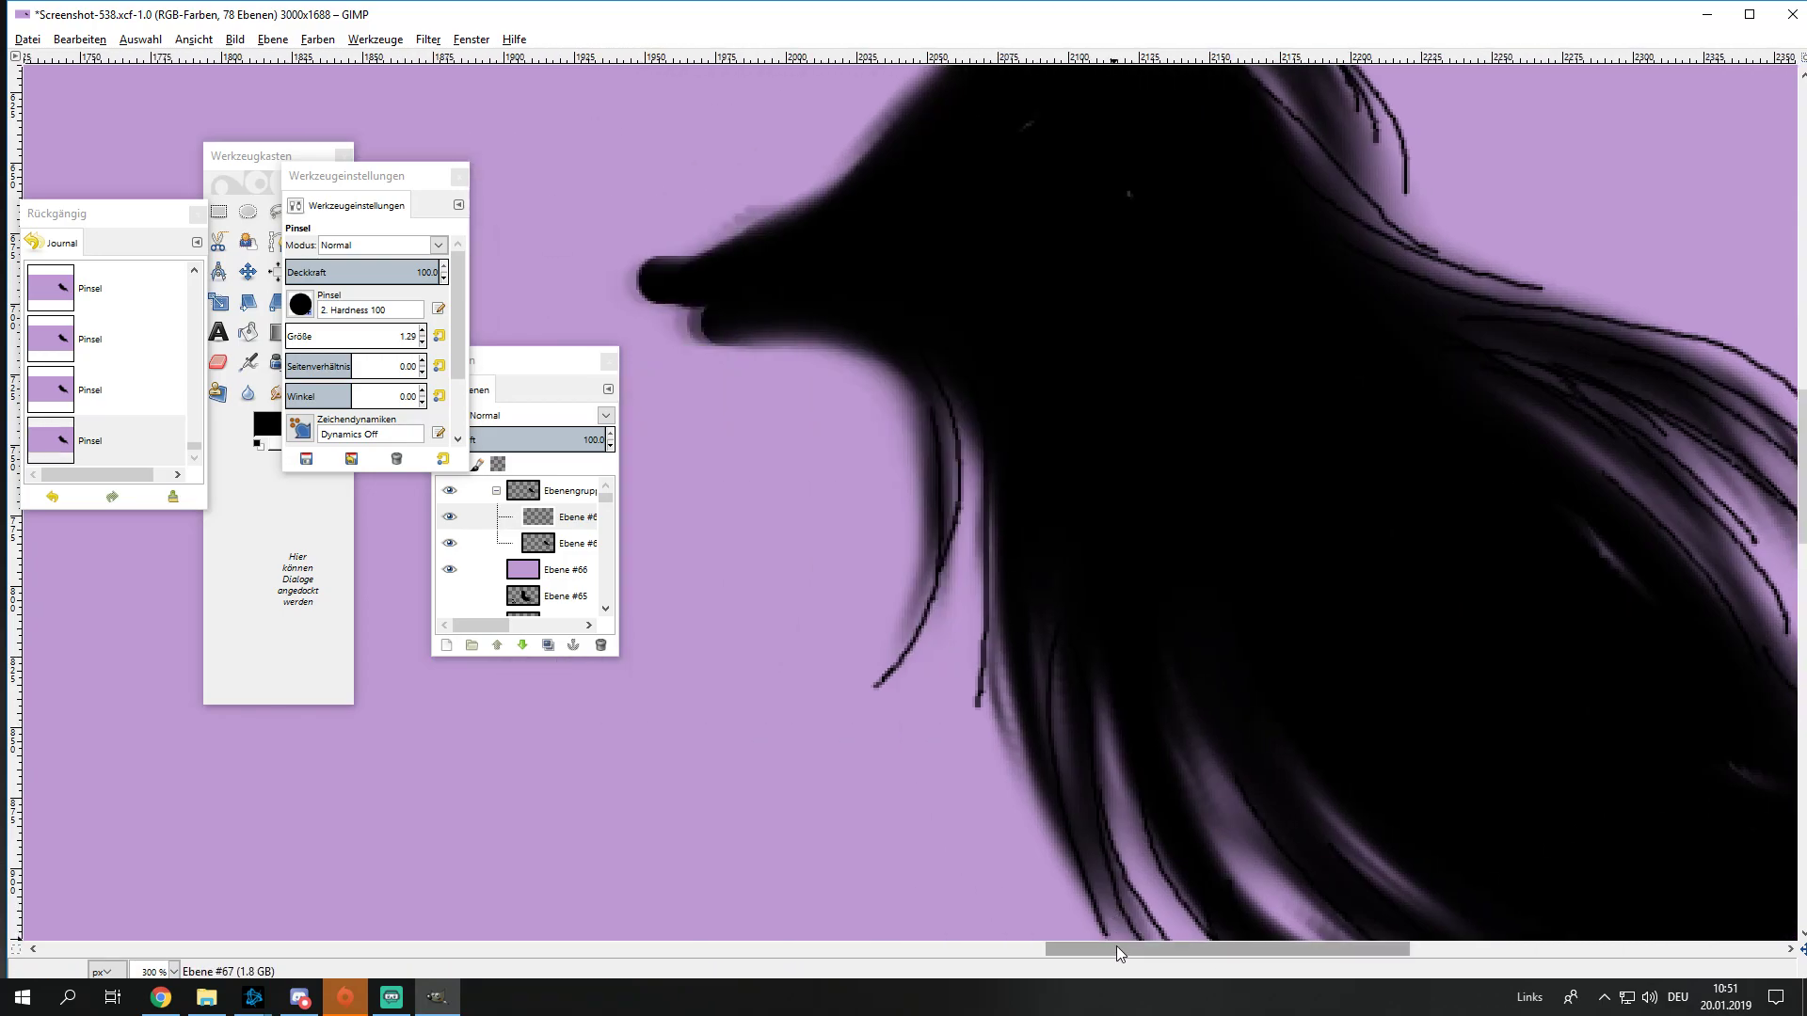
{"action": "scroll", "coordinate": [1116, 946], "scroll_direction": "up", "scroll_amount": 2}
{"action": "scroll", "coordinate": [887, 606], "scroll_direction": "down", "scroll_amount": 1}
{"action": "scroll", "coordinate": [1105, 539], "scroll_direction": "down", "scroll_amount": 3}
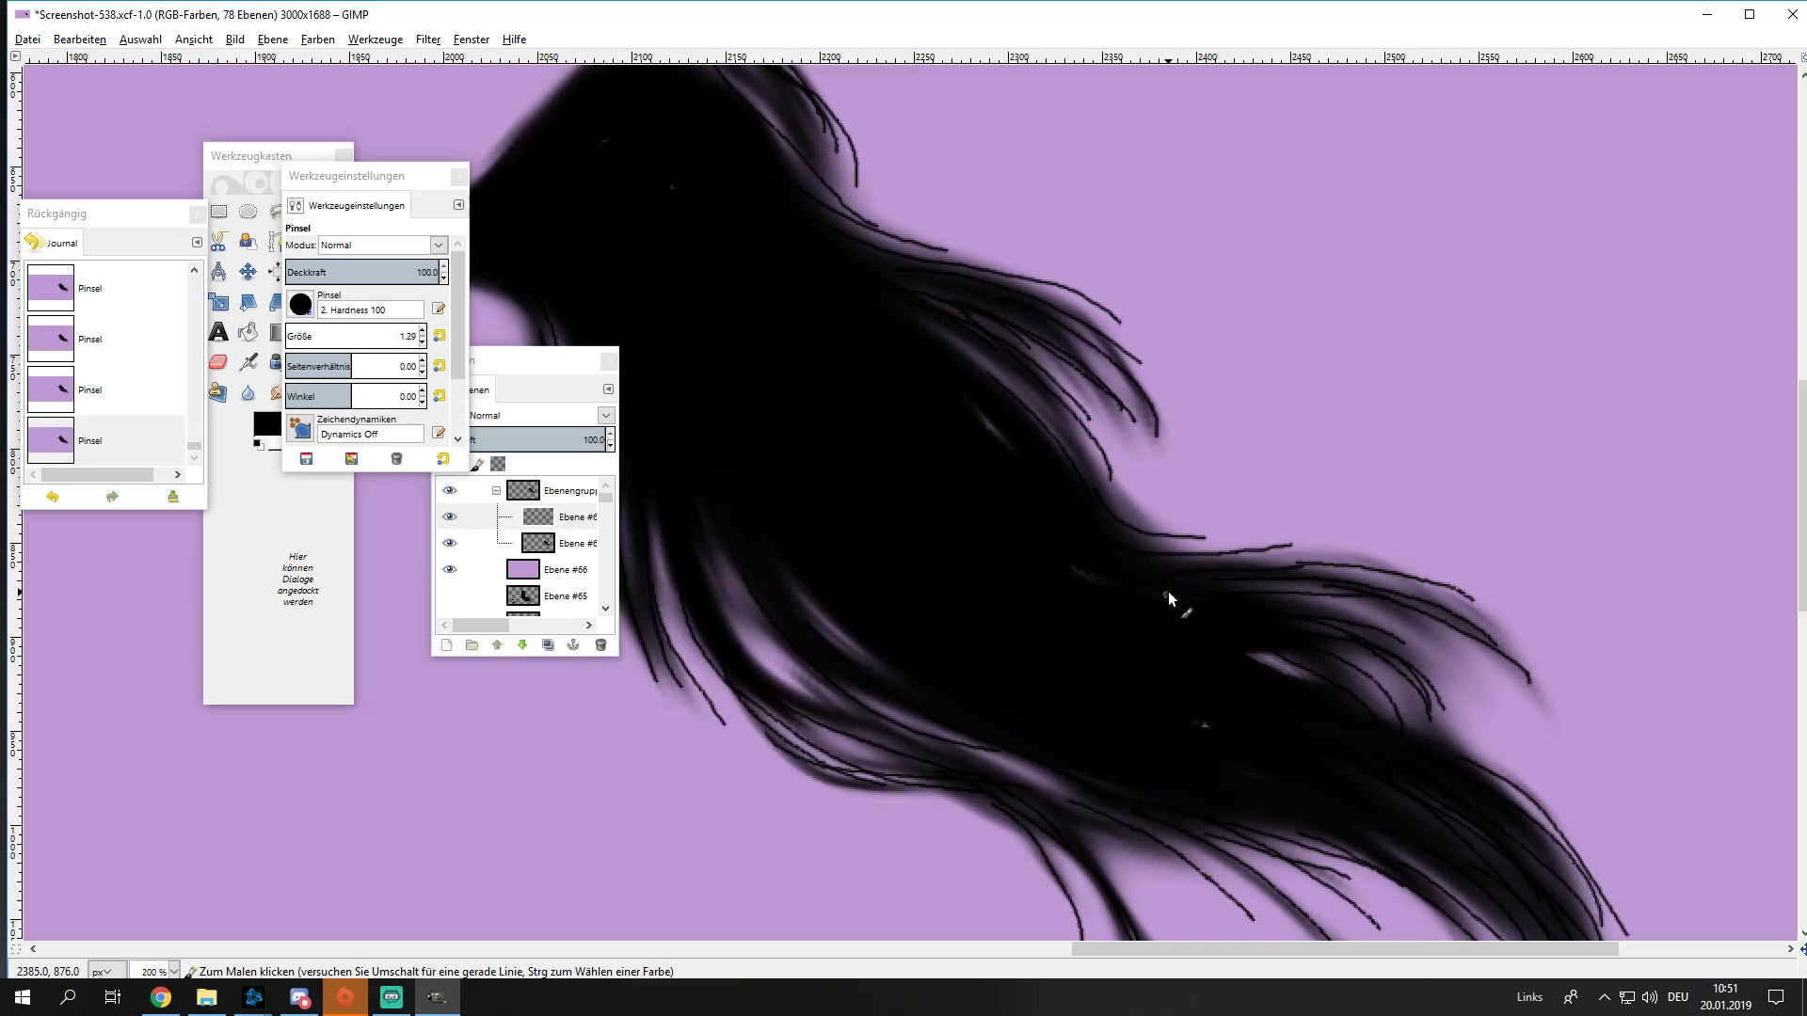
{"action": "scroll", "coordinate": [1167, 591], "scroll_direction": "down", "scroll_amount": 3}
{"action": "scroll", "coordinate": [1190, 590], "scroll_direction": "up", "scroll_amount": 1}
Step: Select the strand layer and pick the Smudge tool with the '2. Hardness 025' brush
{"action": "left_click", "coordinate": [470, 518]}
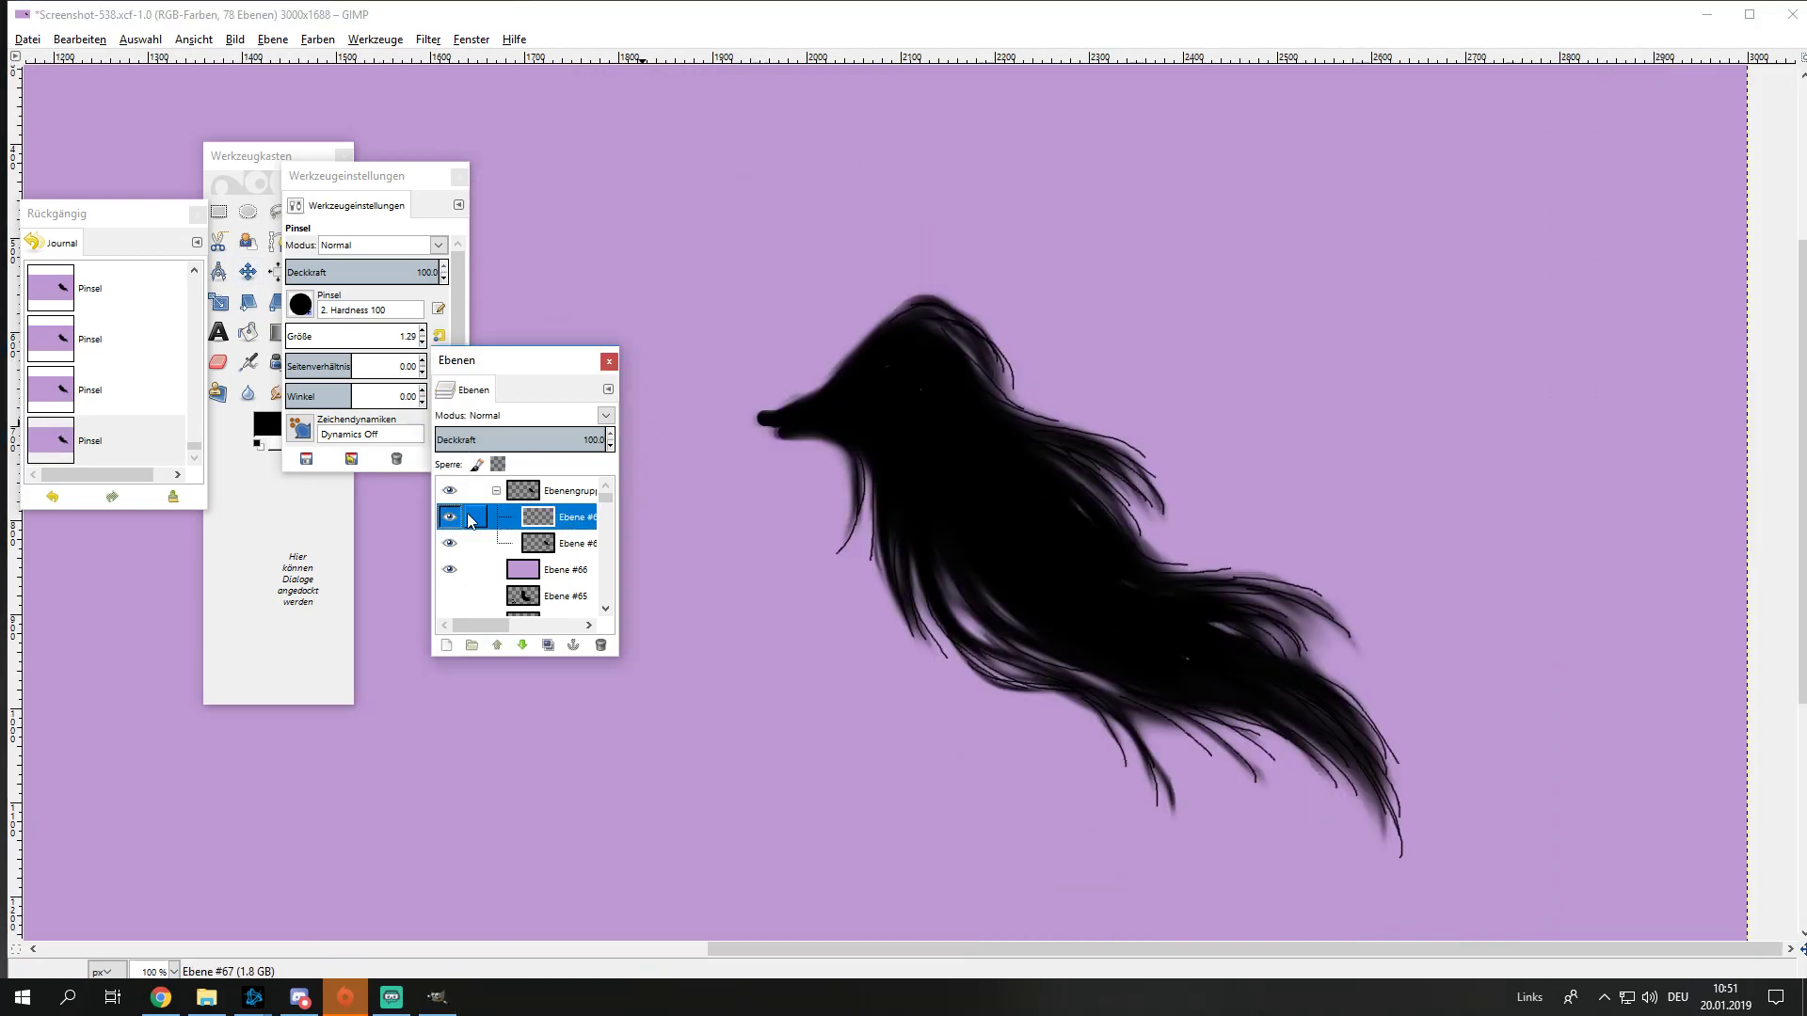
{"action": "left_click", "coordinate": [275, 392]}
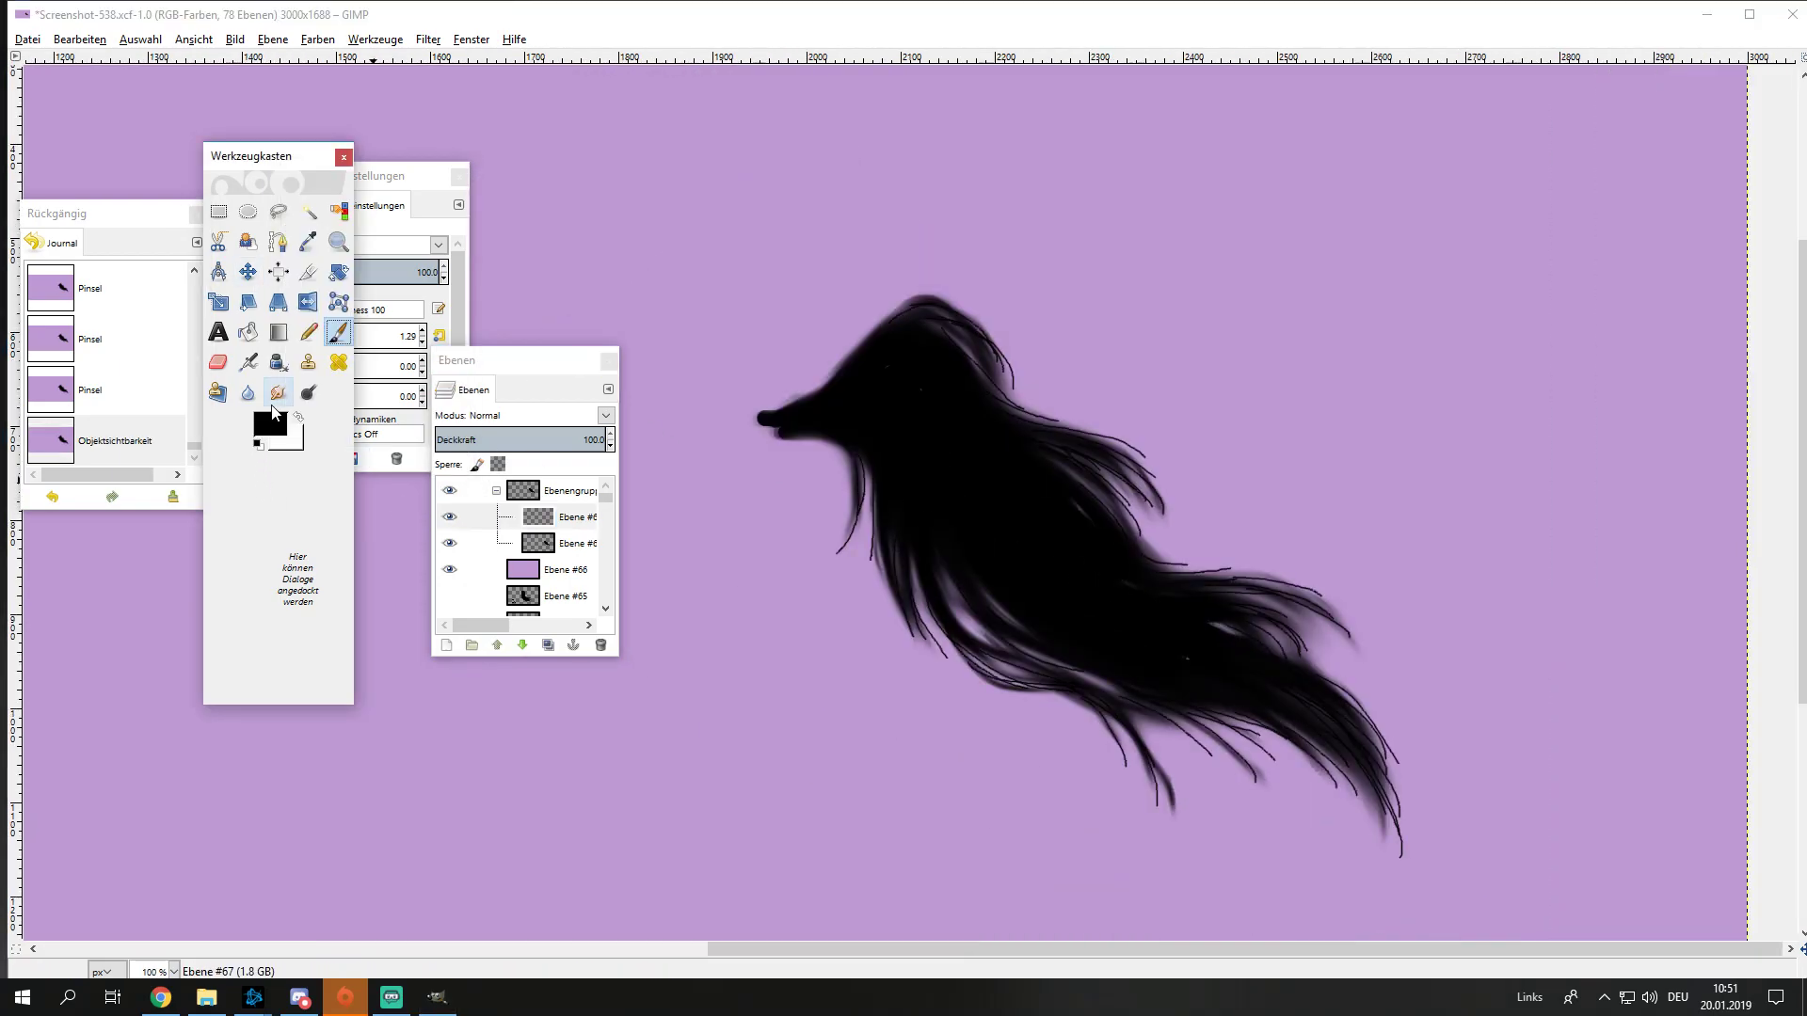
{"action": "left_click", "coordinate": [407, 208]}
{"action": "left_click", "coordinate": [300, 304]}
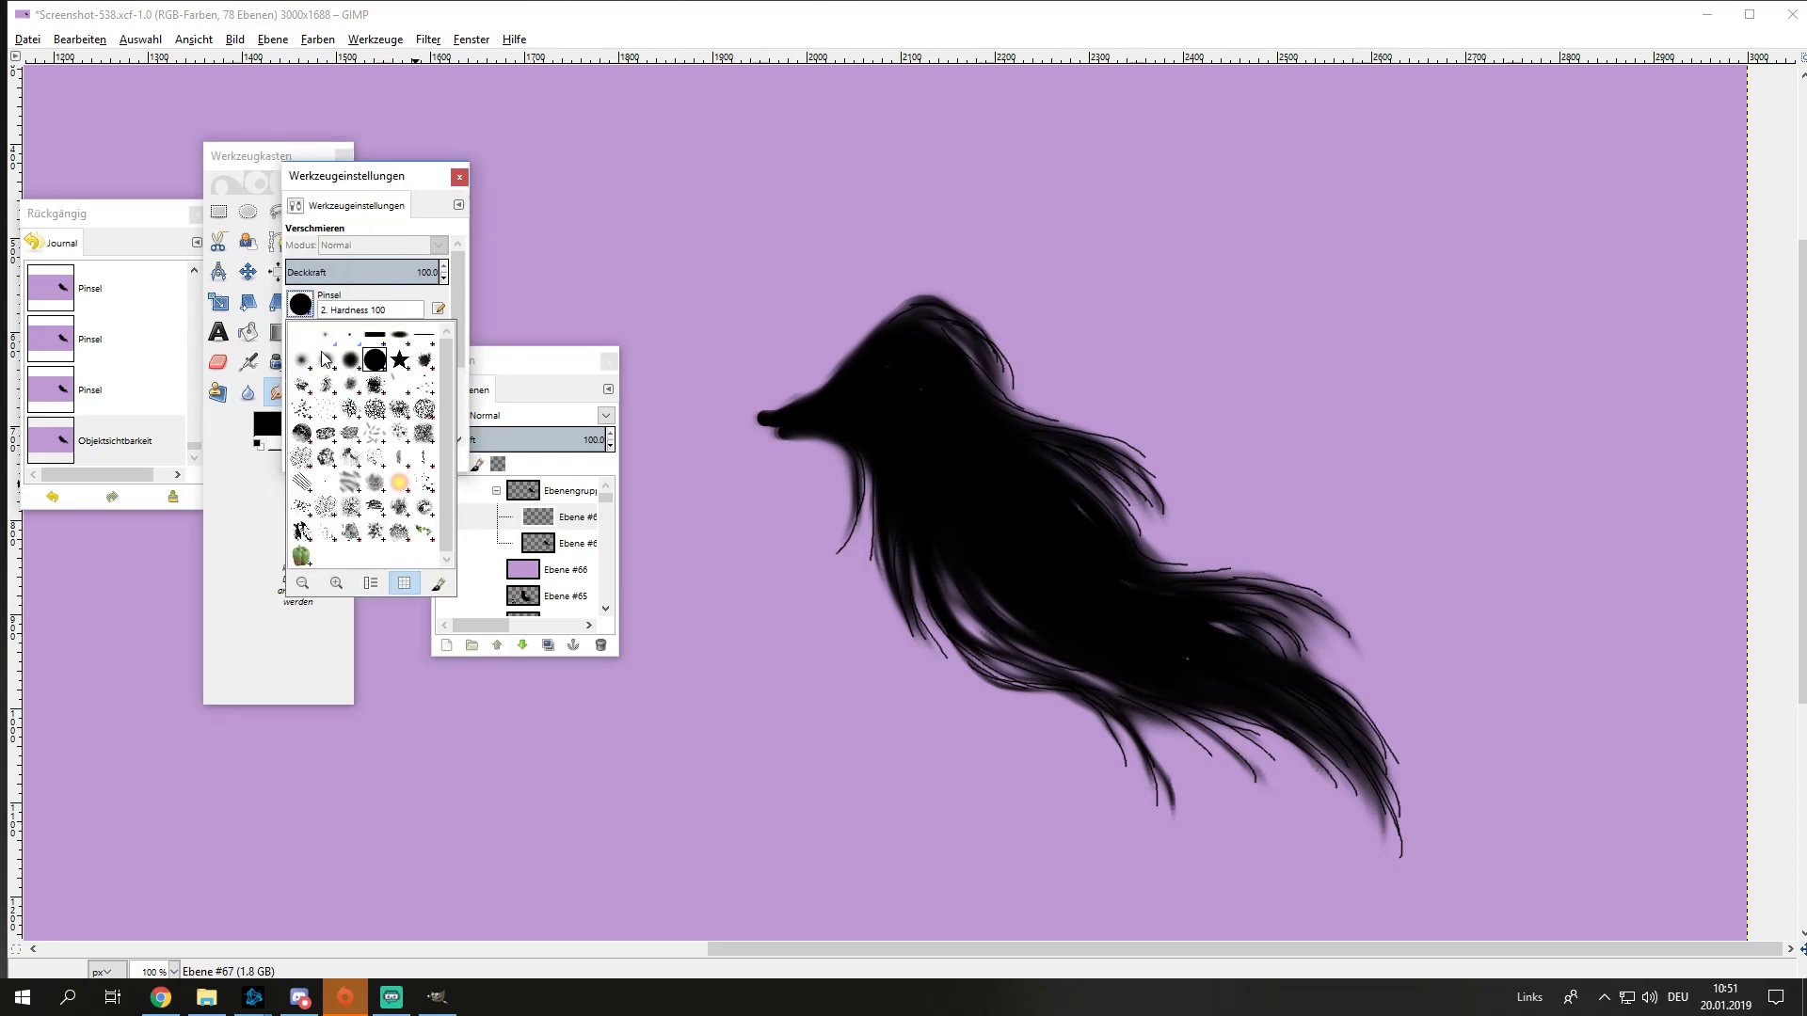
{"action": "left_click", "coordinate": [315, 360]}
Step: Smudge several hair-strand tips in the middle and lower tail to soften them
{"action": "scroll", "coordinate": [1379, 854], "scroll_direction": "up", "scroll_amount": 2}
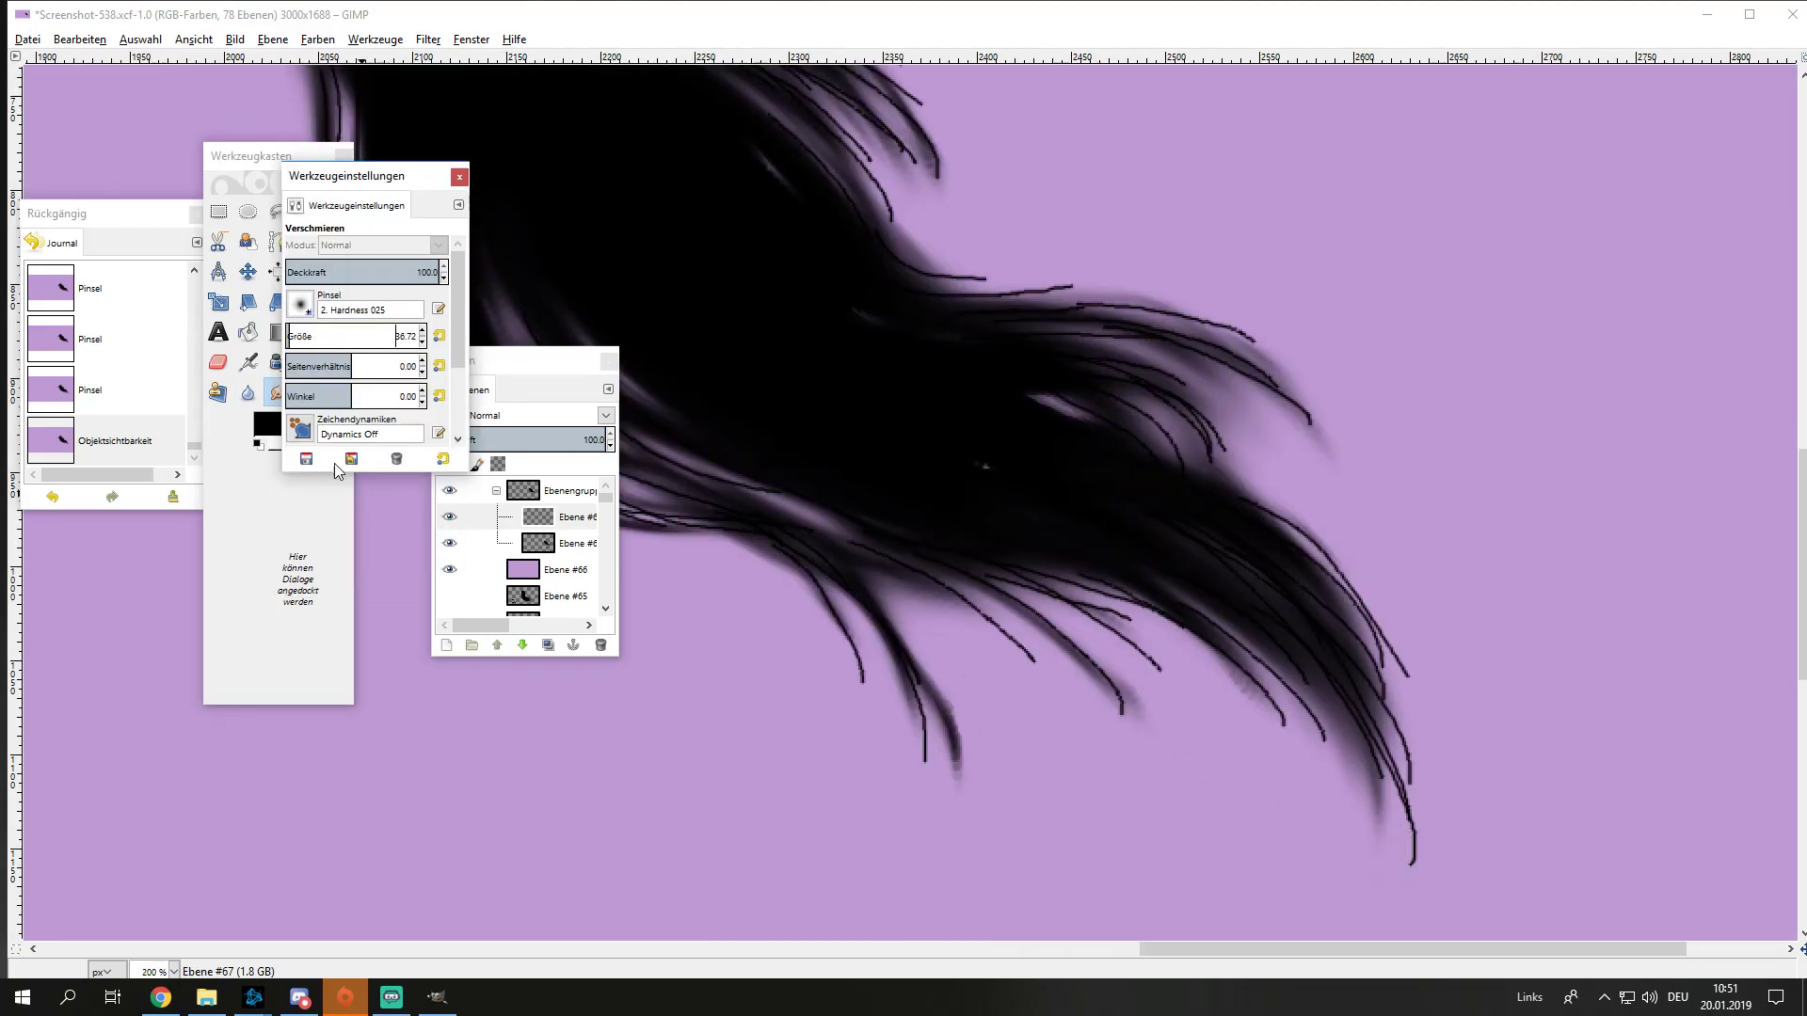
{"action": "left_click_drag", "start_coordinate": [940, 733], "coordinate": [849, 612]}
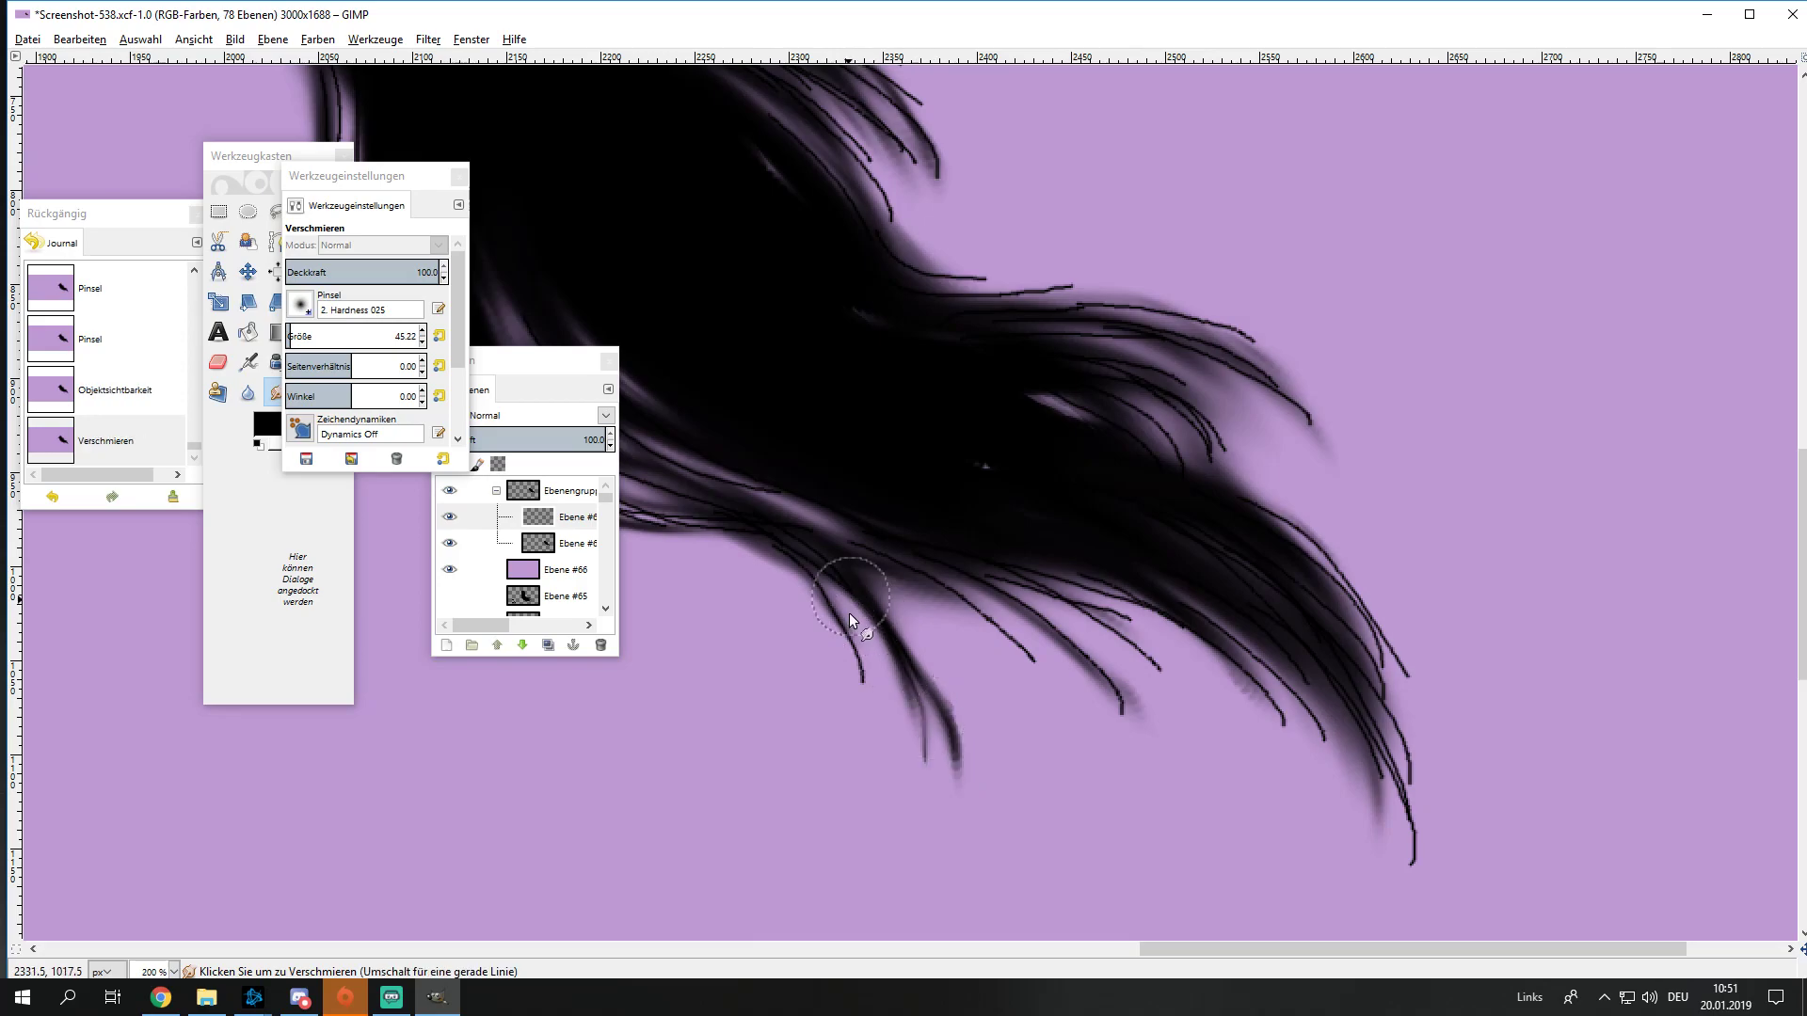
{"action": "left_click_drag", "start_coordinate": [789, 562], "coordinate": [816, 565]}
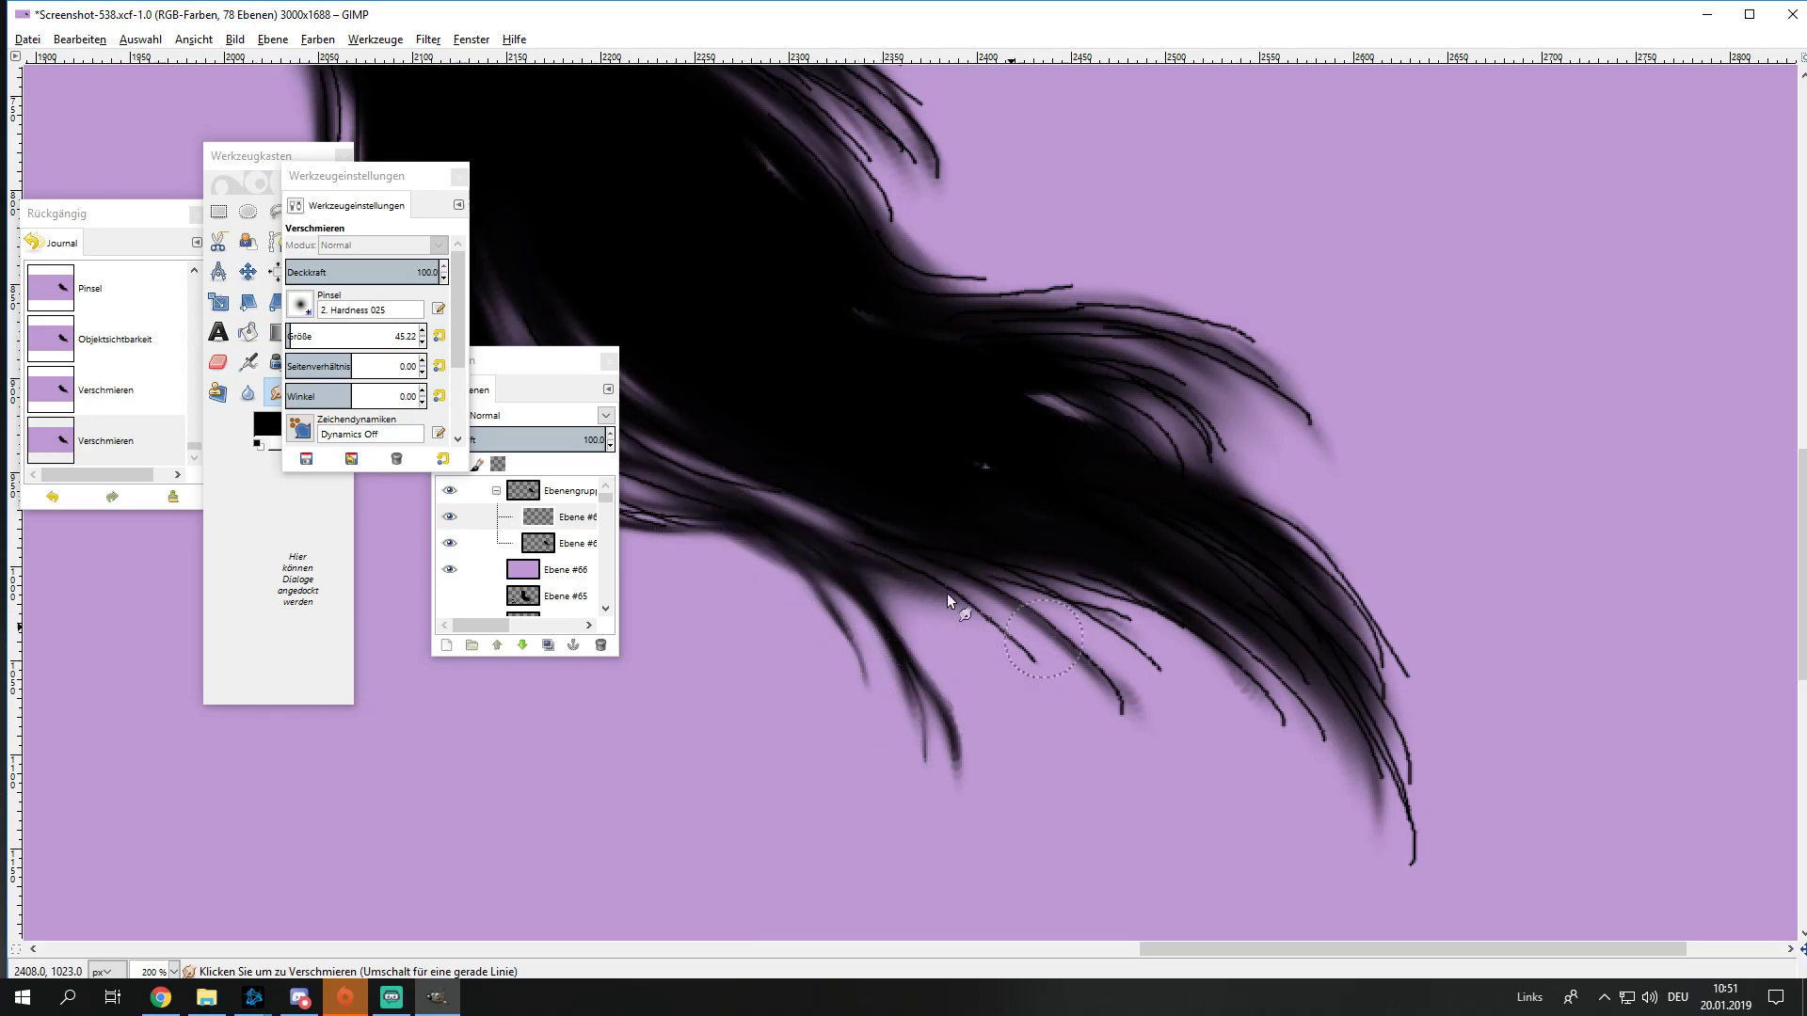
{"action": "left_click_drag", "start_coordinate": [998, 566], "coordinate": [962, 571]}
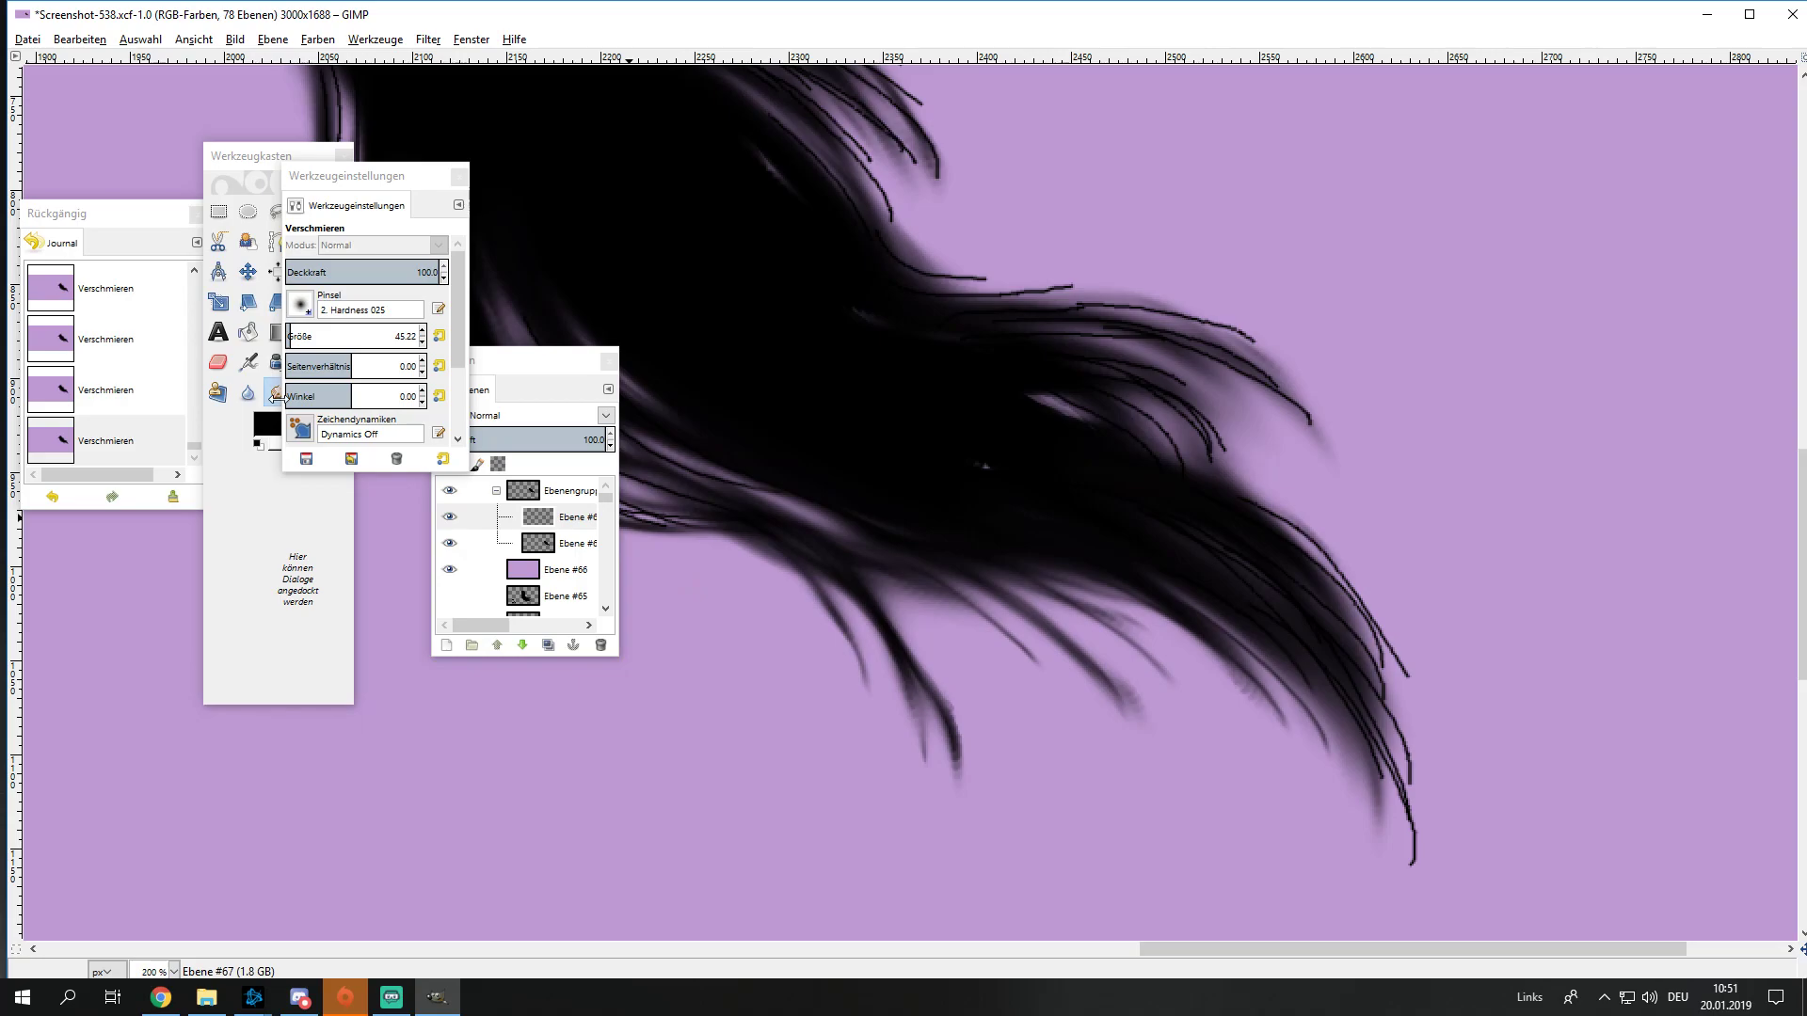
{"action": "scroll", "coordinate": [141, 385], "scroll_direction": "up", "scroll_amount": 2}
{"action": "scroll", "coordinate": [141, 381], "scroll_direction": "up", "scroll_amount": 2}
{"action": "scroll", "coordinate": [132, 377], "scroll_direction": "up", "scroll_amount": 2}
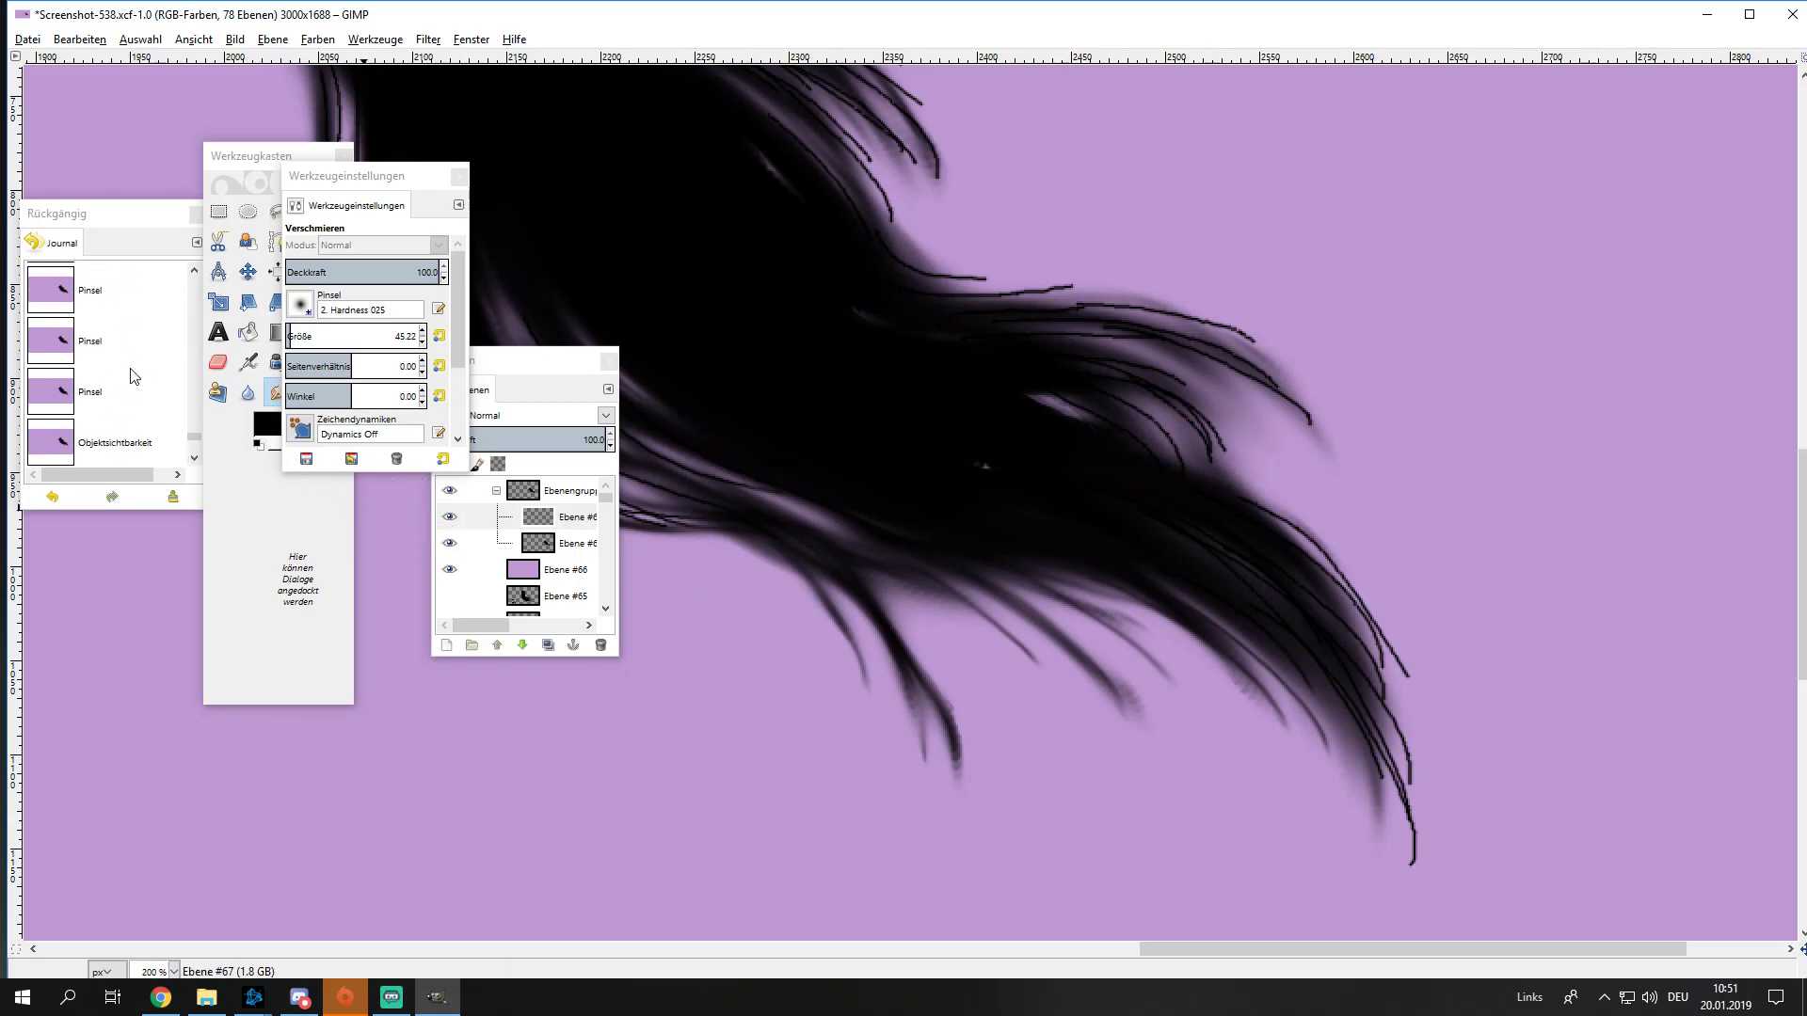
Step: Step back in history and merge the strand layer down with Ebene > Nach unten vereinen
{"action": "left_click", "coordinate": [103, 287]}
{"action": "left_click", "coordinate": [604, 417]}
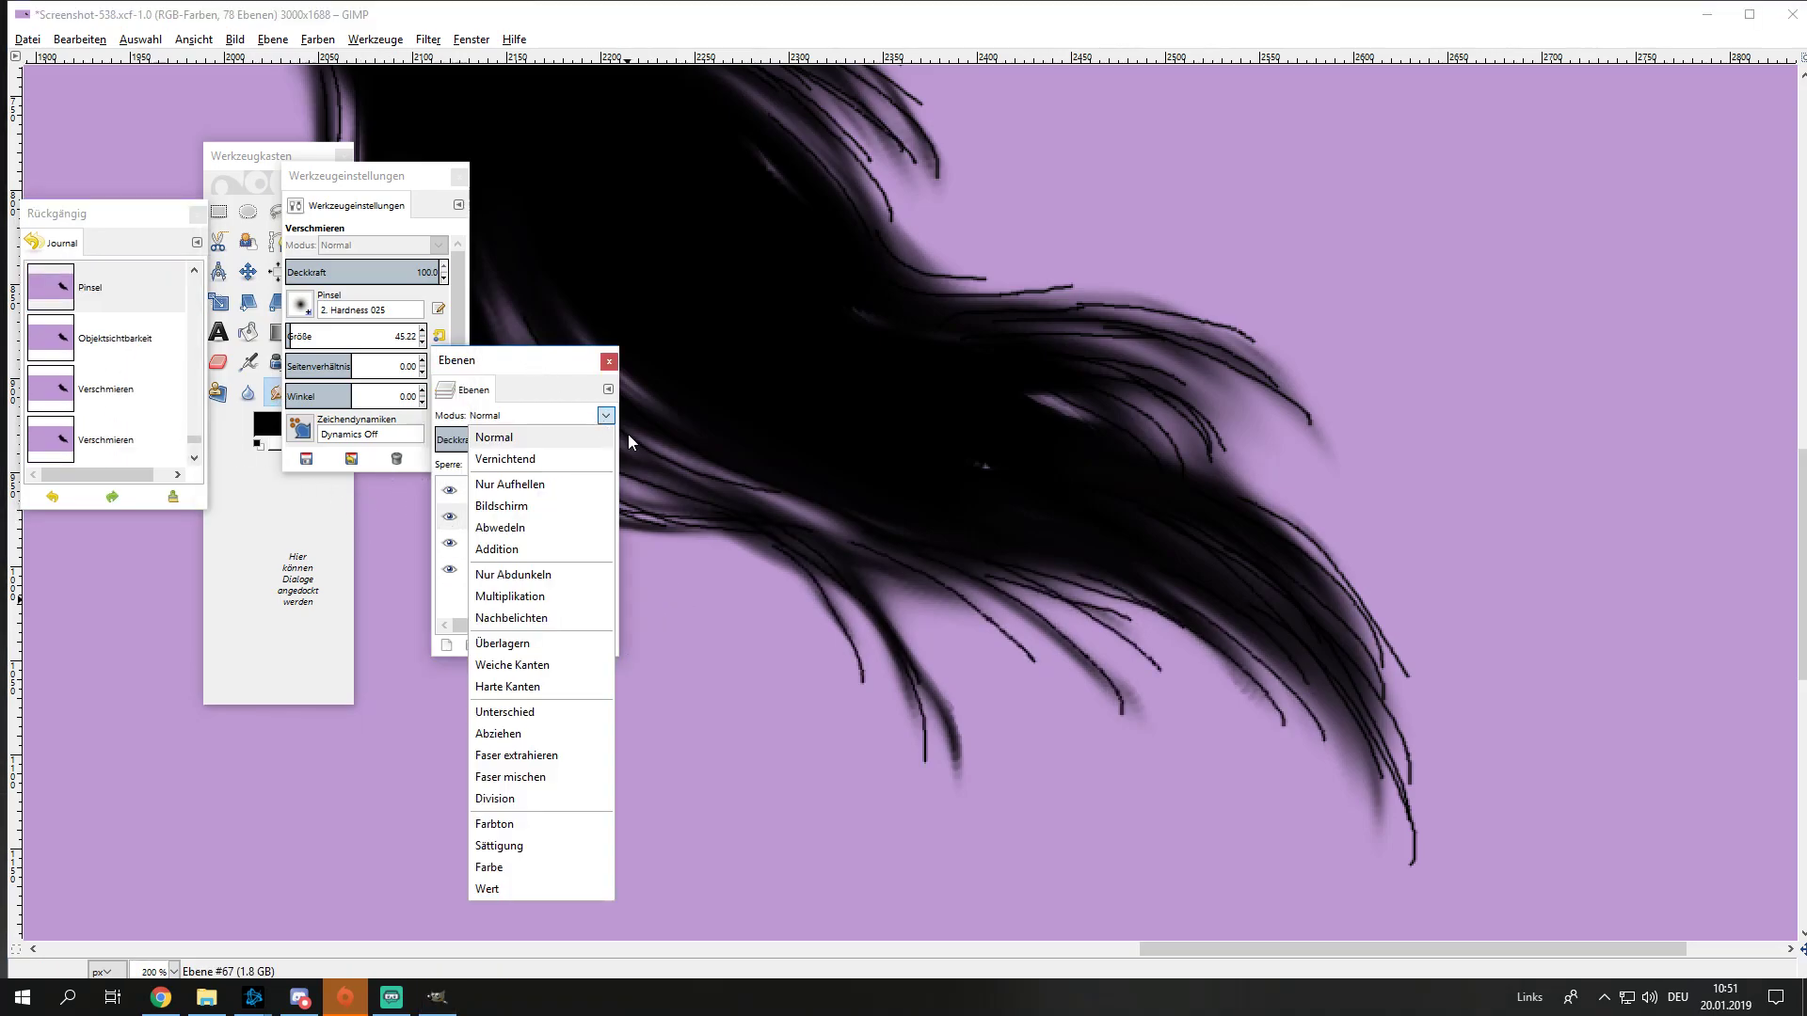
{"action": "key", "text": "Escape"}
{"action": "left_click", "coordinate": [273, 40]}
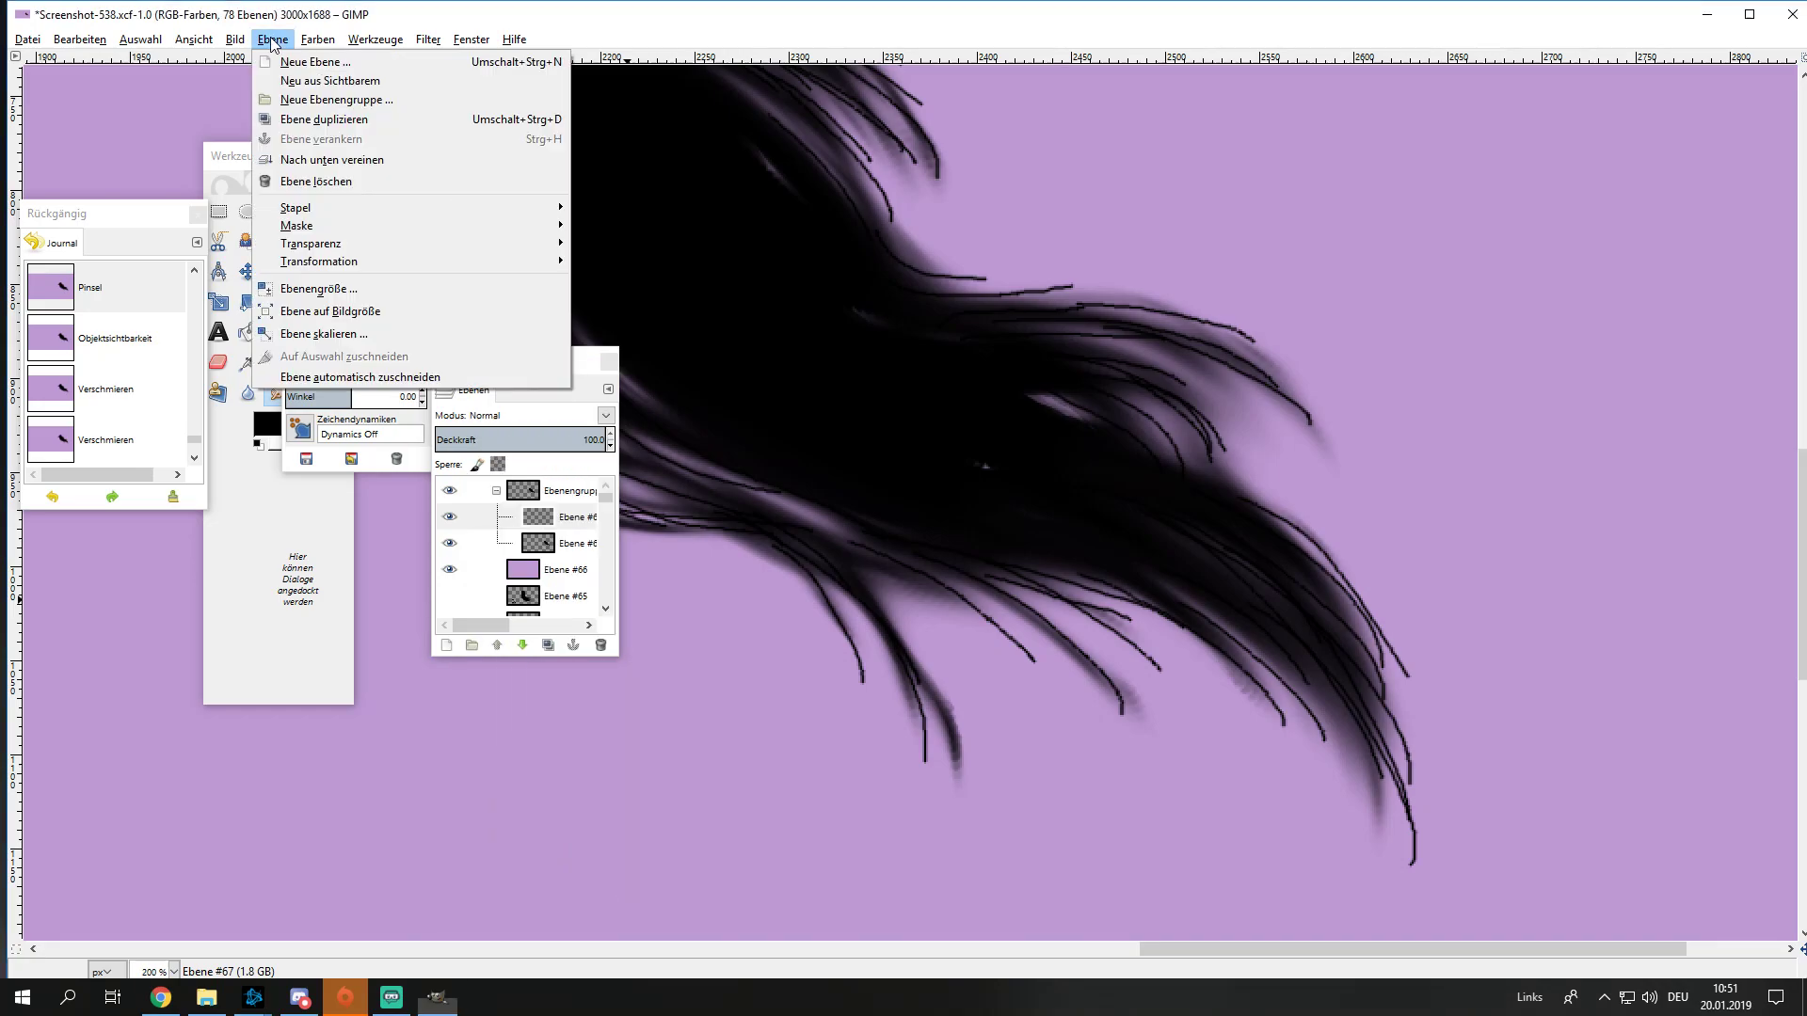
{"action": "left_click", "coordinate": [311, 158]}
Step: Smudge the strand tips at the tail's bottom and top into soft tapered ends
{"action": "left_click_drag", "start_coordinate": [941, 817], "coordinate": [917, 708]}
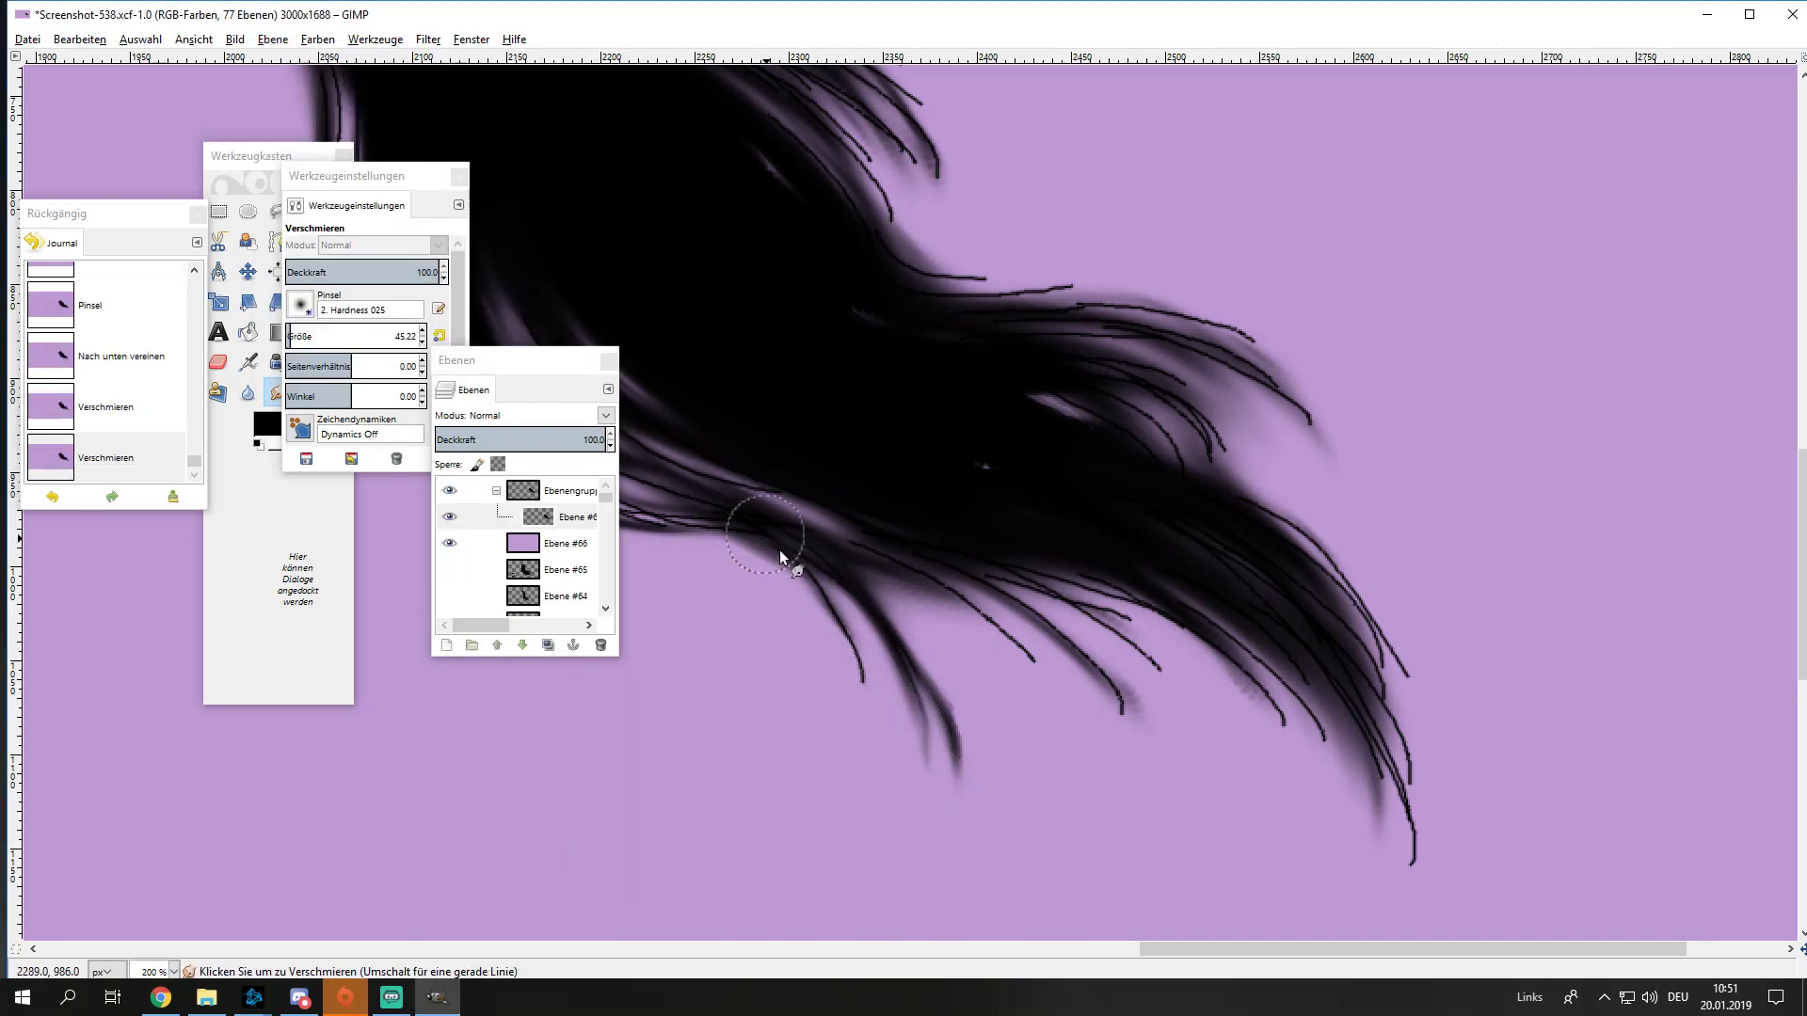
{"action": "mouse_move", "coordinate": [852, 565]}
{"action": "left_mouse_down"}
{"action": "mouse_move", "coordinate": [830, 626]}
{"action": "mouse_move", "coordinate": [814, 612]}
{"action": "left_mouse_up"}
{"action": "mouse_move", "coordinate": [1035, 663]}
{"action": "left_mouse_down"}
{"action": "mouse_move", "coordinate": [979, 603]}
{"action": "mouse_move", "coordinate": [1064, 626]}
{"action": "left_mouse_up"}
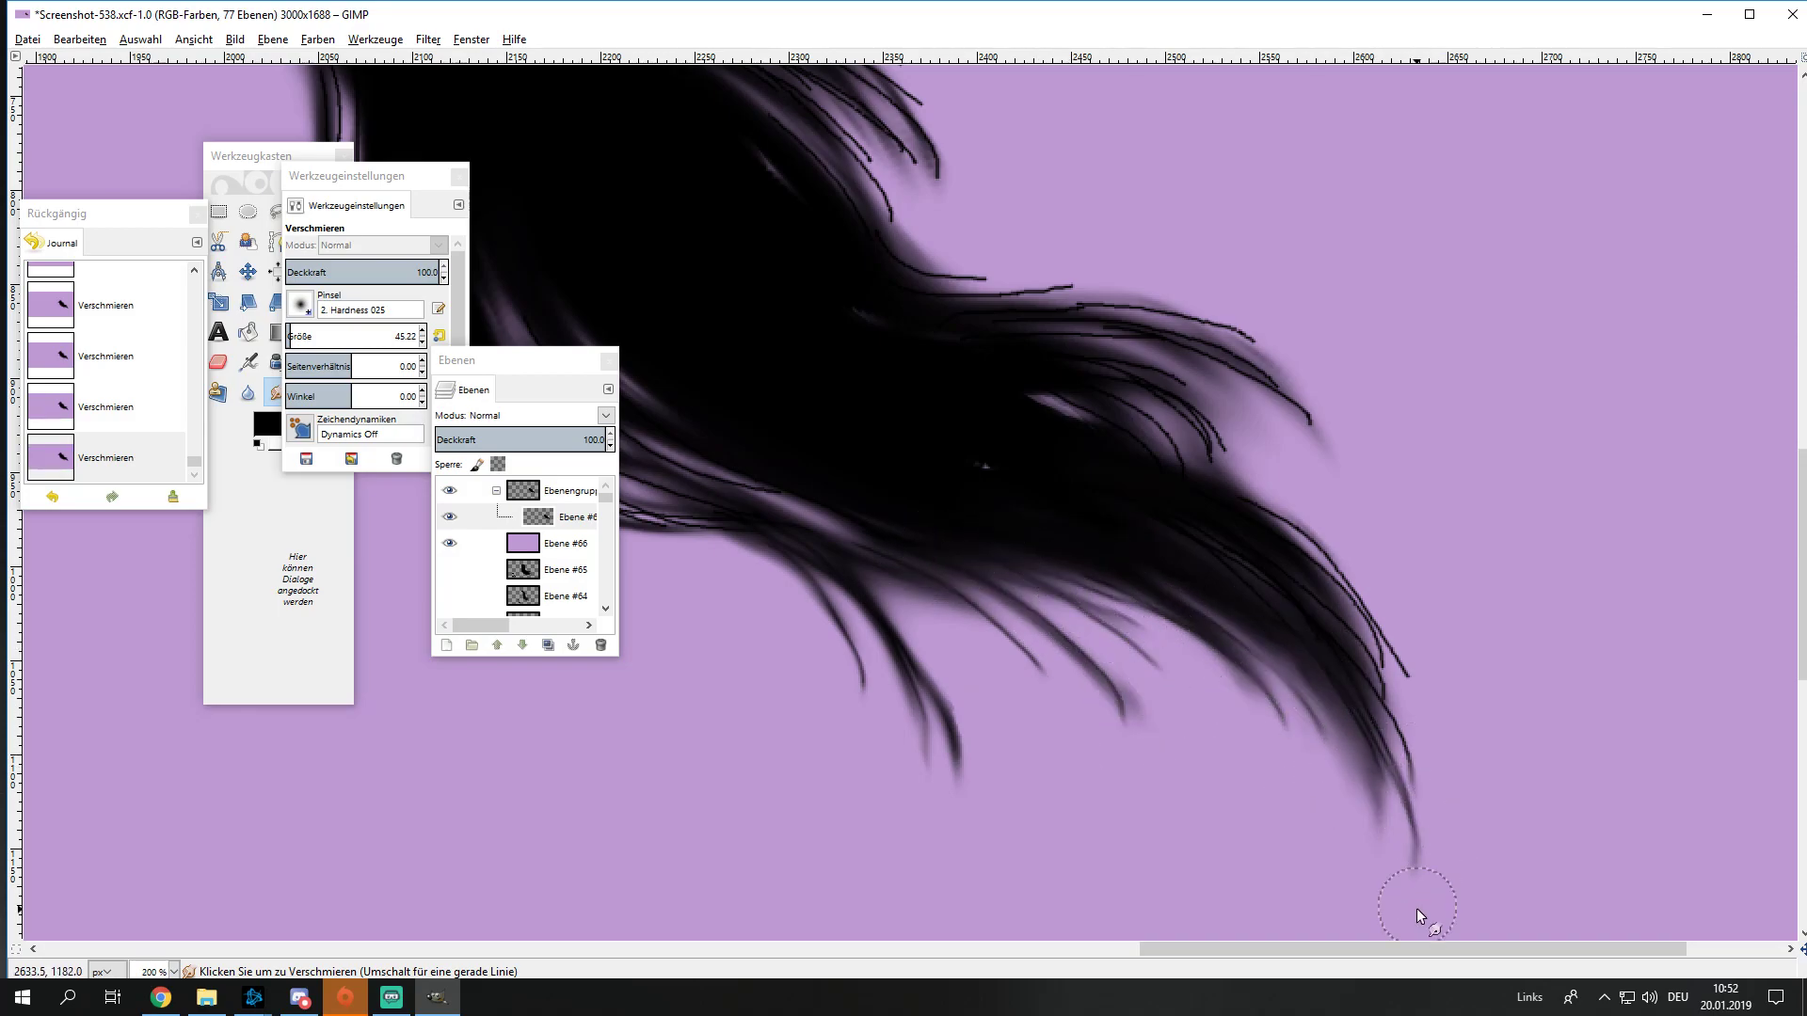
{"action": "left_click_drag", "start_coordinate": [1415, 907], "coordinate": [1389, 679]}
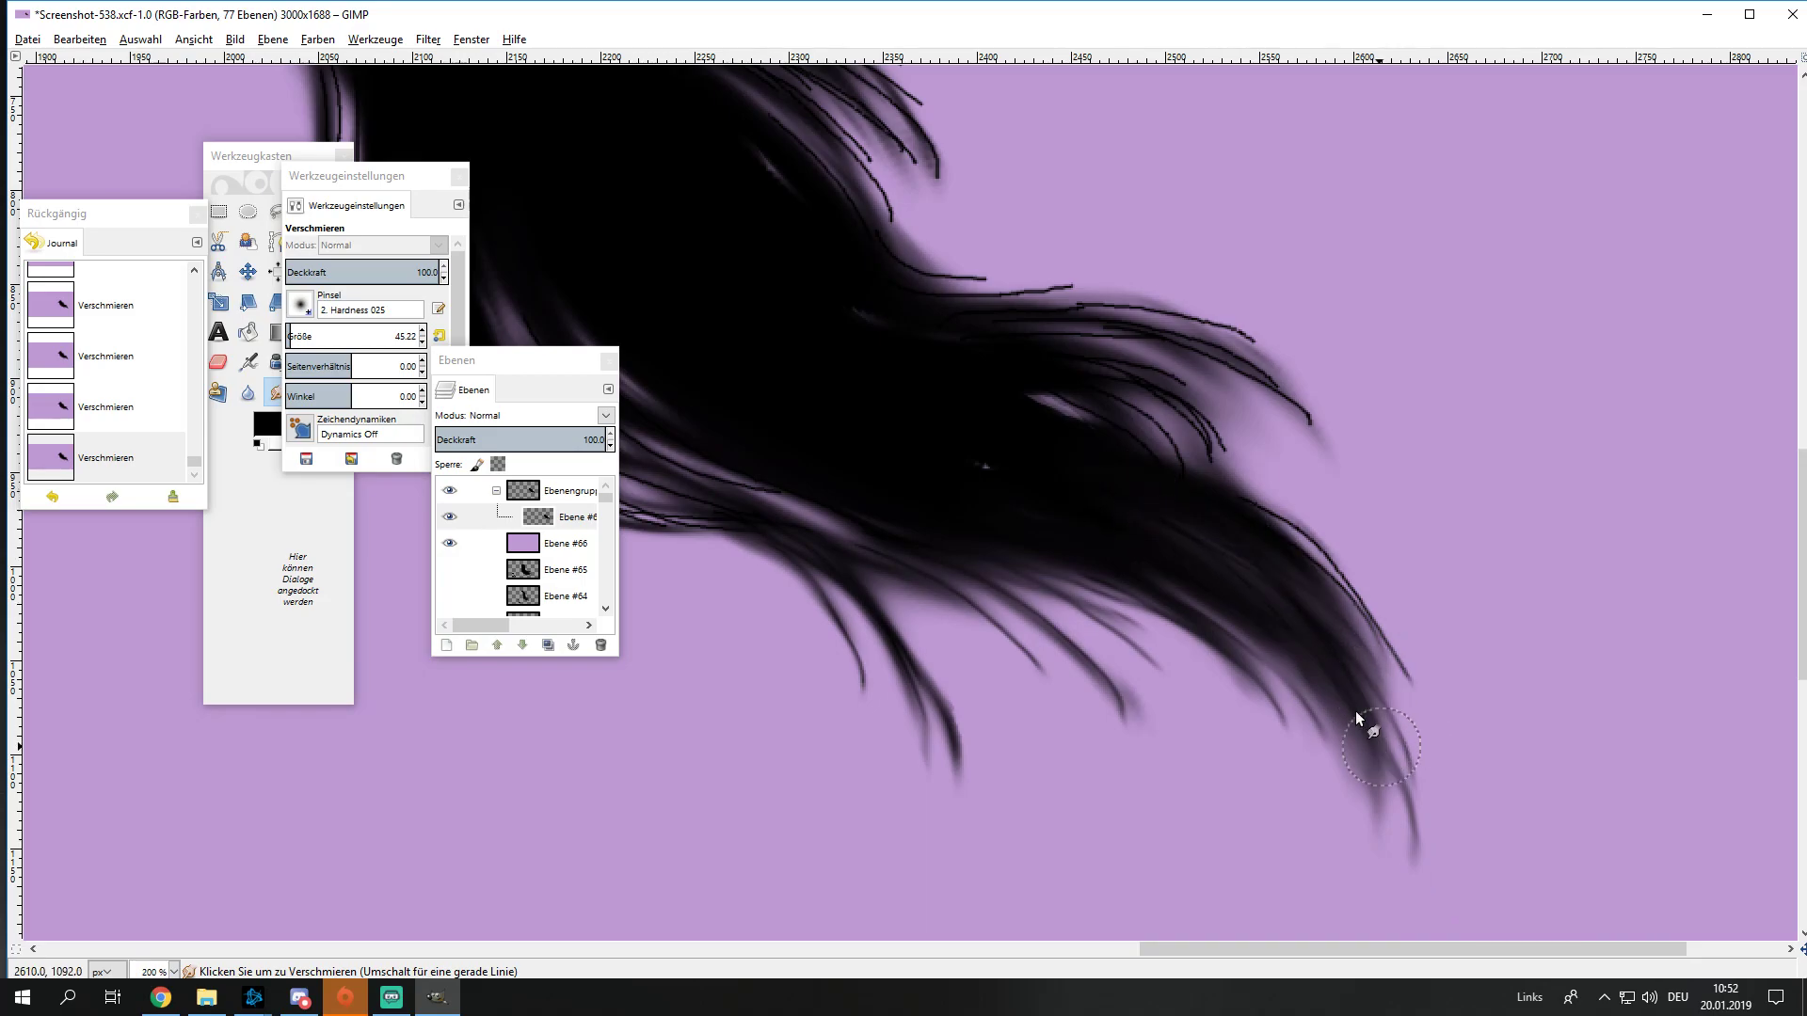
{"action": "scroll", "coordinate": [1103, 601], "scroll_direction": "up", "scroll_amount": 5}
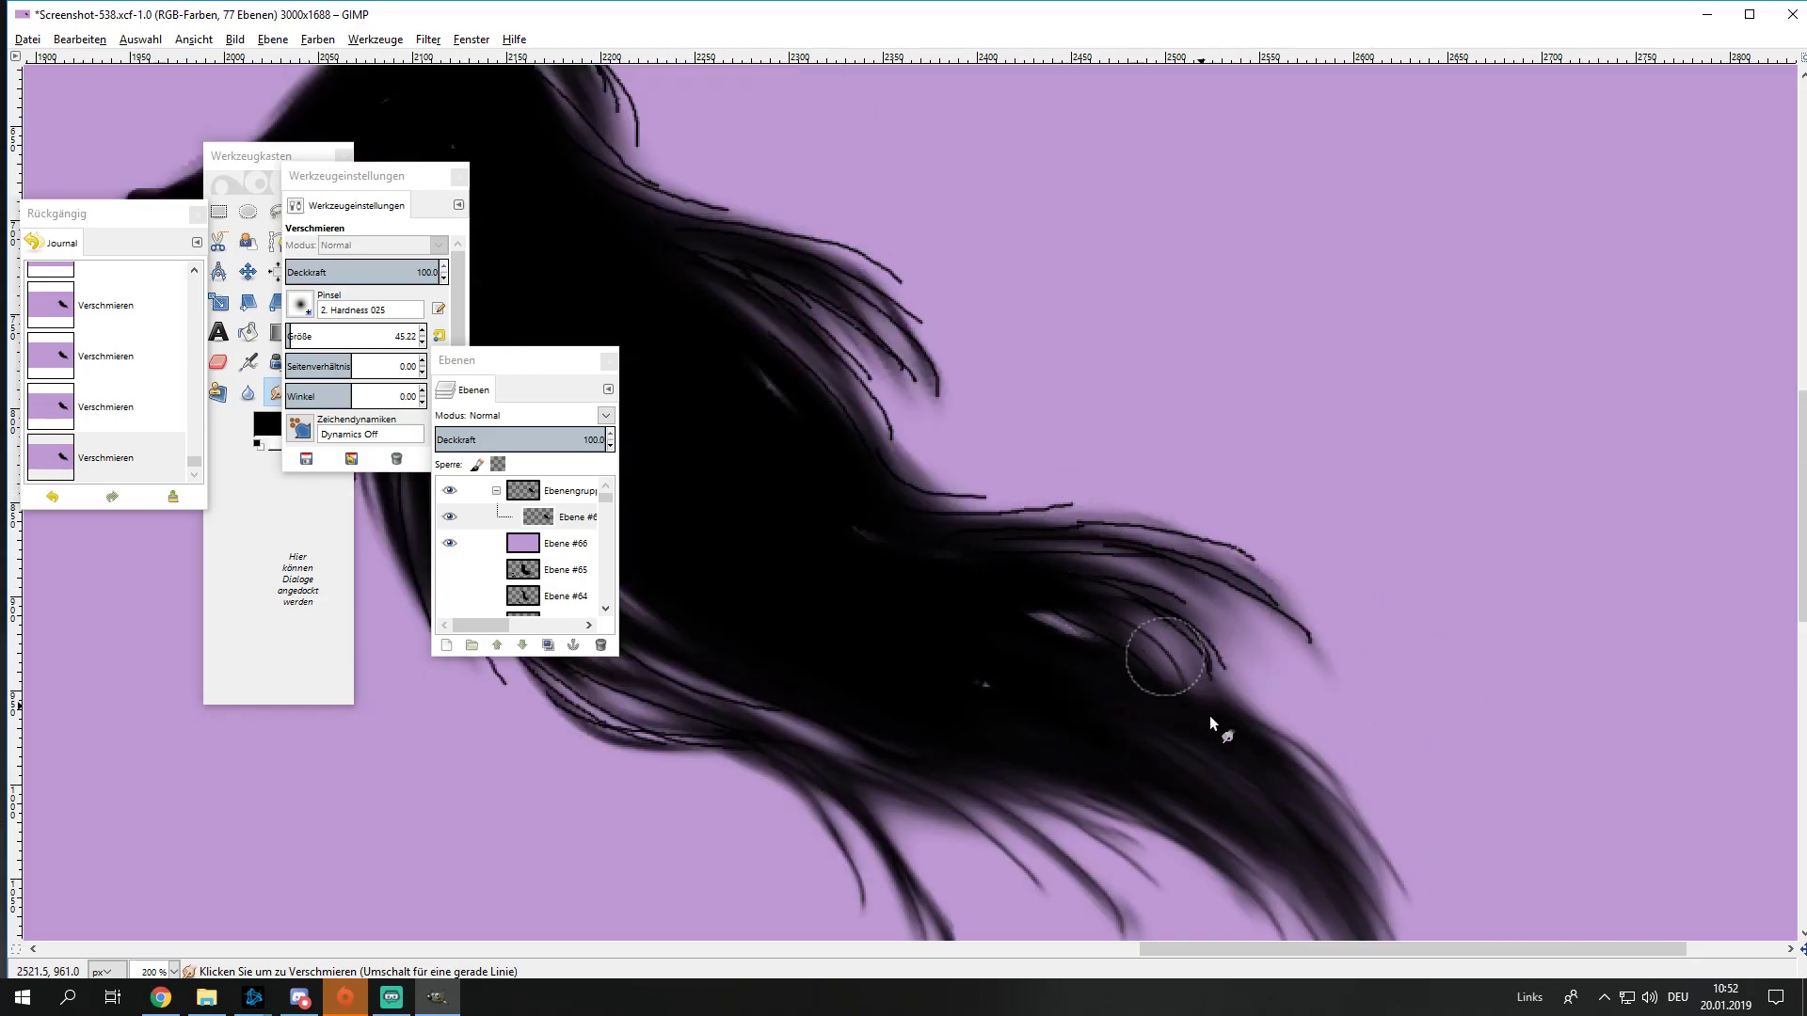
{"action": "mouse_move", "coordinate": [1280, 635]}
{"action": "left_mouse_down"}
{"action": "mouse_move", "coordinate": [1329, 618]}
{"action": "mouse_move", "coordinate": [1244, 541]}
{"action": "mouse_move", "coordinate": [917, 538]}
{"action": "left_mouse_up"}
{"action": "left_click_drag", "start_coordinate": [832, 429], "coordinate": [1190, 606]}
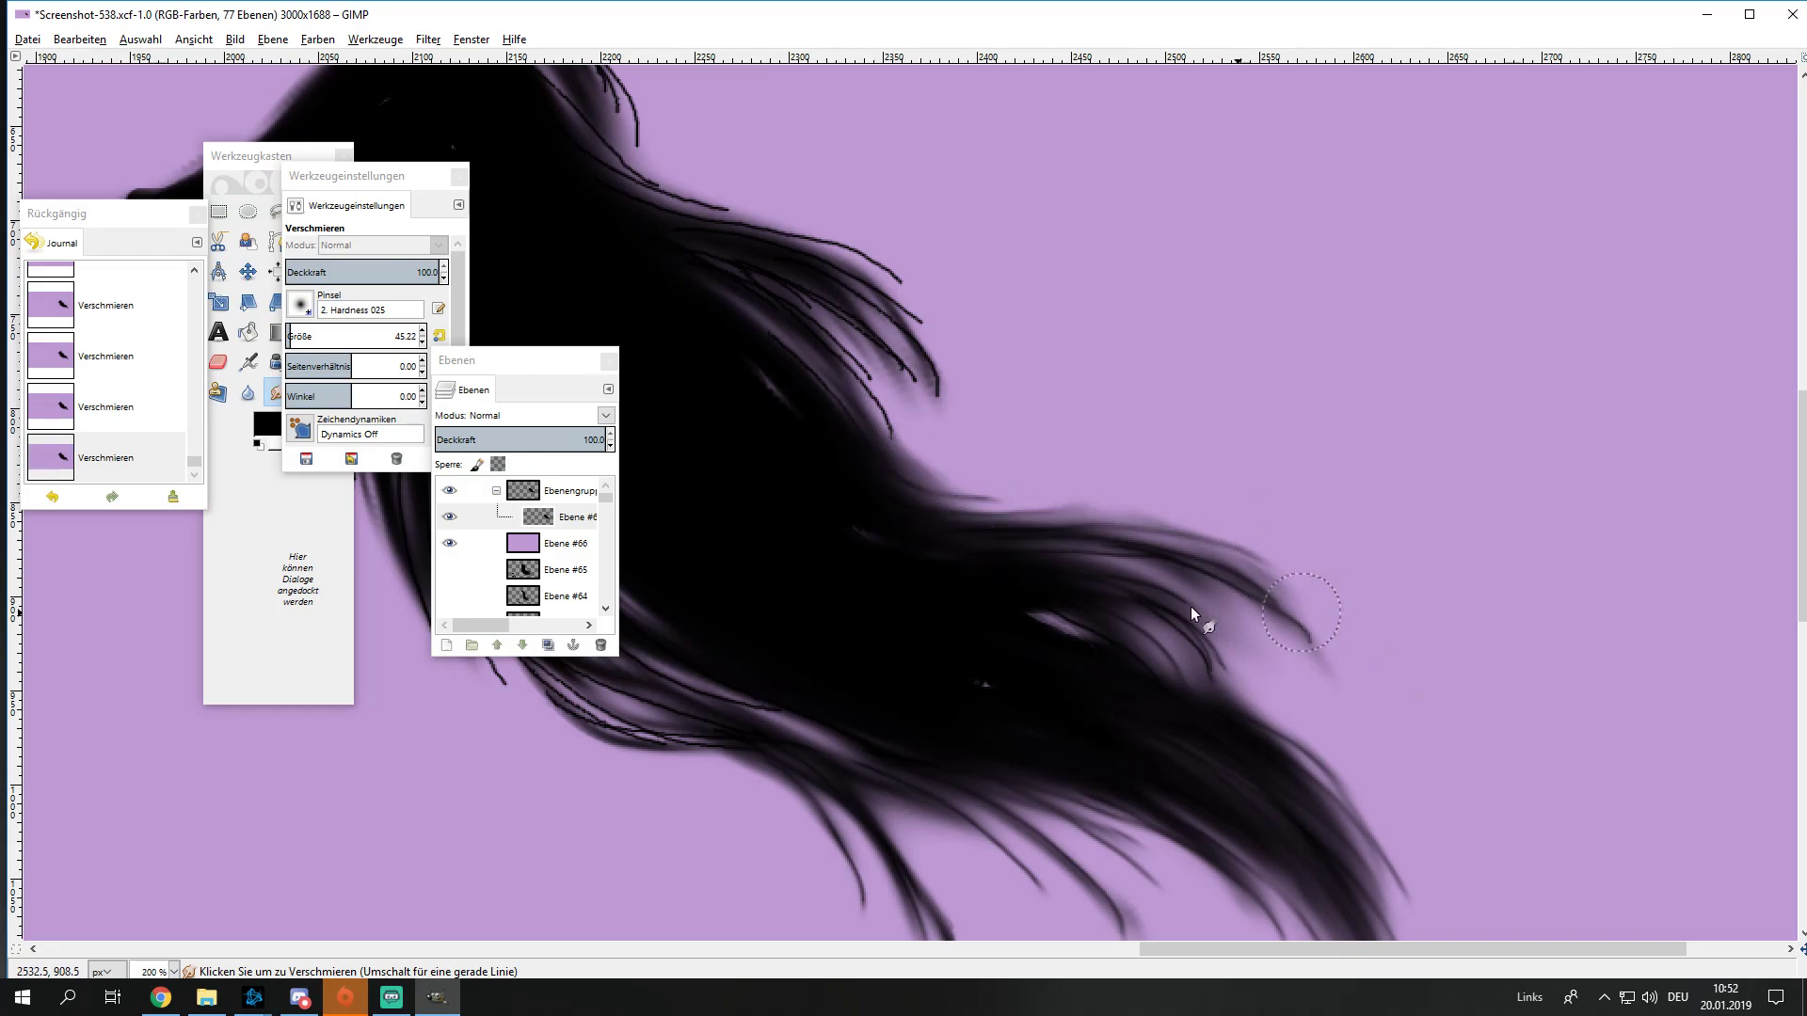
{"action": "scroll", "coordinate": [1189, 693], "scroll_direction": "down", "scroll_amount": 3, "text": "ctrl"}
{"action": "scroll", "coordinate": [951, 715], "scroll_direction": "up", "scroll_amount": 3, "text": "ctrl"}
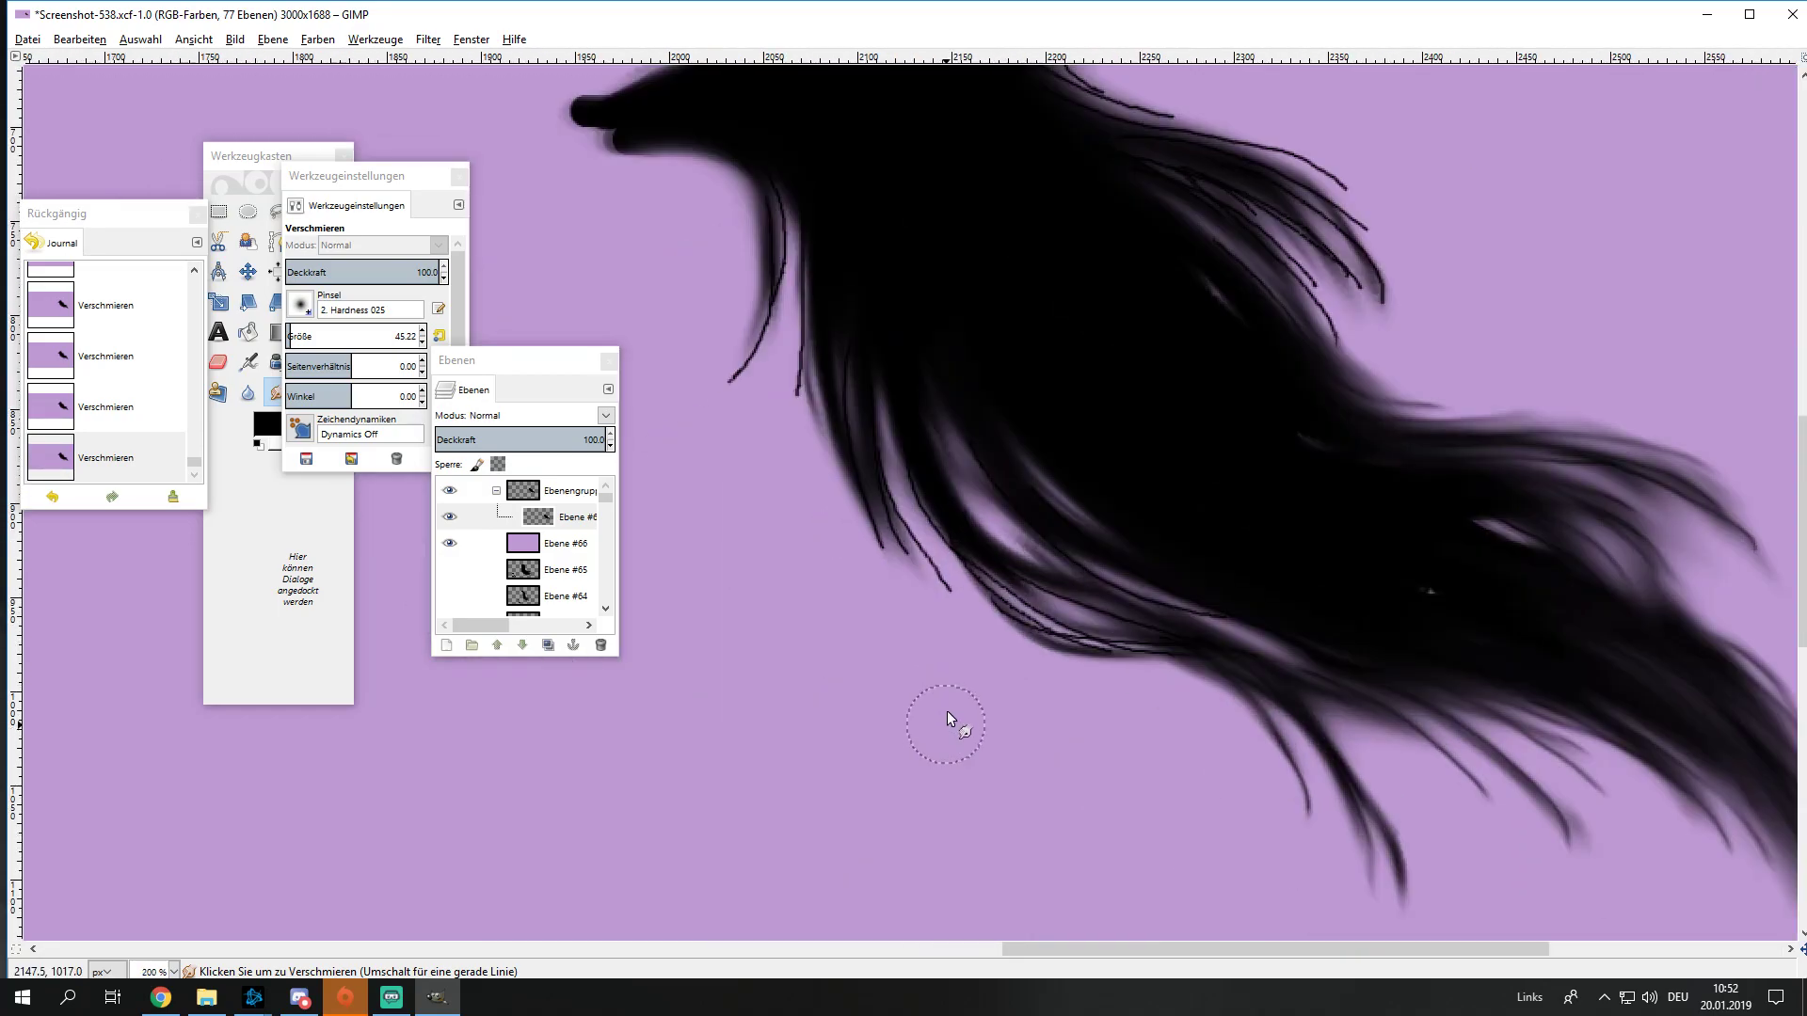
Step: Soften the strand outlines along the lower edge, narrow end, top and right side
{"action": "mouse_move", "coordinate": [1165, 664]}
{"action": "left_mouse_down"}
{"action": "mouse_move", "coordinate": [1241, 661]}
{"action": "mouse_move", "coordinate": [1293, 683]}
{"action": "mouse_move", "coordinate": [1231, 697]}
{"action": "left_mouse_up"}
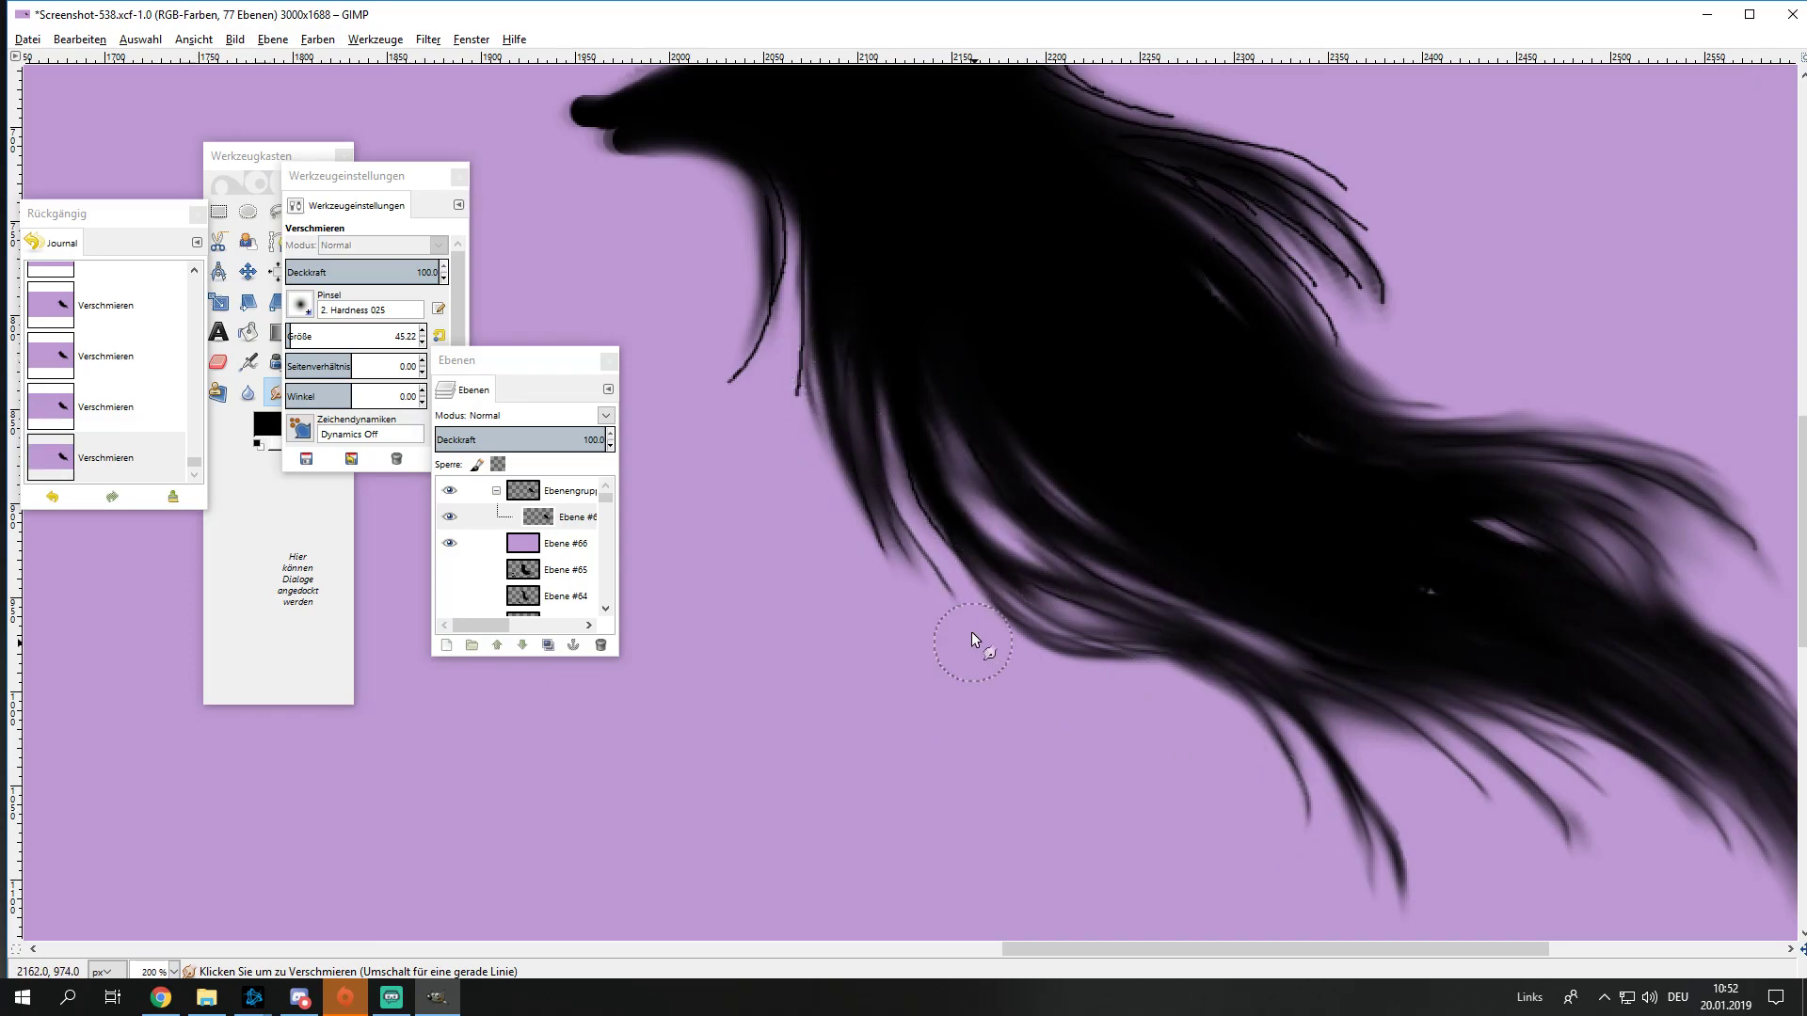
{"action": "scroll", "coordinate": [821, 605], "scroll_direction": "up", "scroll_amount": 5}
{"action": "mouse_move", "coordinate": [822, 598]}
{"action": "left_mouse_down"}
{"action": "mouse_move", "coordinate": [790, 623]}
{"action": "mouse_move", "coordinate": [787, 738]}
{"action": "left_mouse_up"}
{"action": "left_click_drag", "start_coordinate": [861, 373], "coordinate": [1070, 421]}
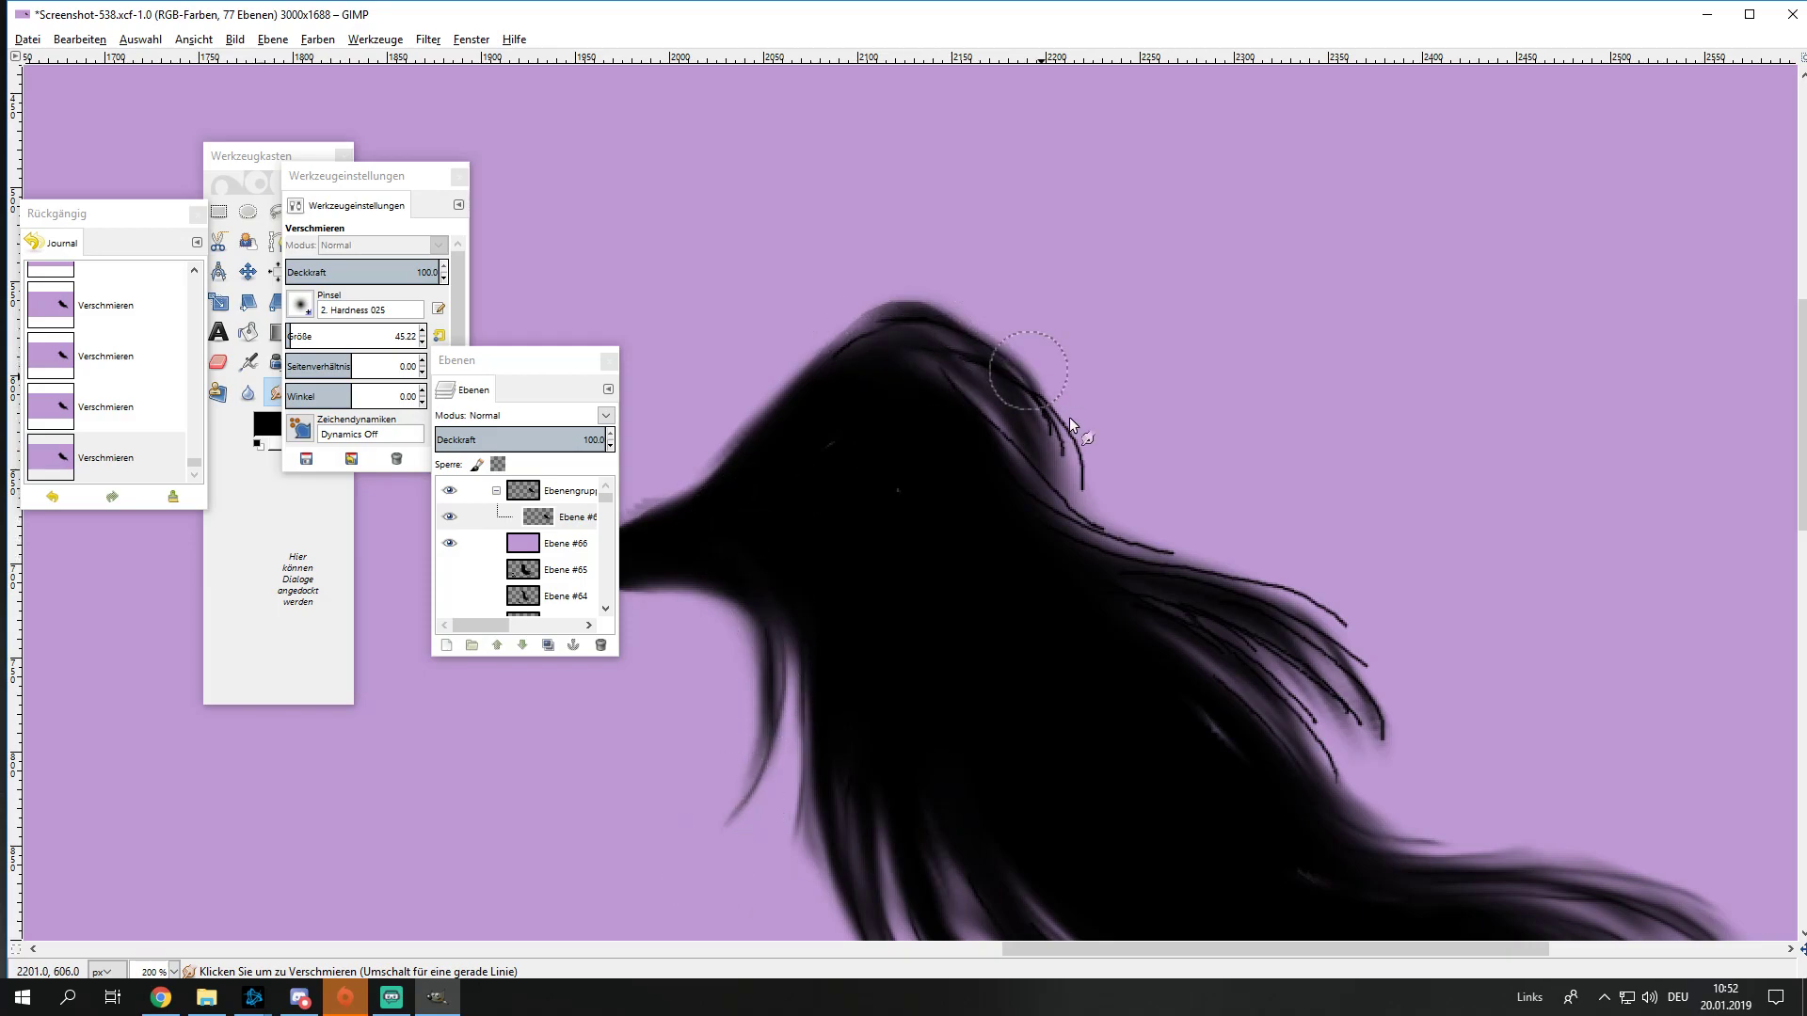
{"action": "mouse_move", "coordinate": [906, 330]}
{"action": "left_mouse_down"}
{"action": "mouse_move", "coordinate": [1001, 360]}
{"action": "mouse_move", "coordinate": [1052, 467]}
{"action": "mouse_move", "coordinate": [1252, 572]}
{"action": "mouse_move", "coordinate": [1395, 698]}
{"action": "left_mouse_up"}
{"action": "left_click_drag", "start_coordinate": [1263, 644], "coordinate": [1334, 713]}
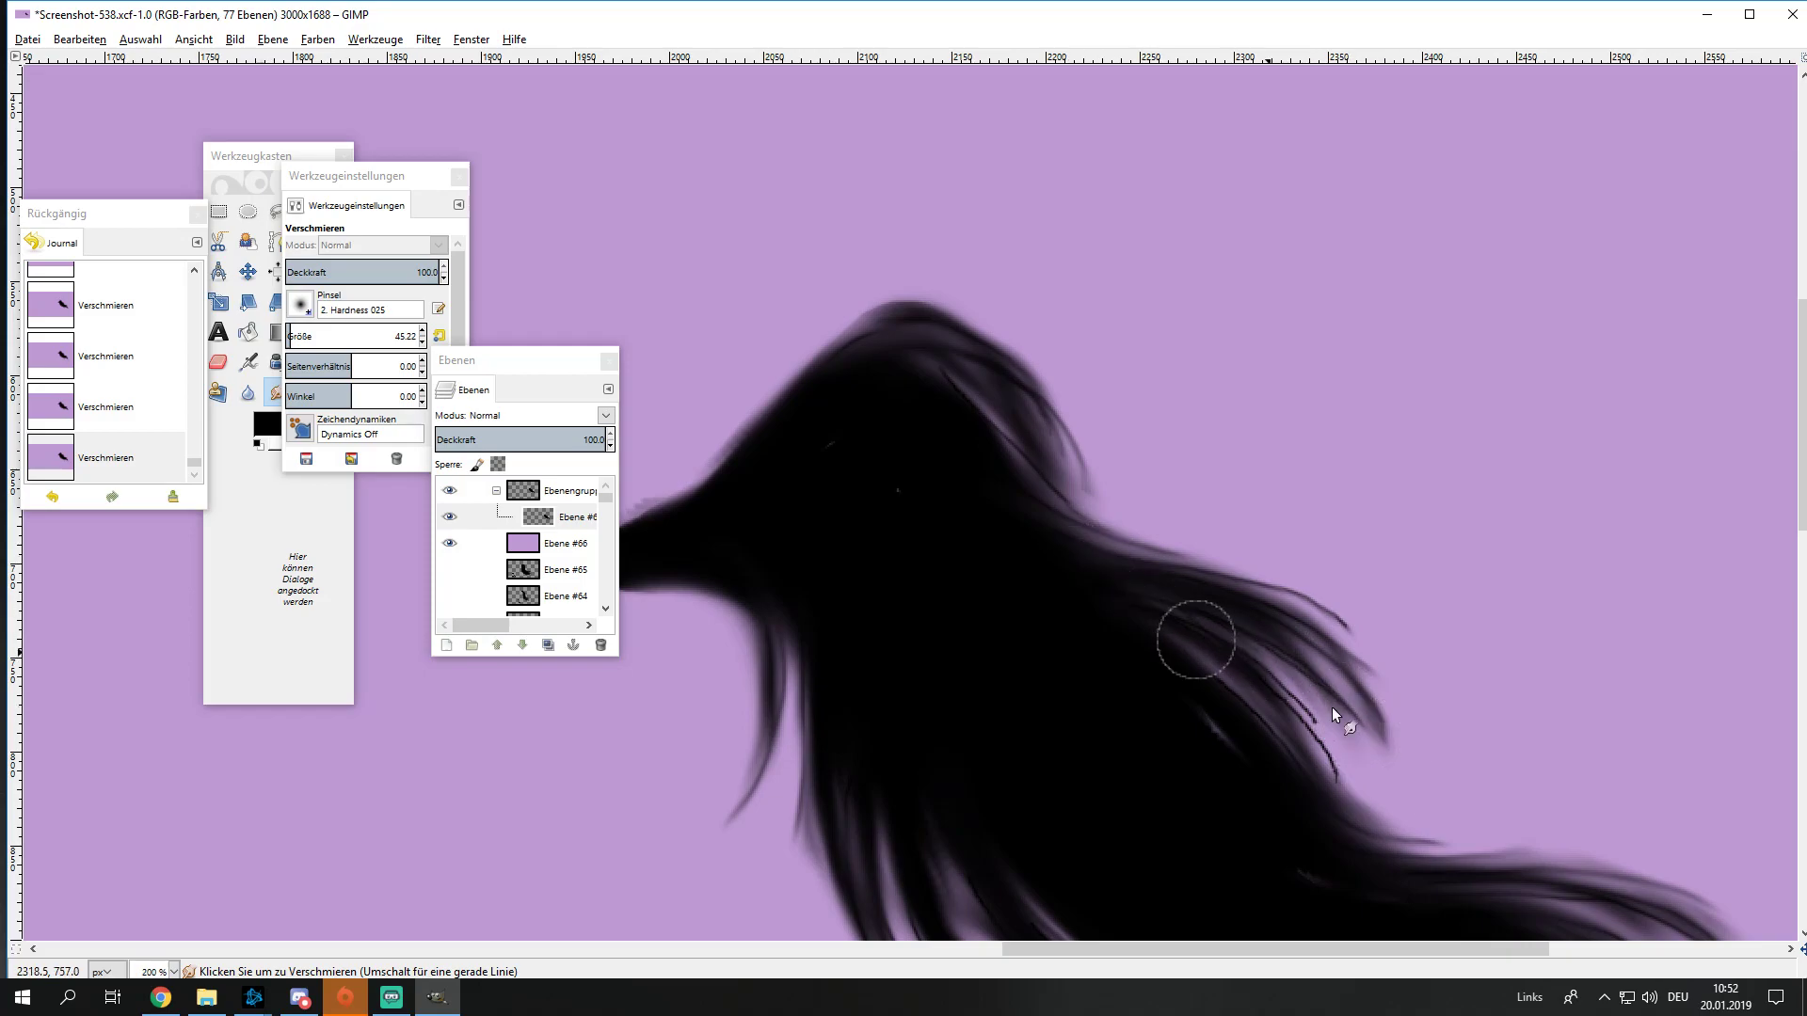
{"action": "mouse_move", "coordinate": [1199, 654]}
{"action": "left_mouse_down"}
{"action": "mouse_move", "coordinate": [1364, 809]}
{"action": "mouse_move", "coordinate": [1408, 721]}
{"action": "left_mouse_up"}
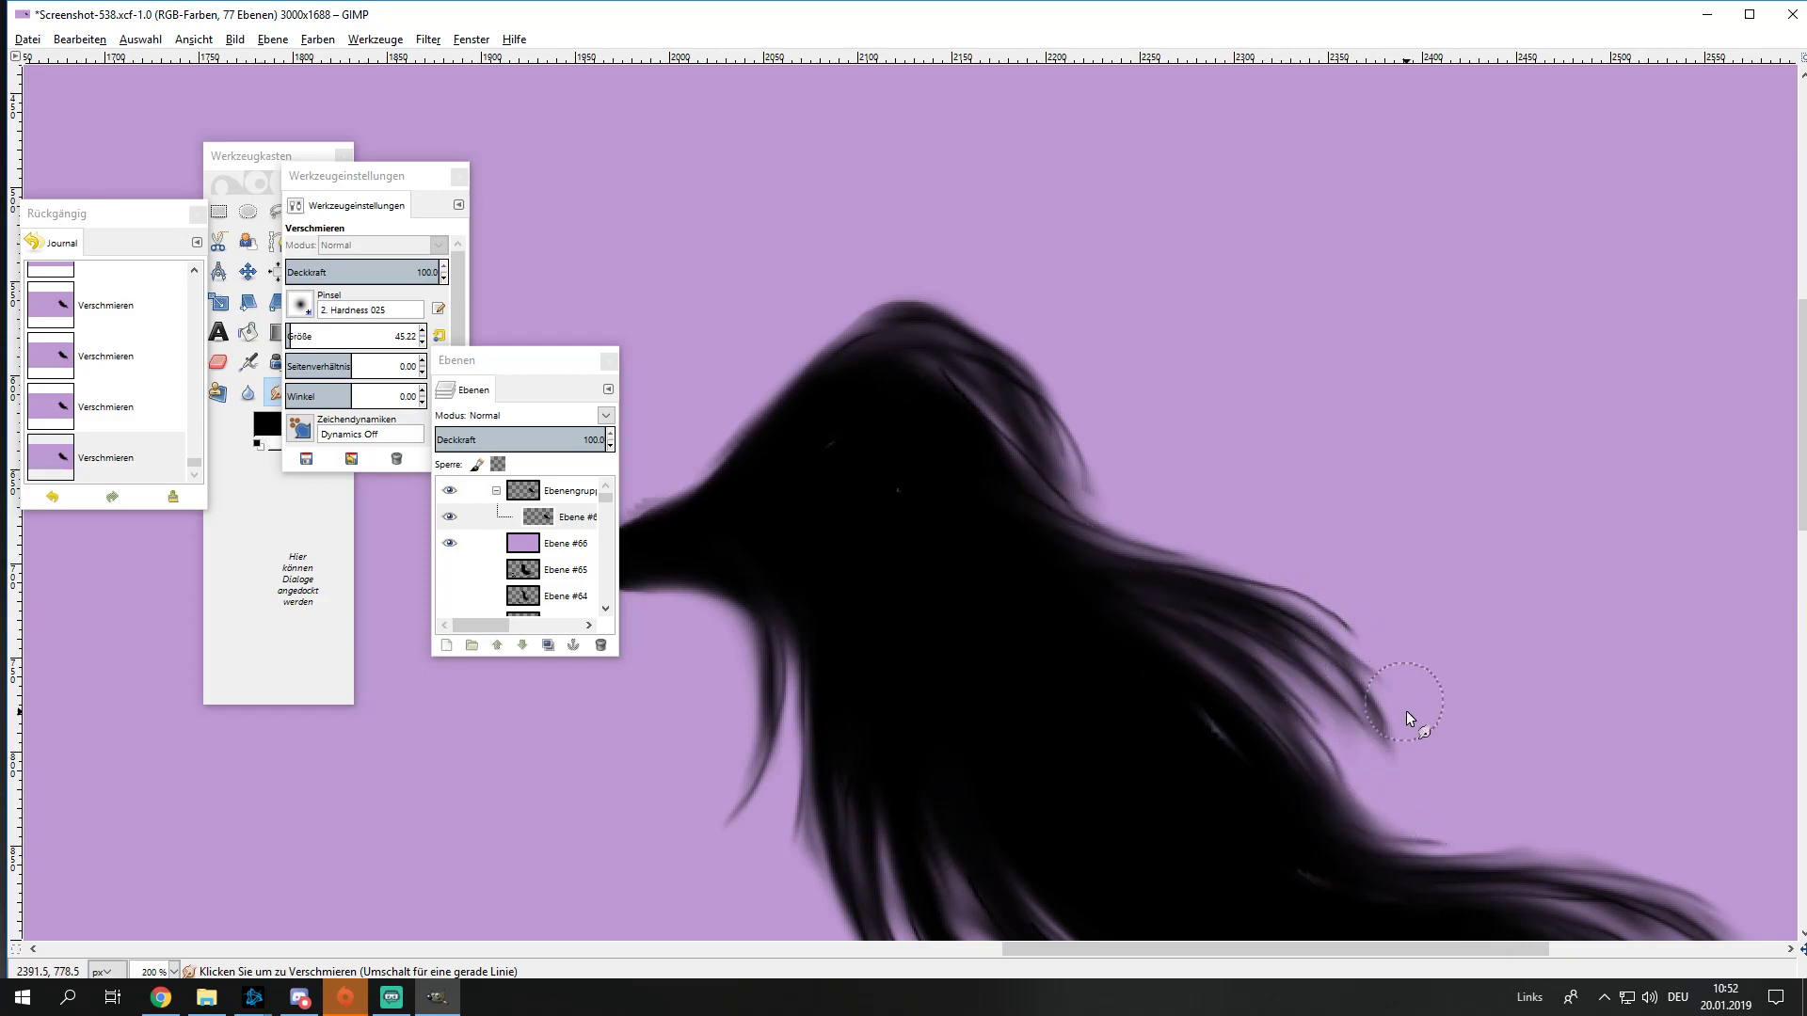
{"action": "scroll", "coordinate": [1018, 499], "scroll_direction": "down", "scroll_amount": 2, "text": "ctrl"}
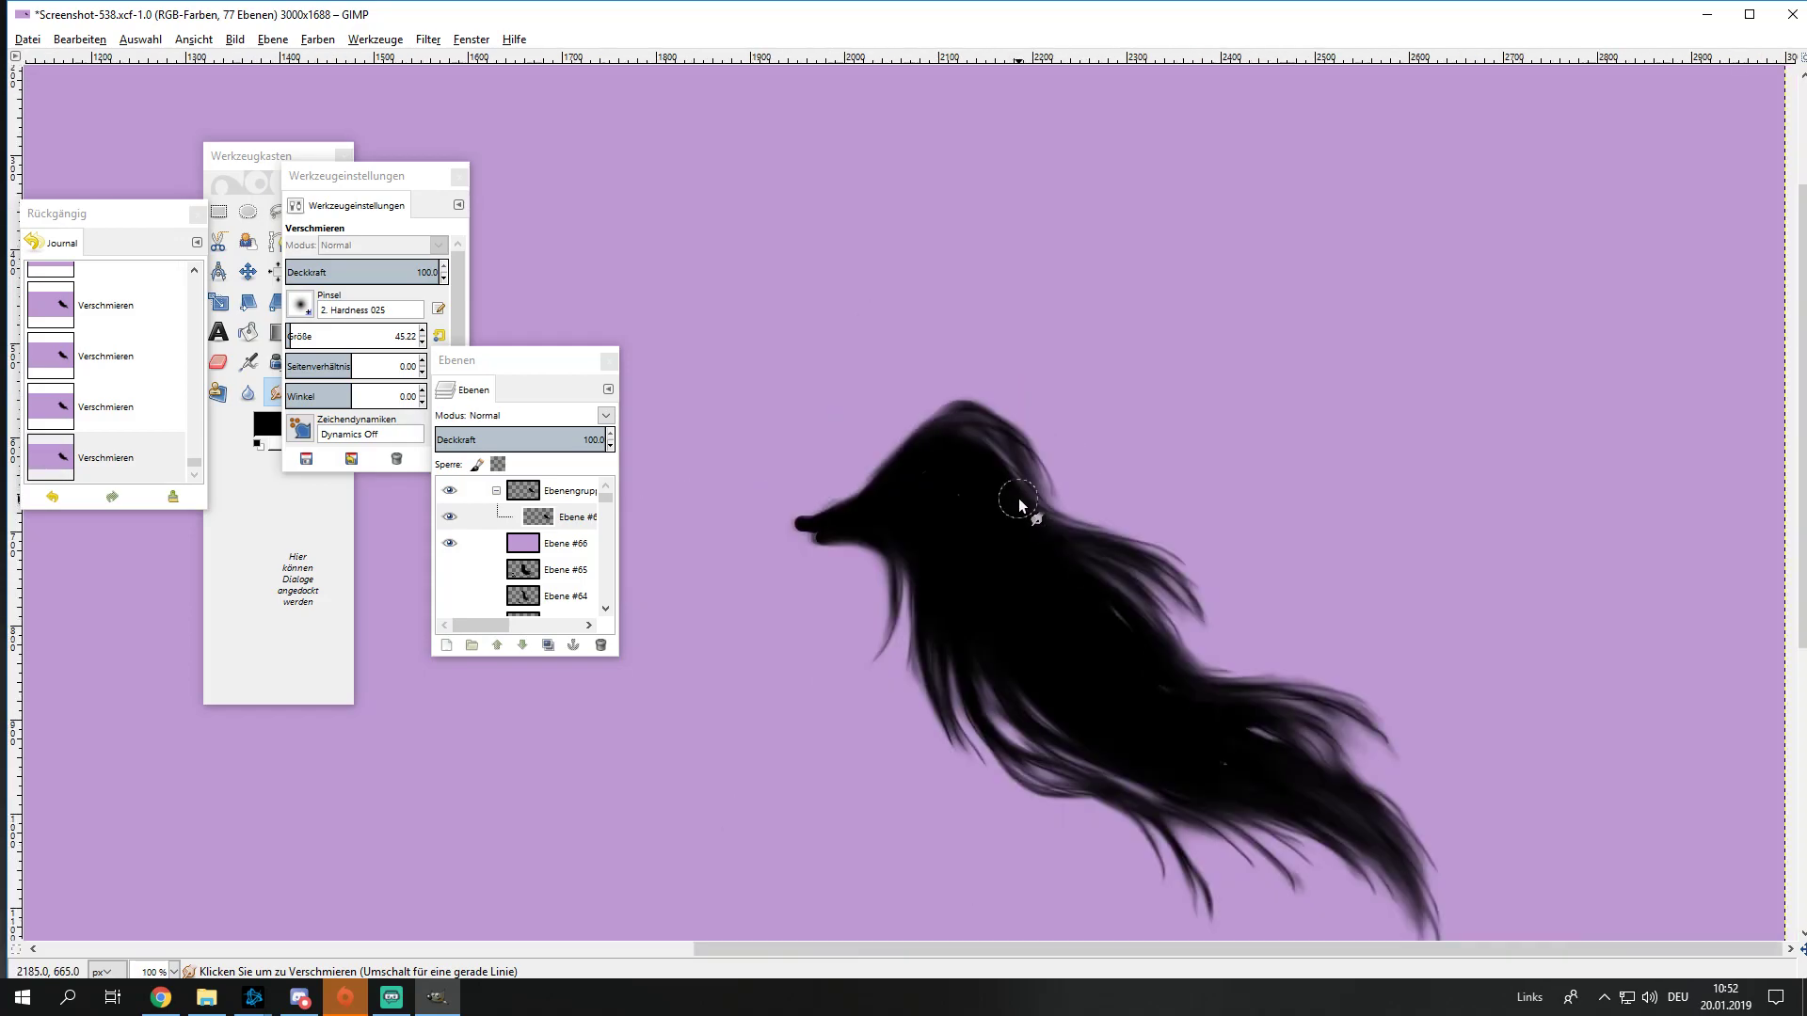
{"action": "scroll", "coordinate": [1069, 556], "scroll_direction": "down", "scroll_amount": 1, "text": "ctrl"}
{"action": "scroll", "coordinate": [1207, 782], "scroll_direction": "up", "scroll_amount": 3, "text": "ctrl"}
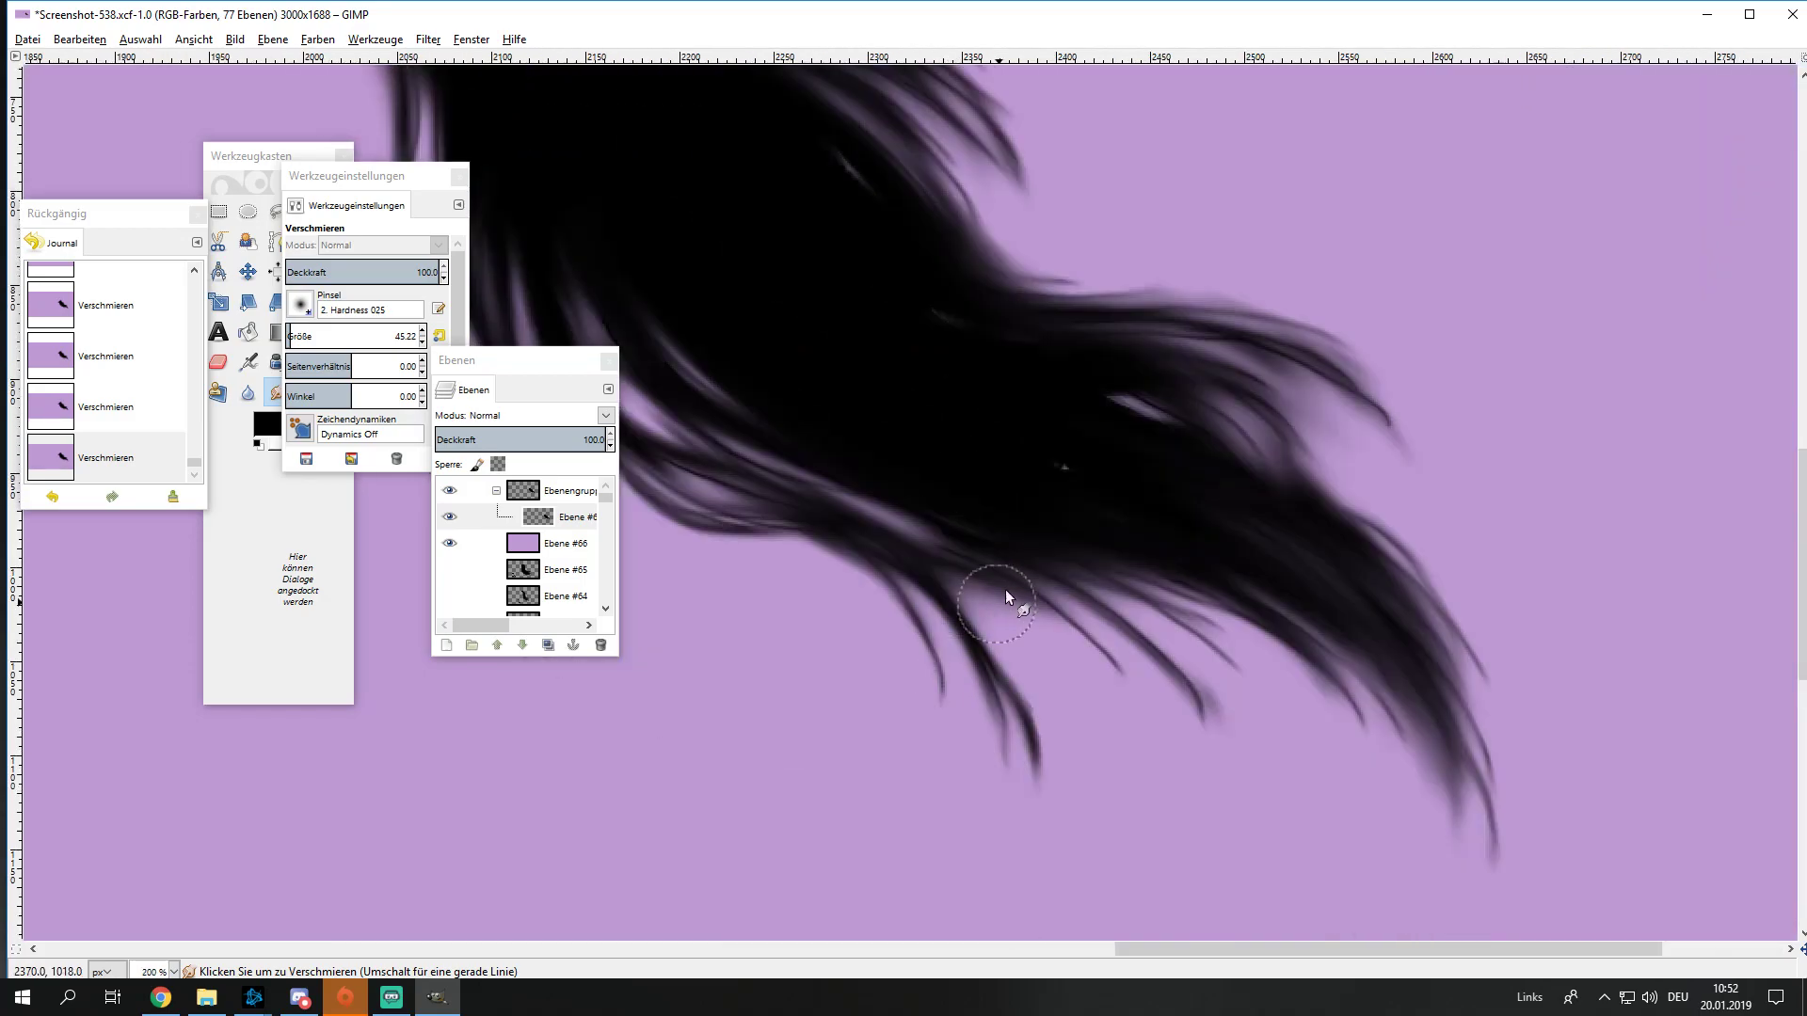
Step: Blend the lower hair strands into the tail and zoom the view to 150%
{"action": "left_click_drag", "start_coordinate": [830, 511], "coordinate": [987, 465]}
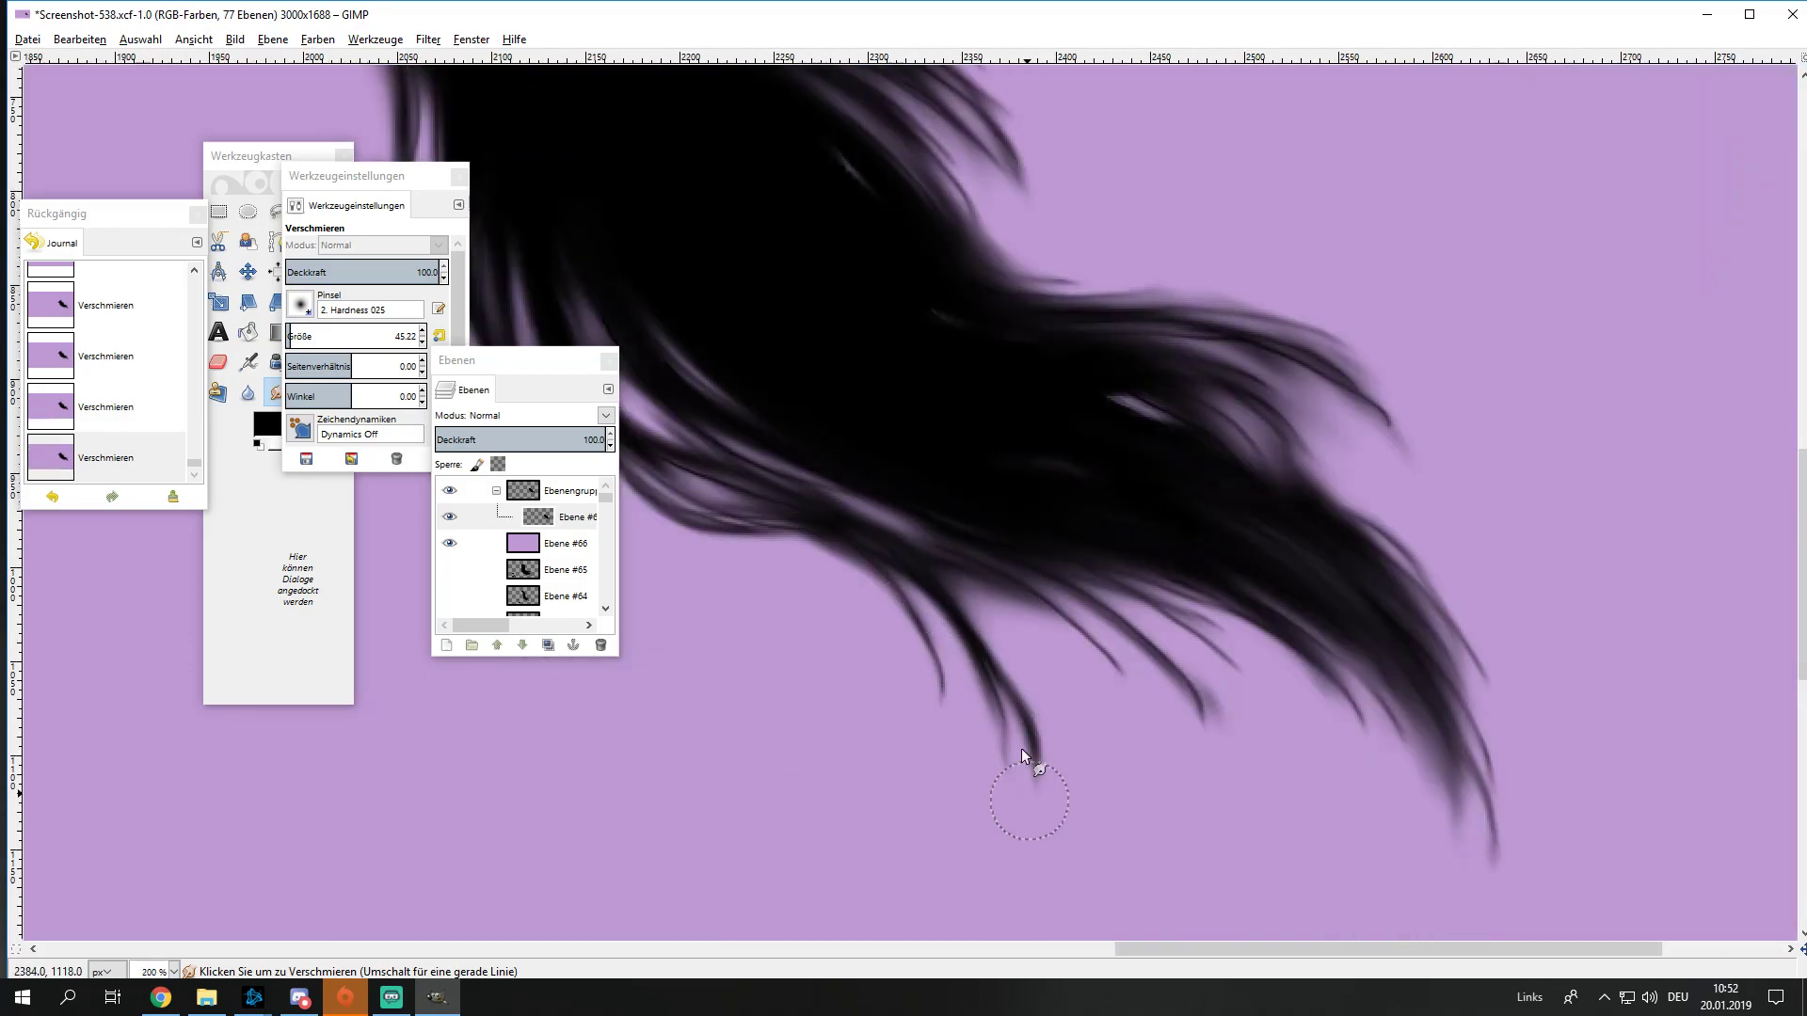
{"action": "scroll", "coordinate": [1114, 748], "scroll_direction": "down", "scroll_amount": 2, "text": "ctrl"}
{"action": "scroll", "coordinate": [1026, 721], "scroll_direction": "down", "scroll_amount": 1, "text": "ctrl"}
{"action": "scroll", "coordinate": [1025, 721], "scroll_direction": "up", "scroll_amount": 1, "text": "ctrl"}
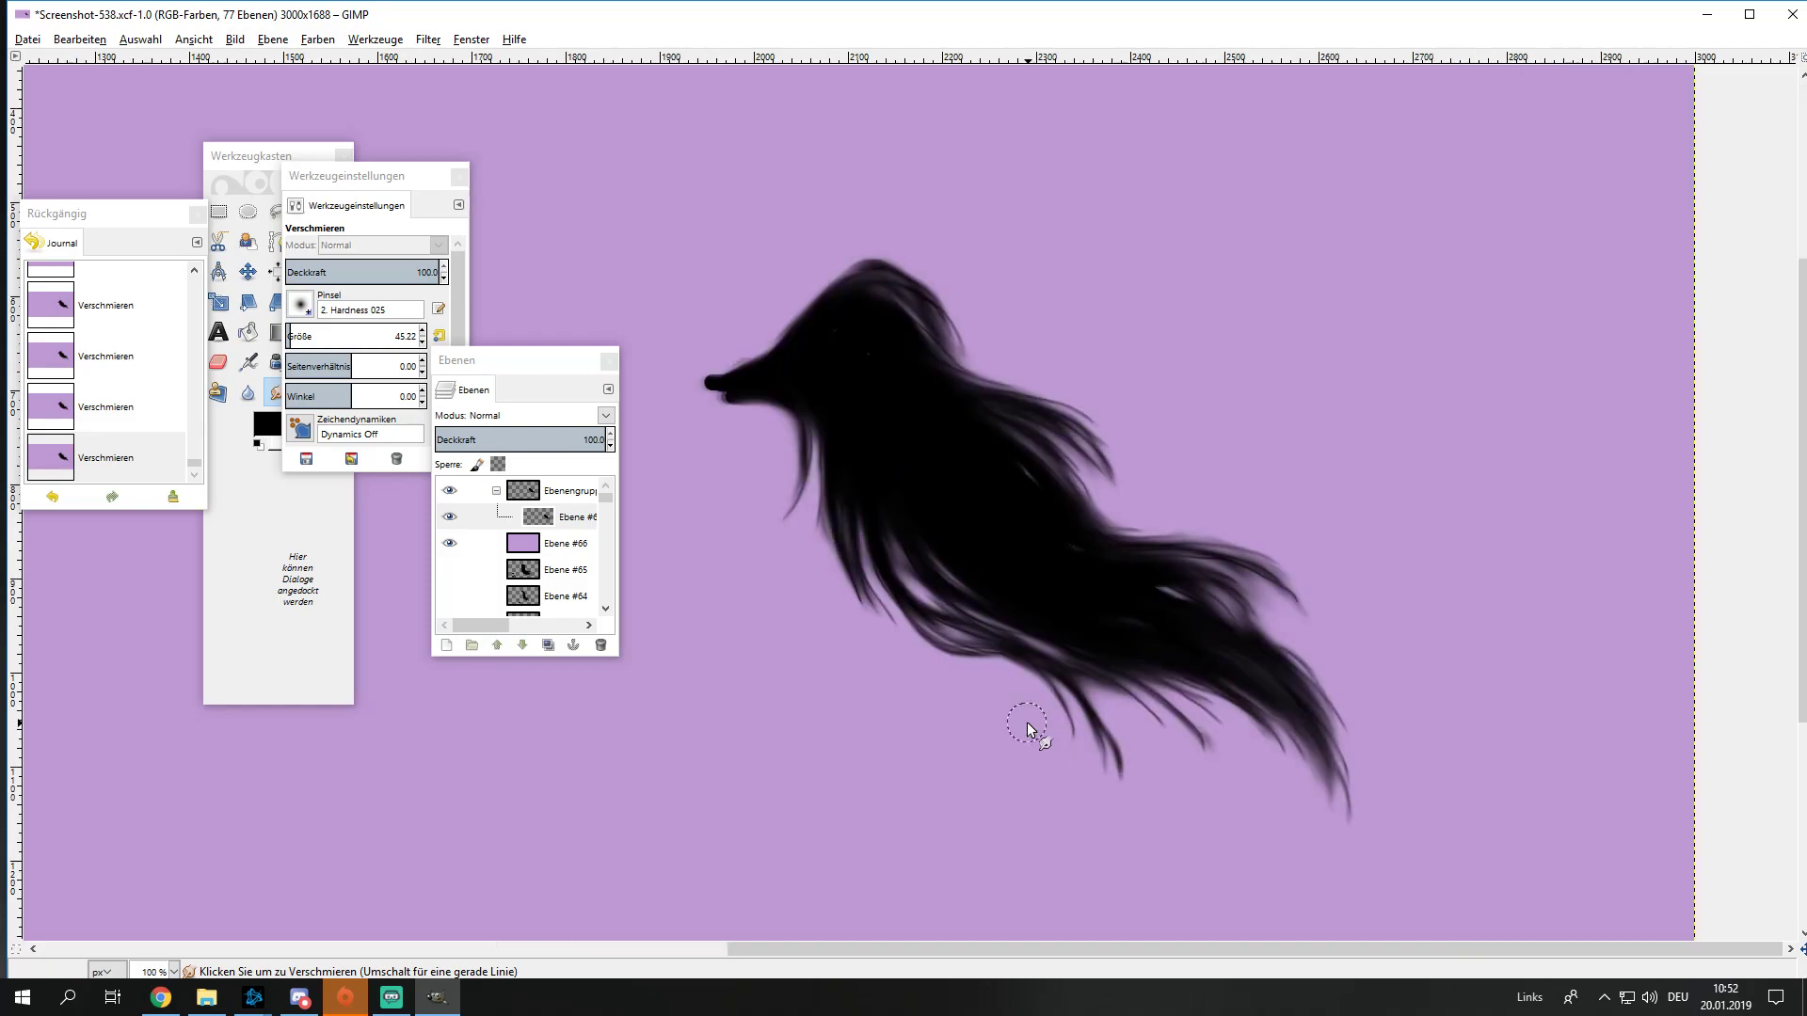
{"action": "scroll", "coordinate": [1026, 721], "scroll_direction": "up", "scroll_amount": 1, "text": "ctrl"}
Step: Hide and re-show Ebene #66 to check the photo, then add new layer Ebene #67
{"action": "left_click", "coordinate": [565, 543]}
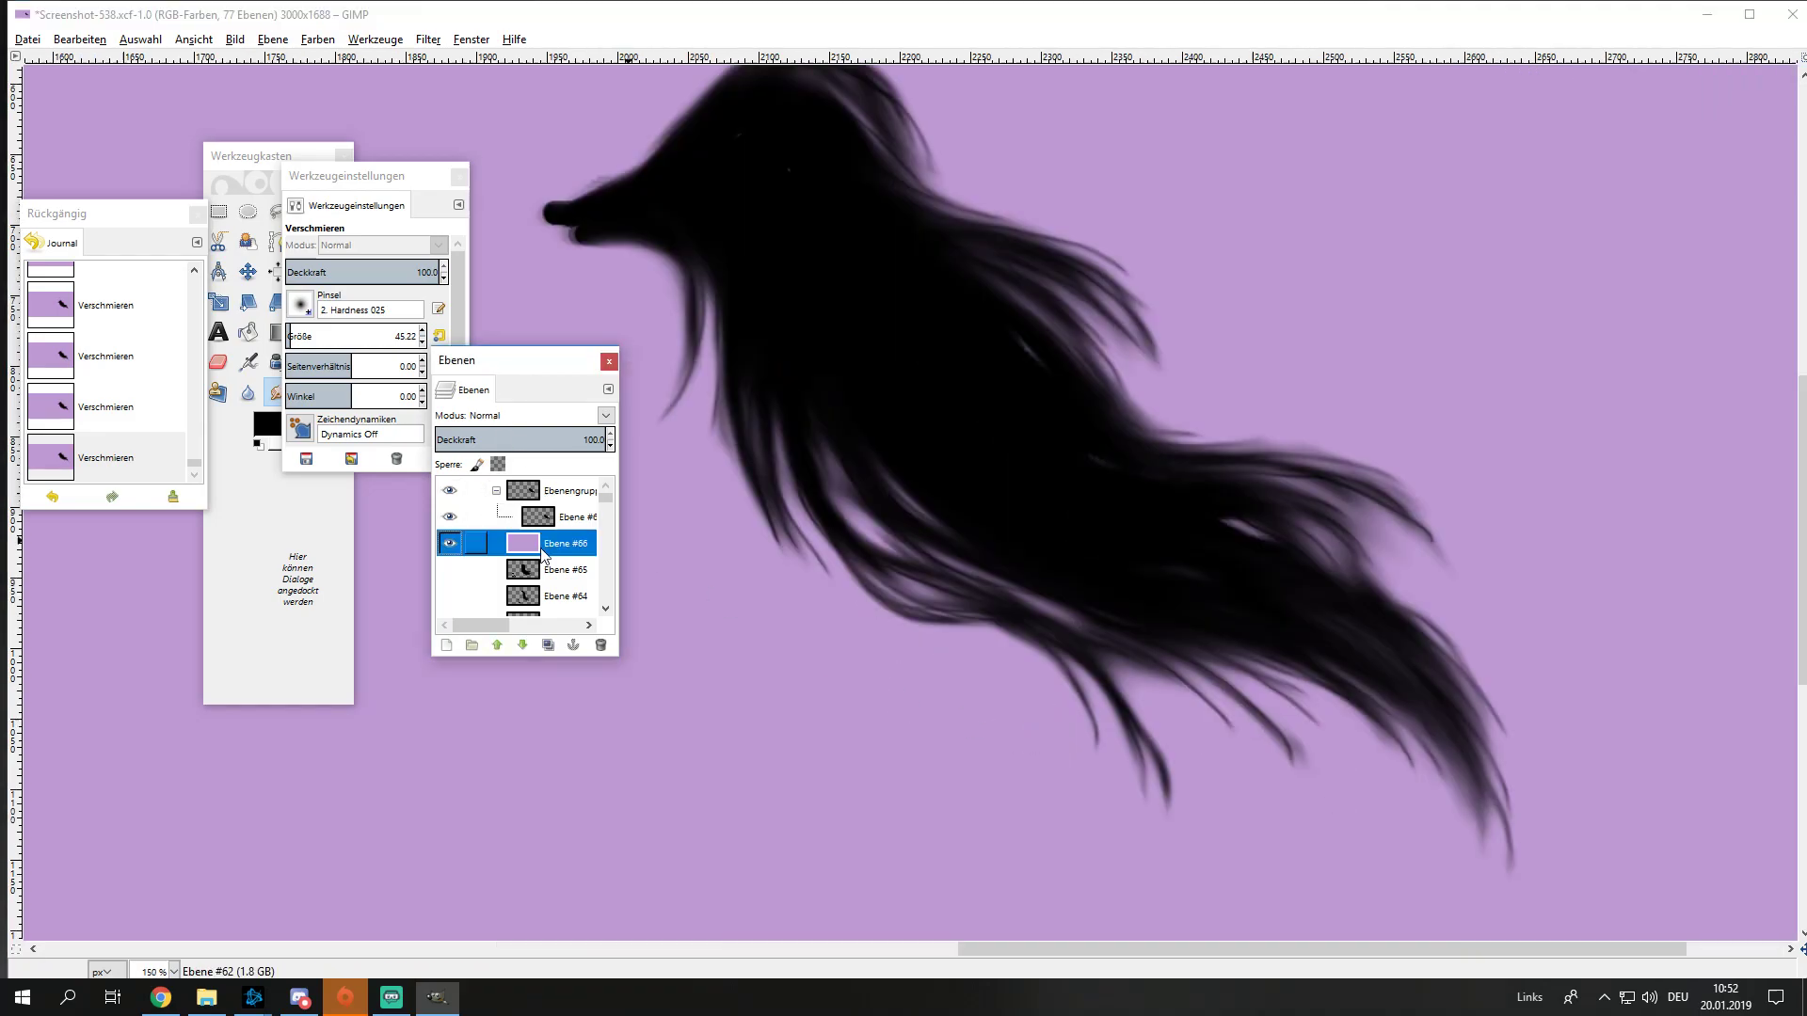
{"action": "left_click", "coordinate": [449, 543]}
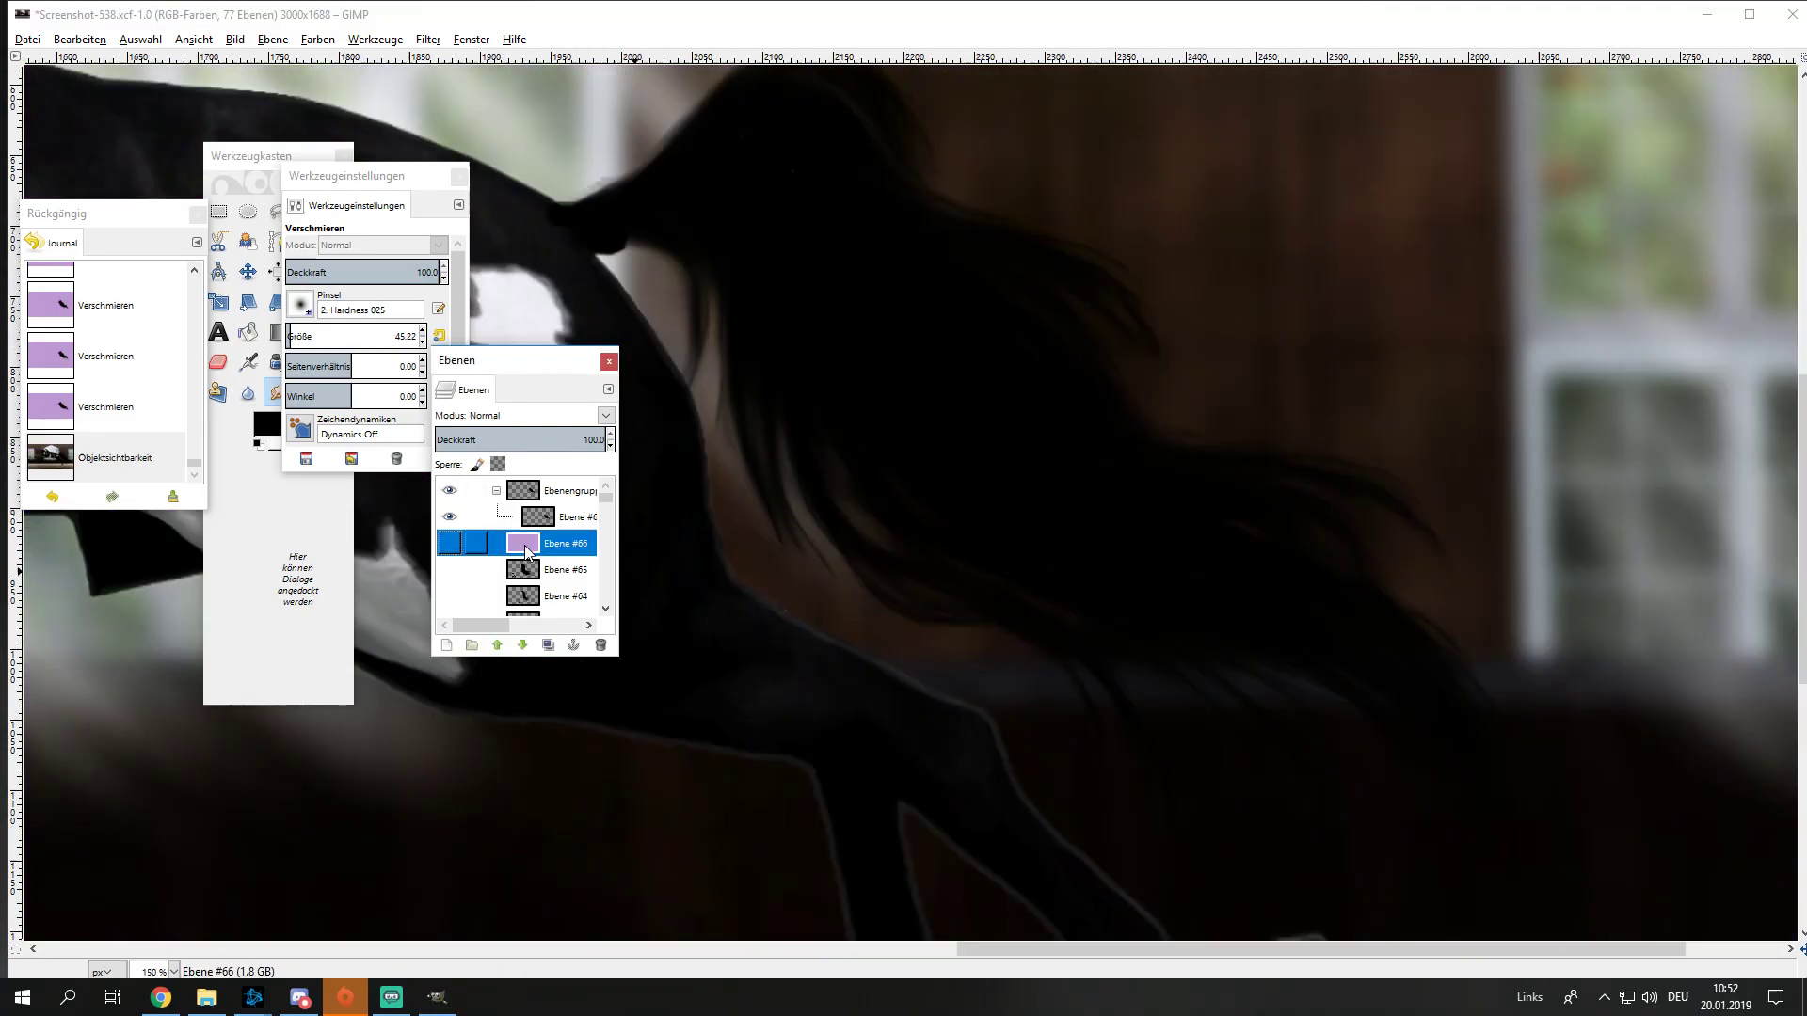
{"action": "left_click", "coordinate": [448, 543]}
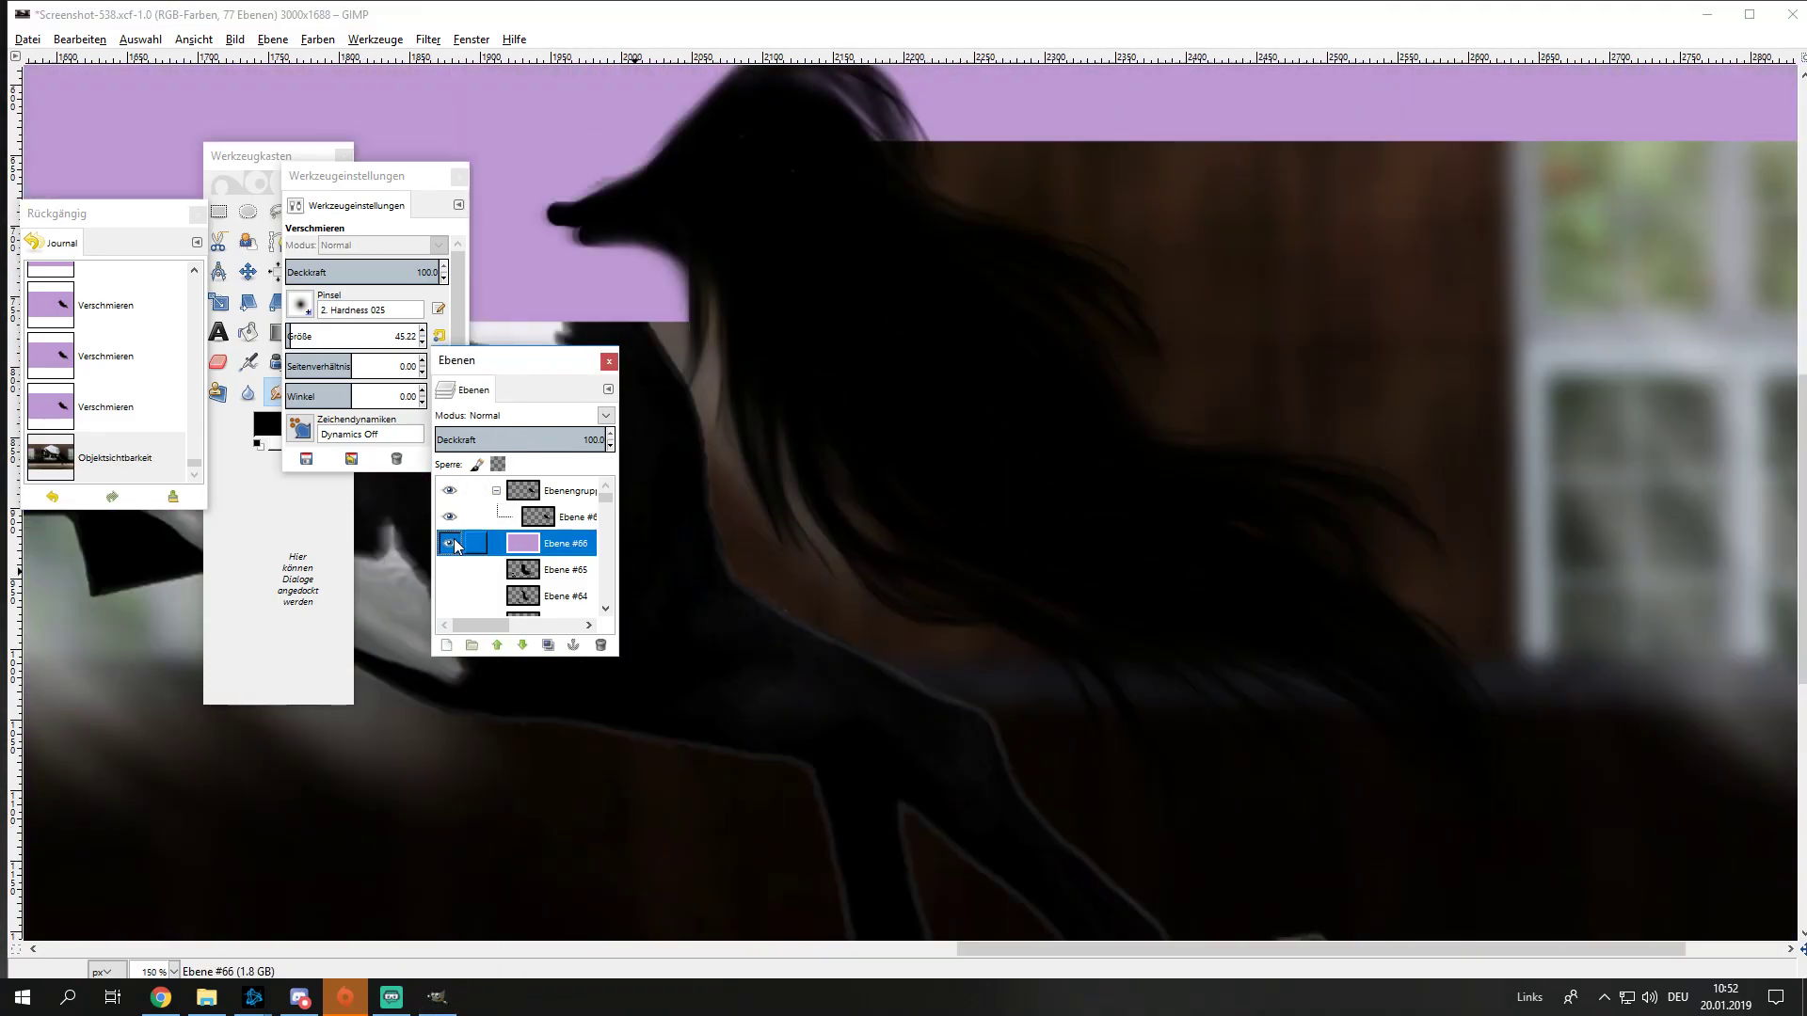
{"action": "left_click", "coordinate": [565, 517]}
{"action": "left_click", "coordinate": [447, 645]}
Step: Set the foreground paint colour to dark grey #1a1a1a
{"action": "left_click", "coordinate": [449, 794]}
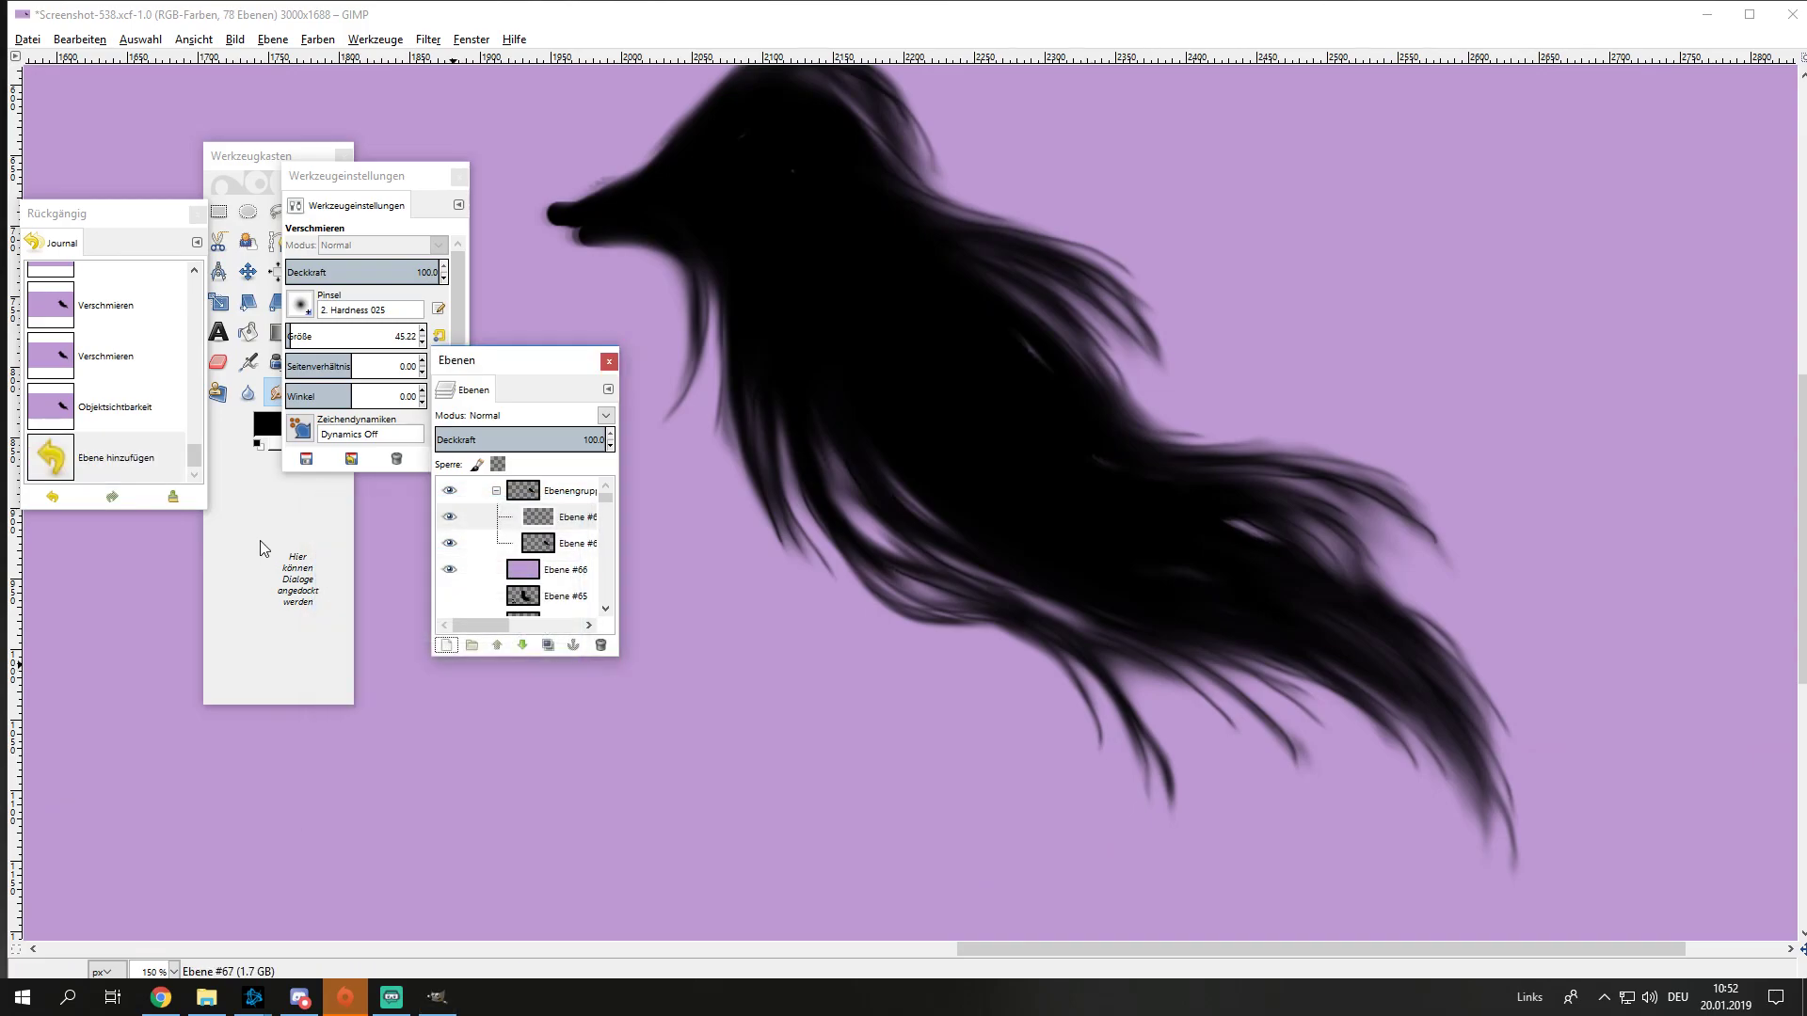
{"action": "left_click", "coordinate": [269, 425]}
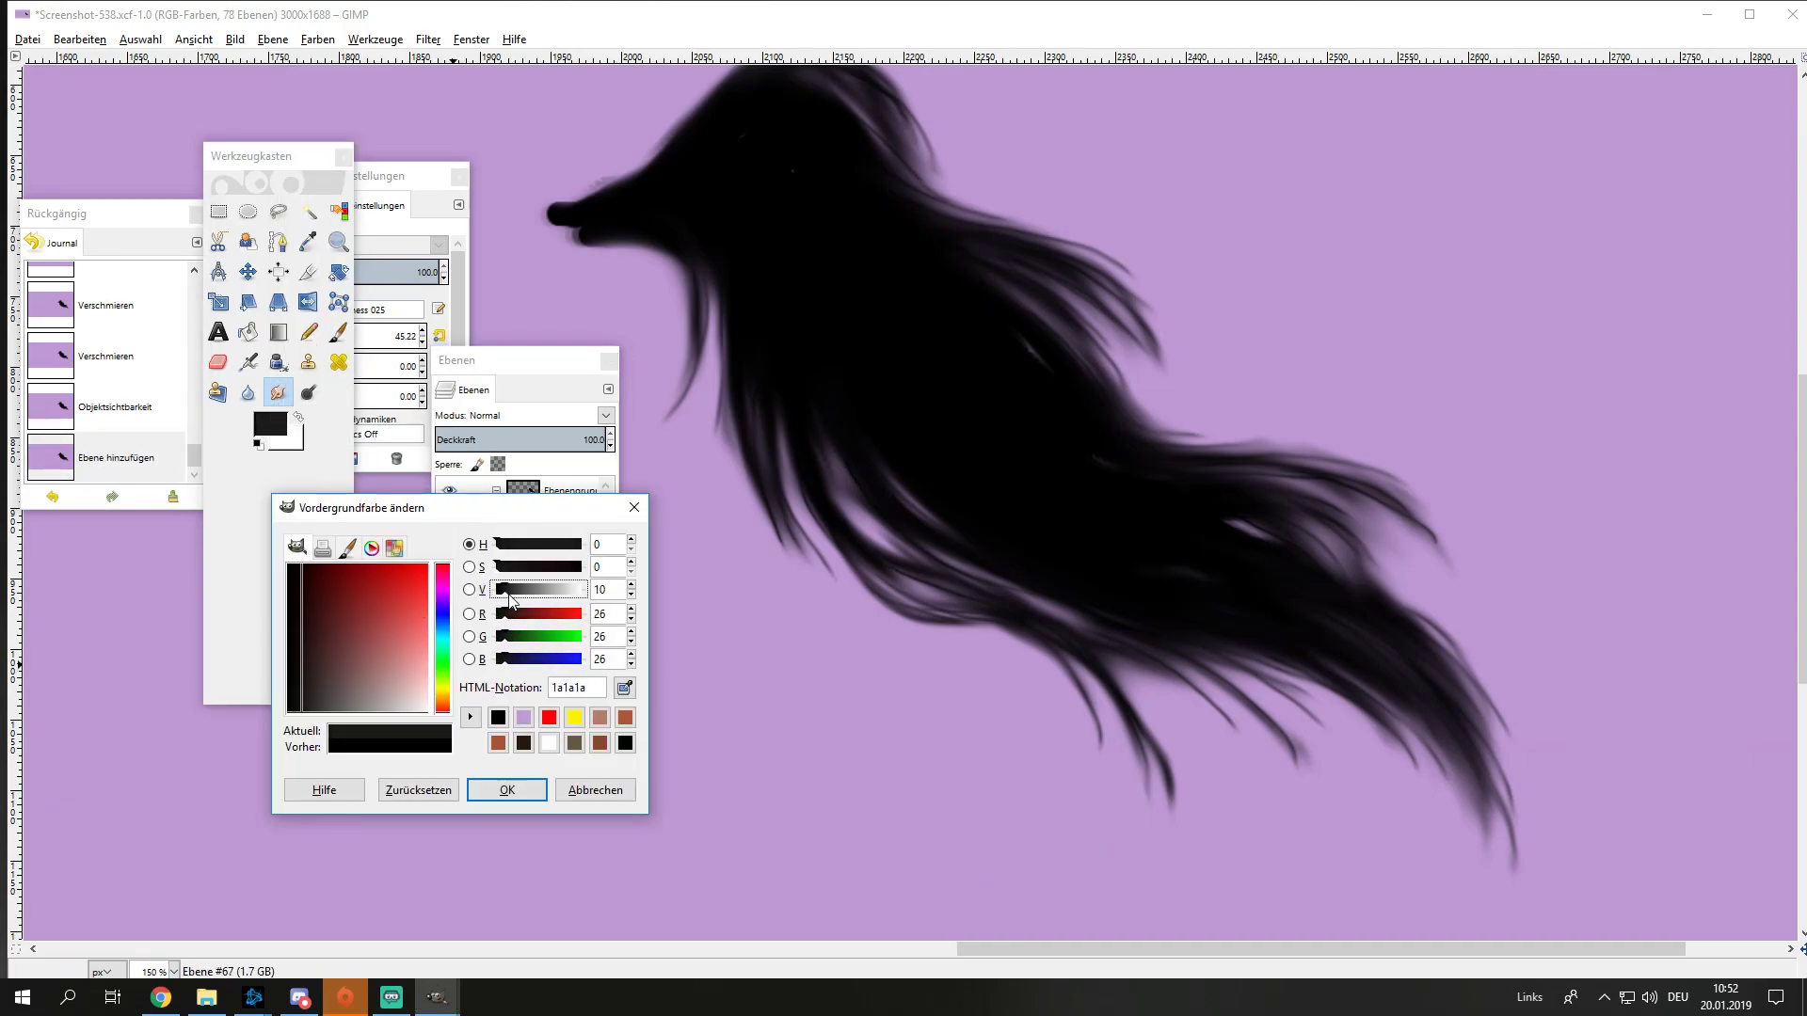
{"action": "left_click_drag", "start_coordinate": [500, 591], "coordinate": [505, 591]}
{"action": "left_click", "coordinate": [506, 790]}
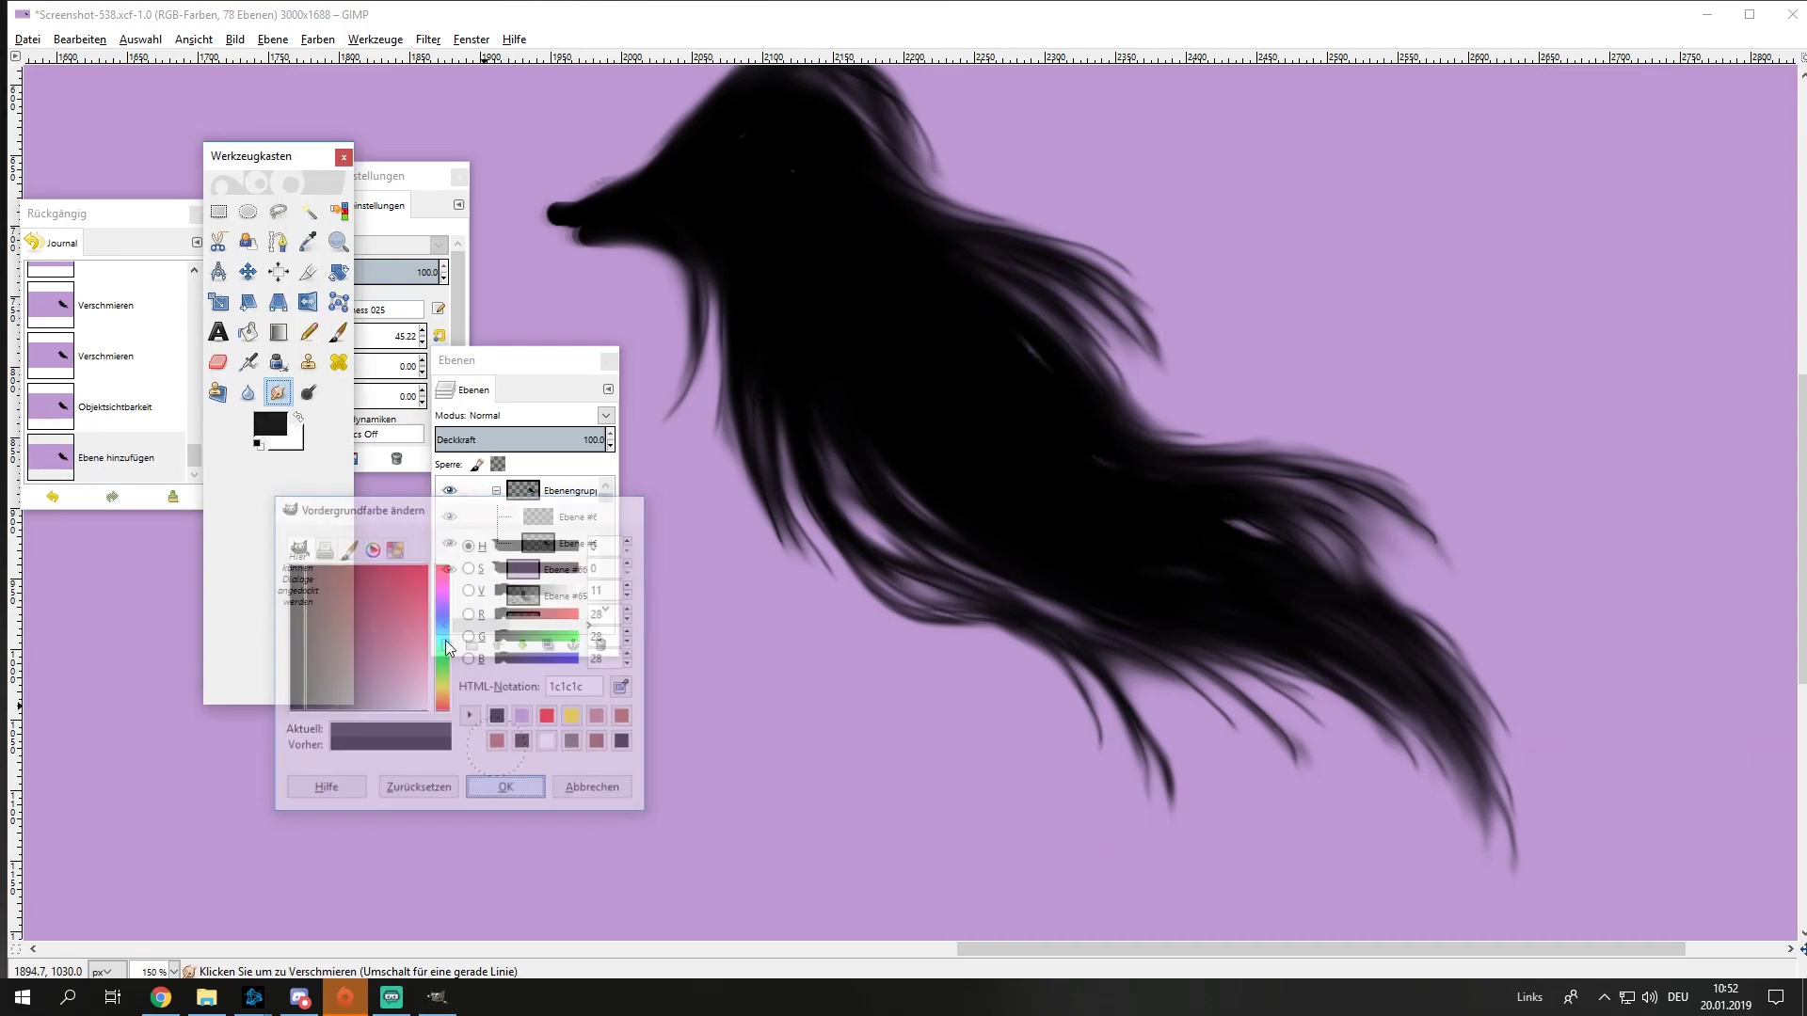
Step: Select the Paintbrush with the 2. Hardness 100 brush at a small size
{"action": "double_click", "coordinate": [338, 332]}
{"action": "left_click", "coordinate": [300, 304]}
{"action": "left_click", "coordinate": [381, 364]}
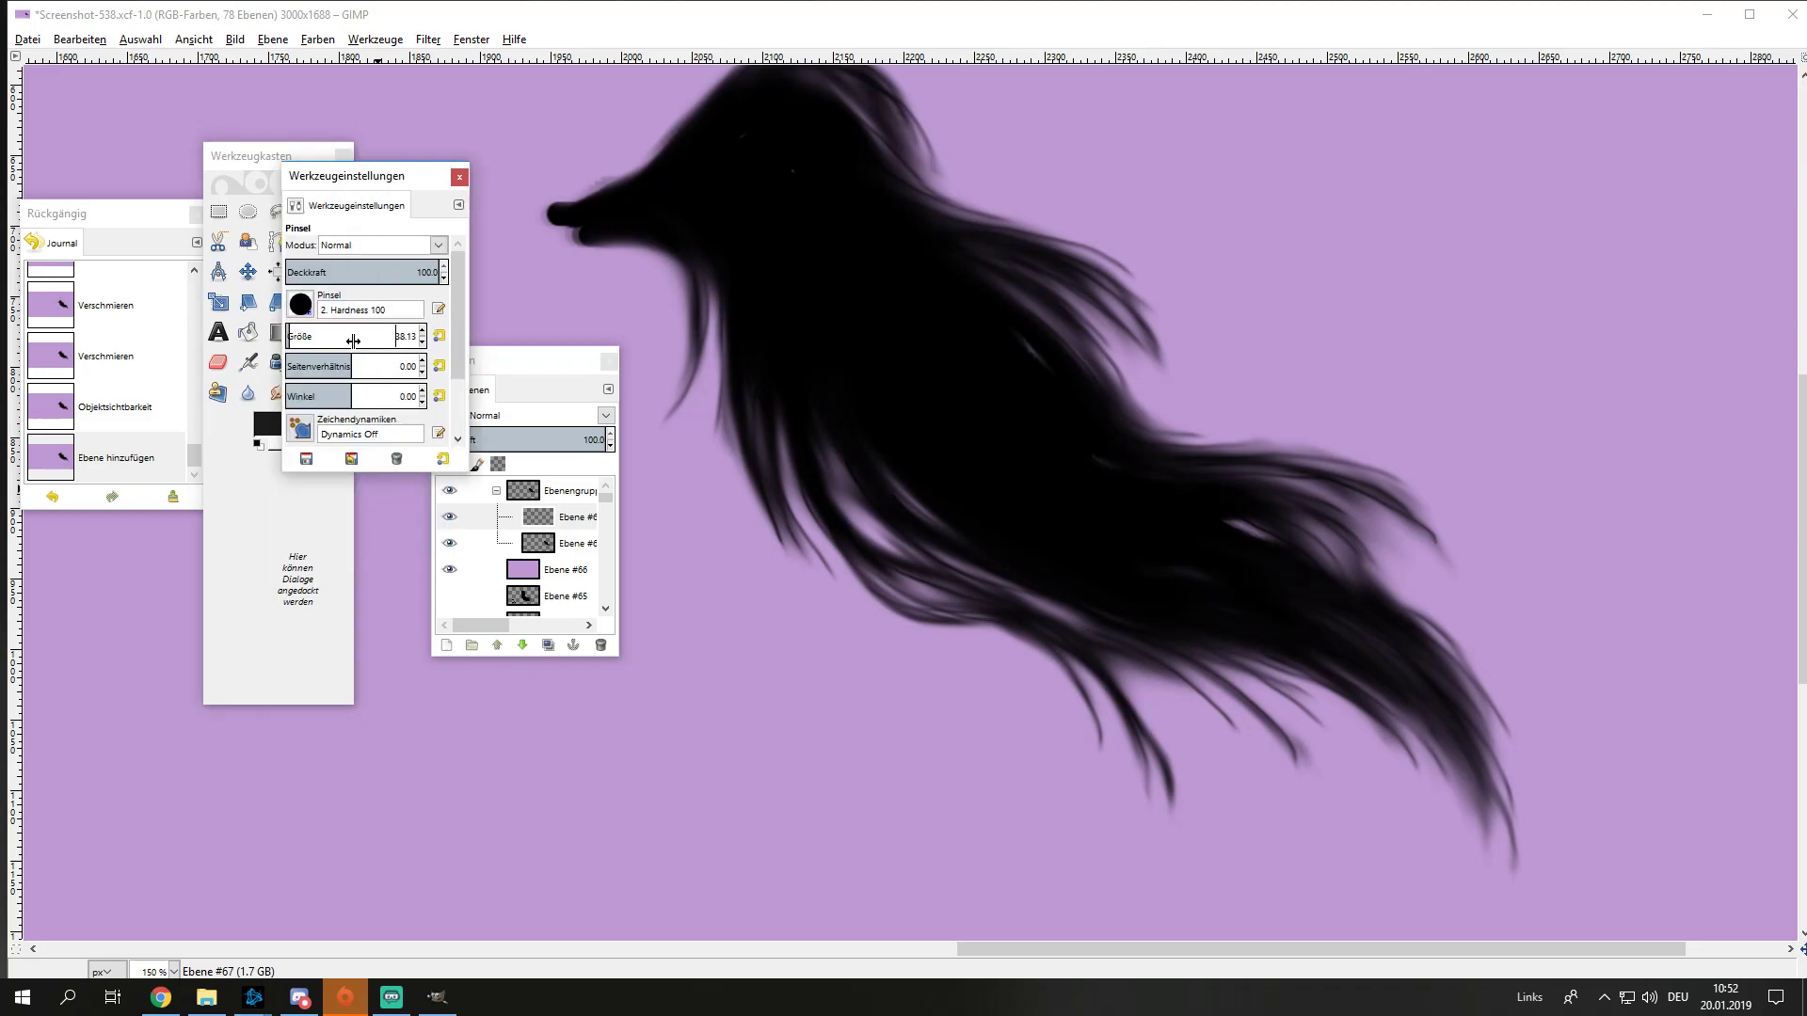
{"action": "scroll", "coordinate": [706, 419], "scroll_direction": "up", "scroll_amount": 3}
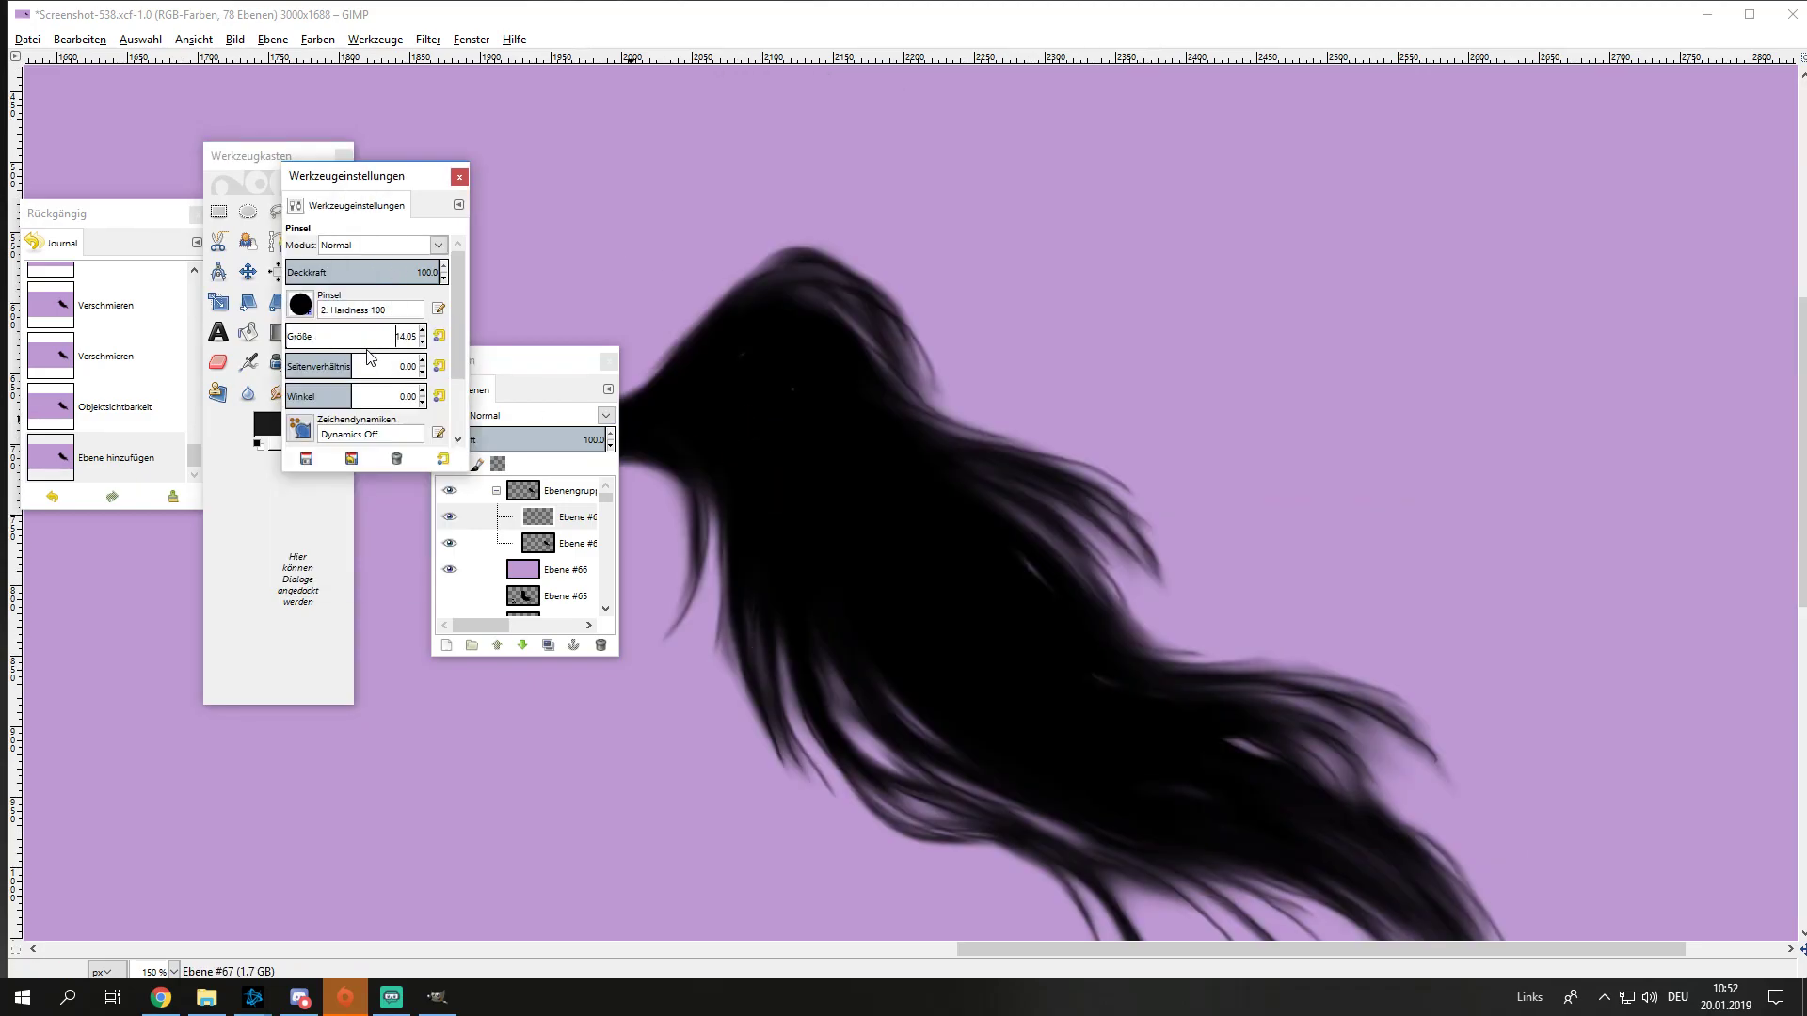
{"action": "left_click_drag", "start_coordinate": [581, 362], "coordinate": [161, 343]}
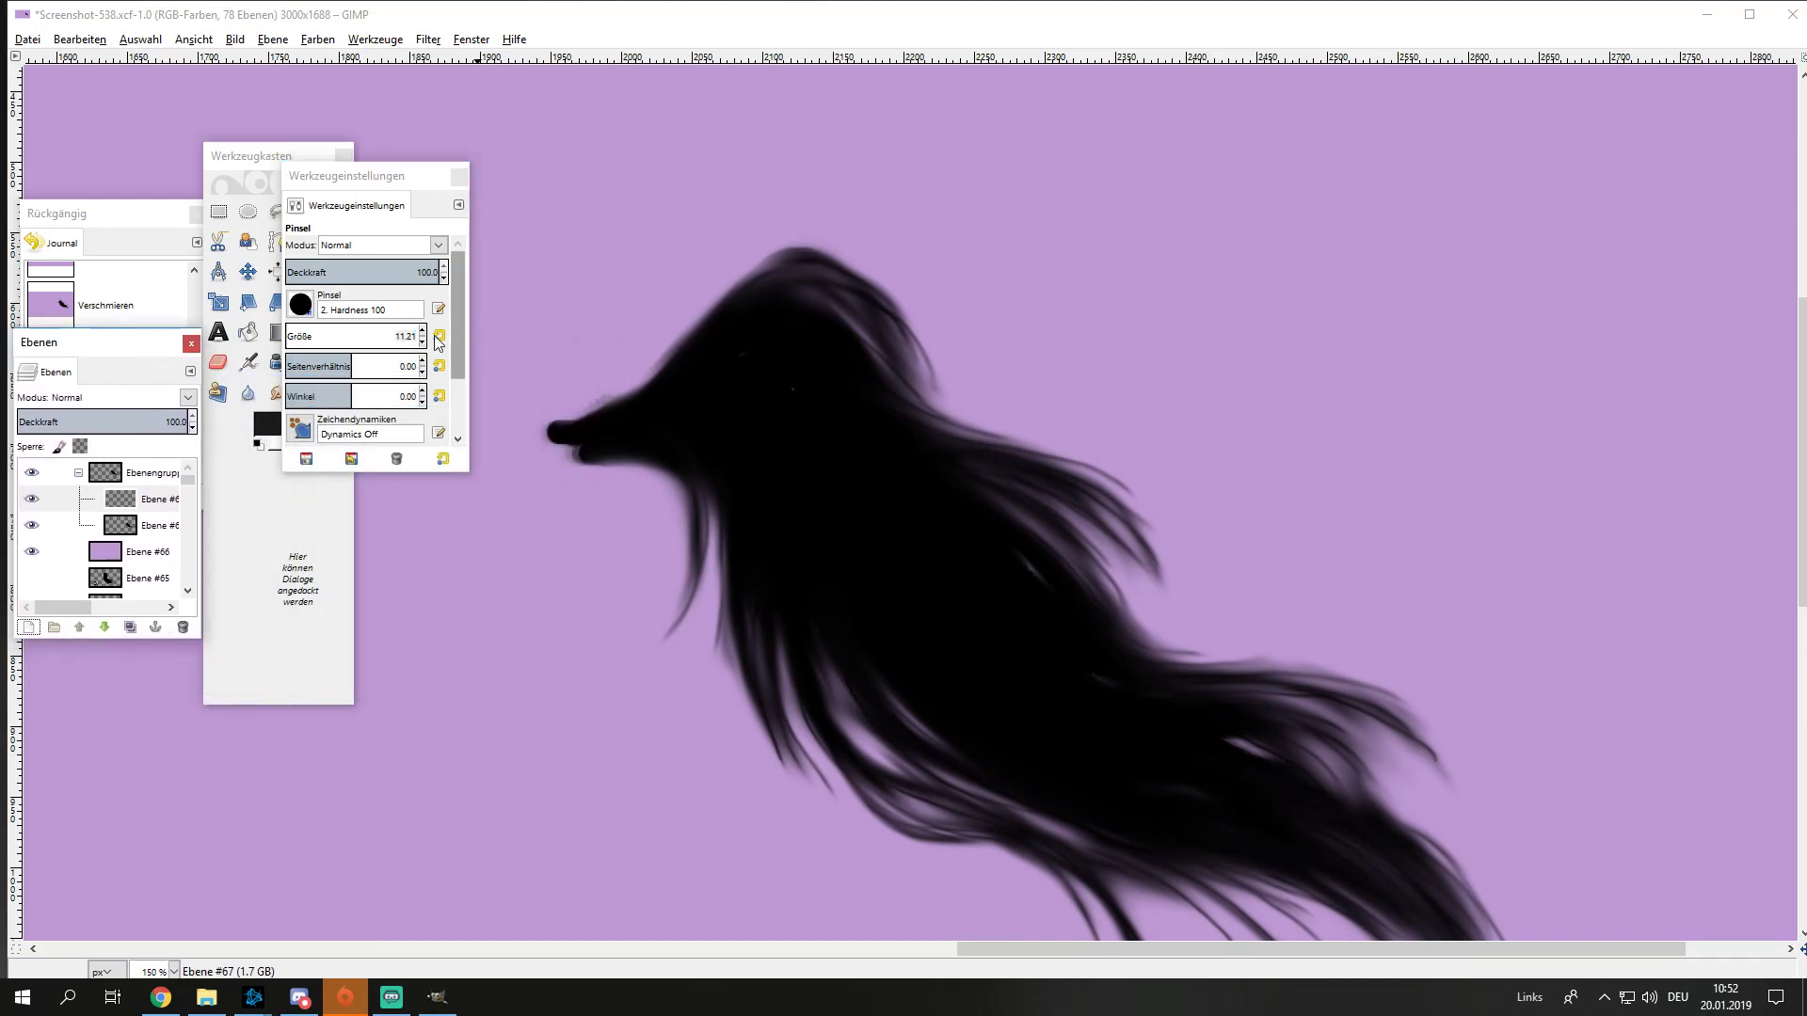
{"action": "left_click", "coordinate": [304, 339]}
Step: Enlarge the brush slightly and paint long curved grey strands across the upper tail
{"action": "left_click_drag", "start_coordinate": [304, 340], "coordinate": [388, 349]}
{"action": "left_click_drag", "start_coordinate": [594, 412], "coordinate": [729, 445]}
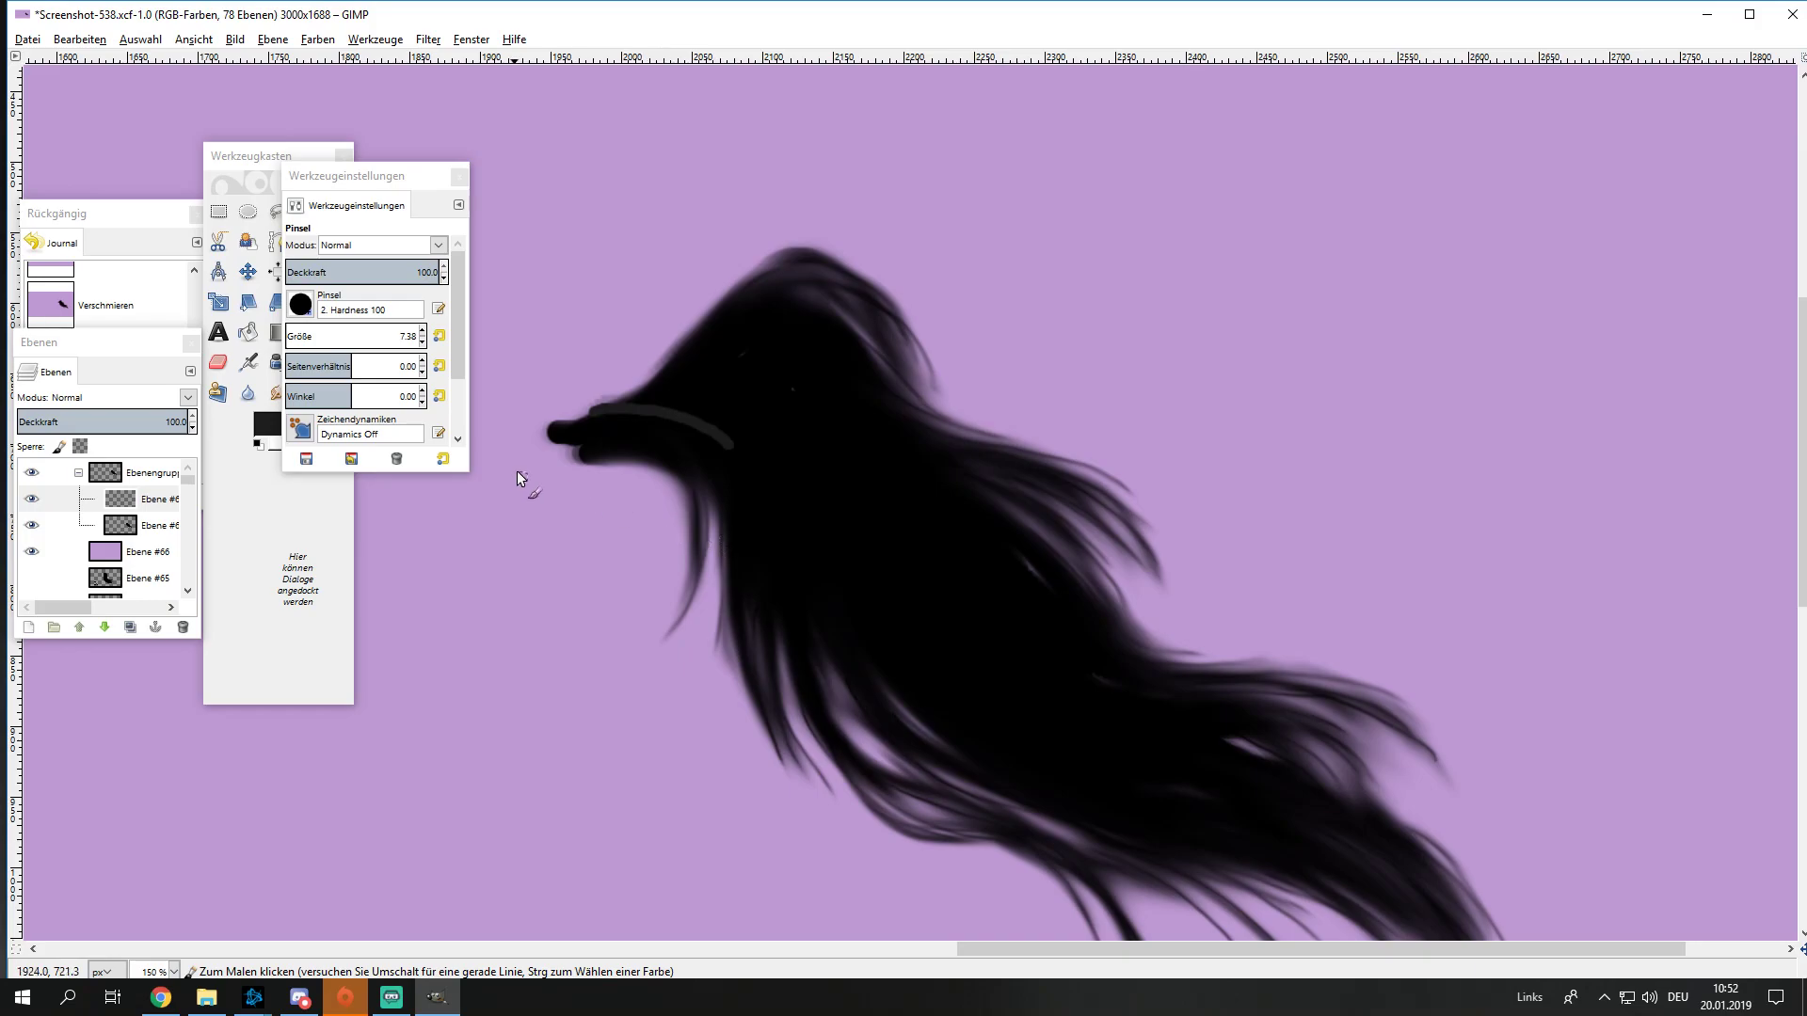
{"action": "left_click_drag", "start_coordinate": [646, 393], "coordinate": [771, 433]}
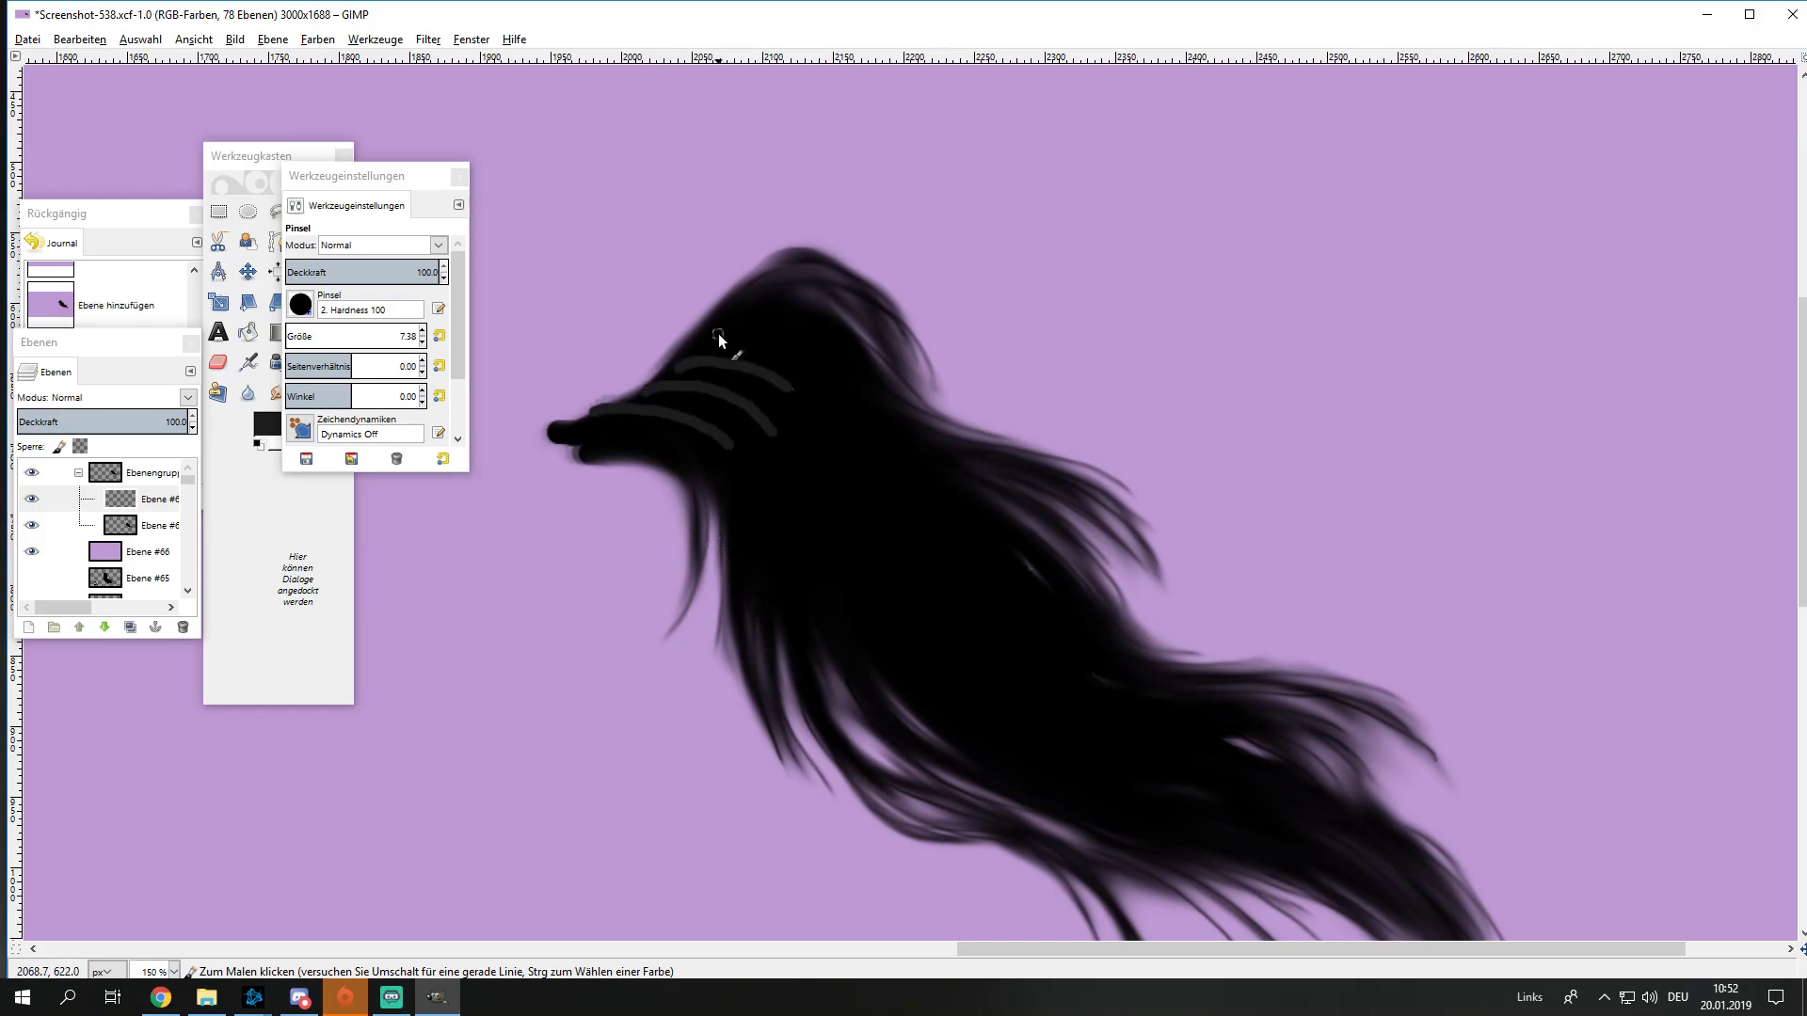
{"action": "left_click_drag", "start_coordinate": [784, 336], "coordinate": [984, 433]}
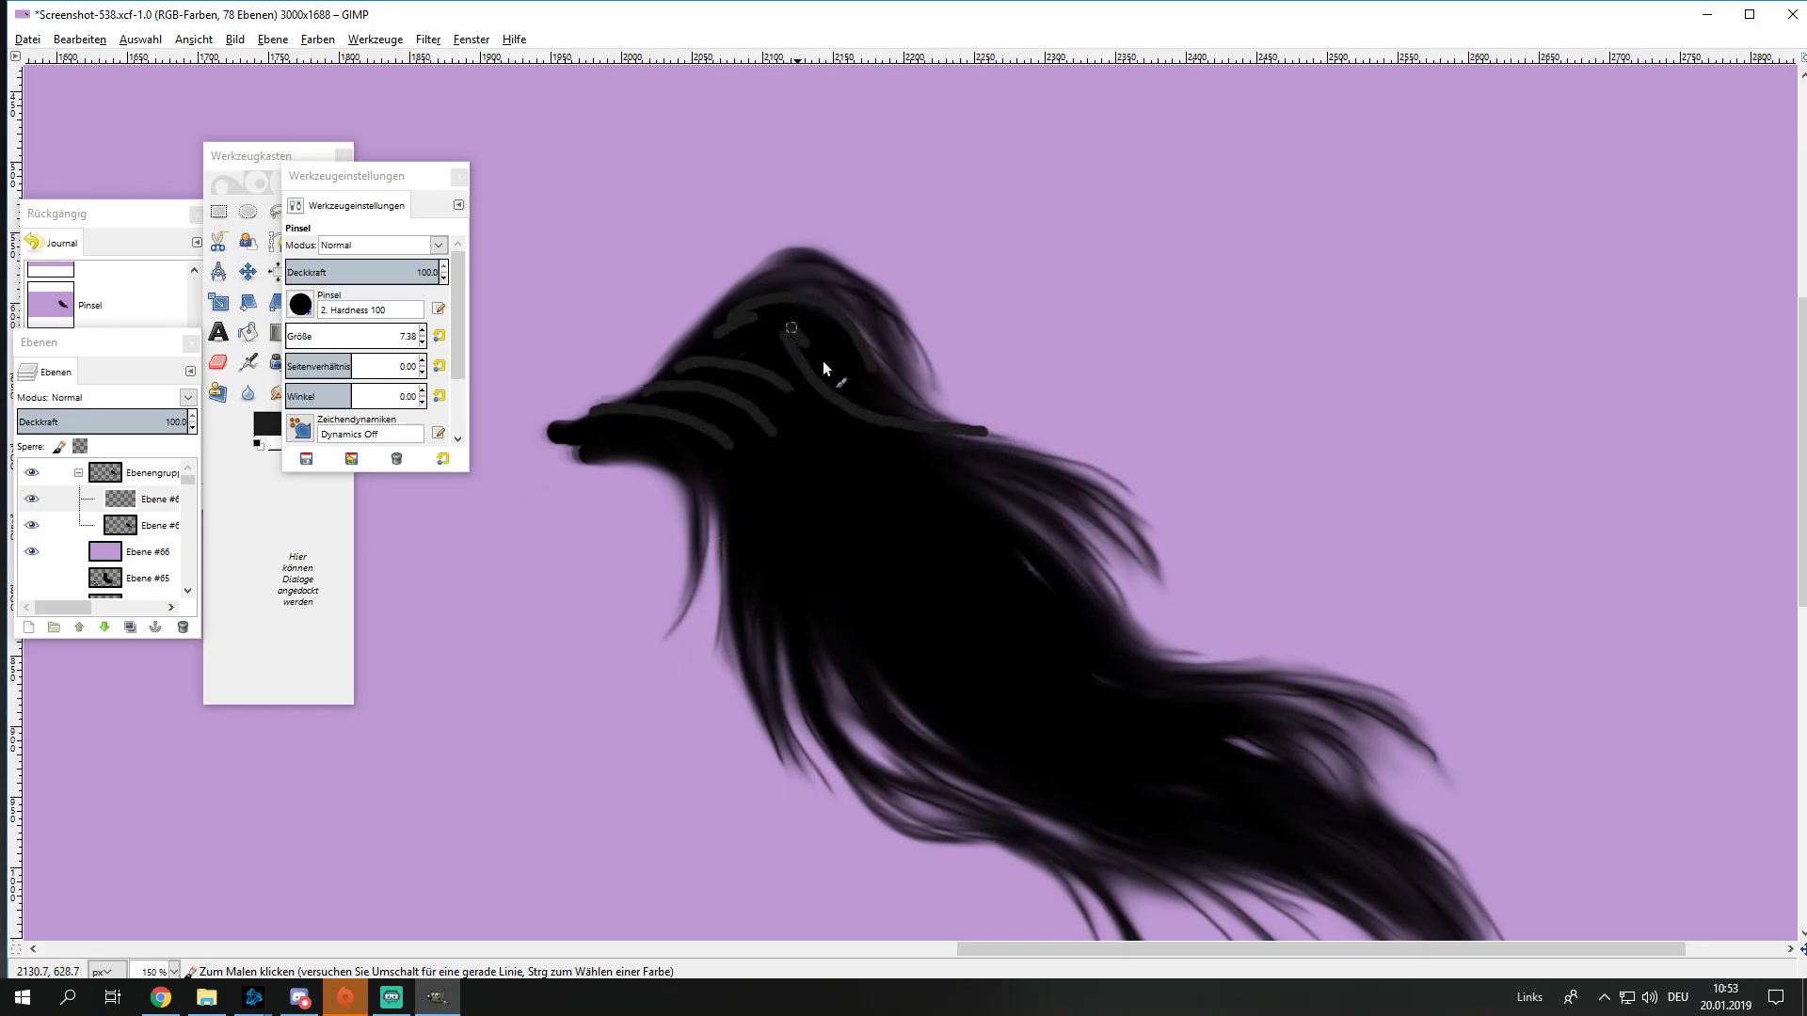
{"action": "left_click_drag", "start_coordinate": [791, 384], "coordinate": [1023, 560]}
{"action": "scroll", "coordinate": [875, 544], "scroll_direction": "down", "scroll_amount": 5}
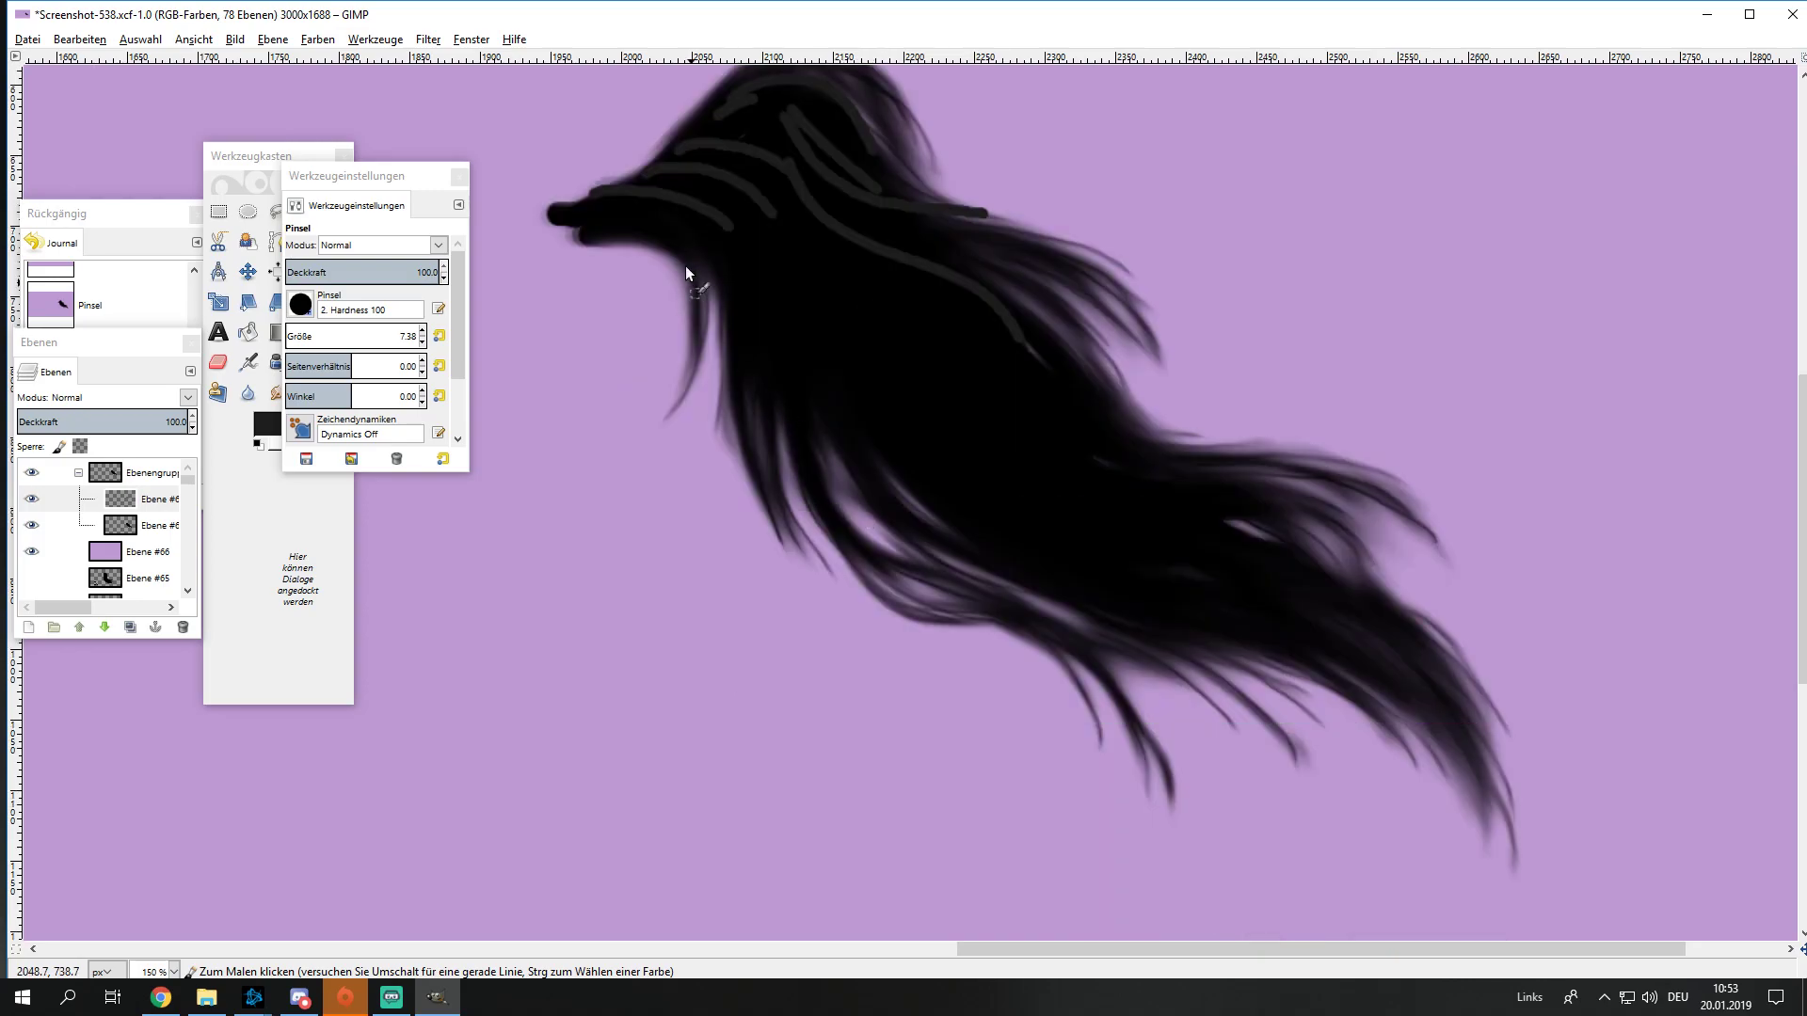
Step: Paint grey strands down the front hair and along the lower tail
{"action": "left_click_drag", "start_coordinate": [725, 237], "coordinate": [757, 414]}
{"action": "left_click_drag", "start_coordinate": [770, 273], "coordinate": [804, 488]}
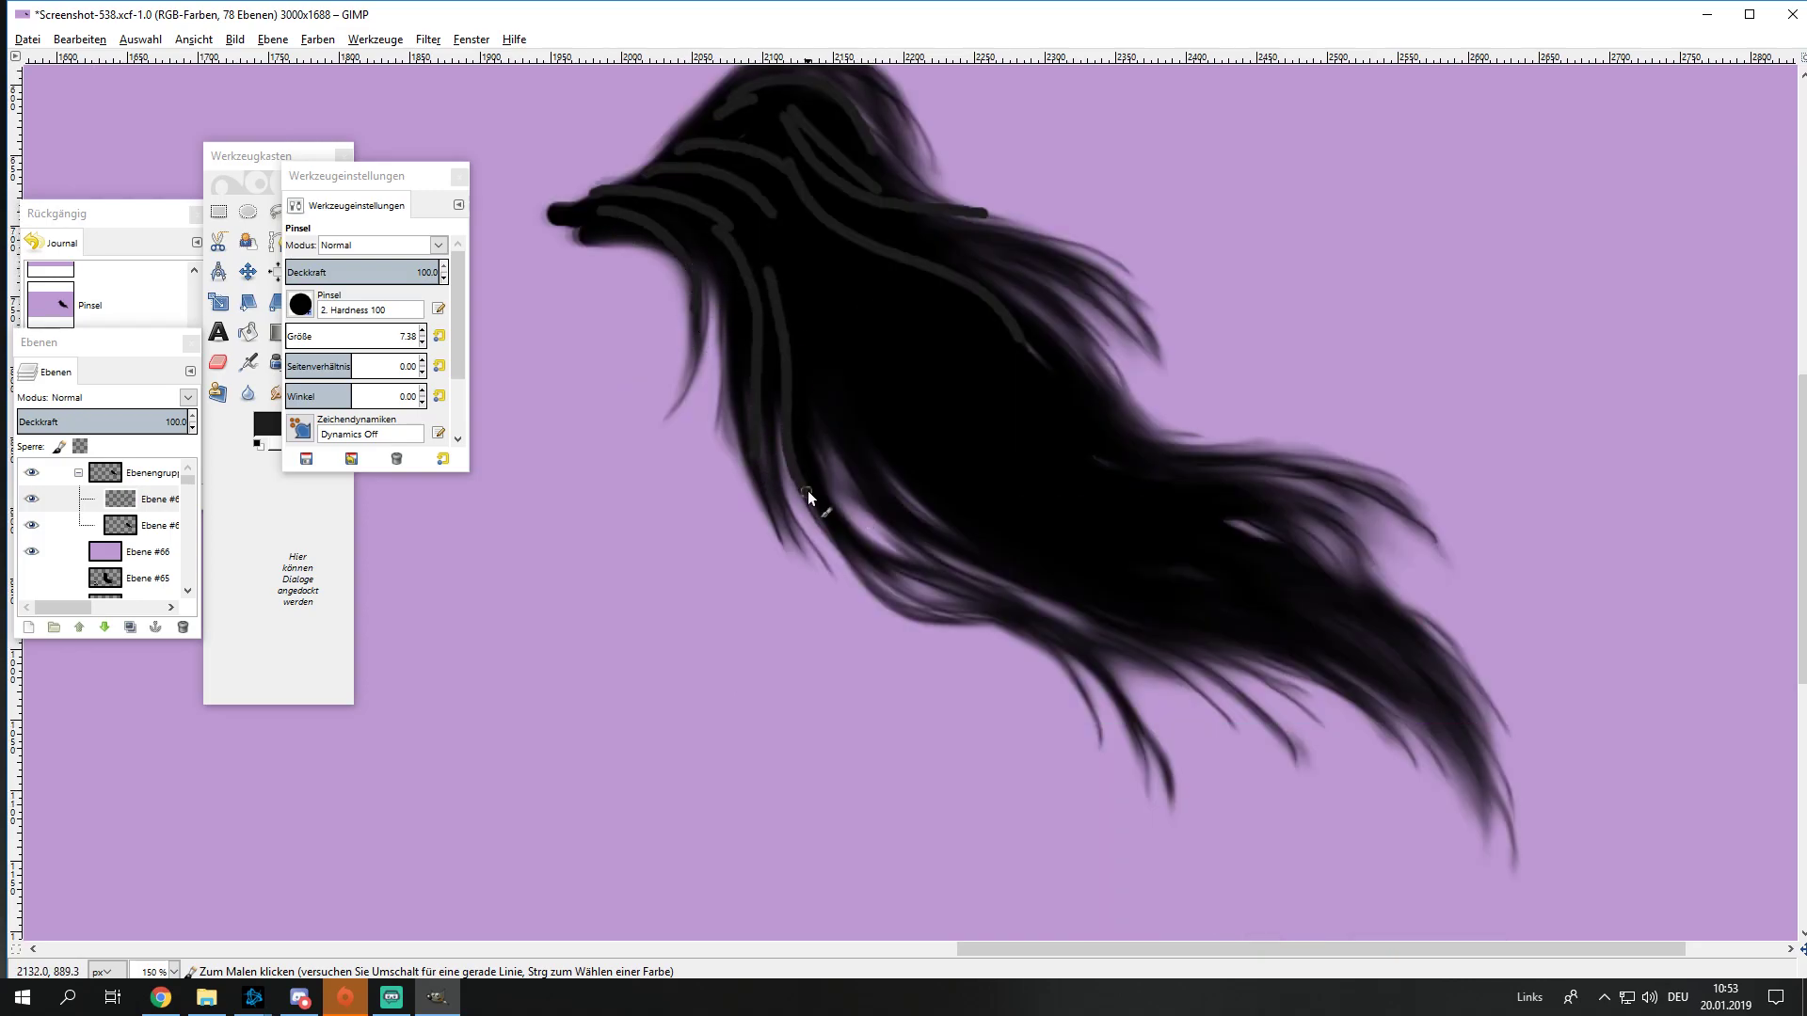
{"action": "mouse_move", "coordinate": [825, 331]}
{"action": "left_mouse_down"}
{"action": "mouse_move", "coordinate": [885, 466]}
{"action": "mouse_move", "coordinate": [1011, 567]}
{"action": "mouse_move", "coordinate": [1317, 649]}
{"action": "left_mouse_up"}
{"action": "left_click_drag", "start_coordinate": [1184, 563], "coordinate": [1355, 638]}
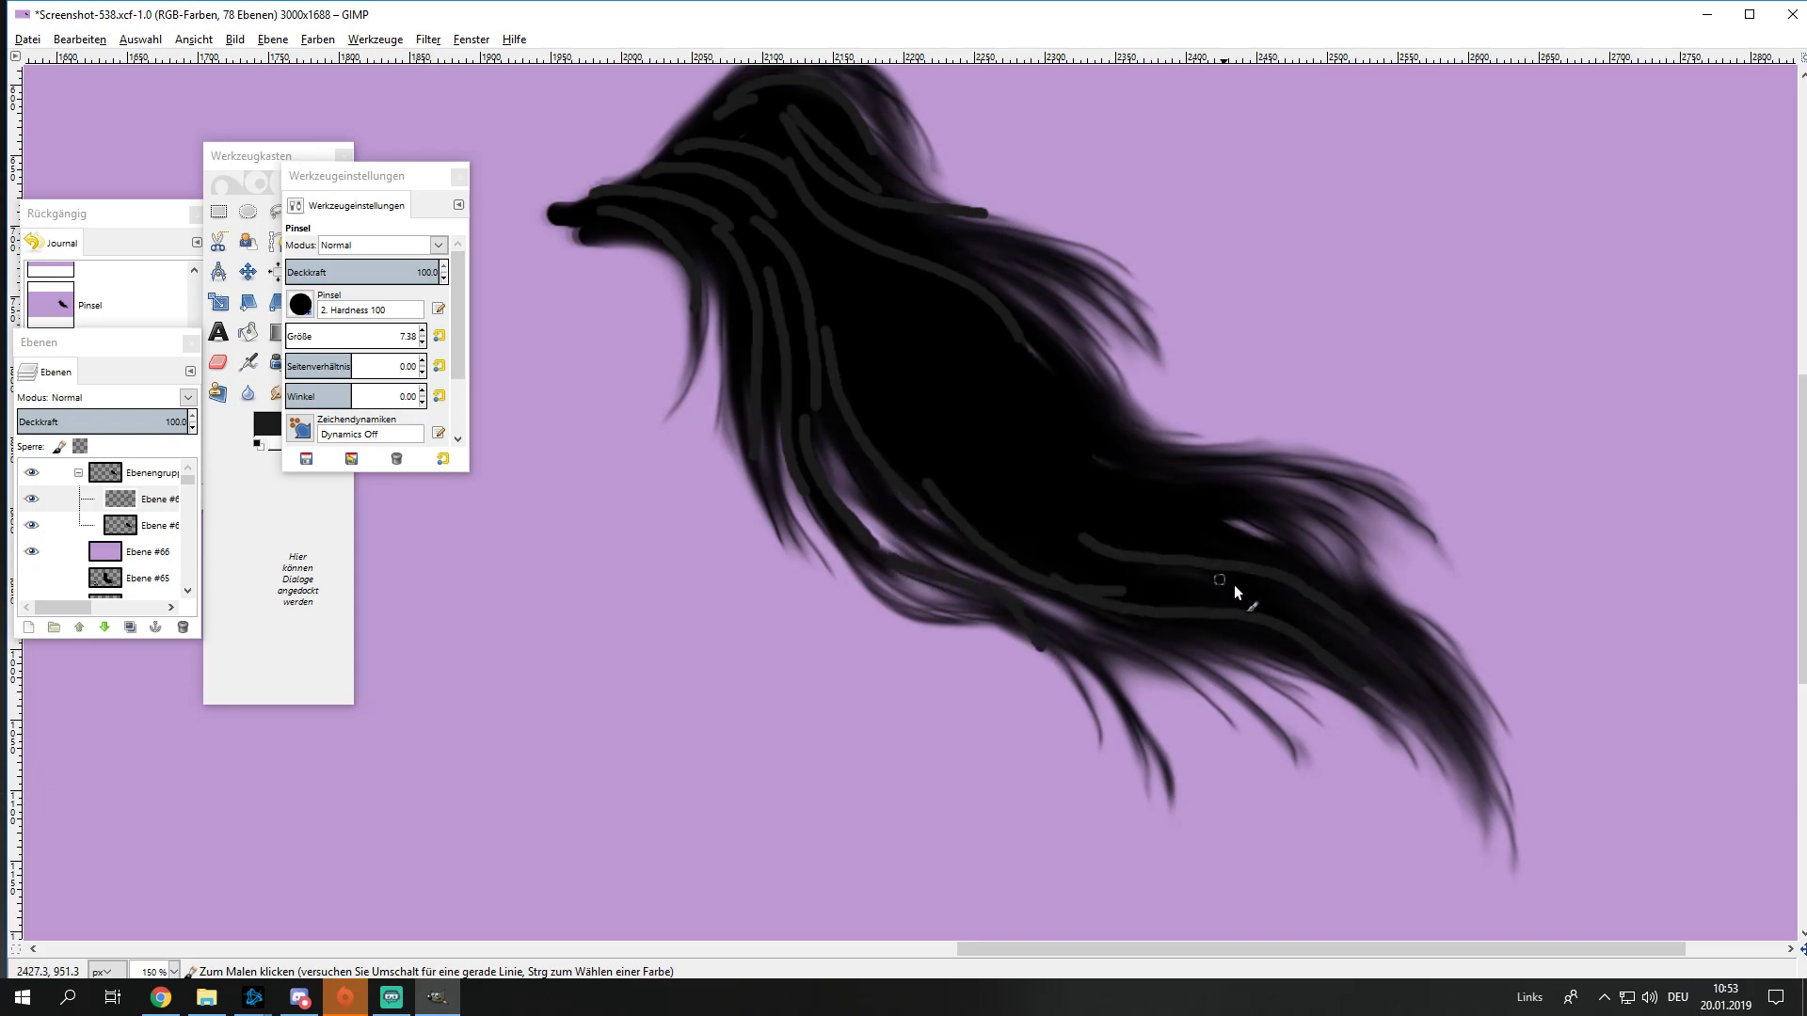
{"action": "left_click_drag", "start_coordinate": [1059, 445], "coordinate": [1304, 490]}
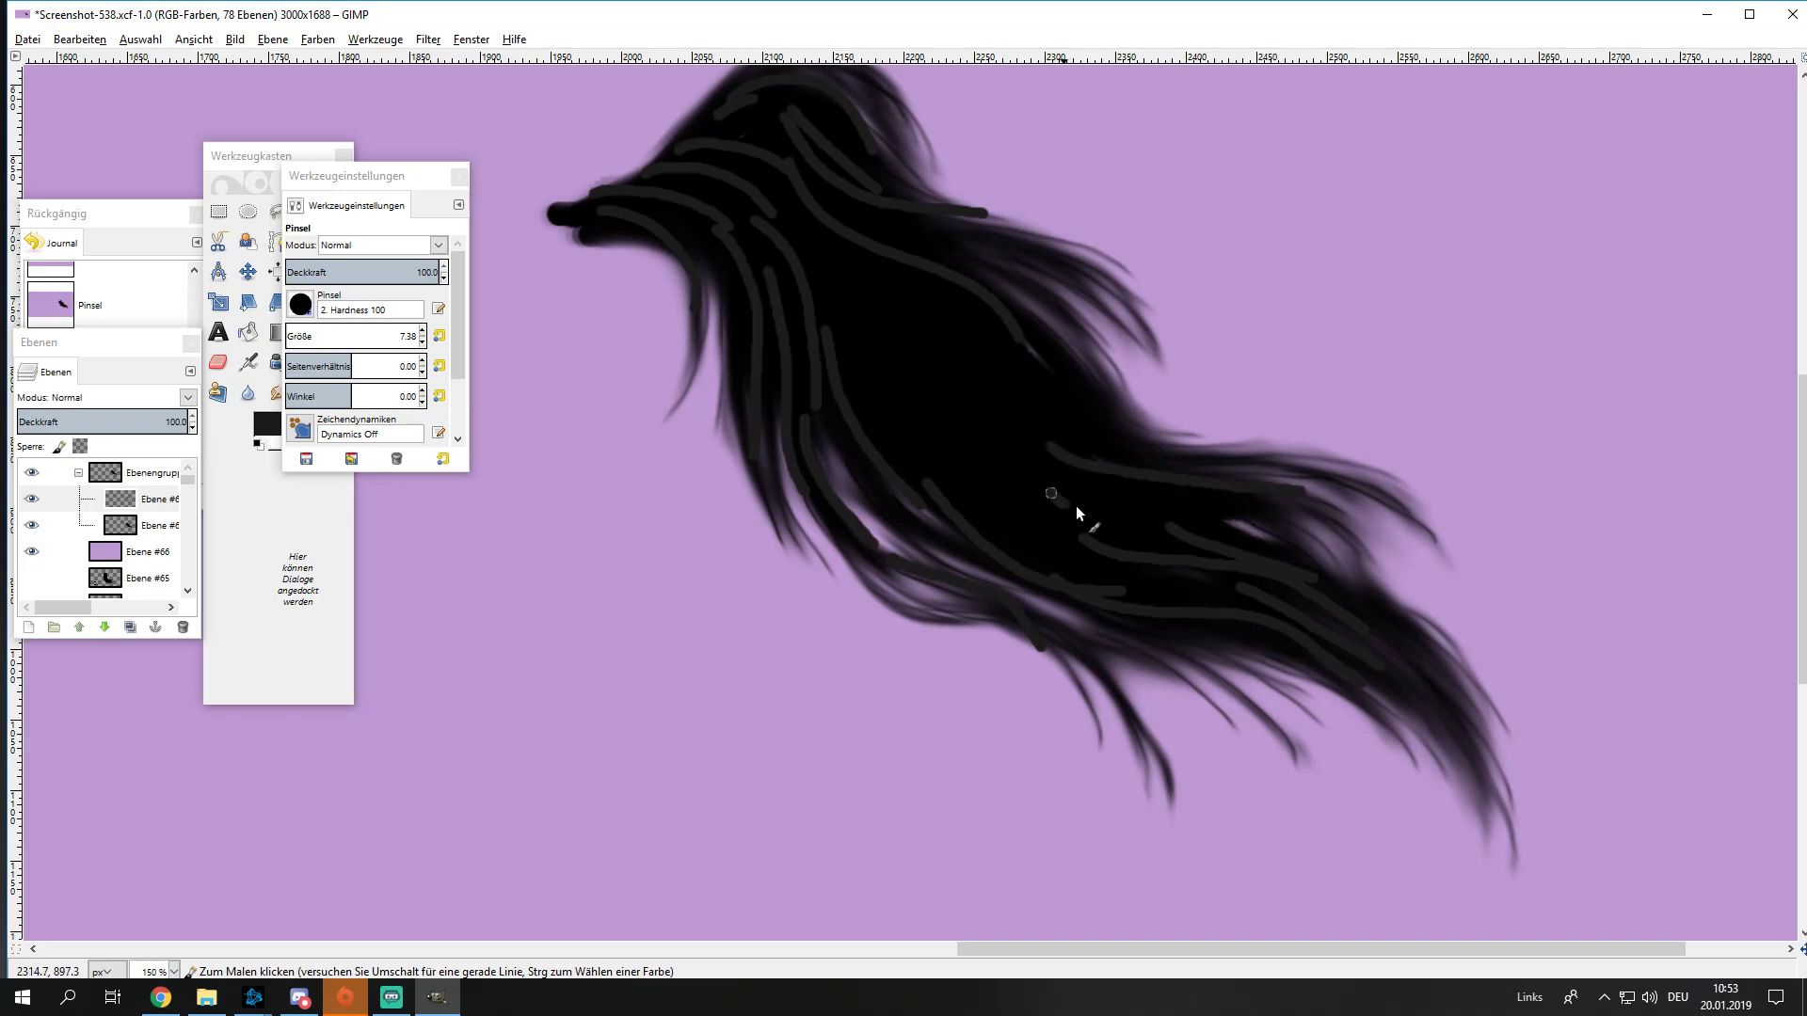
Step: Undo two grey strokes in Undo History and repaint the lower-tail strands
{"action": "left_click", "coordinate": [141, 215]}
{"action": "key", "text": "ctrl+z"}
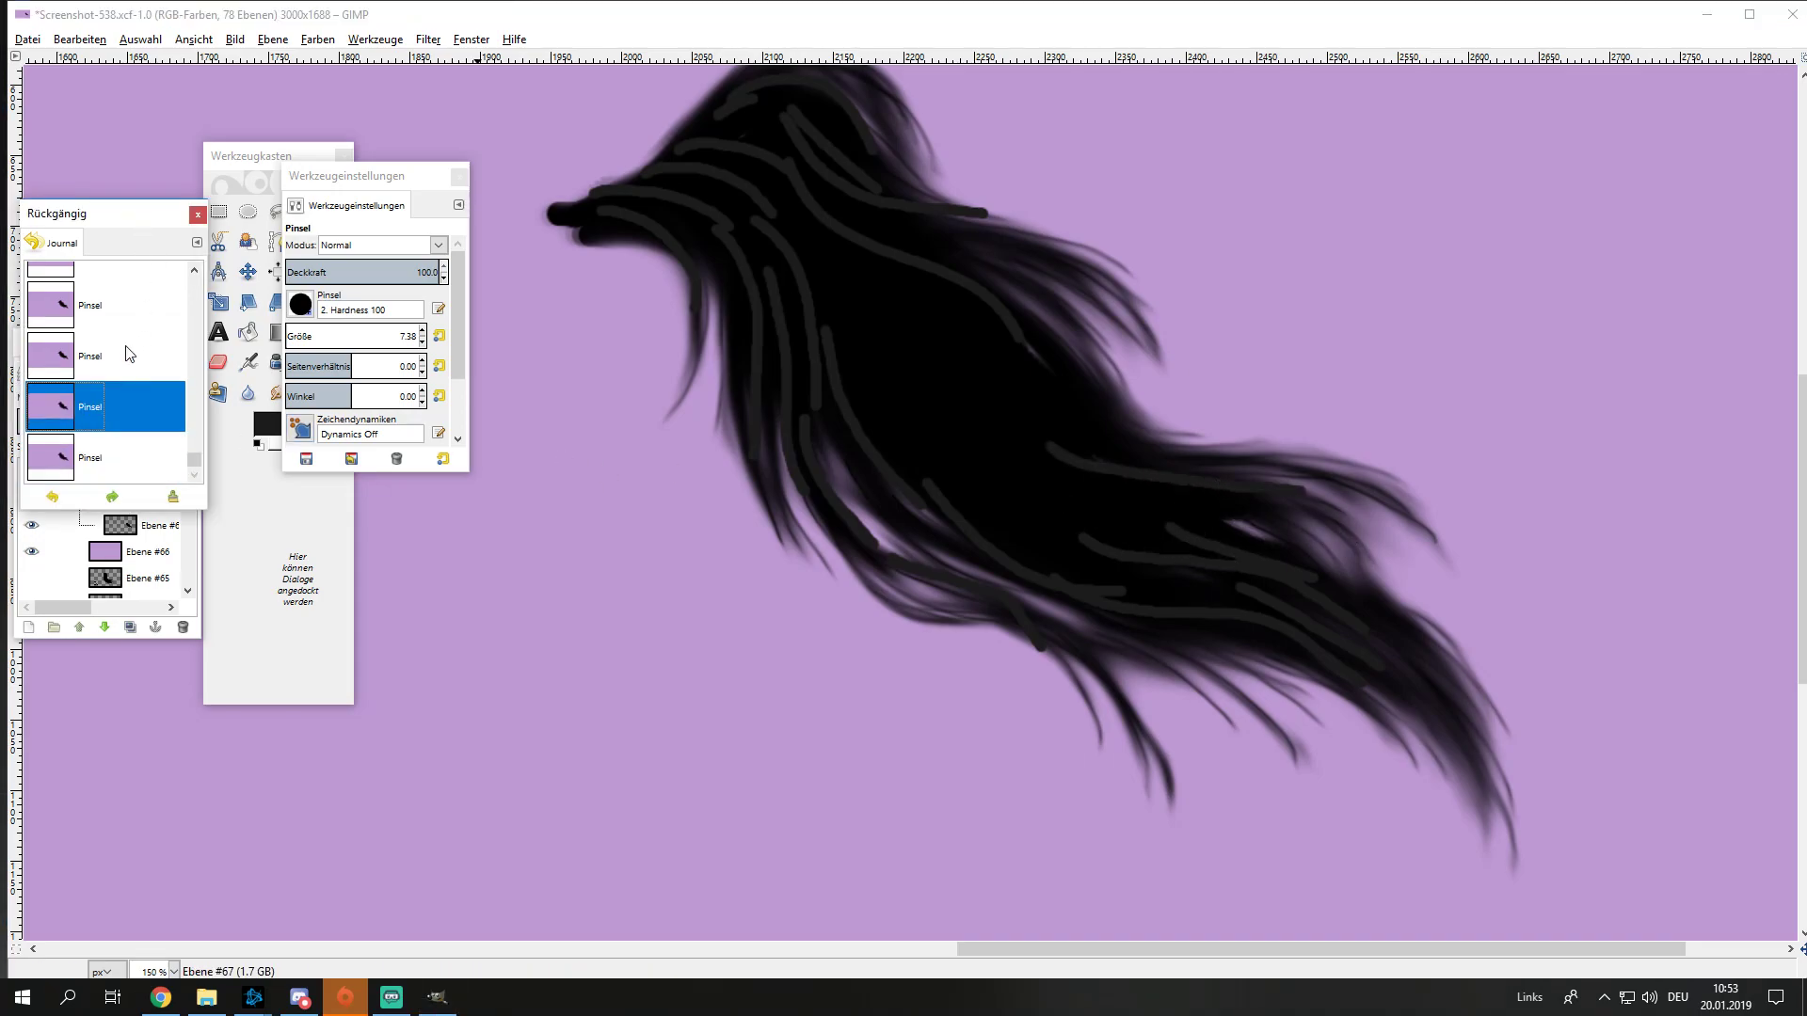
{"action": "key", "text": "ctrl+z"}
{"action": "left_click_drag", "start_coordinate": [1071, 489], "coordinate": [1266, 506]}
{"action": "left_click_drag", "start_coordinate": [1167, 524], "coordinate": [1213, 533]}
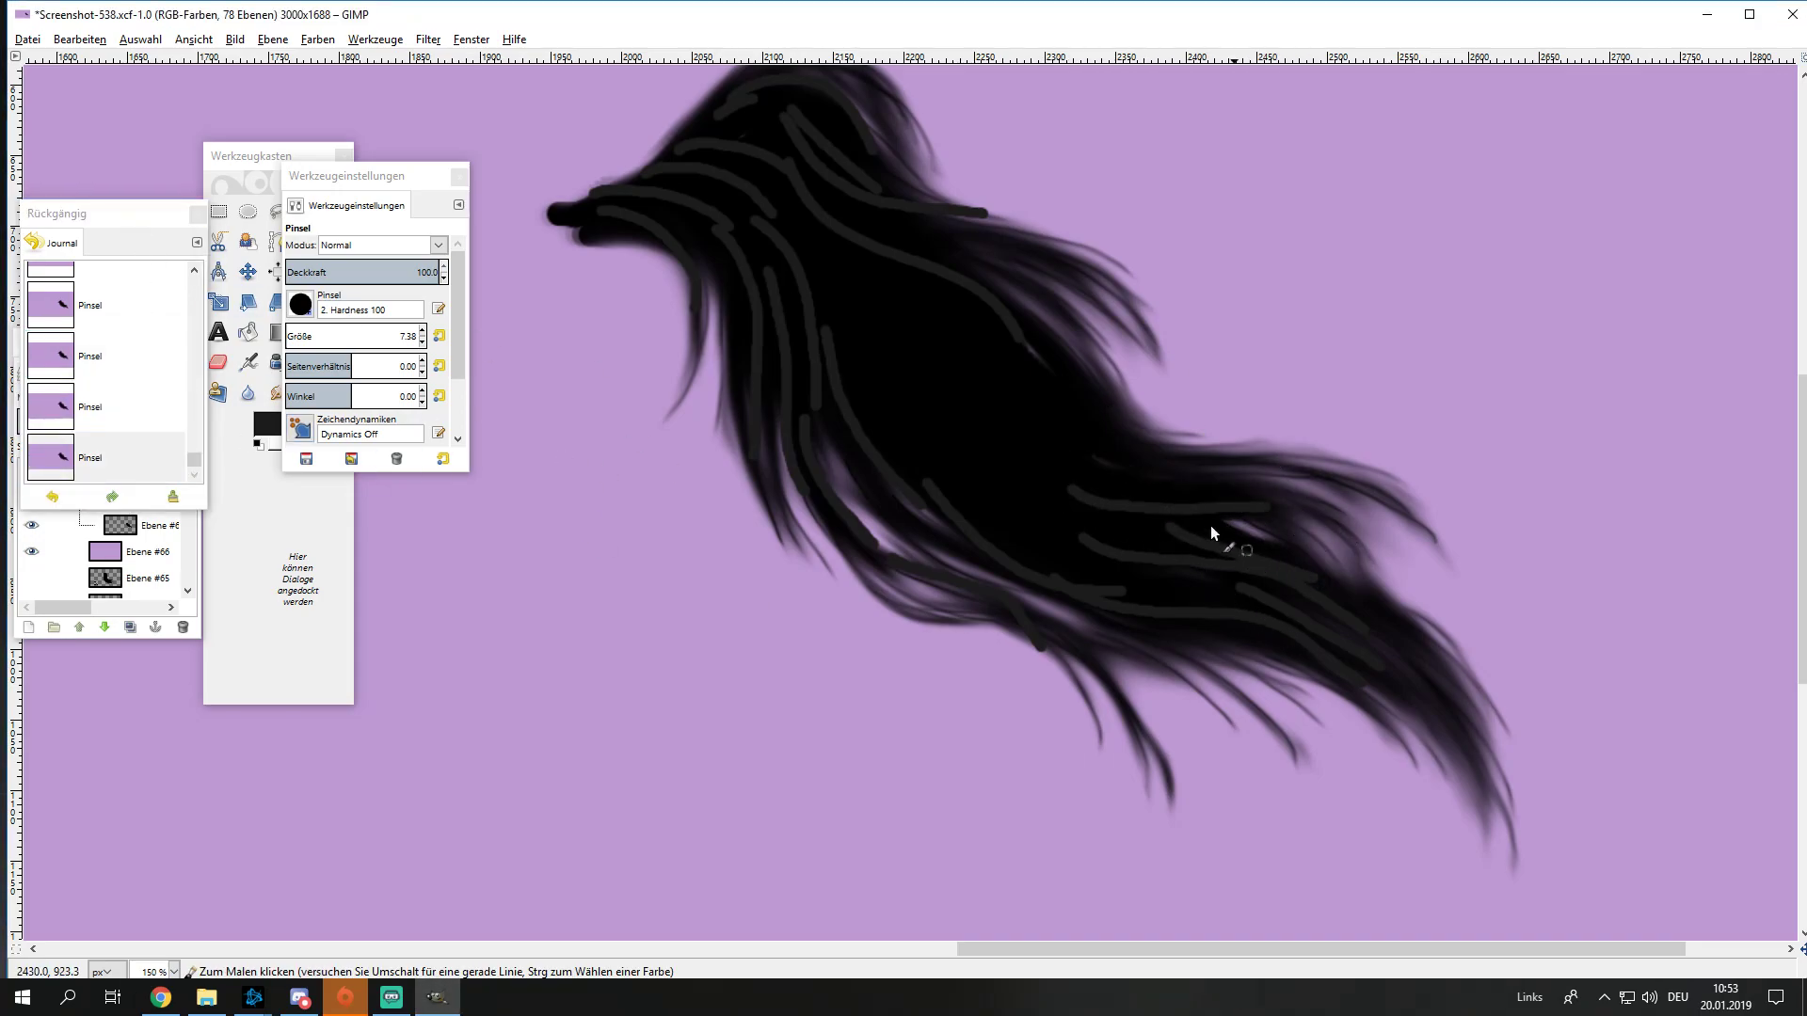
Step: Add diagonal grey strands across the mid-tail and upper hair
{"action": "left_click_drag", "start_coordinate": [955, 395], "coordinate": [1124, 529]}
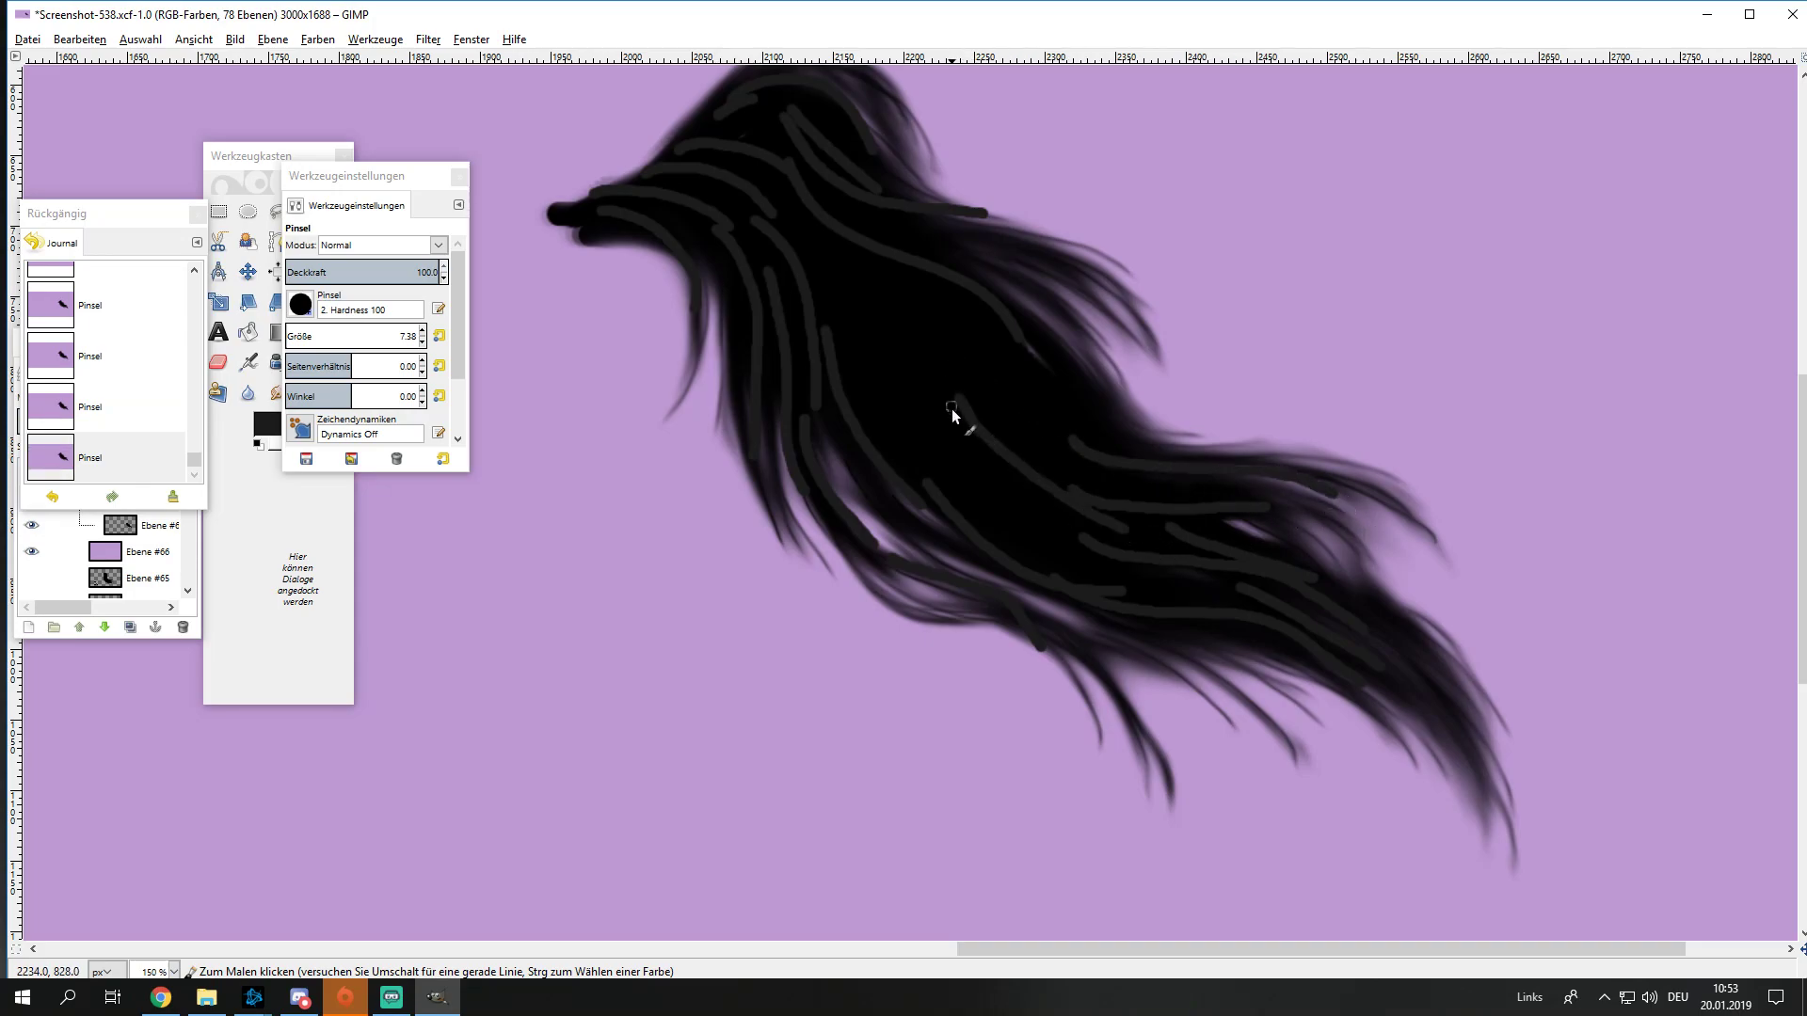
{"action": "left_click_drag", "start_coordinate": [948, 430], "coordinate": [1077, 562]}
{"action": "left_click_drag", "start_coordinate": [835, 255], "coordinate": [978, 376]}
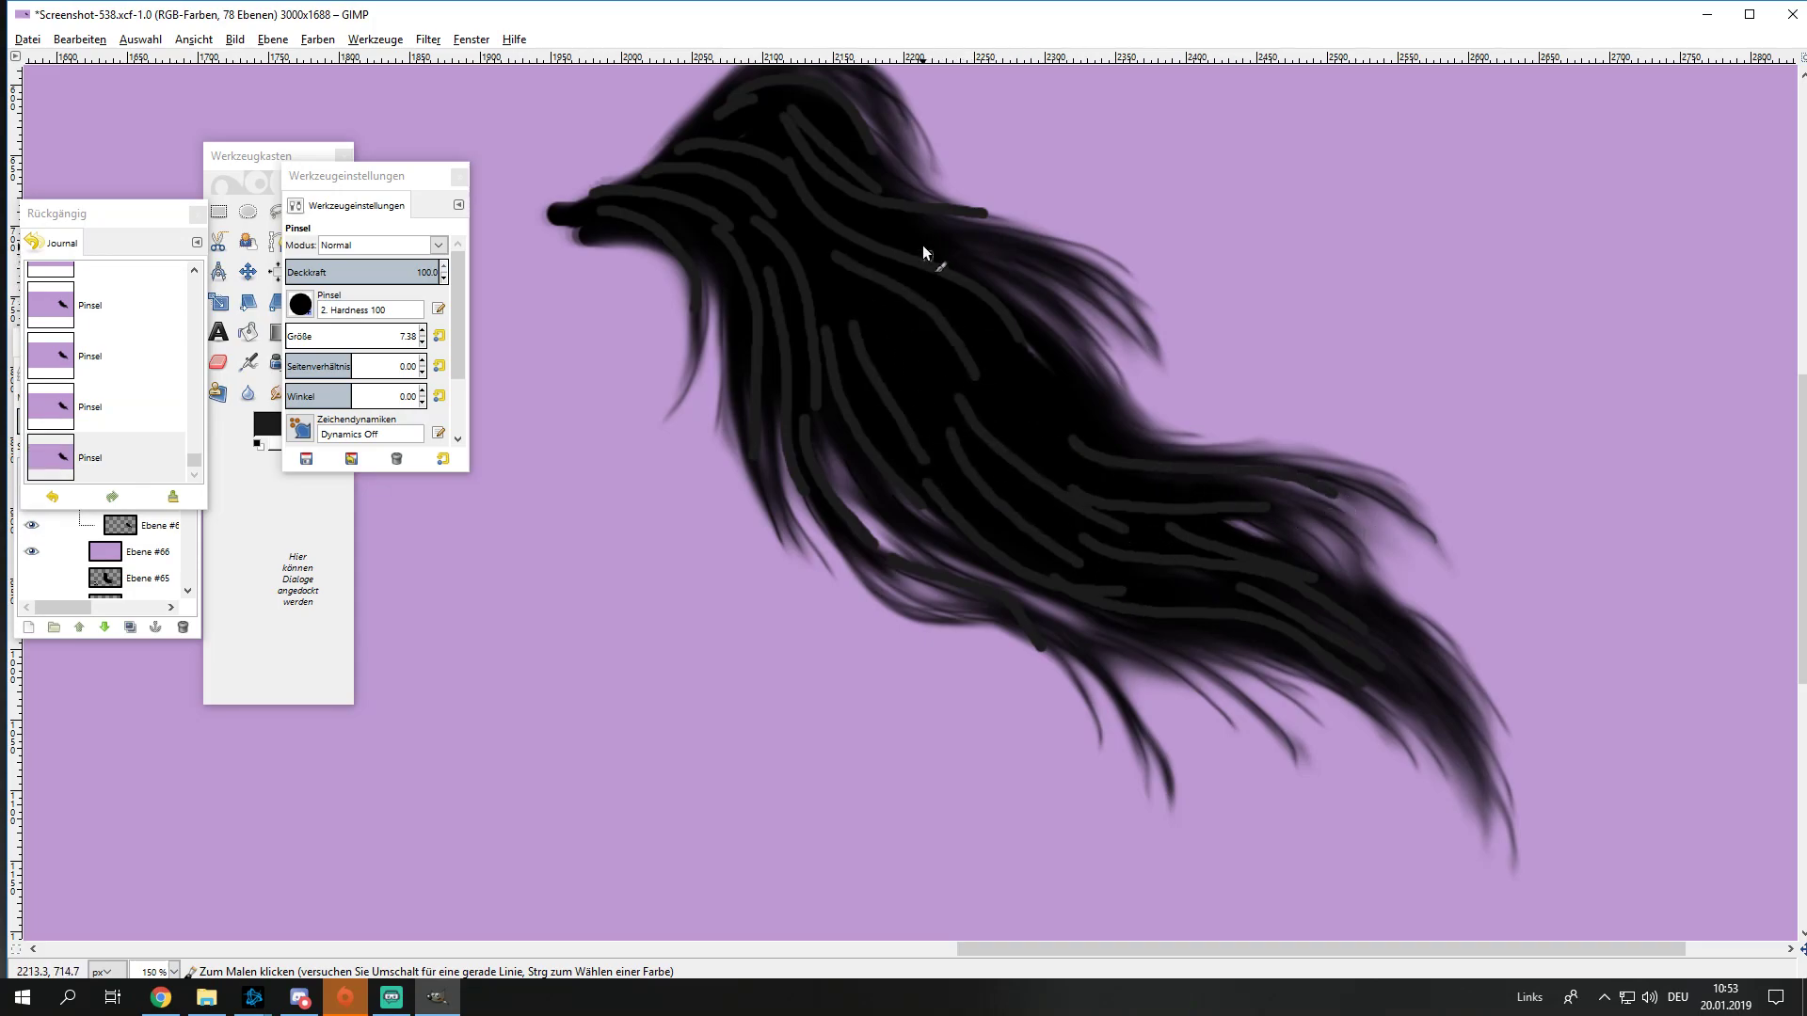
{"action": "left_click_drag", "start_coordinate": [903, 236], "coordinate": [1127, 290]}
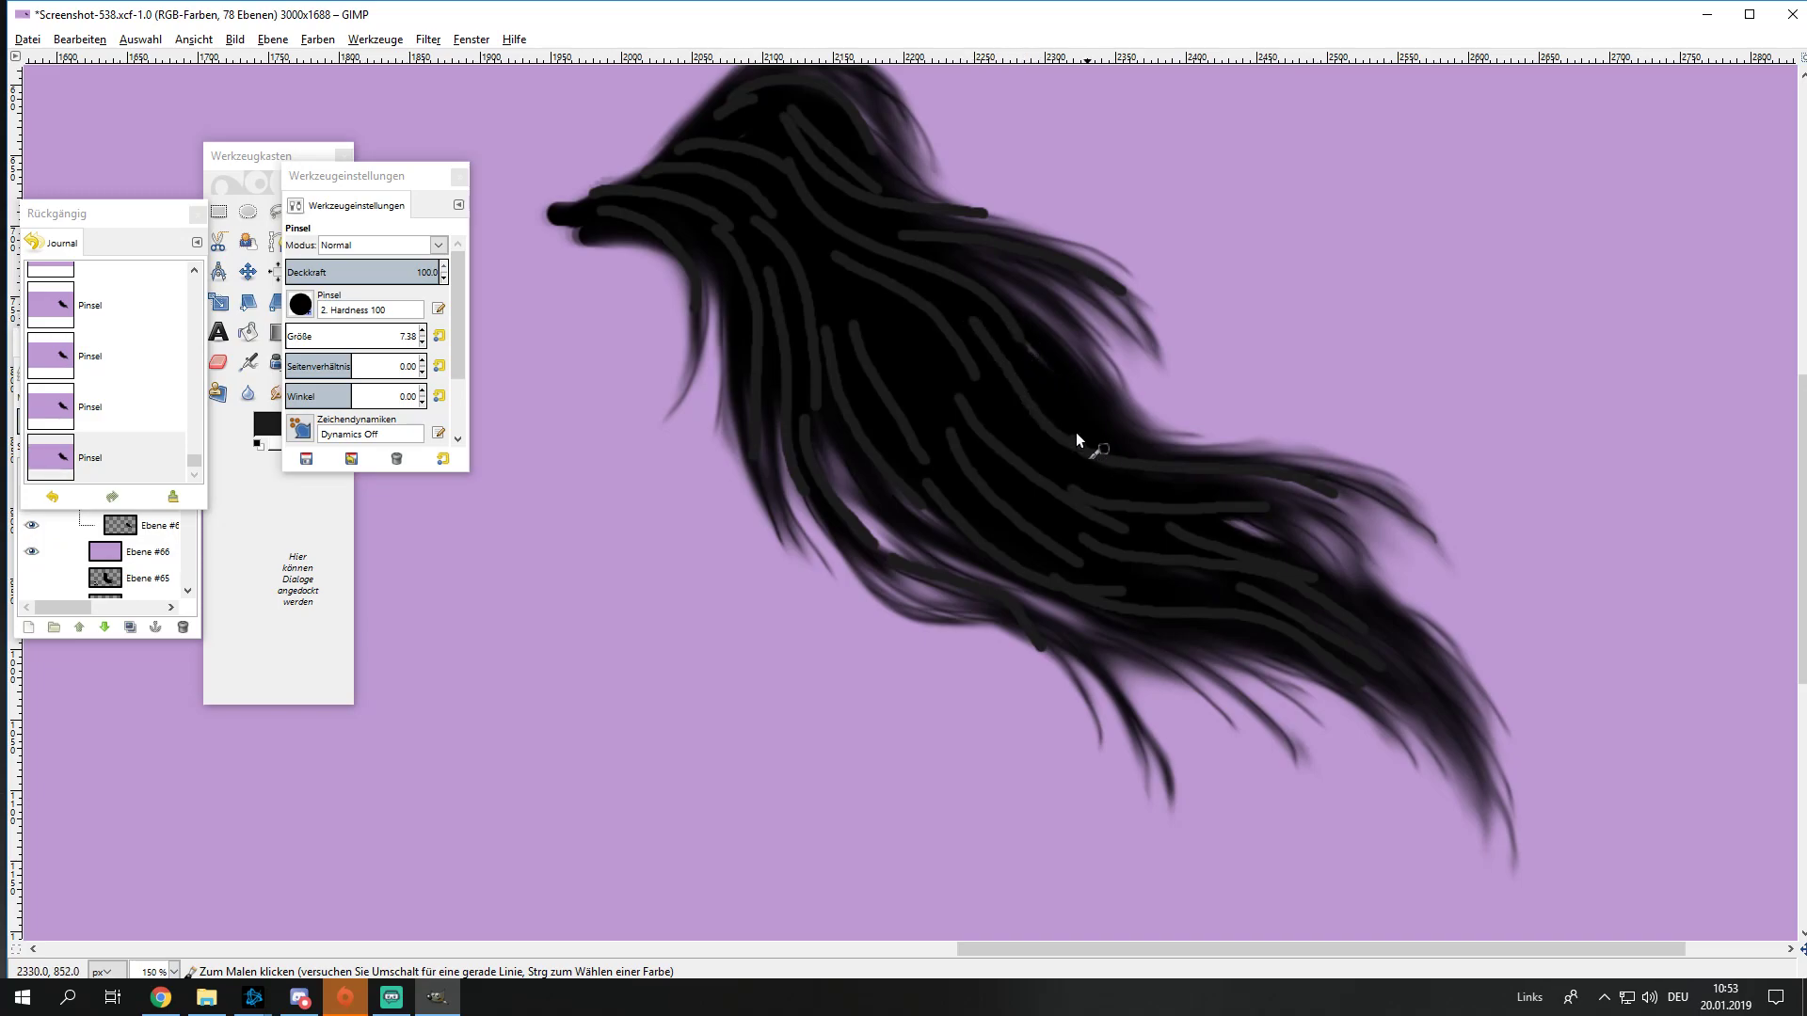
{"action": "left_click_drag", "start_coordinate": [823, 283], "coordinate": [912, 404]}
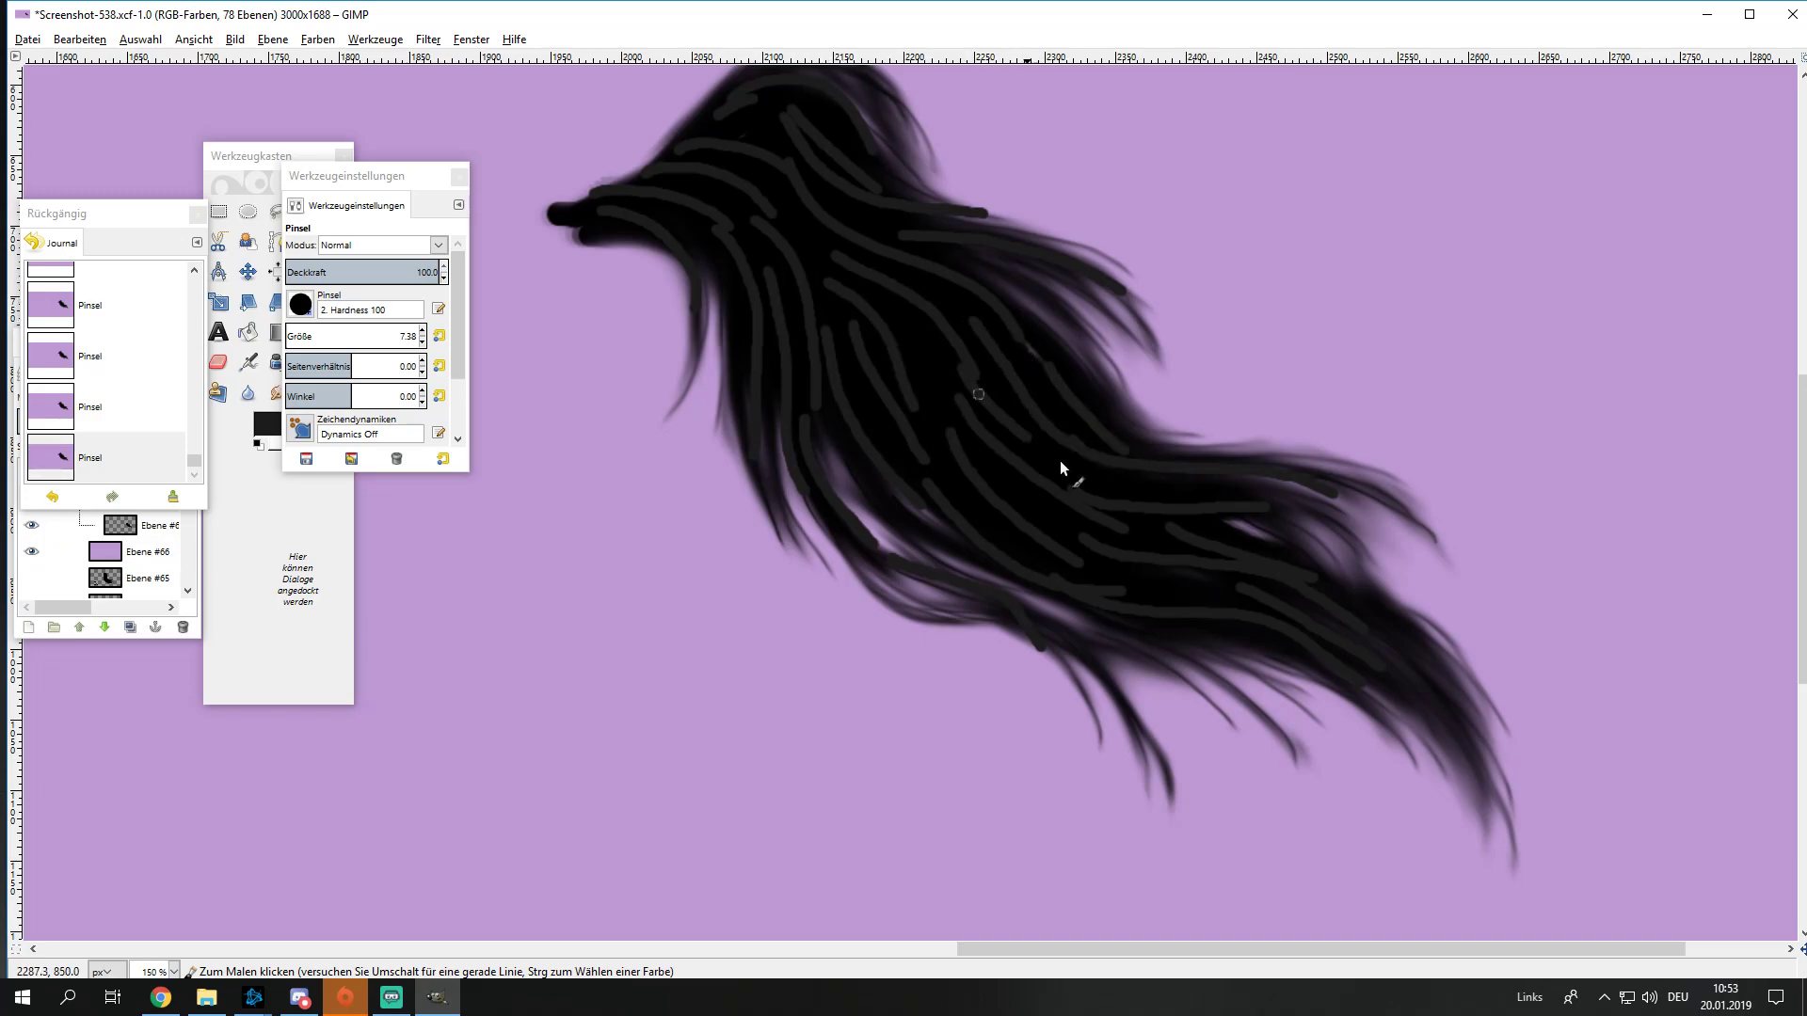
{"action": "scroll", "coordinate": [932, 316], "scroll_direction": "down", "scroll_amount": 3}
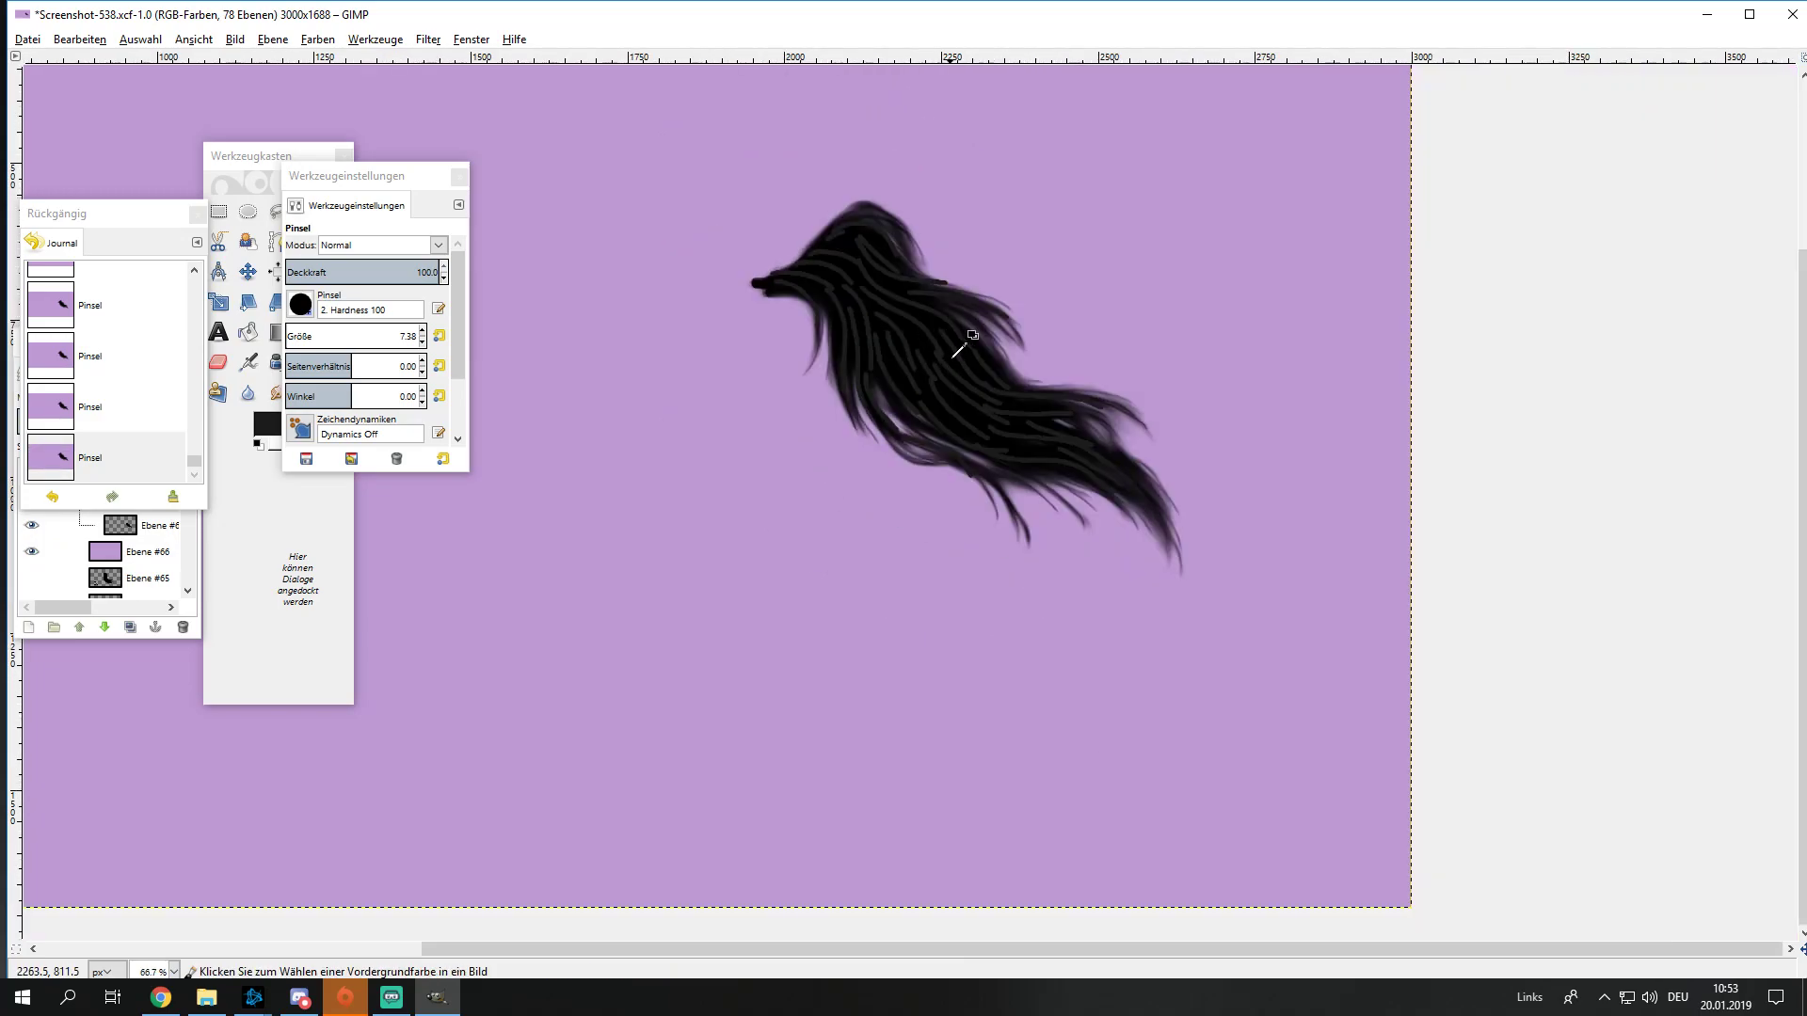
{"action": "scroll", "coordinate": [936, 315], "scroll_direction": "up", "scroll_amount": 3}
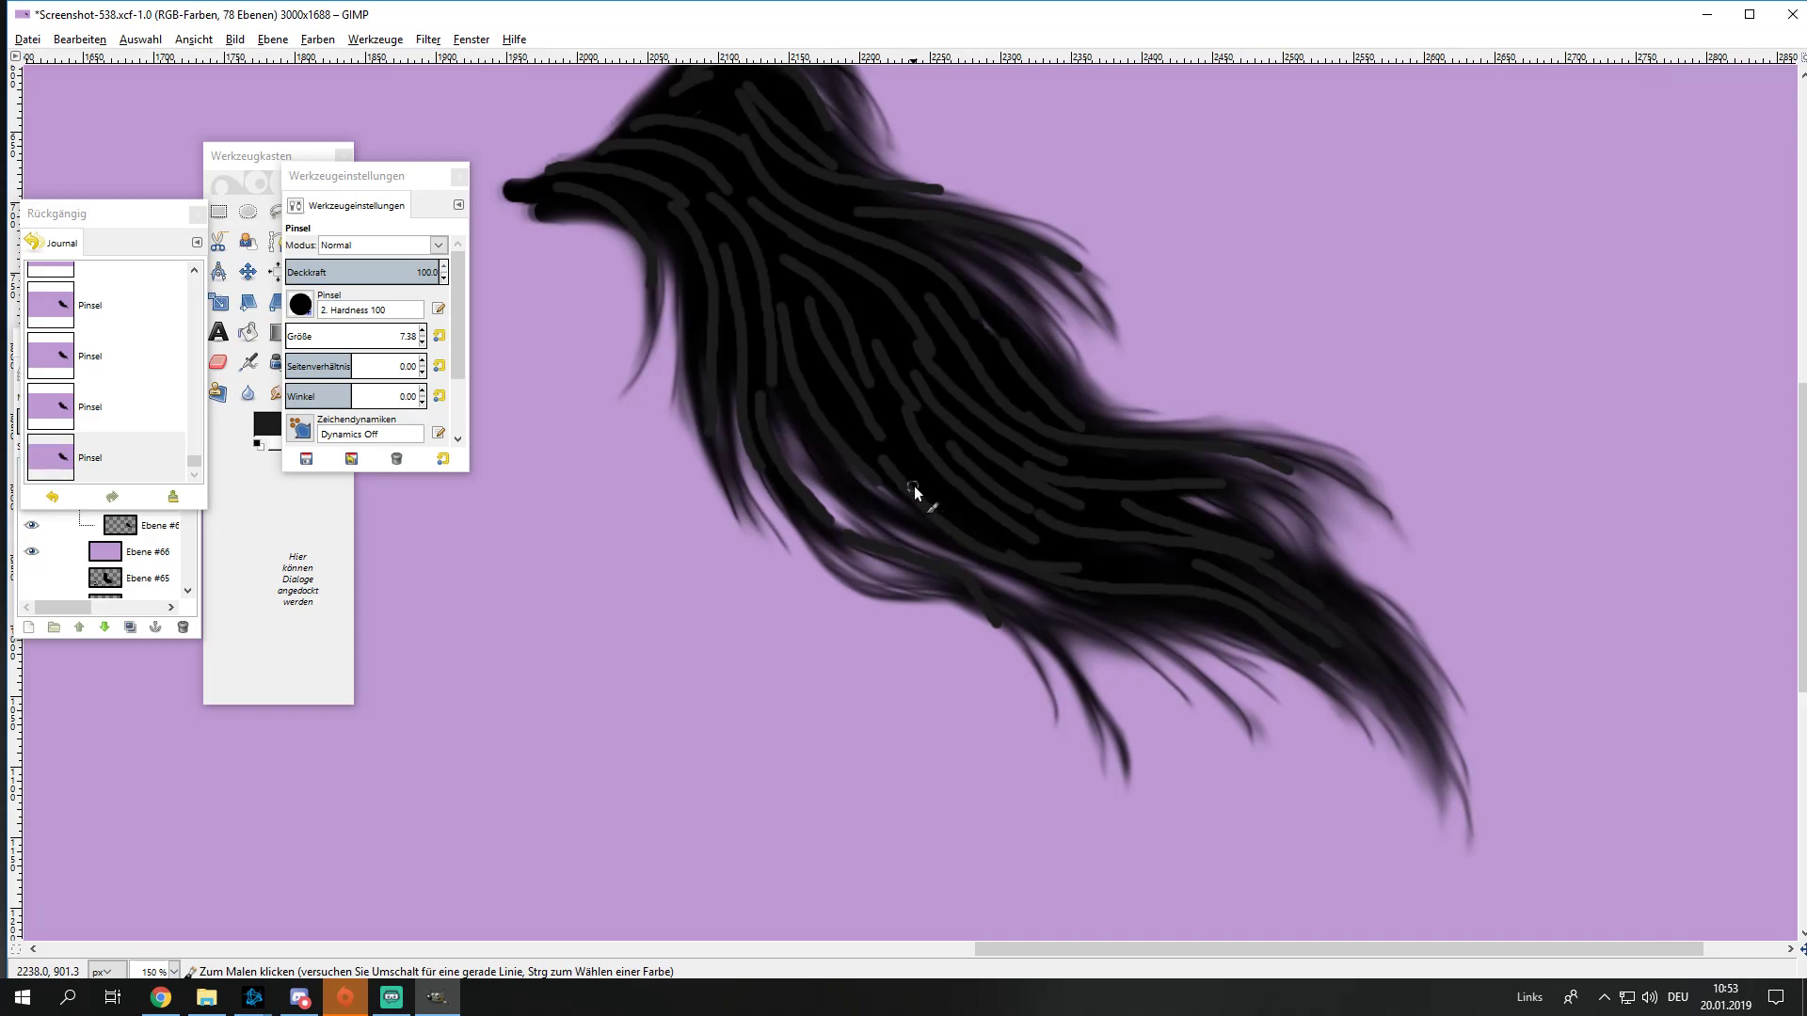
Step: Paint more grey strands on the lower tail and extend one near the top
{"action": "left_click_drag", "start_coordinate": [1120, 598], "coordinate": [1242, 640]}
{"action": "left_click_drag", "start_coordinate": [1115, 563], "coordinate": [1181, 569]}
{"action": "left_click_drag", "start_coordinate": [1334, 604], "coordinate": [1454, 720]}
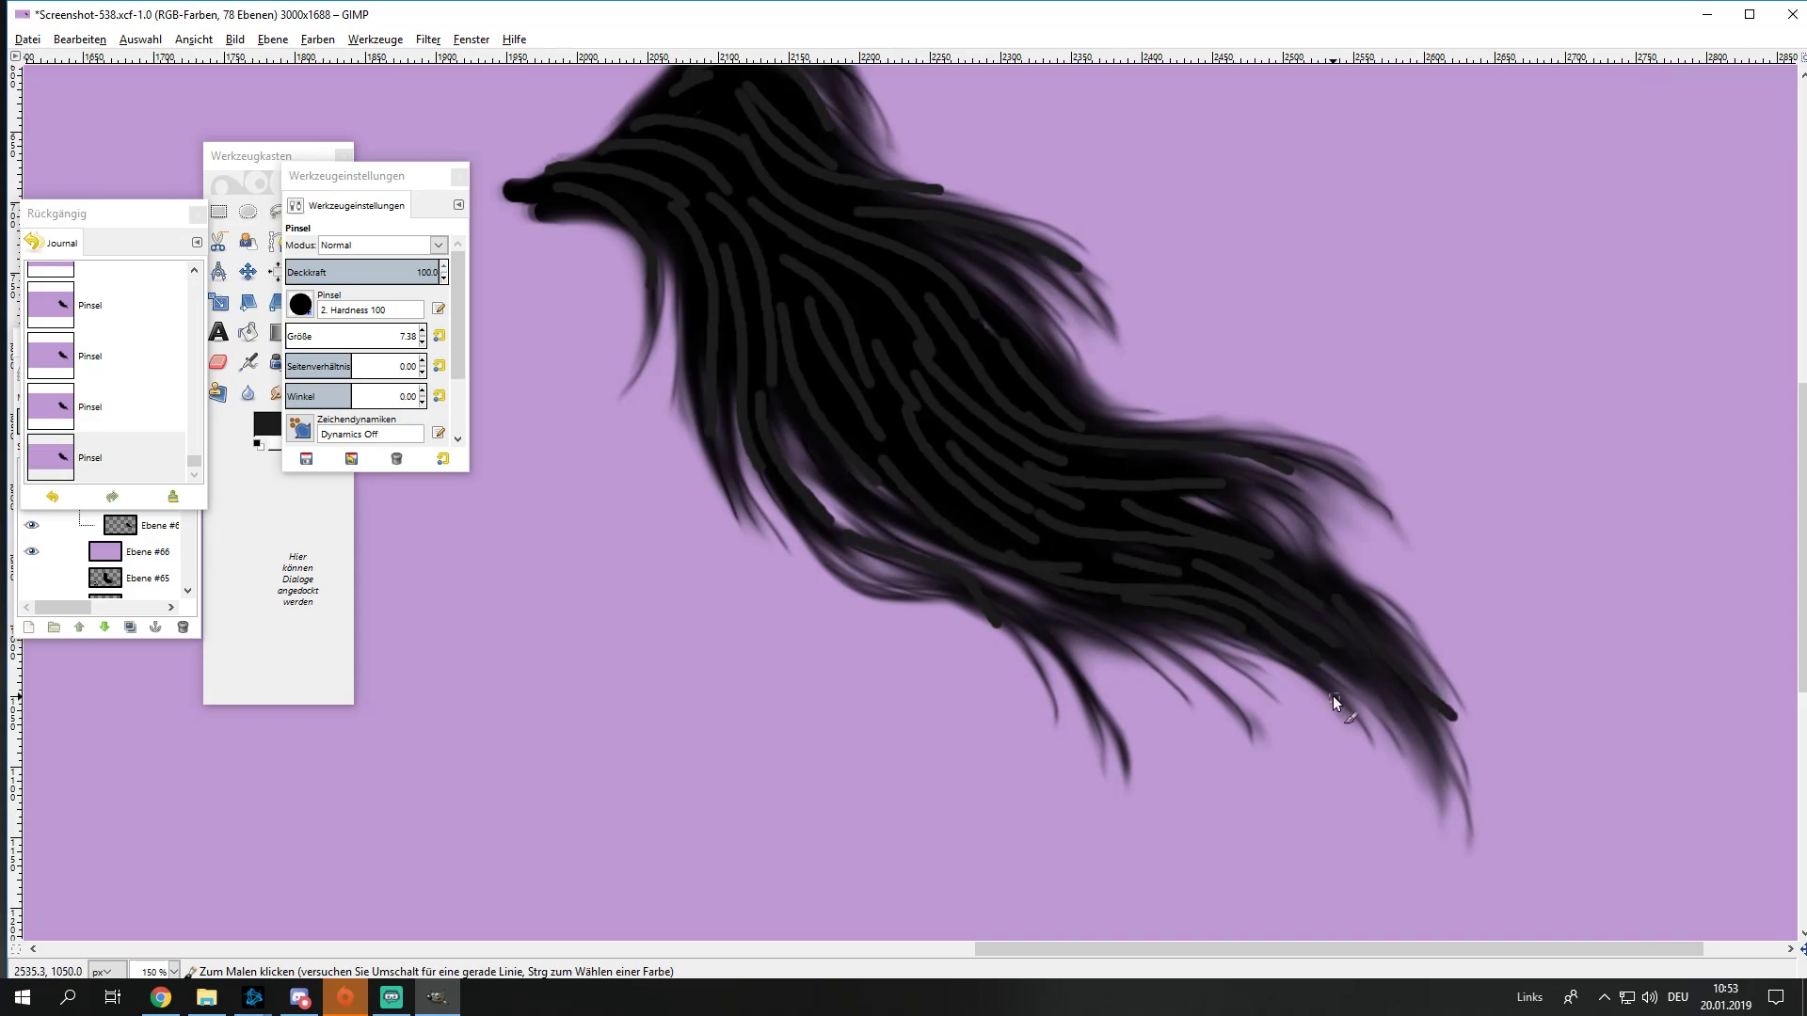
{"action": "scroll", "coordinate": [1278, 675], "scroll_direction": "down", "scroll_amount": 1}
{"action": "scroll", "coordinate": [1130, 650], "scroll_direction": "up", "scroll_amount": 1}
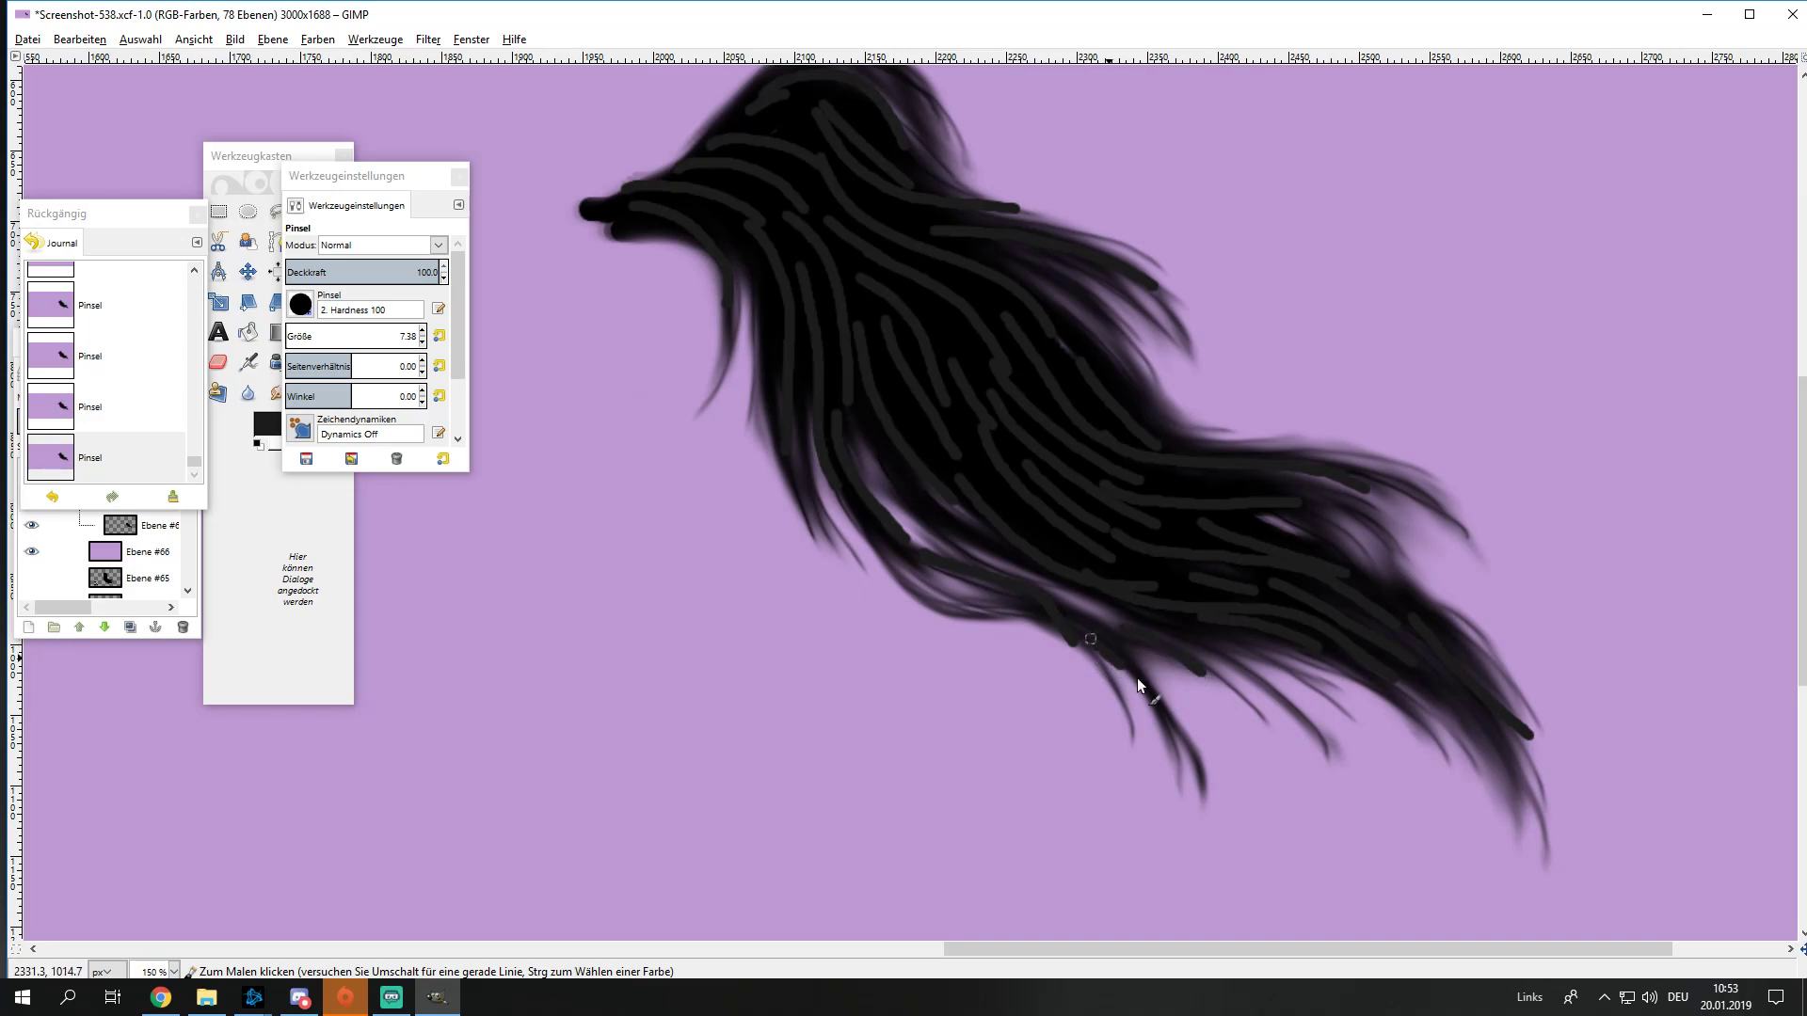
{"action": "scroll", "coordinate": [1082, 692], "scroll_direction": "up", "scroll_amount": 3}
{"action": "mouse_move", "coordinate": [767, 350]}
{"action": "left_mouse_down"}
{"action": "mouse_move", "coordinate": [806, 403]}
{"action": "mouse_move", "coordinate": [790, 468]}
{"action": "left_mouse_up"}
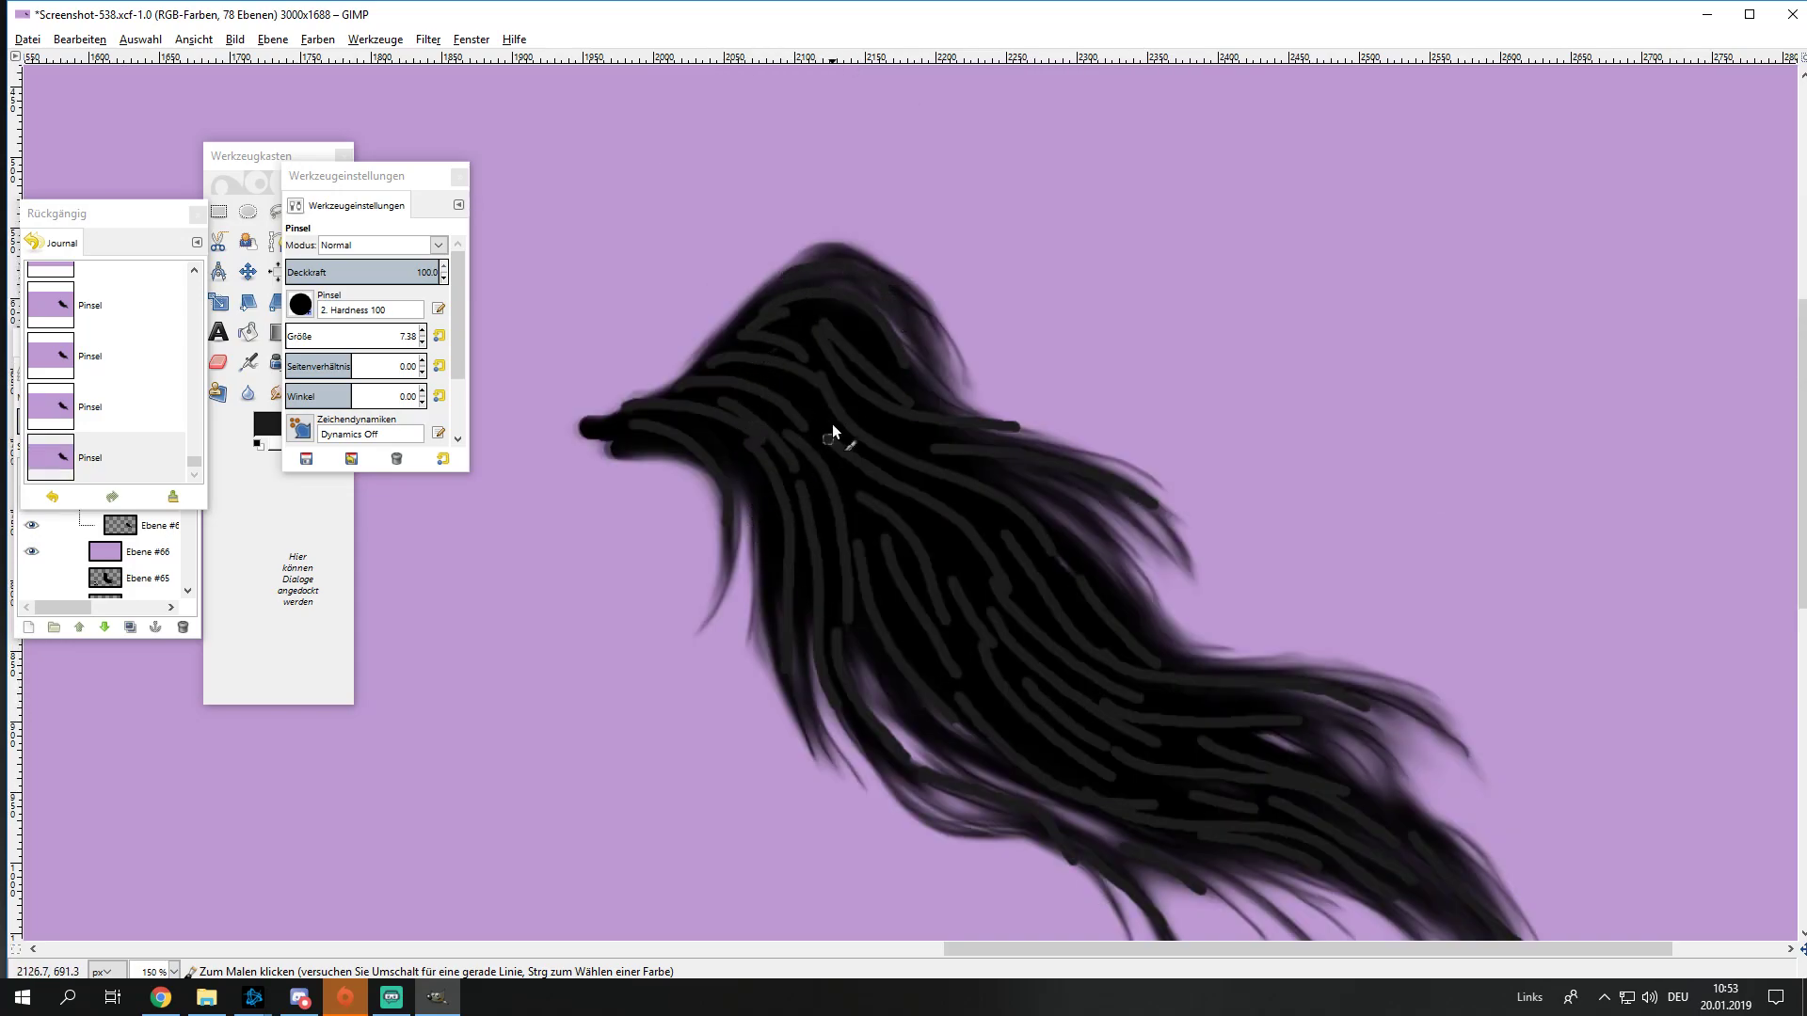
Step: Switch to the Smudge tool with the soft 2. Hardness 025 brush
{"action": "left_click", "coordinate": [280, 393]}
{"action": "left_click", "coordinate": [300, 303]}
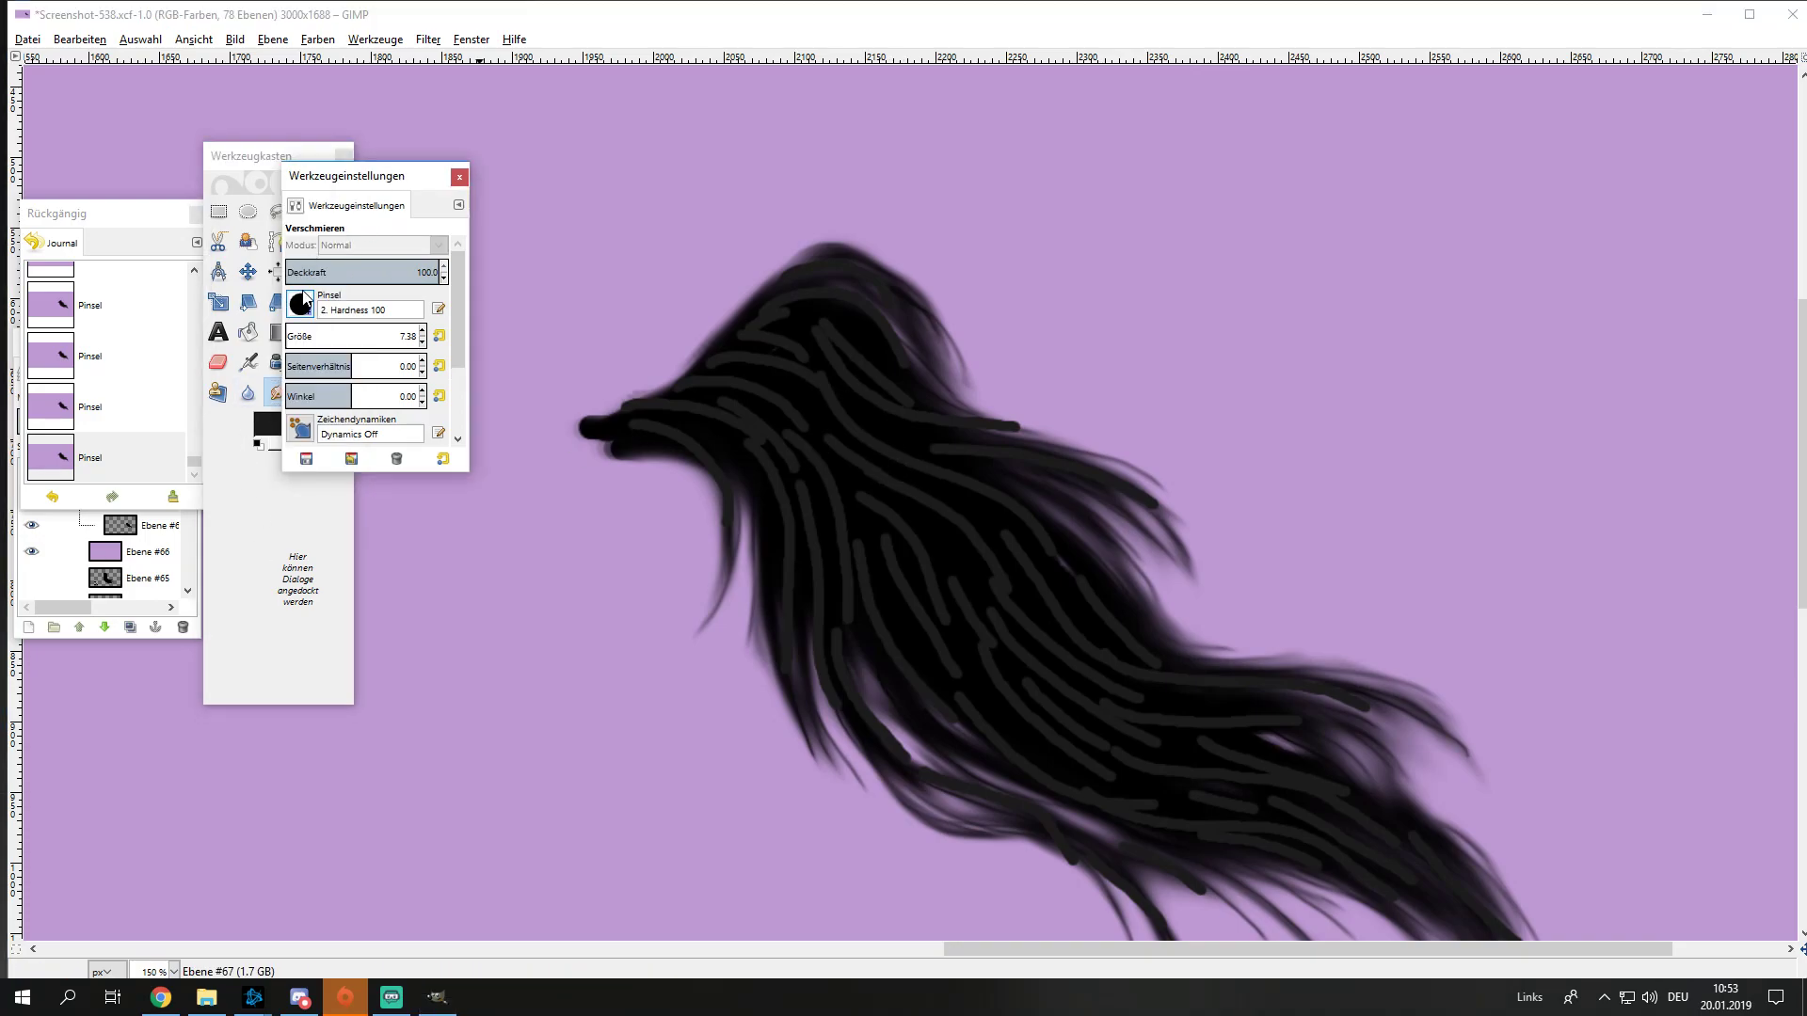
{"action": "left_click", "coordinate": [302, 359]}
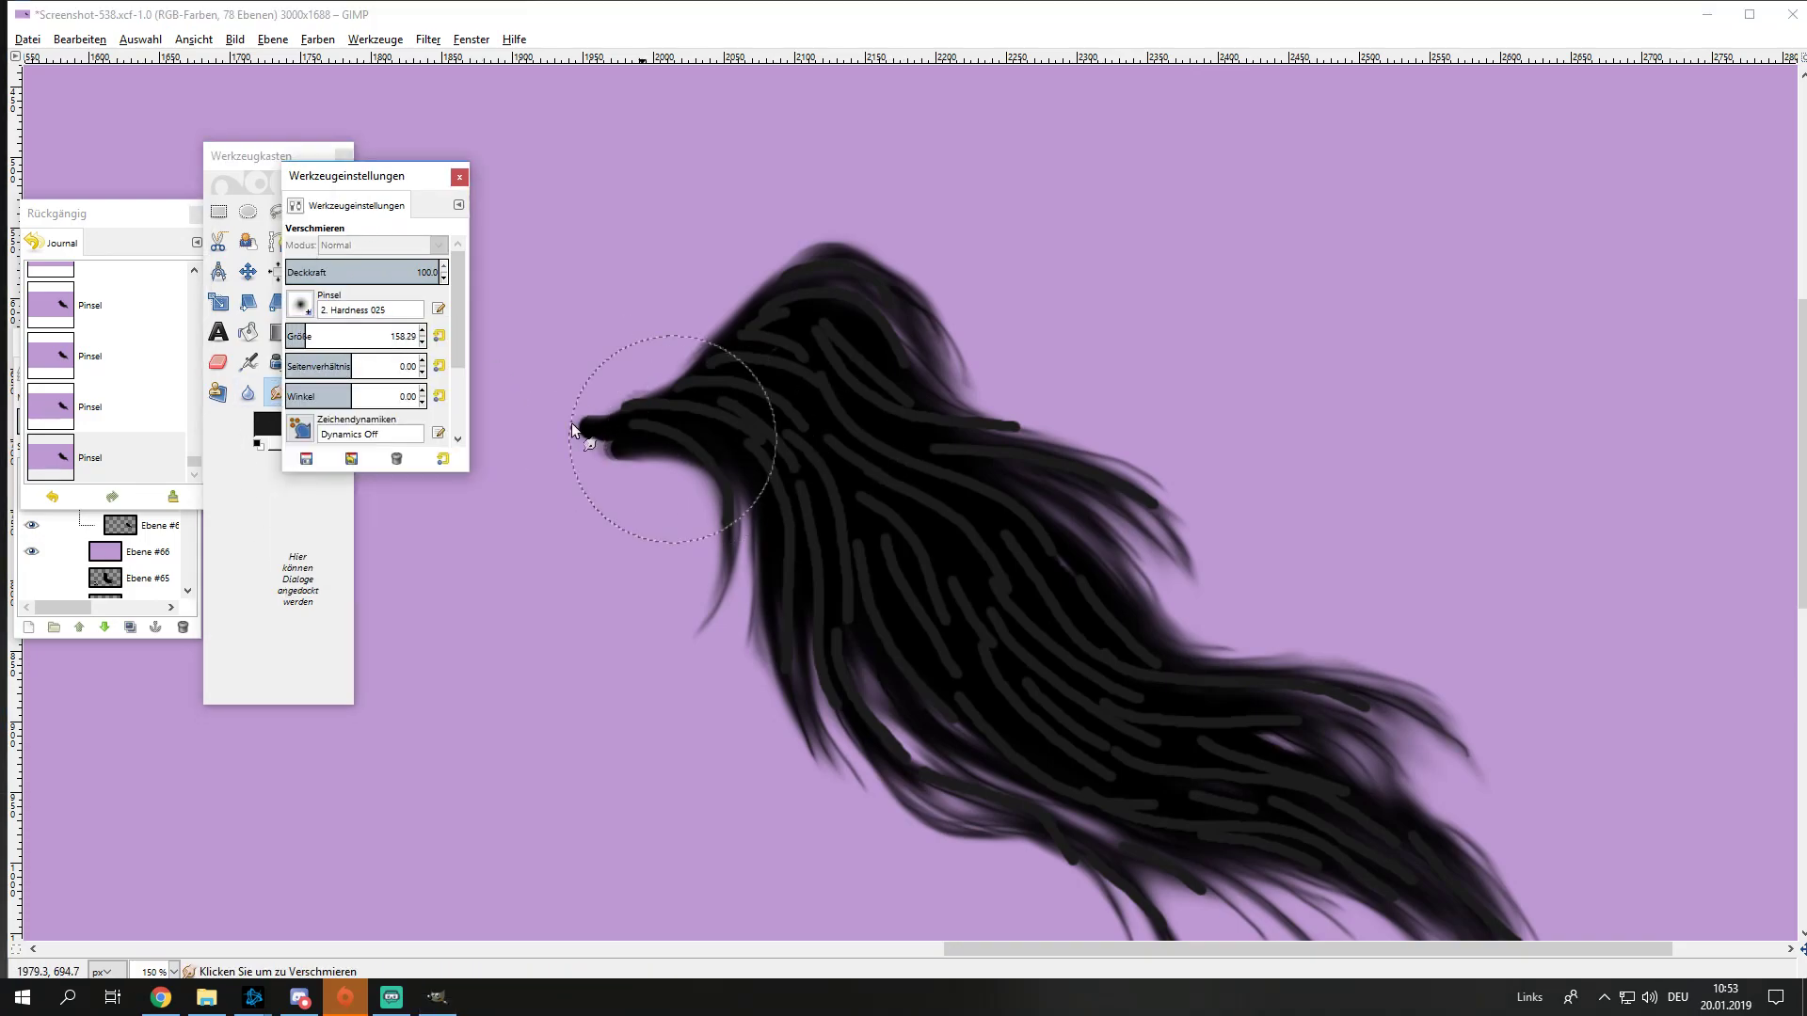
Step: Smudge the grey strands into the central and lower-right tail, then zoom to 200%
{"action": "left_click_drag", "start_coordinate": [360, 342], "coordinate": [357, 342]}
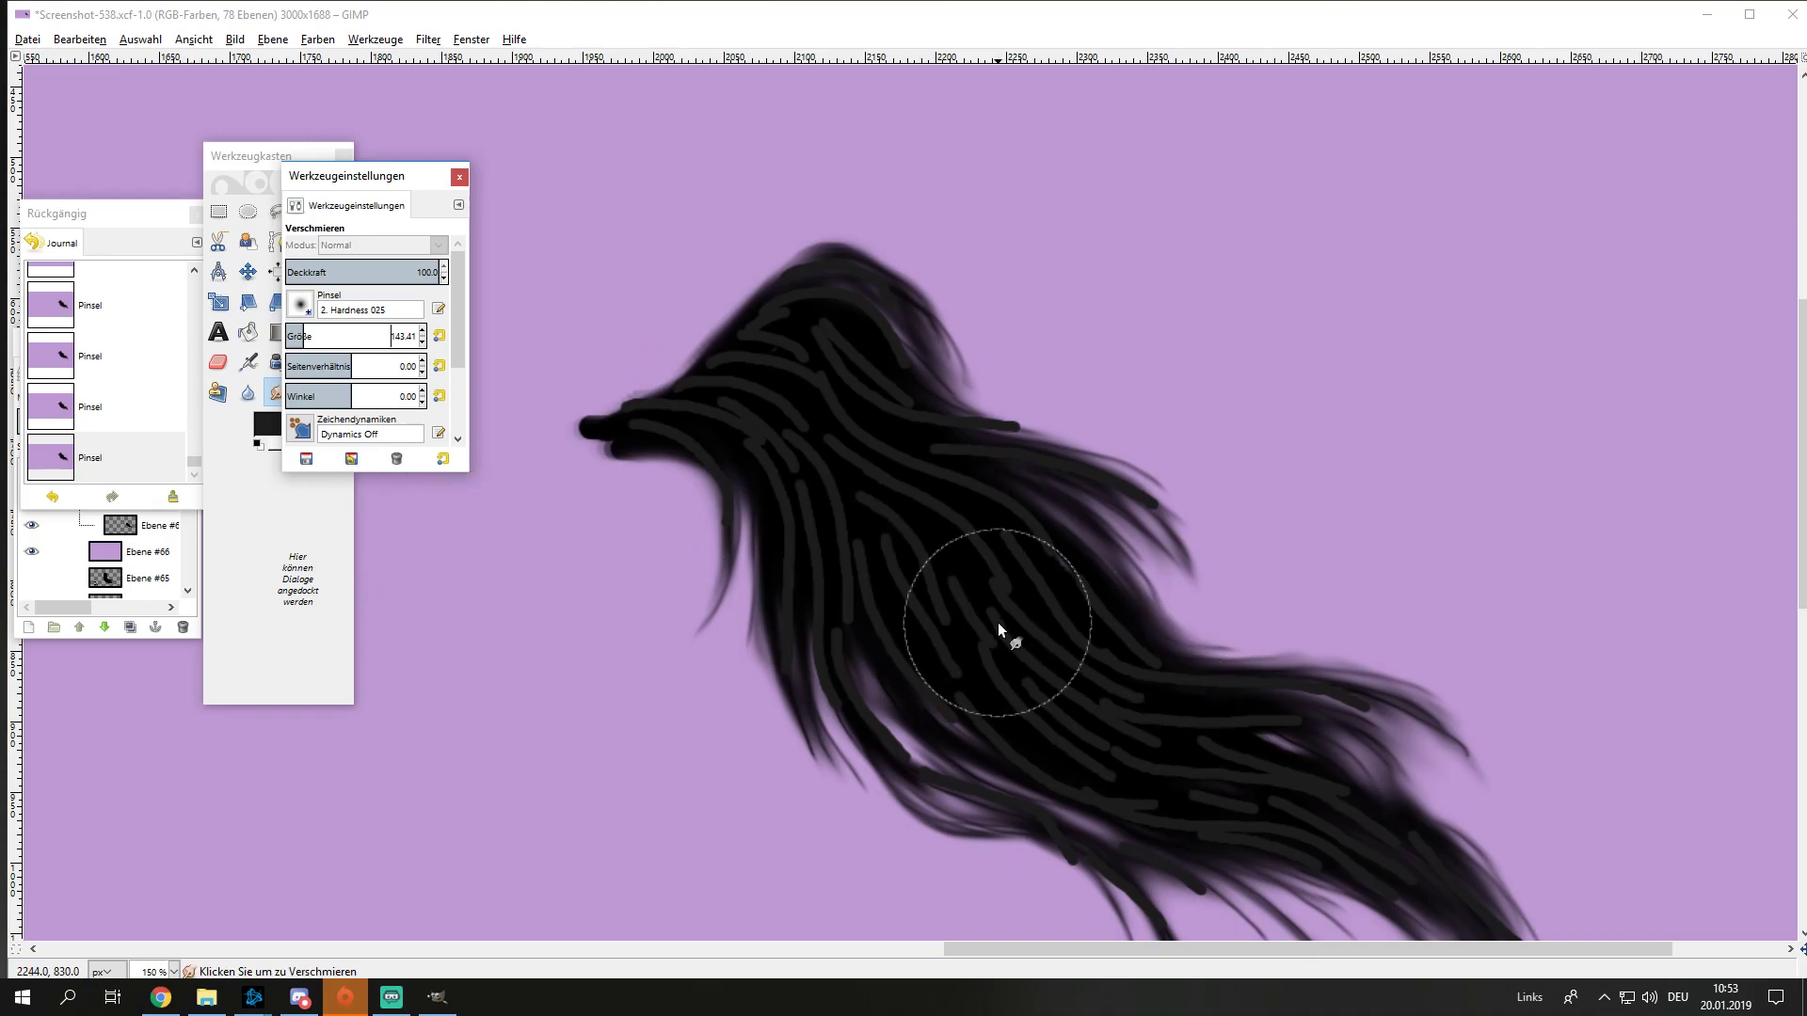
{"action": "mouse_move", "coordinate": [946, 560]}
{"action": "left_mouse_down"}
{"action": "mouse_move", "coordinate": [678, 403]}
{"action": "mouse_move", "coordinate": [796, 333]}
{"action": "mouse_move", "coordinate": [821, 403]}
{"action": "left_mouse_up"}
{"action": "scroll", "coordinate": [870, 419], "scroll_direction": "down", "scroll_amount": 5}
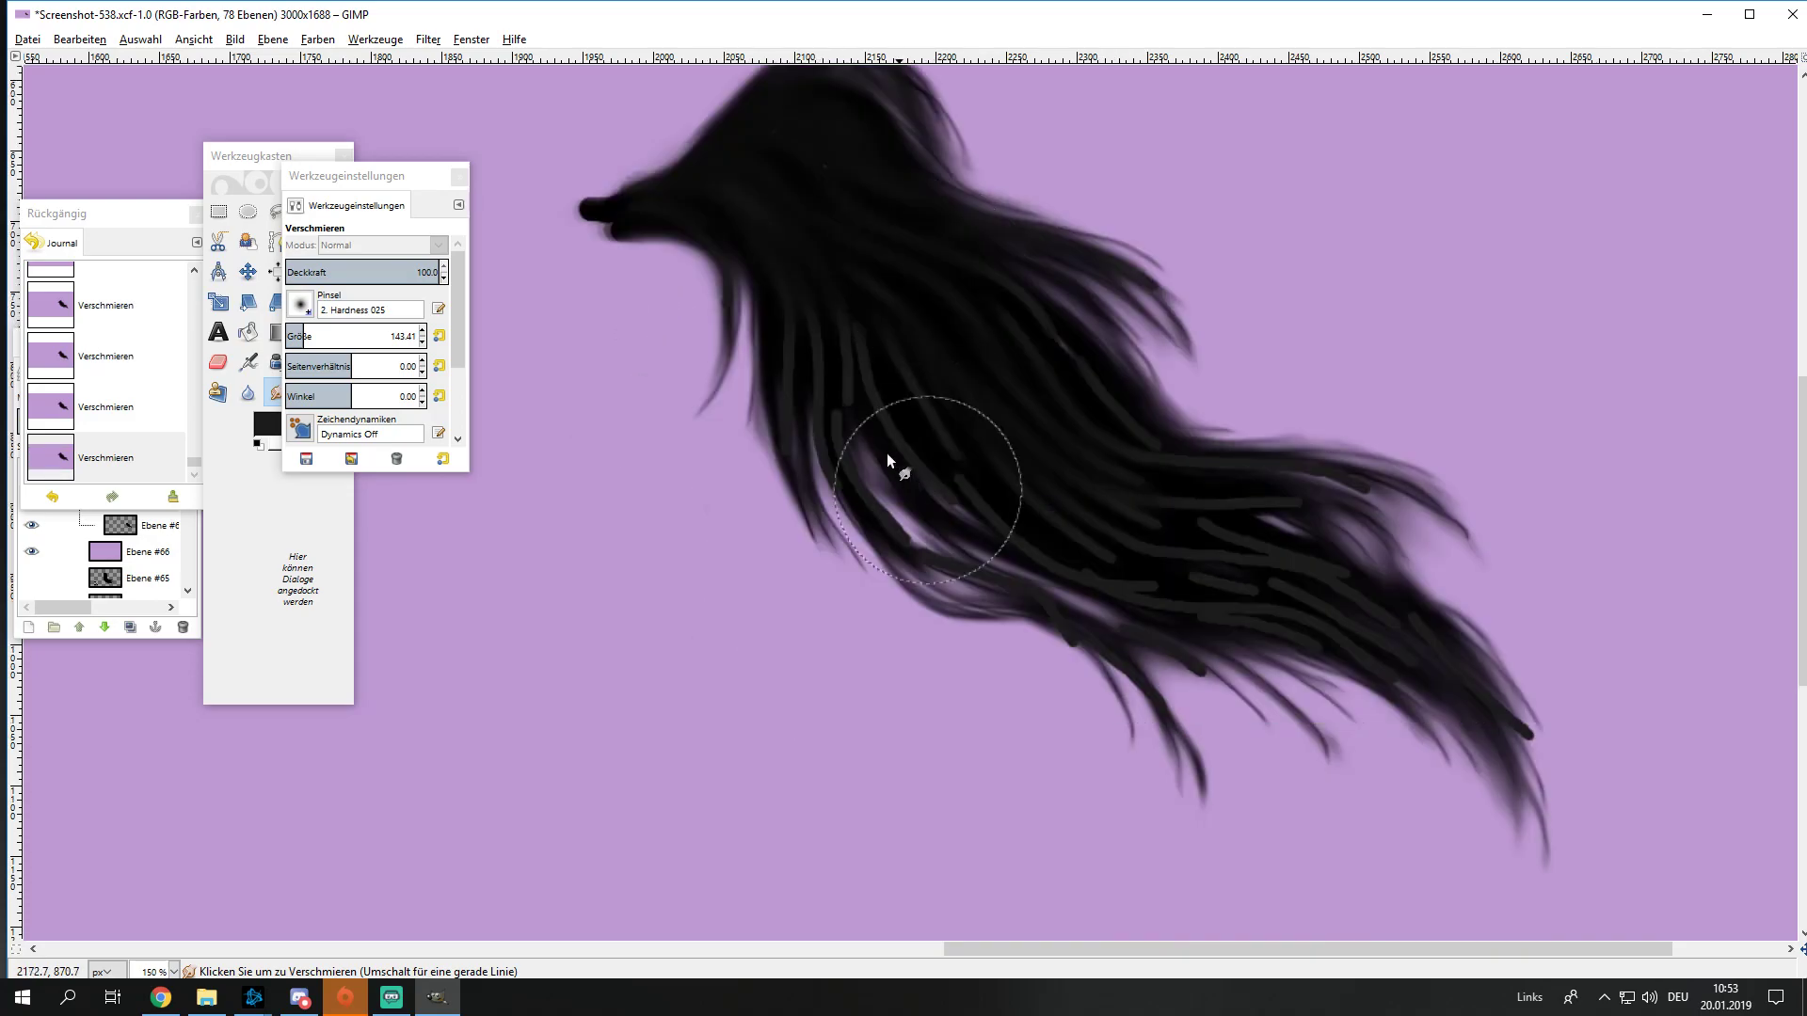
{"action": "mouse_move", "coordinate": [850, 501]}
{"action": "left_mouse_down"}
{"action": "mouse_move", "coordinate": [833, 280]}
{"action": "mouse_move", "coordinate": [1143, 653]}
{"action": "mouse_move", "coordinate": [1258, 705]}
{"action": "left_mouse_up"}
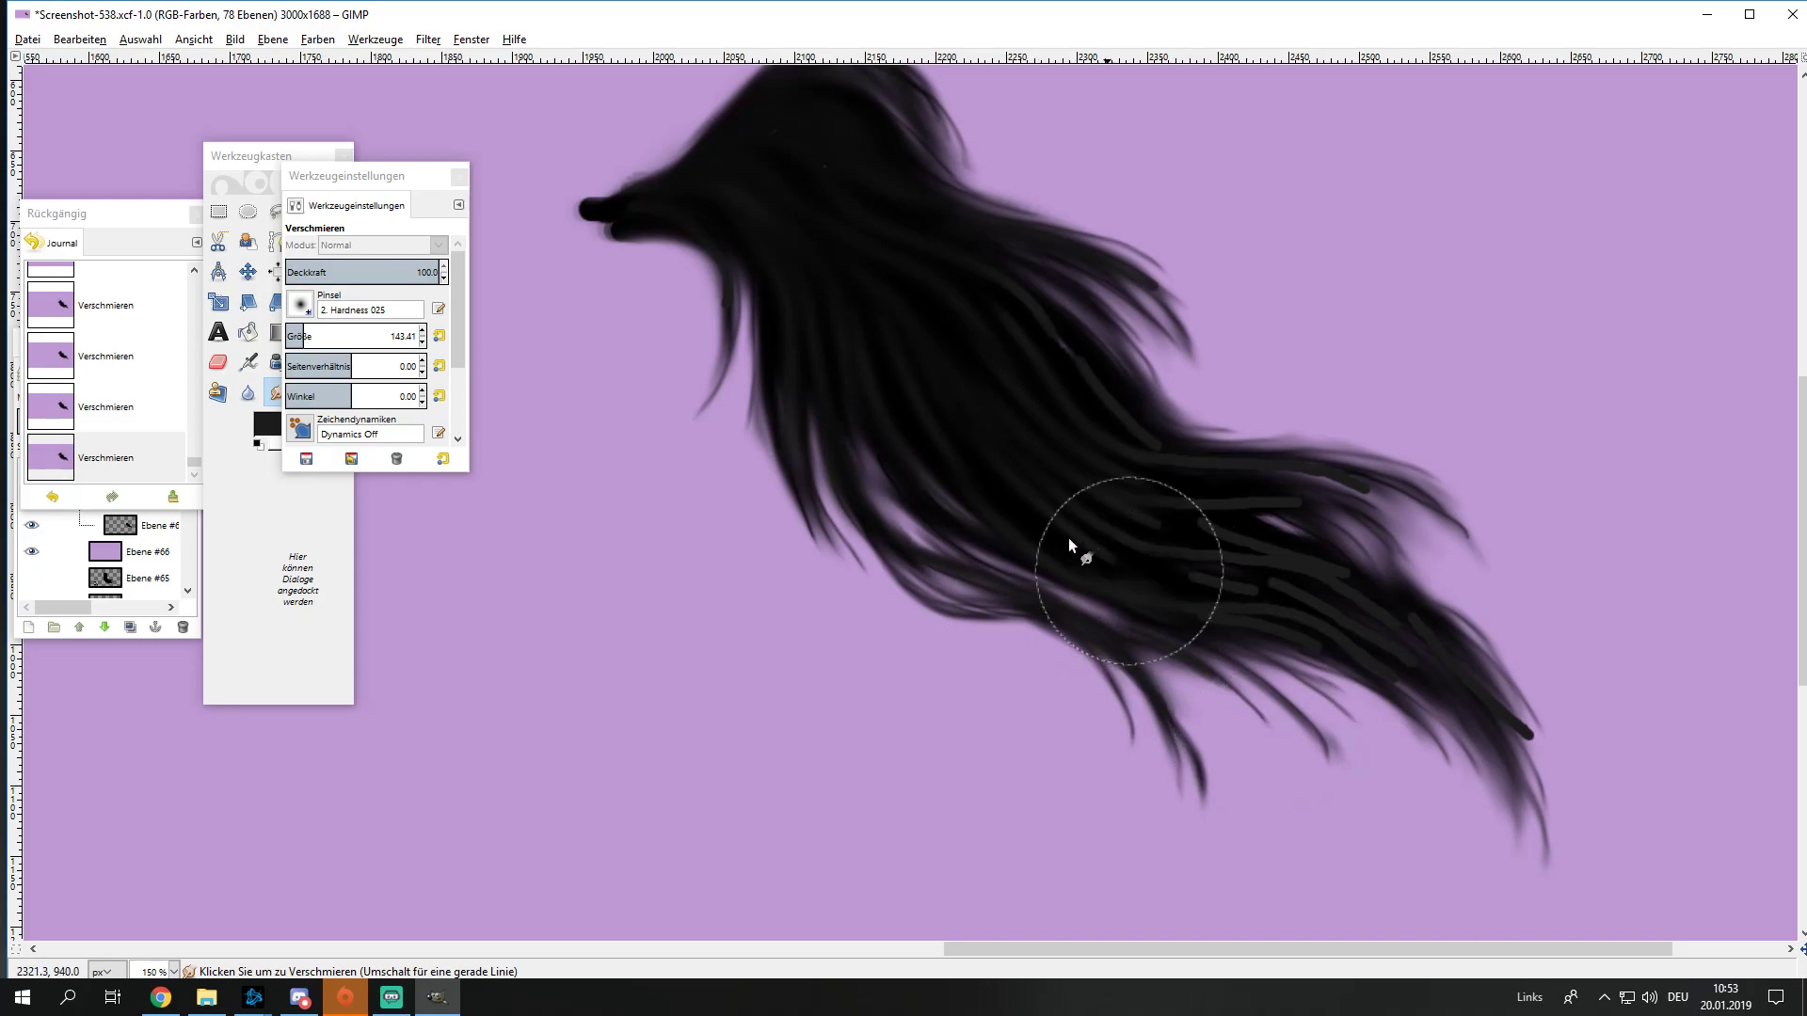
{"action": "mouse_move", "coordinate": [1069, 538]}
{"action": "left_mouse_down"}
{"action": "mouse_move", "coordinate": [1320, 606]}
{"action": "mouse_move", "coordinate": [1374, 678]}
{"action": "mouse_move", "coordinate": [1543, 747]}
{"action": "left_mouse_up"}
{"action": "scroll", "coordinate": [1120, 509], "scroll_direction": "up", "scroll_amount": 5}
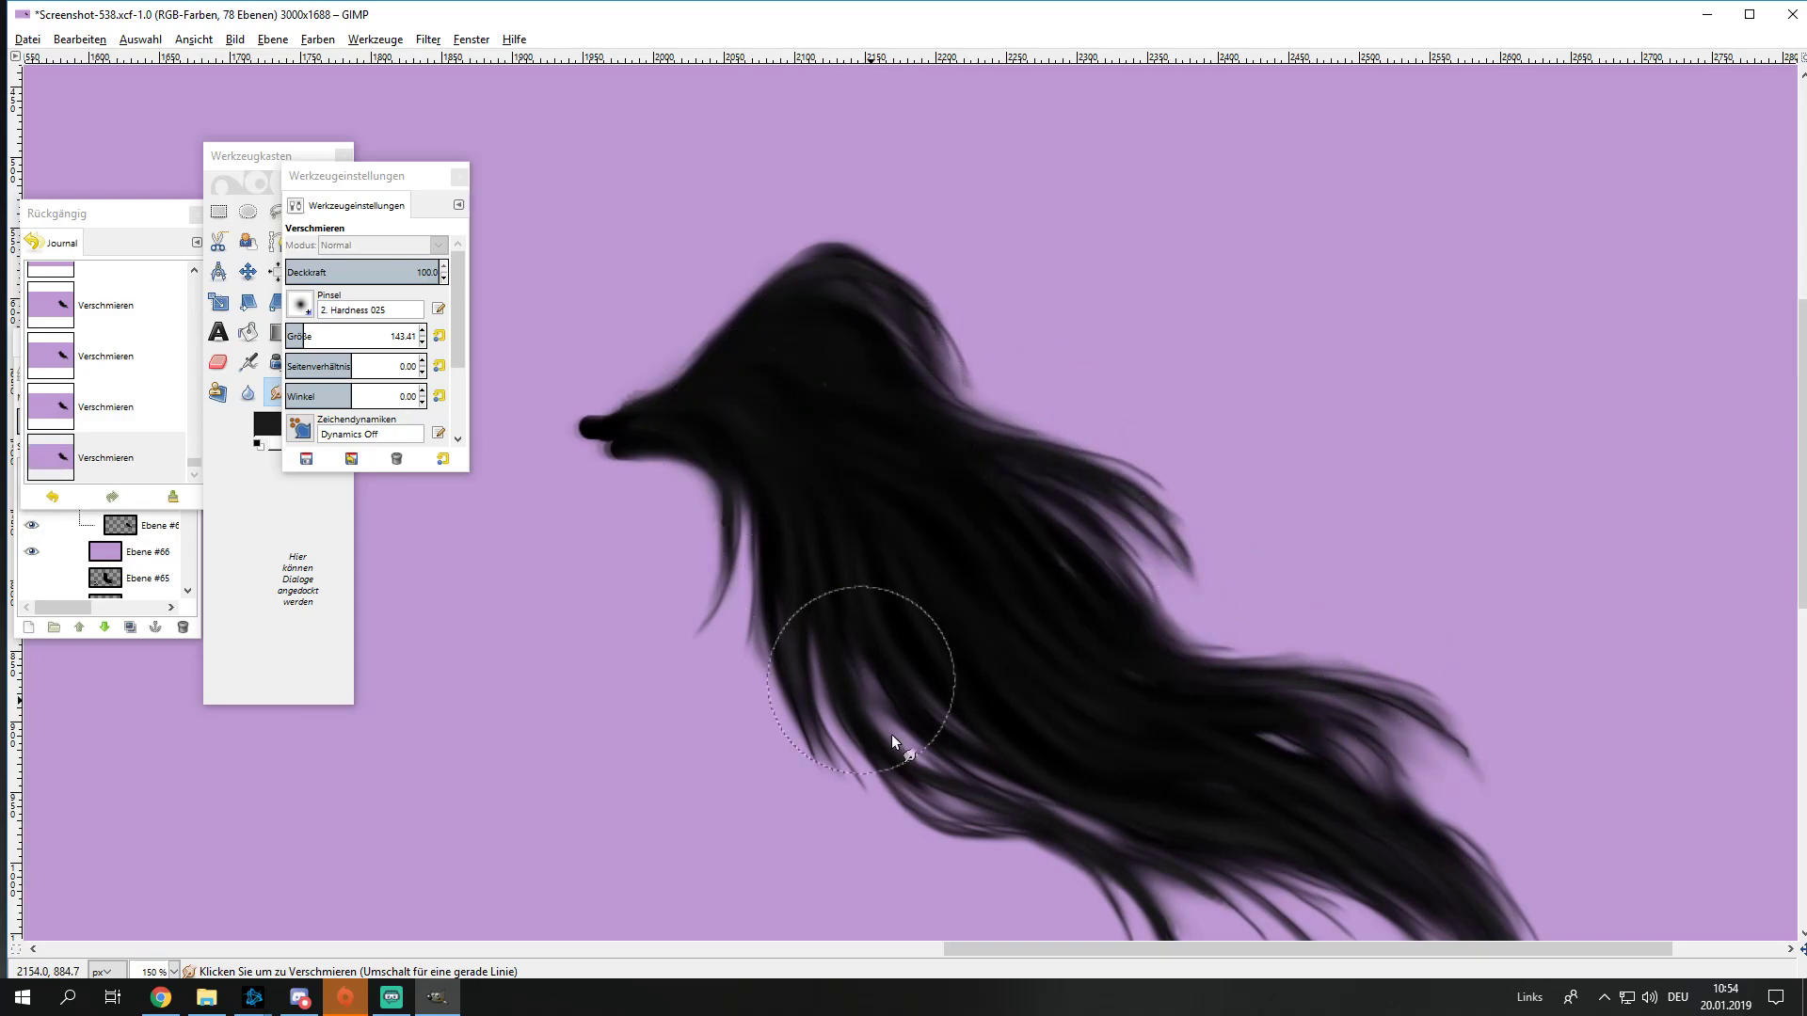
{"action": "scroll", "coordinate": [841, 680], "scroll_direction": "down", "scroll_amount": 2}
{"action": "scroll", "coordinate": [839, 678], "scroll_direction": "up", "scroll_amount": 2}
{"action": "scroll", "coordinate": [839, 677], "scroll_direction": "up", "scroll_amount": 1}
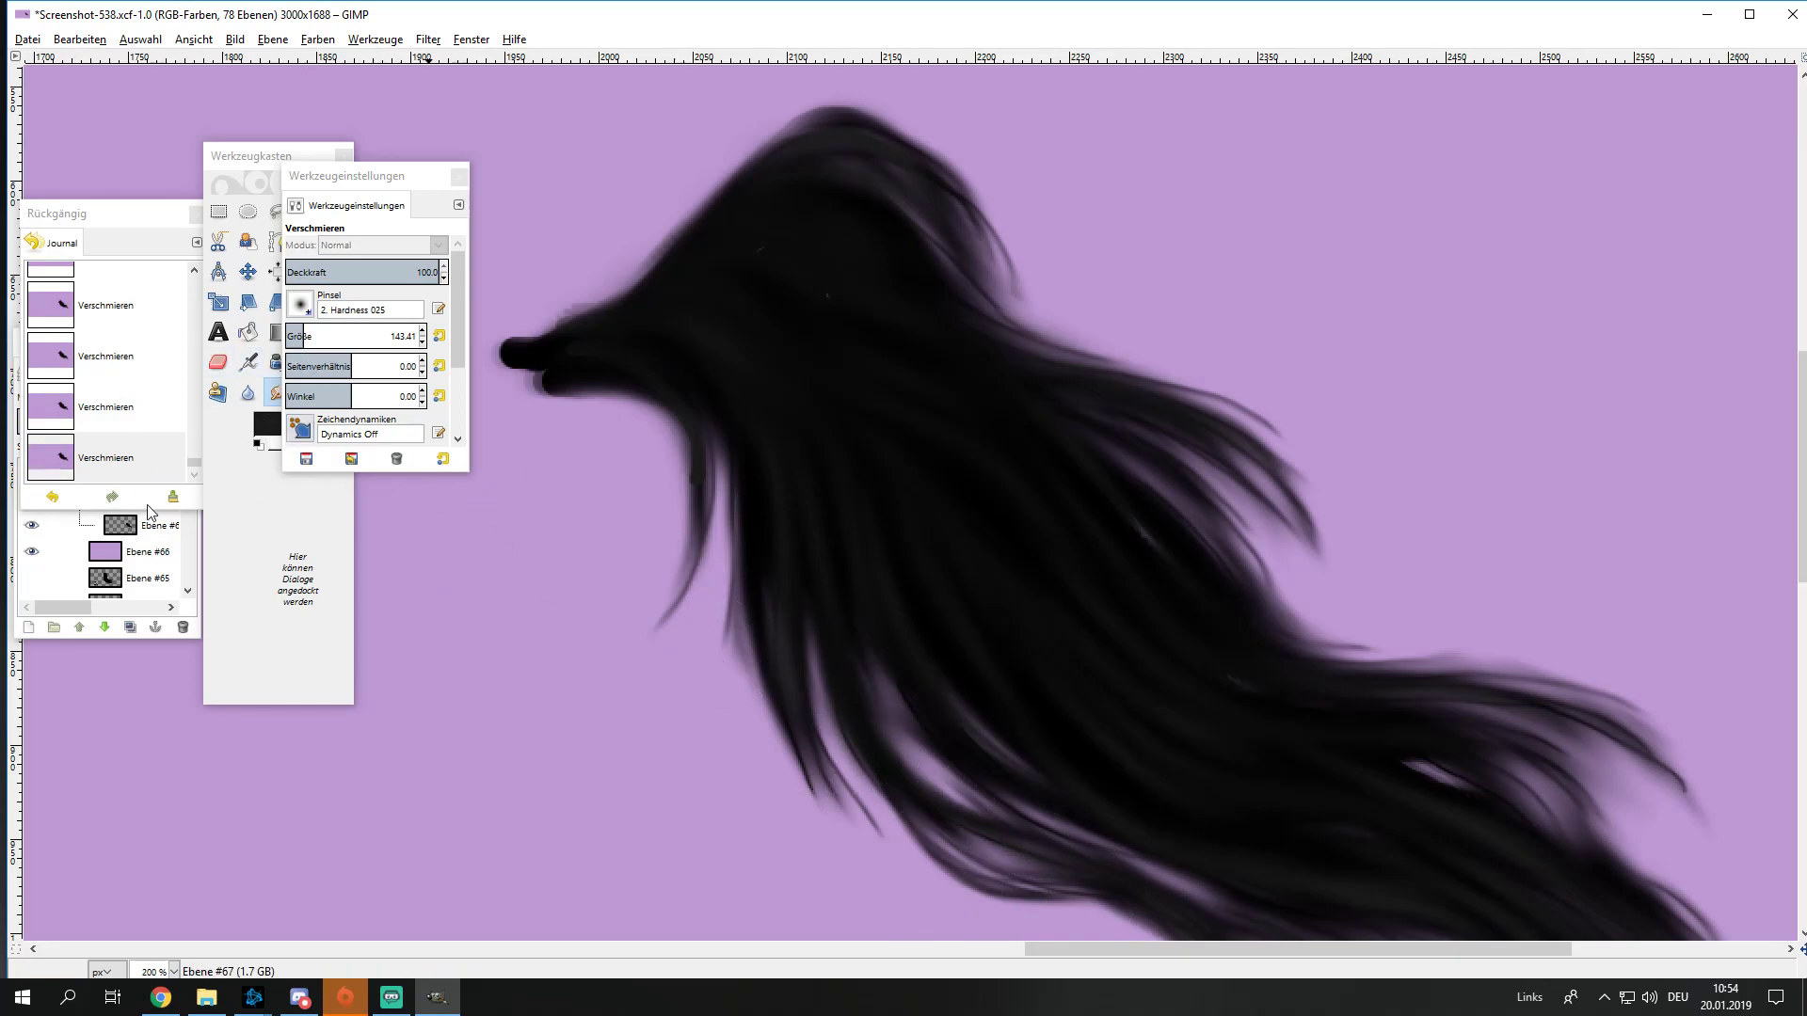
Step: Select Ebene #67 and add new empty layer Ebene #68 above it
{"action": "left_click", "coordinate": [145, 537]}
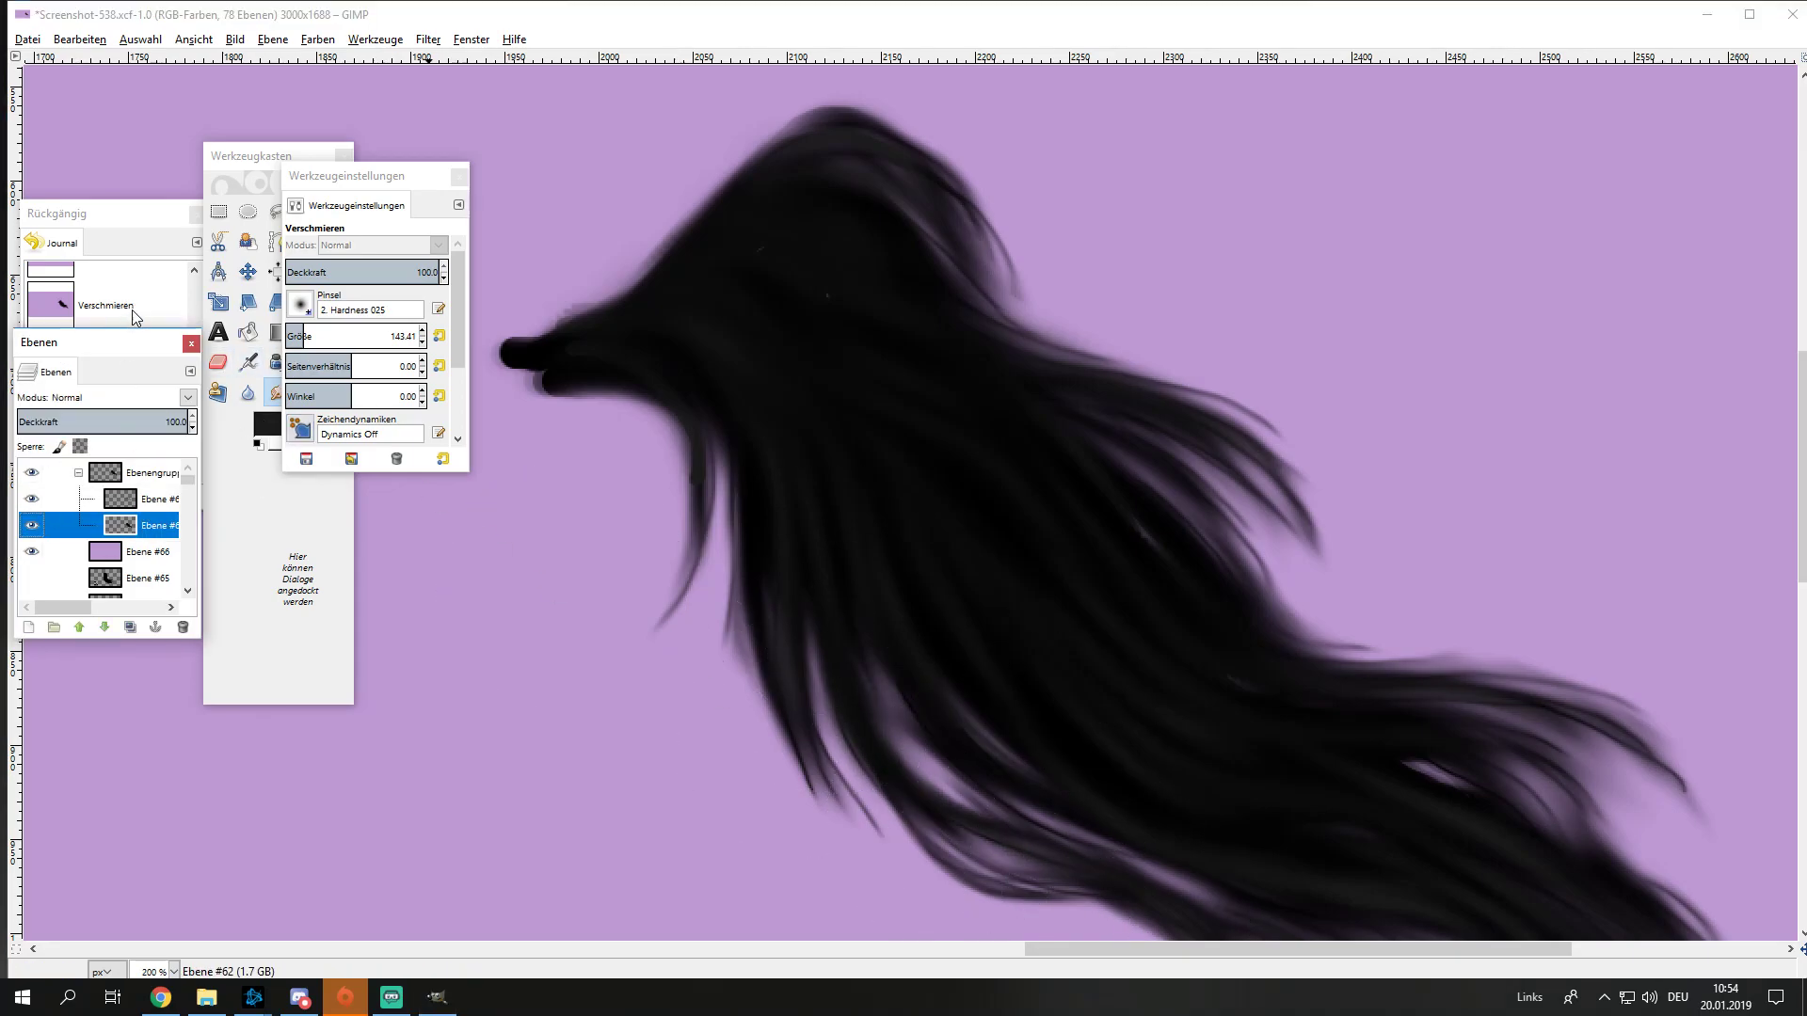
{"action": "left_click", "coordinate": [157, 499]}
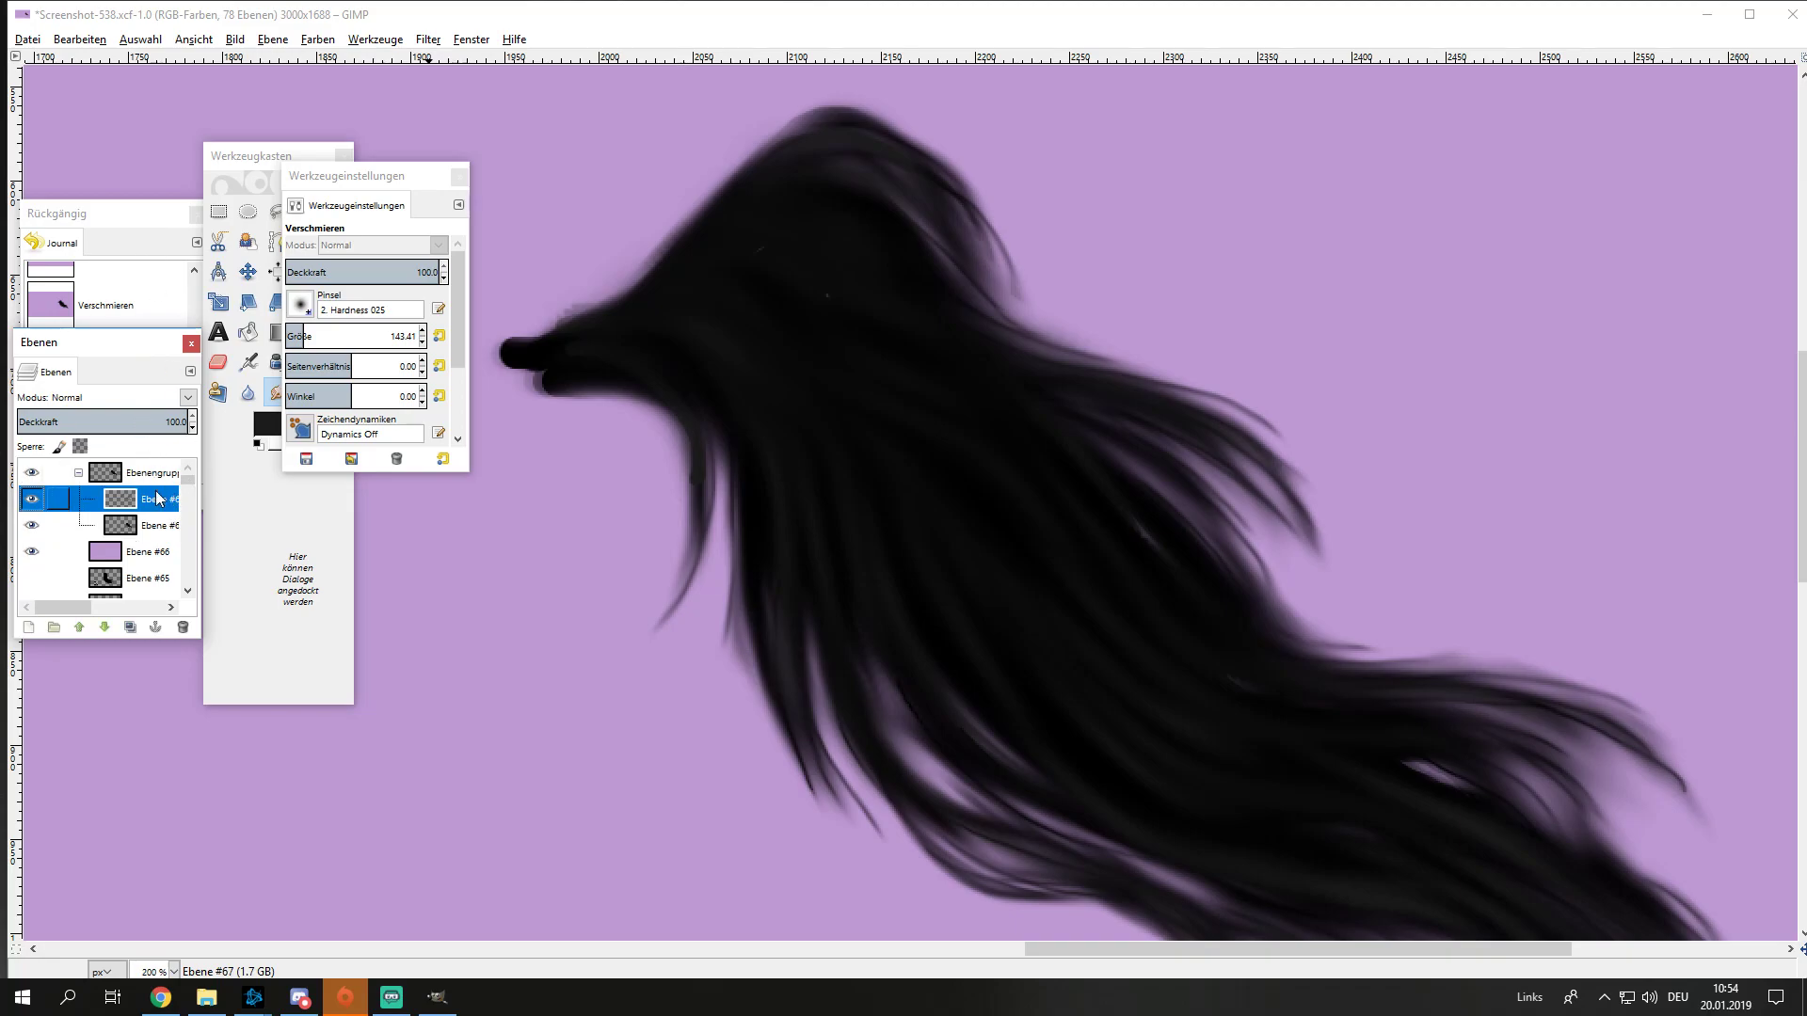
{"action": "left_click", "coordinate": [147, 421]}
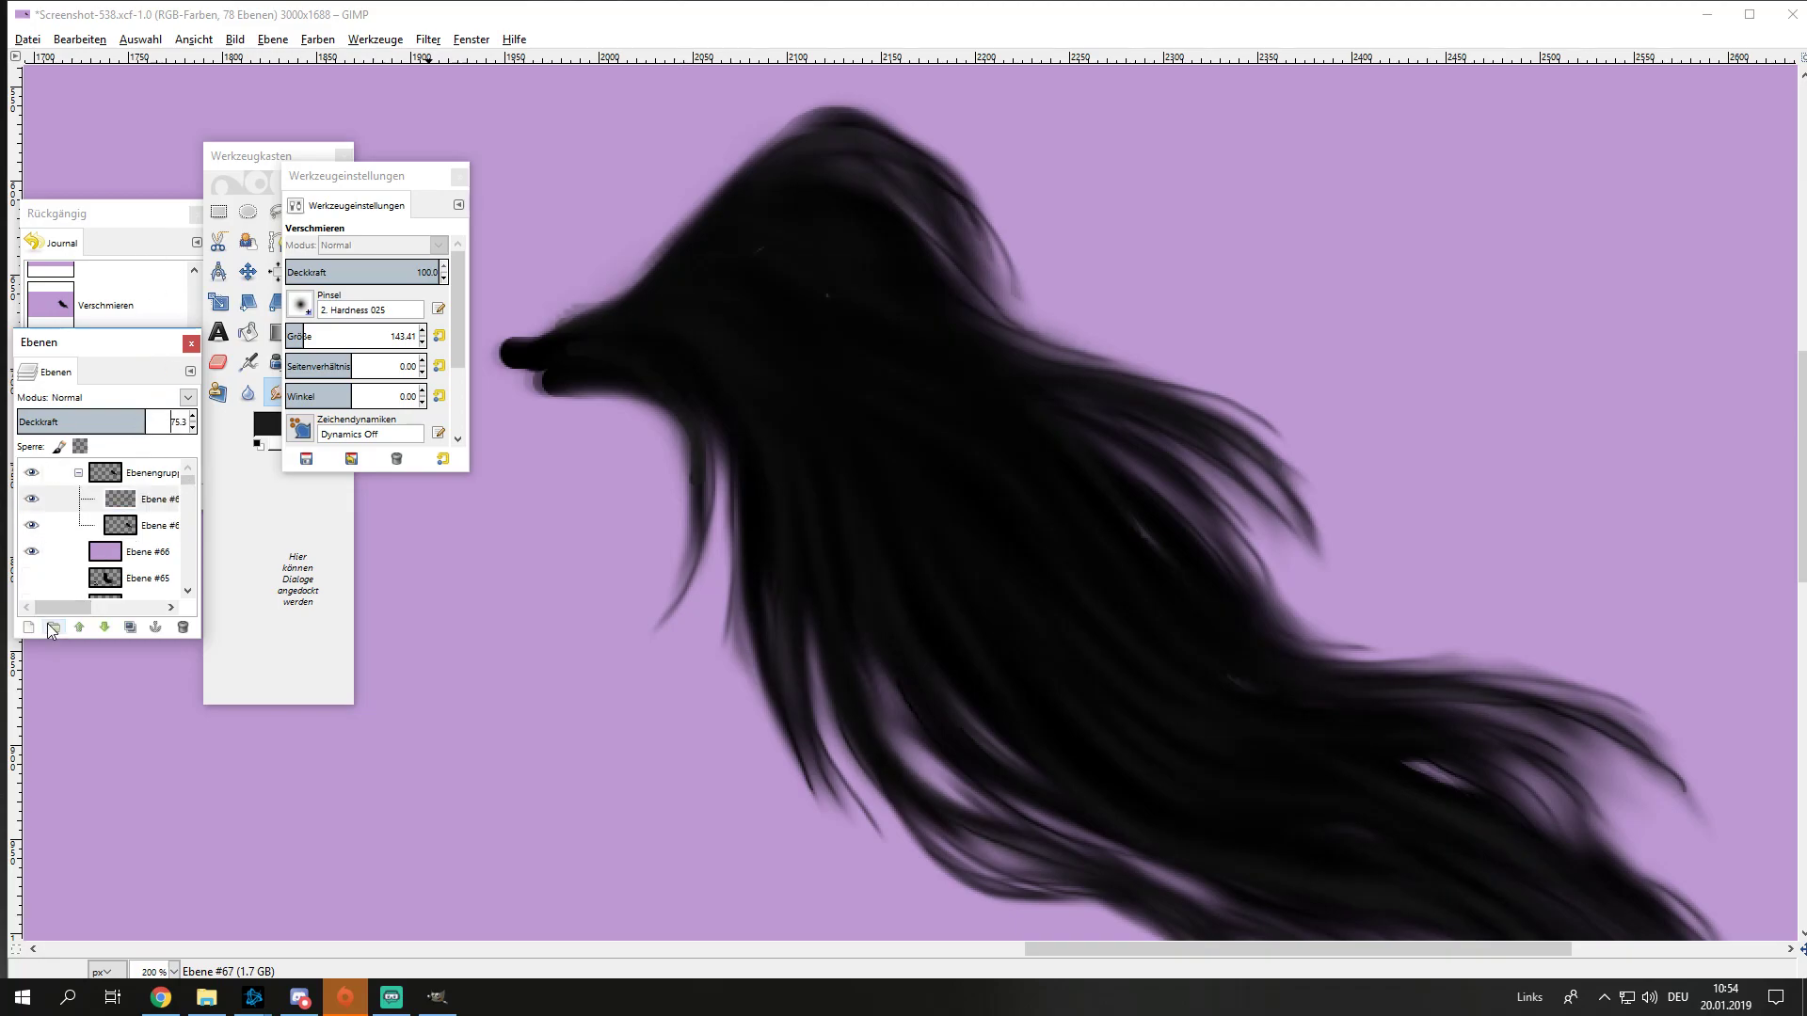
{"action": "left_click", "coordinate": [28, 627]}
{"action": "left_click", "coordinate": [145, 778]}
Step: Set a dark grey foreground and the Paintbrush's 2. Hardness 100 brush
{"action": "left_click", "coordinate": [266, 428]}
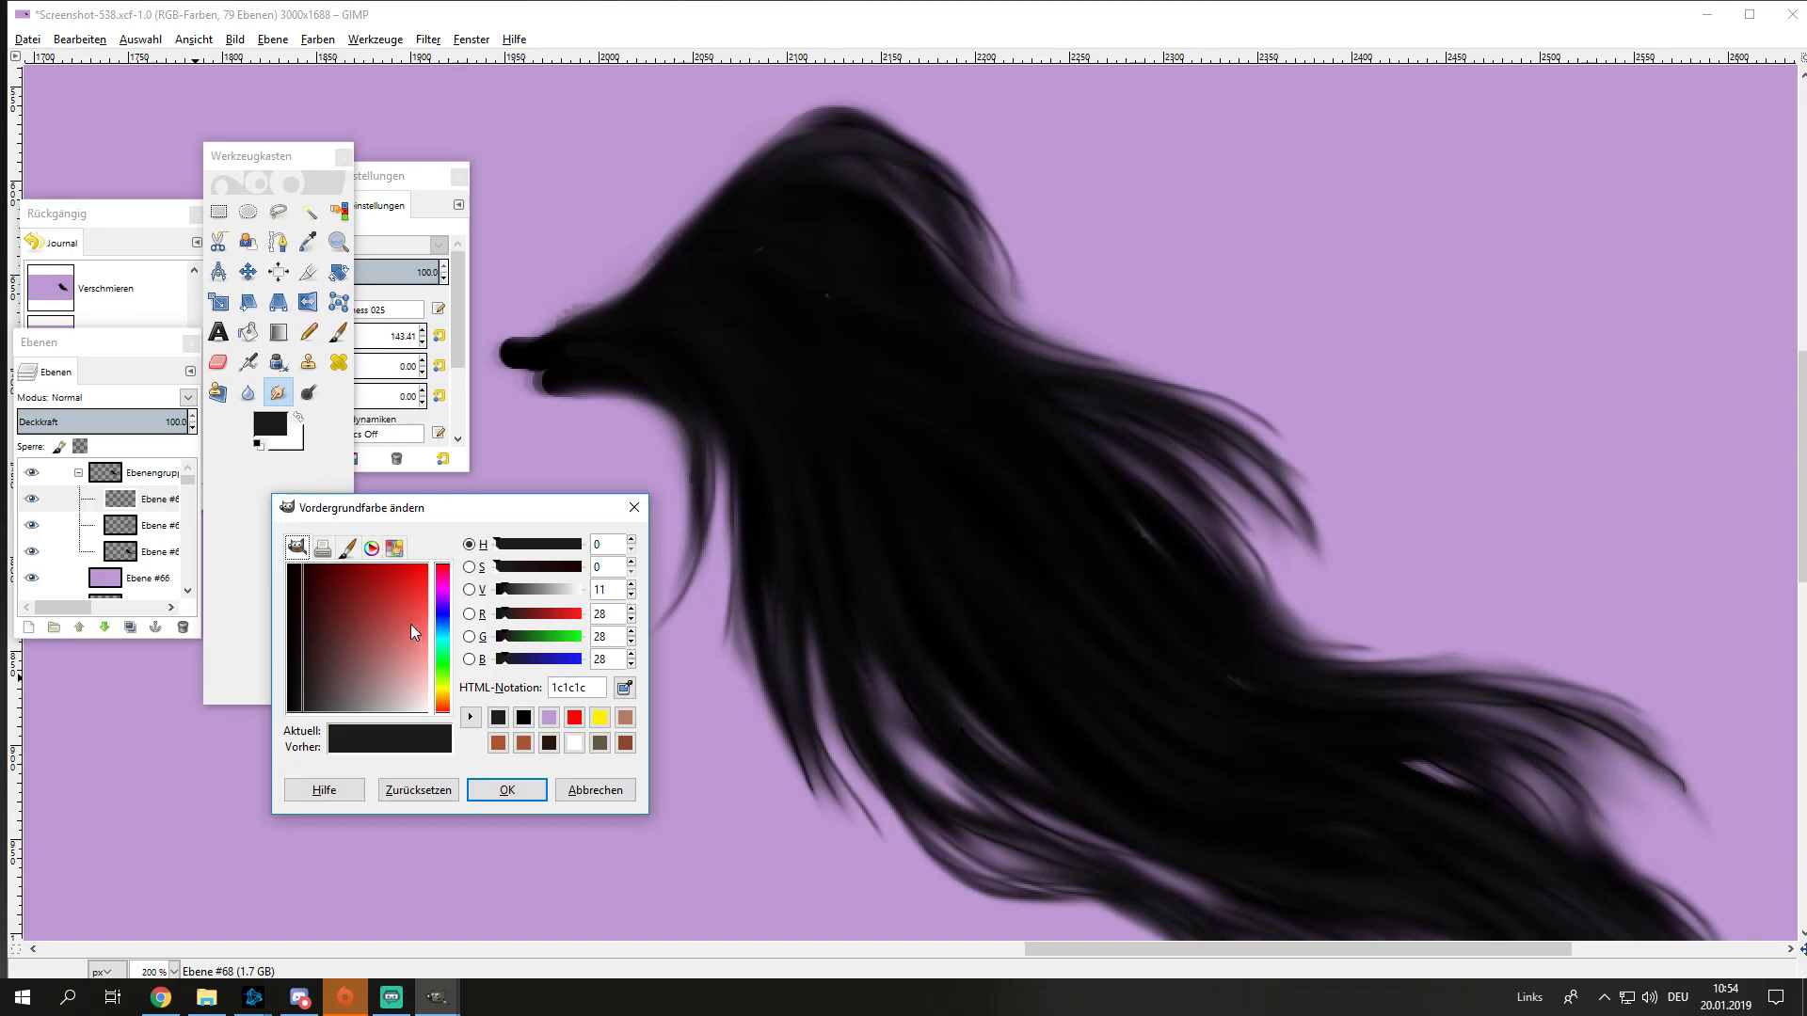
{"action": "left_click", "coordinate": [506, 789]}
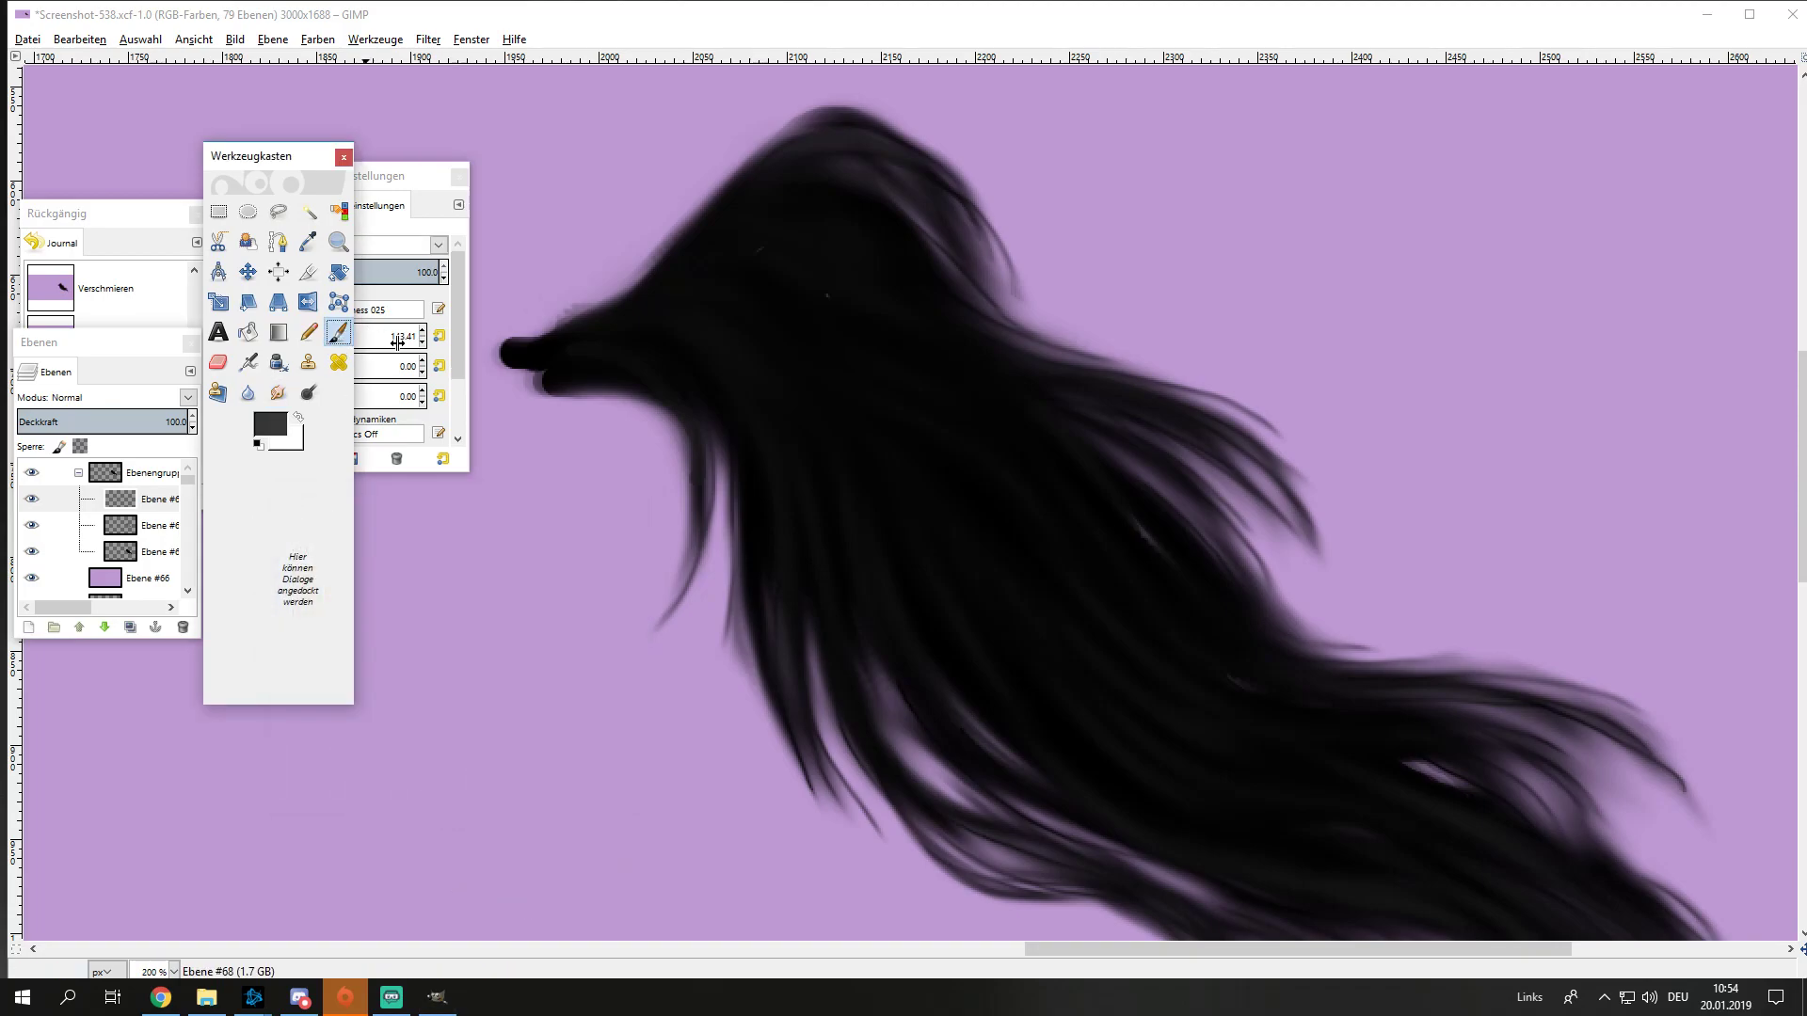
{"action": "left_click", "coordinate": [389, 187]}
{"action": "left_click", "coordinate": [300, 303]}
{"action": "left_click", "coordinate": [310, 339]}
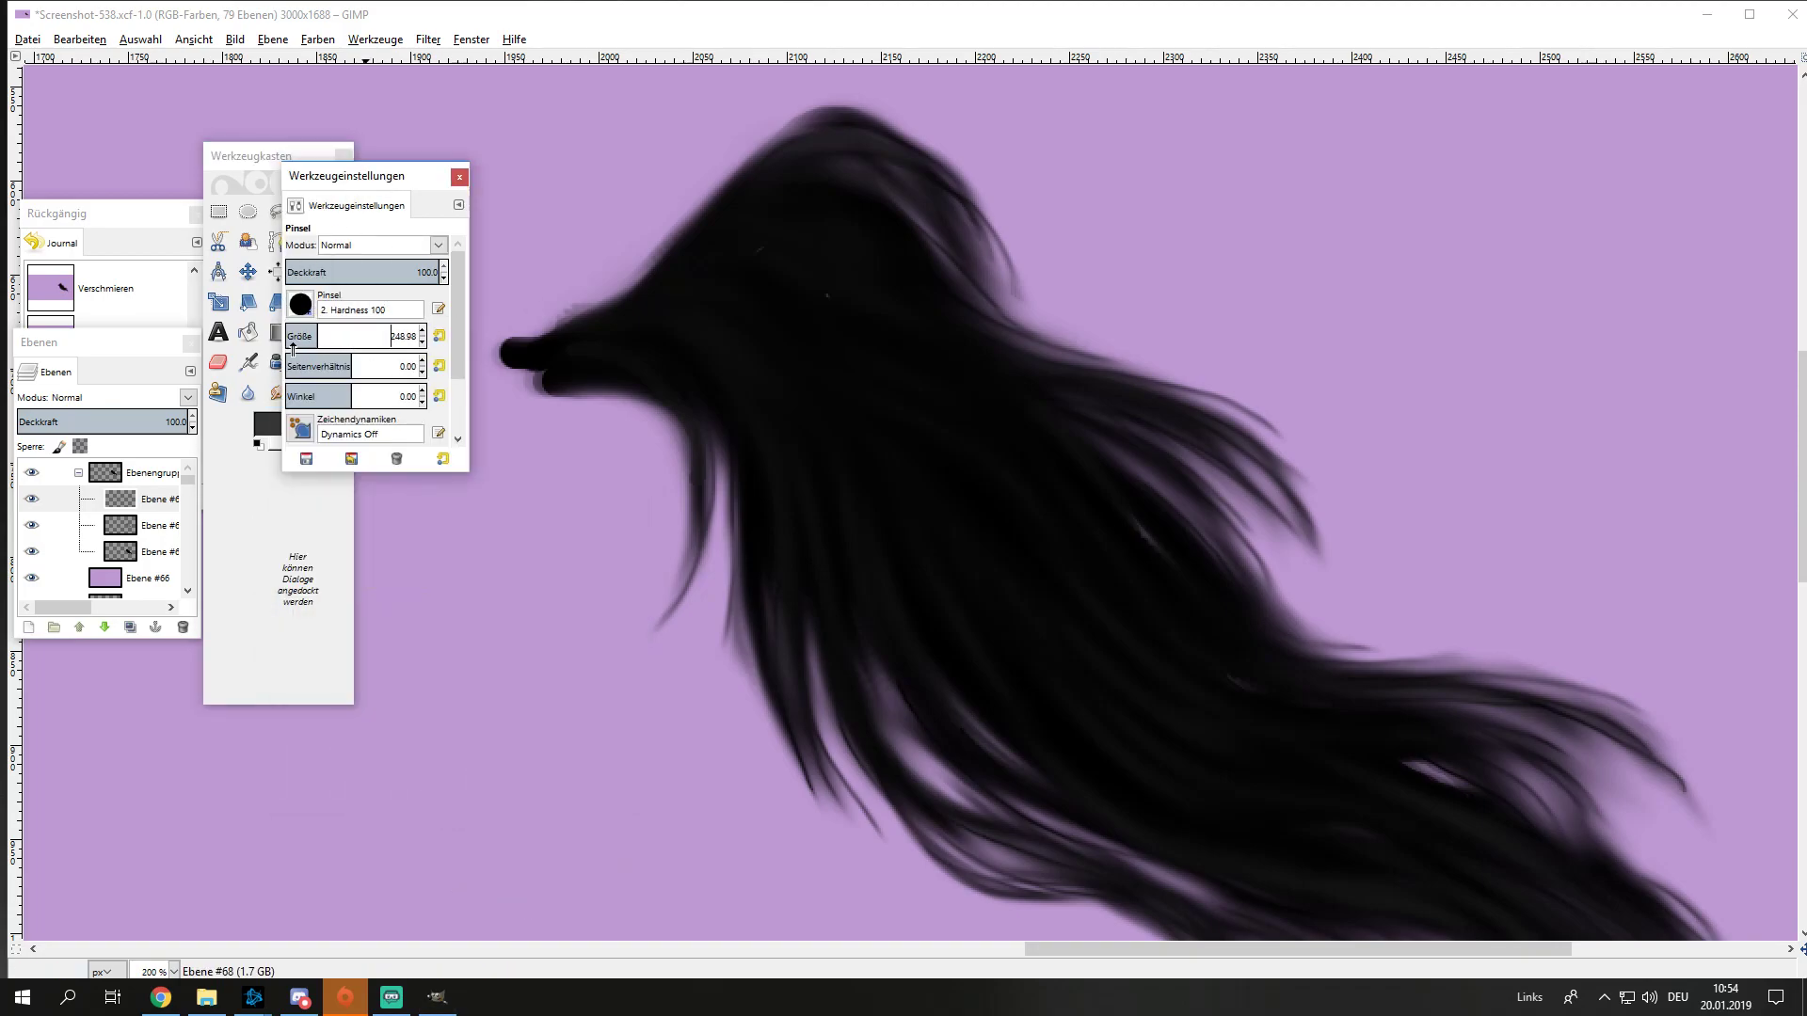
Step: Undo a too-thick first strand and shrink the brush to about 3.8
{"action": "left_click_drag", "start_coordinate": [296, 344], "coordinate": [303, 342]}
{"action": "left_click_drag", "start_coordinate": [568, 340], "coordinate": [719, 358]}
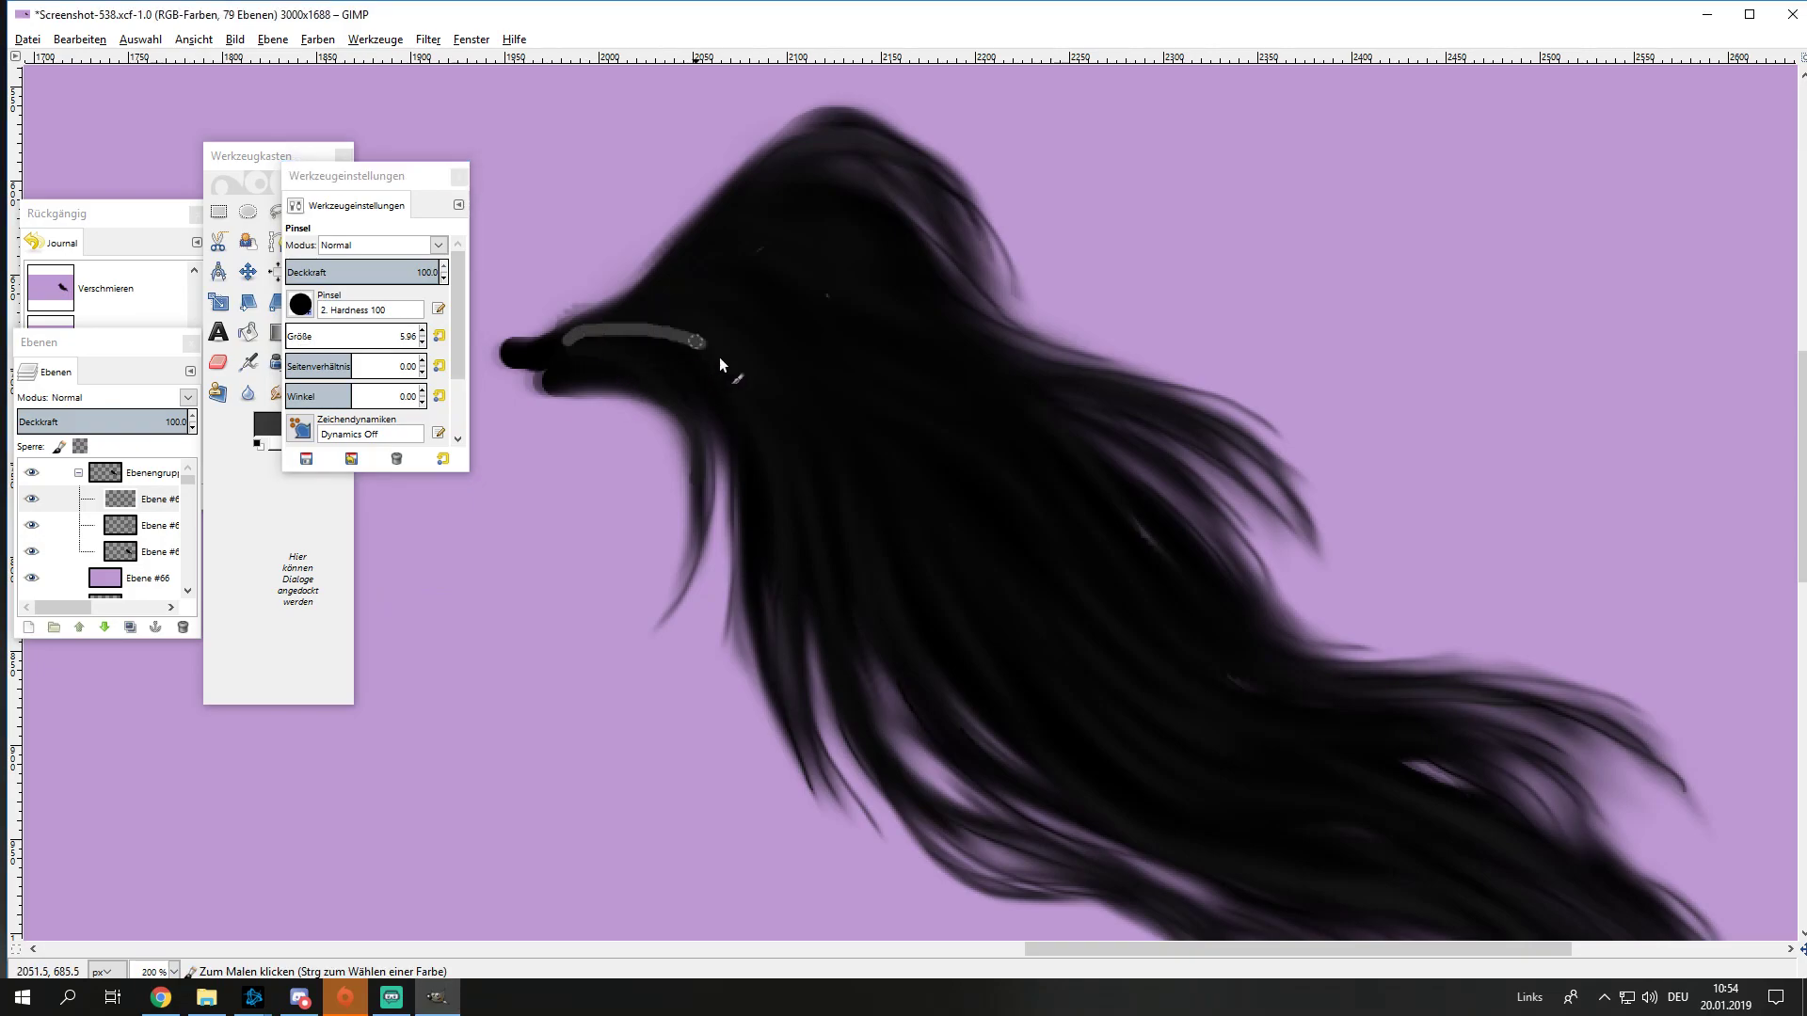
{"action": "left_click", "coordinate": [125, 232]}
{"action": "left_click", "coordinate": [115, 390]}
{"action": "left_click", "coordinate": [381, 344]}
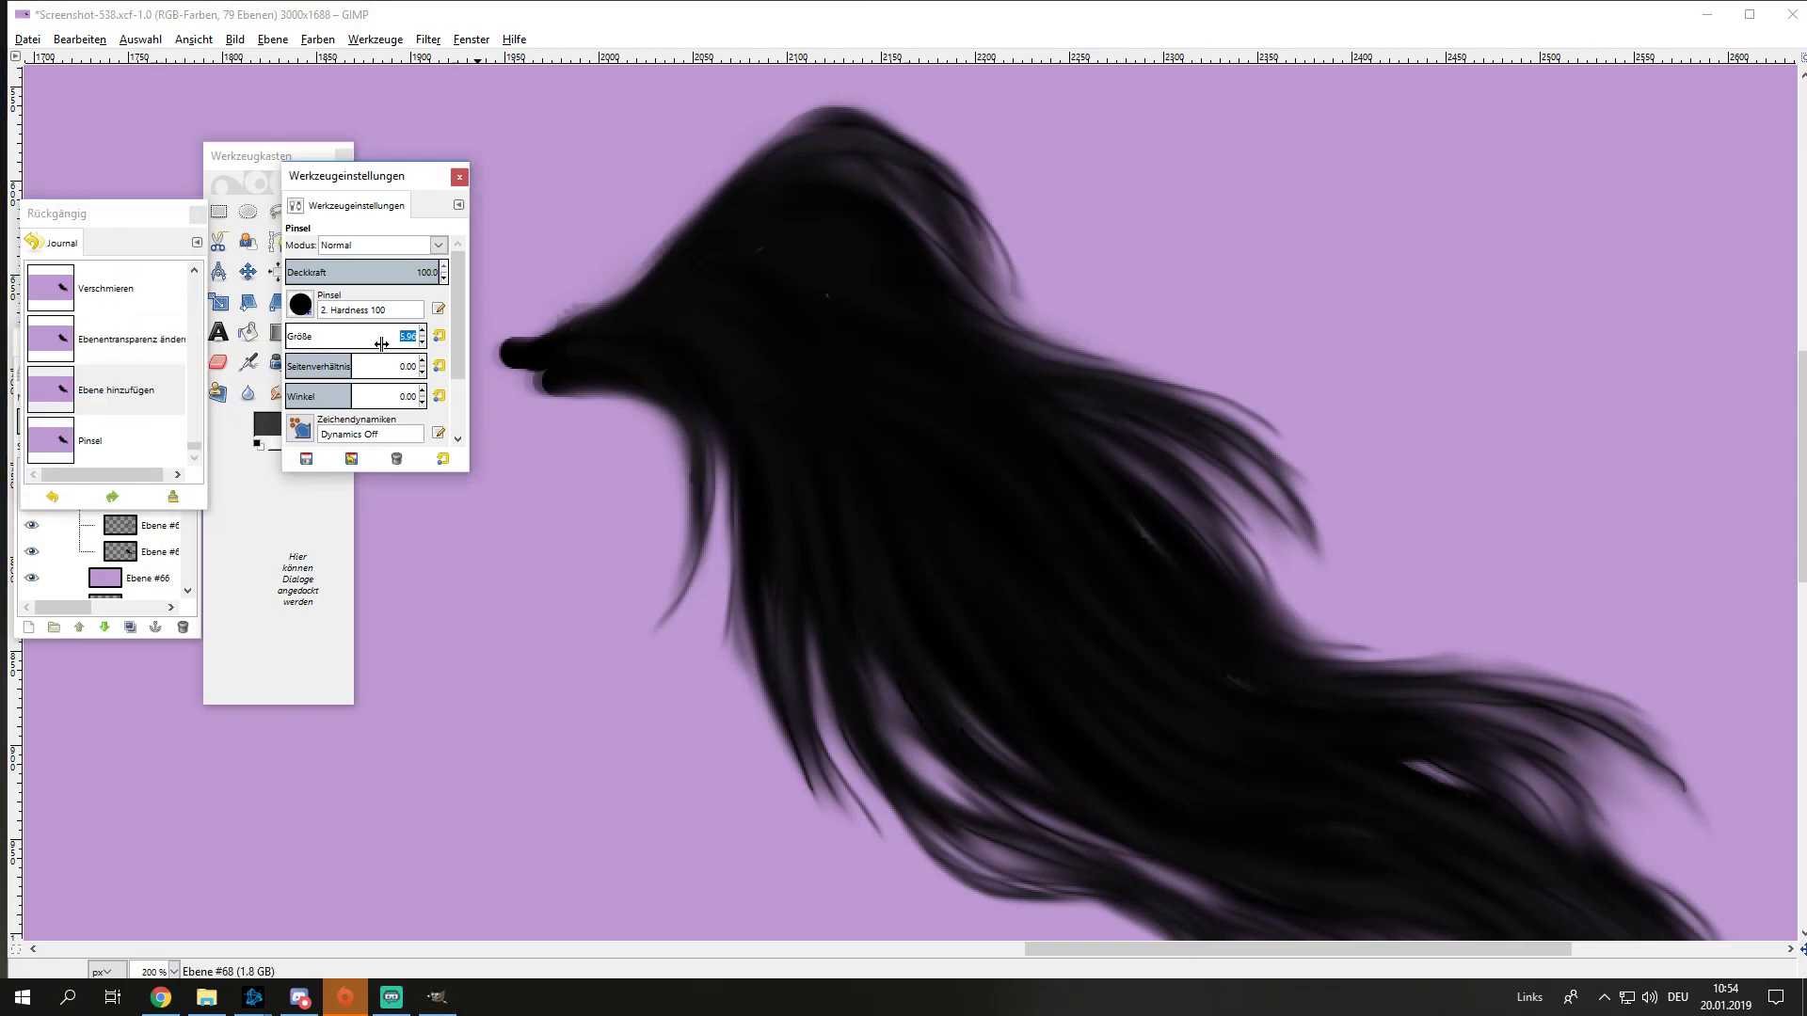
Step: Paint thin grey strands near the tail tip and across the upper tail
{"action": "left_click_drag", "start_coordinate": [588, 334], "coordinate": [701, 381]}
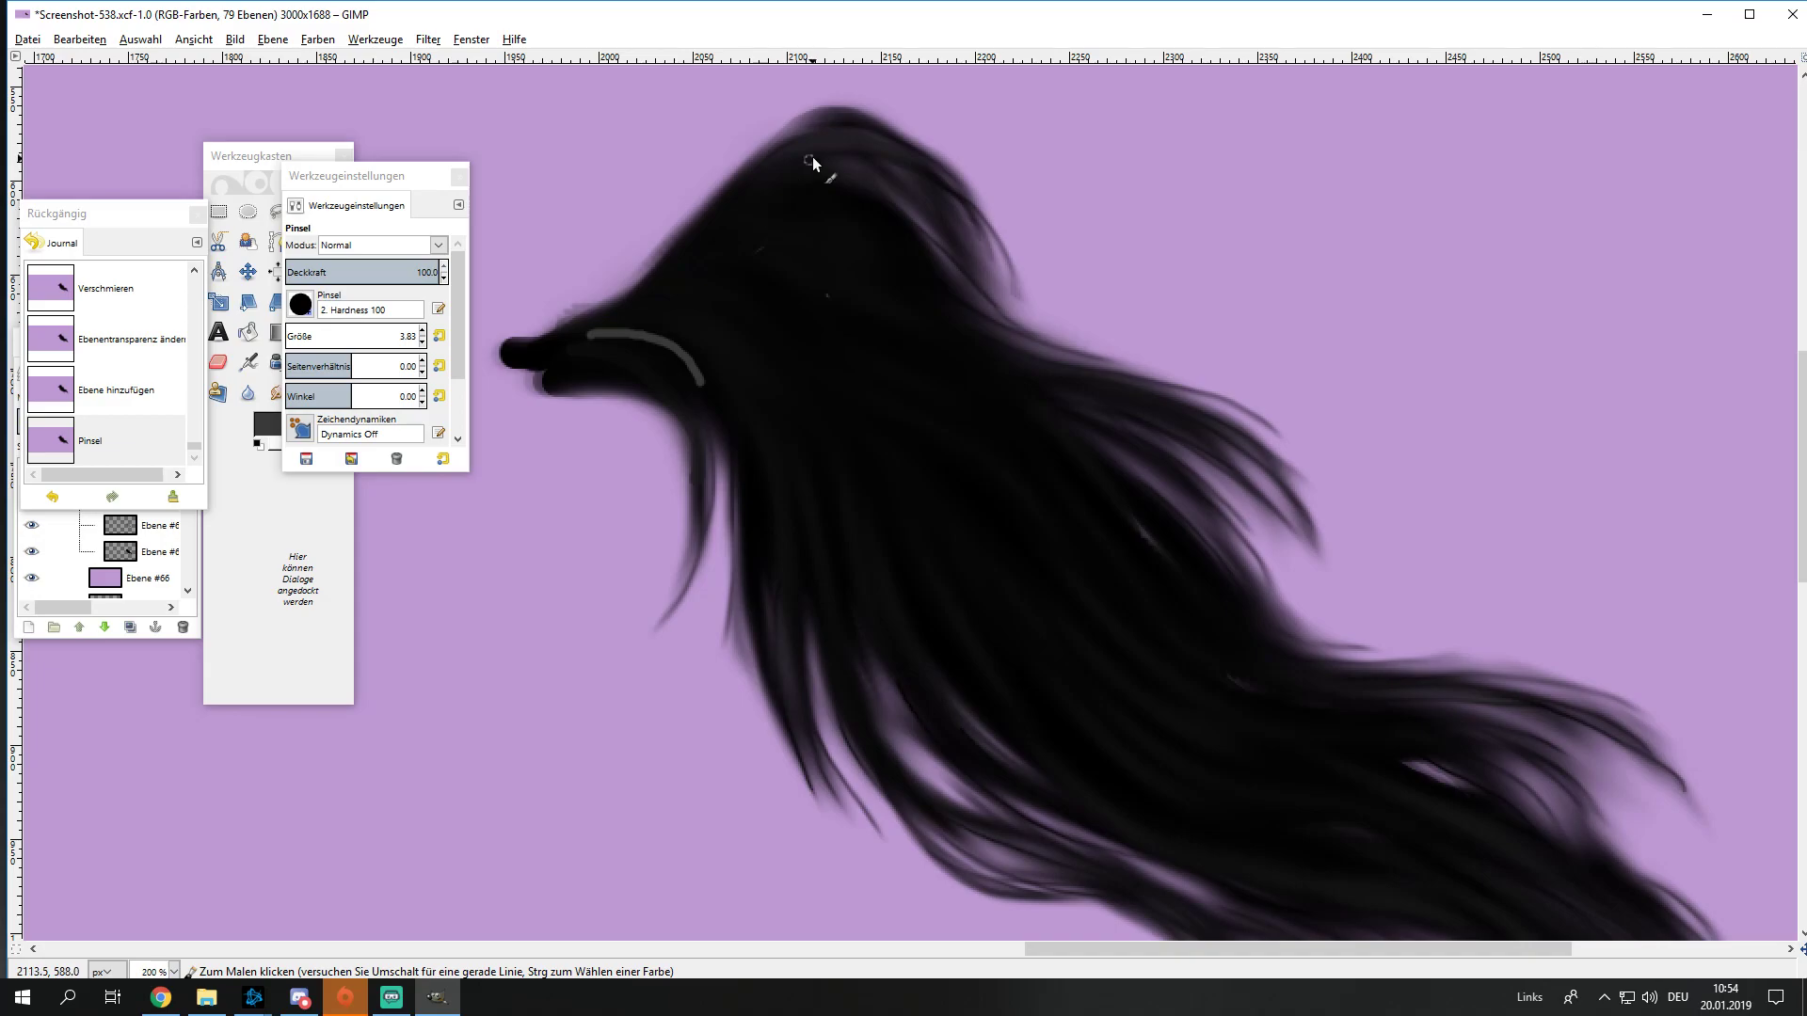
{"action": "left_click_drag", "start_coordinate": [761, 181], "coordinate": [918, 175]}
{"action": "mouse_move", "coordinate": [729, 212]}
{"action": "left_mouse_down"}
{"action": "mouse_move", "coordinate": [906, 256]}
{"action": "mouse_move", "coordinate": [1068, 379]}
{"action": "left_mouse_up"}
{"action": "left_click_drag", "start_coordinate": [882, 292], "coordinate": [1096, 363]}
{"action": "mouse_move", "coordinate": [662, 270]}
{"action": "left_mouse_down"}
{"action": "mouse_move", "coordinate": [821, 350]}
{"action": "mouse_move", "coordinate": [800, 375]}
{"action": "left_mouse_up"}
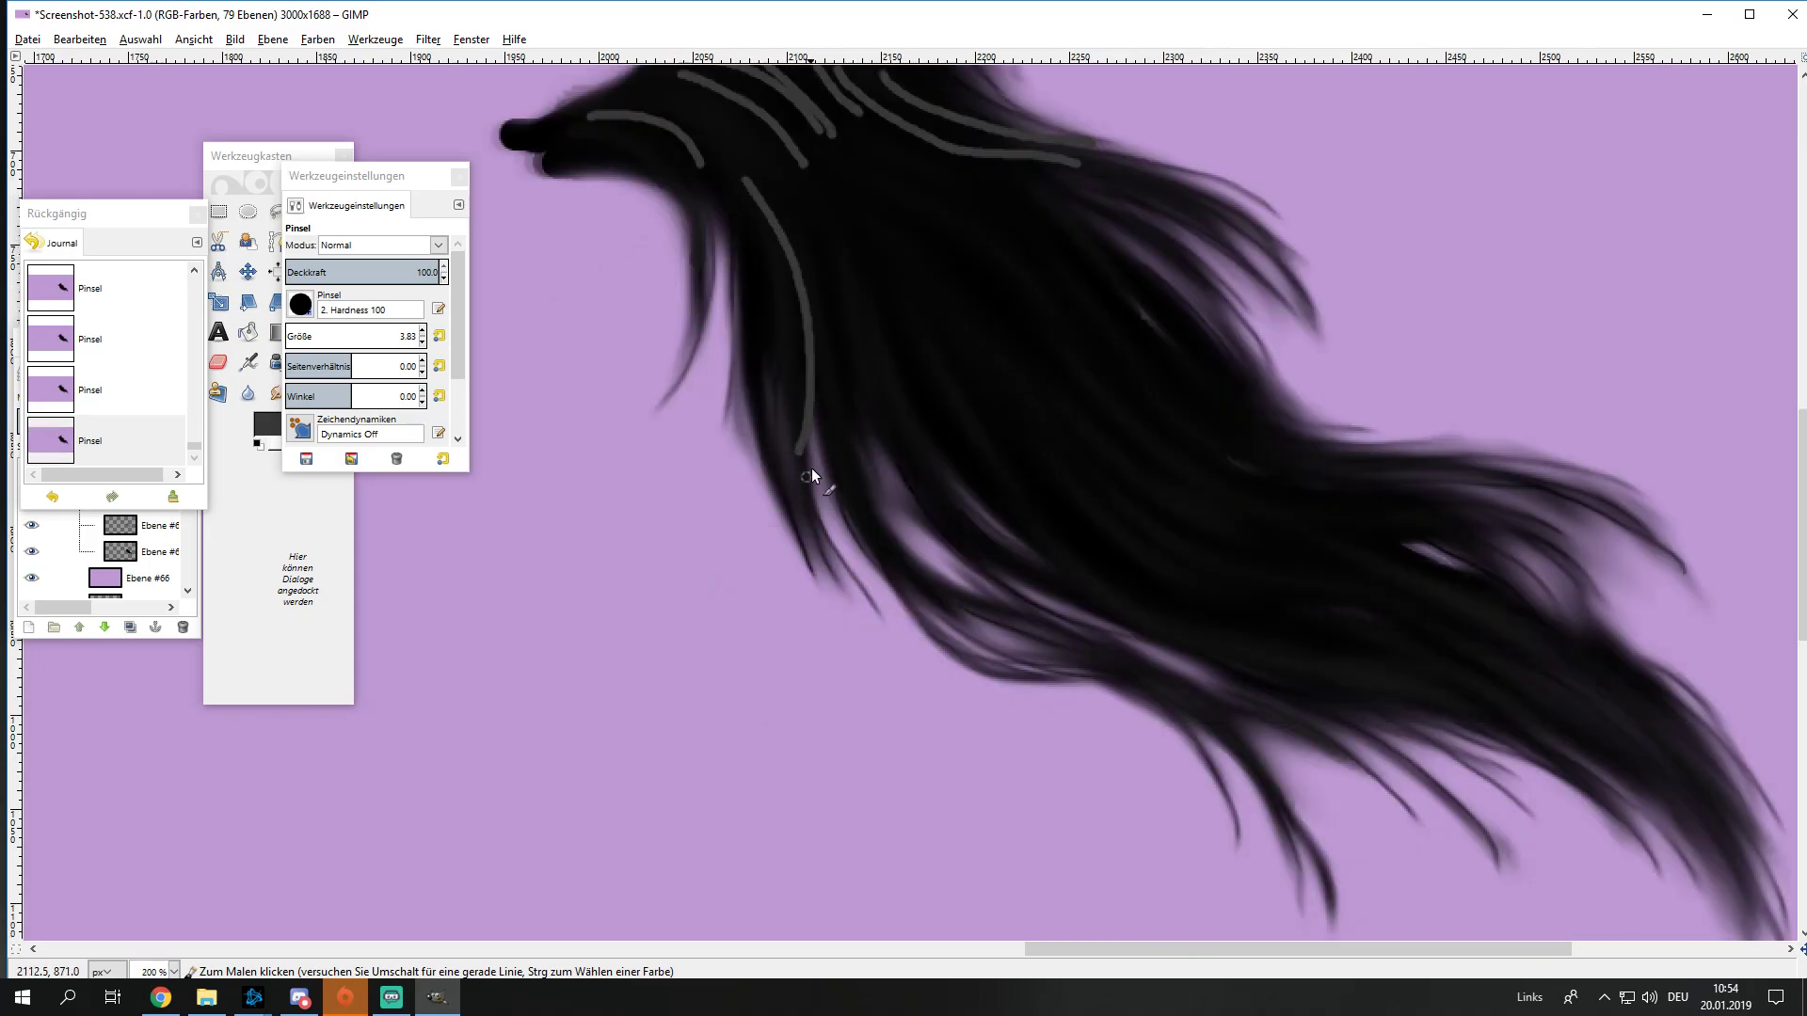
Step: Paint long grey strands down the tail's left side
{"action": "left_click_drag", "start_coordinate": [743, 397], "coordinate": [810, 649]}
{"action": "left_click_drag", "start_coordinate": [778, 496], "coordinate": [798, 673]}
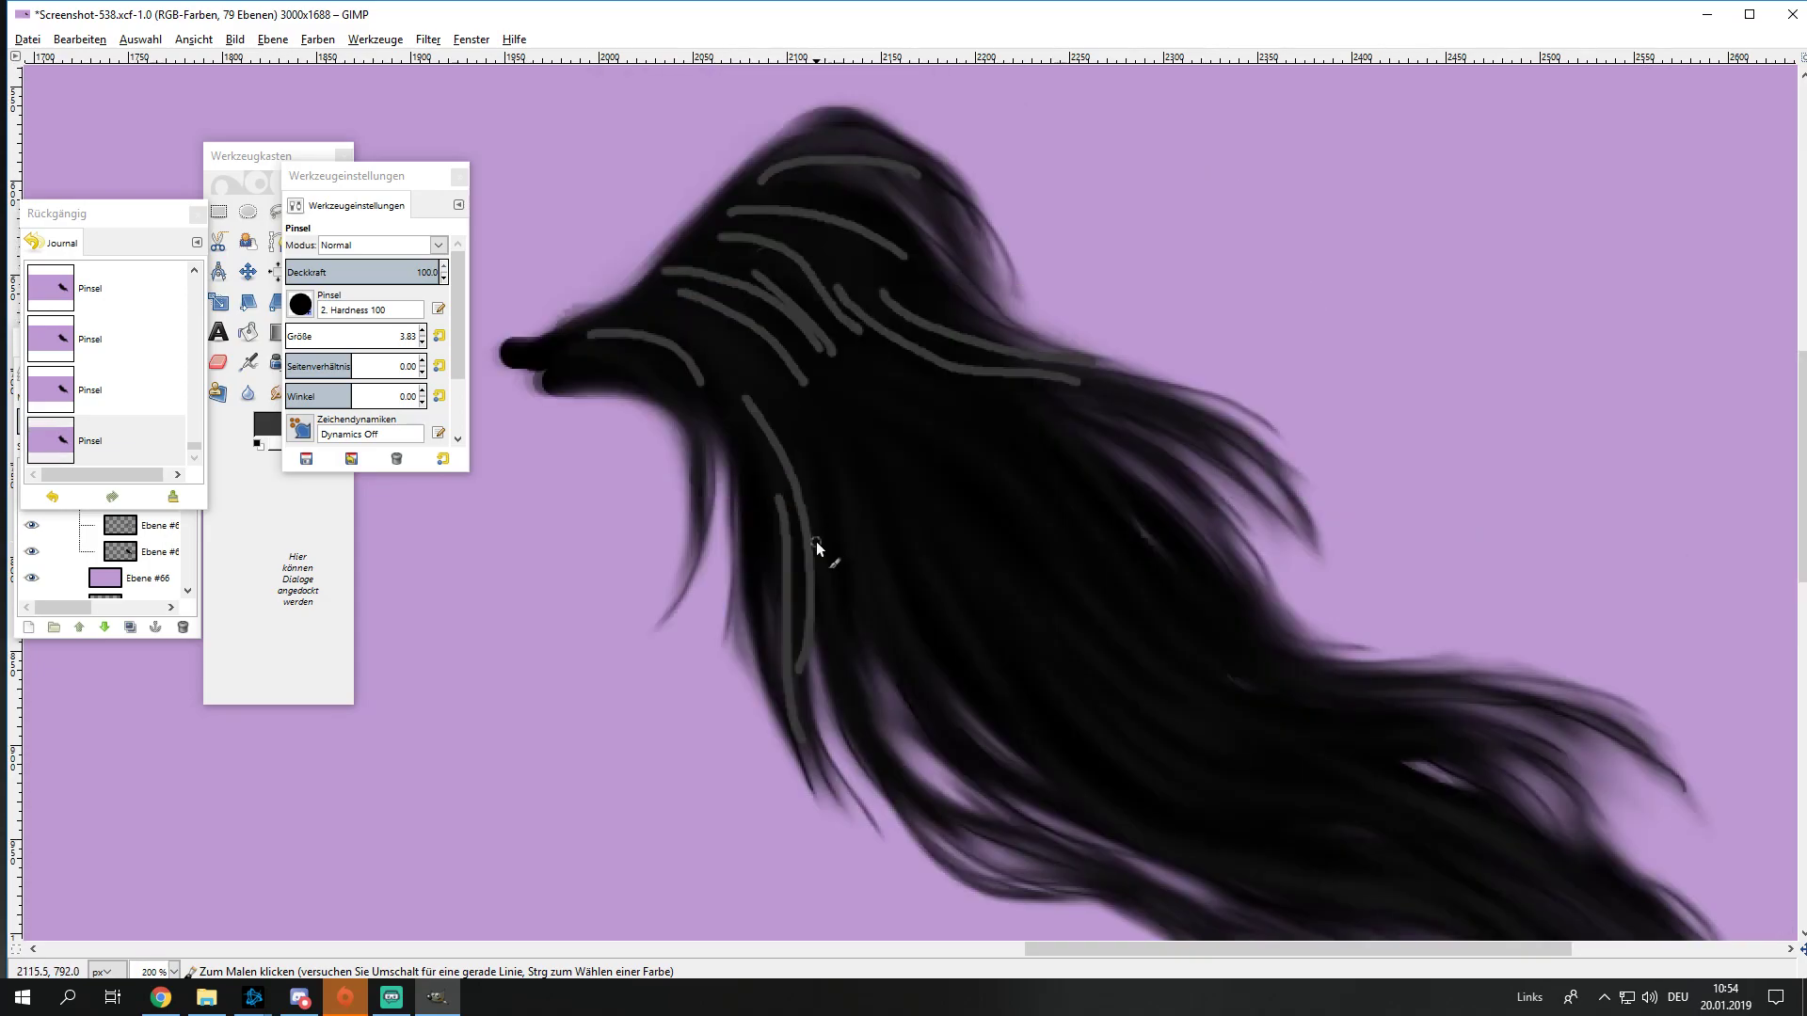
{"action": "left_click_drag", "start_coordinate": [839, 433], "coordinate": [943, 719]}
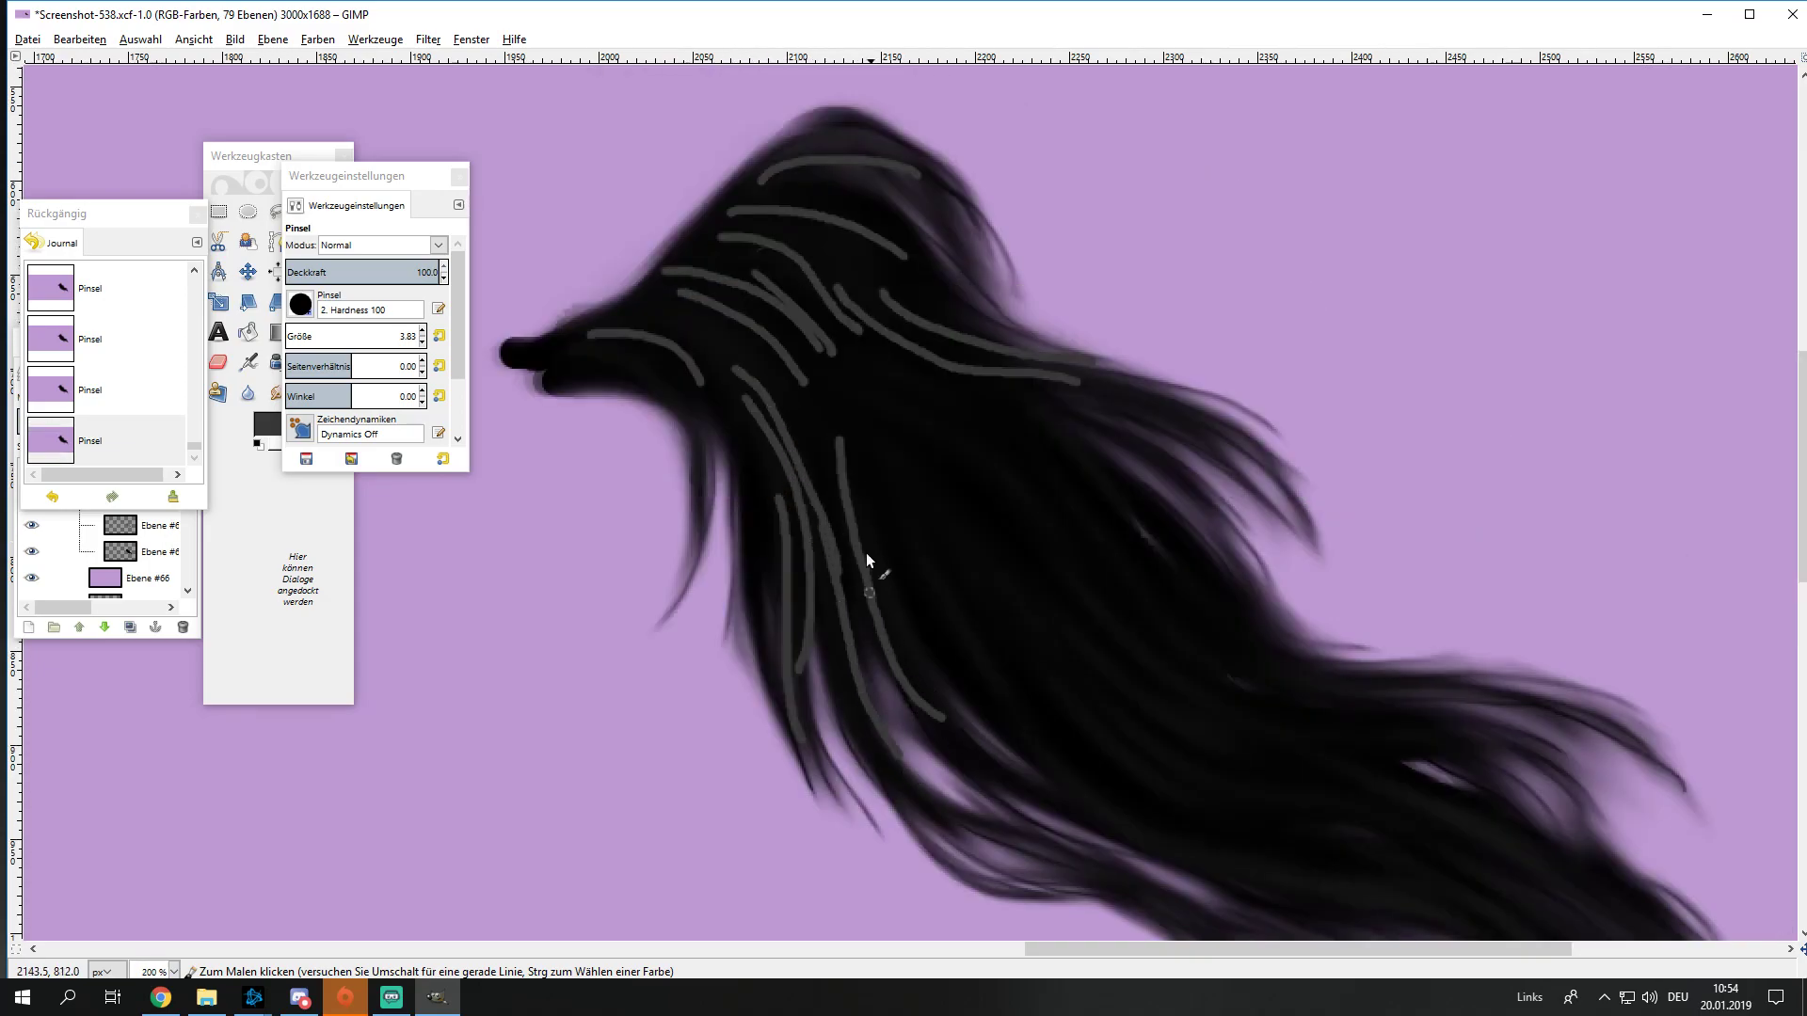
{"action": "left_click_drag", "start_coordinate": [1035, 422], "coordinate": [1176, 553]}
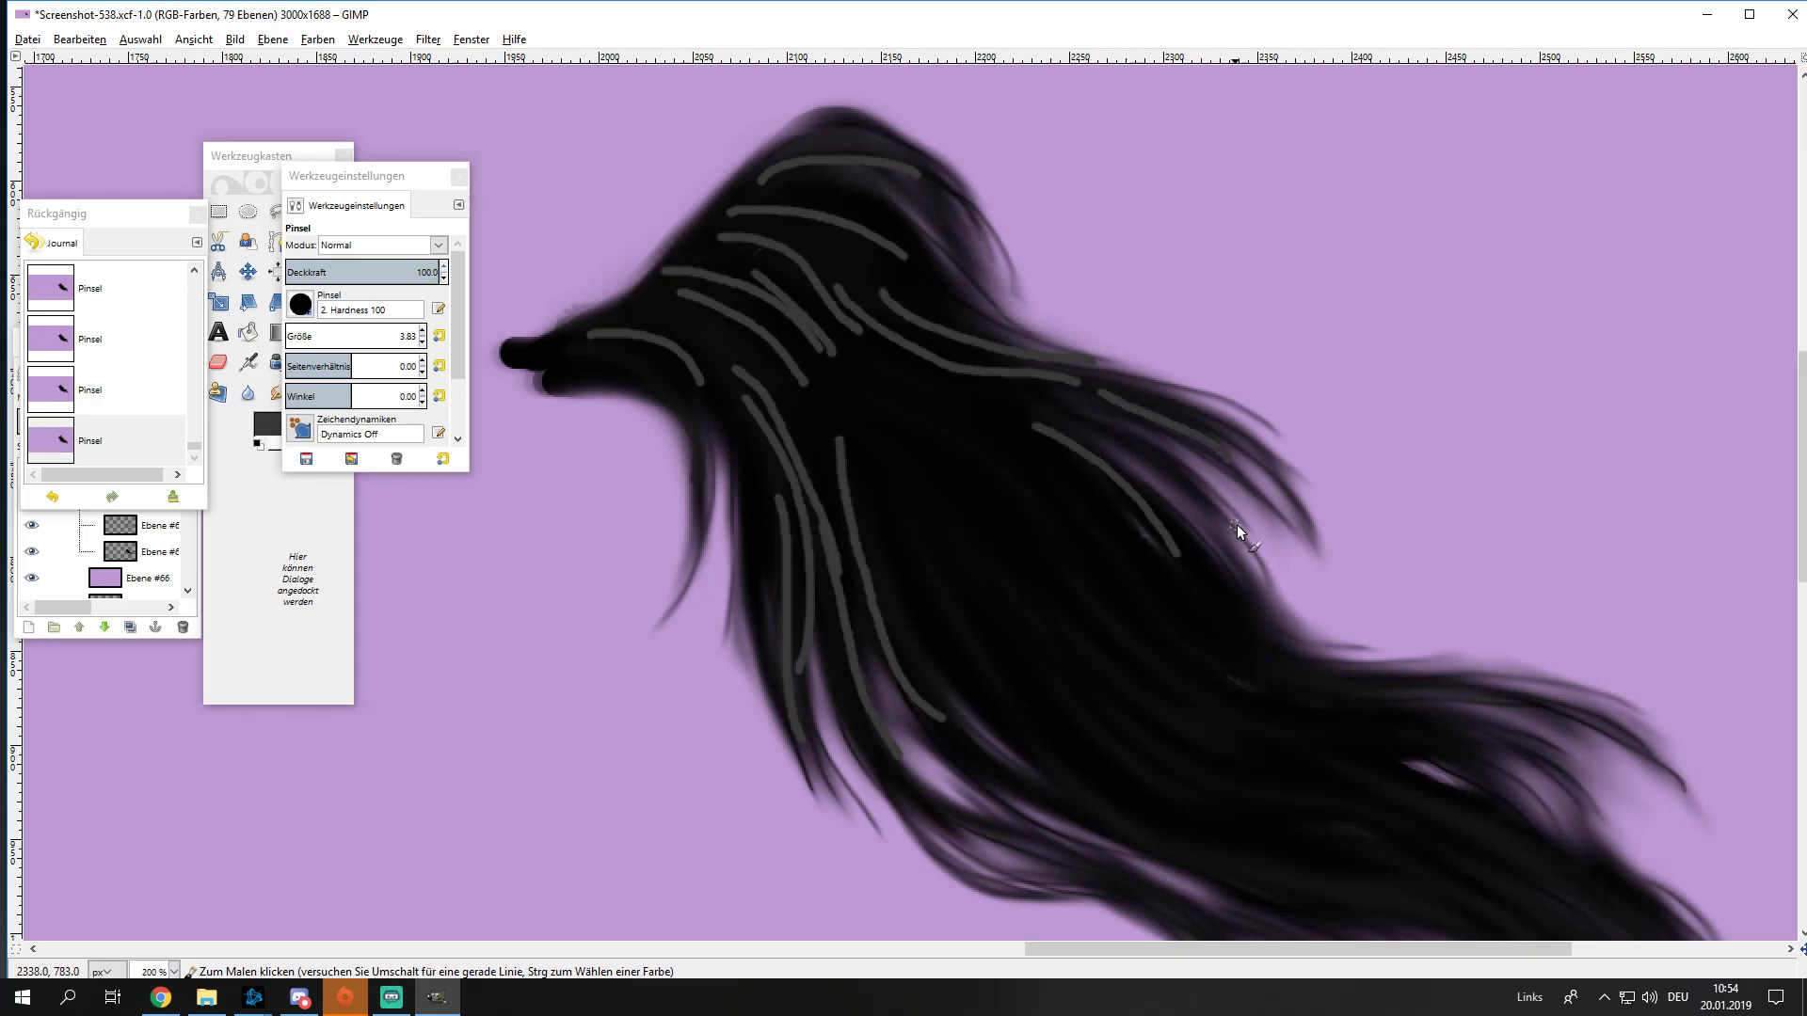
{"action": "scroll", "coordinate": [1130, 423], "scroll_direction": "down", "scroll_amount": 3}
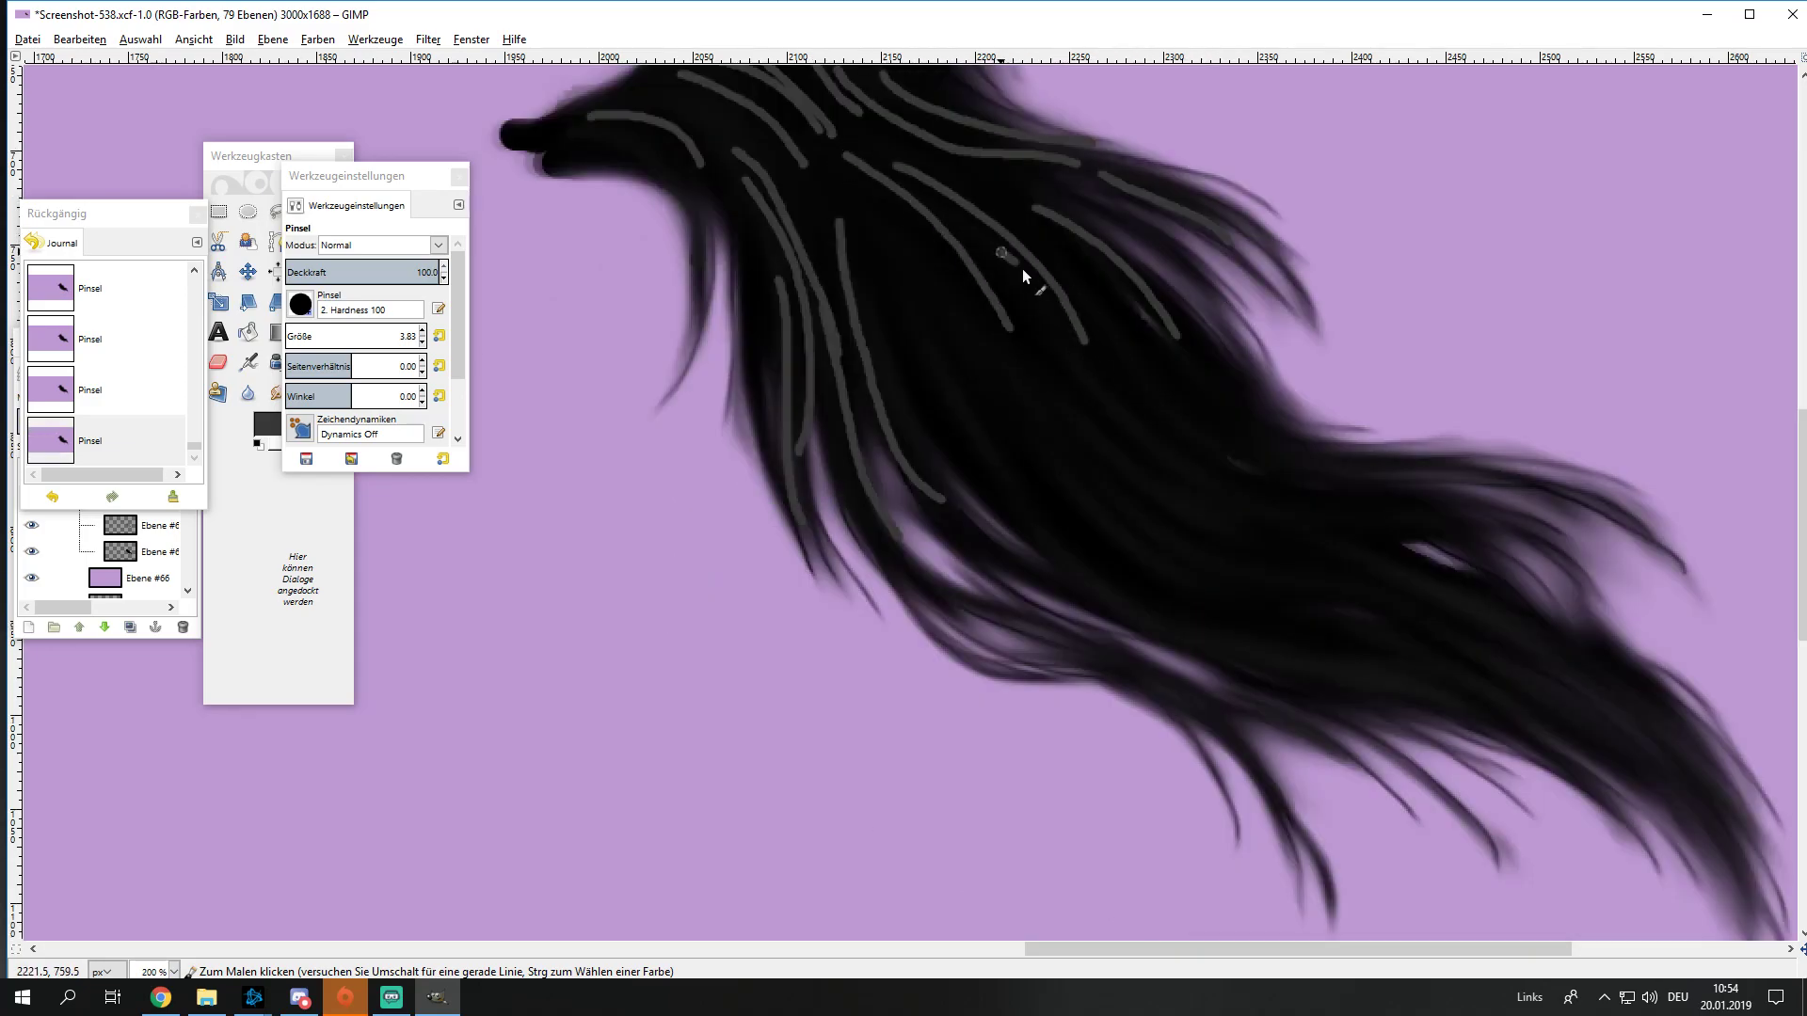
Step: Fill the tail's middle and lower edge with curving grey strands toward its end
{"action": "mouse_move", "coordinate": [1002, 252]}
{"action": "left_mouse_down"}
{"action": "mouse_move", "coordinate": [1167, 484]}
{"action": "mouse_move", "coordinate": [1421, 509]}
{"action": "left_mouse_up"}
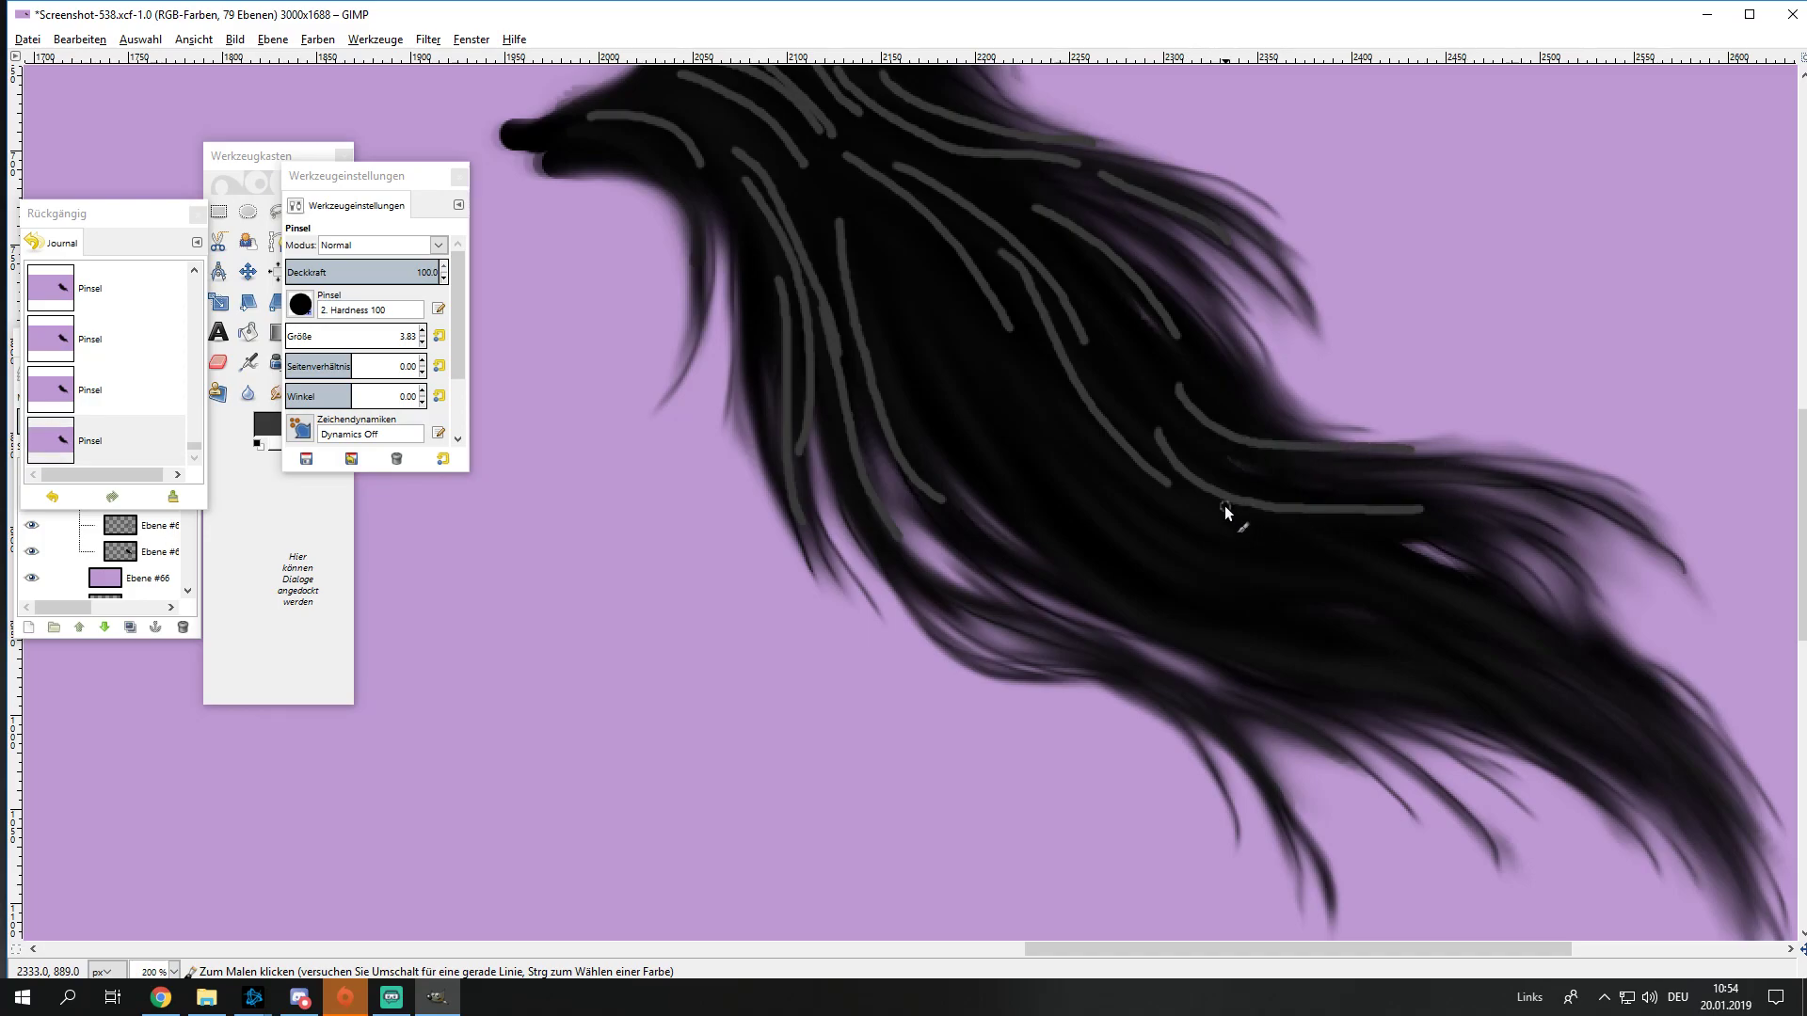
{"action": "left_click_drag", "start_coordinate": [1099, 293], "coordinate": [1214, 484]}
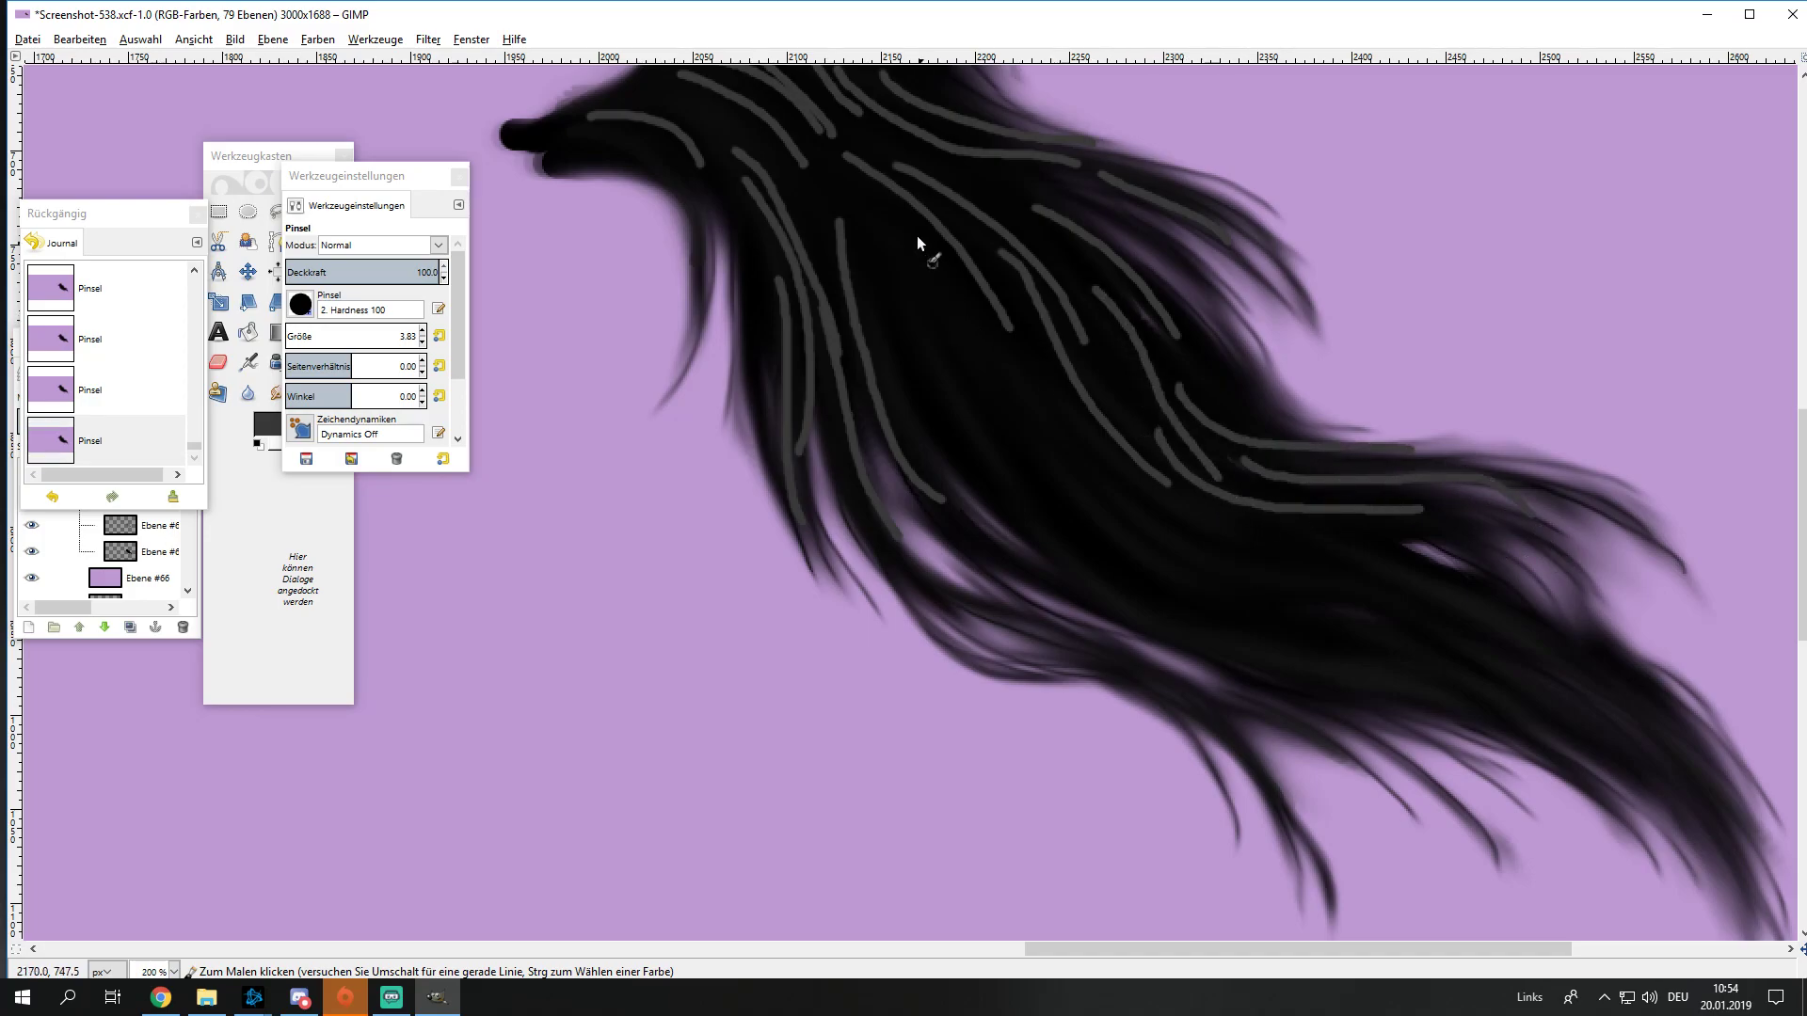
{"action": "mouse_move", "coordinate": [904, 307]}
{"action": "left_mouse_down"}
{"action": "mouse_move", "coordinate": [946, 371]}
{"action": "mouse_move", "coordinate": [1035, 431]}
{"action": "left_mouse_up"}
{"action": "mouse_move", "coordinate": [955, 341]}
{"action": "left_mouse_down"}
{"action": "mouse_move", "coordinate": [1063, 566]}
{"action": "mouse_move", "coordinate": [1121, 630]}
{"action": "left_mouse_up"}
{"action": "left_click_drag", "start_coordinate": [977, 629], "coordinate": [1152, 670]}
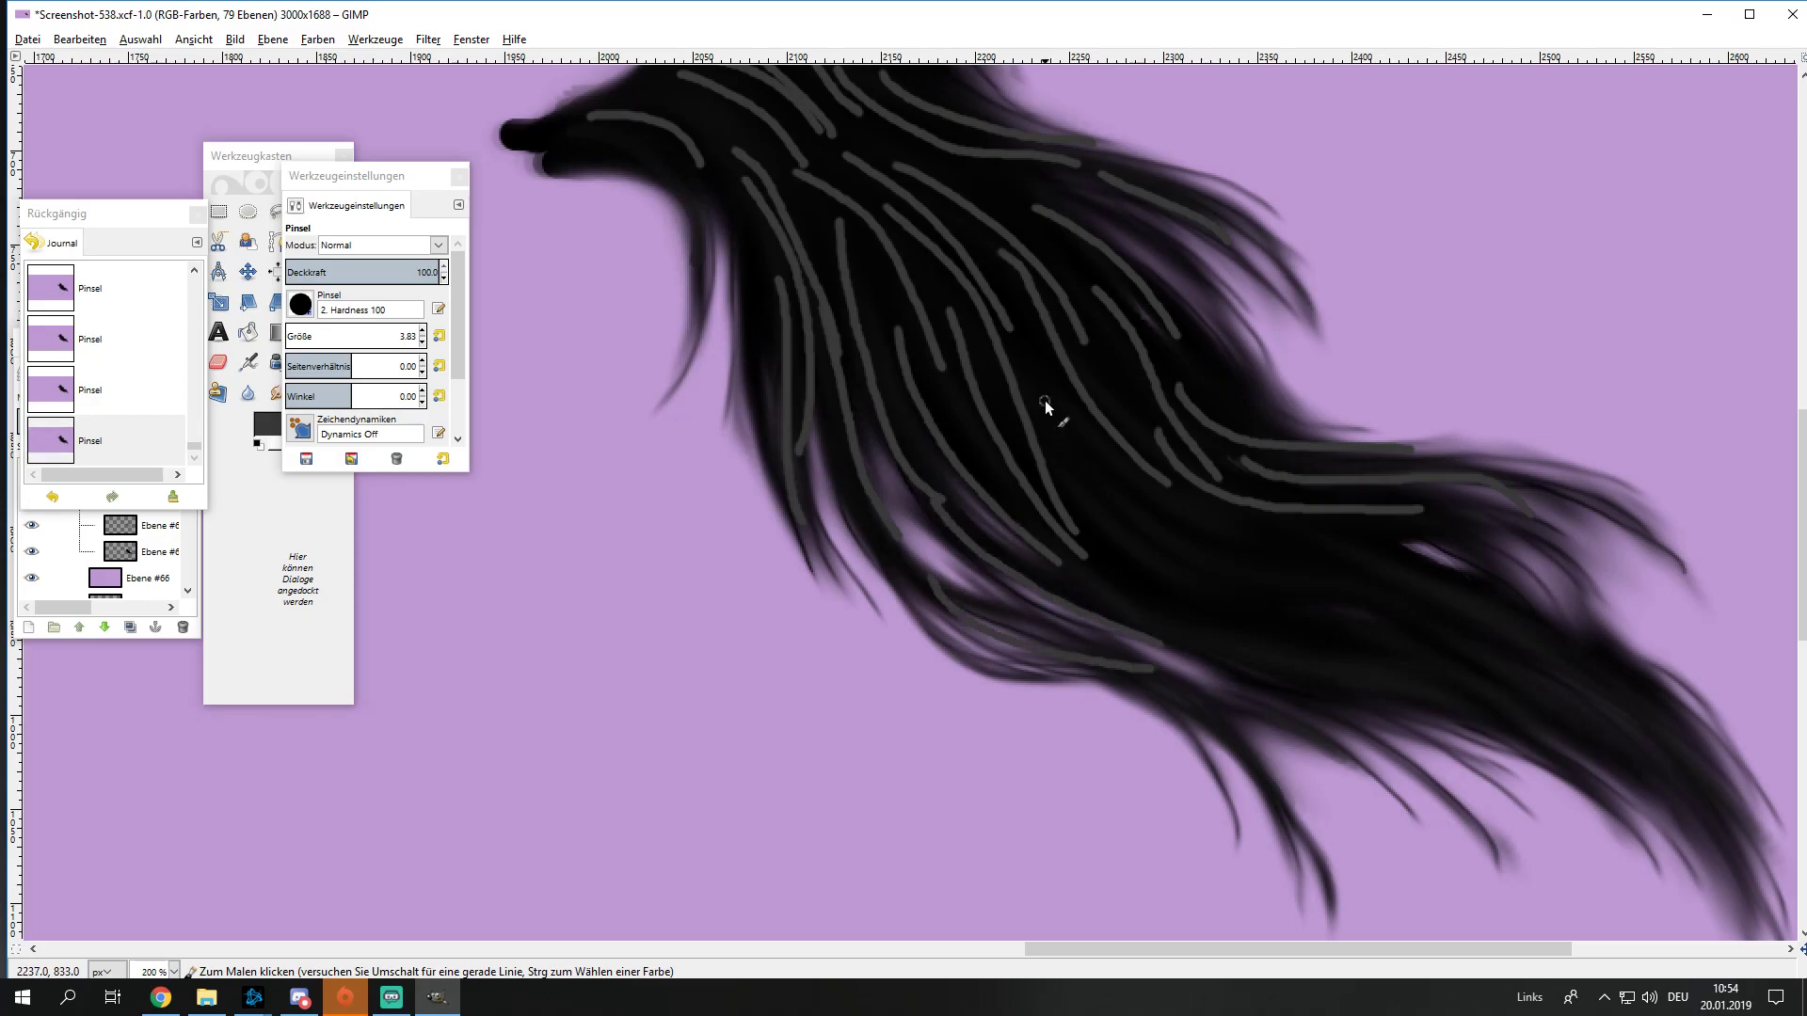
{"action": "mouse_move", "coordinate": [1044, 399]}
{"action": "left_mouse_down"}
{"action": "mouse_move", "coordinate": [1180, 611]}
{"action": "mouse_move", "coordinate": [1504, 729]}
{"action": "left_mouse_up"}
{"action": "left_click_drag", "start_coordinate": [1163, 528], "coordinate": [1440, 642]}
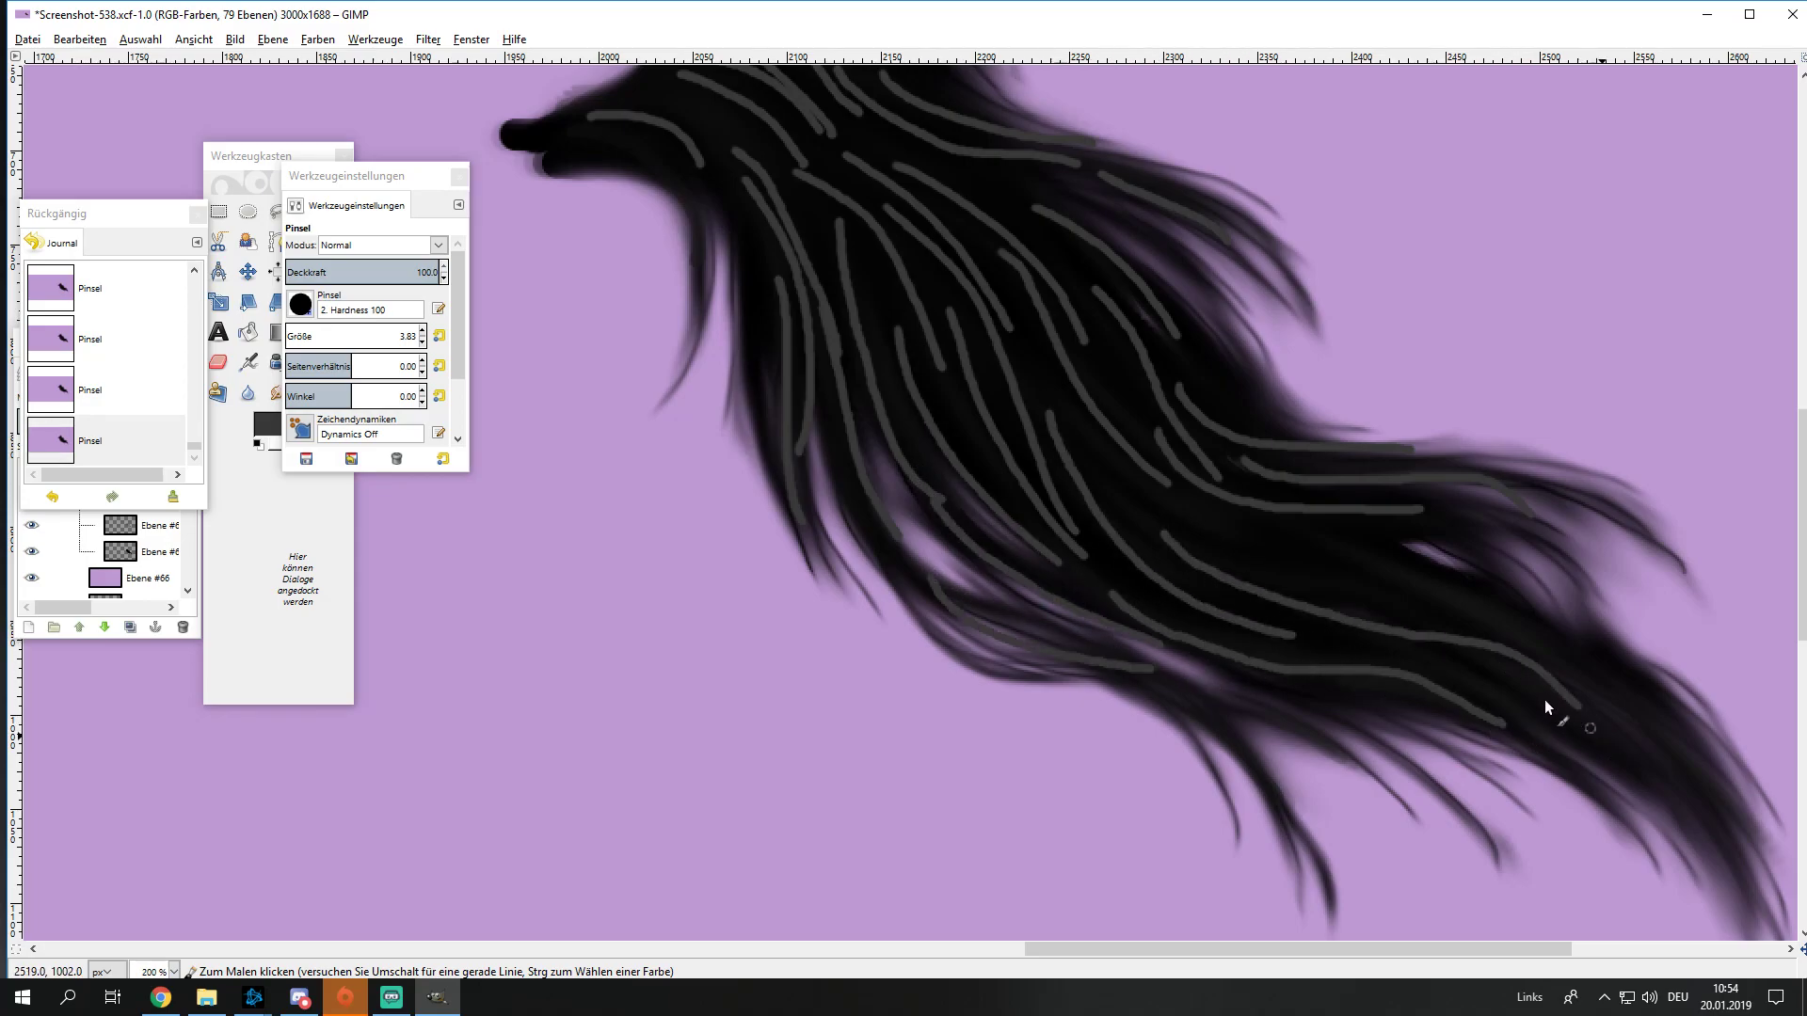
{"action": "left_click_drag", "start_coordinate": [1356, 568], "coordinate": [1550, 708]}
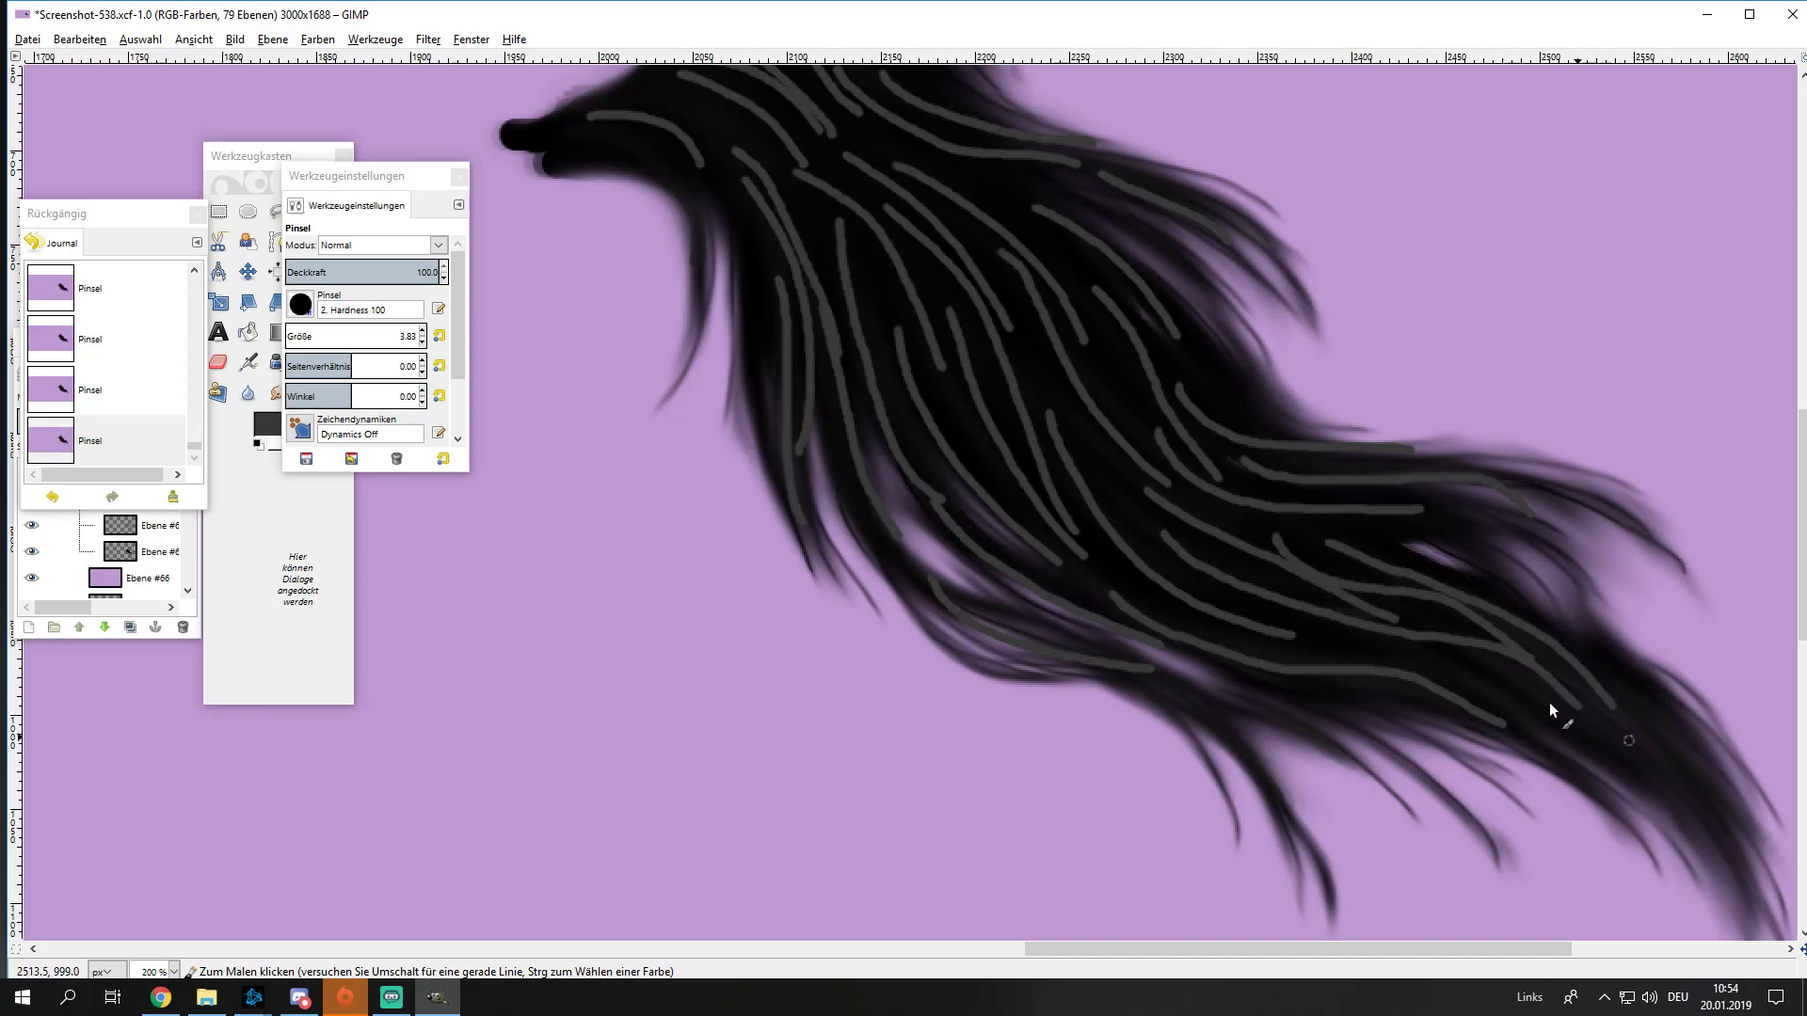
Step: Check coverage in the full view, then add grey strands near the tail's base
{"action": "key", "text": "1"}
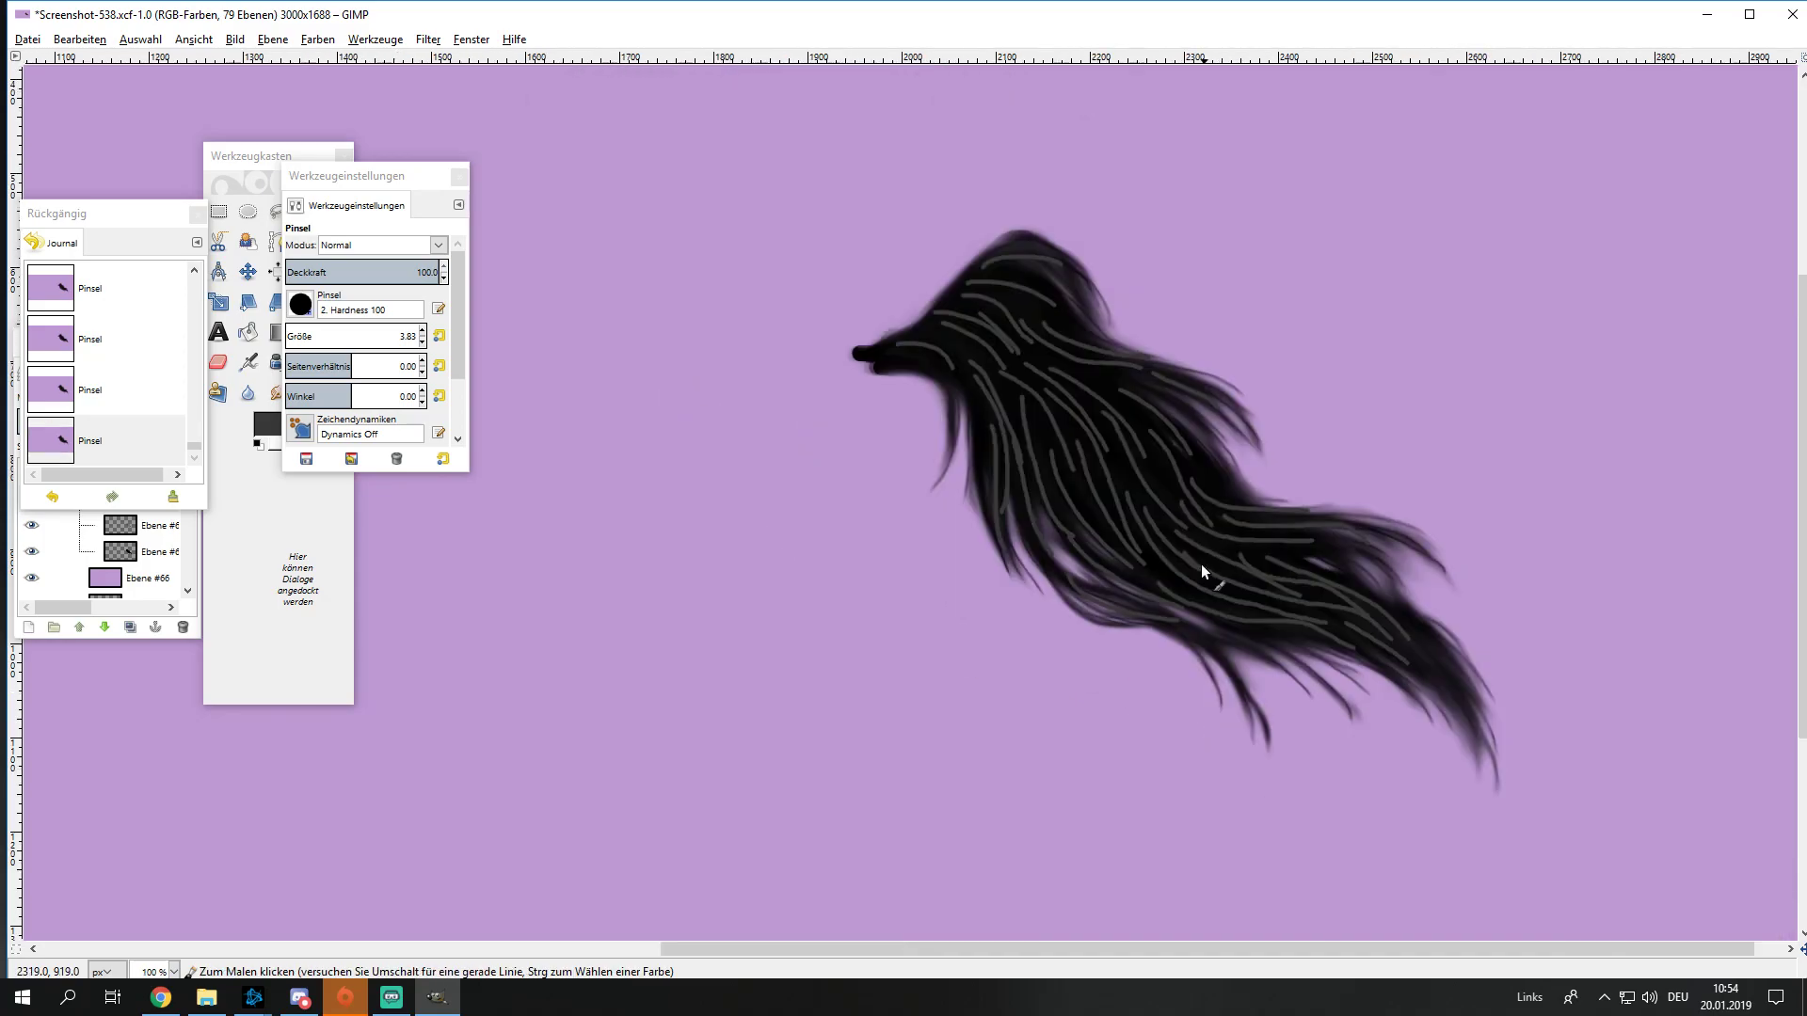
{"action": "key", "text": "2"}
{"action": "scroll", "coordinate": [956, 442], "scroll_direction": "up", "scroll_amount": 3}
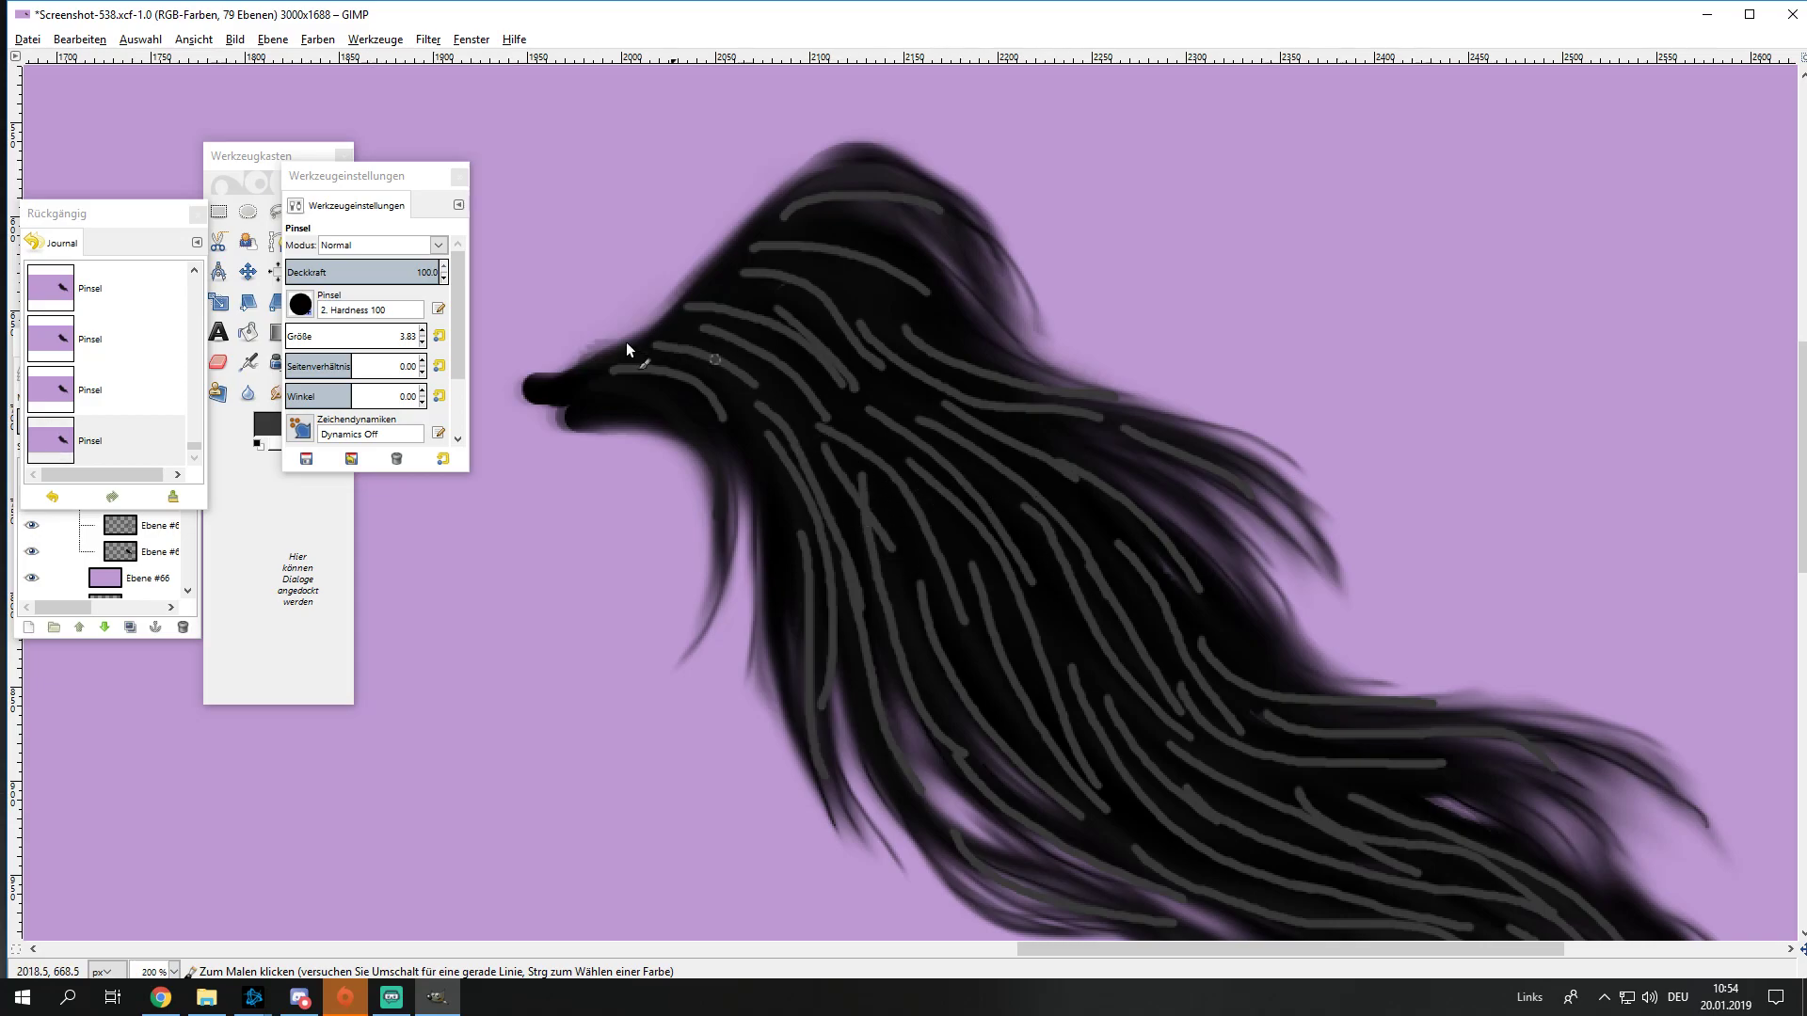
{"action": "left_click_drag", "start_coordinate": [568, 395], "coordinate": [670, 377]}
{"action": "left_click_drag", "start_coordinate": [744, 443], "coordinate": [793, 522]}
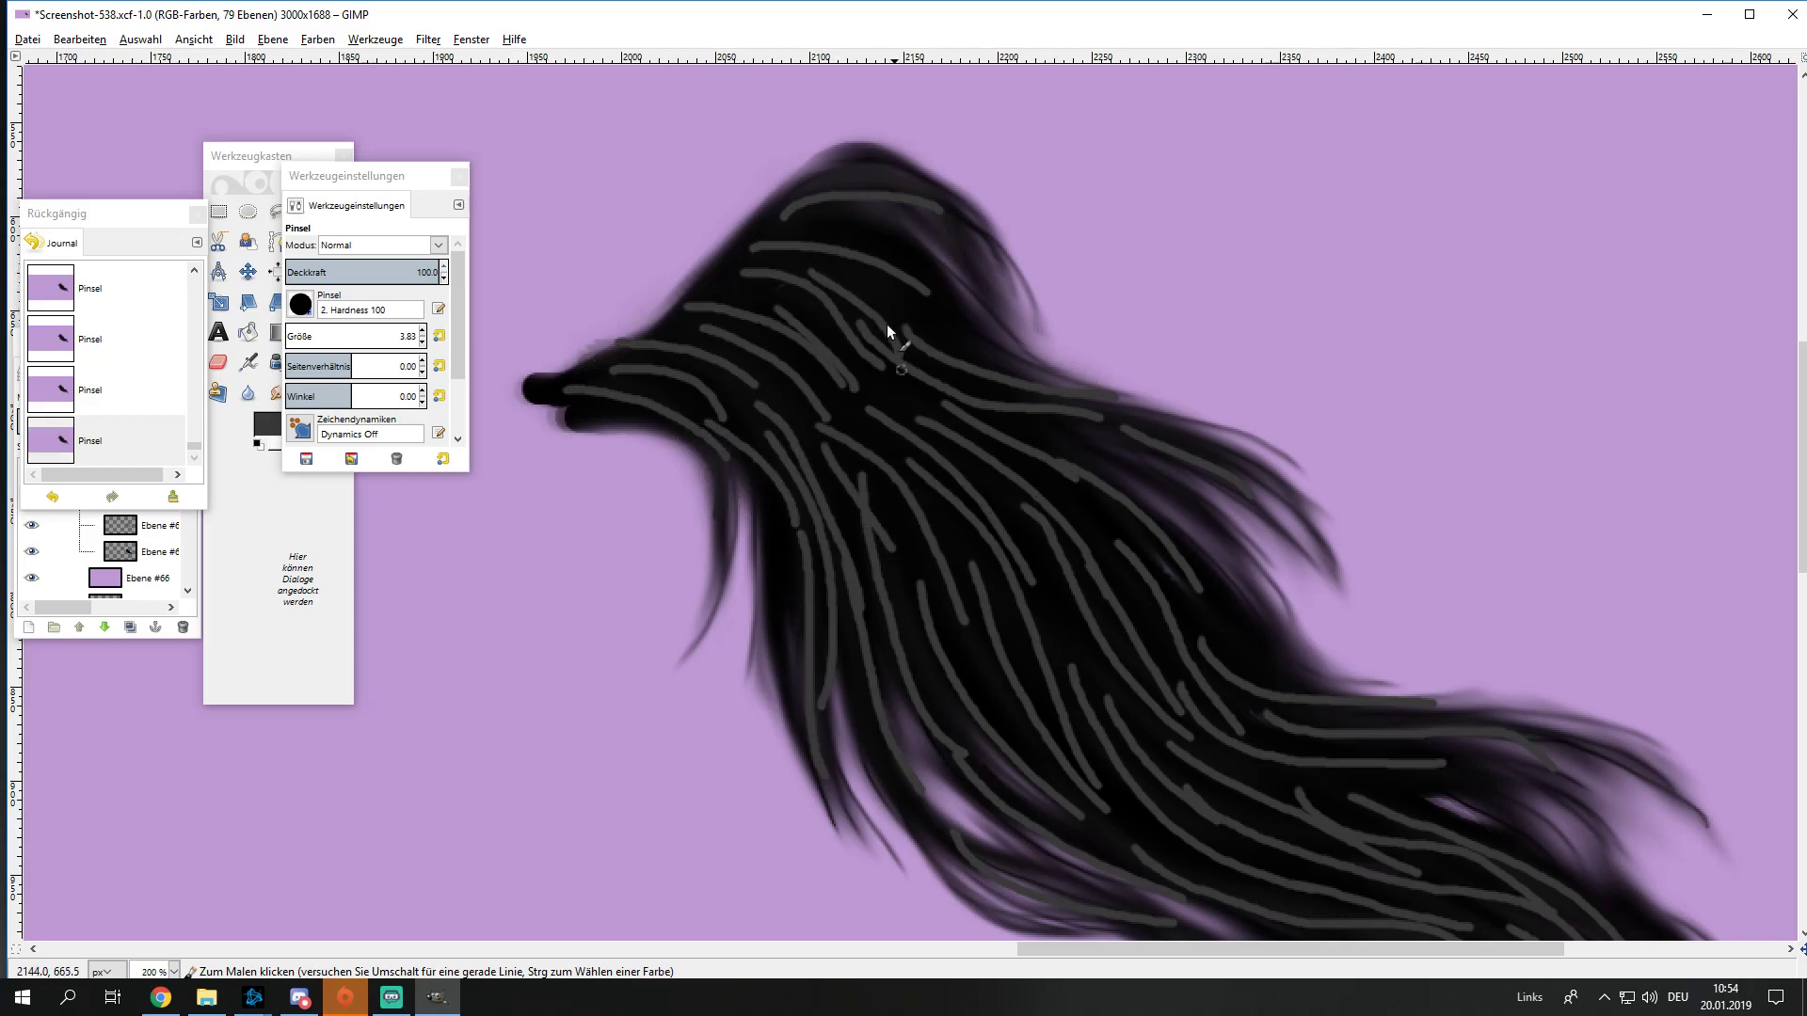
{"action": "scroll", "coordinate": [951, 426], "scroll_direction": "down", "scroll_amount": 2}
Step: Select the Smudge tool with the soft 2. Hardness 025 brush
{"action": "scroll", "coordinate": [964, 438], "scroll_direction": "up", "scroll_amount": 1}
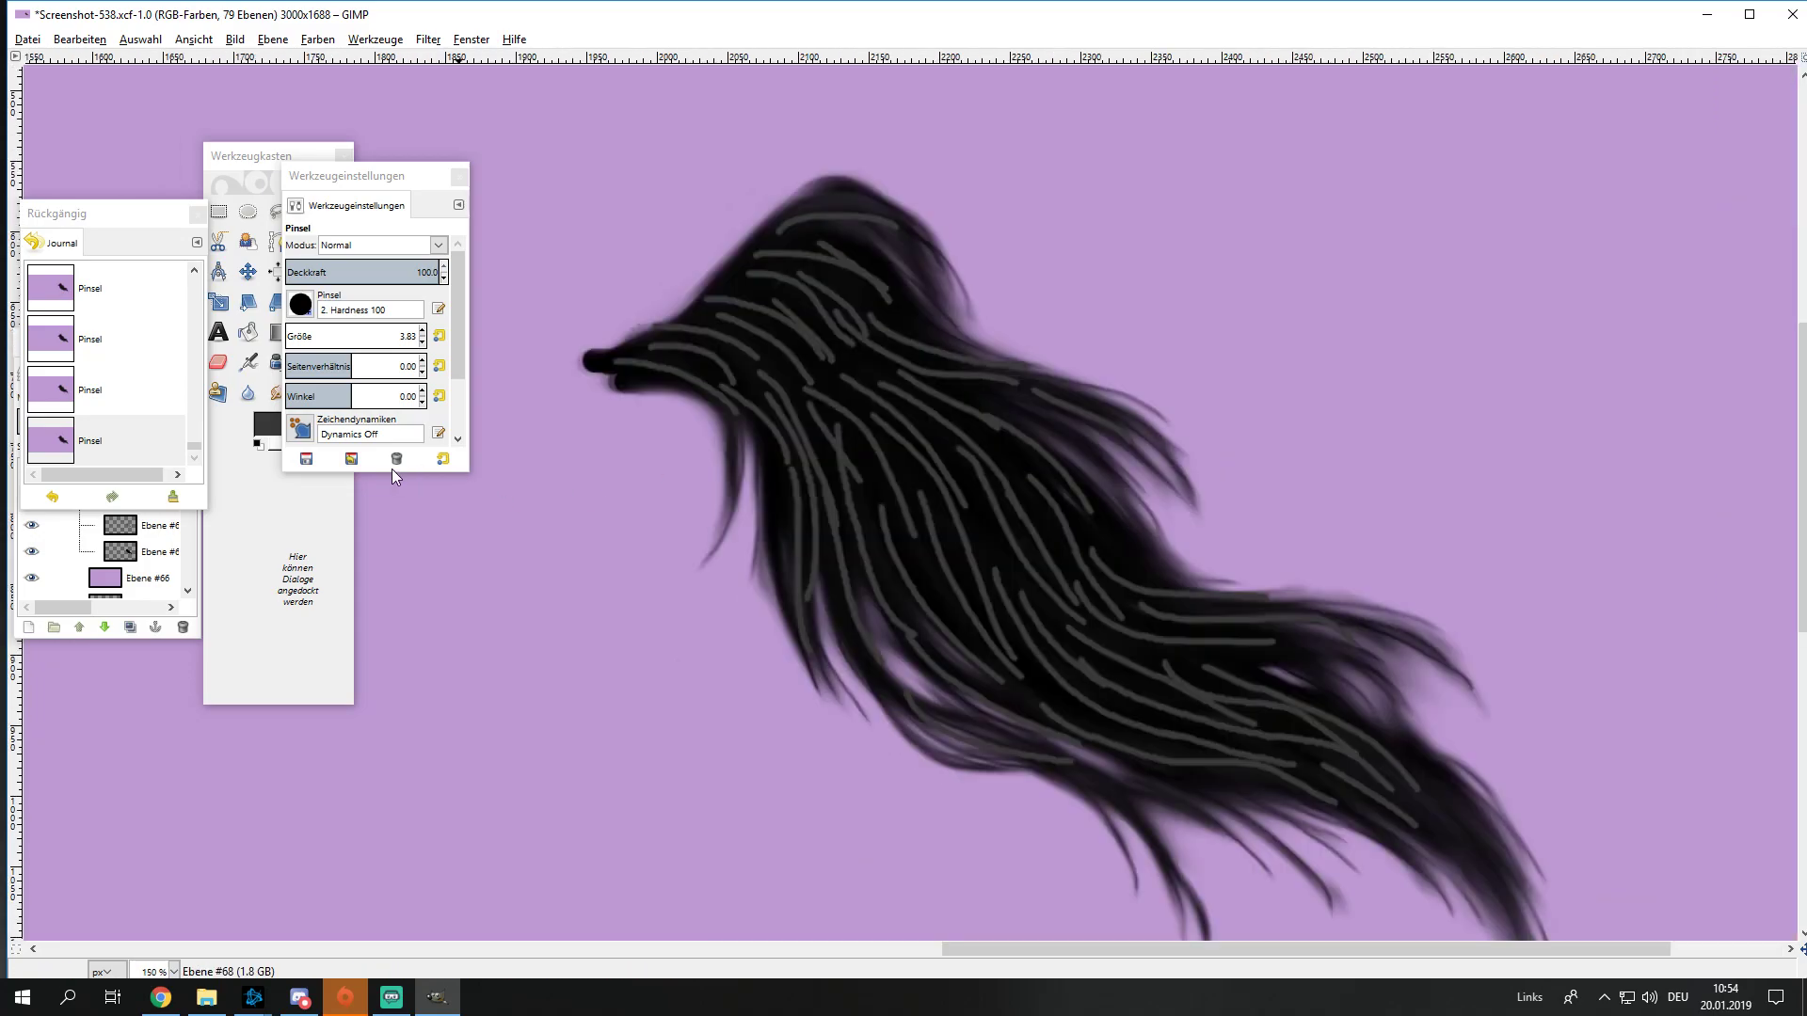
{"action": "left_click", "coordinate": [320, 489]}
{"action": "left_click", "coordinate": [301, 304]}
{"action": "left_click", "coordinate": [306, 369]}
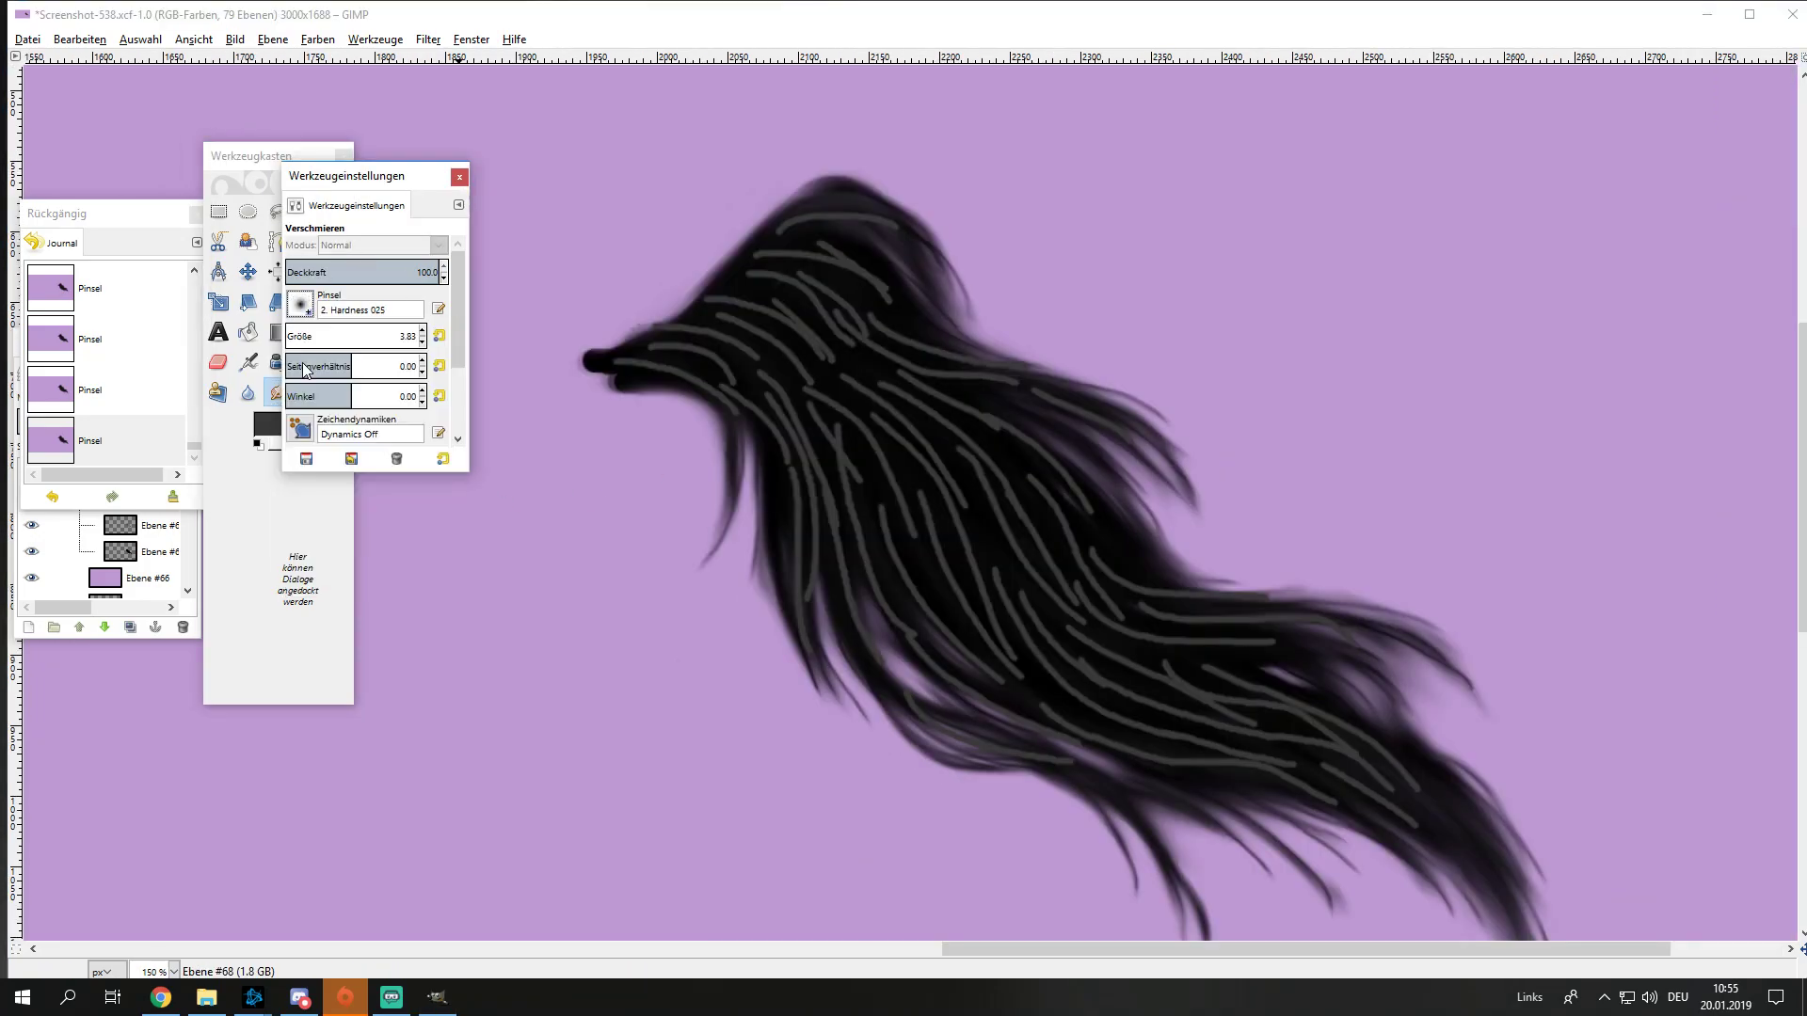
Step: Smudge the grey strands at the base, upper, middle and lower tail into the black hair
{"action": "left_click_drag", "start_coordinate": [356, 346], "coordinate": [414, 346]}
{"action": "left_click_drag", "start_coordinate": [646, 423], "coordinate": [625, 364]}
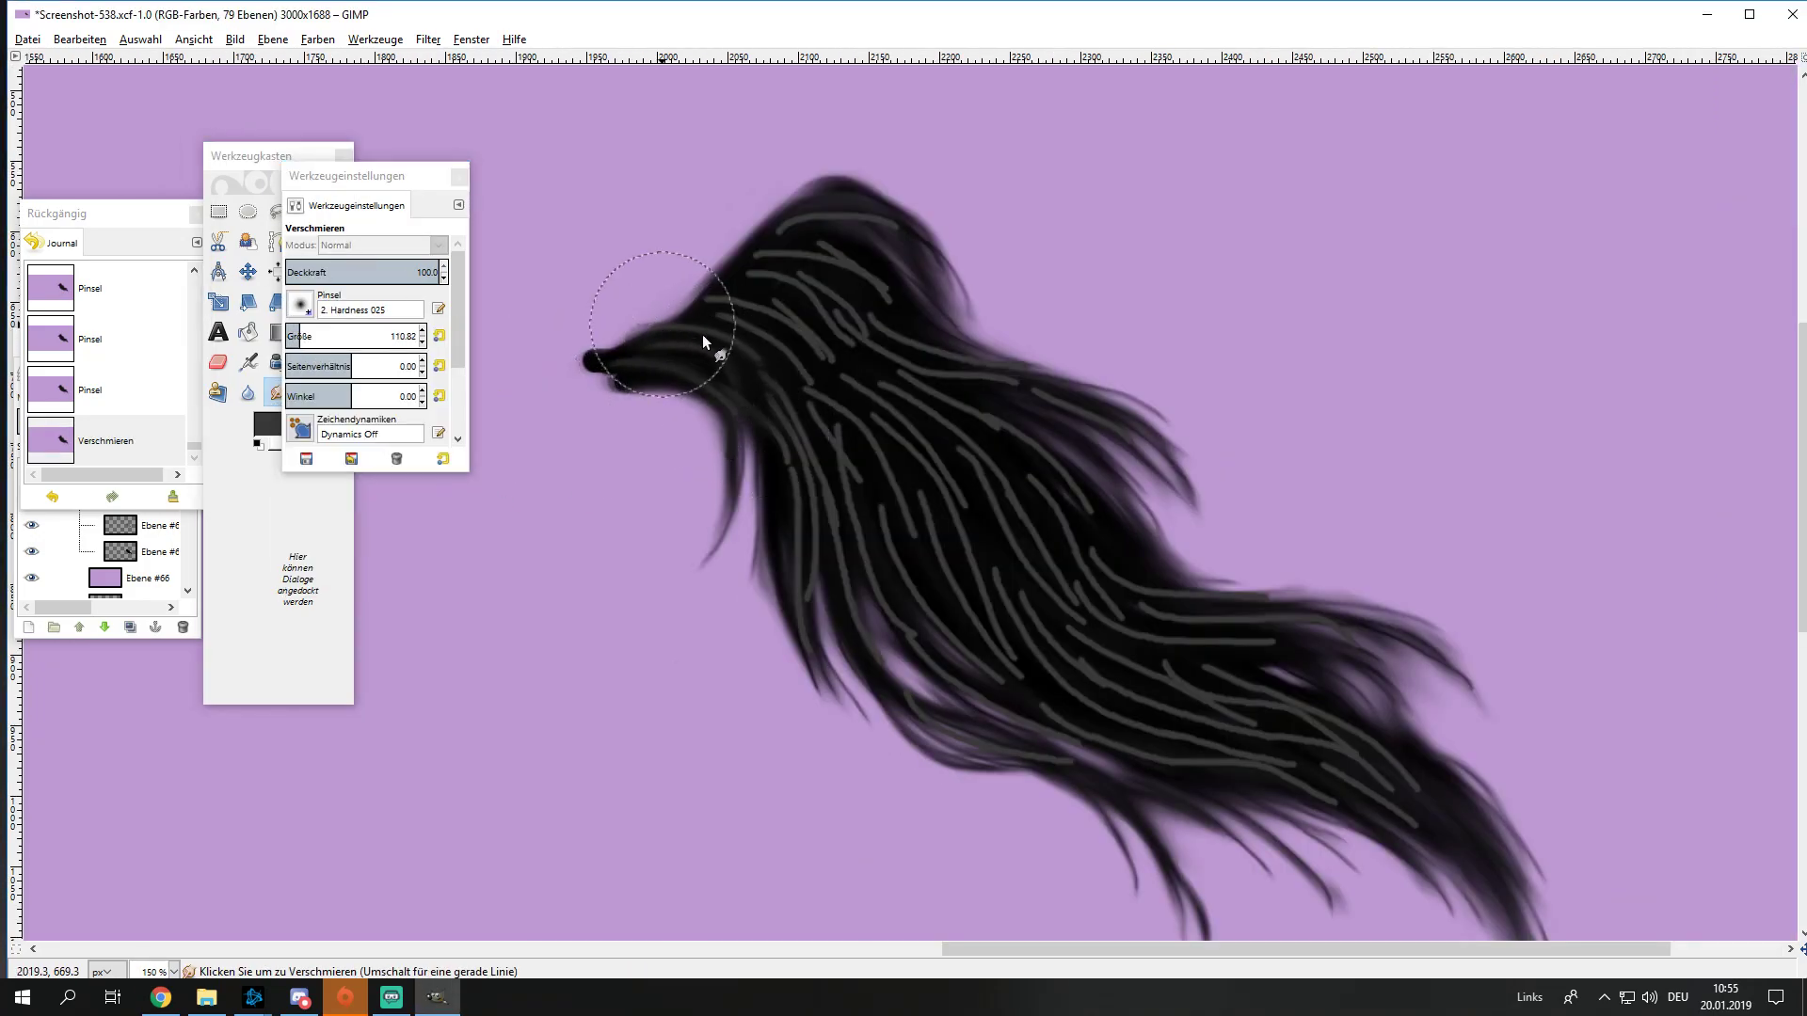
{"action": "left_click_drag", "start_coordinate": [665, 302], "coordinate": [760, 372]}
{"action": "left_click_drag", "start_coordinate": [806, 438], "coordinate": [811, 613]}
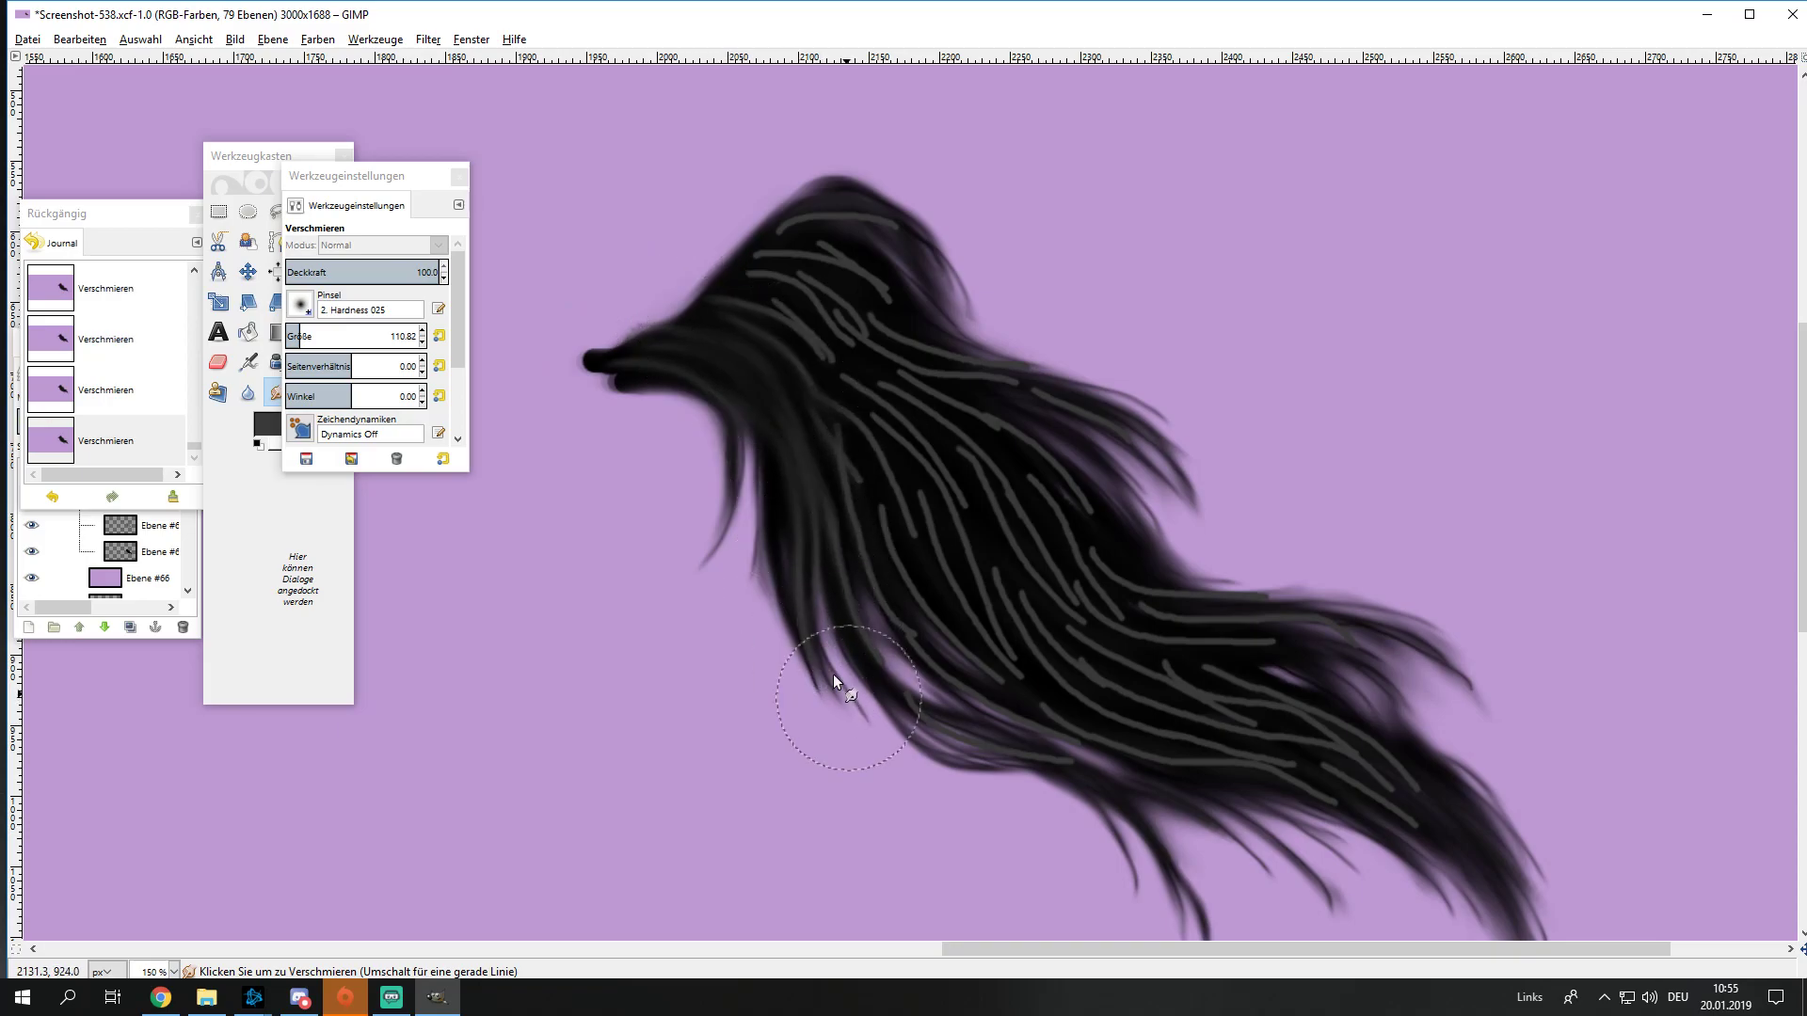
{"action": "mouse_move", "coordinate": [835, 686]}
{"action": "left_mouse_down"}
{"action": "mouse_move", "coordinate": [810, 373]}
{"action": "mouse_move", "coordinate": [896, 328]}
{"action": "left_mouse_up"}
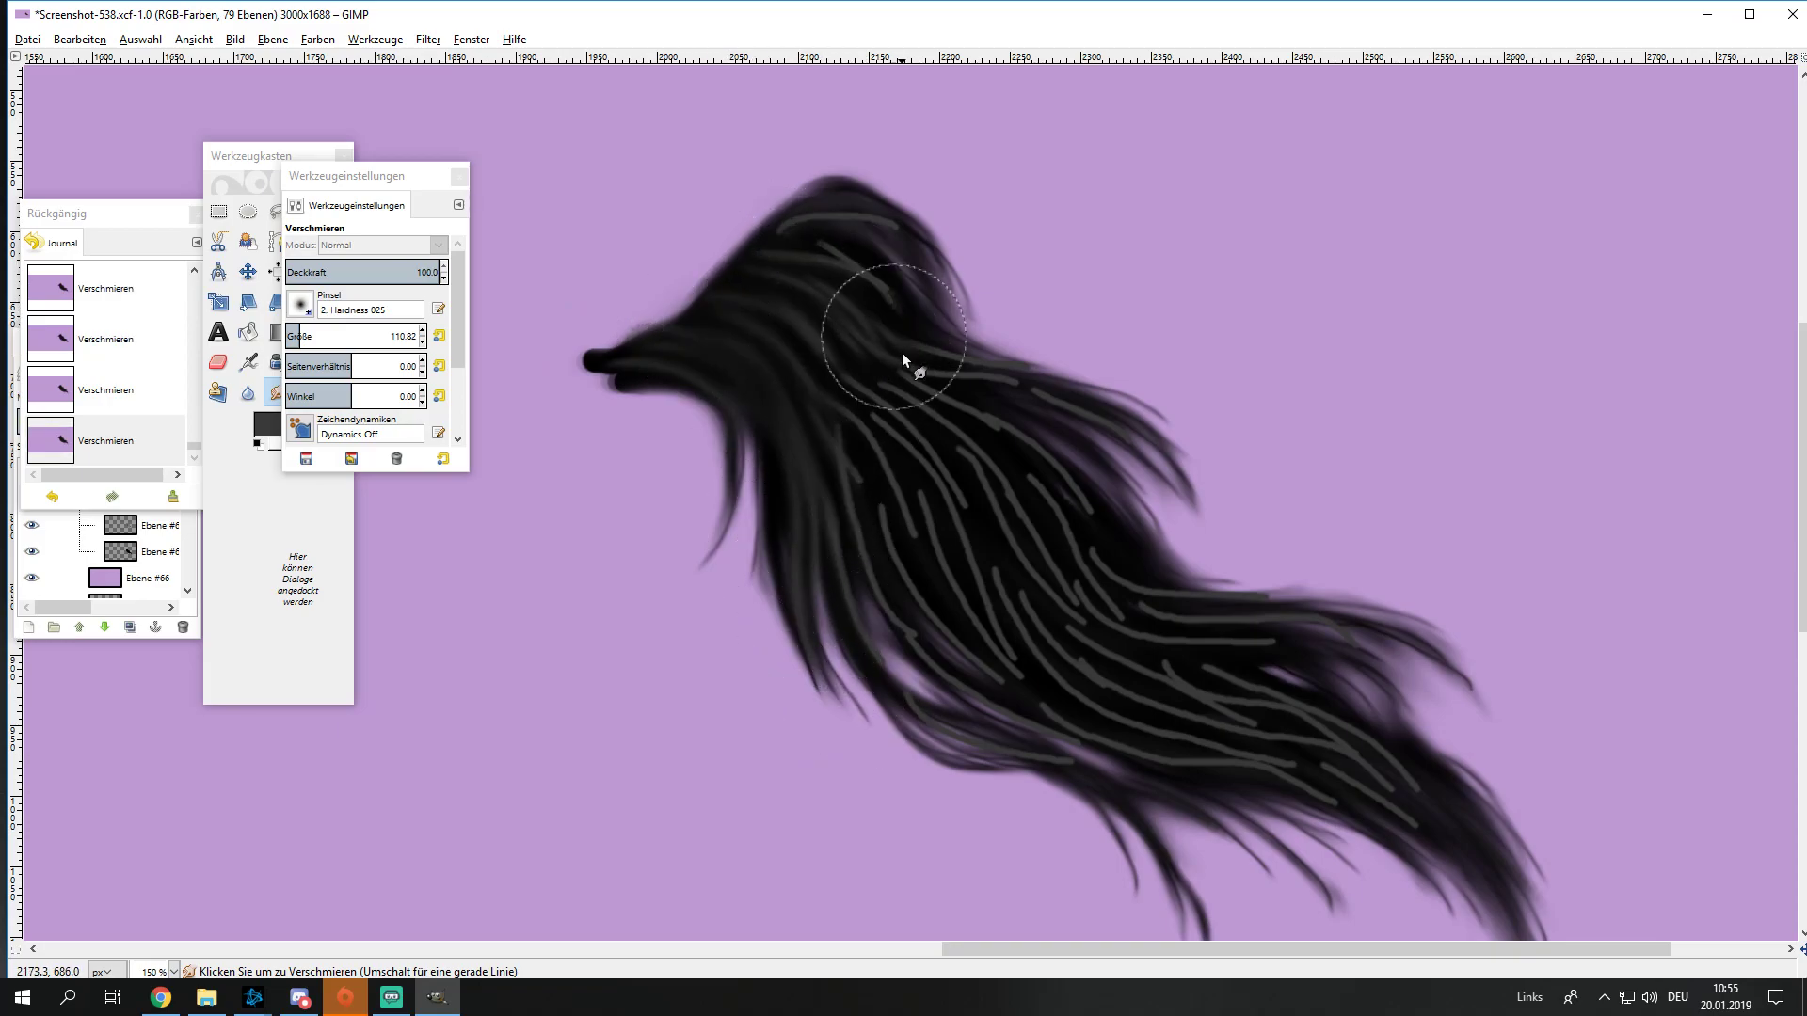
{"action": "left_click_drag", "start_coordinate": [953, 349], "coordinate": [1149, 452]}
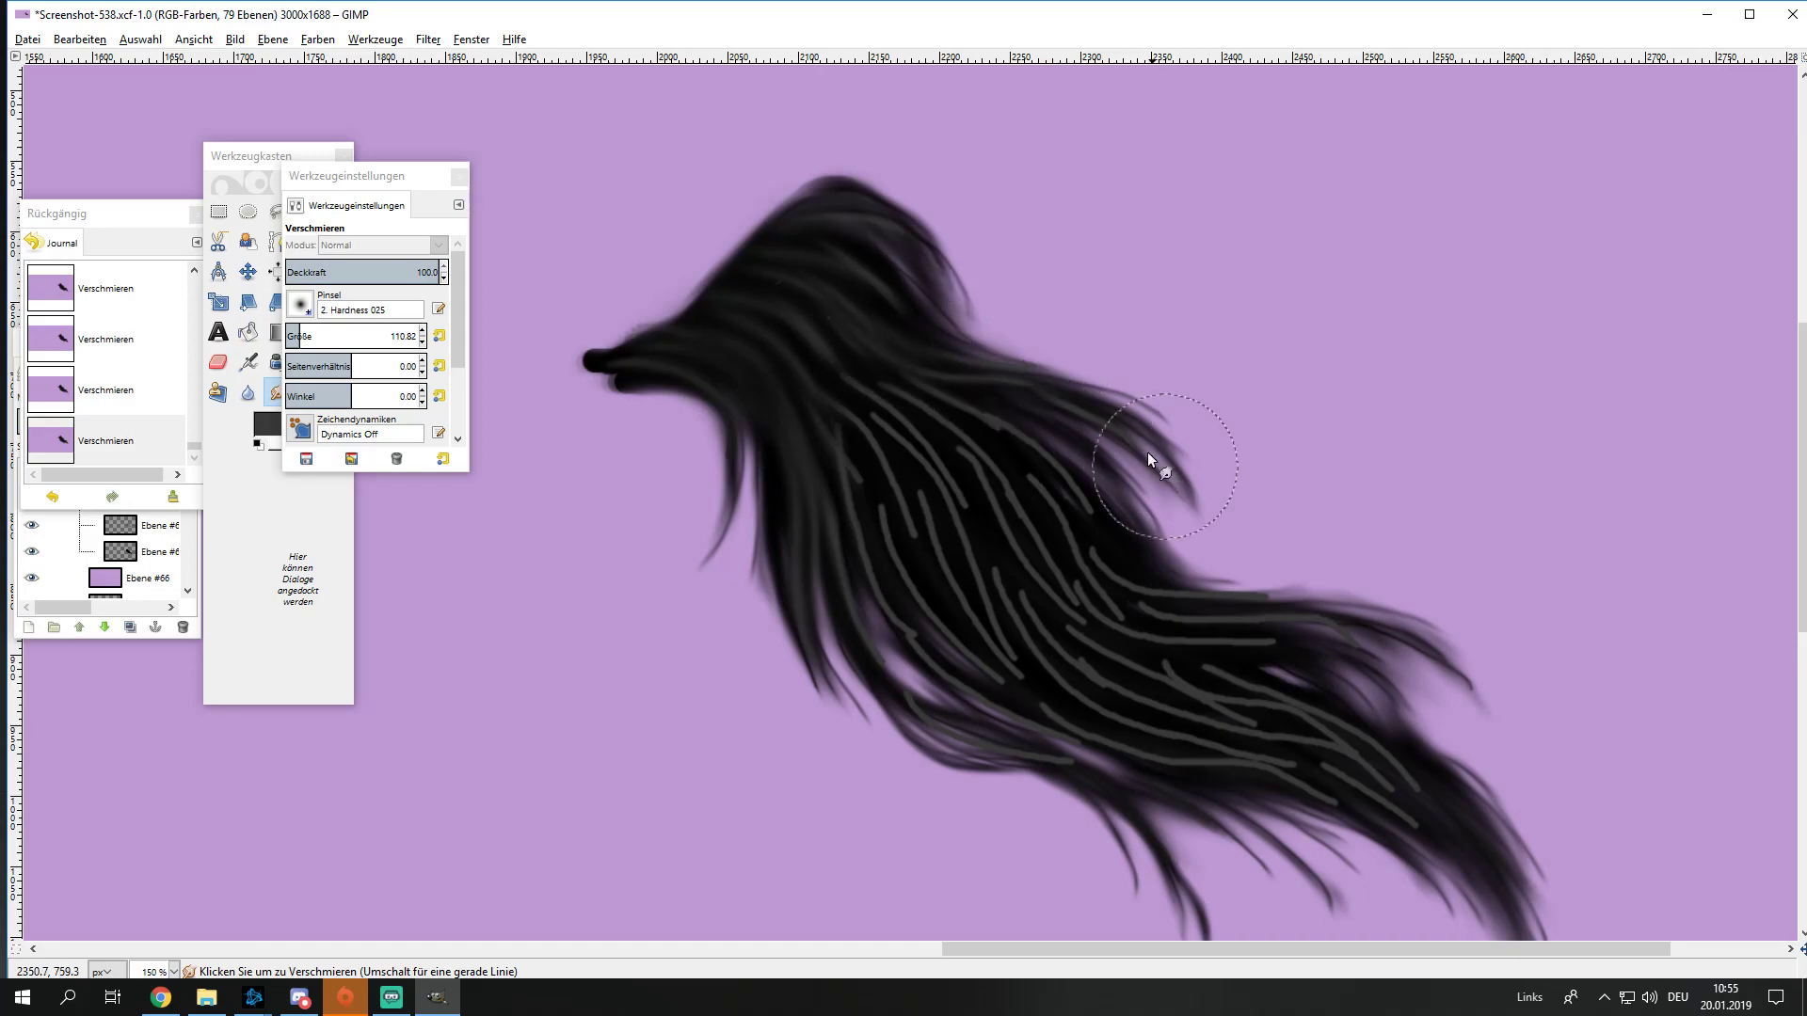
{"action": "mouse_move", "coordinate": [879, 363]}
{"action": "left_mouse_down"}
{"action": "mouse_move", "coordinate": [934, 463]}
{"action": "mouse_move", "coordinate": [851, 421]}
{"action": "mouse_move", "coordinate": [856, 478]}
{"action": "mouse_move", "coordinate": [969, 760]}
{"action": "left_mouse_up"}
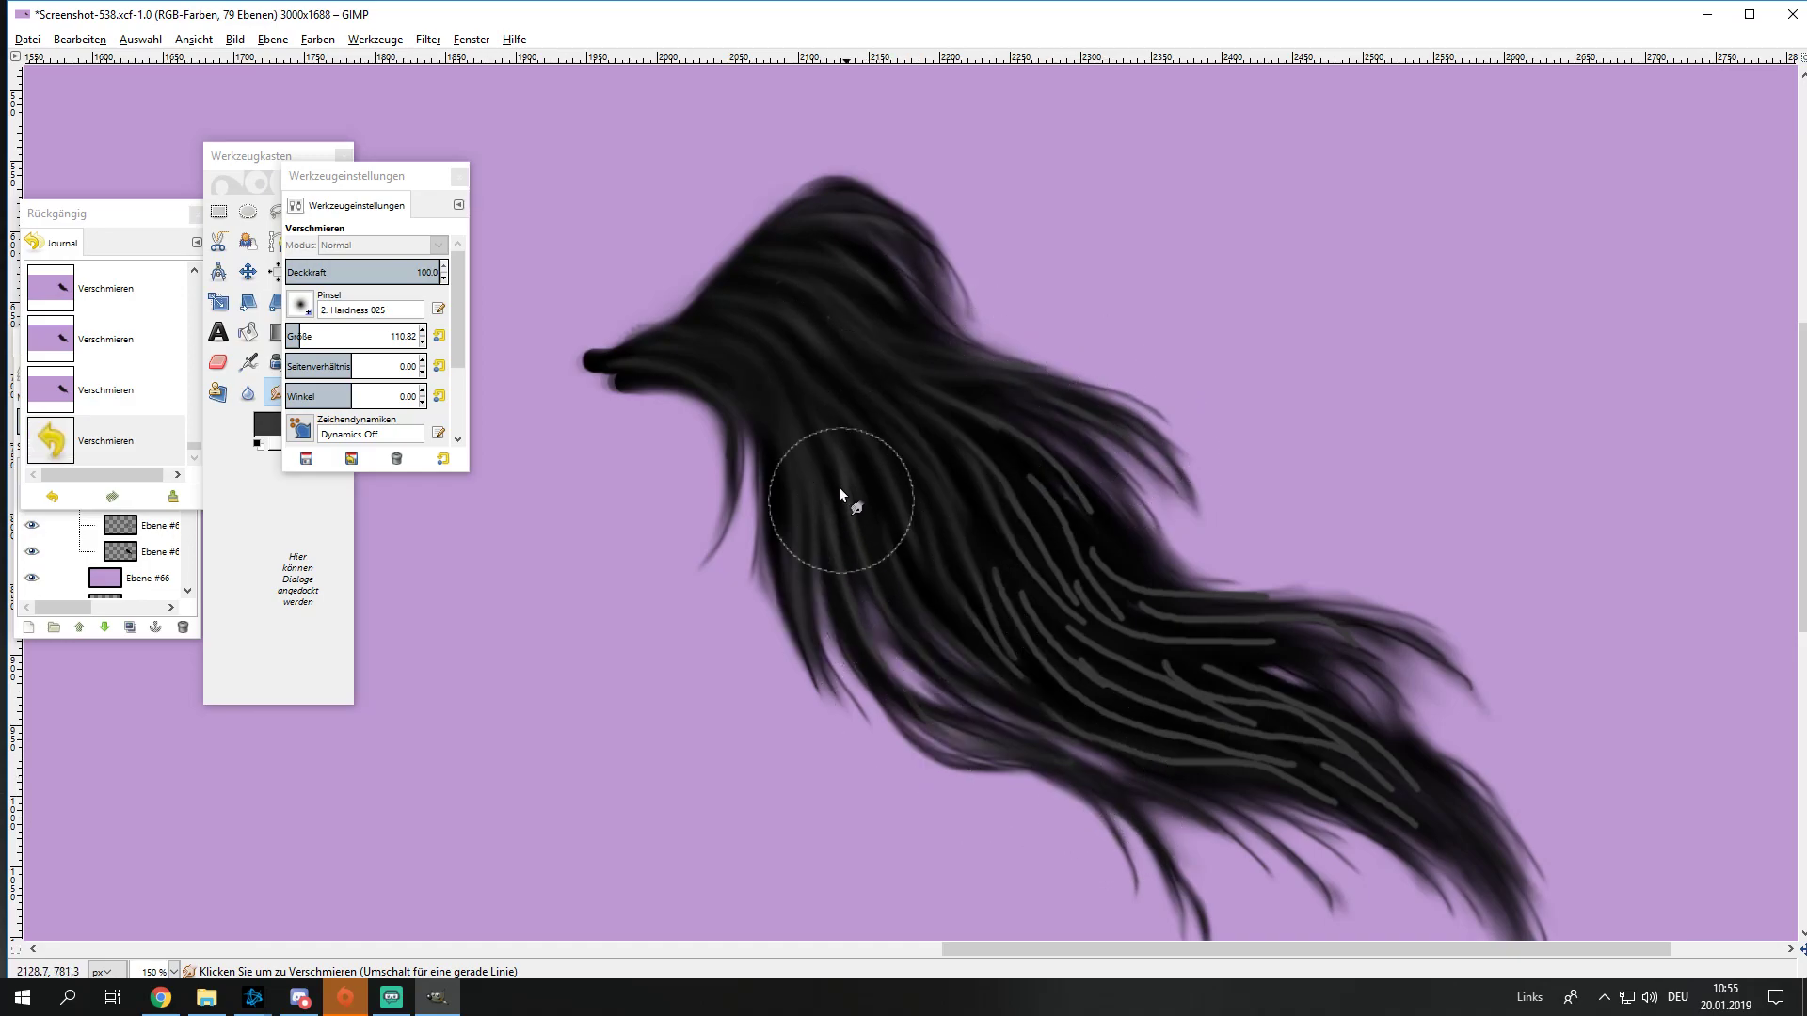
{"action": "mouse_move", "coordinate": [838, 488]}
{"action": "left_mouse_down"}
{"action": "mouse_move", "coordinate": [922, 438]}
{"action": "mouse_move", "coordinate": [1076, 614]}
{"action": "mouse_move", "coordinate": [1007, 574]}
{"action": "mouse_move", "coordinate": [1052, 688]}
{"action": "mouse_move", "coordinate": [1203, 751]}
{"action": "mouse_move", "coordinate": [1199, 715]}
{"action": "mouse_move", "coordinate": [1001, 490]}
{"action": "mouse_move", "coordinate": [1149, 597]}
{"action": "mouse_move", "coordinate": [1343, 646]}
{"action": "left_mouse_up"}
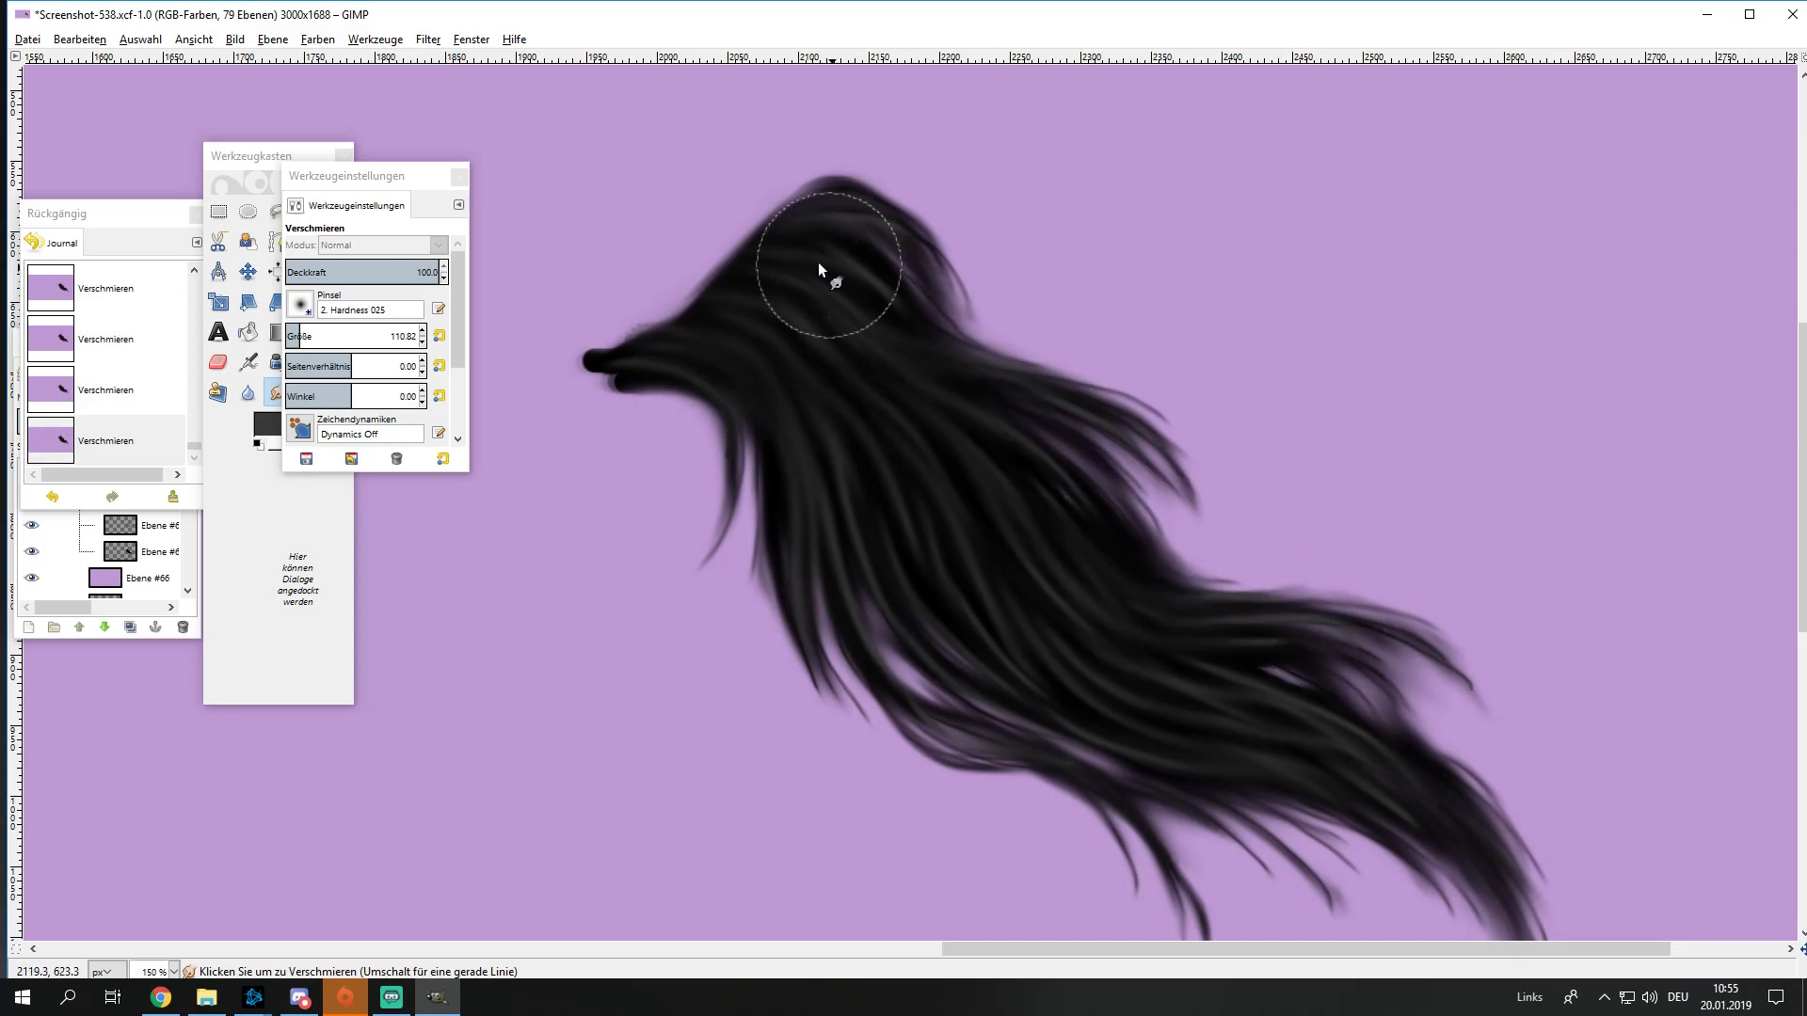
{"action": "mouse_move", "coordinate": [1037, 550]}
{"action": "left_mouse_down"}
{"action": "mouse_move", "coordinate": [886, 550]}
{"action": "mouse_move", "coordinate": [1078, 718]}
{"action": "mouse_move", "coordinate": [1352, 808]}
{"action": "mouse_move", "coordinate": [1150, 651]}
{"action": "mouse_move", "coordinate": [1344, 747]}
{"action": "left_mouse_up"}
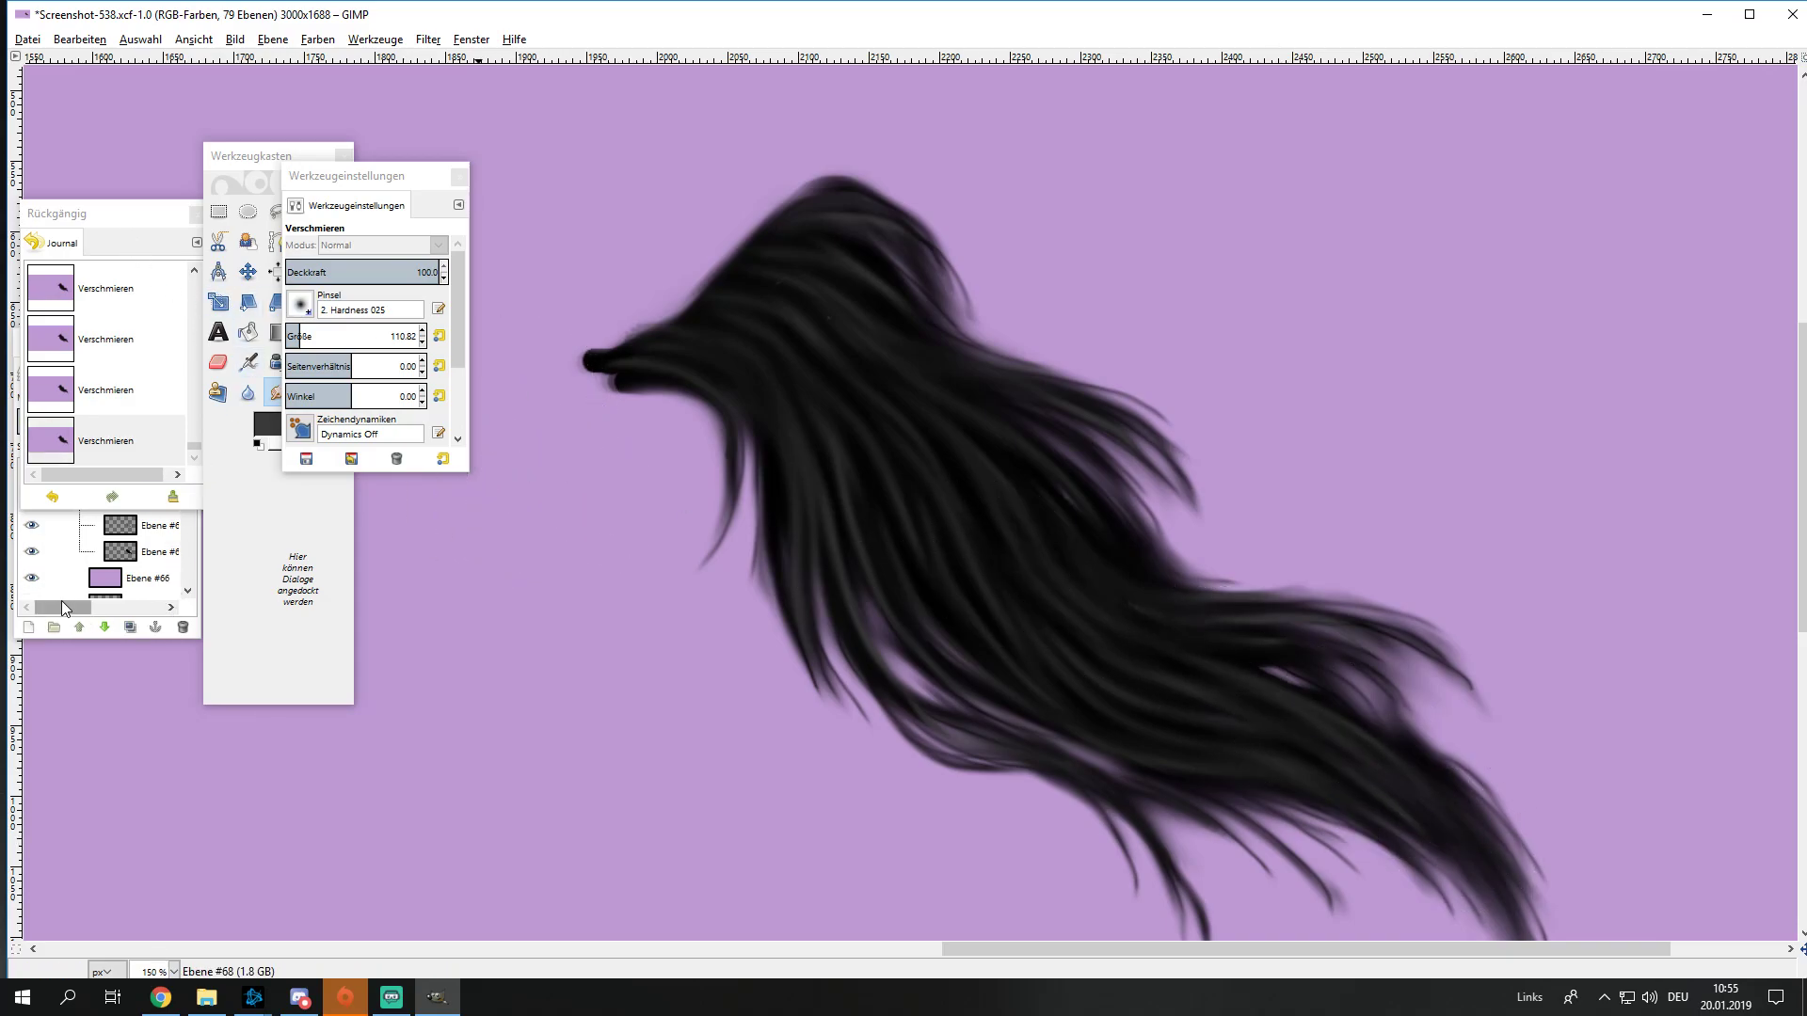
Step: Lower the black tail layer's opacity and add a new empty layer above it
{"action": "left_click", "coordinate": [38, 621]}
{"action": "left_click", "coordinate": [115, 424]}
{"action": "left_click_drag", "start_coordinate": [115, 425], "coordinate": [90, 421]}
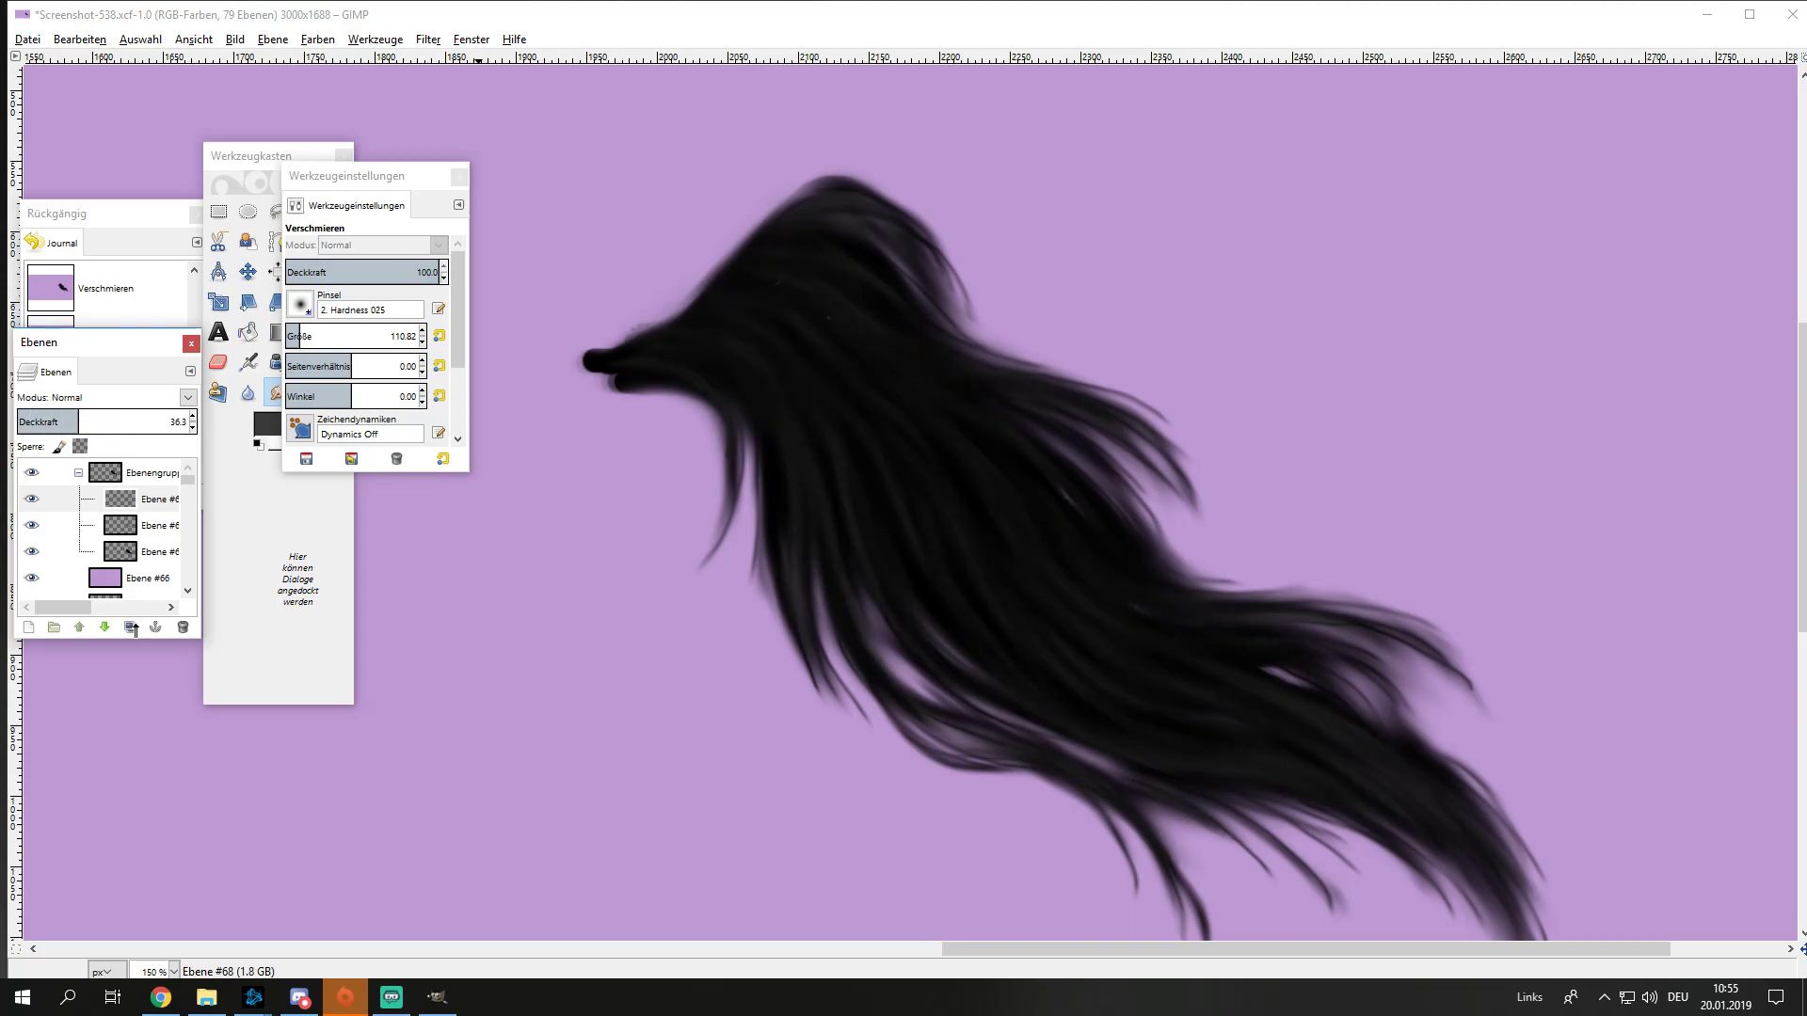
{"action": "left_click", "coordinate": [28, 621]}
Step: Set the foreground colour to mid-grey 585858
{"action": "left_click", "coordinate": [137, 783]}
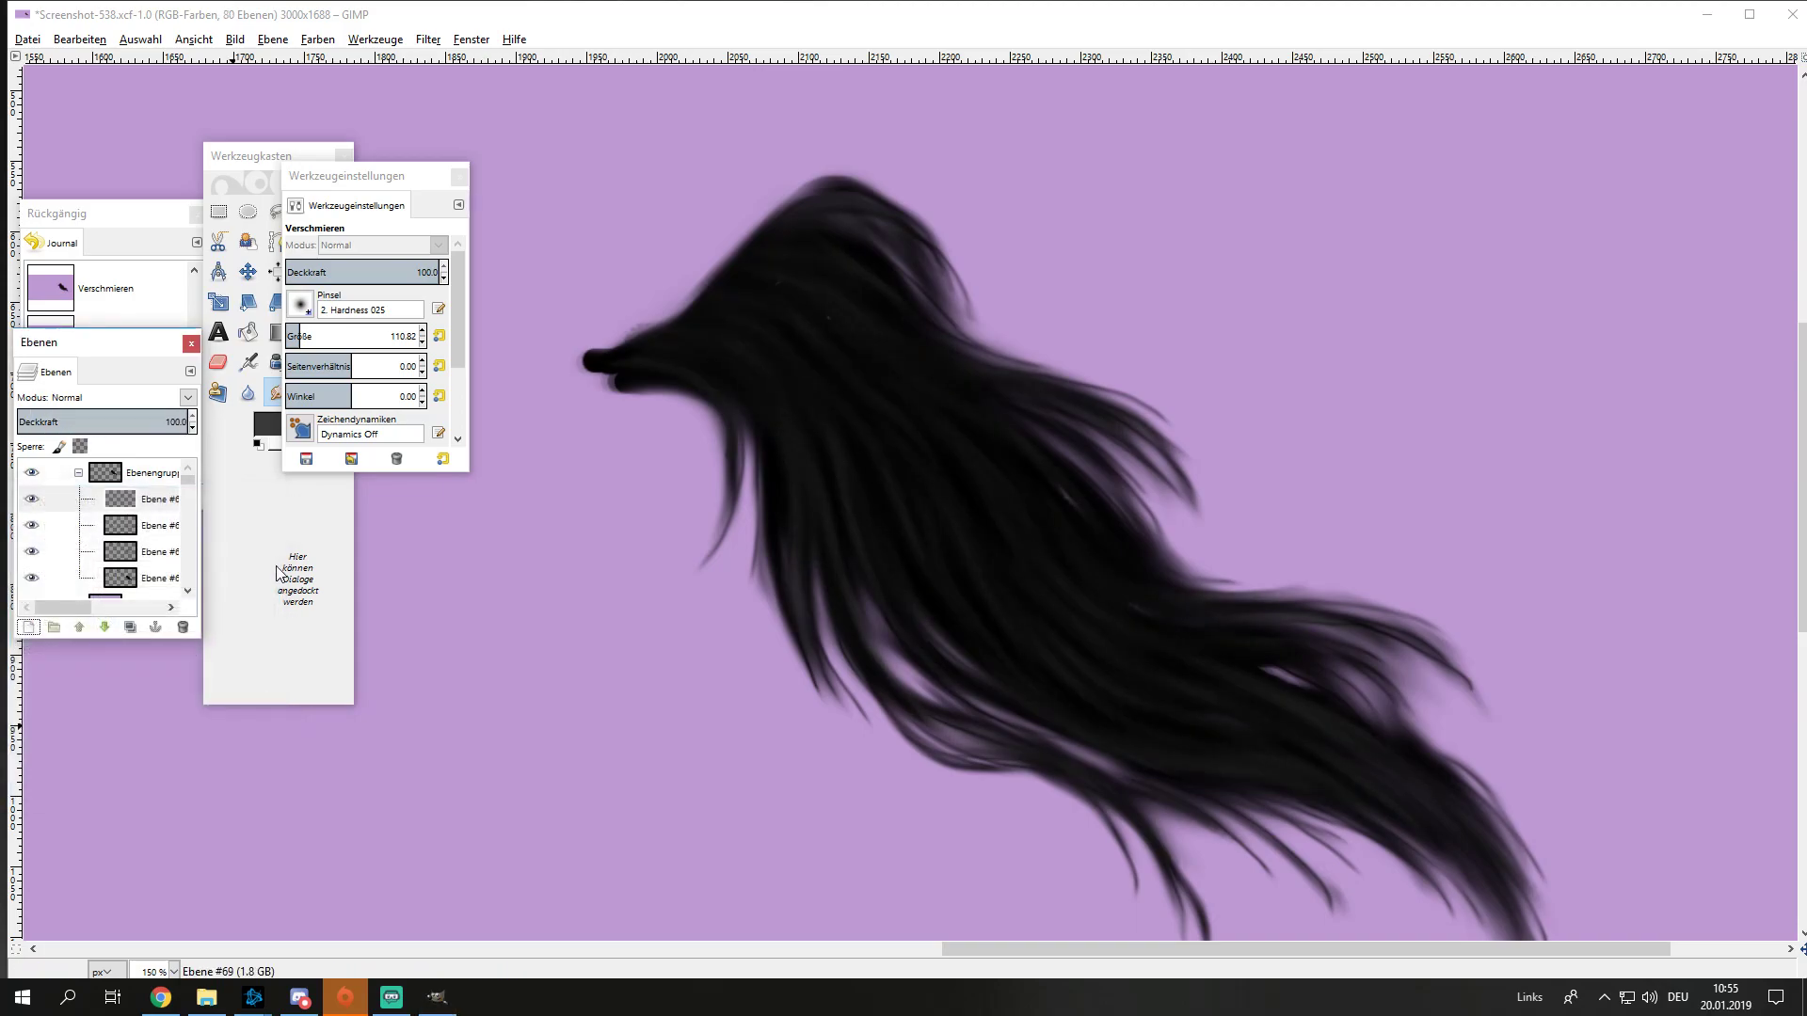
{"action": "left_click", "coordinate": [270, 424]}
{"action": "left_click_drag", "start_coordinate": [356, 692], "coordinate": [325, 659]}
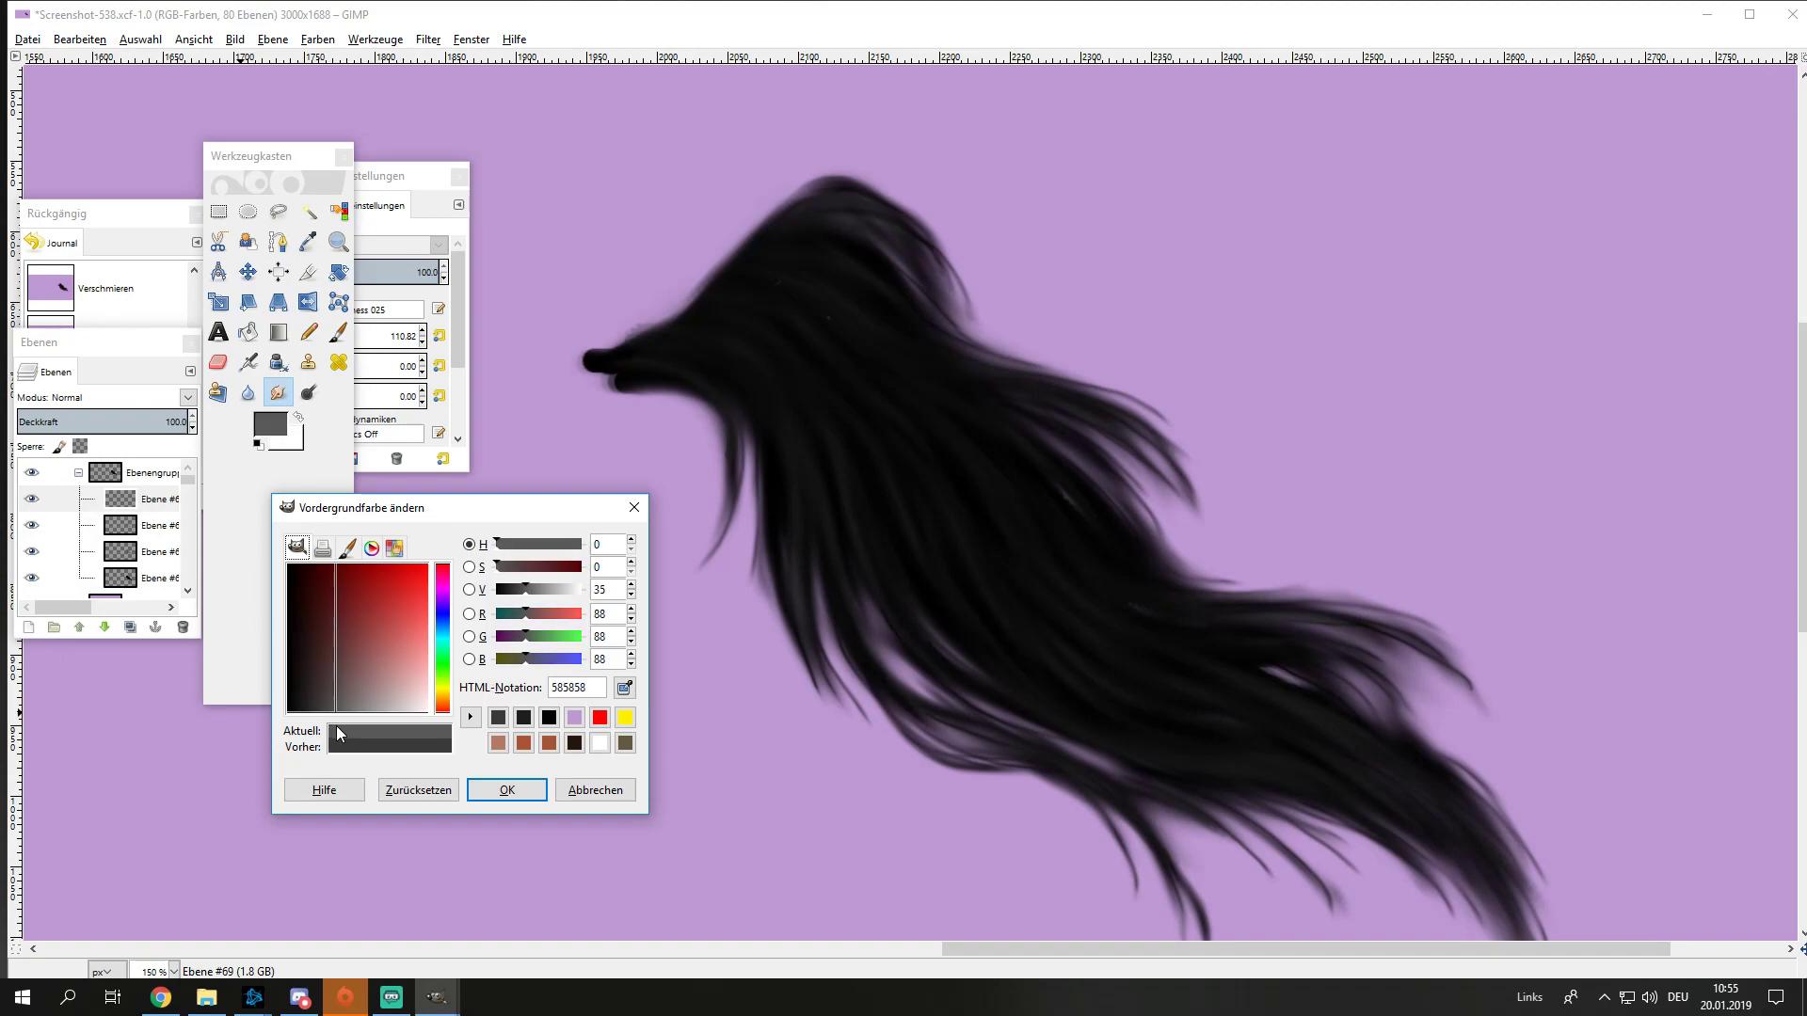
{"action": "left_click", "coordinate": [506, 790]}
Step: Select the Paintbrush with the '2. Hardness 100' brush at size 1
{"action": "left_click", "coordinate": [344, 333]}
{"action": "left_click", "coordinate": [376, 177]}
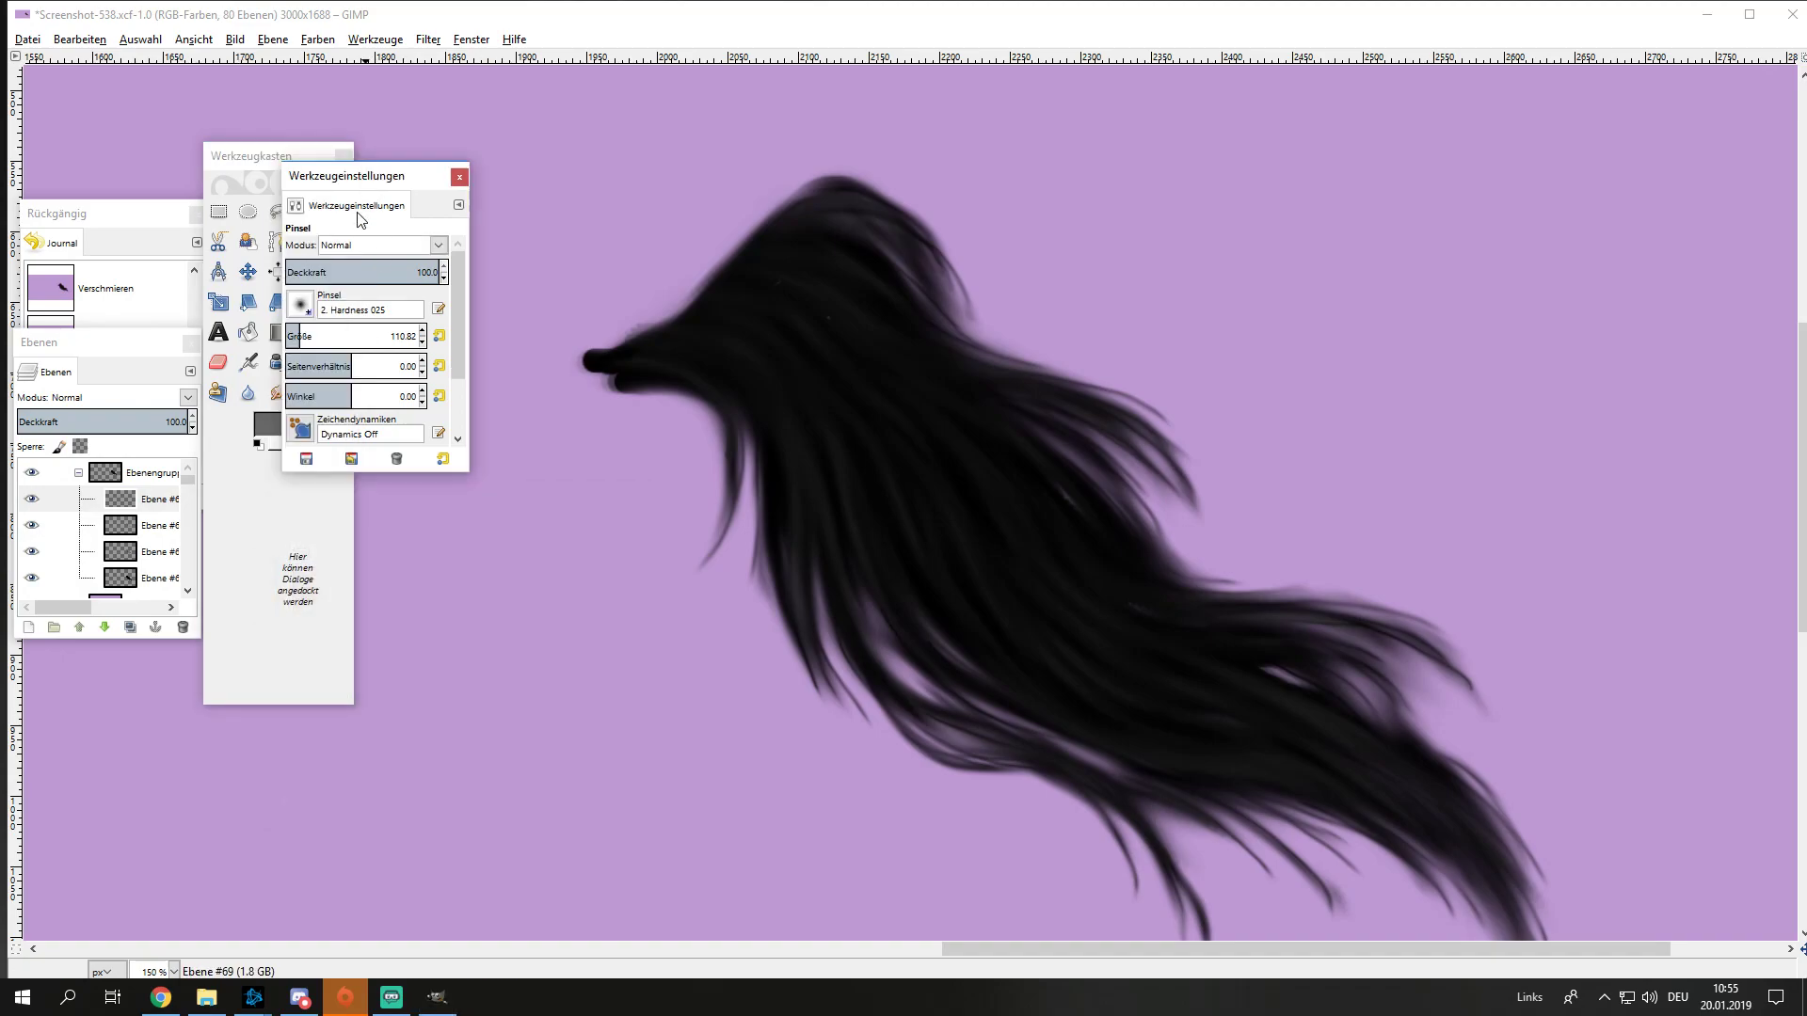
{"action": "left_click", "coordinate": [301, 305]}
{"action": "left_click", "coordinate": [367, 391]}
Step: Paint thin grey strands outward from the tail root
{"action": "scroll", "coordinate": [699, 359], "scroll_direction": "up", "scroll_amount": 2}
{"action": "mouse_move", "coordinate": [562, 350]}
{"action": "left_mouse_down"}
{"action": "mouse_move", "coordinate": [717, 452]}
{"action": "mouse_move", "coordinate": [760, 414]}
{"action": "left_mouse_up"}
{"action": "left_click_drag", "start_coordinate": [621, 329], "coordinate": [819, 356]}
{"action": "mouse_move", "coordinate": [687, 301]}
{"action": "left_mouse_down"}
{"action": "mouse_move", "coordinate": [909, 377]}
{"action": "mouse_move", "coordinate": [904, 349]}
{"action": "left_mouse_up"}
{"action": "left_click_drag", "start_coordinate": [717, 282], "coordinate": [926, 337]}
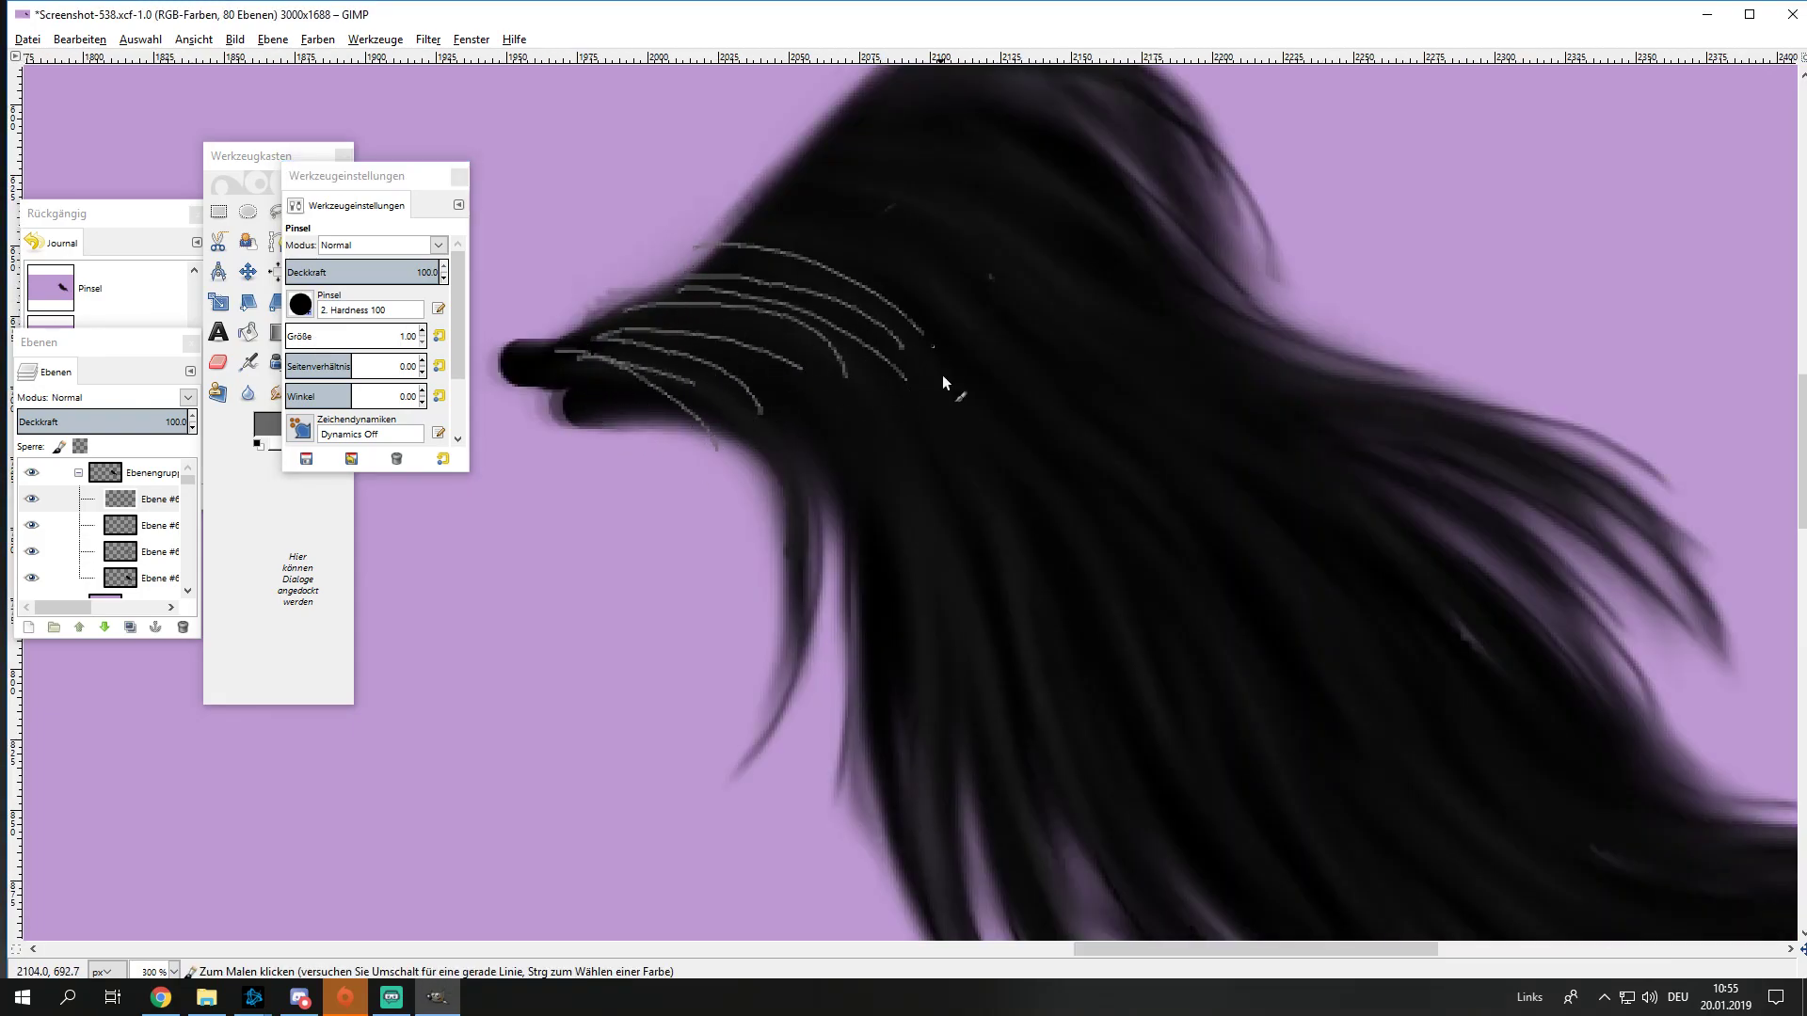
{"action": "scroll", "coordinate": [952, 380], "scroll_direction": "down", "scroll_amount": 1}
{"action": "scroll", "coordinate": [956, 377], "scroll_direction": "up", "scroll_amount": 1}
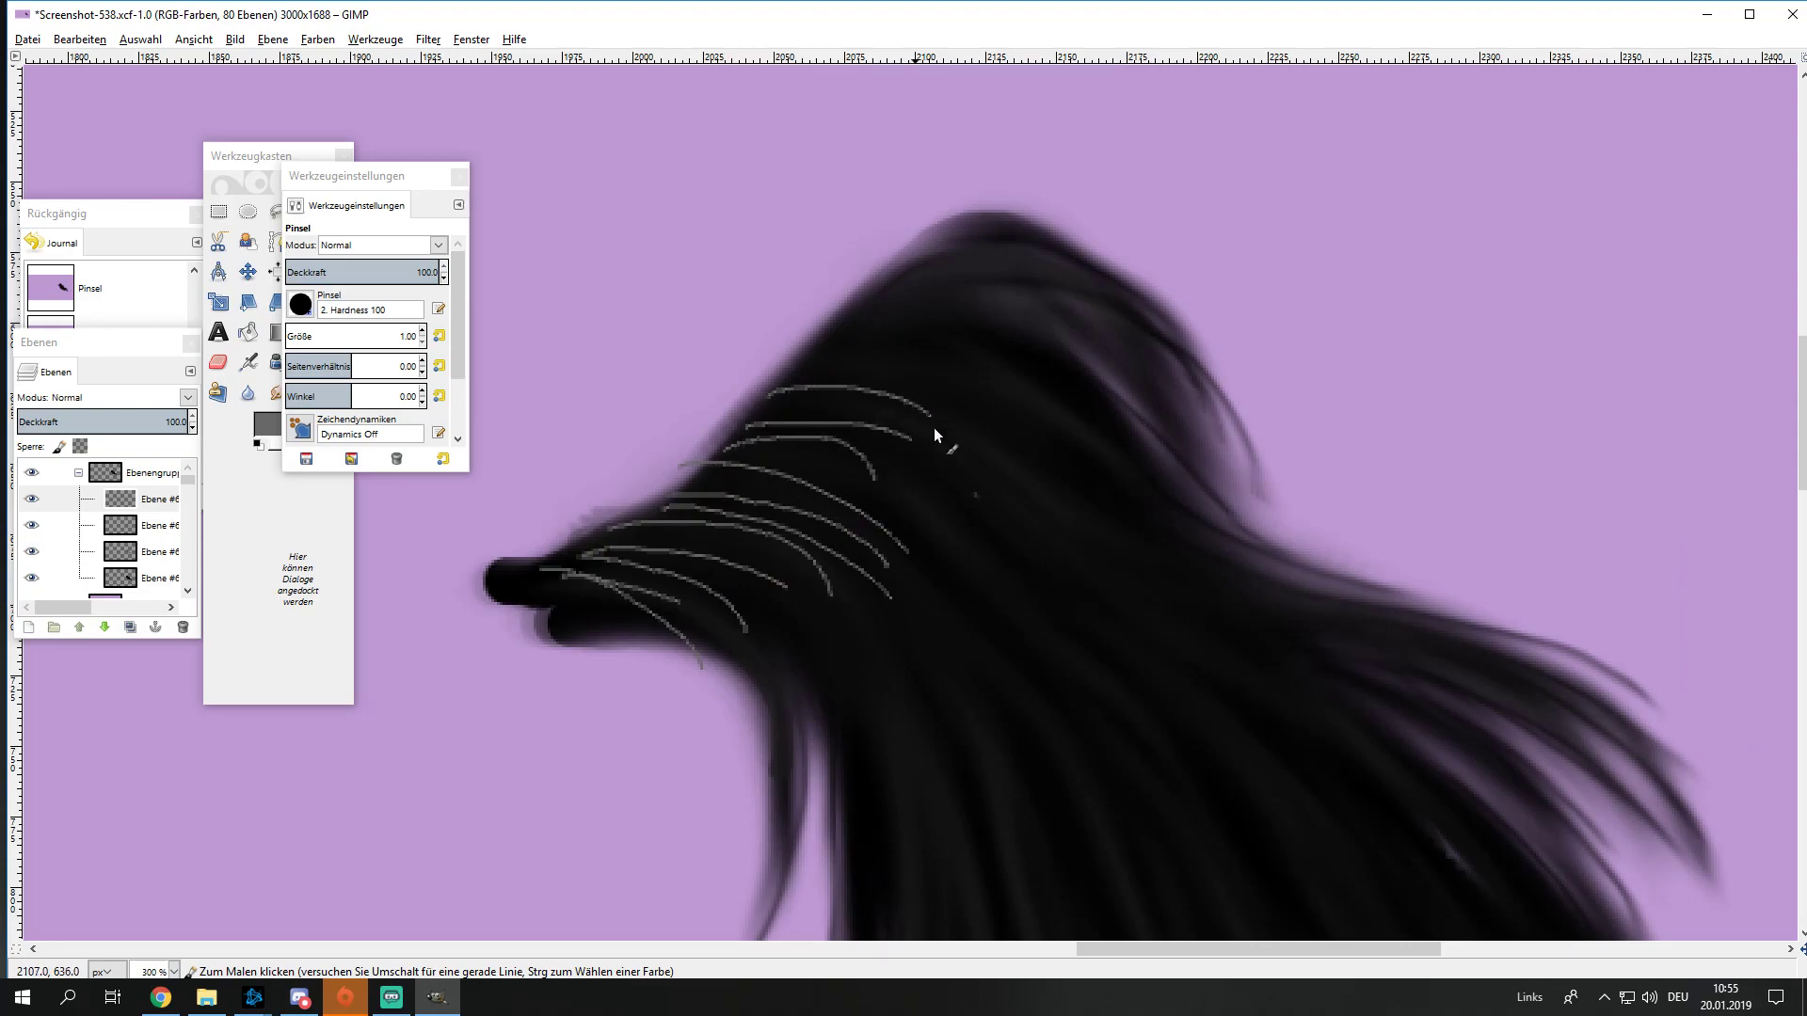
Step: Add long grey strands running across and down the tail
{"action": "left_click_drag", "start_coordinate": [1140, 345], "coordinate": [1154, 365]}
{"action": "left_click_drag", "start_coordinate": [867, 324], "coordinate": [1134, 447]}
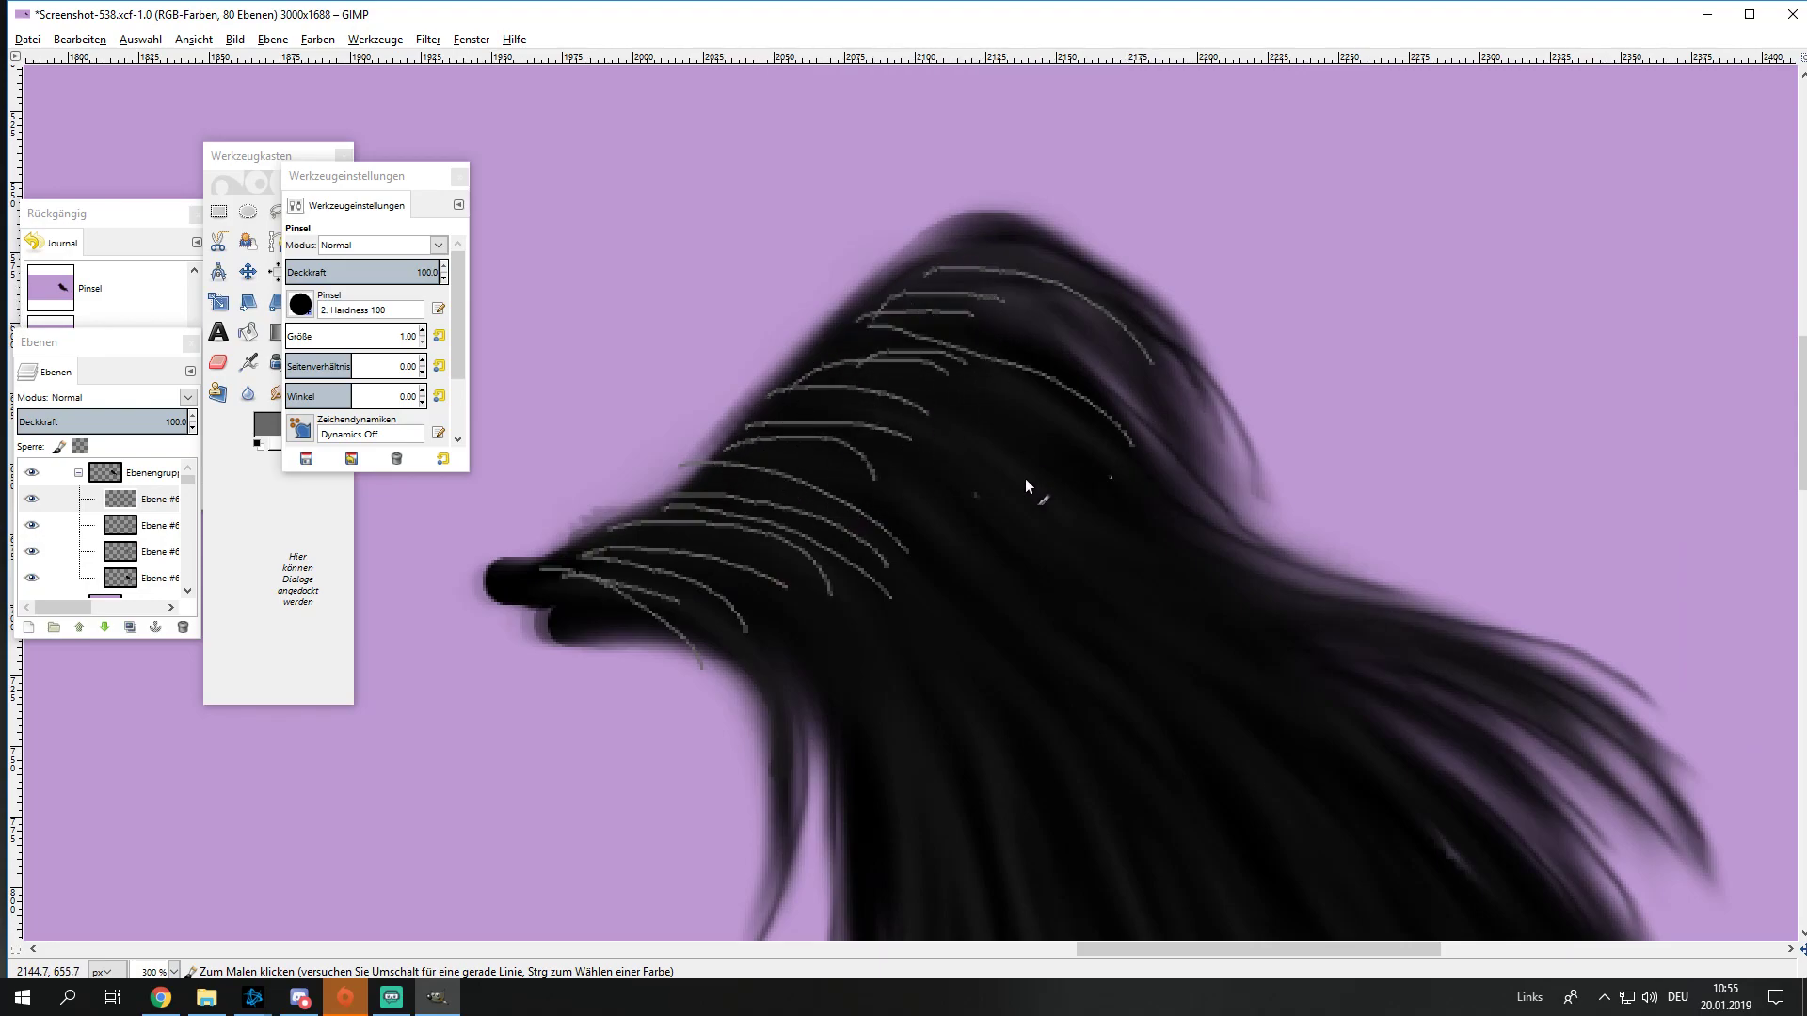
{"action": "left_click_drag", "start_coordinate": [1155, 527], "coordinate": [1393, 650]}
{"action": "left_click_drag", "start_coordinate": [1018, 400], "coordinate": [1327, 642]}
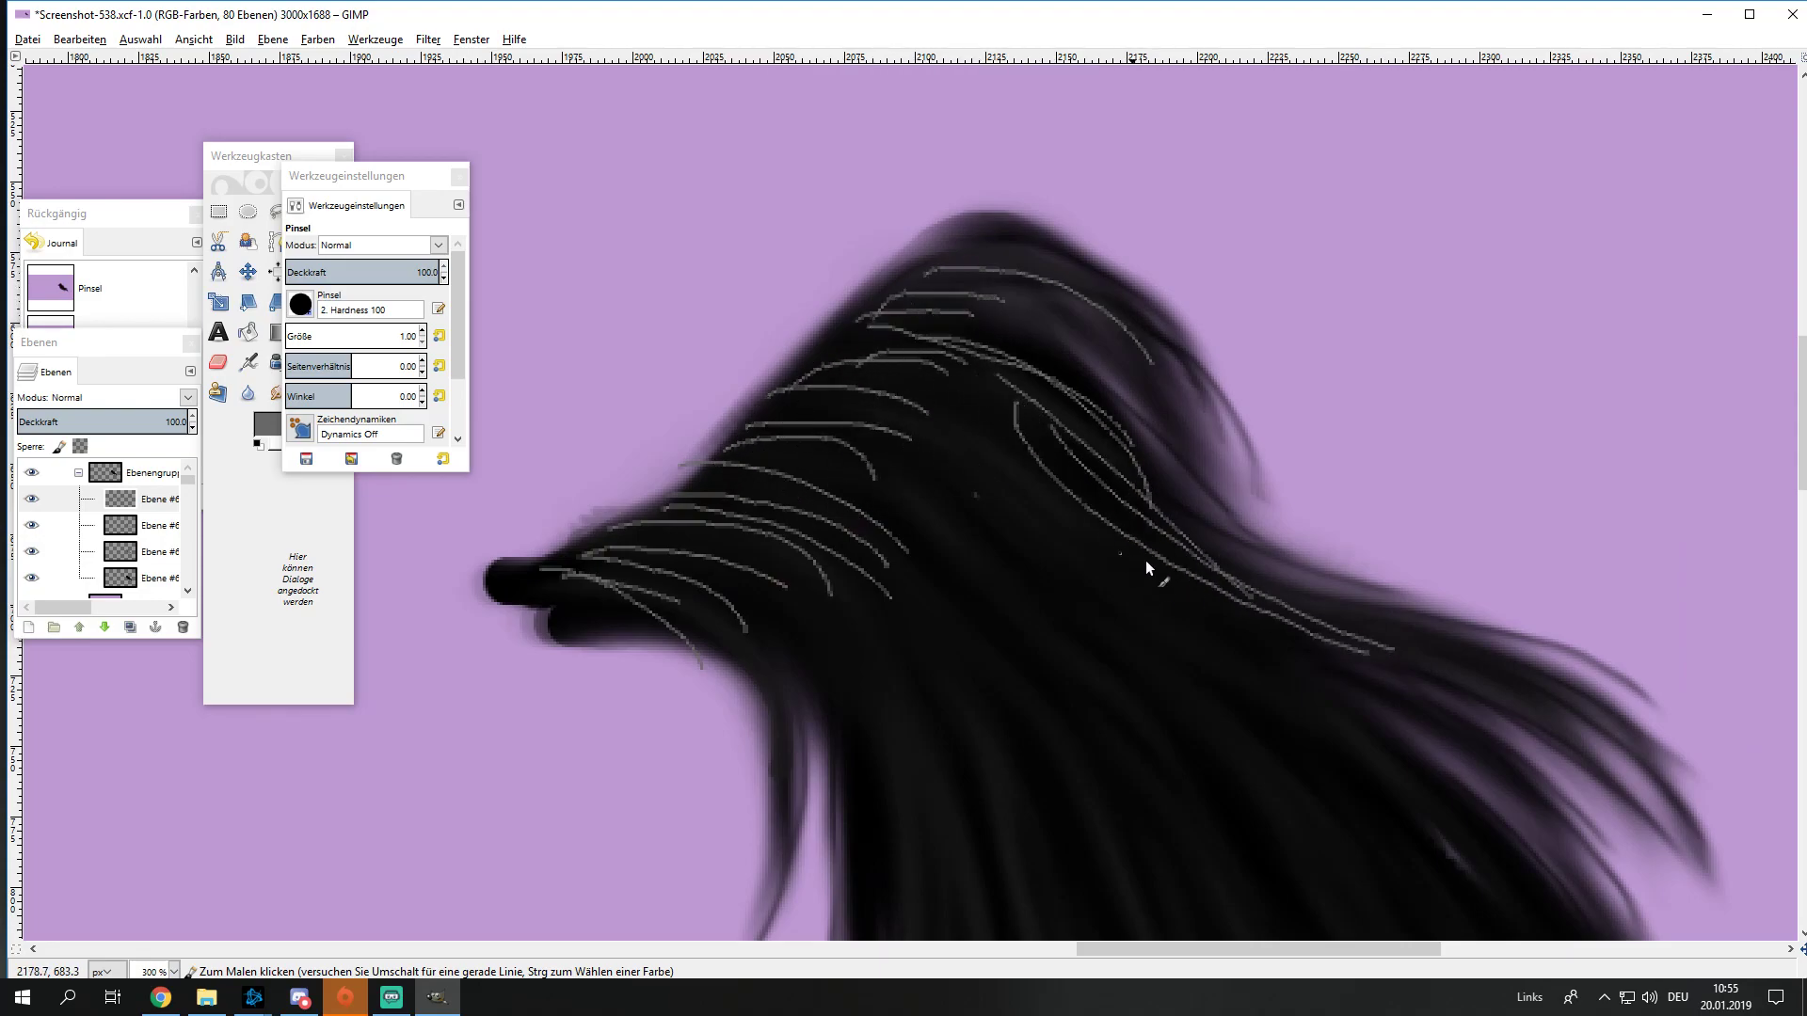
{"action": "left_click_drag", "start_coordinate": [1145, 561], "coordinate": [1534, 708]}
{"action": "left_click_drag", "start_coordinate": [916, 364], "coordinate": [1085, 505]}
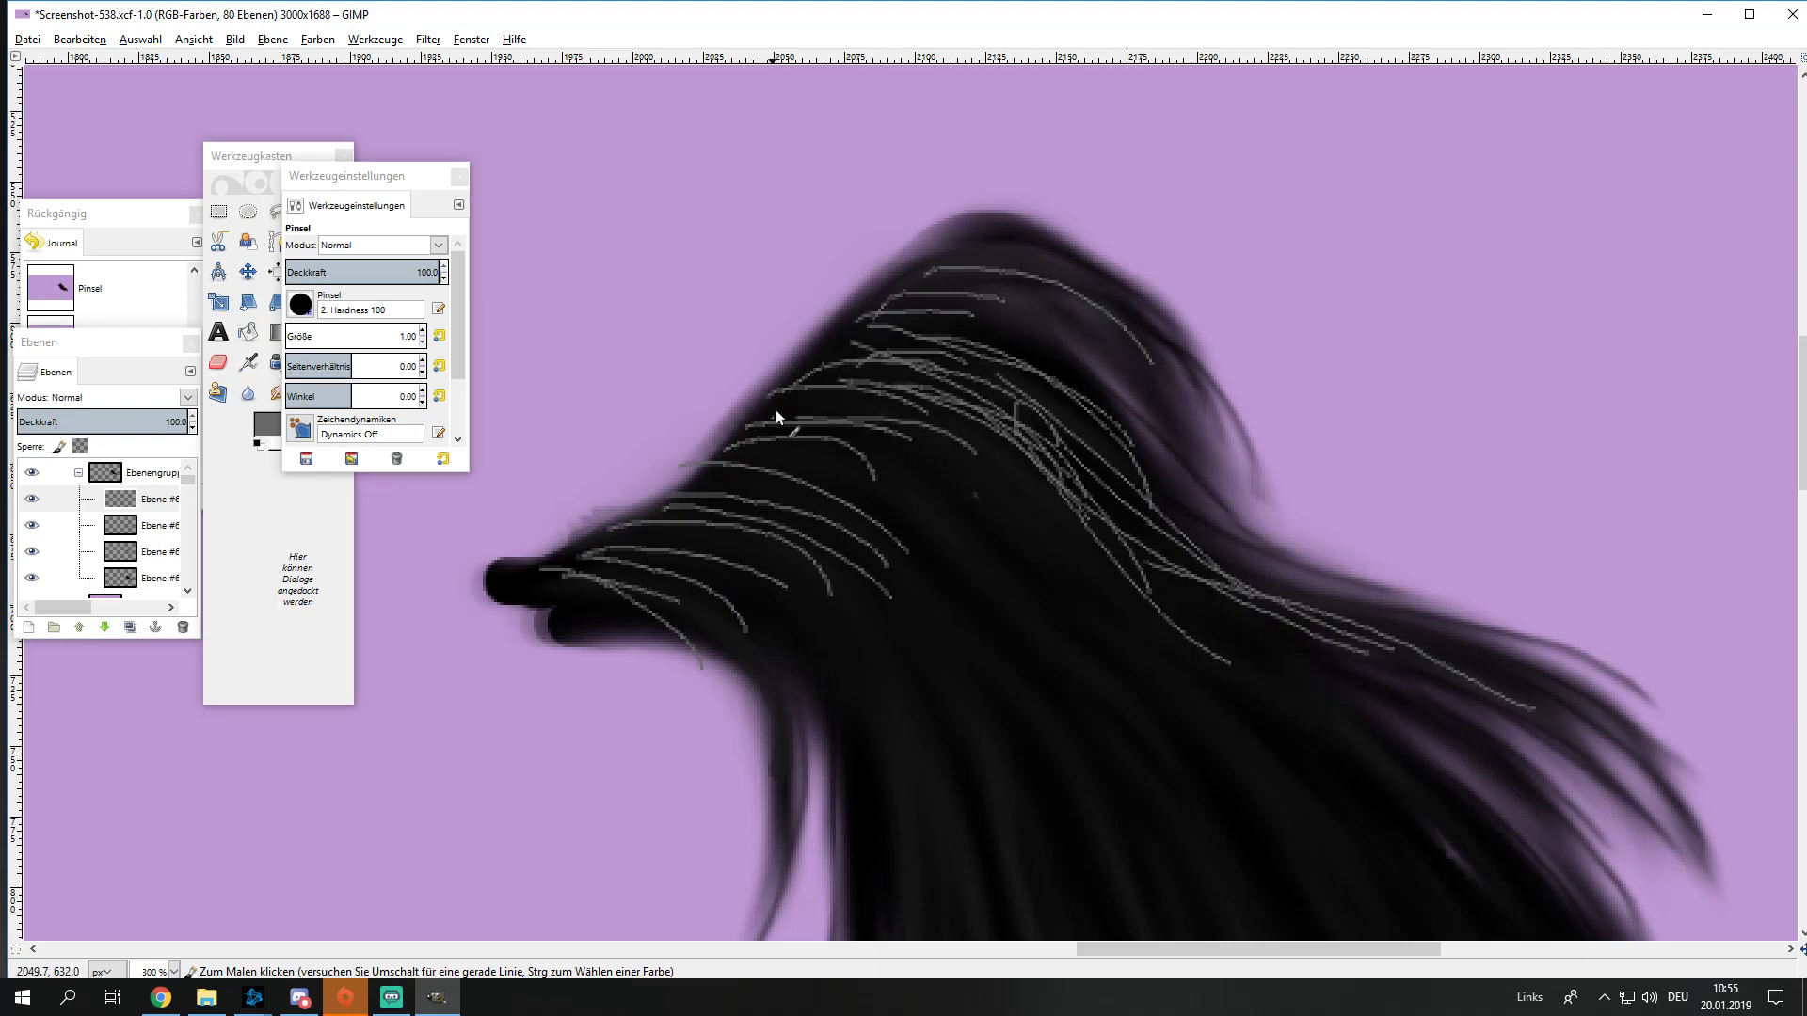
{"action": "left_click_drag", "start_coordinate": [796, 406], "coordinate": [1040, 478]}
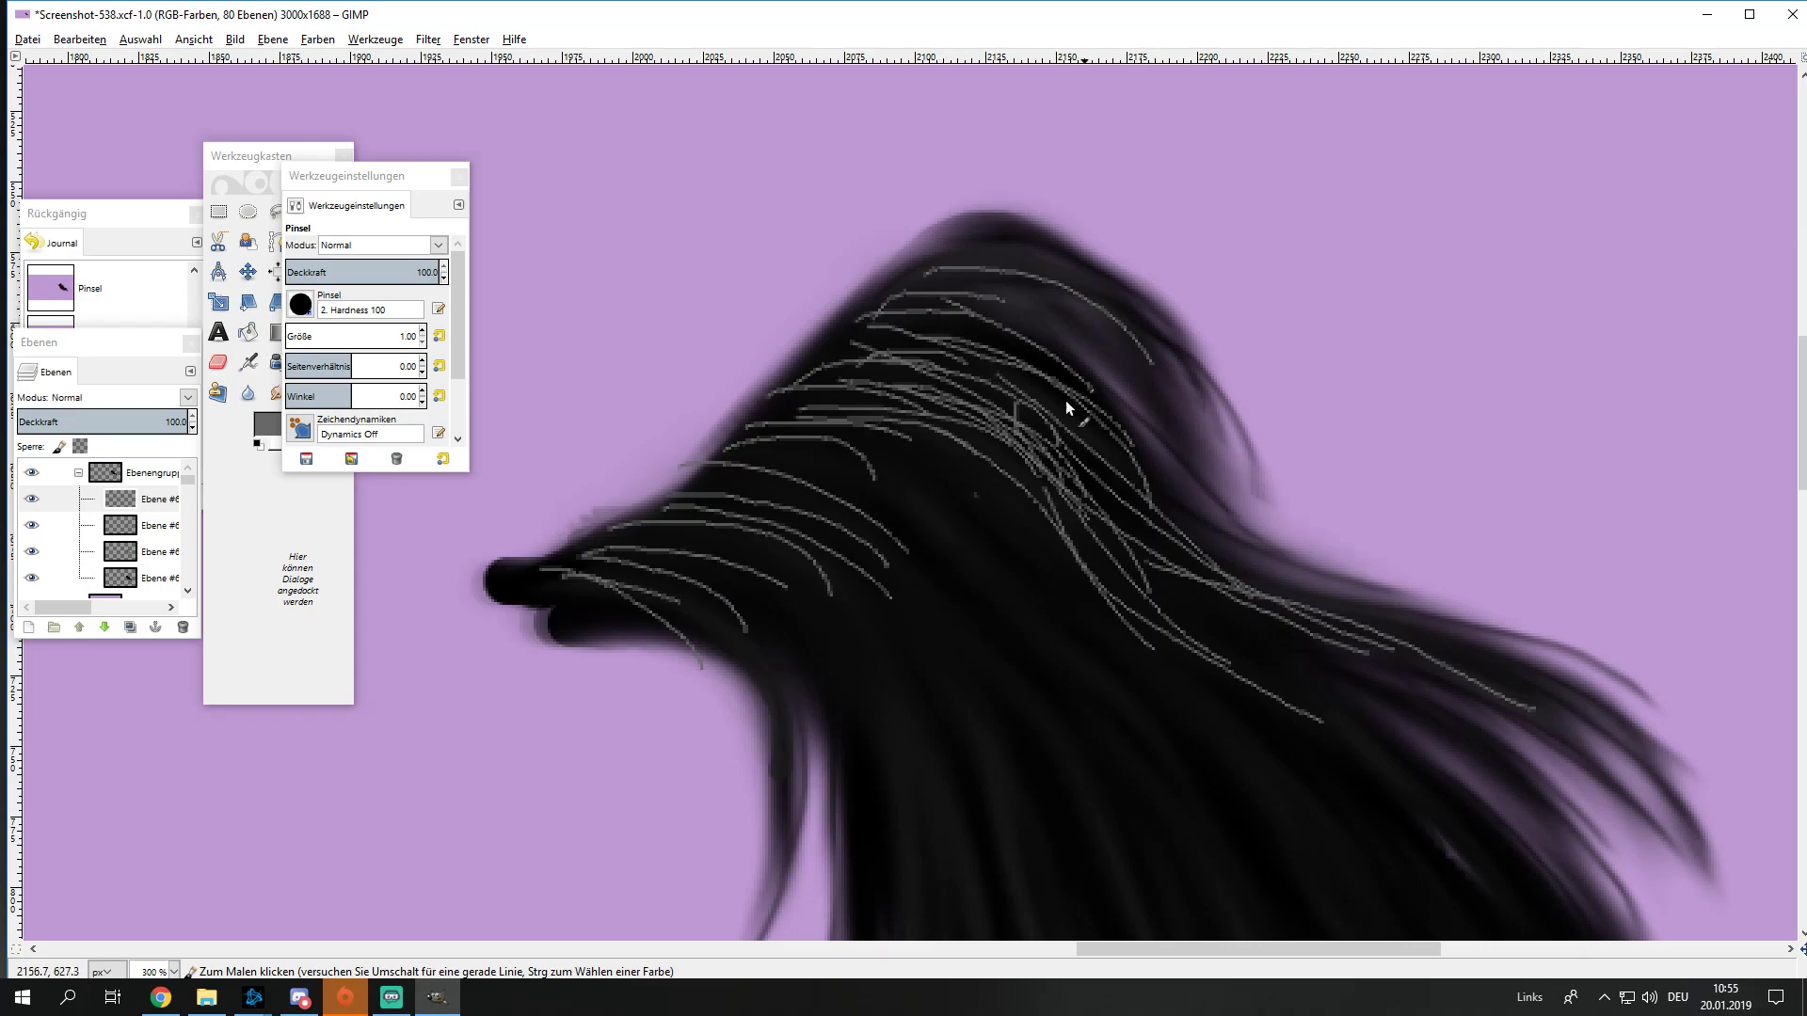
Step: Paint strands down the tail's left and long diagonals toward its lower right
{"action": "scroll", "coordinate": [1092, 489], "scroll_direction": "down", "scroll_amount": 3}
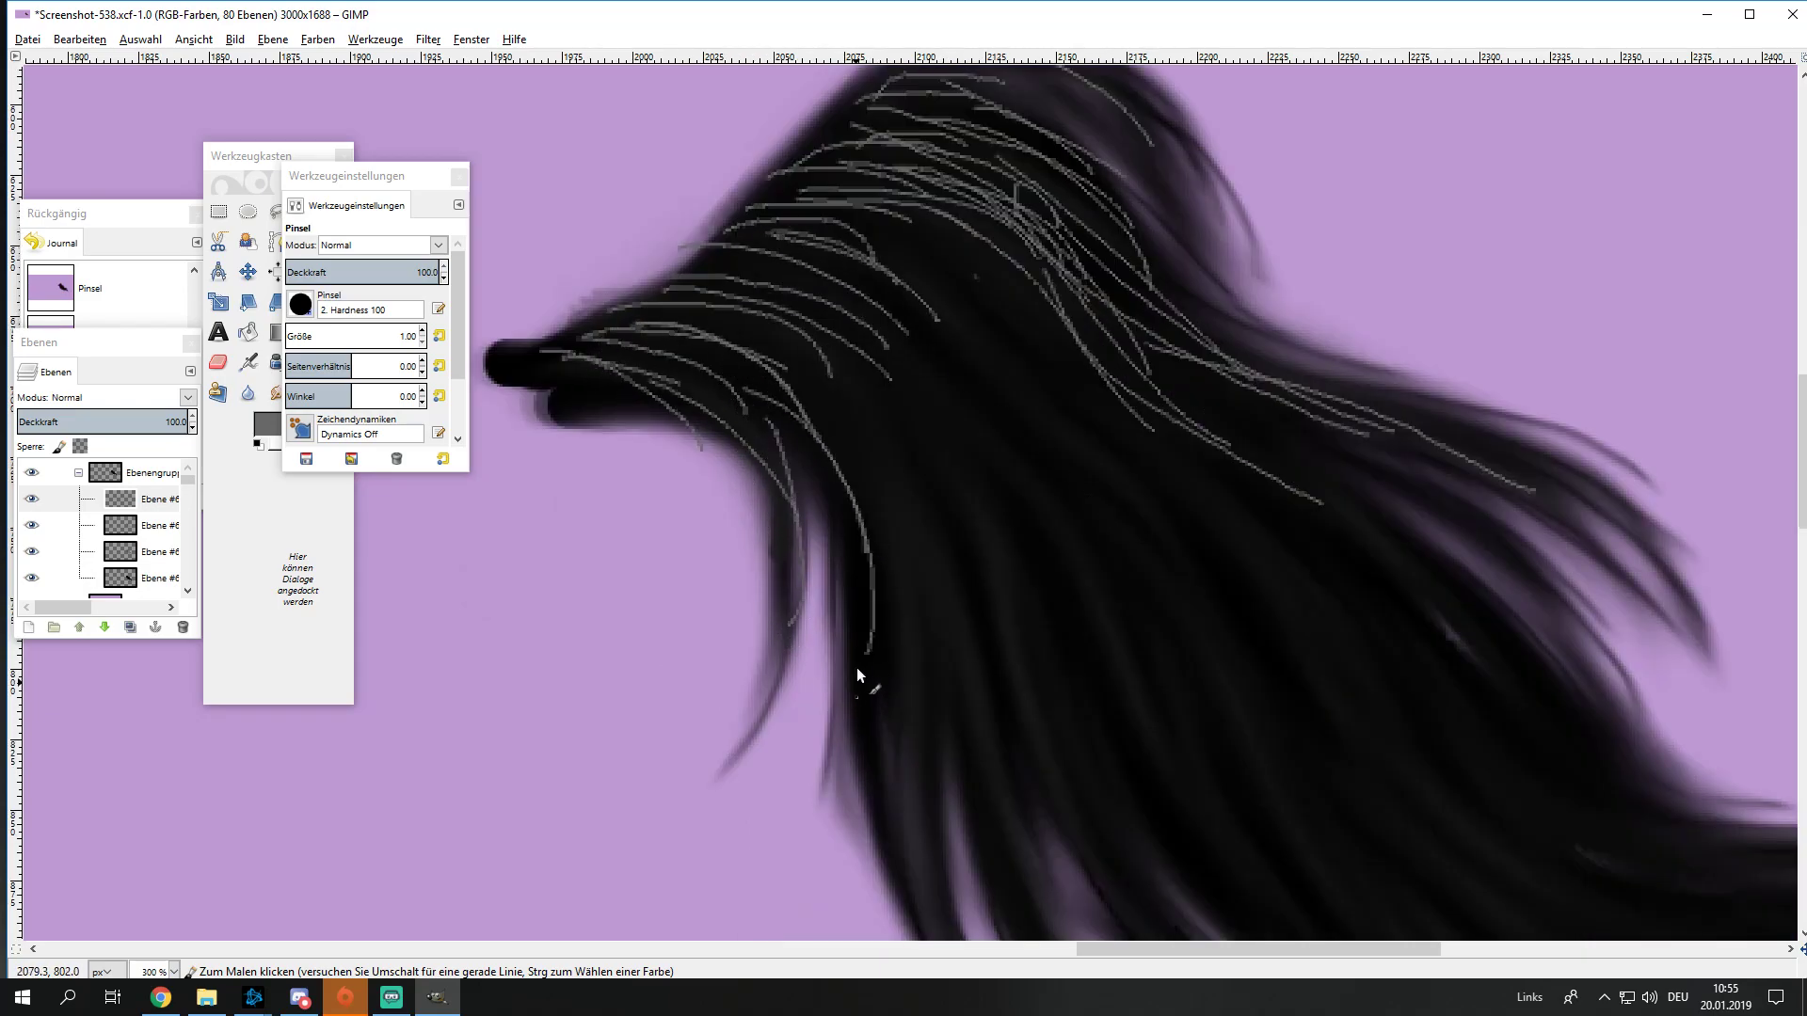
{"action": "left_click_drag", "start_coordinate": [854, 531], "coordinate": [864, 805]}
{"action": "left_click_drag", "start_coordinate": [847, 431], "coordinate": [880, 501]}
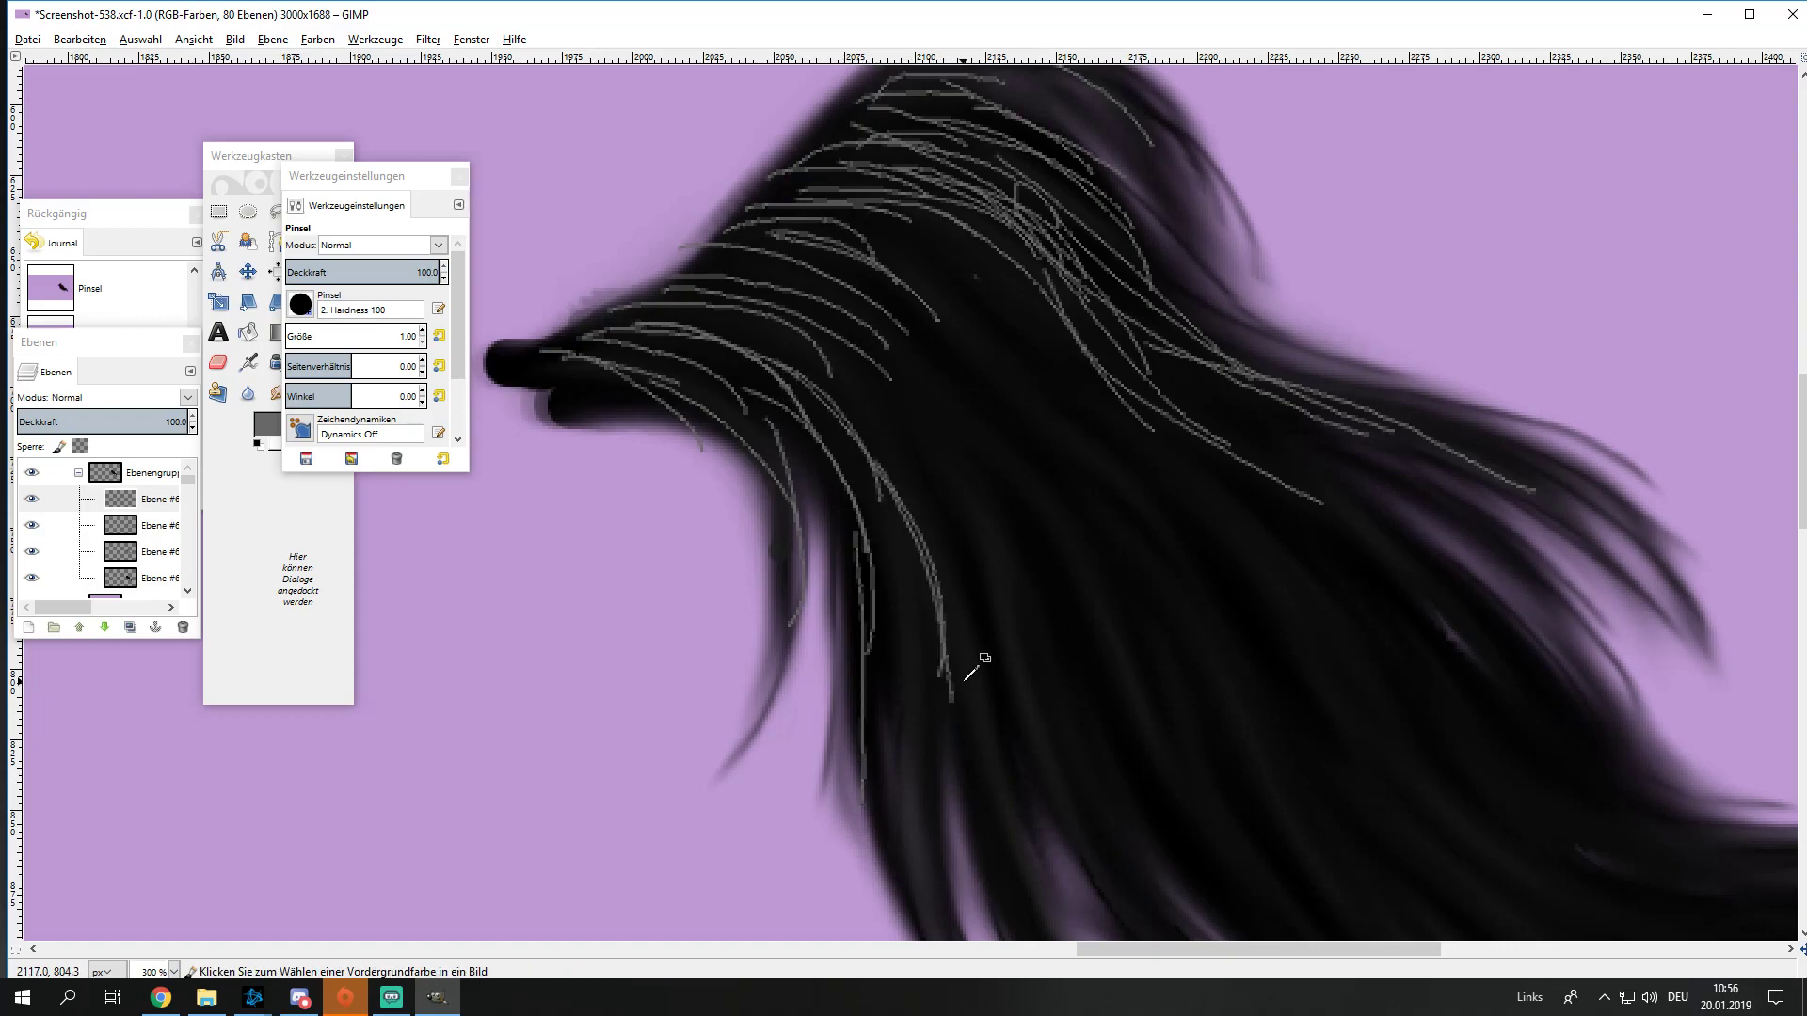
{"action": "scroll", "coordinate": [949, 628], "scroll_direction": "right", "scroll_amount": 2}
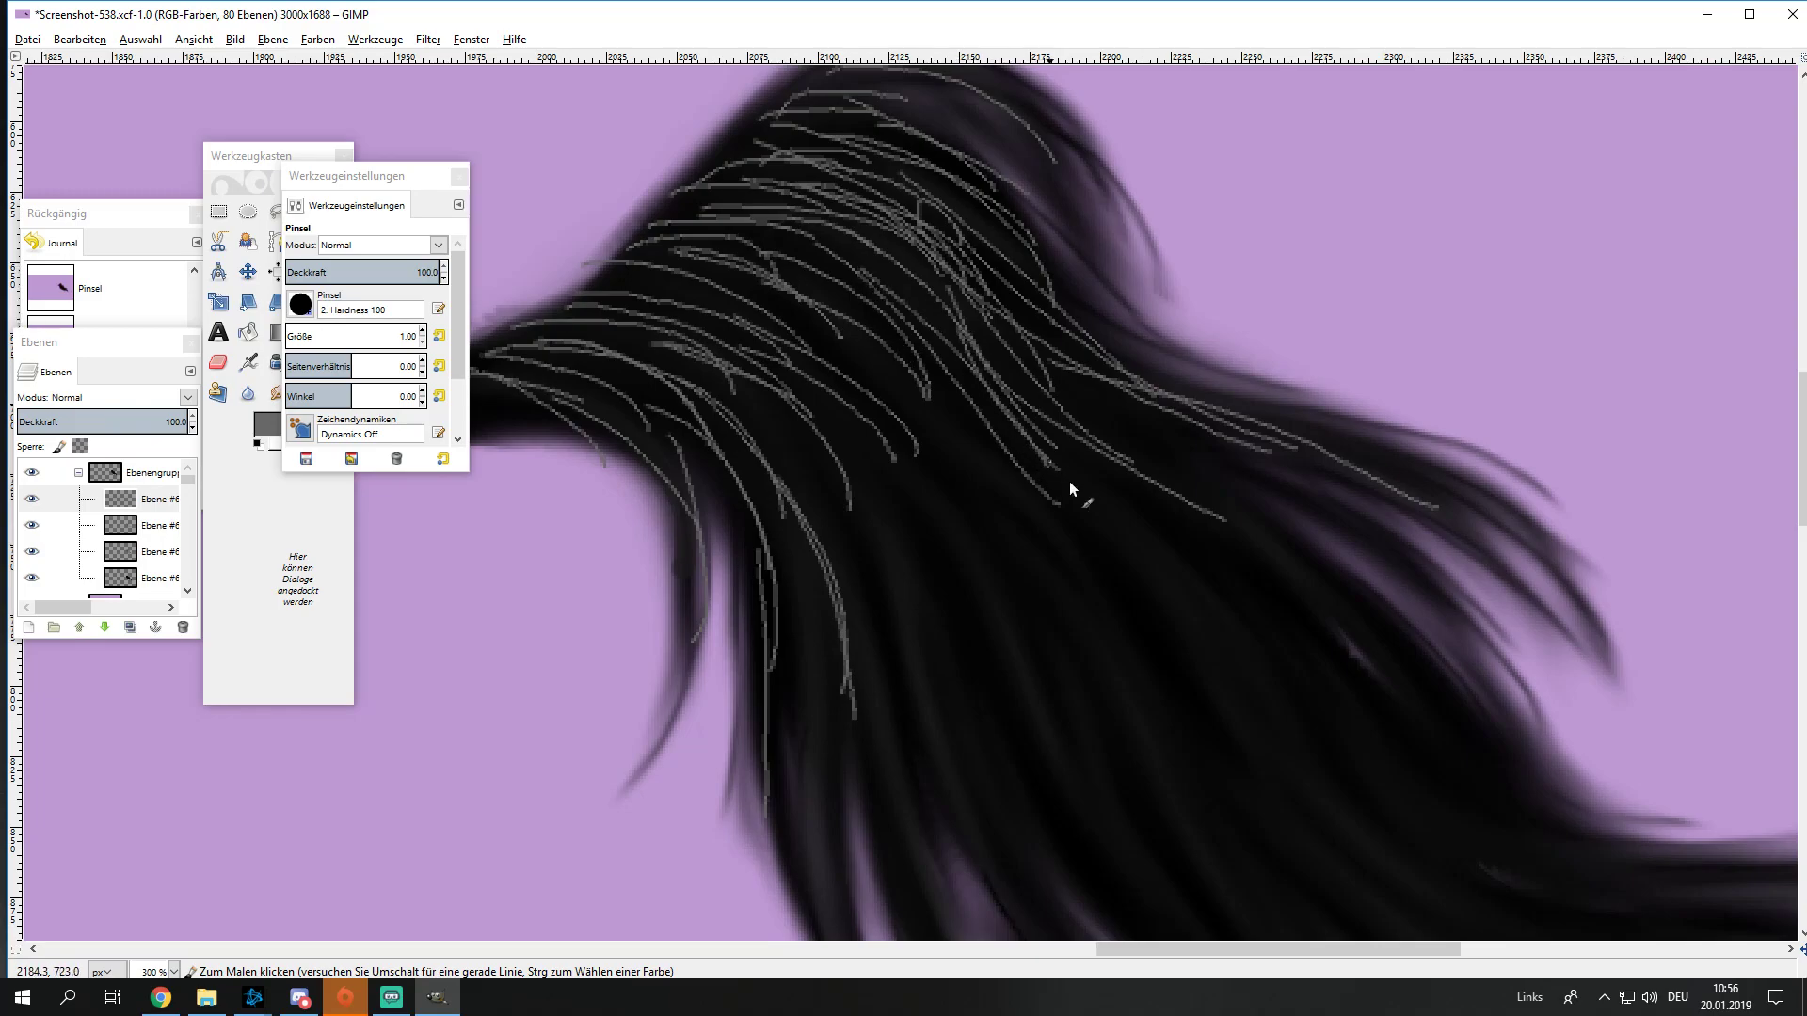
{"action": "left_click_drag", "start_coordinate": [1109, 468], "coordinate": [1260, 732]}
{"action": "left_click_drag", "start_coordinate": [1151, 511], "coordinate": [1334, 733]}
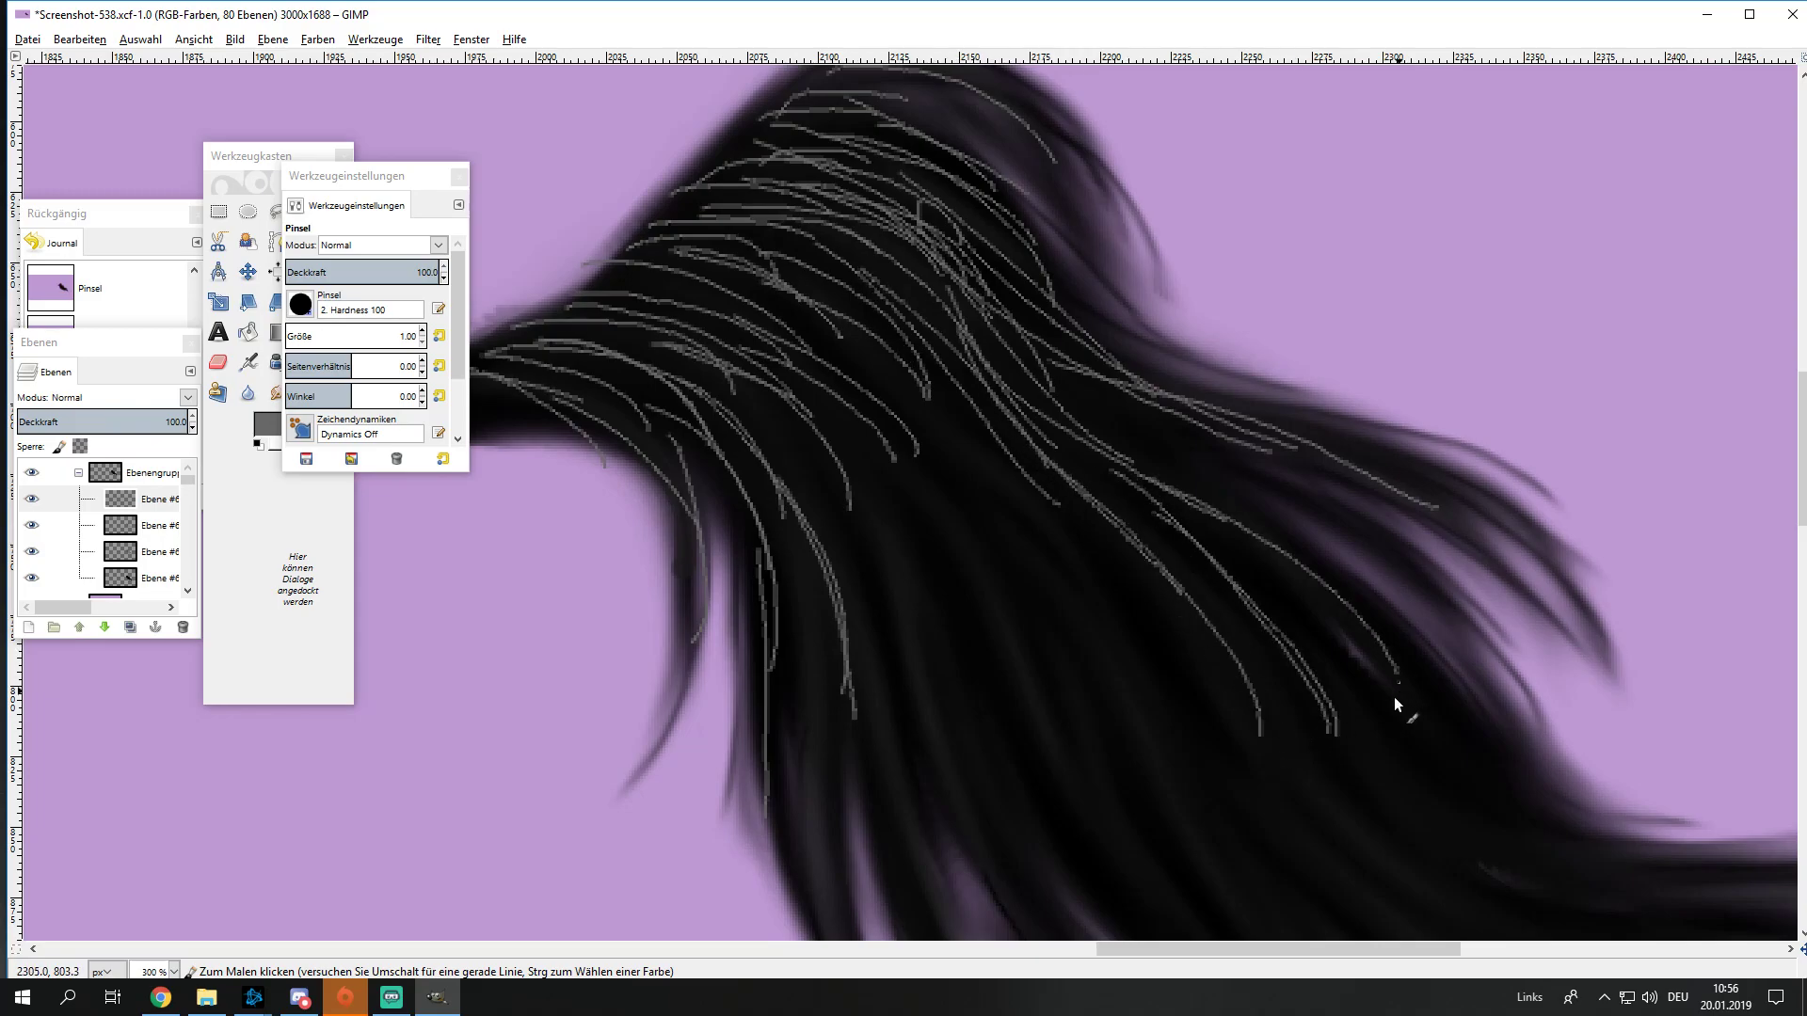
{"action": "left_click_drag", "start_coordinate": [1252, 549], "coordinate": [1440, 753]}
{"action": "left_click_drag", "start_coordinate": [1228, 543], "coordinate": [1459, 800]}
{"action": "left_click_drag", "start_coordinate": [1290, 618], "coordinate": [1535, 845]}
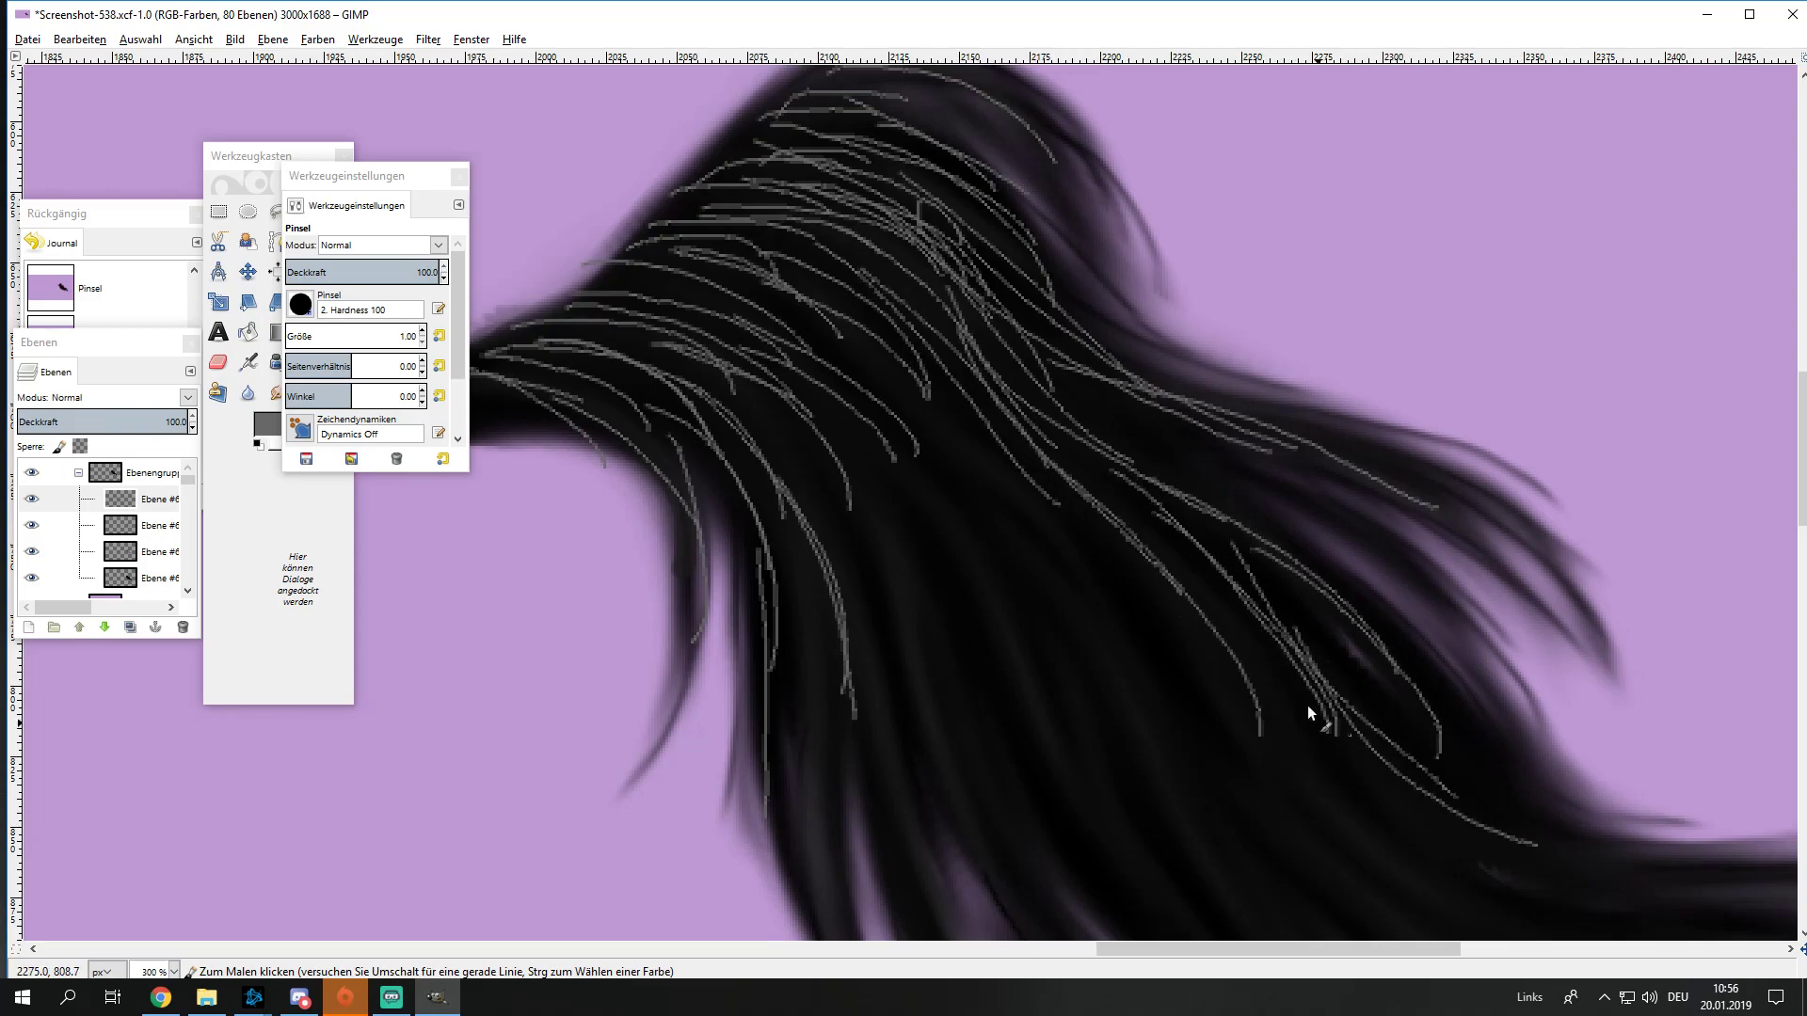
{"action": "left_click_drag", "start_coordinate": [1111, 430], "coordinate": [1430, 677]}
{"action": "left_click_drag", "start_coordinate": [1084, 403], "coordinate": [1242, 519]}
Step: Add several more grey strands across the tail
{"action": "scroll", "coordinate": [1270, 577], "scroll_direction": "down", "scroll_amount": 2}
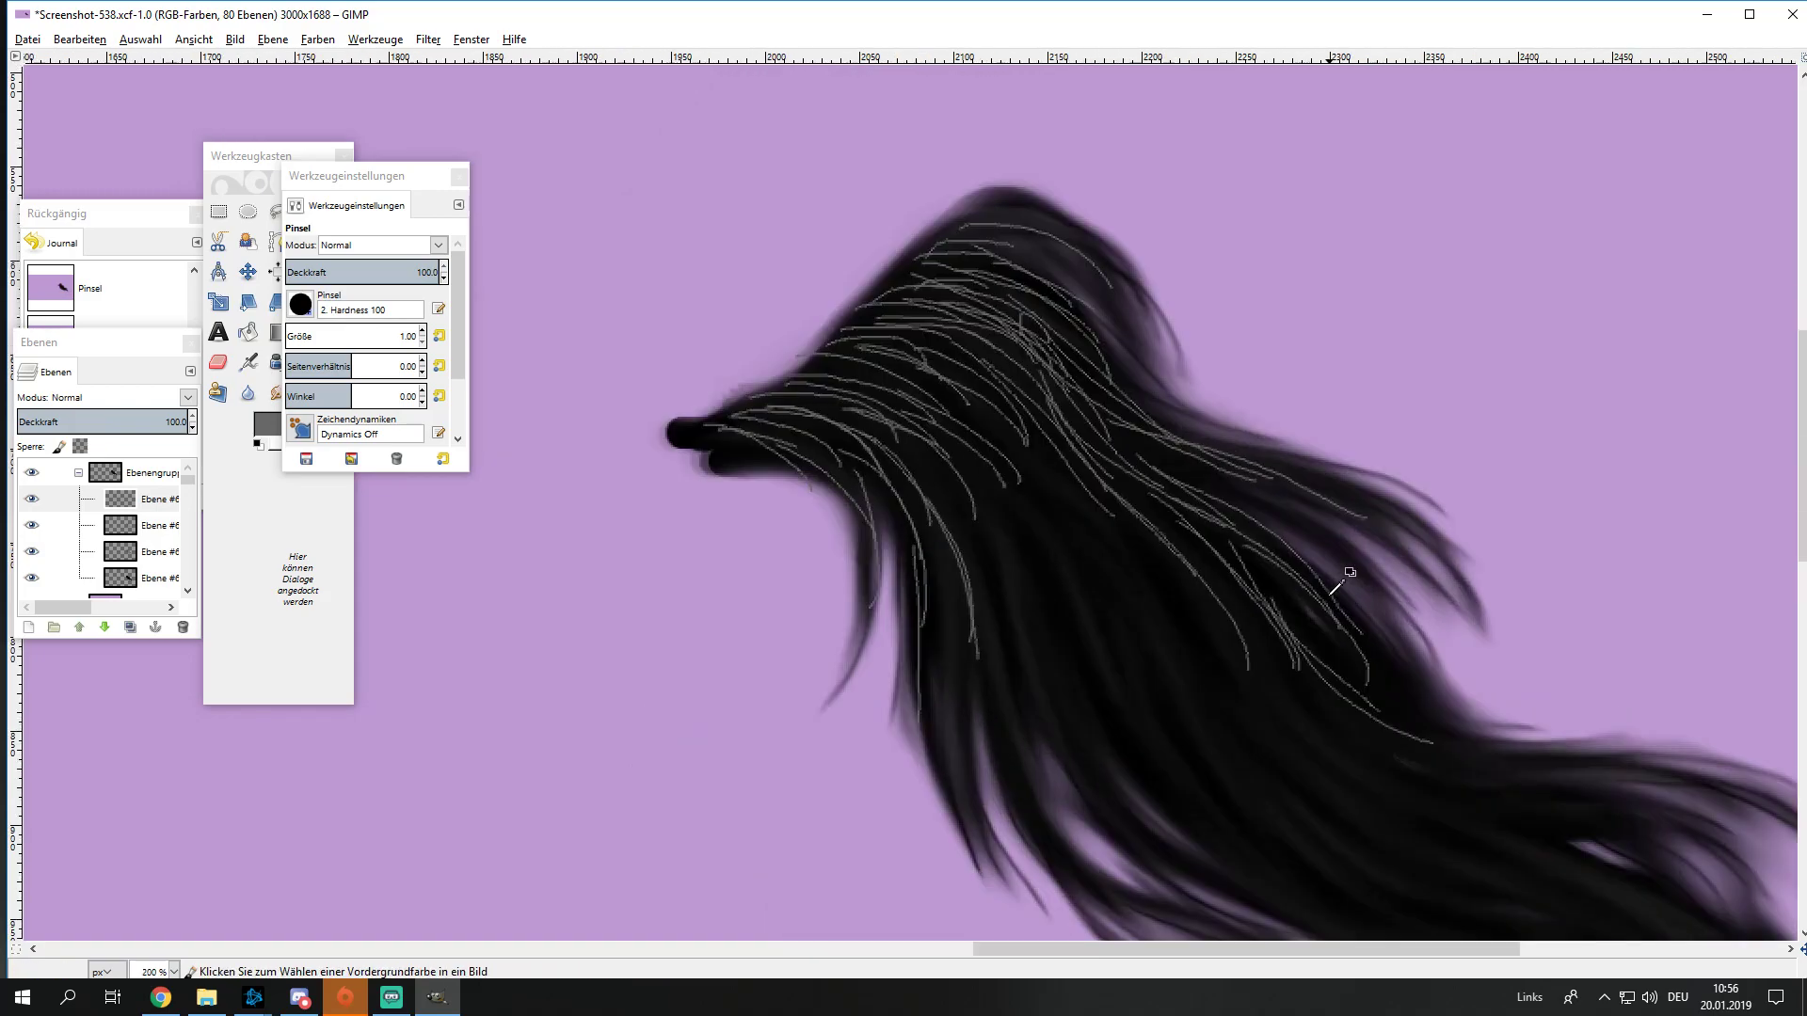
{"action": "scroll", "coordinate": [801, 281], "scroll_direction": "up", "scroll_amount": 2}
{"action": "left_click_drag", "start_coordinate": [802, 282], "coordinate": [1035, 664]}
{"action": "left_click_drag", "start_coordinate": [923, 432], "coordinate": [1113, 692]}
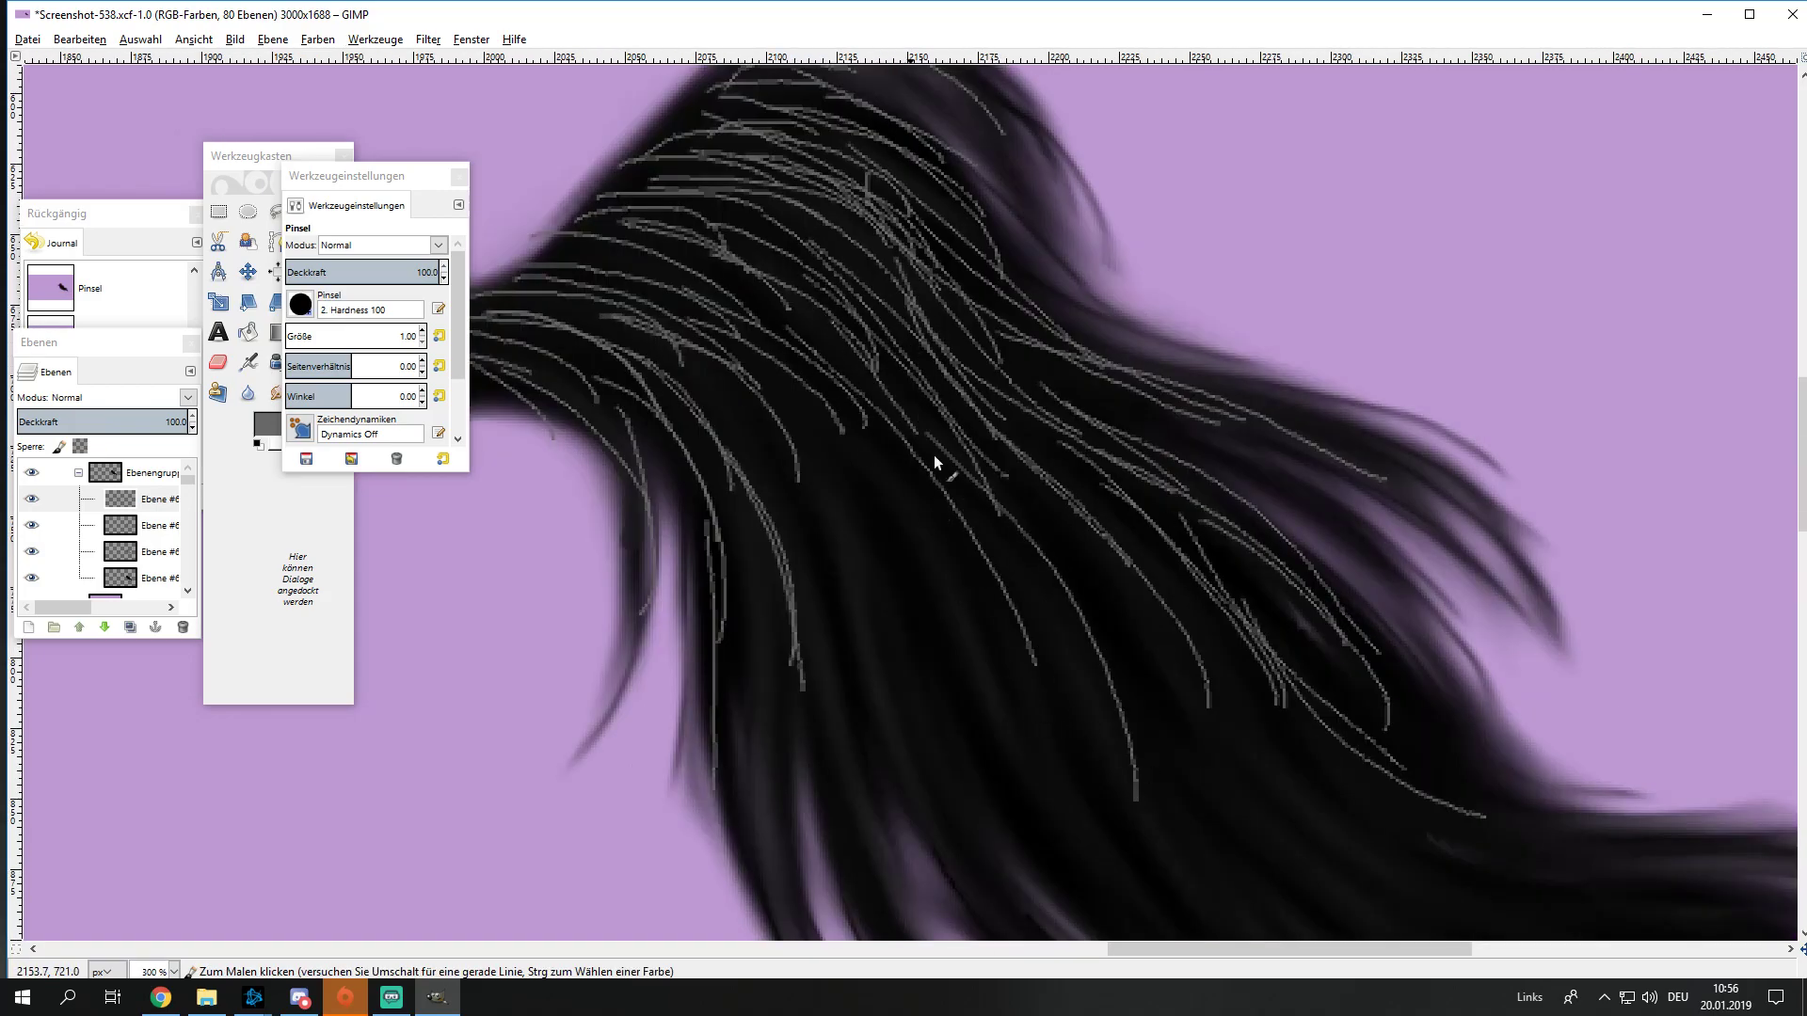
{"action": "left_click_drag", "start_coordinate": [934, 462], "coordinate": [1114, 750]}
{"action": "left_click_drag", "start_coordinate": [951, 432], "coordinate": [1138, 721]}
{"action": "left_click_drag", "start_coordinate": [1087, 525], "coordinate": [1245, 802]}
Step: Fill the middle and left side of the tail with strands reaching the lower tips
{"action": "scroll", "coordinate": [1245, 801], "scroll_direction": "down", "scroll_amount": 3}
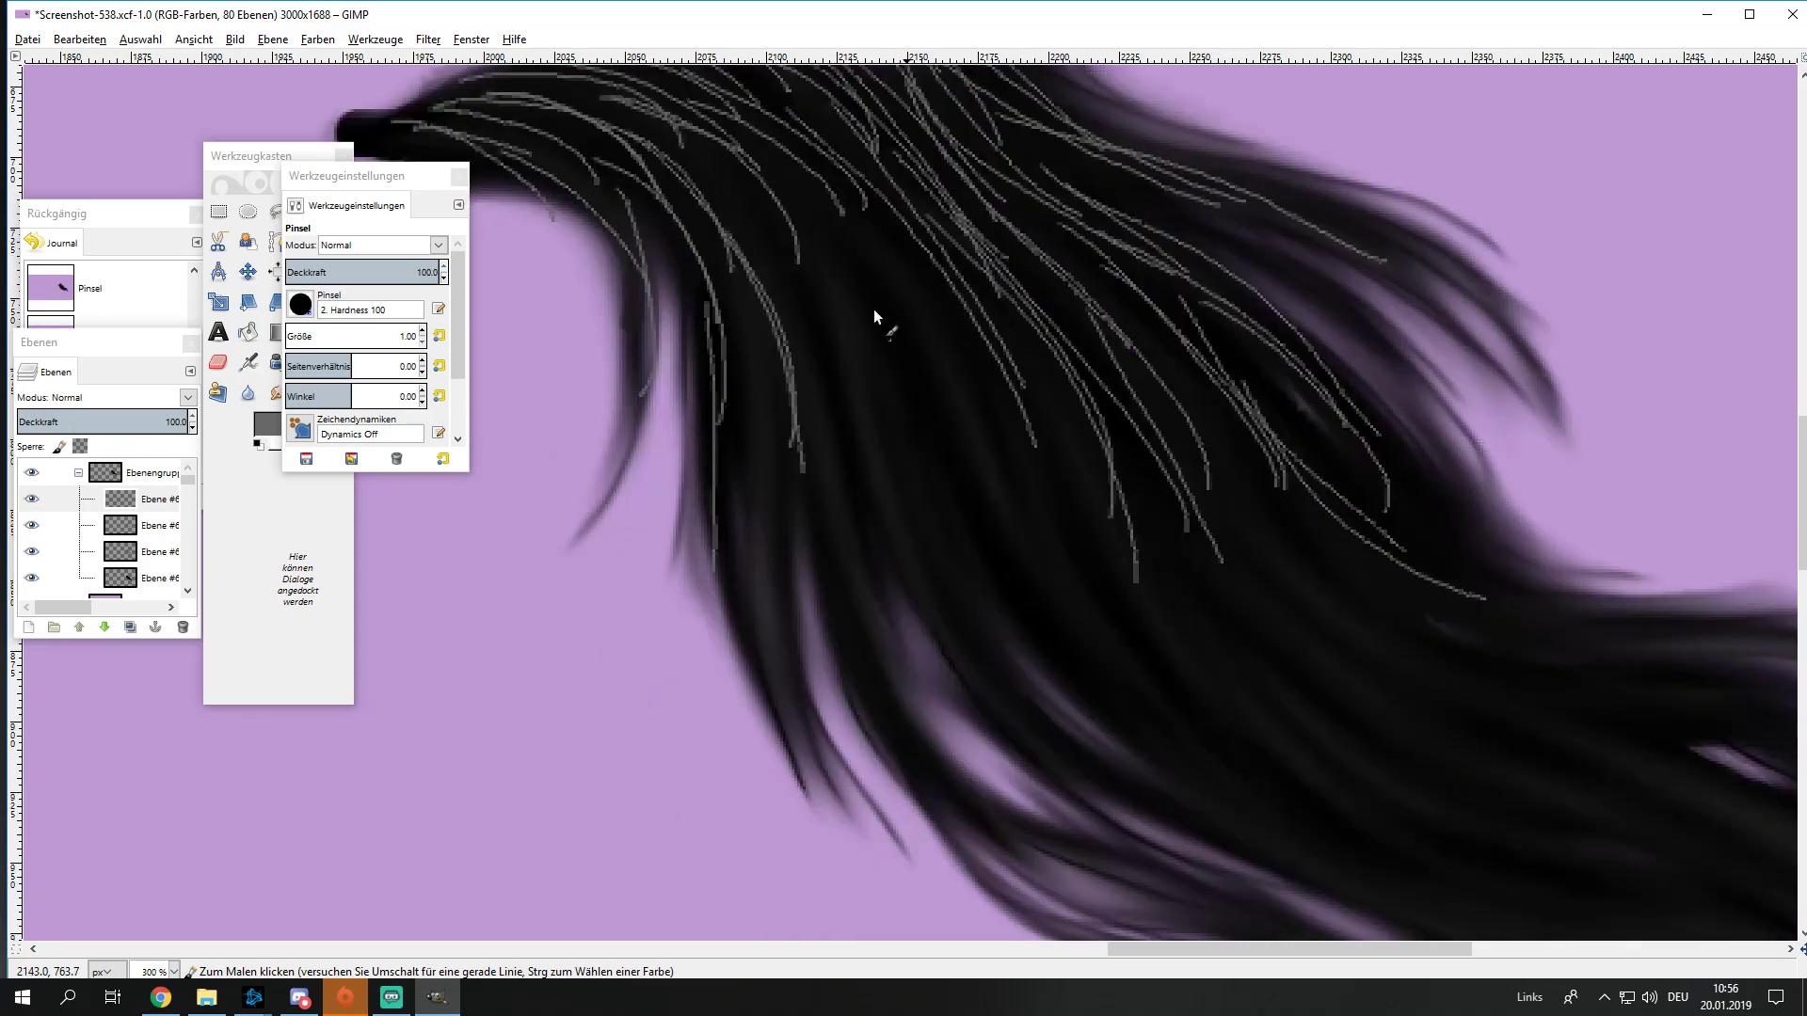
{"action": "left_click_drag", "start_coordinate": [858, 188], "coordinate": [1107, 632]}
{"action": "left_click_drag", "start_coordinate": [800, 179], "coordinate": [956, 504]}
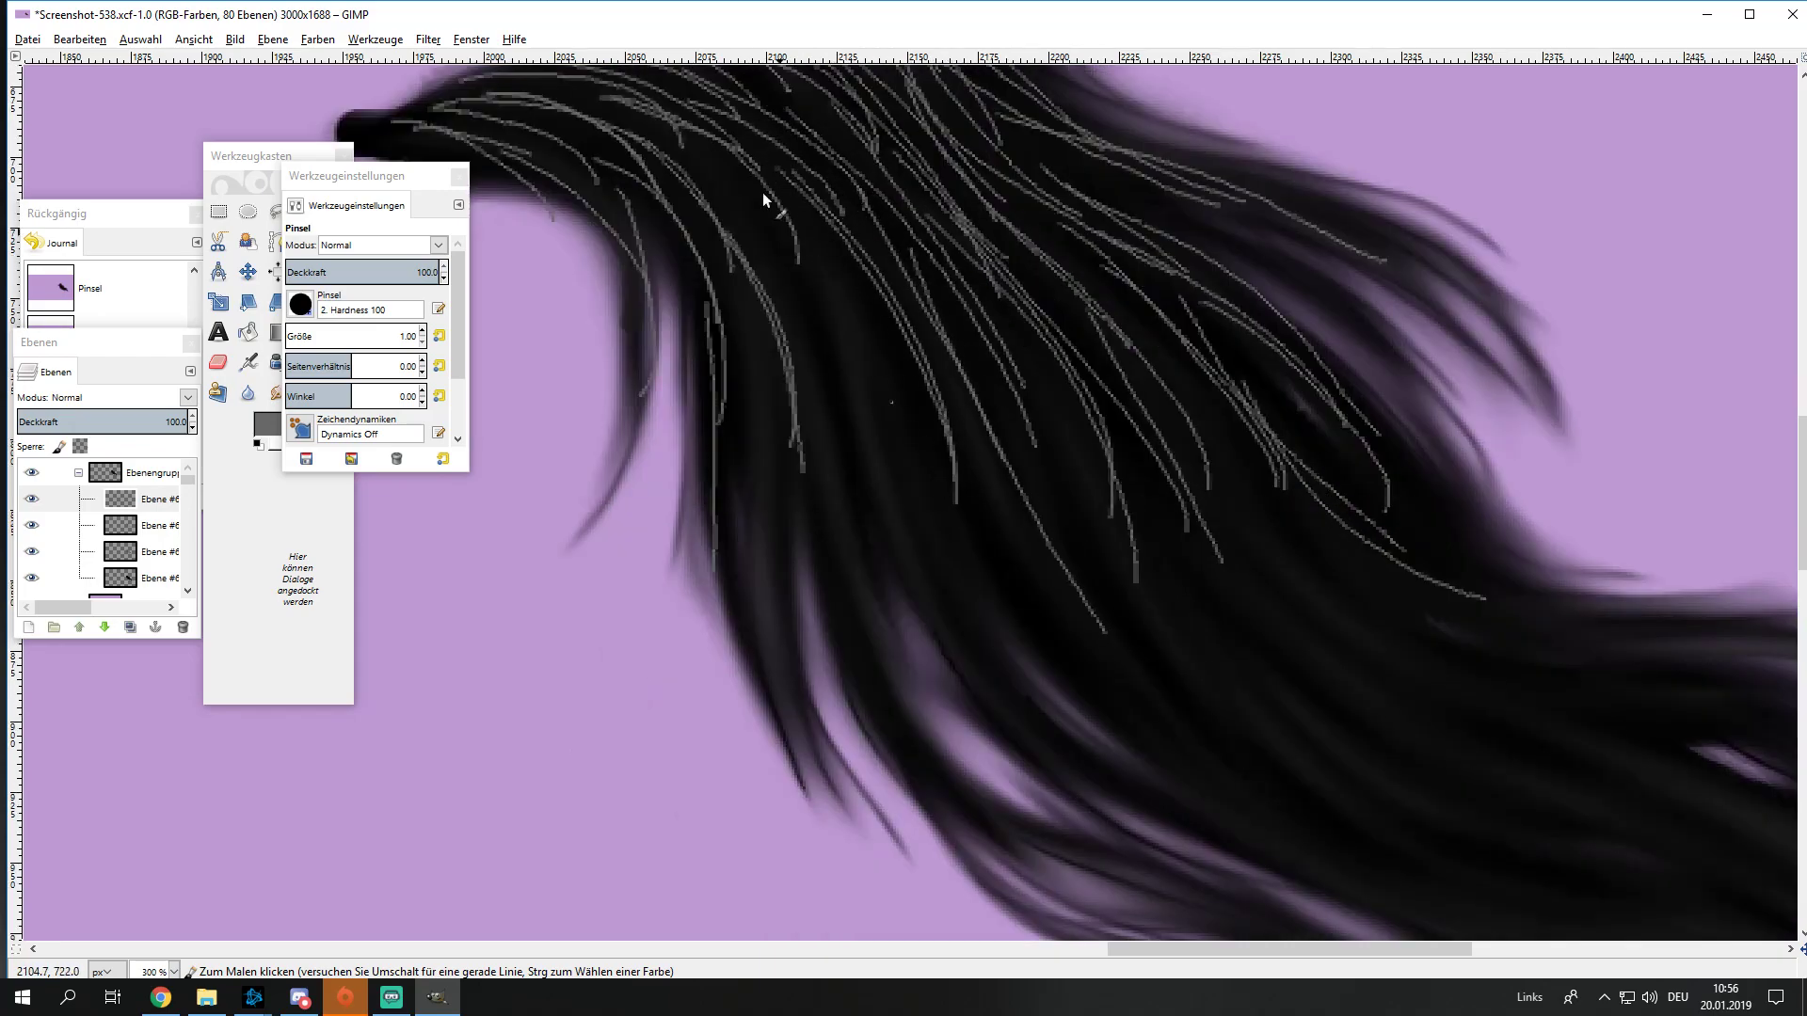
{"action": "left_click_drag", "start_coordinate": [743, 156], "coordinate": [861, 367]}
{"action": "left_click_drag", "start_coordinate": [663, 115], "coordinate": [842, 399]}
{"action": "mouse_move", "coordinate": [717, 168]}
{"action": "left_mouse_down"}
{"action": "mouse_move", "coordinate": [782, 266]}
{"action": "mouse_move", "coordinate": [877, 595]}
{"action": "left_mouse_up"}
{"action": "left_click_drag", "start_coordinate": [758, 258], "coordinate": [817, 515]}
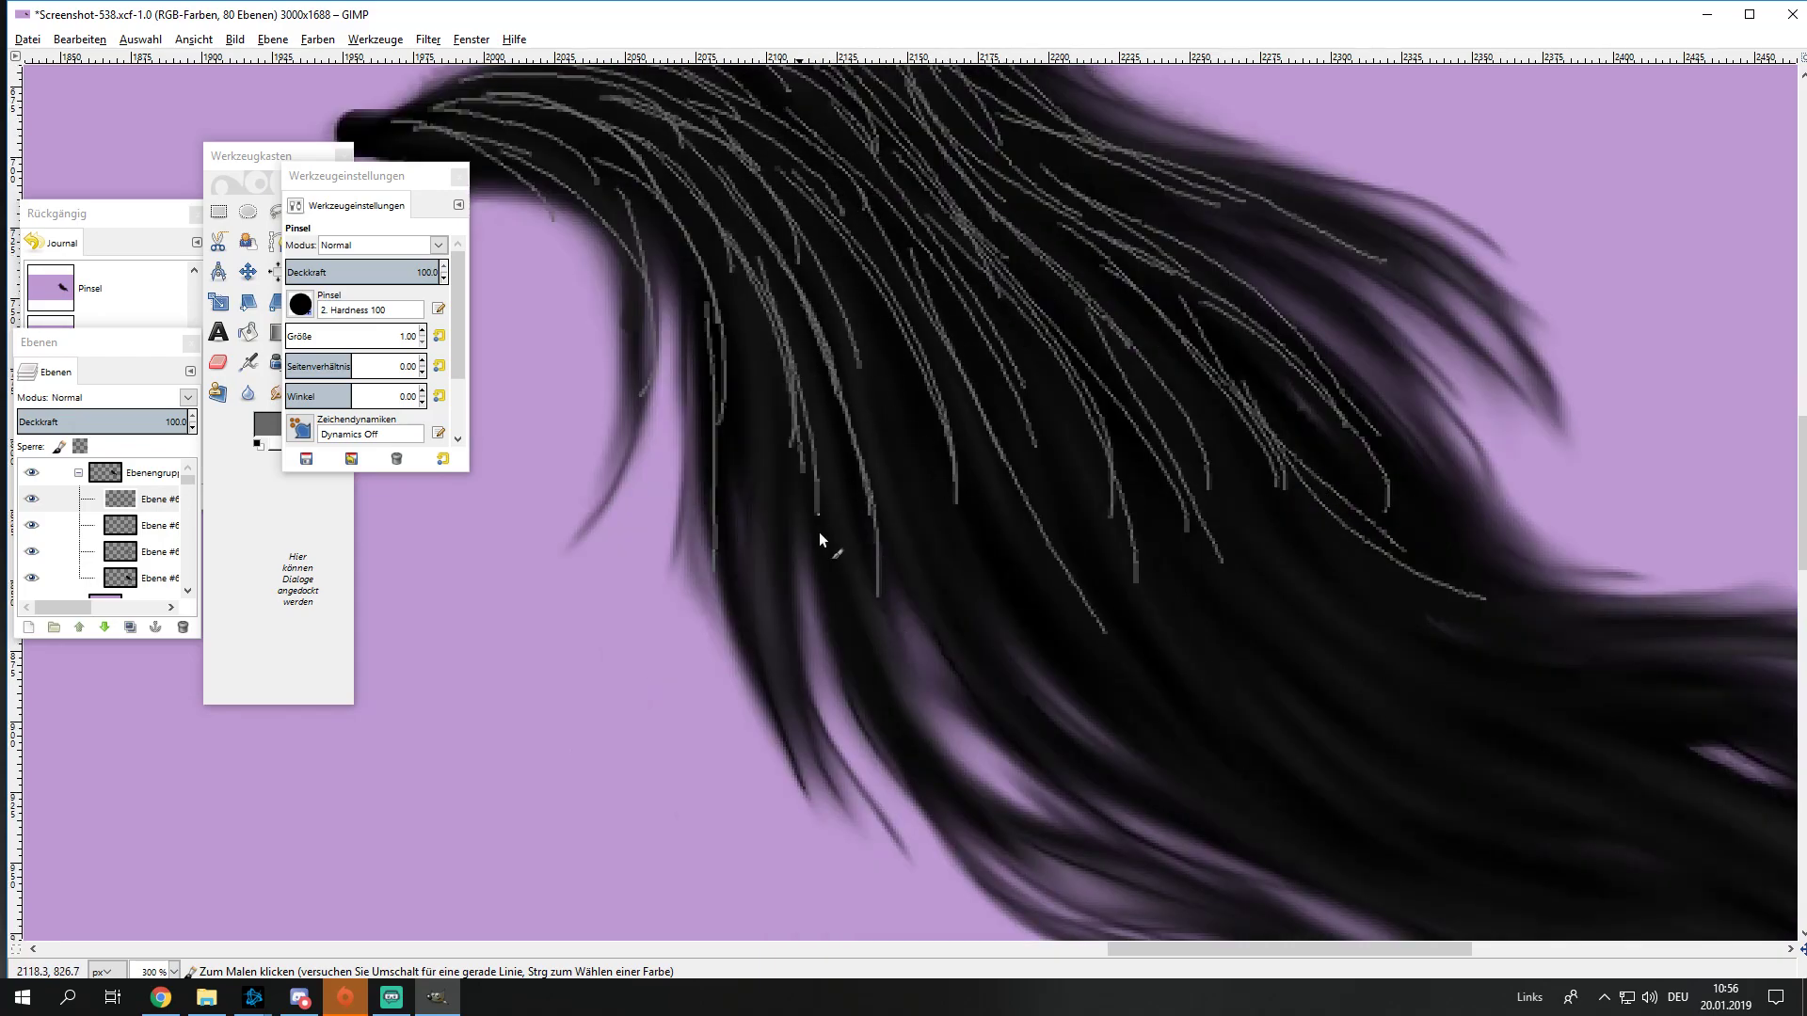
{"action": "mouse_move", "coordinate": [718, 282]}
{"action": "left_mouse_down"}
{"action": "mouse_move", "coordinate": [748, 587]}
{"action": "mouse_move", "coordinate": [785, 720]}
{"action": "left_mouse_up"}
{"action": "left_click_drag", "start_coordinate": [728, 367], "coordinate": [781, 748]}
{"action": "left_click_drag", "start_coordinate": [748, 321], "coordinate": [780, 524]}
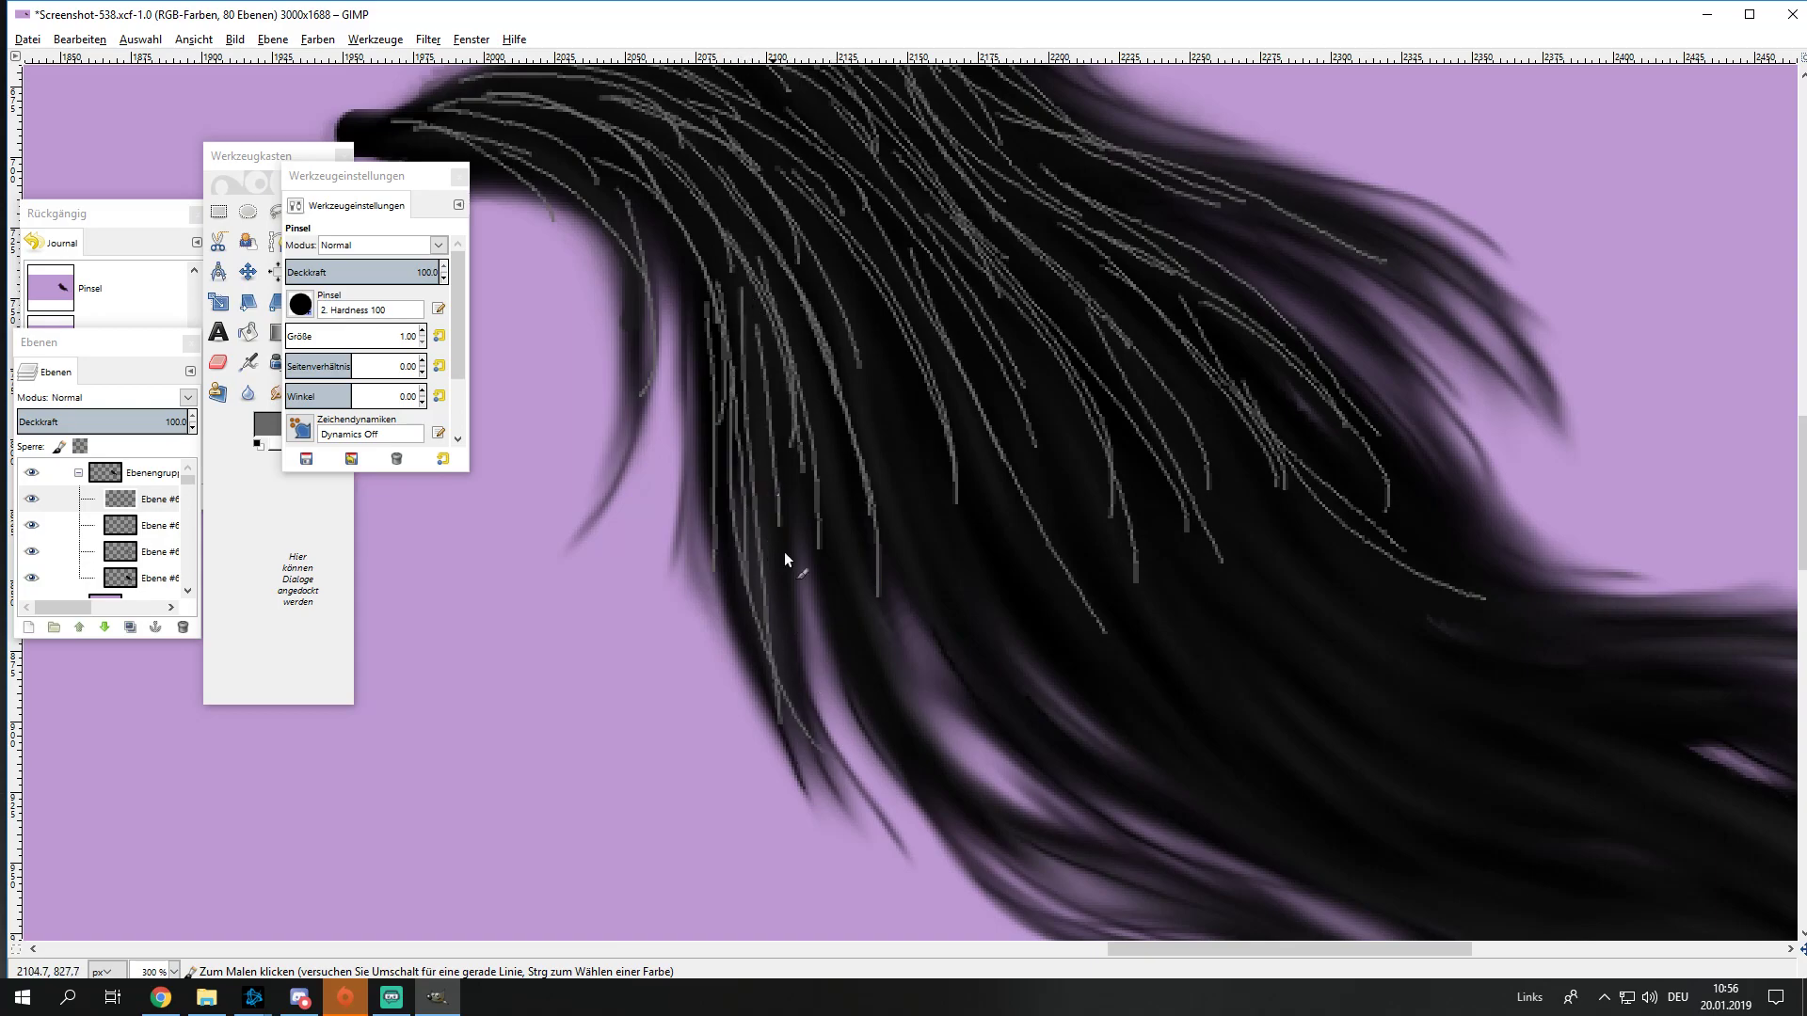
{"action": "left_click_drag", "start_coordinate": [796, 369], "coordinate": [941, 779]}
{"action": "left_click_drag", "start_coordinate": [845, 616], "coordinate": [1007, 820]}
Step: Trace grey strands along the tail's lower edge
{"action": "scroll", "coordinate": [931, 717], "scroll_direction": "down", "scroll_amount": 5}
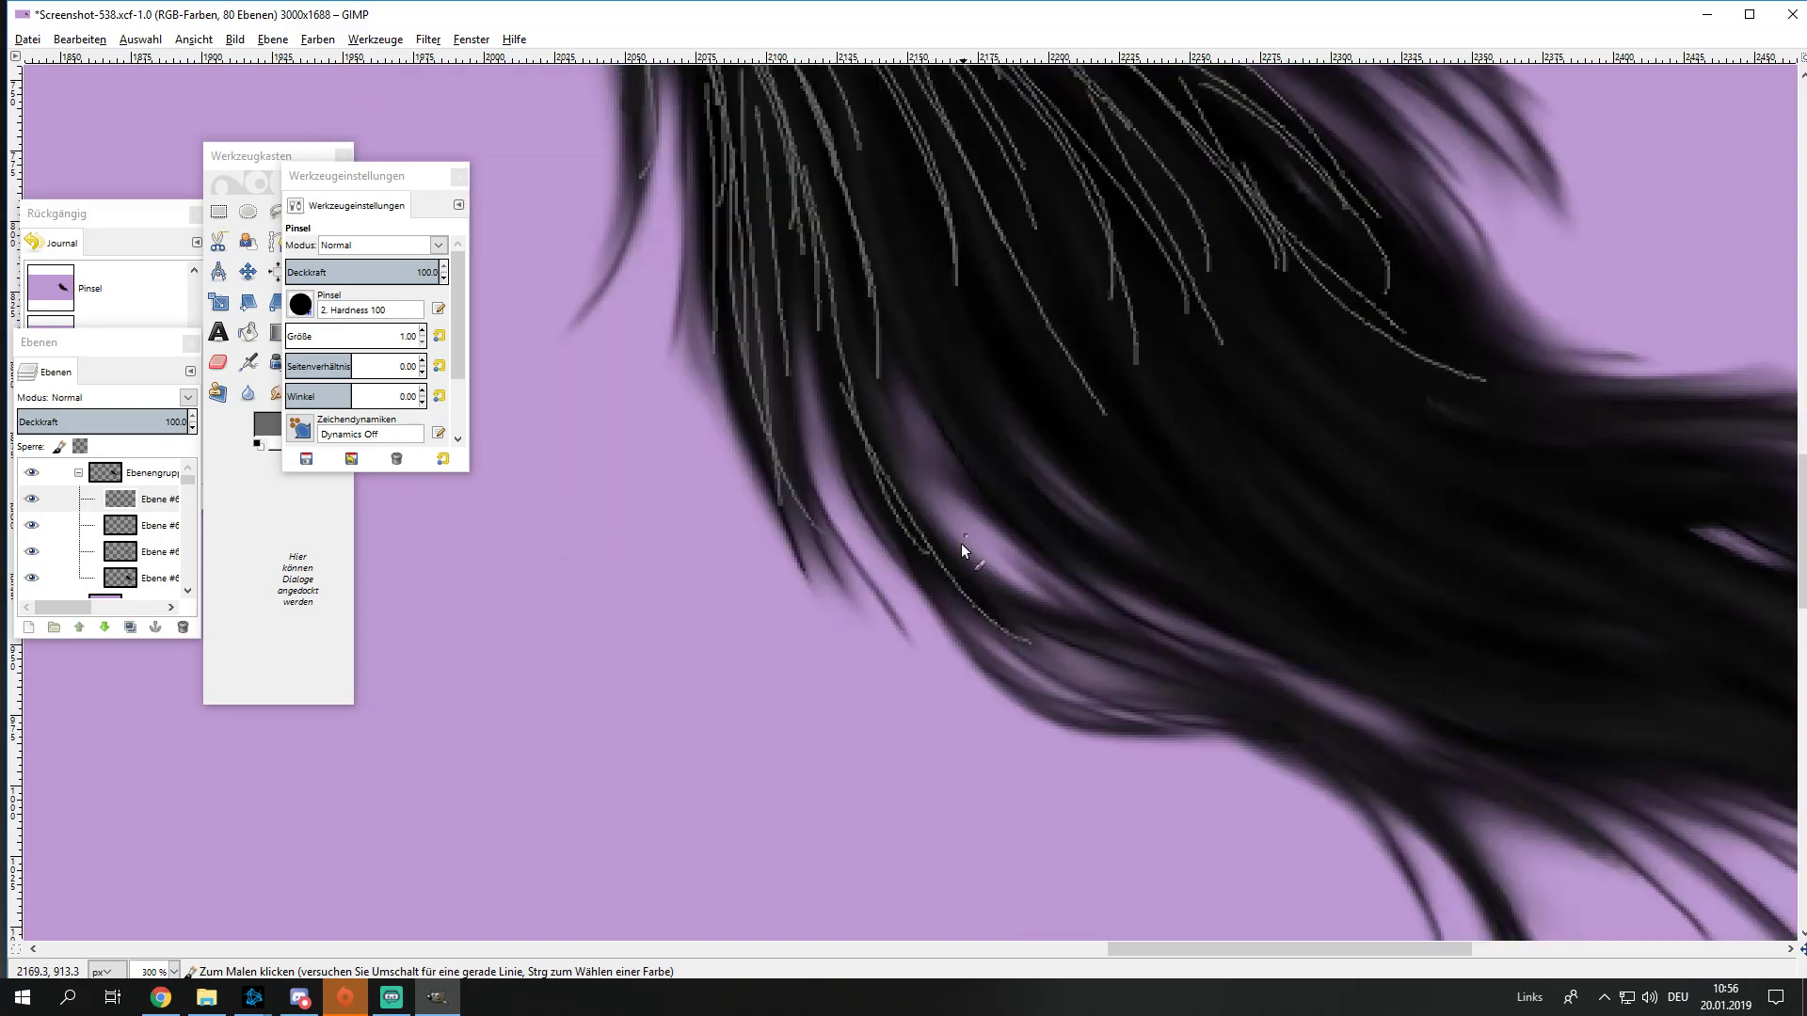
{"action": "left_click_drag", "start_coordinate": [960, 556], "coordinate": [1273, 678]}
{"action": "left_click_drag", "start_coordinate": [993, 640], "coordinate": [1312, 748]}
{"action": "mouse_move", "coordinate": [1101, 702]}
{"action": "left_mouse_down"}
{"action": "mouse_move", "coordinate": [1417, 815]}
{"action": "mouse_move", "coordinate": [1468, 861]}
{"action": "mouse_move", "coordinate": [1242, 686]}
{"action": "mouse_move", "coordinate": [964, 594]}
{"action": "left_mouse_up"}
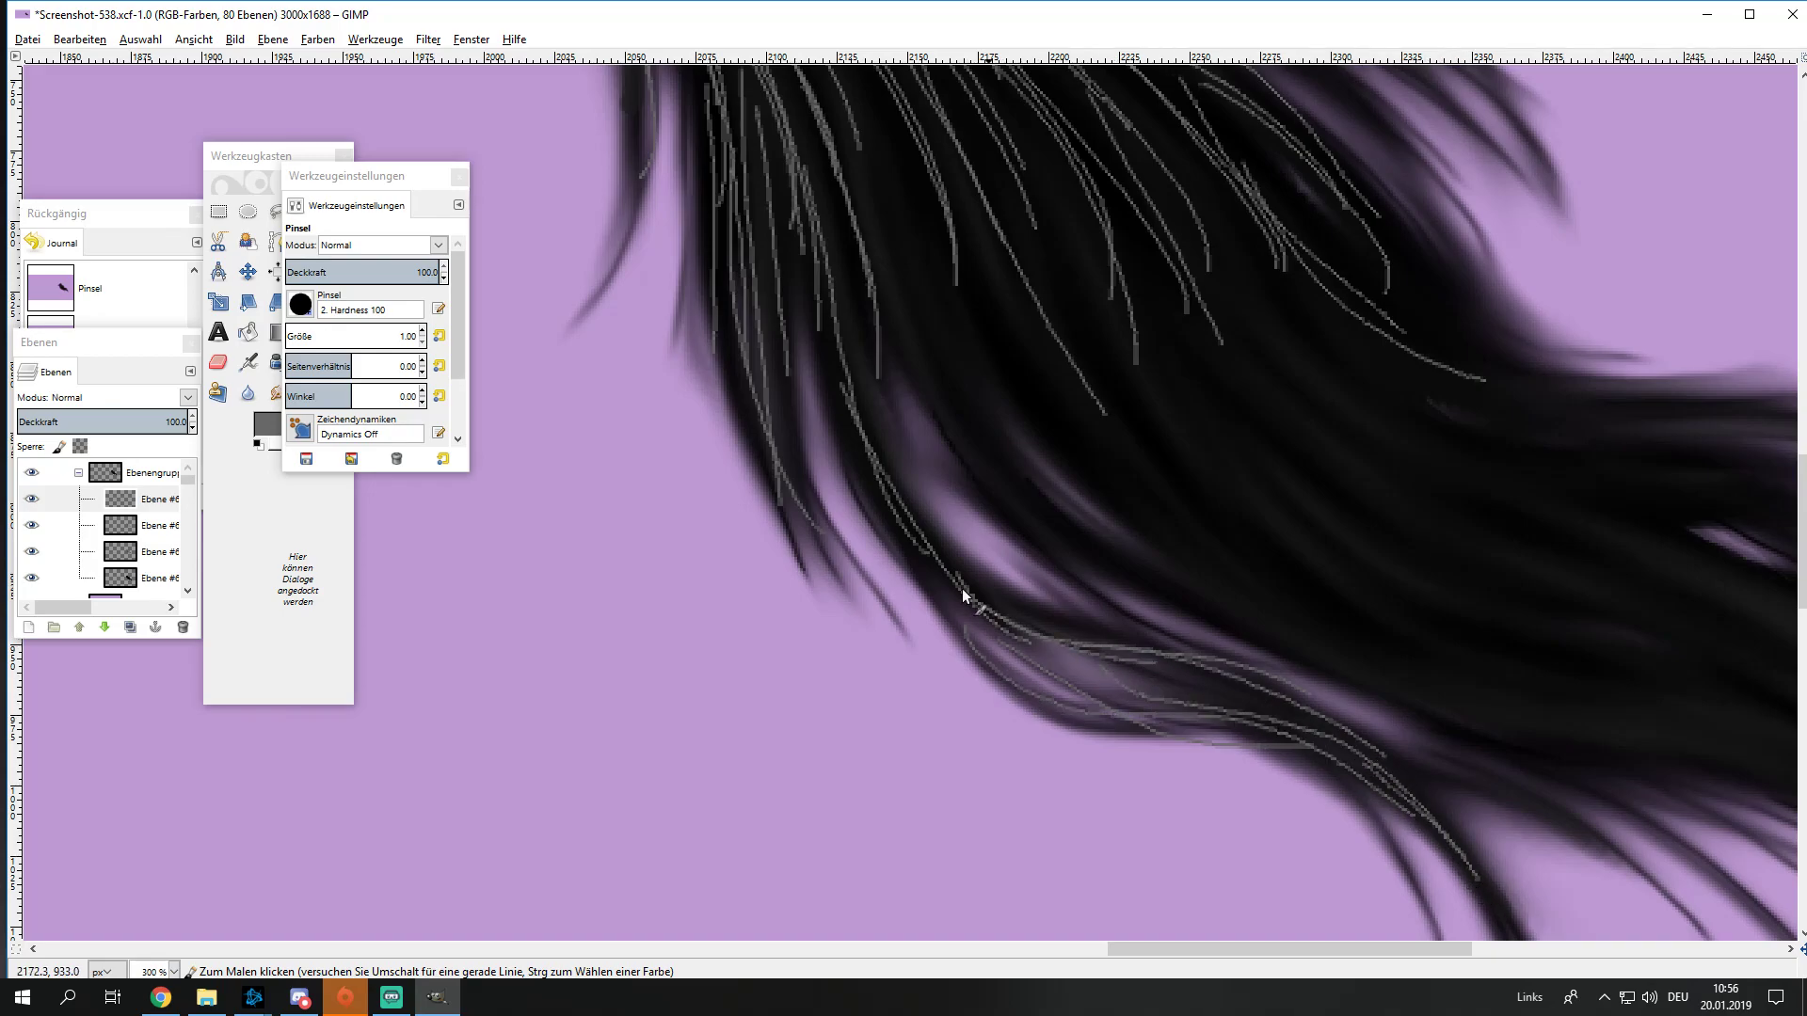
{"action": "left_click_drag", "start_coordinate": [923, 248], "coordinate": [1039, 519]}
{"action": "mouse_move", "coordinate": [960, 358]}
{"action": "left_mouse_down"}
{"action": "mouse_move", "coordinate": [1188, 630]}
{"action": "mouse_move", "coordinate": [1434, 686]}
{"action": "left_mouse_up"}
Step: Paint long grey strands across the lower part of the tail
{"action": "scroll", "coordinate": [1506, 701], "scroll_direction": "down", "scroll_amount": 1}
{"action": "scroll", "coordinate": [1506, 702], "scroll_direction": "up", "scroll_amount": 1}
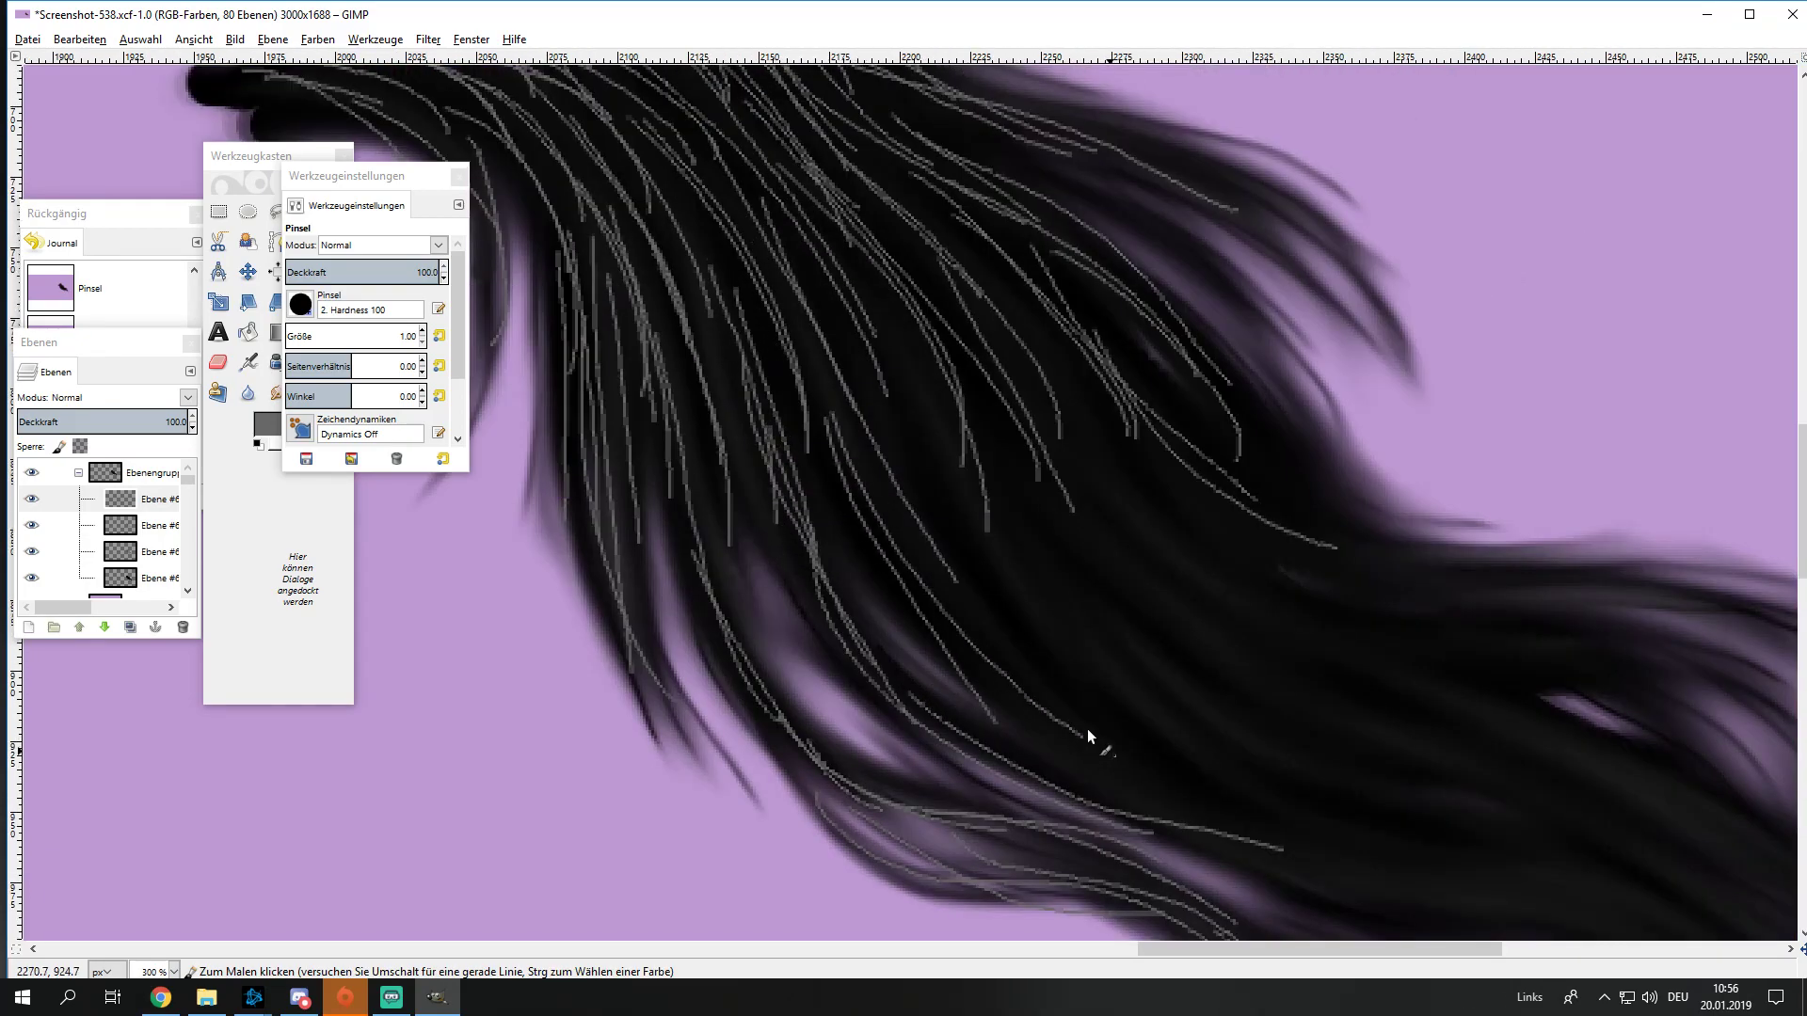
{"action": "scroll", "coordinate": [1308, 877], "scroll_direction": "down", "scroll_amount": 1}
{"action": "scroll", "coordinate": [1313, 876], "scroll_direction": "up", "scroll_amount": 1}
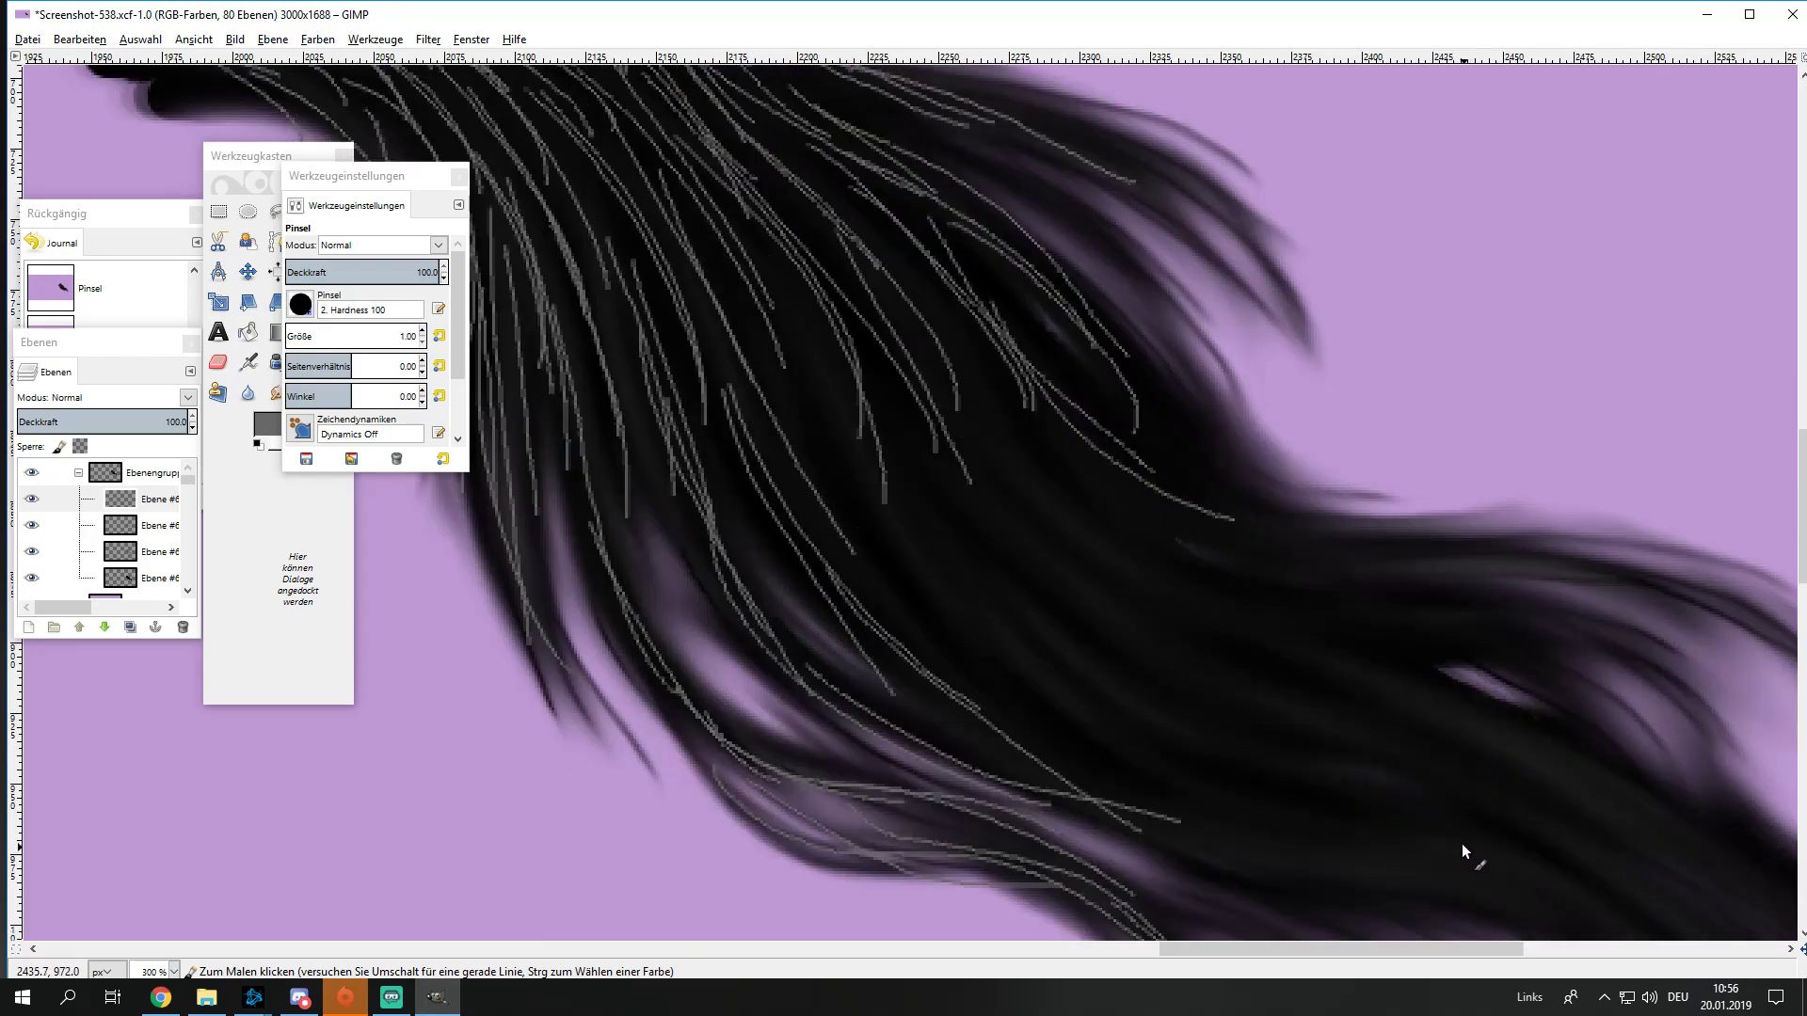
{"action": "scroll", "coordinate": [1103, 609], "scroll_direction": "right", "scroll_amount": 2}
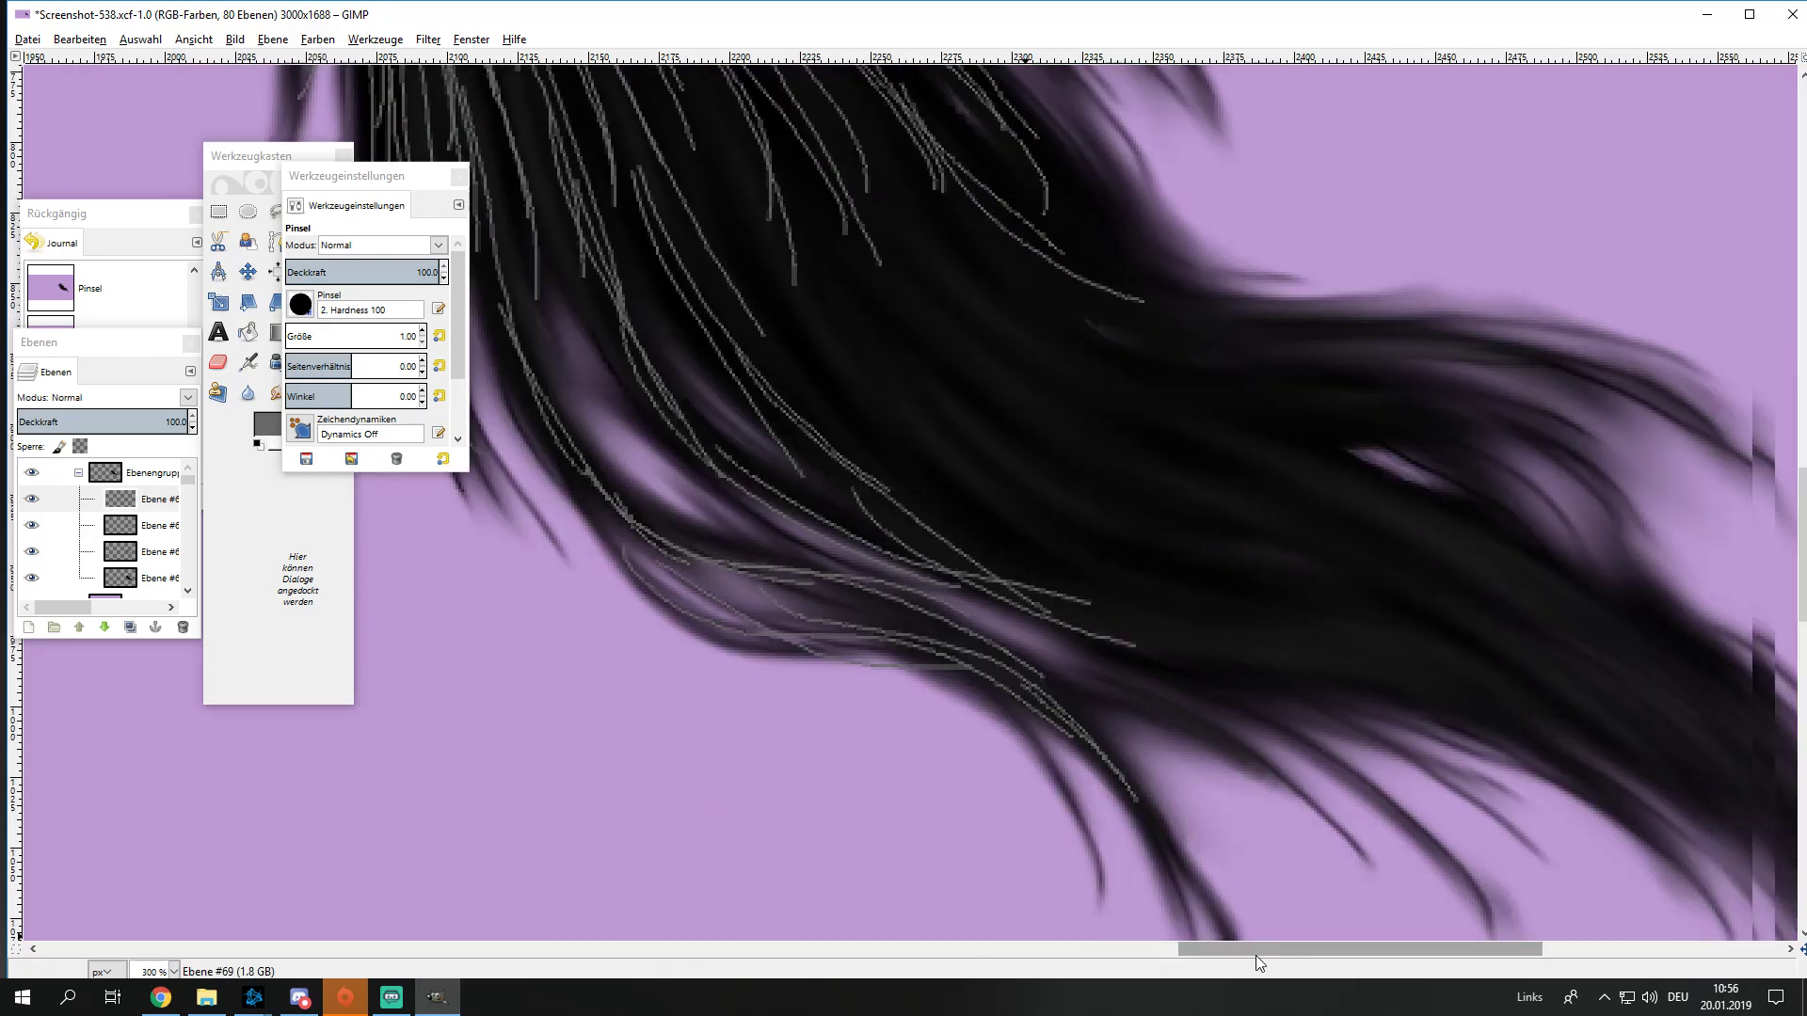
{"action": "scroll", "coordinate": [1103, 609], "scroll_direction": "right", "scroll_amount": 3}
{"action": "left_click_drag", "start_coordinate": [833, 607], "coordinate": [1084, 662]}
{"action": "left_click_drag", "start_coordinate": [887, 643], "coordinate": [1445, 774]}
{"action": "left_click_drag", "start_coordinate": [988, 645], "coordinate": [1425, 777]}
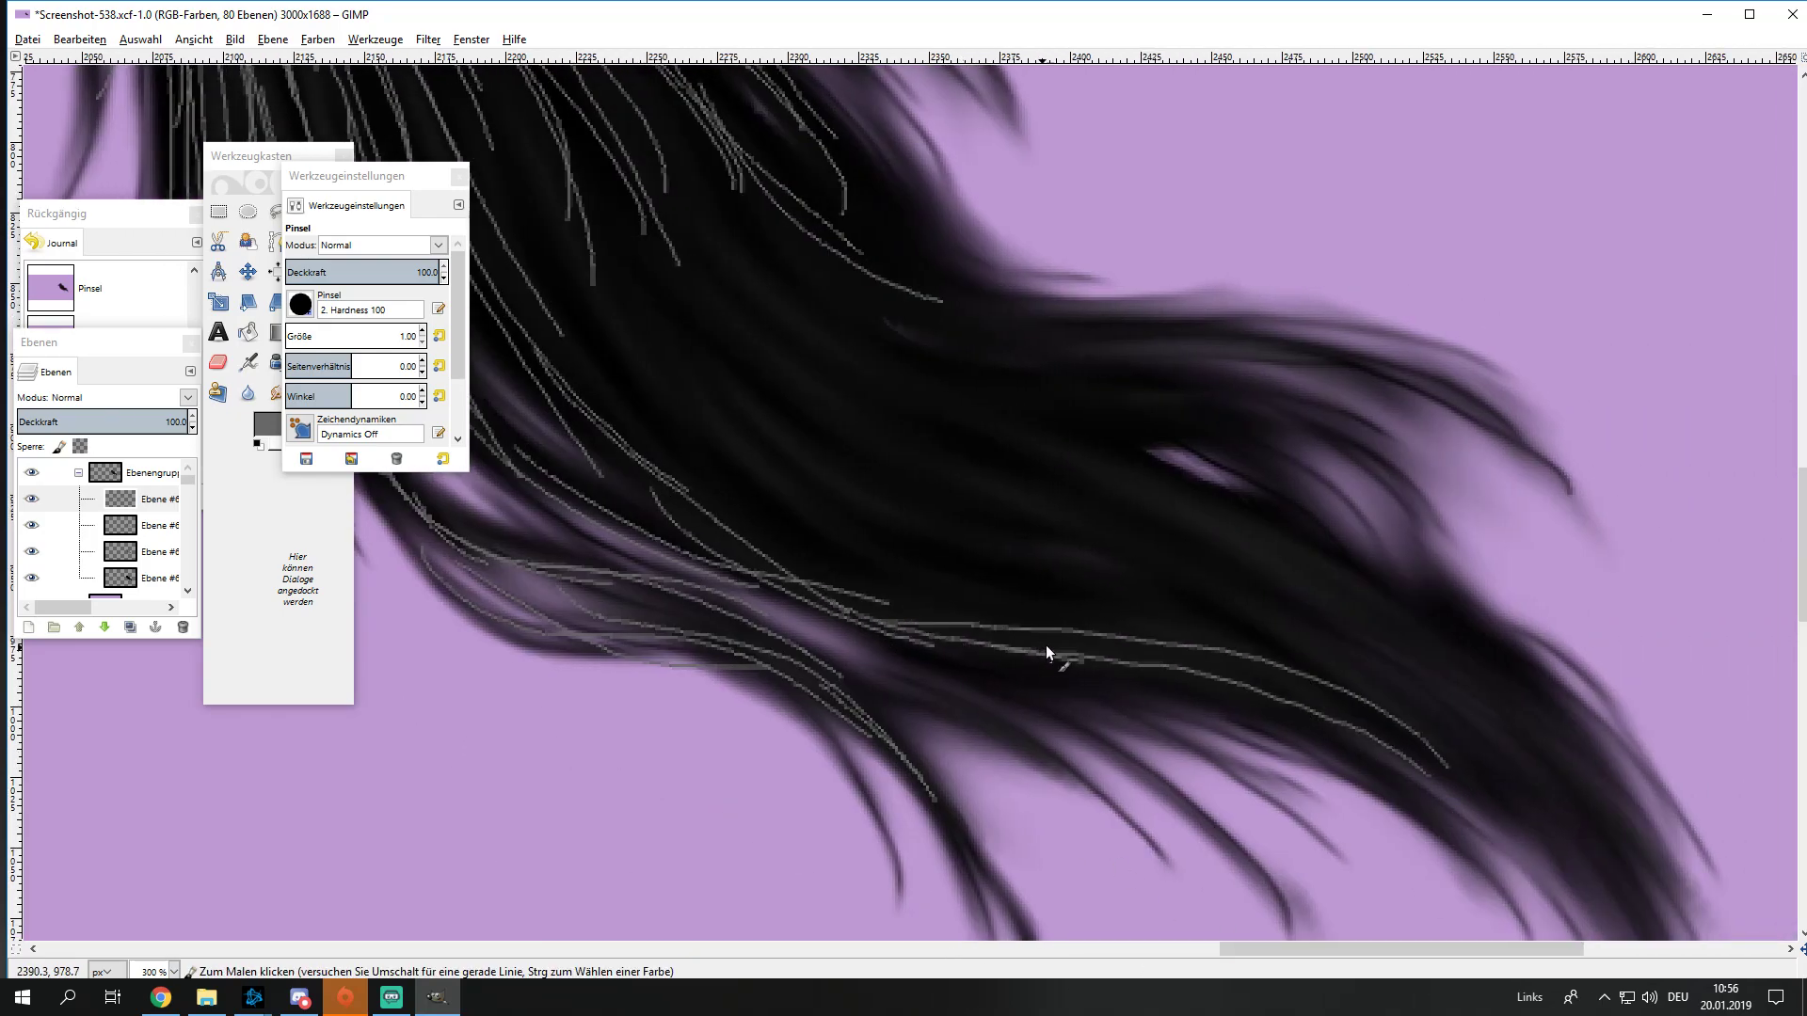
{"action": "left_click_drag", "start_coordinate": [1048, 653], "coordinate": [1510, 823]}
{"action": "left_click_drag", "start_coordinate": [932, 670], "coordinate": [1214, 820]}
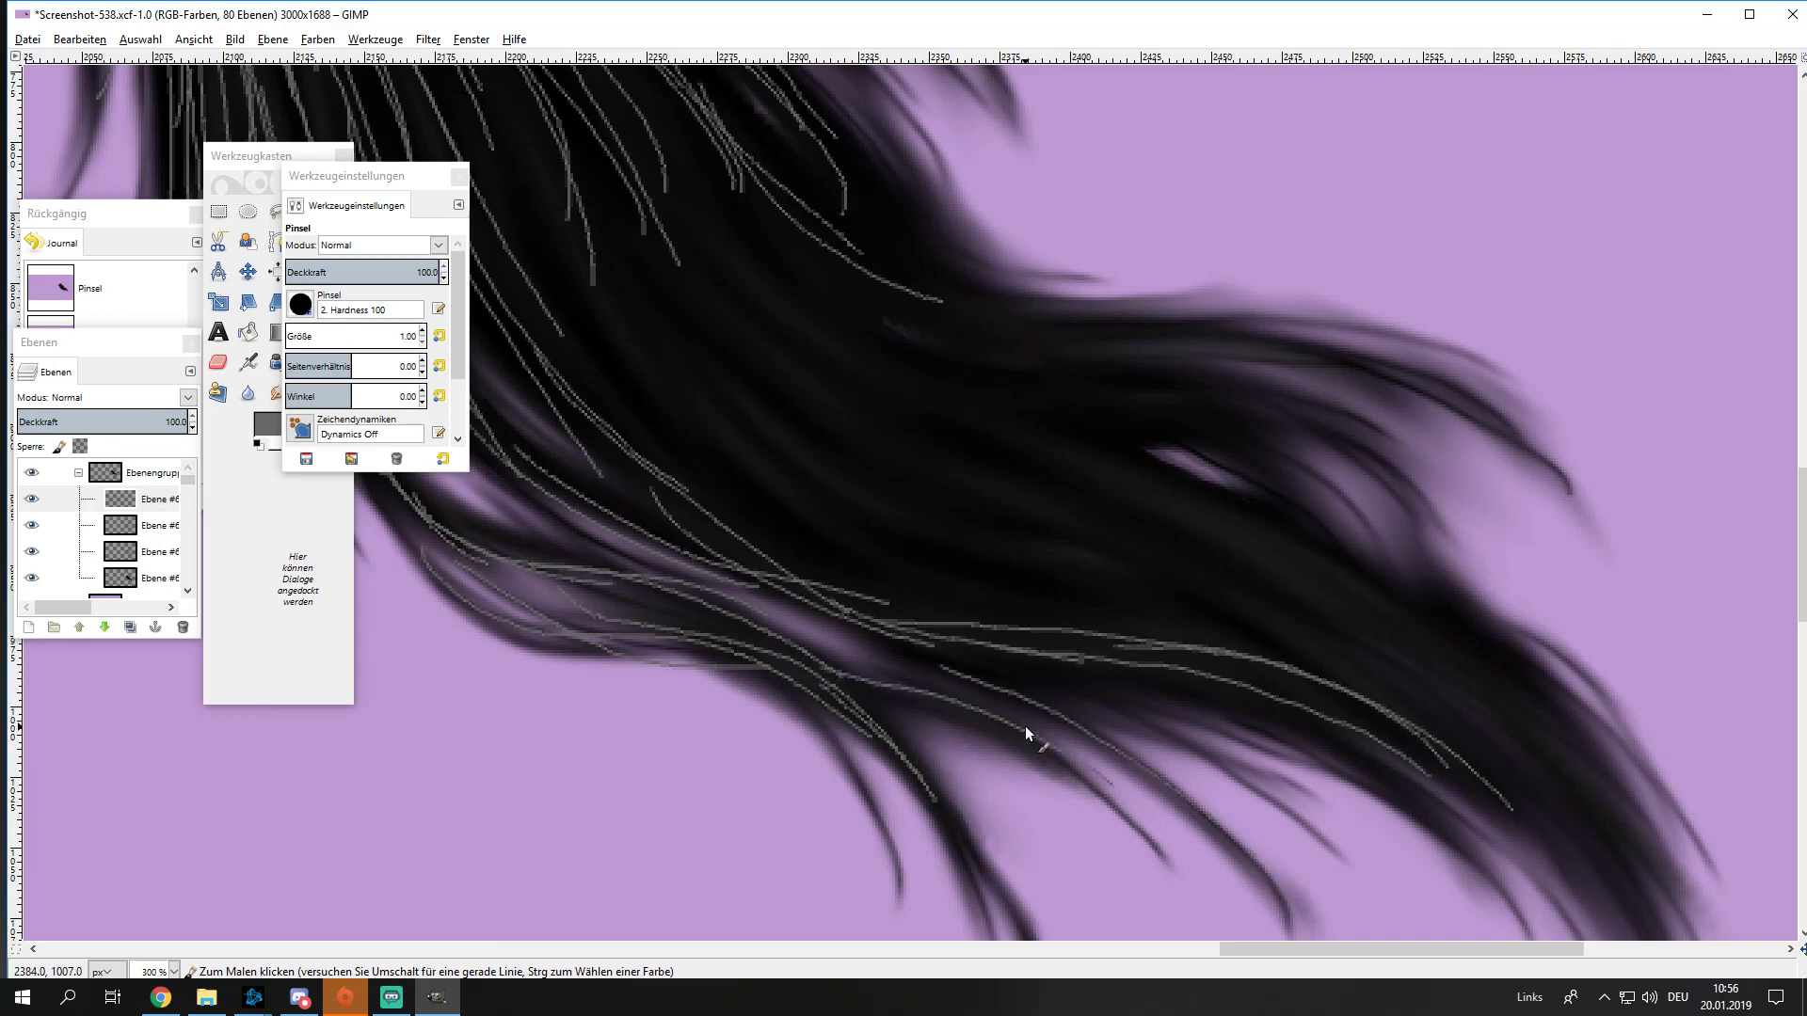
Step: Add curving grey strands through the tail's middle
{"action": "scroll", "coordinate": [1026, 734], "scroll_direction": "up", "scroll_amount": 1}
{"action": "scroll", "coordinate": [988, 730], "scroll_direction": "up", "scroll_amount": 1}
{"action": "scroll", "coordinate": [1035, 718], "scroll_direction": "up", "scroll_amount": 1}
{"action": "left_click_drag", "start_coordinate": [817, 339], "coordinate": [927, 453]}
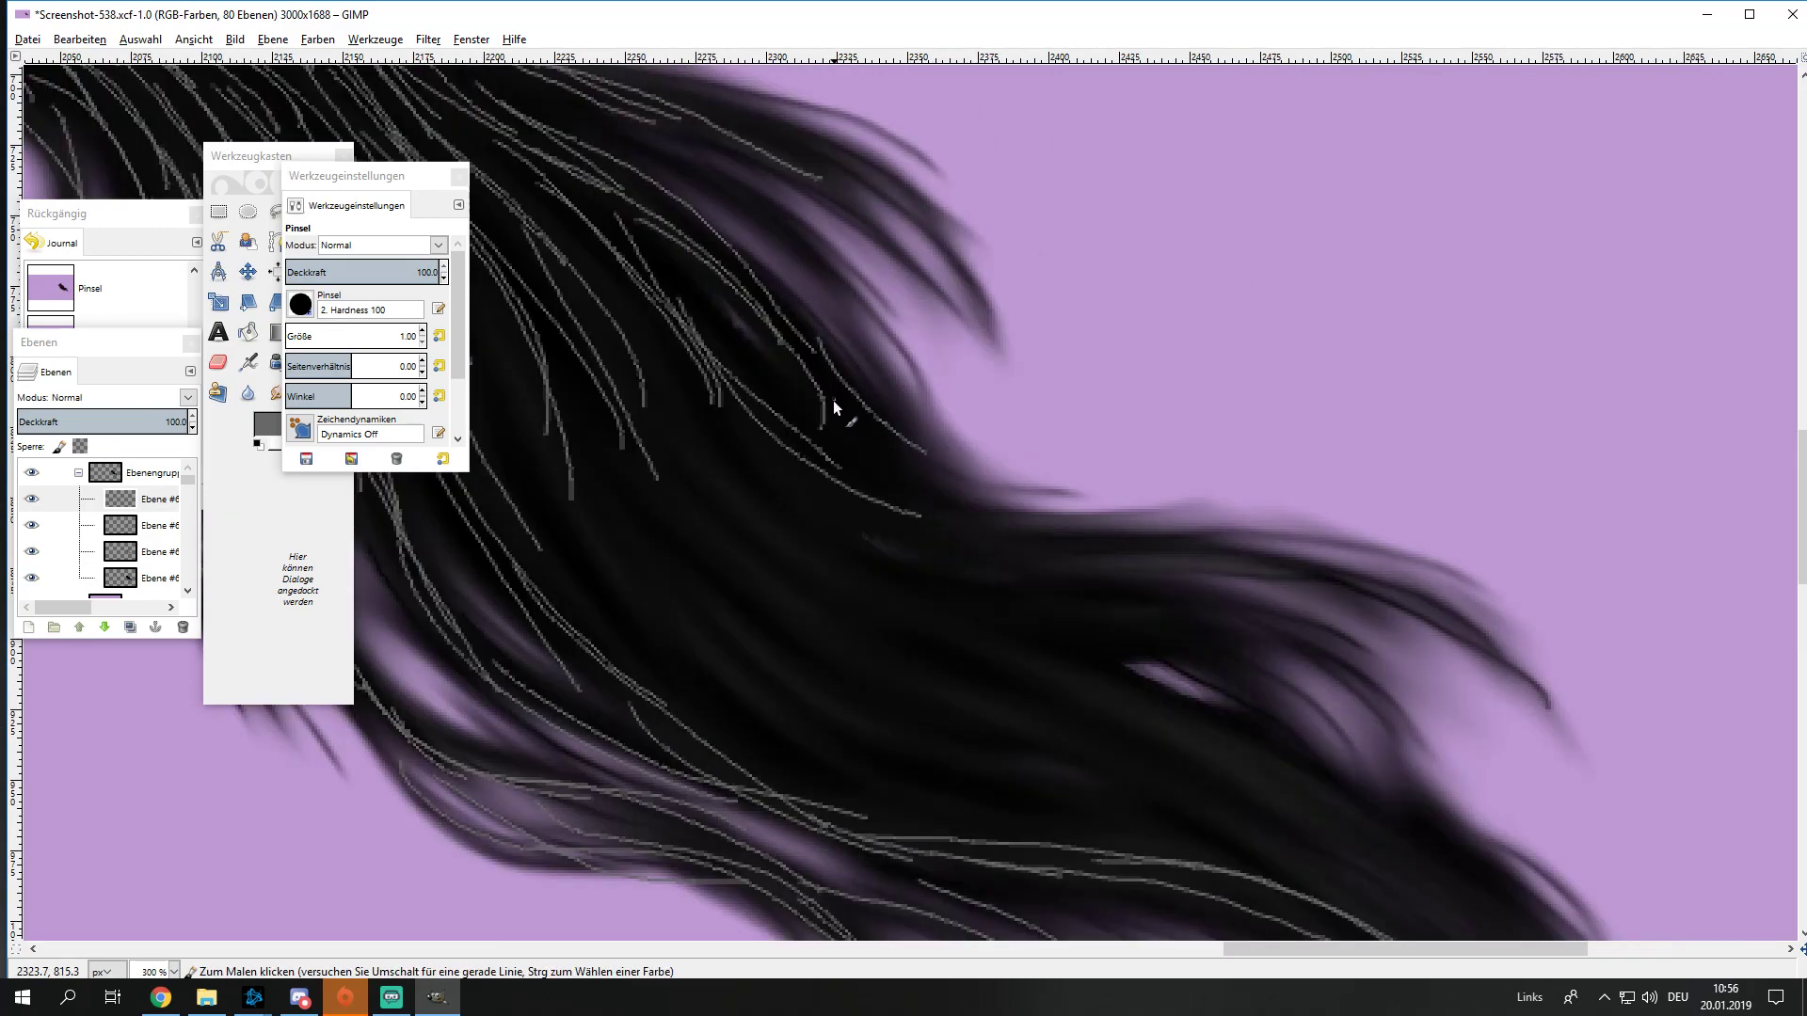
{"action": "left_click_drag", "start_coordinate": [836, 409], "coordinate": [1110, 556]}
{"action": "left_click_drag", "start_coordinate": [860, 517], "coordinate": [1332, 579]}
{"action": "left_click_drag", "start_coordinate": [912, 497], "coordinate": [1262, 543]}
{"action": "left_click_drag", "start_coordinate": [853, 539], "coordinate": [1296, 631]}
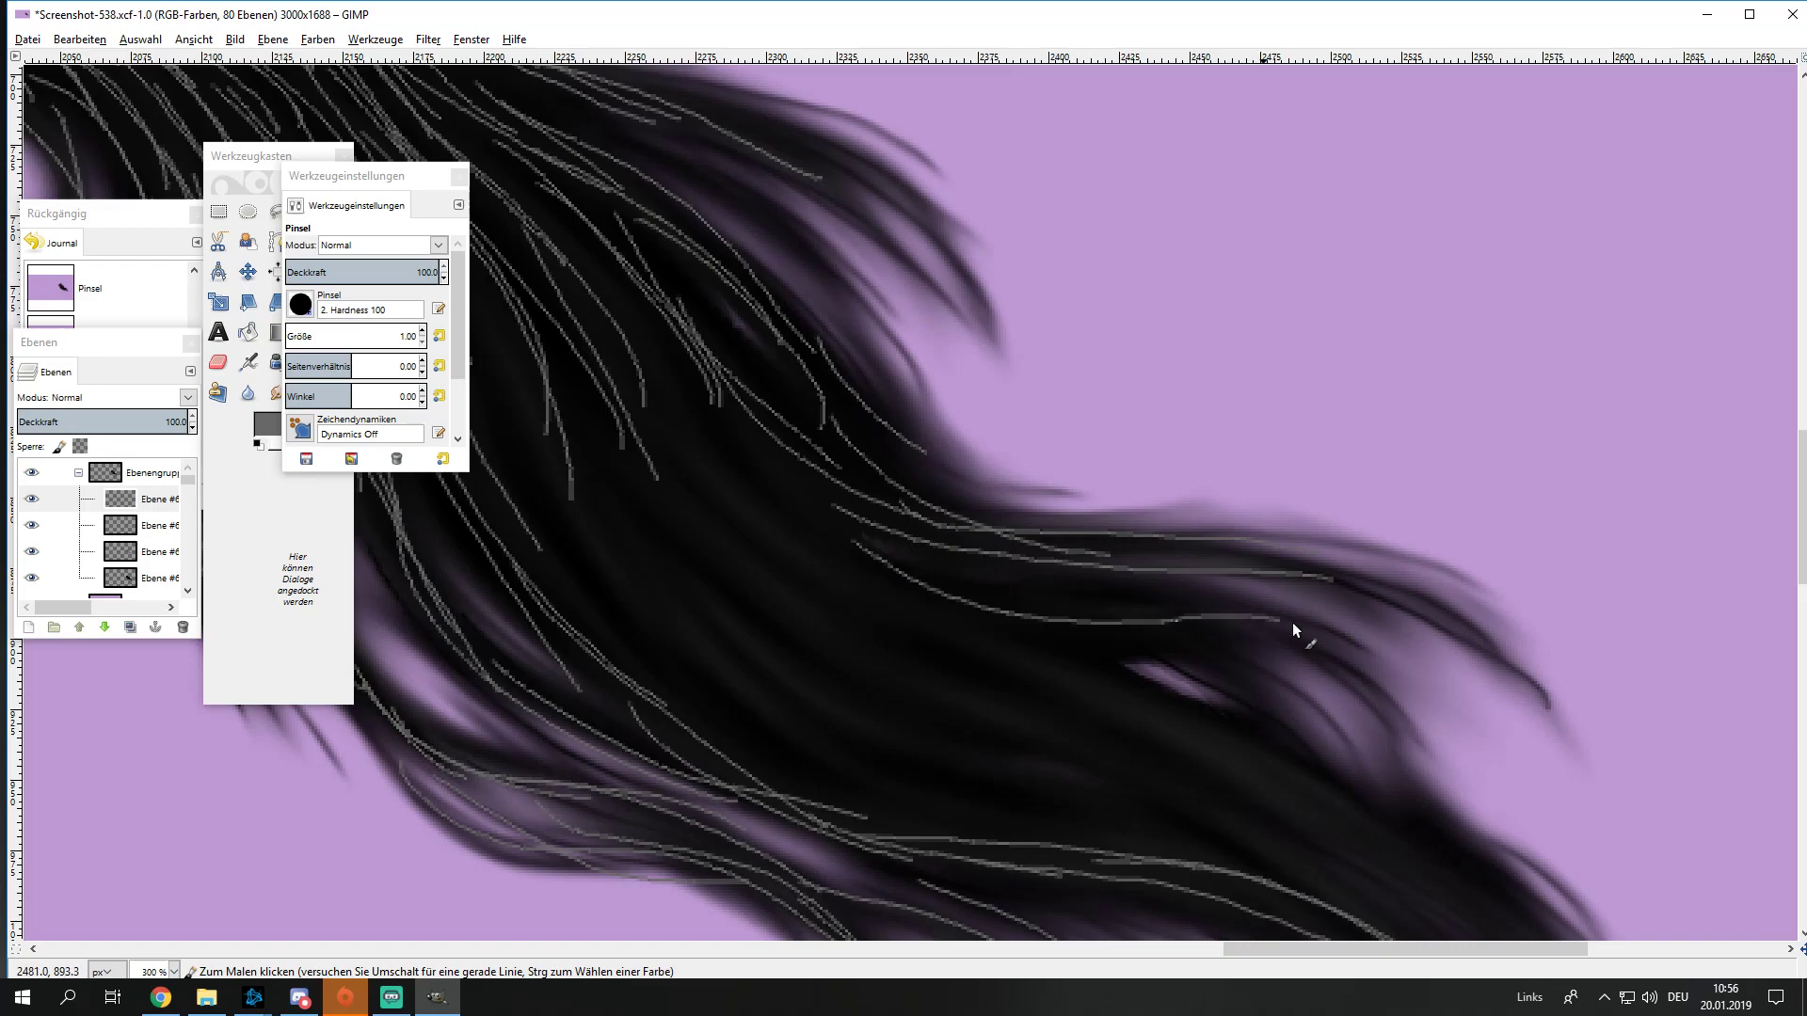
{"action": "mouse_move", "coordinate": [965, 609]}
{"action": "left_mouse_down"}
{"action": "mouse_move", "coordinate": [1258, 645]}
{"action": "mouse_move", "coordinate": [1364, 723]}
{"action": "left_mouse_up"}
{"action": "mouse_move", "coordinate": [1305, 655]}
{"action": "left_mouse_down"}
{"action": "mouse_move", "coordinate": [1029, 605]}
{"action": "mouse_move", "coordinate": [1285, 694]}
{"action": "left_mouse_up"}
Step: Draw thin grey strands curving down across the dark tail
{"action": "scroll", "coordinate": [920, 525], "scroll_direction": "up", "scroll_amount": 2}
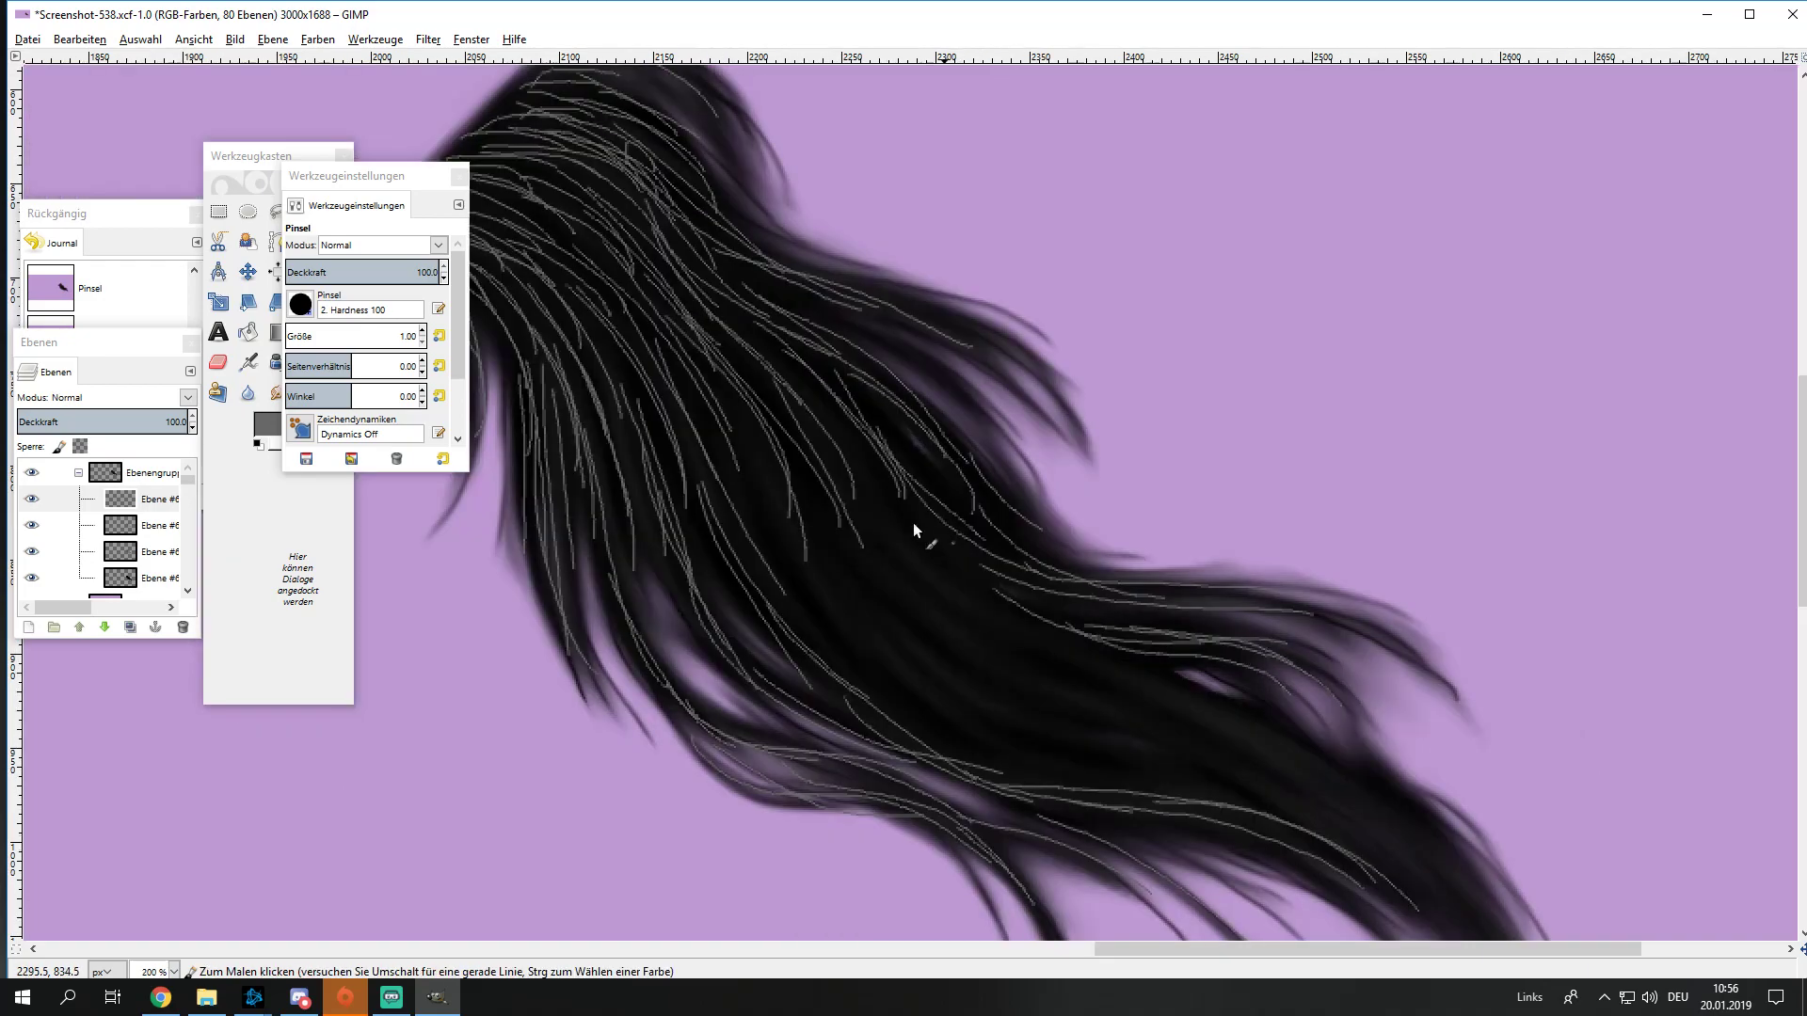
{"action": "scroll", "coordinate": [847, 351], "scroll_direction": "left", "scroll_amount": 3}
{"action": "left_click_drag", "start_coordinate": [844, 282], "coordinate": [1059, 429]}
{"action": "scroll", "coordinate": [903, 318], "scroll_direction": "down", "scroll_amount": 1}
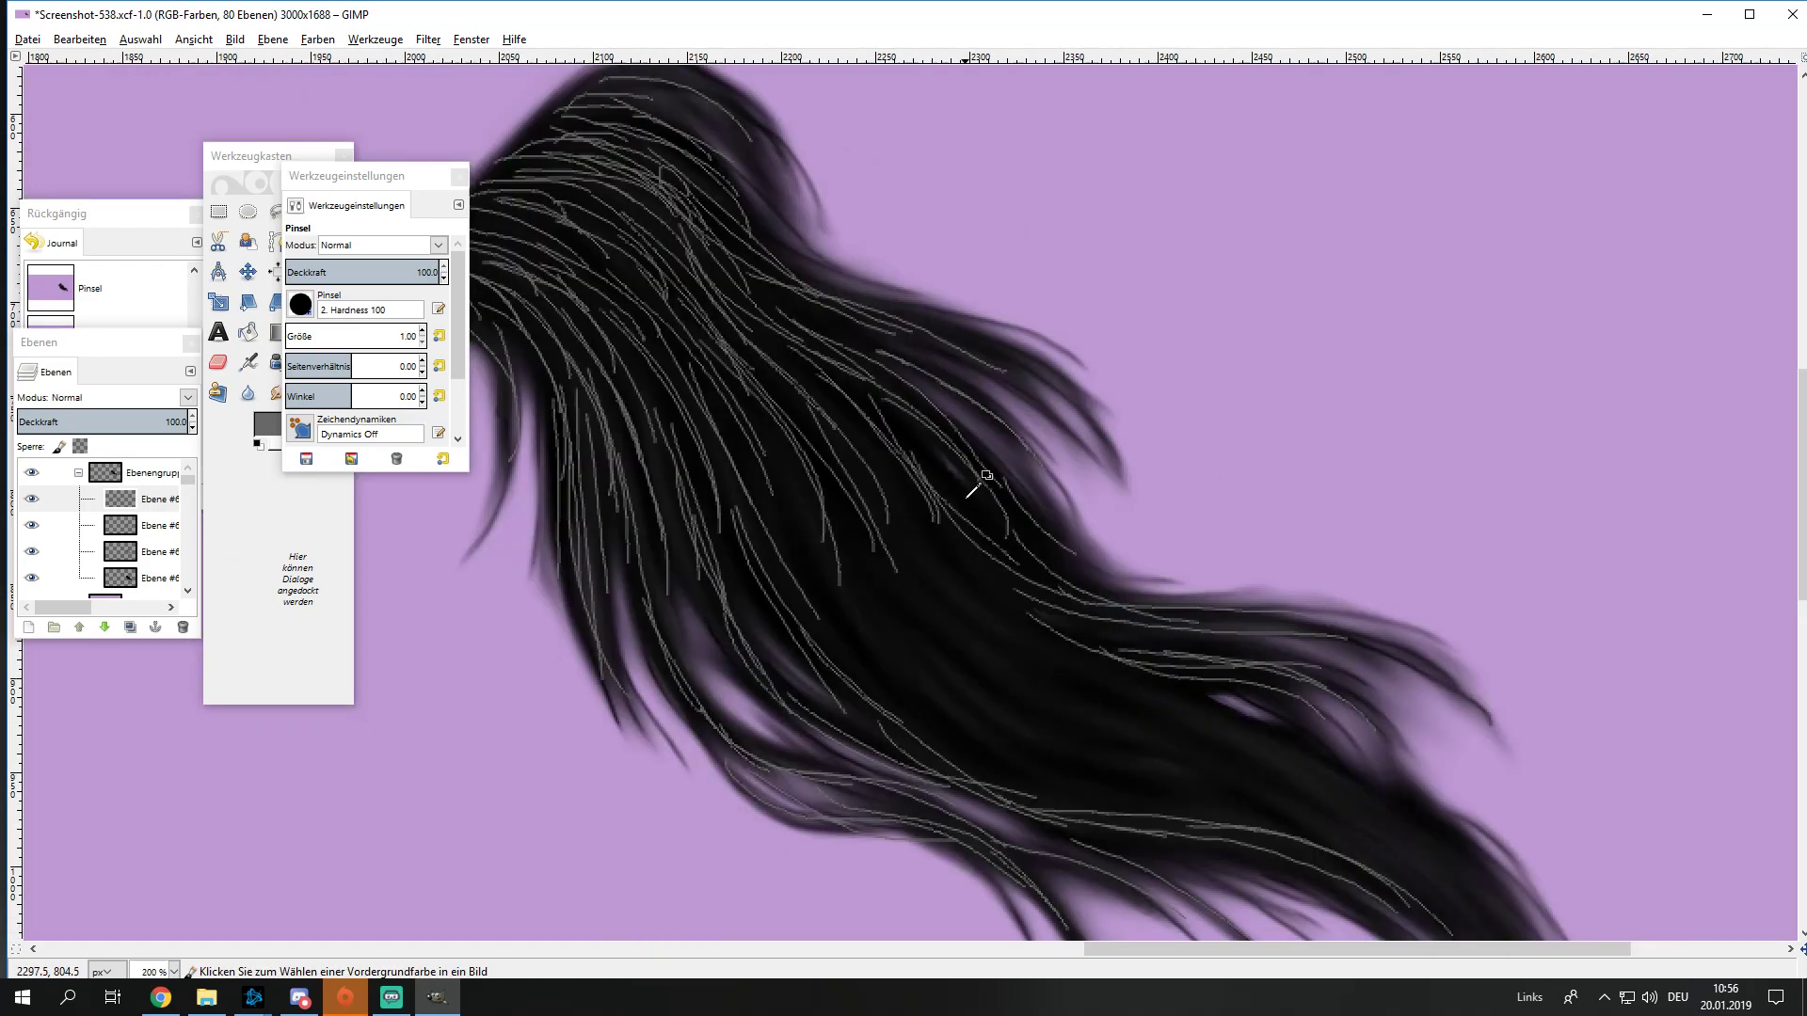
{"action": "scroll", "coordinate": [976, 485], "scroll_direction": "down", "scroll_amount": 2}
{"action": "scroll", "coordinate": [997, 564], "scroll_direction": "up", "scroll_amount": 2}
{"action": "mouse_move", "coordinate": [871, 382]}
{"action": "left_mouse_down"}
{"action": "mouse_move", "coordinate": [1037, 565]}
{"action": "mouse_move", "coordinate": [1041, 596]}
{"action": "mouse_move", "coordinate": [1007, 595]}
{"action": "left_mouse_up"}
{"action": "left_click_drag", "start_coordinate": [799, 399], "coordinate": [942, 636]}
{"action": "left_click_drag", "start_coordinate": [836, 480], "coordinate": [1059, 702]}
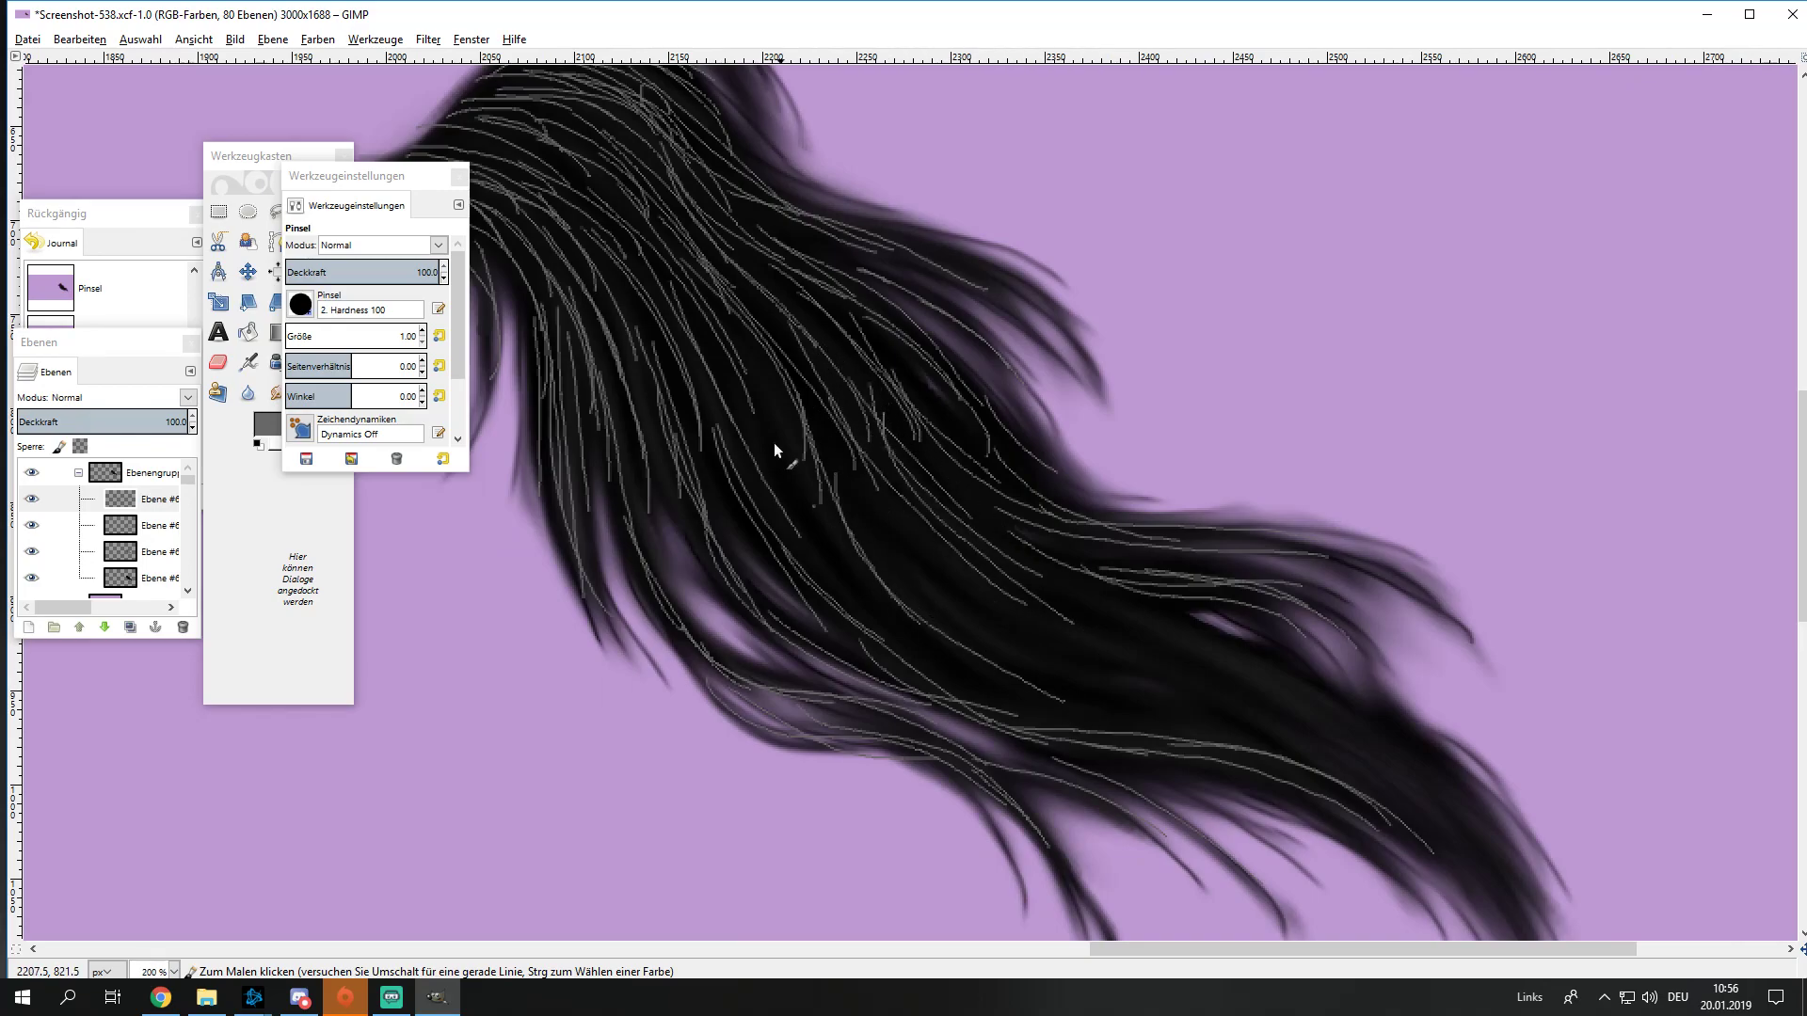
Step: Add more down-right strands through the middle toward the tail's end
{"action": "left_click_drag", "start_coordinate": [753, 400], "coordinate": [847, 590]}
{"action": "left_click_drag", "start_coordinate": [794, 428], "coordinate": [867, 552]}
{"action": "left_click_drag", "start_coordinate": [777, 385], "coordinate": [1007, 714]}
{"action": "left_click_drag", "start_coordinate": [757, 462], "coordinate": [1101, 687]}
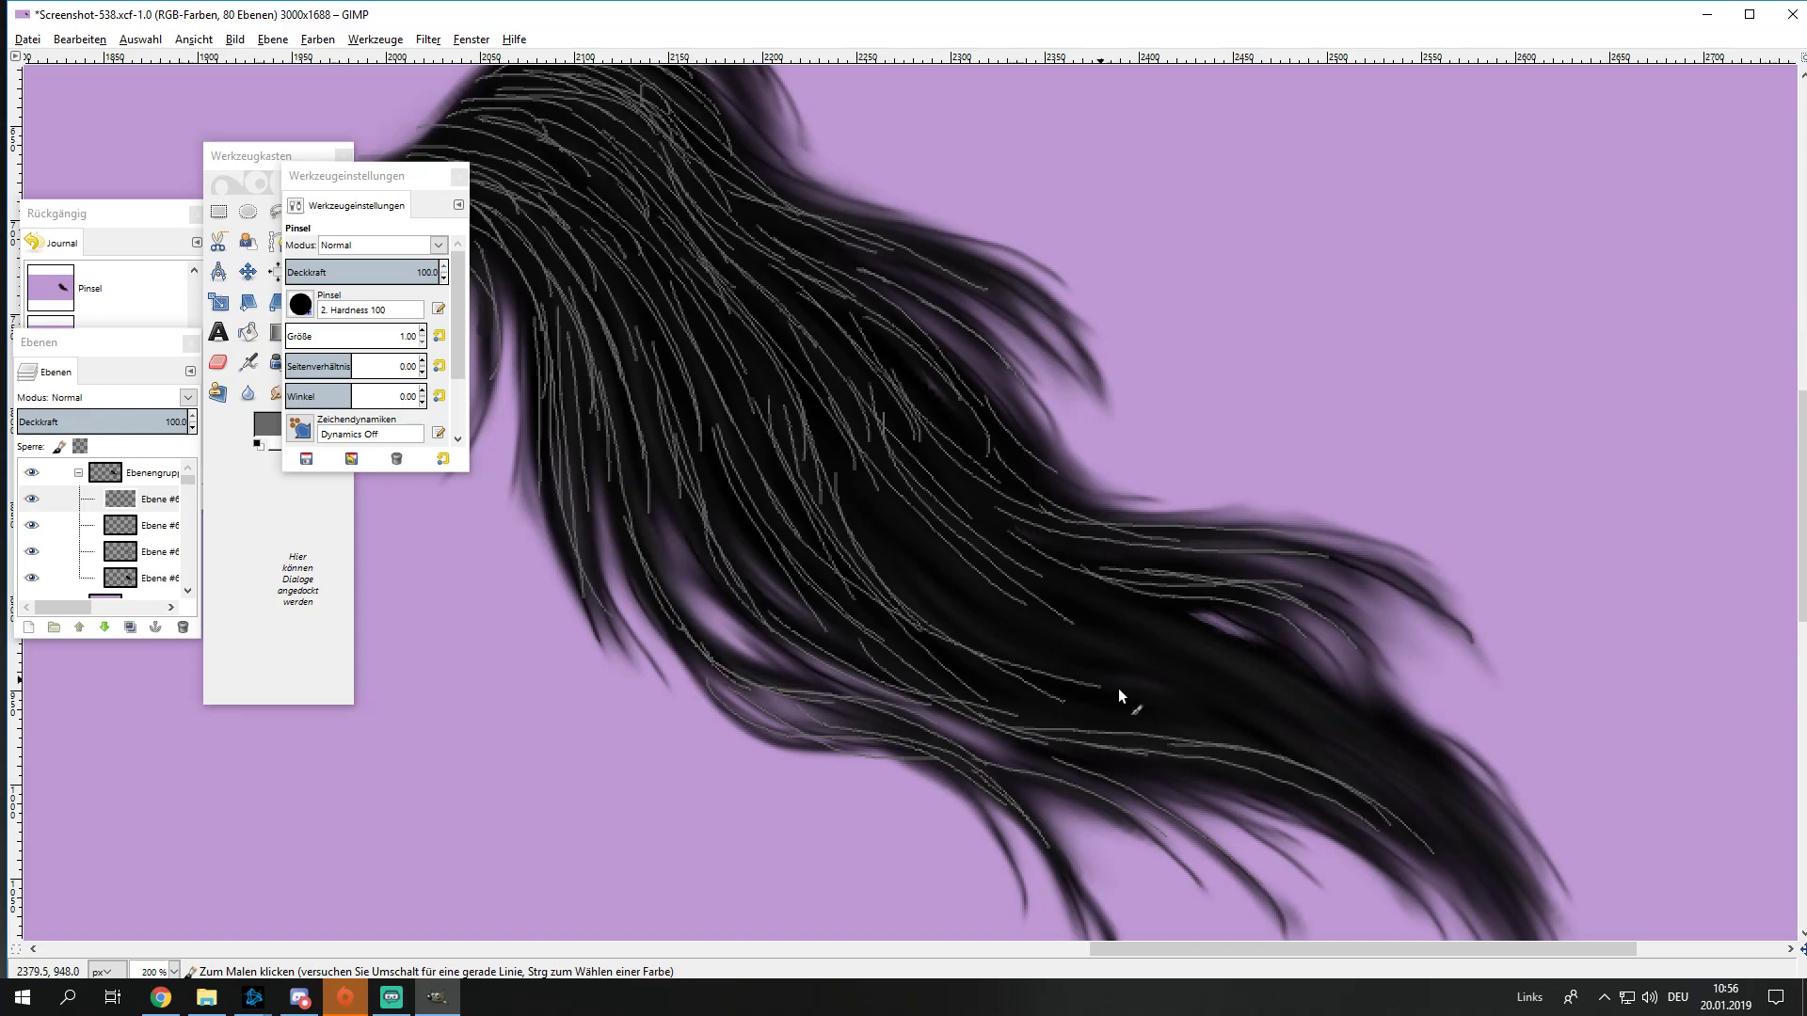
{"action": "left_click_drag", "start_coordinate": [885, 596], "coordinate": [1184, 706]}
{"action": "mouse_move", "coordinate": [1052, 711]}
{"action": "left_mouse_down"}
{"action": "mouse_move", "coordinate": [1393, 788]}
{"action": "mouse_move", "coordinate": [1139, 663]}
{"action": "left_mouse_up"}
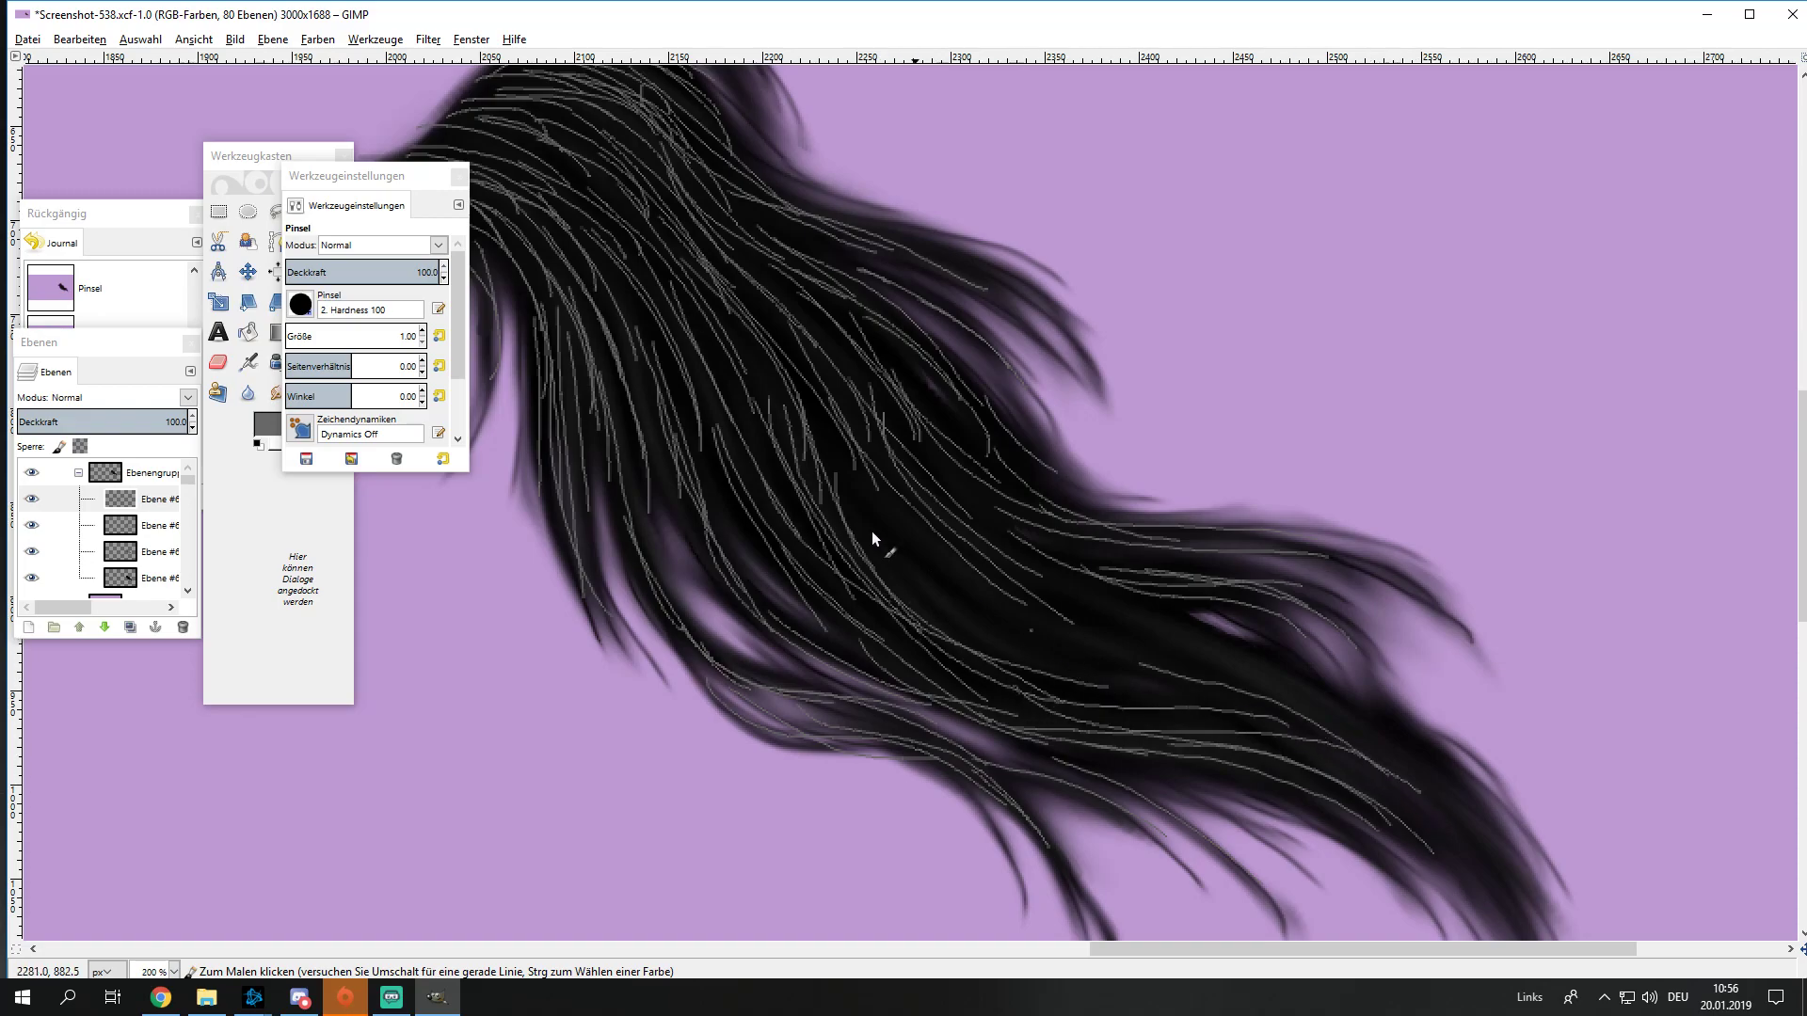
{"action": "mouse_move", "coordinate": [866, 456]}
{"action": "left_mouse_down"}
{"action": "mouse_move", "coordinate": [1081, 621]}
{"action": "mouse_move", "coordinate": [1082, 671]}
{"action": "left_mouse_up"}
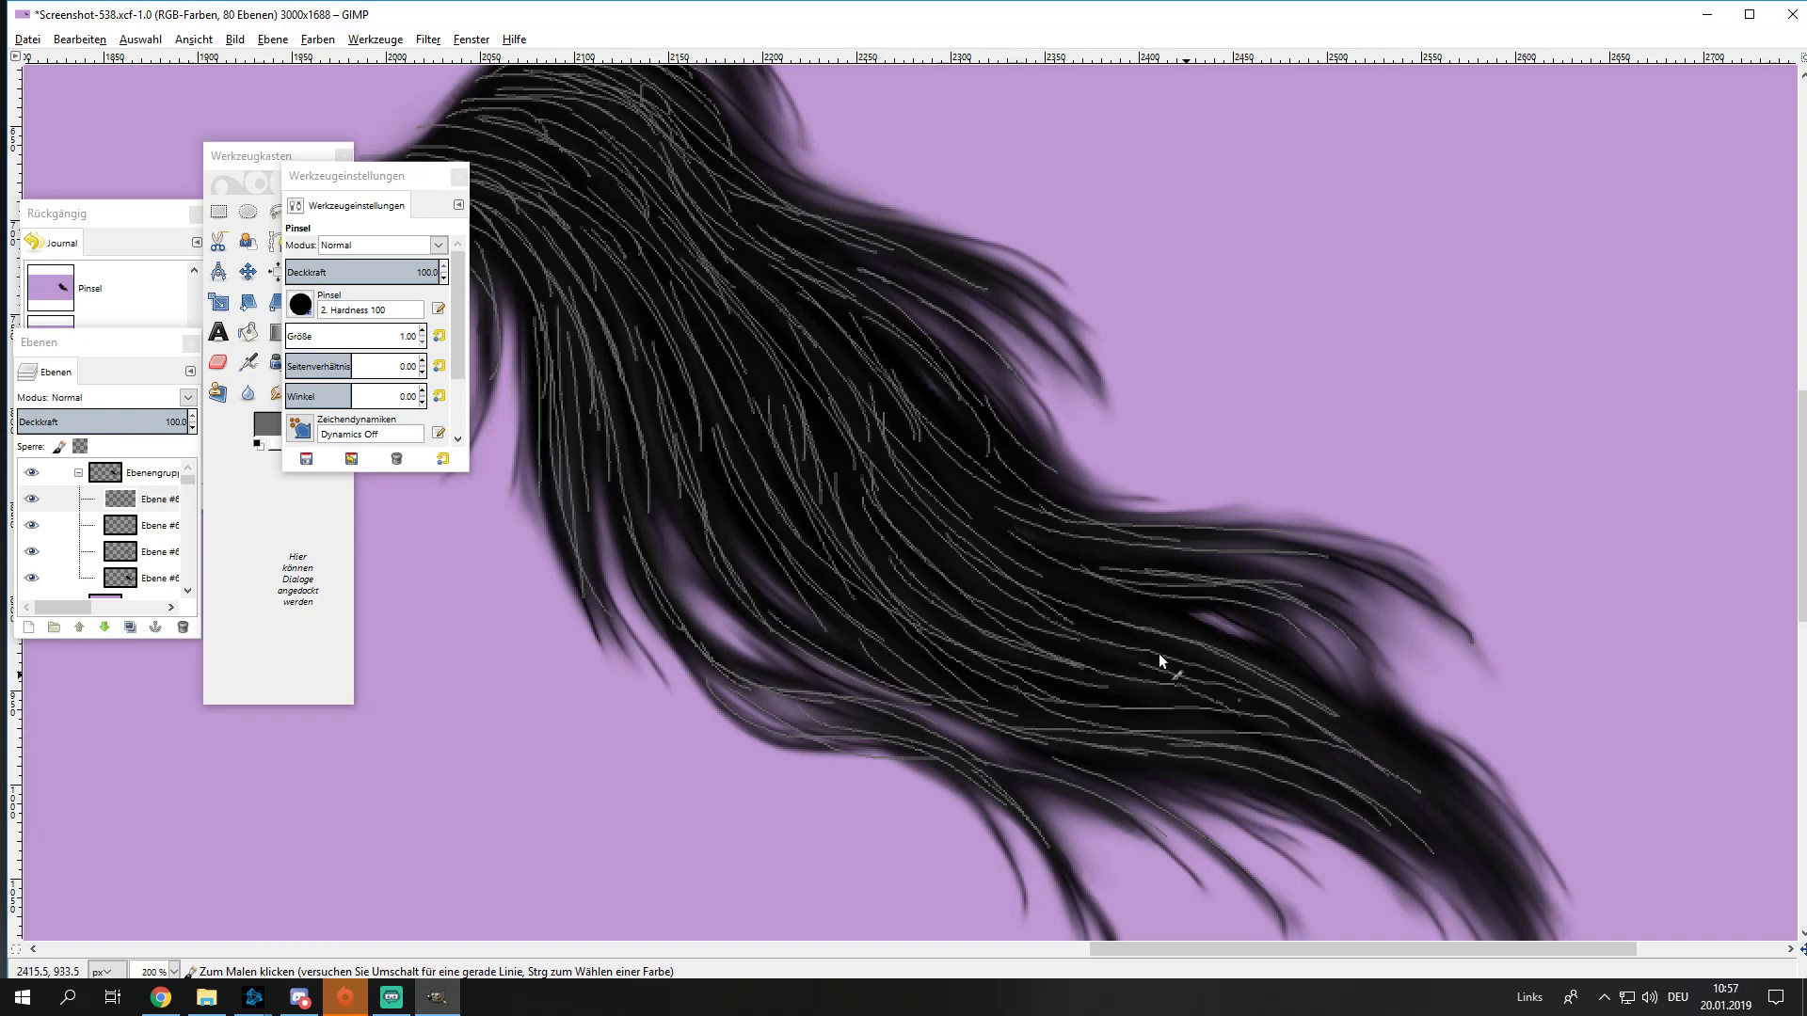
{"action": "scroll", "coordinate": [1374, 716], "scroll_direction": "down", "scroll_amount": 4}
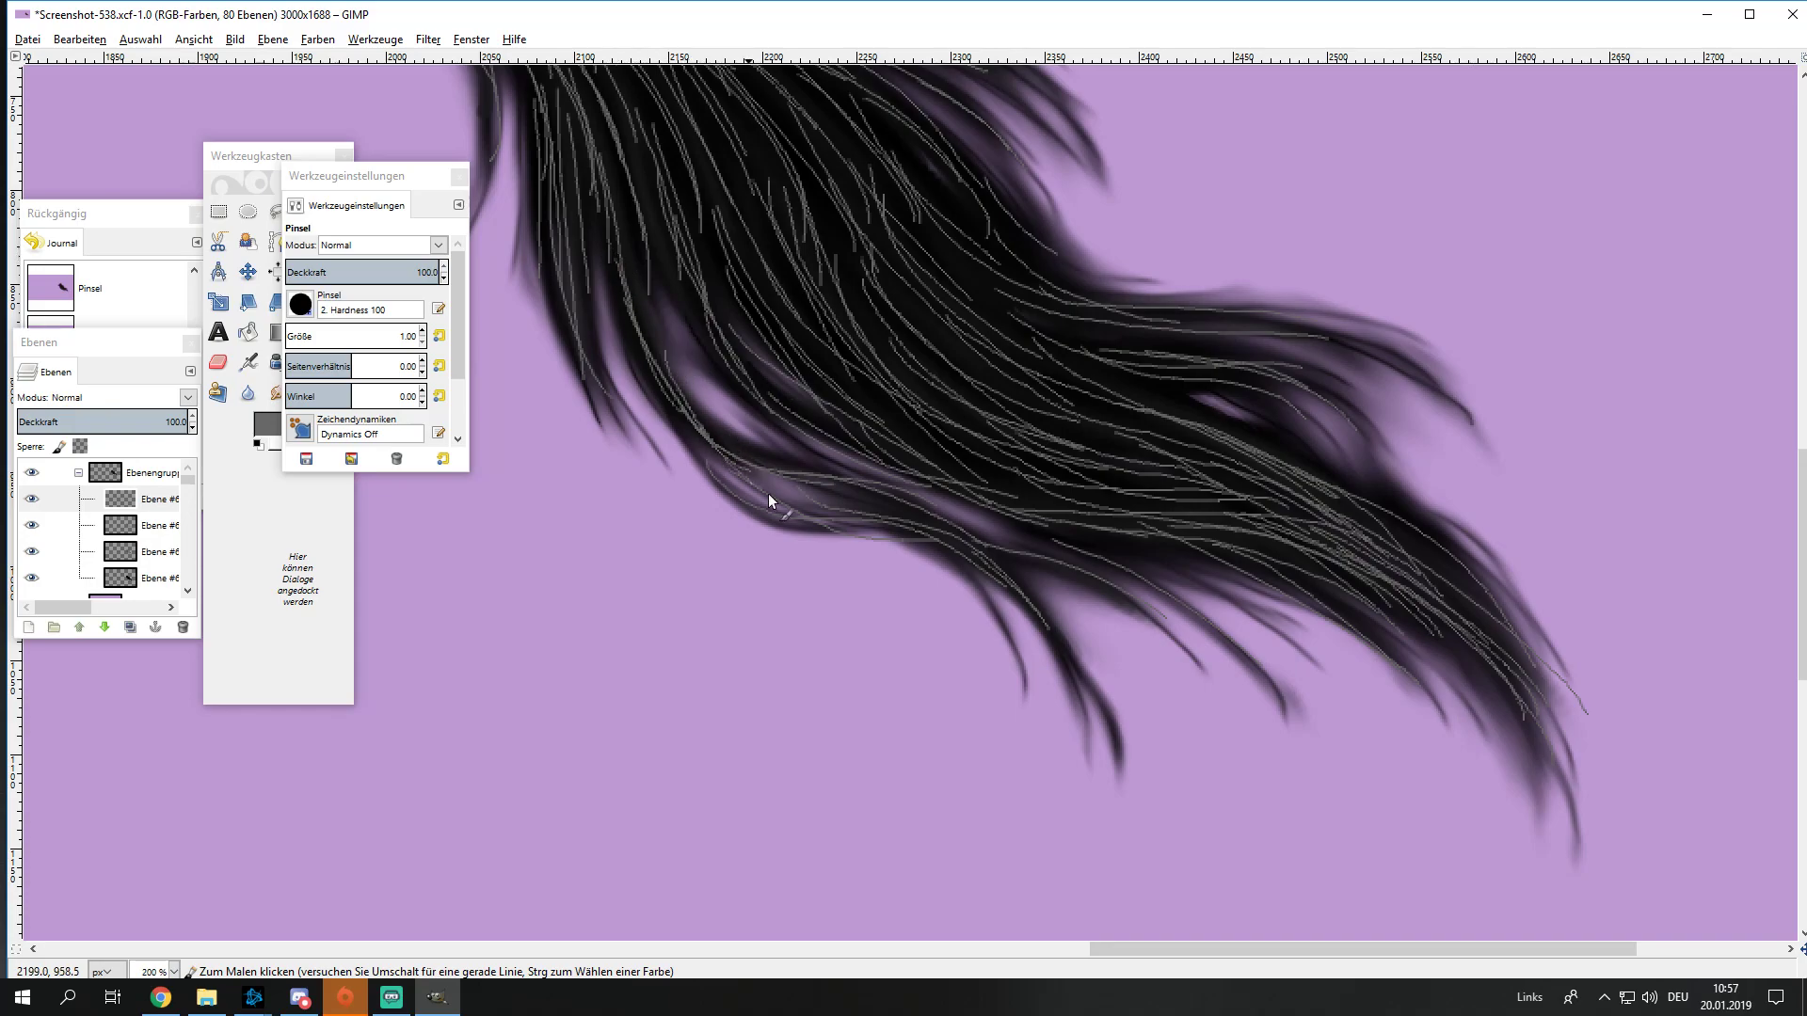
{"action": "scroll", "coordinate": [1000, 597], "scroll_direction": "down", "scroll_amount": 3, "text": "ctrl"}
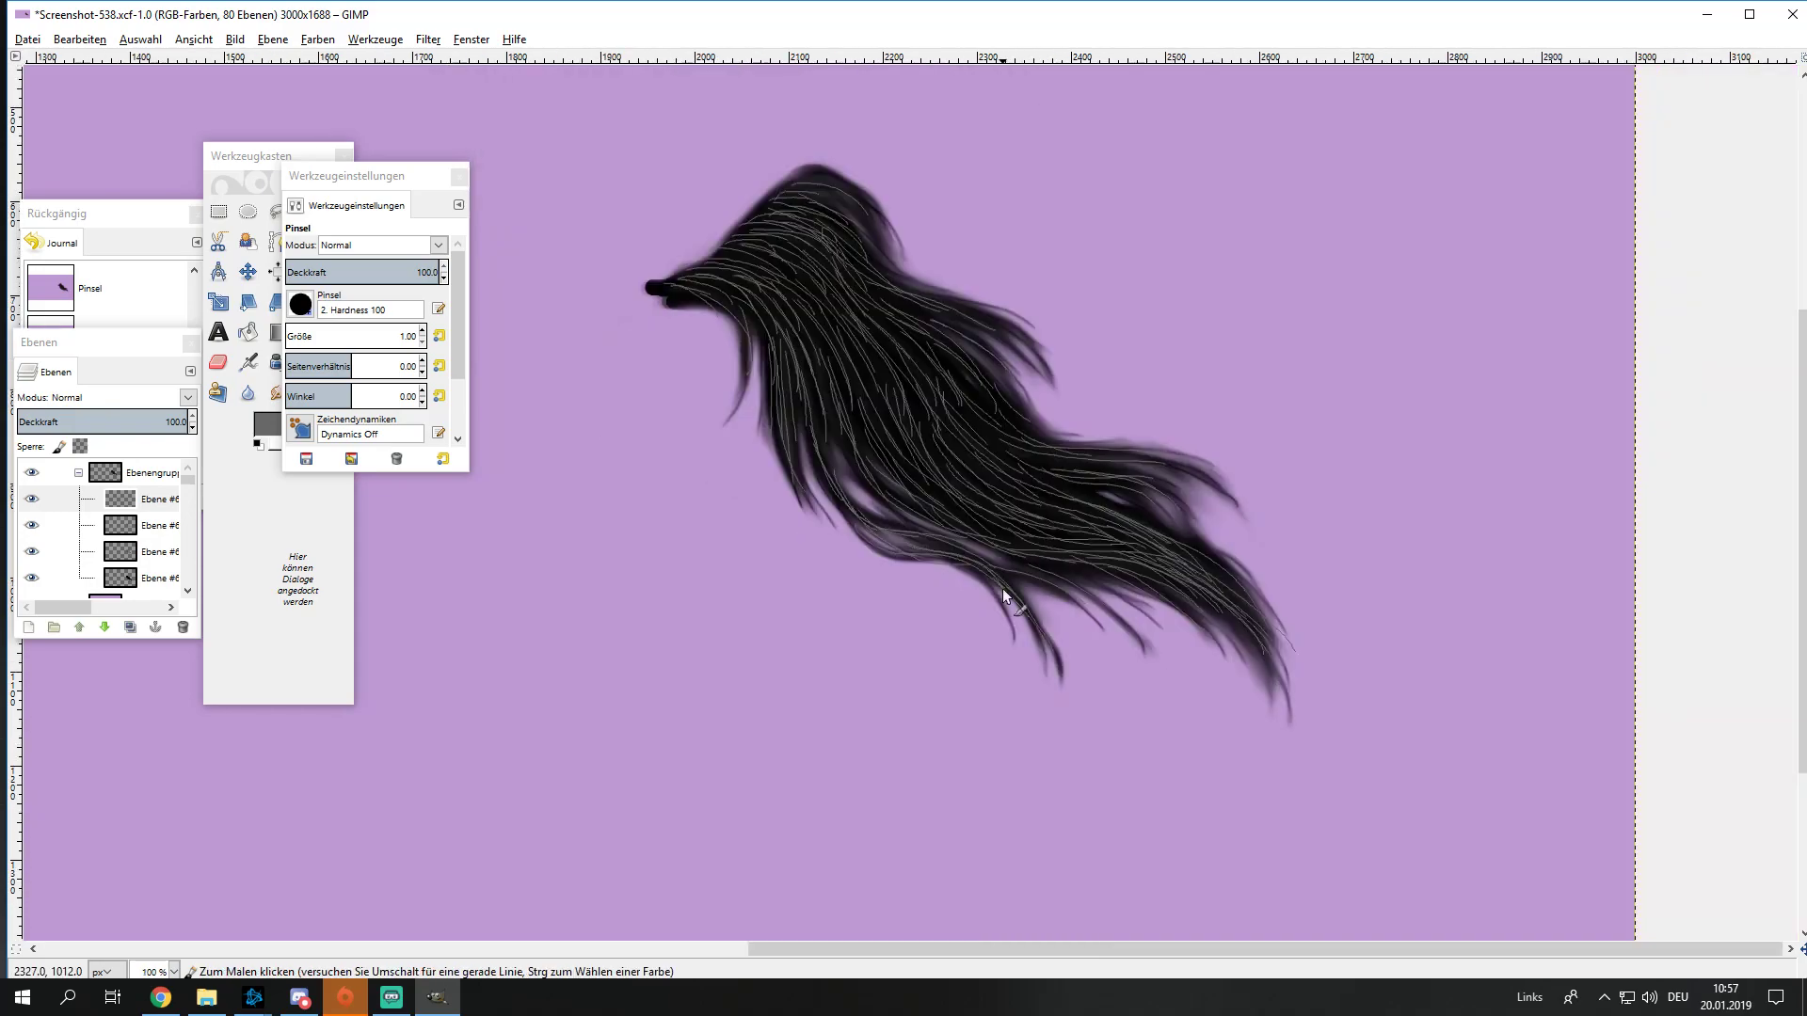
{"action": "scroll", "coordinate": [746, 382], "scroll_direction": "up", "scroll_amount": 3, "text": "ctrl"}
{"action": "scroll", "coordinate": [621, 358], "scroll_direction": "up", "scroll_amount": 3}
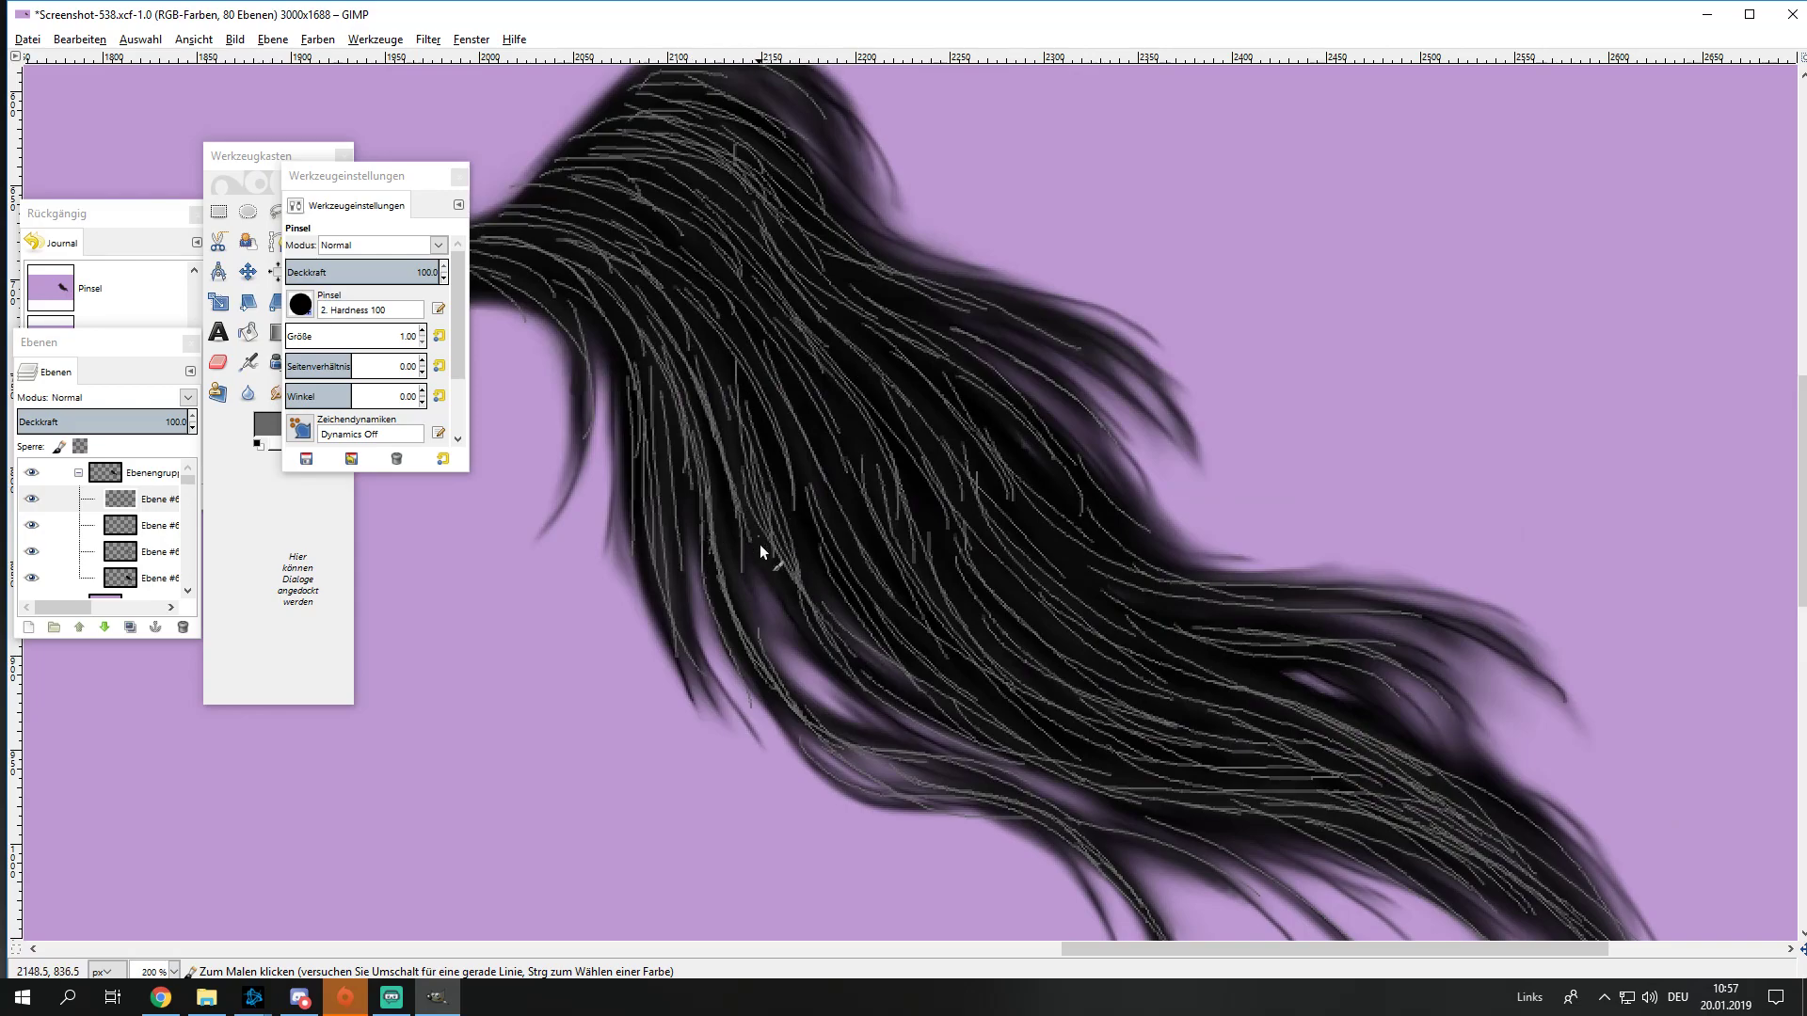
{"action": "scroll", "coordinate": [860, 583], "scroll_direction": "down", "scroll_amount": 2, "text": "ctrl"}
{"action": "scroll", "coordinate": [920, 330], "scroll_direction": "up", "scroll_amount": 2, "text": "ctrl"}
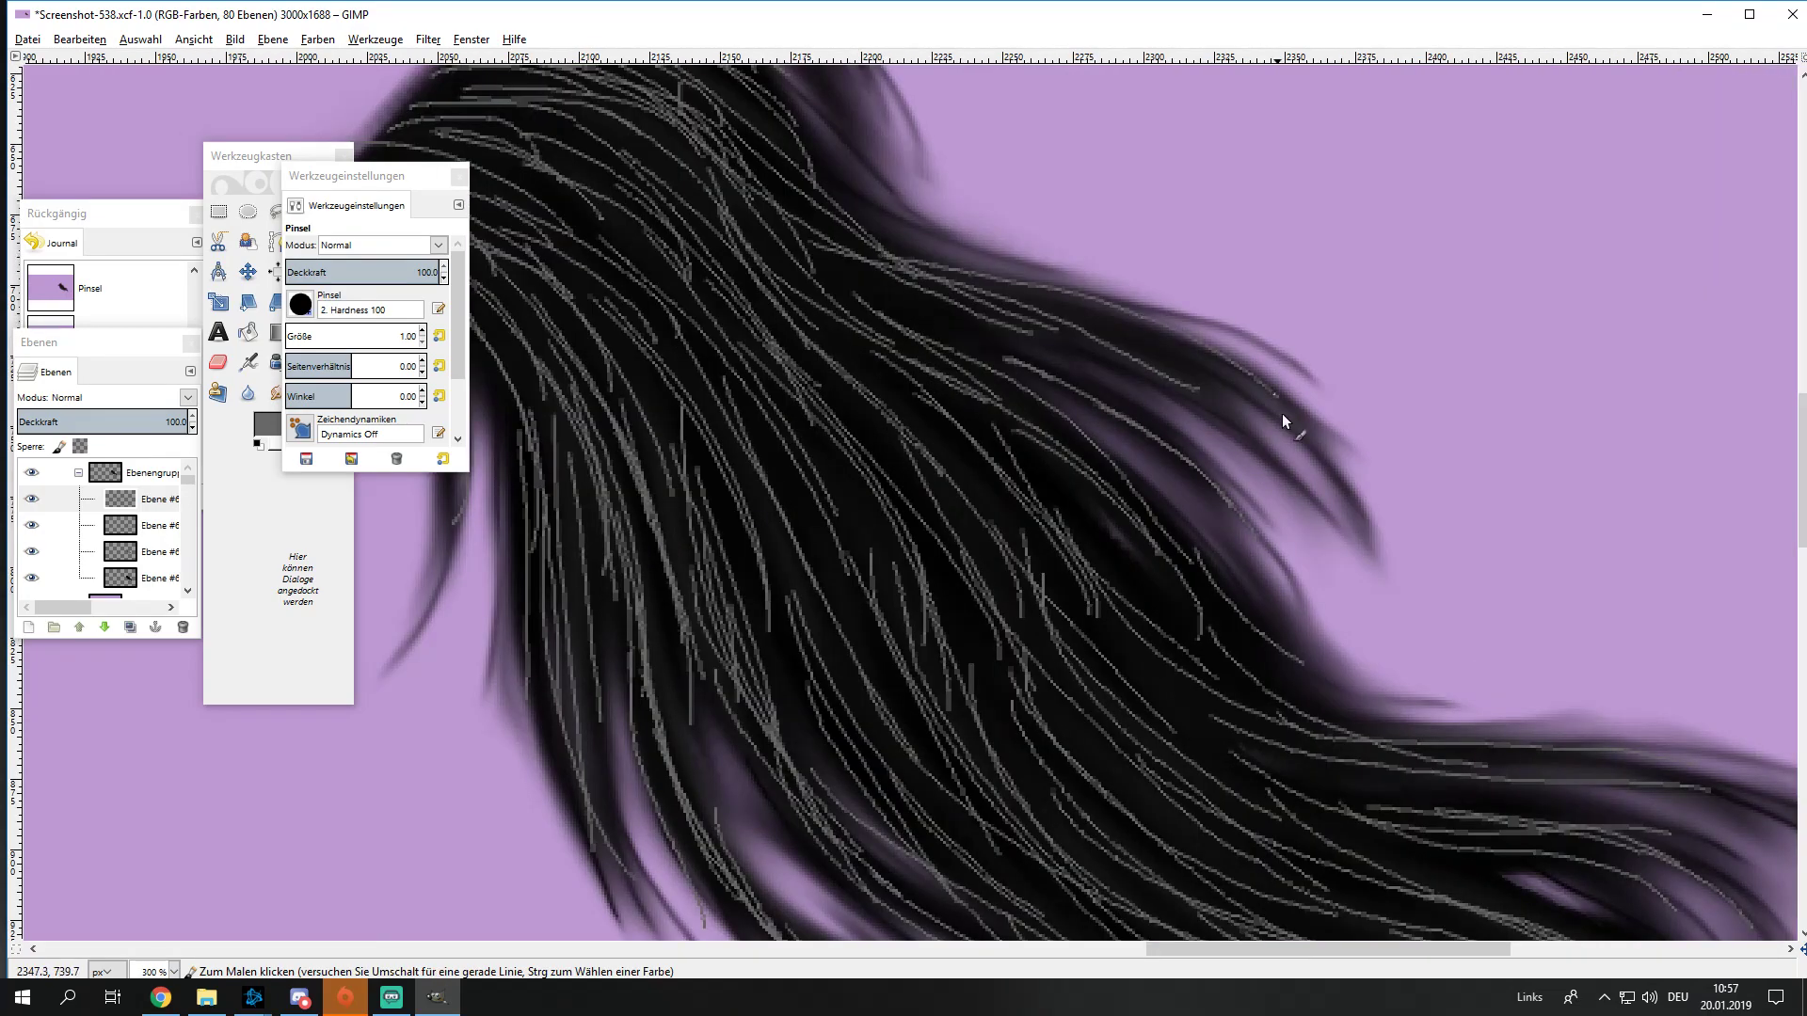
{"action": "scroll", "coordinate": [1223, 400], "scroll_direction": "down", "scroll_amount": 2, "text": "ctrl"}
{"action": "scroll", "coordinate": [1214, 395], "scroll_direction": "up", "scroll_amount": 1, "text": "ctrl"}
{"action": "scroll", "coordinate": [1035, 376], "scroll_direction": "up", "scroll_amount": 1, "text": "ctrl"}
{"action": "scroll", "coordinate": [885, 367], "scroll_direction": "up", "scroll_amount": 1, "text": "ctrl"}
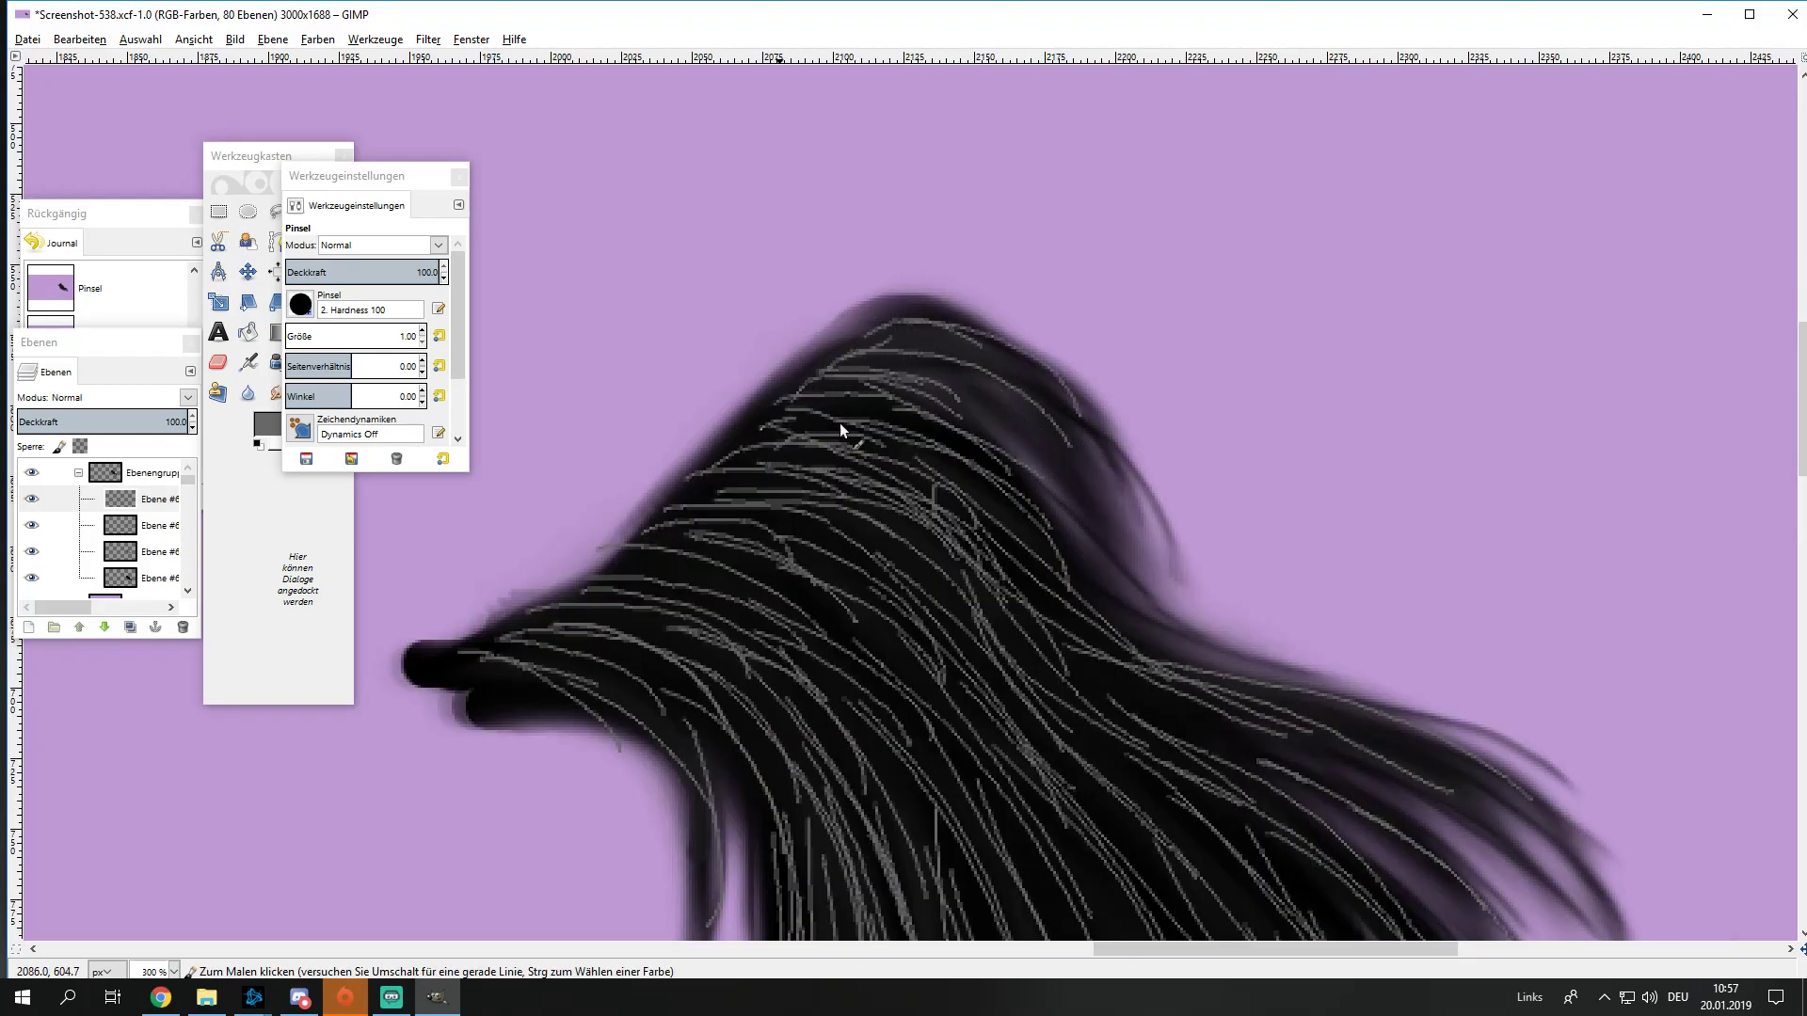
{"action": "scroll", "coordinate": [763, 560], "scroll_direction": "down", "scroll_amount": 1, "text": "ctrl"}
{"action": "scroll", "coordinate": [809, 574], "scroll_direction": "down", "scroll_amount": 3, "text": "ctrl"}
{"action": "scroll", "coordinate": [866, 583], "scroll_direction": "up", "scroll_amount": 2, "text": "ctrl"}
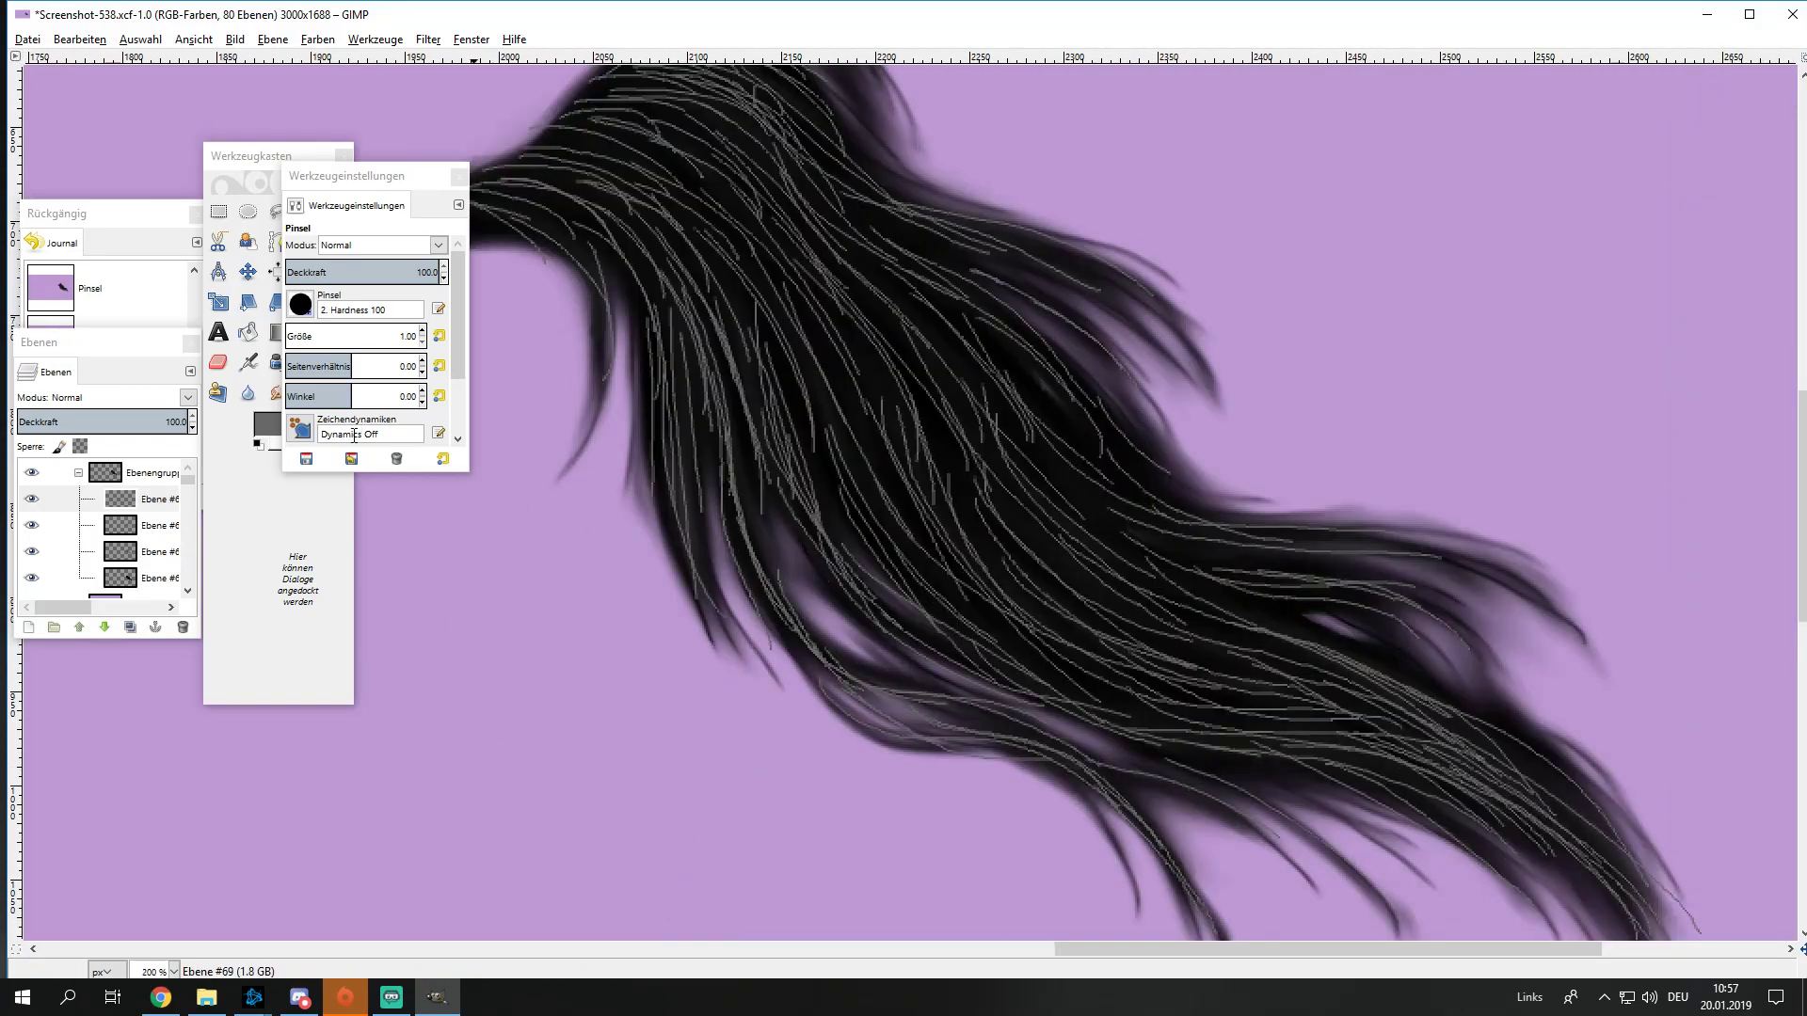
Step: Select the Smudge tool with the '2. Hardness 025' brush
{"action": "left_click", "coordinate": [277, 393]}
{"action": "left_click", "coordinate": [411, 215]}
{"action": "left_click", "coordinate": [299, 303]}
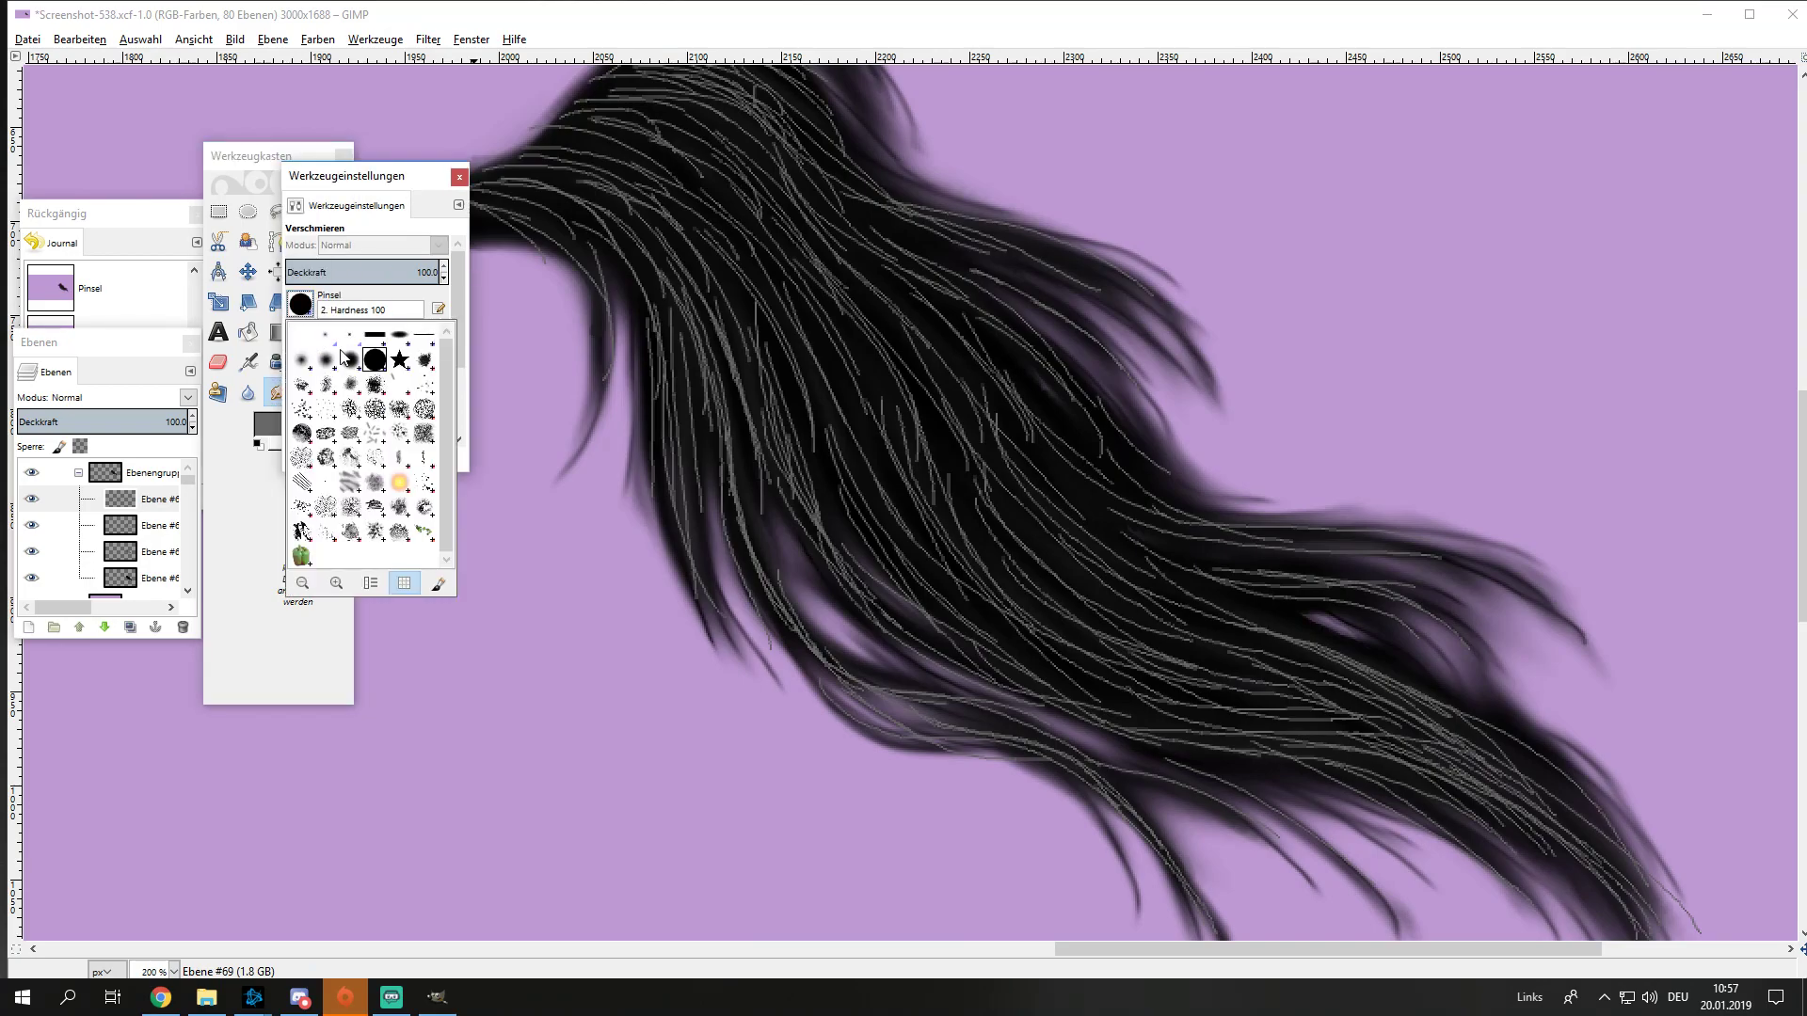
{"action": "left_click", "coordinate": [303, 358]}
Step: Raise the smudge size to about 41 and blend strands near the tail root
{"action": "left_click_drag", "start_coordinate": [339, 338], "coordinate": [376, 338]}
{"action": "scroll", "coordinate": [673, 370], "scroll_direction": "up", "scroll_amount": 1}
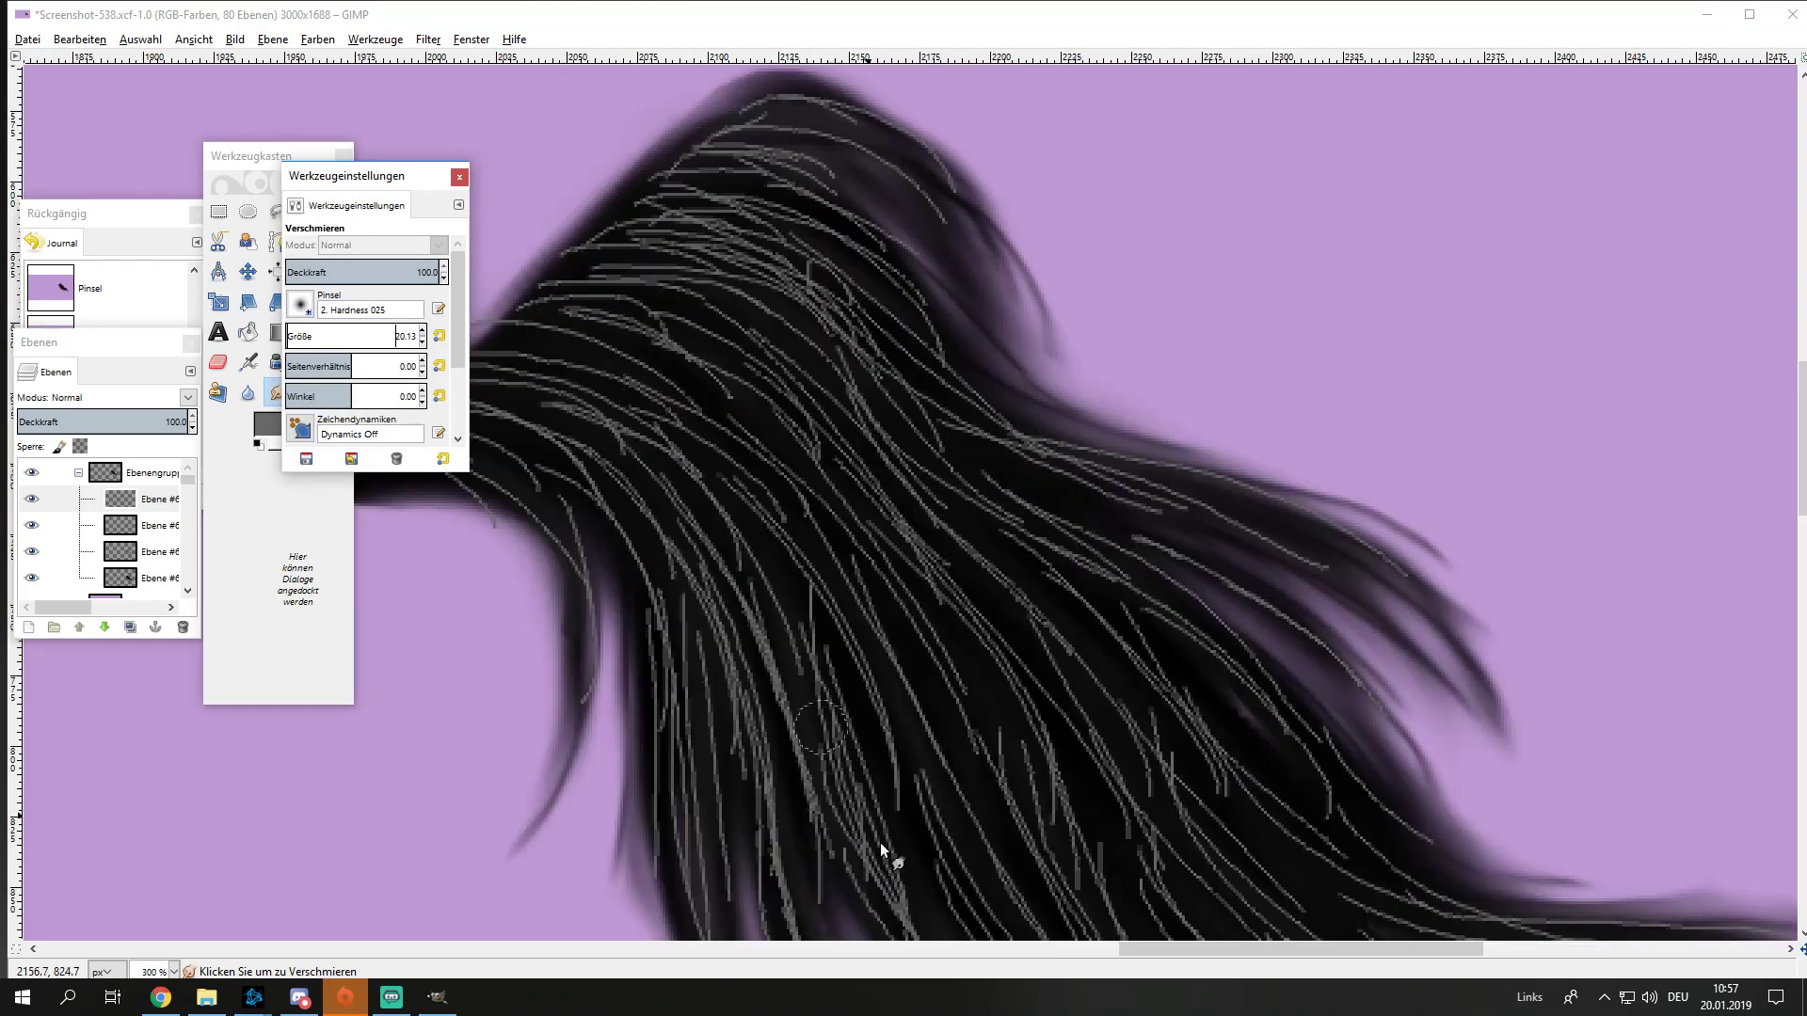
{"action": "left_click_drag", "start_coordinate": [1138, 952], "coordinate": [1077, 952]}
{"action": "left_click_drag", "start_coordinate": [303, 337], "coordinate": [355, 336]}
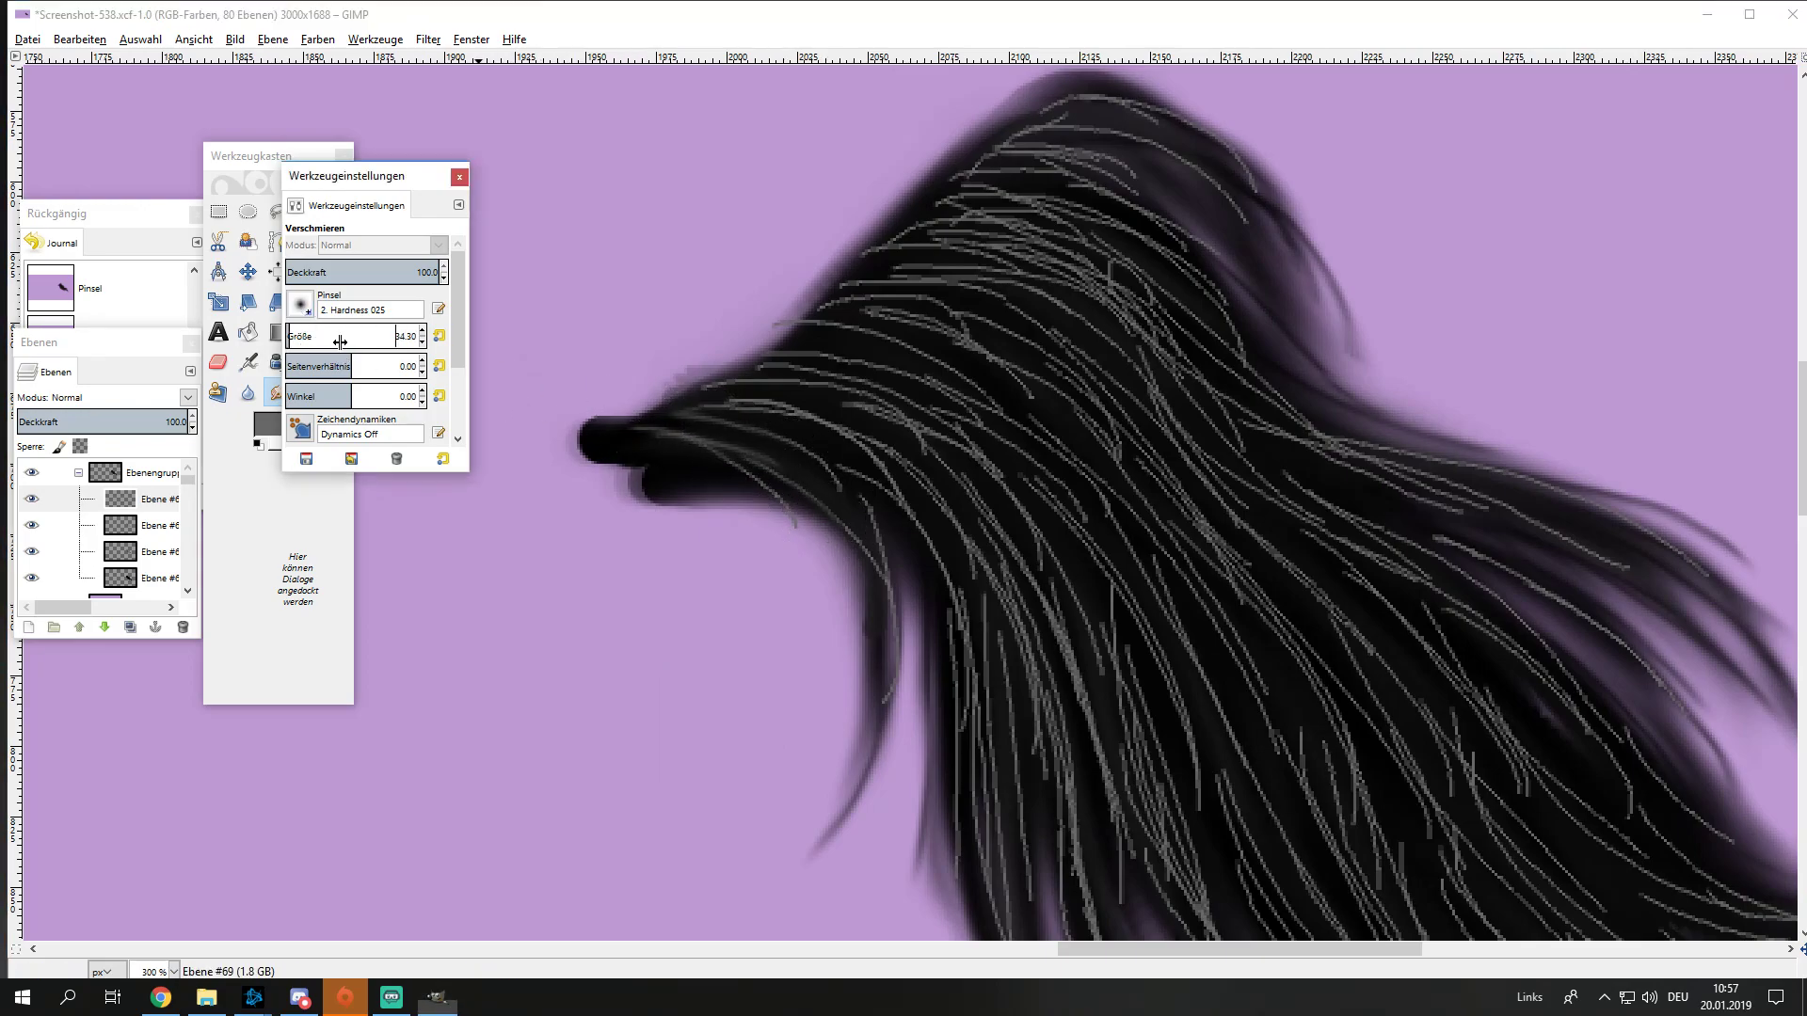
{"action": "mouse_move", "coordinate": [912, 499]}
{"action": "left_mouse_down"}
{"action": "mouse_move", "coordinate": [734, 471]}
{"action": "mouse_move", "coordinate": [956, 399]}
{"action": "left_mouse_up"}
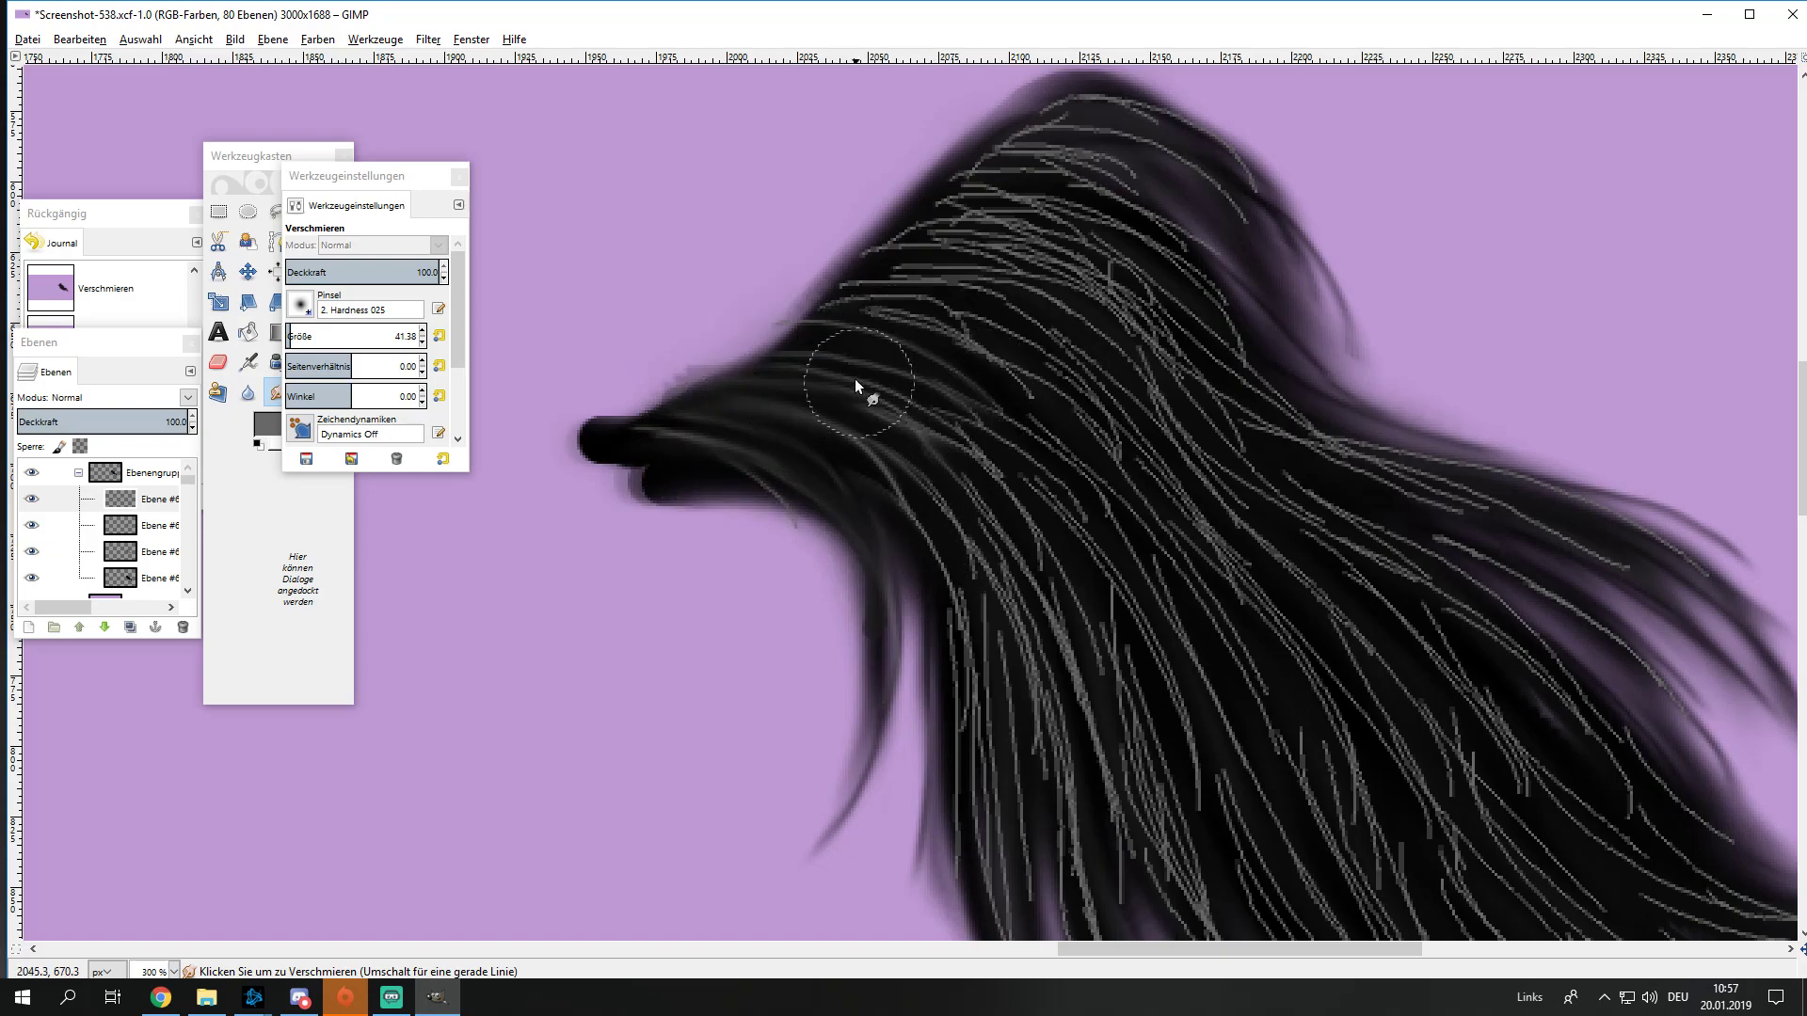
Step: Smudge the grey strands along the upper, middle and right parts of the tail into the black
{"action": "mouse_move", "coordinate": [811, 362]}
{"action": "left_mouse_down"}
{"action": "mouse_move", "coordinate": [885, 316]}
{"action": "mouse_move", "coordinate": [1079, 337]}
{"action": "mouse_move", "coordinate": [1137, 292]}
{"action": "mouse_move", "coordinate": [1255, 291]}
{"action": "mouse_move", "coordinate": [1212, 240]}
{"action": "left_mouse_up"}
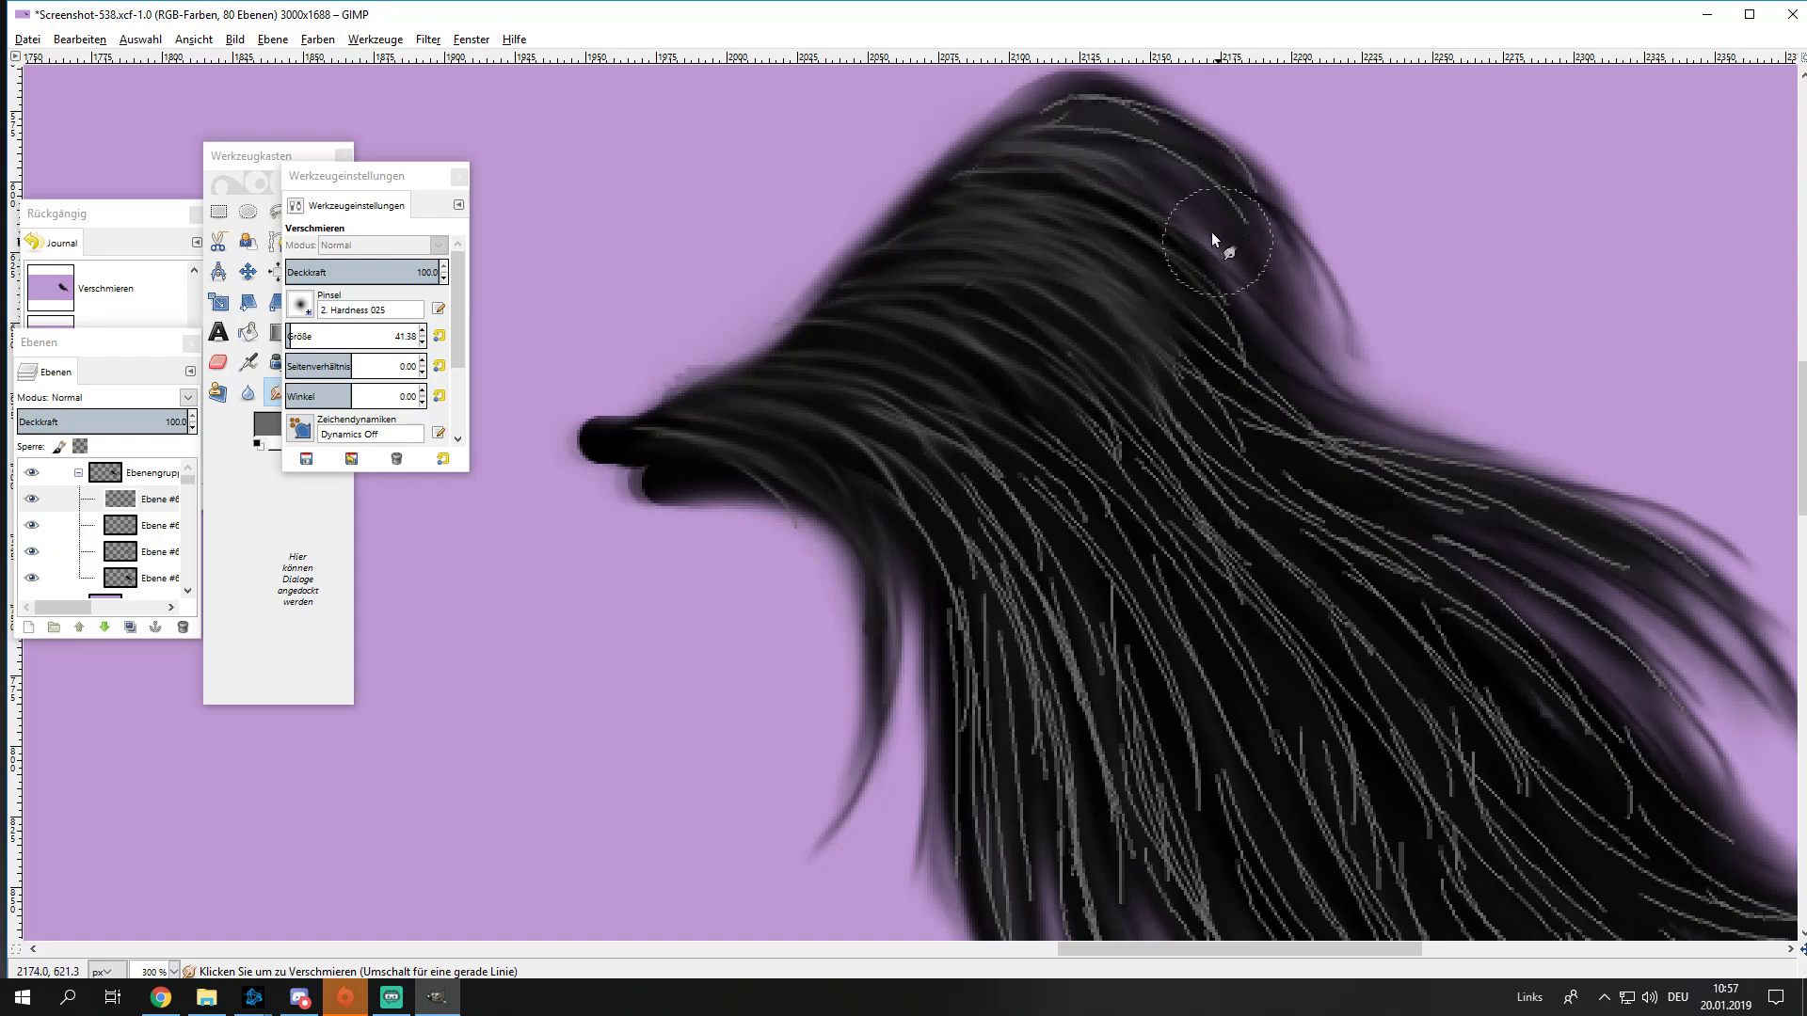
{"action": "mouse_move", "coordinate": [1222, 172]}
{"action": "left_mouse_down"}
{"action": "mouse_move", "coordinate": [1262, 343]}
{"action": "mouse_move", "coordinate": [1177, 274]}
{"action": "mouse_move", "coordinate": [1282, 415]}
{"action": "mouse_move", "coordinate": [1064, 335]}
{"action": "left_mouse_up"}
{"action": "scroll", "coordinate": [1036, 348], "scroll_direction": "down", "scroll_amount": 5}
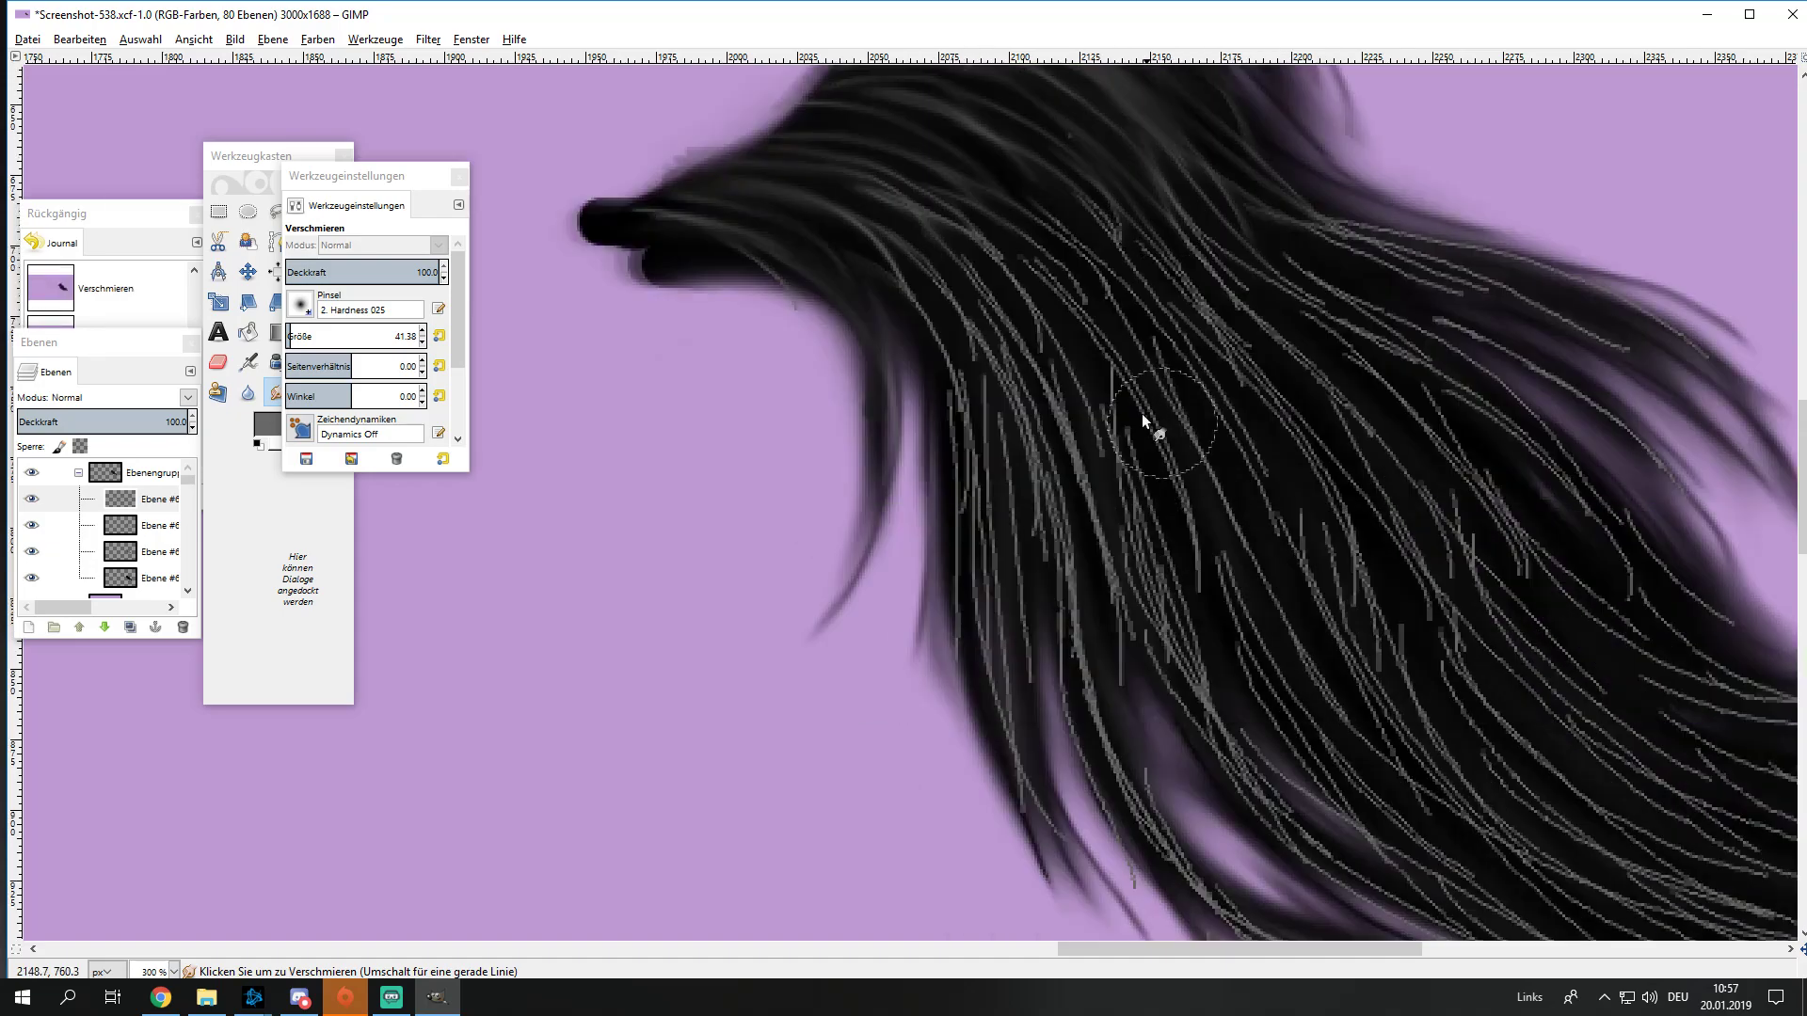
{"action": "mouse_move", "coordinate": [877, 201]}
{"action": "left_mouse_down"}
{"action": "mouse_move", "coordinate": [952, 209]}
{"action": "mouse_move", "coordinate": [1001, 654]}
{"action": "mouse_move", "coordinate": [947, 374]}
{"action": "mouse_move", "coordinate": [1059, 478]}
{"action": "mouse_move", "coordinate": [1085, 532]}
{"action": "mouse_move", "coordinate": [1093, 471]}
{"action": "mouse_move", "coordinate": [1249, 744]}
{"action": "mouse_move", "coordinate": [1233, 766]}
{"action": "mouse_move", "coordinate": [1089, 404]}
{"action": "mouse_move", "coordinate": [1145, 371]}
{"action": "mouse_move", "coordinate": [1001, 183]}
{"action": "left_mouse_up"}
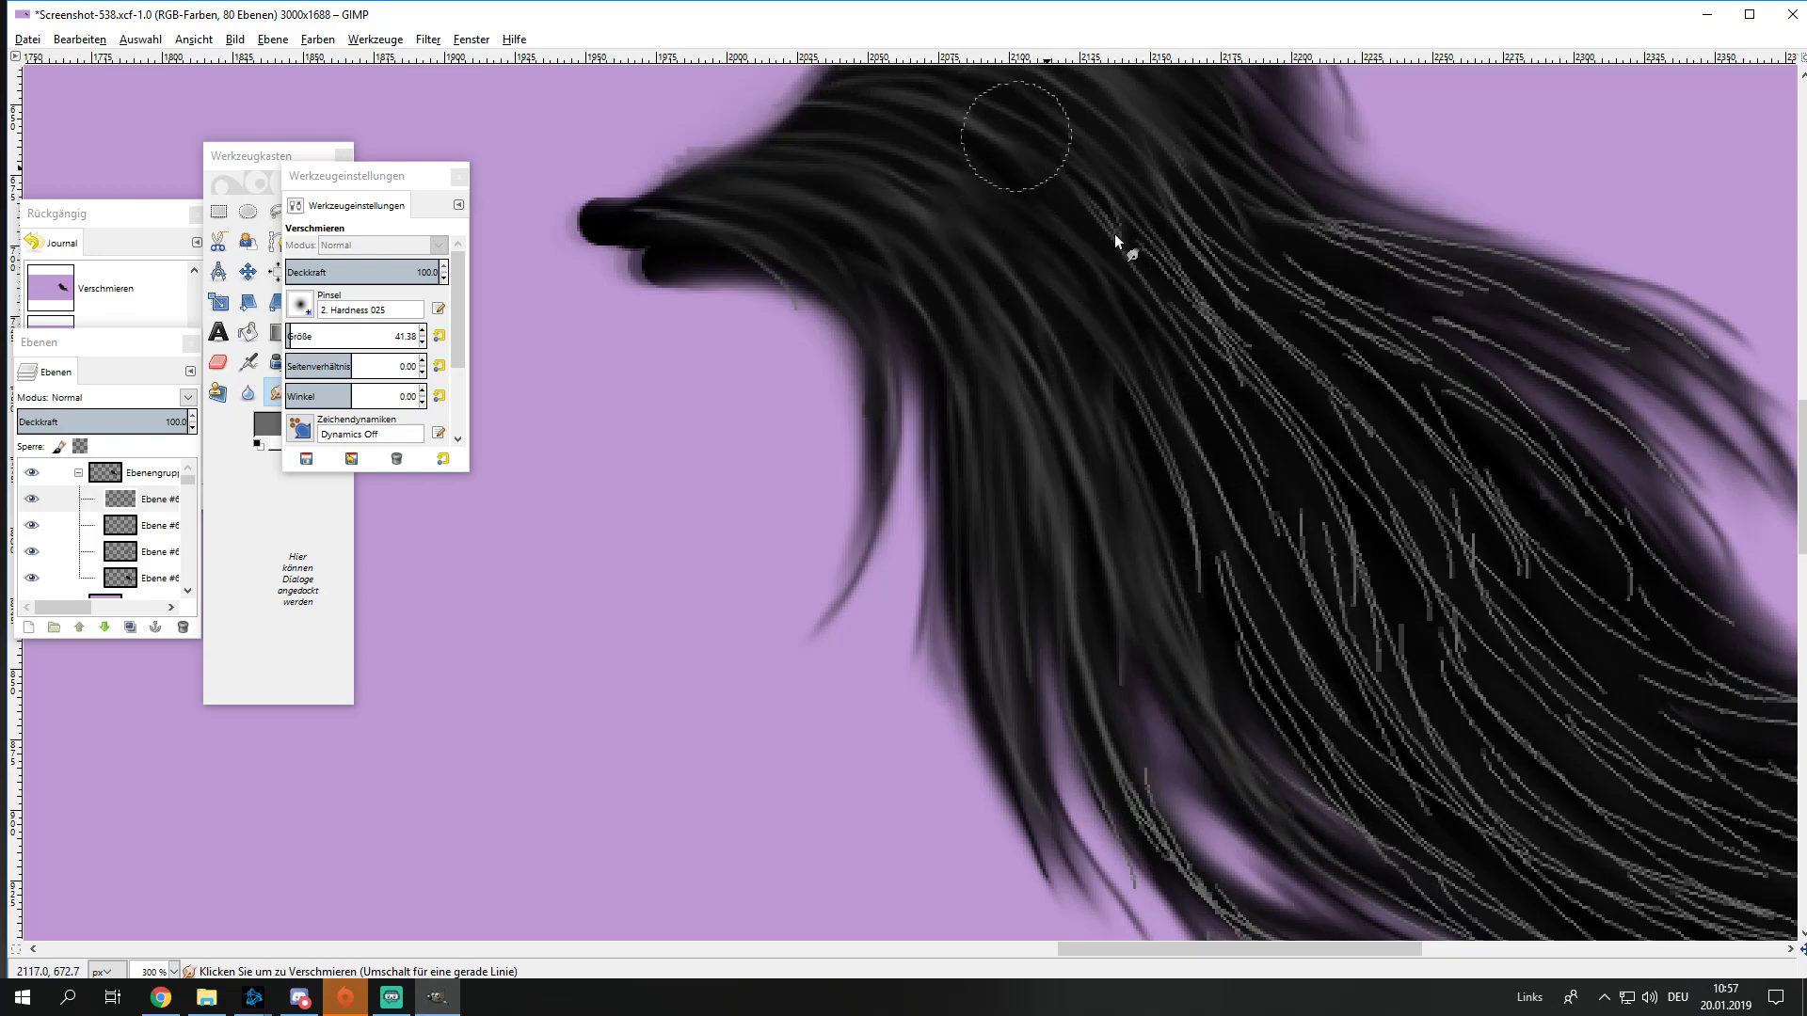
{"action": "scroll", "coordinate": [1275, 524], "scroll_direction": "up", "scroll_amount": 3}
{"action": "mouse_move", "coordinate": [1317, 587]}
{"action": "left_mouse_down"}
{"action": "mouse_move", "coordinate": [1231, 464]}
{"action": "mouse_move", "coordinate": [1243, 472]}
{"action": "mouse_move", "coordinate": [1216, 382]}
{"action": "mouse_move", "coordinate": [1330, 407]}
{"action": "mouse_move", "coordinate": [1424, 557]}
{"action": "mouse_move", "coordinate": [1447, 557]}
{"action": "left_mouse_up"}
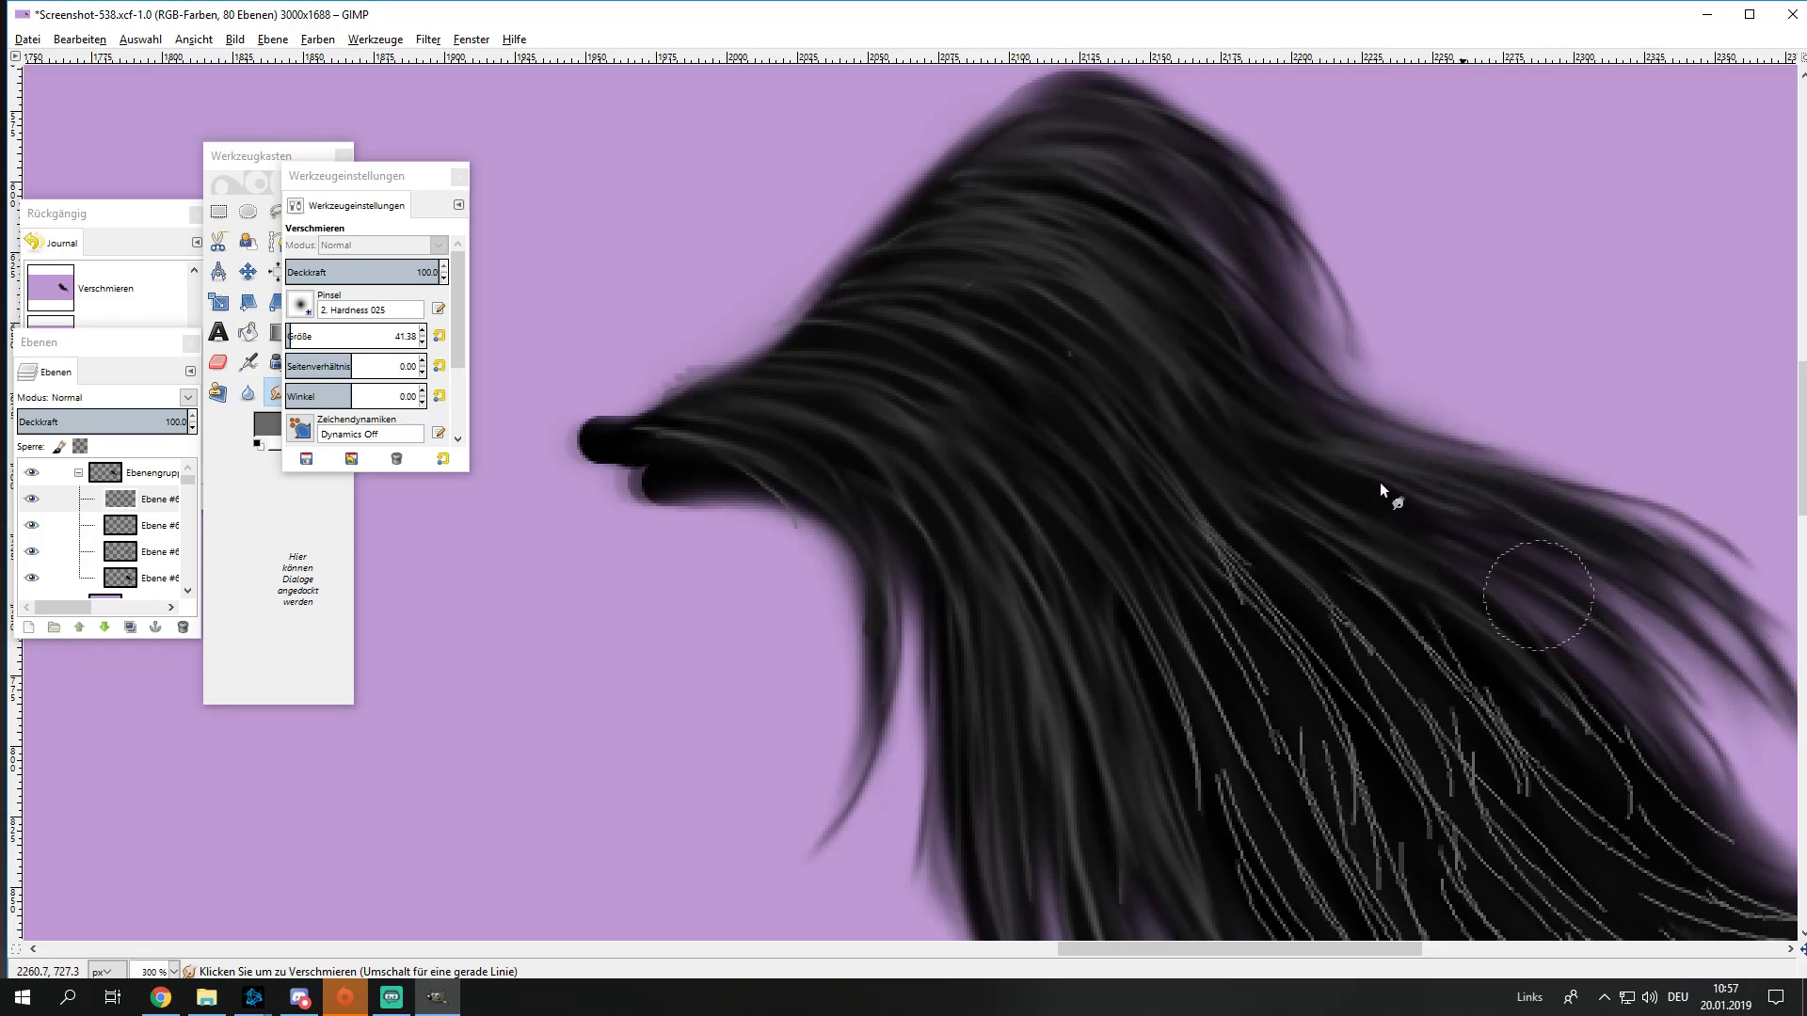
{"action": "scroll", "coordinate": [1320, 449], "scroll_direction": "left", "scroll_amount": 3}
{"action": "scroll", "coordinate": [1320, 449], "scroll_direction": "down", "scroll_amount": 1}
{"action": "scroll", "coordinate": [1515, 591], "scroll_direction": "down", "scroll_amount": 4}
{"action": "scroll", "coordinate": [1515, 591], "scroll_direction": "right", "scroll_amount": 5}
Step: Smudge strands down through the tail and blend its lower wisps and edge
{"action": "mouse_move", "coordinate": [1187, 250]}
{"action": "left_mouse_down"}
{"action": "mouse_move", "coordinate": [1161, 181]}
{"action": "mouse_move", "coordinate": [1315, 411]}
{"action": "mouse_move", "coordinate": [1046, 212]}
{"action": "mouse_move", "coordinate": [1089, 484]}
{"action": "mouse_move", "coordinate": [930, 240]}
{"action": "left_mouse_up"}
{"action": "mouse_move", "coordinate": [956, 320]}
{"action": "left_mouse_down"}
{"action": "mouse_move", "coordinate": [1098, 614]}
{"action": "mouse_move", "coordinate": [989, 617]}
{"action": "mouse_move", "coordinate": [985, 726]}
{"action": "mouse_move", "coordinate": [1129, 841]}
{"action": "left_mouse_up"}
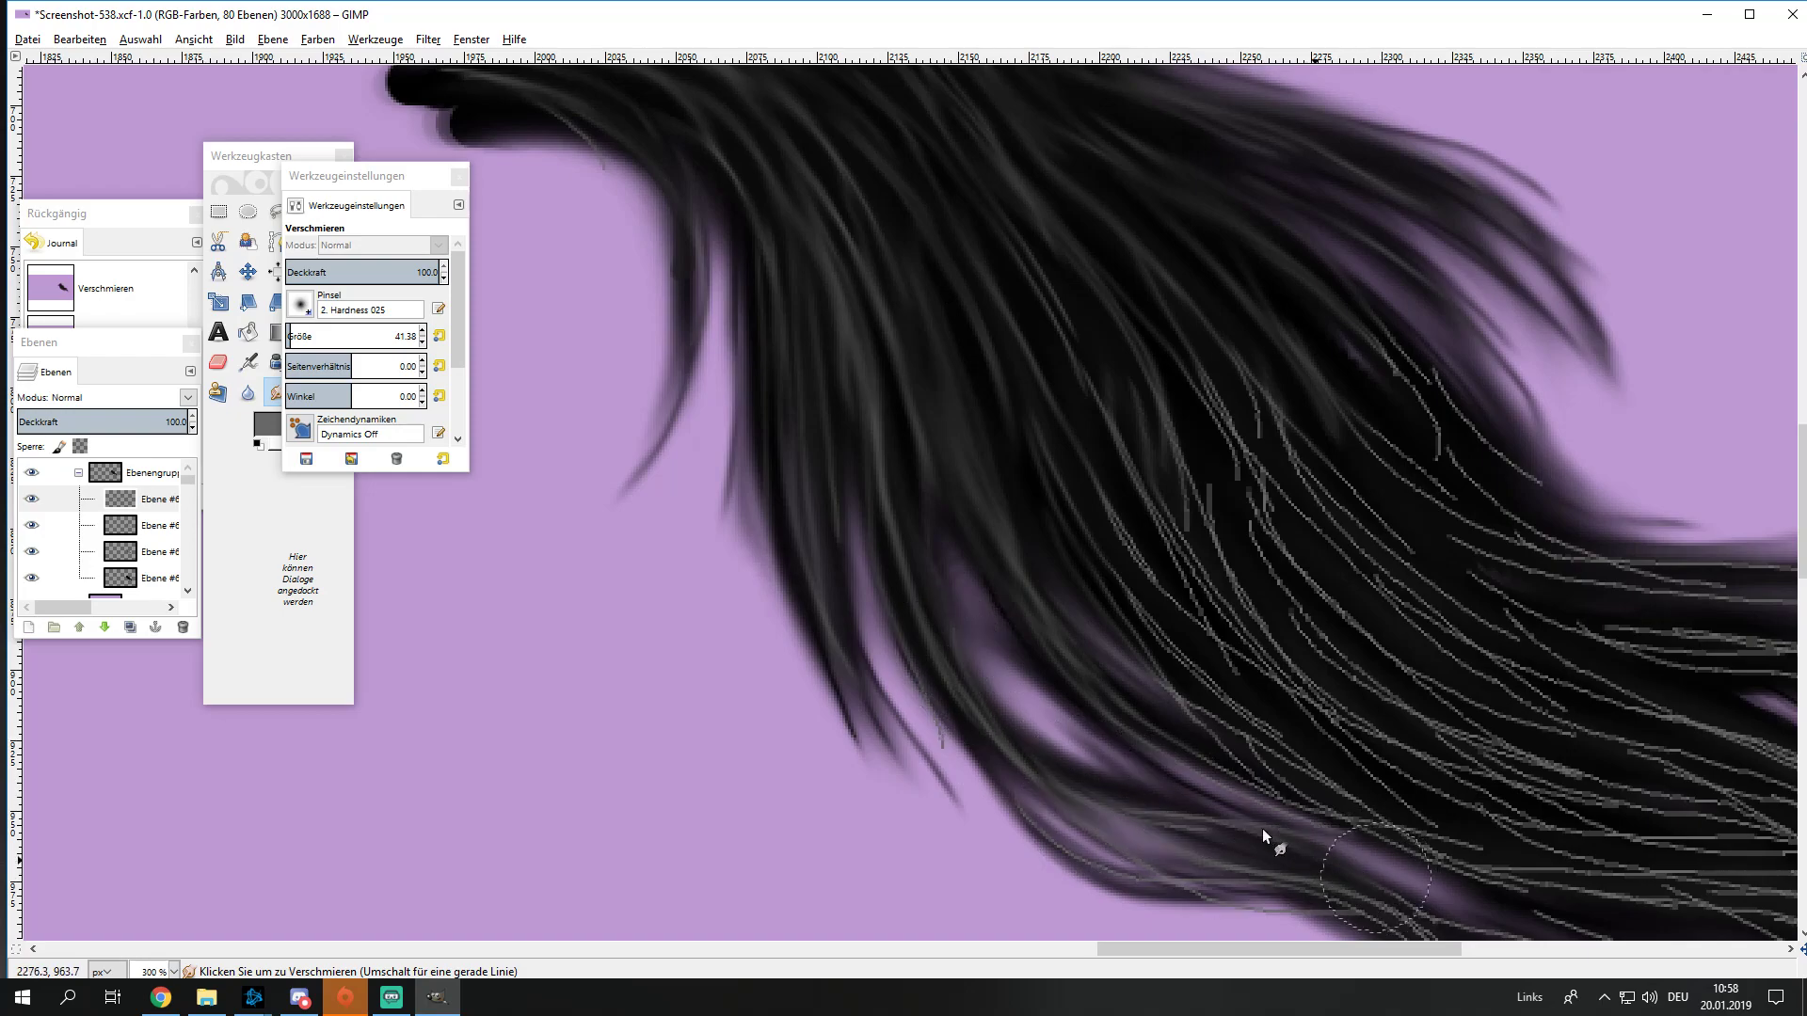
{"action": "scroll", "coordinate": [1109, 828], "scroll_direction": "down", "scroll_amount": 3}
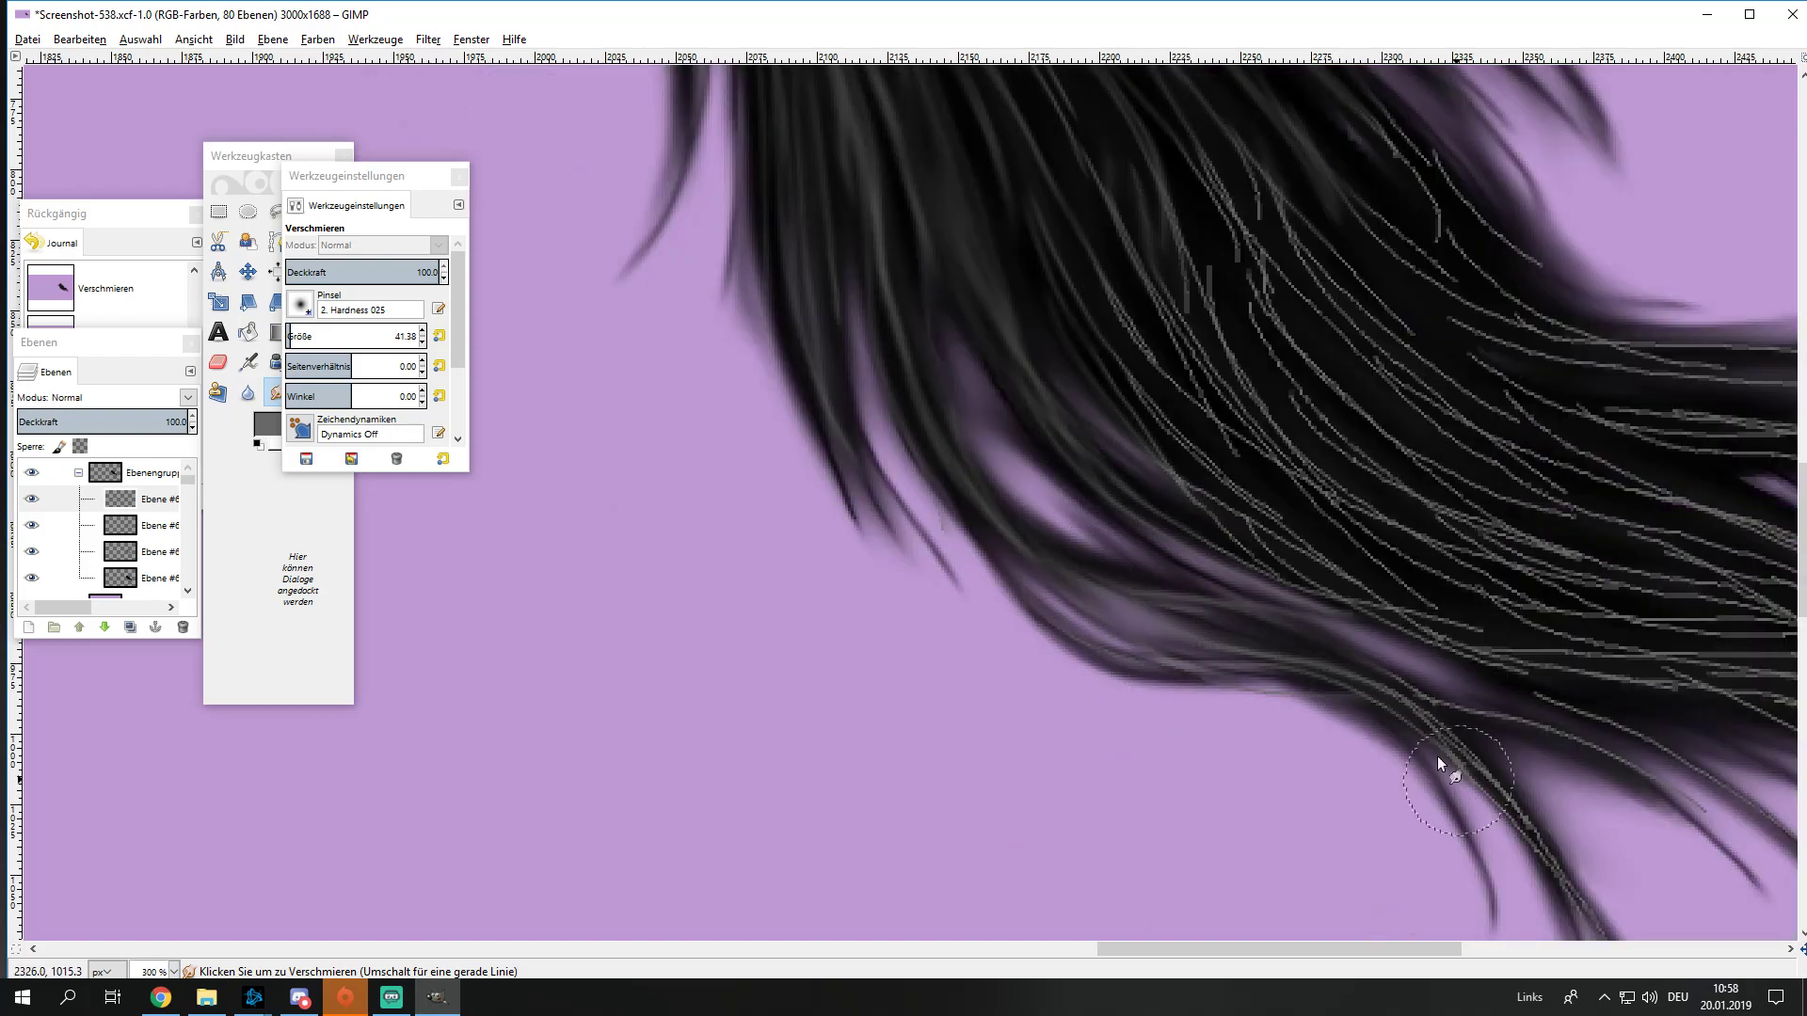
{"action": "mouse_move", "coordinate": [1437, 754]}
{"action": "left_mouse_down"}
{"action": "mouse_move", "coordinate": [1549, 855]}
{"action": "mouse_move", "coordinate": [1568, 928]}
{"action": "left_mouse_up"}
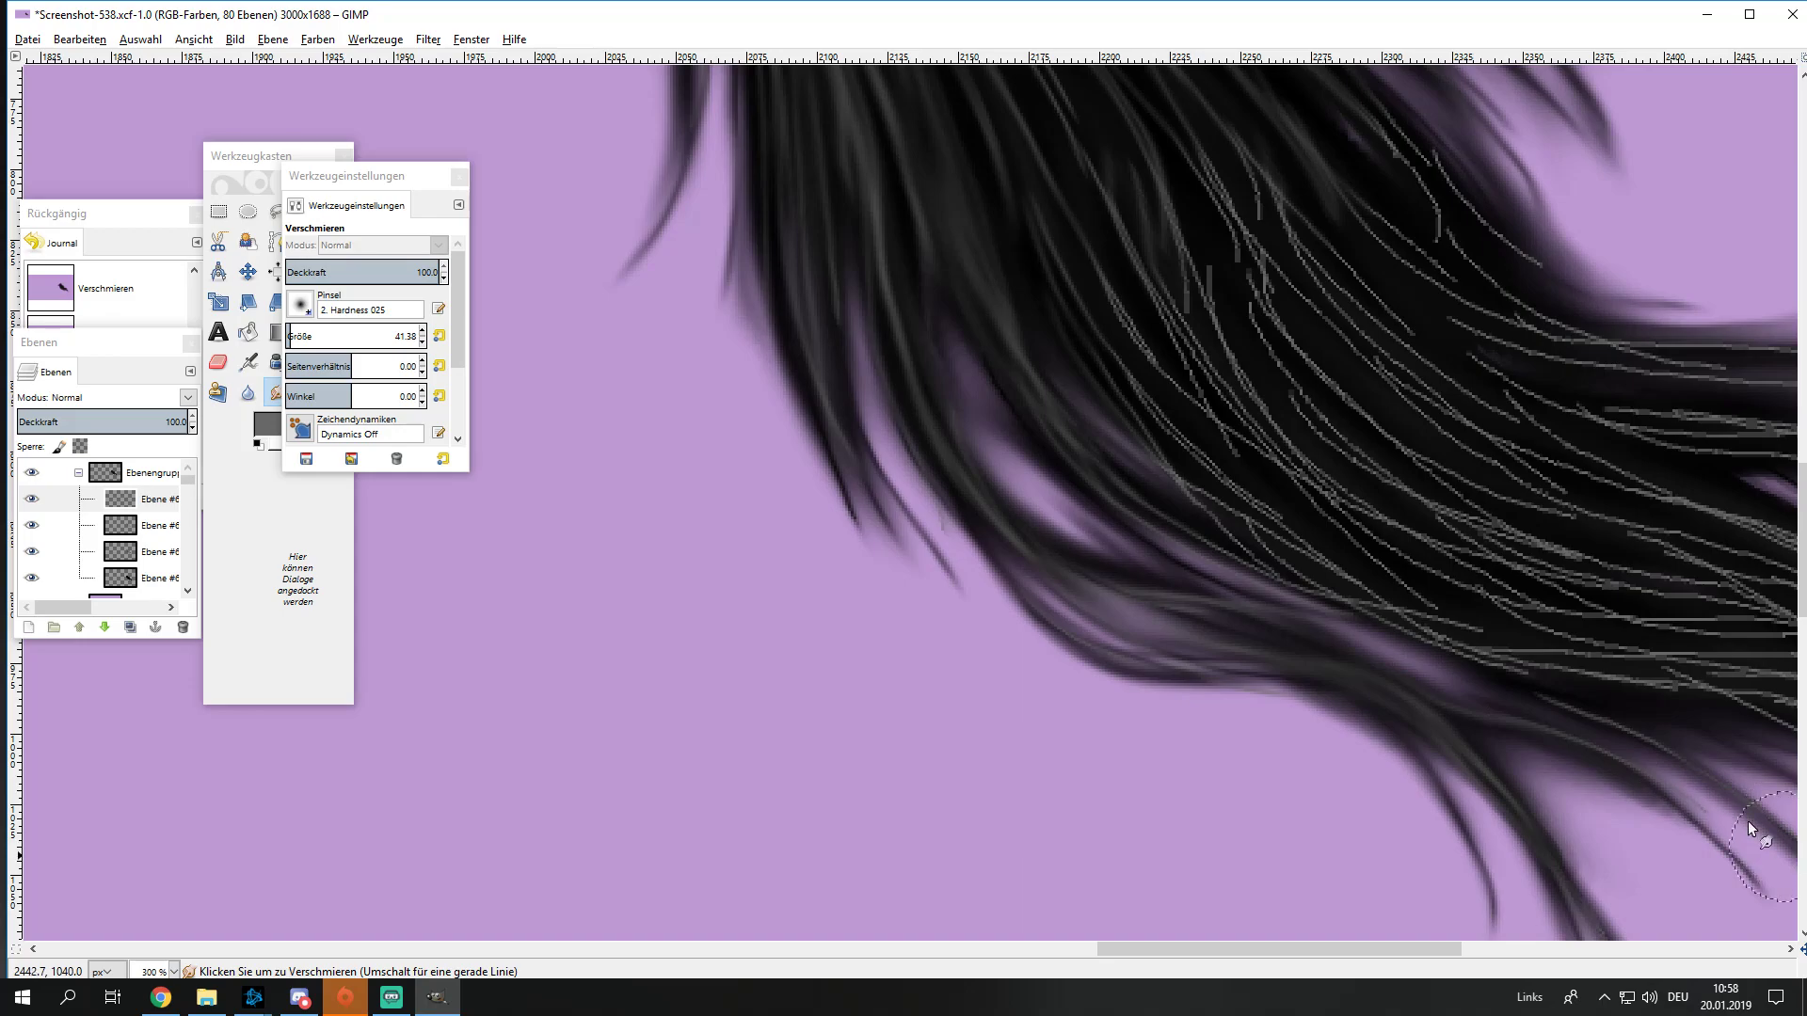
{"action": "left_click_drag", "start_coordinate": [1599, 678], "coordinate": [1402, 612]}
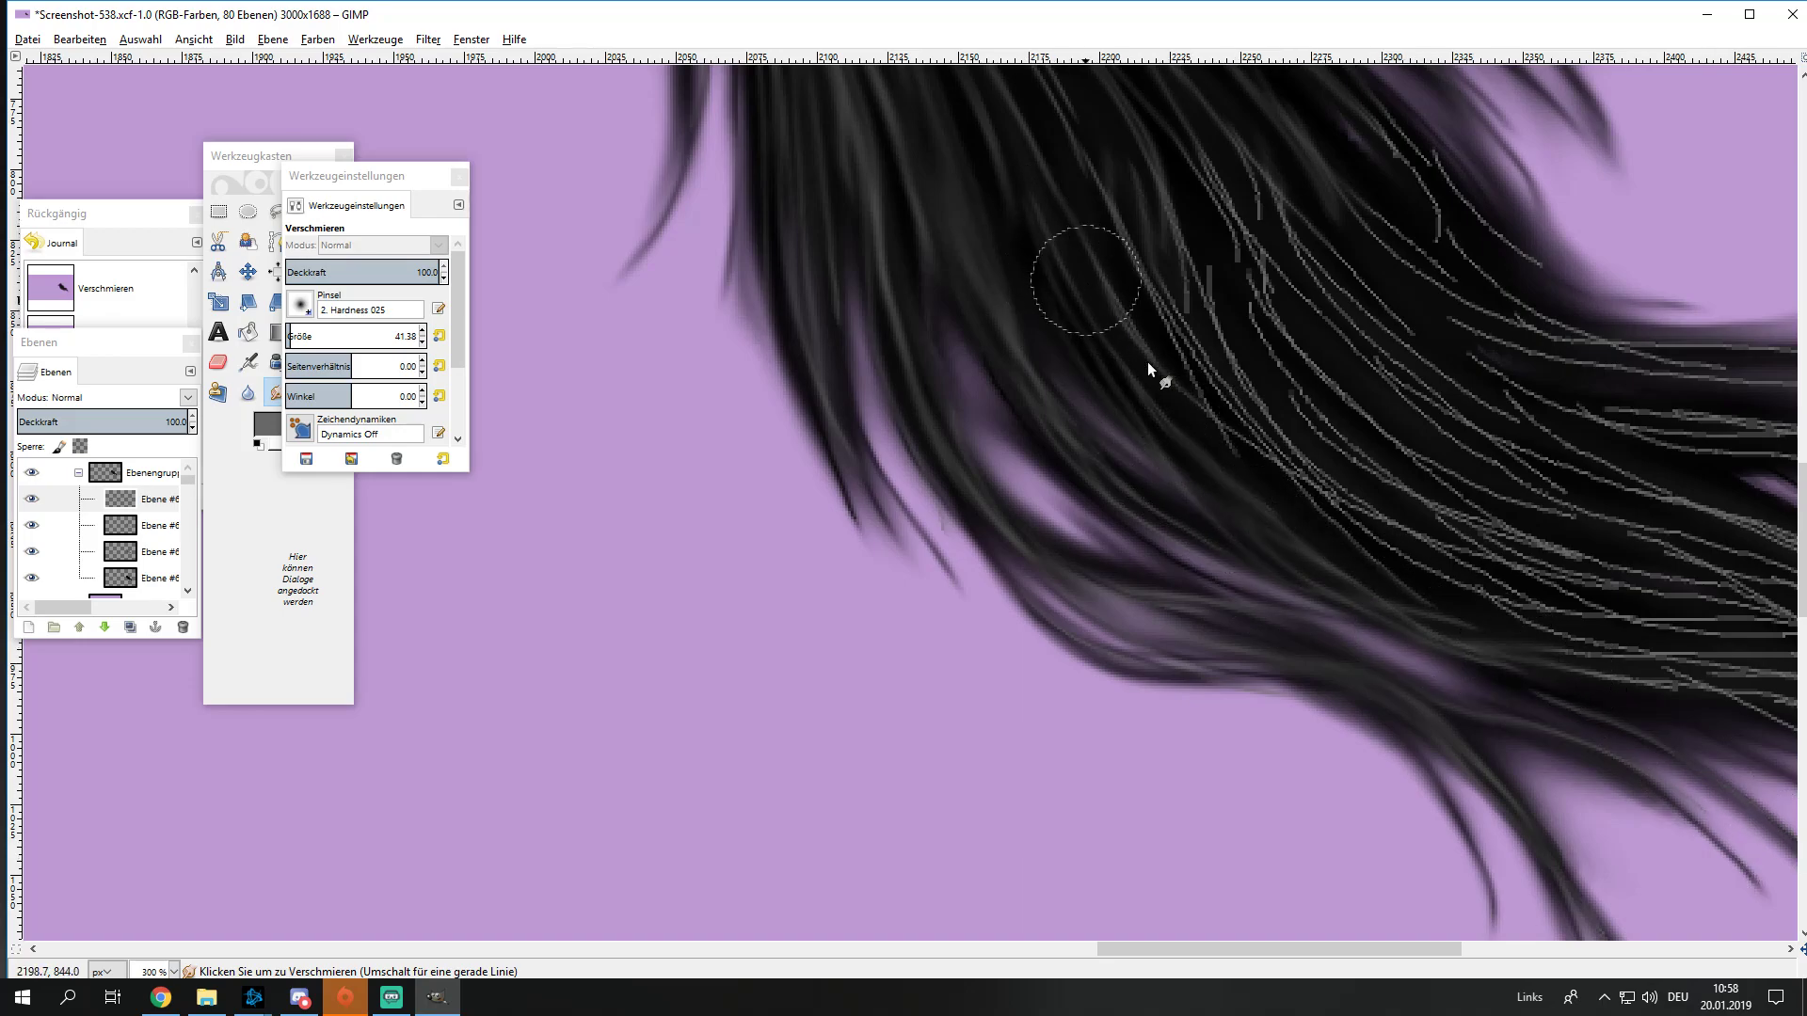
{"action": "left_click_drag", "start_coordinate": [1159, 945], "coordinate": [1230, 785]}
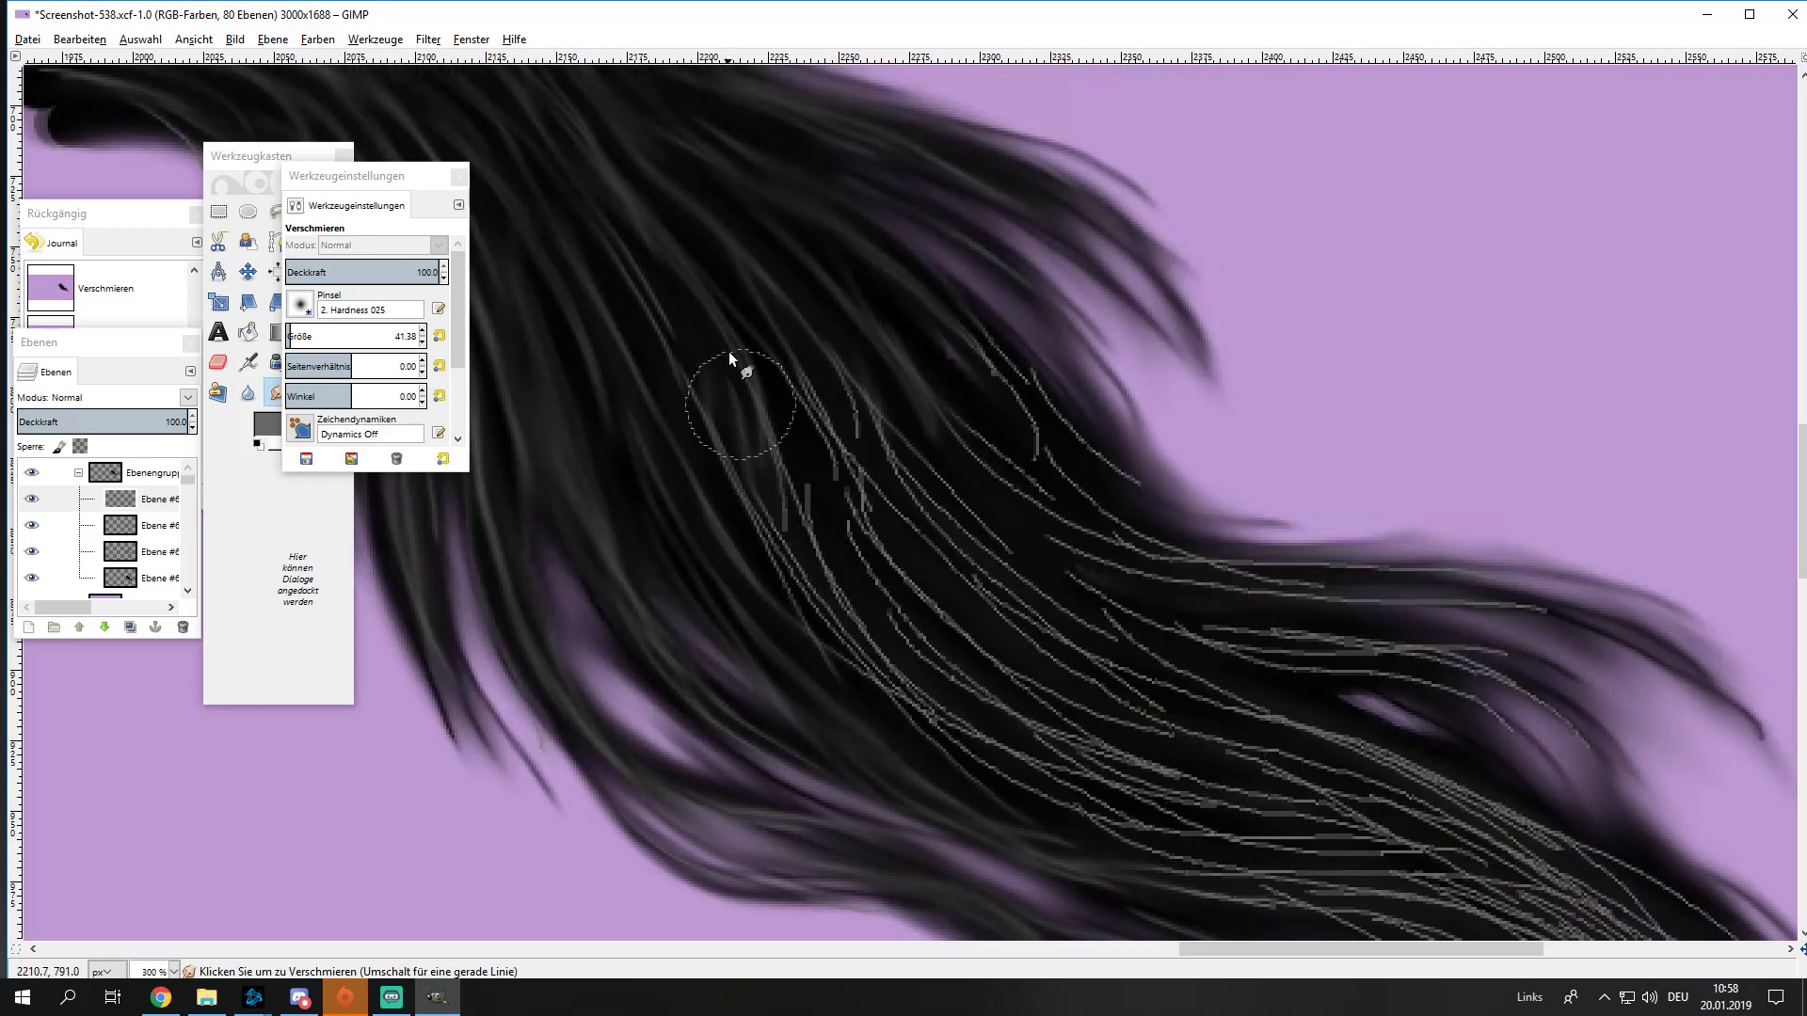
Step: Blend the grey strands in the tail's left-middle and lower-middle section
{"action": "left_click_drag", "start_coordinate": [728, 352], "coordinate": [927, 545]}
{"action": "left_click_drag", "start_coordinate": [806, 351], "coordinate": [935, 565]}
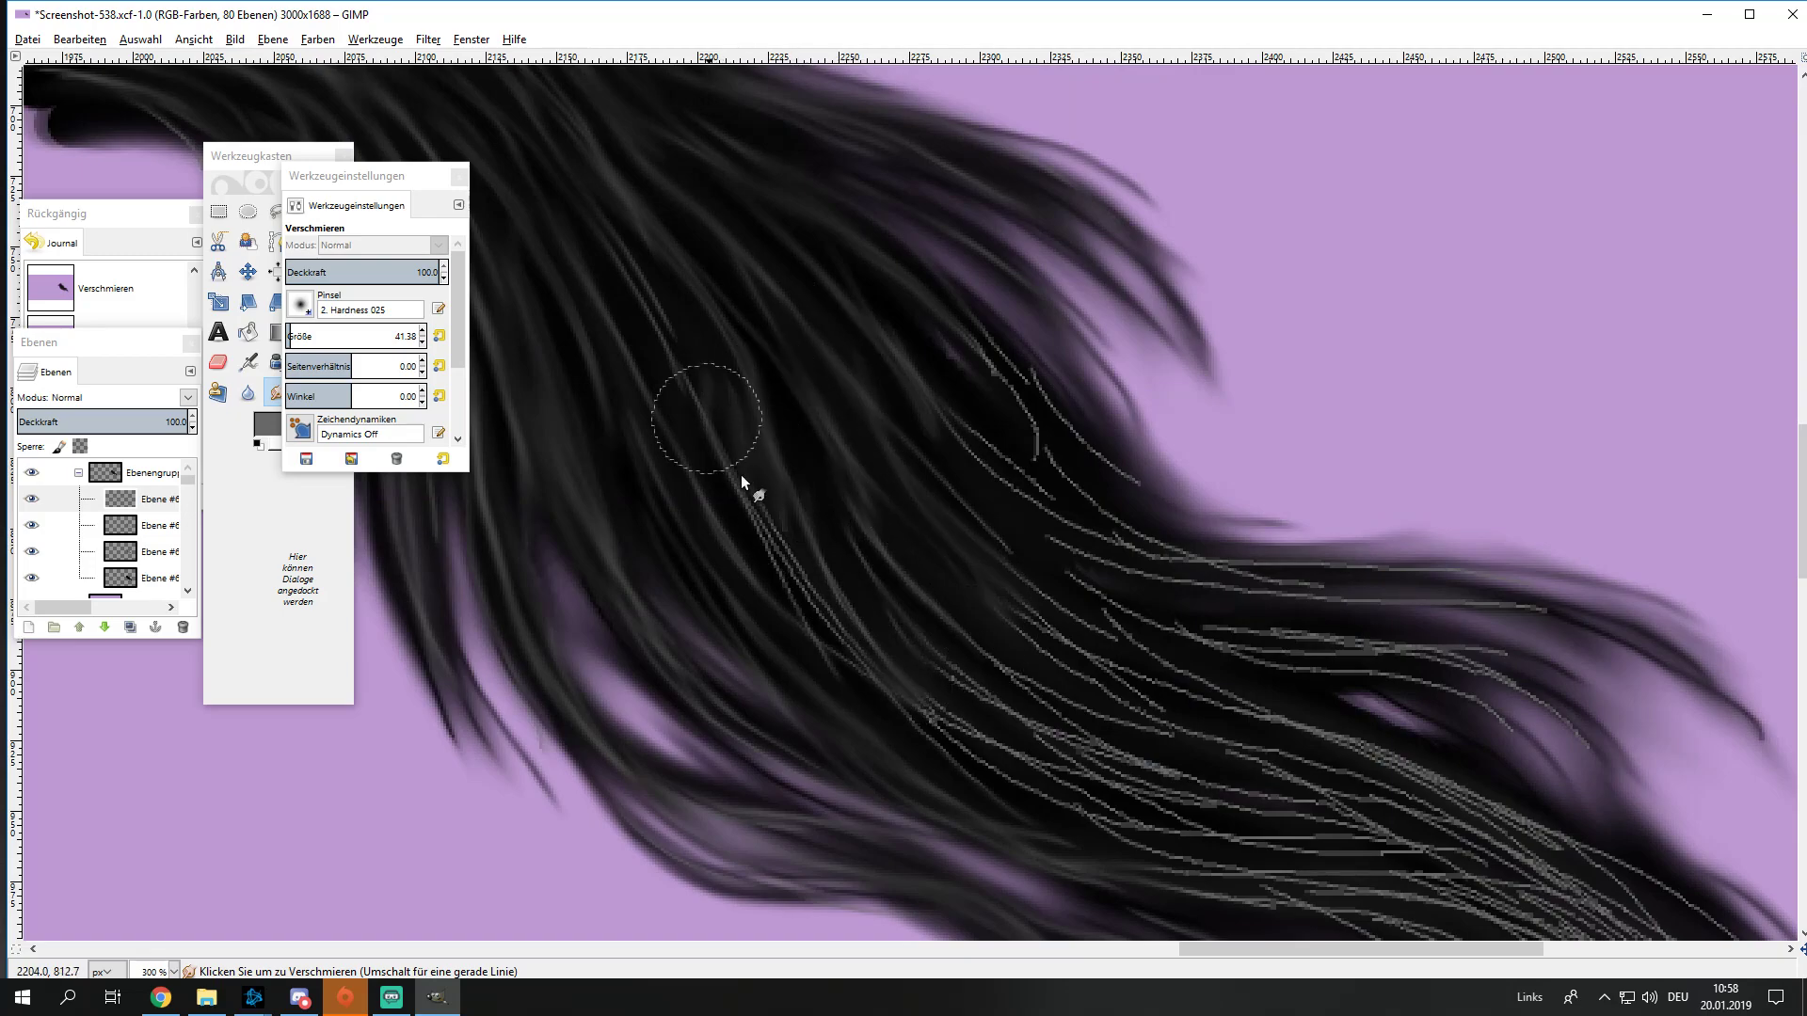
{"action": "mouse_move", "coordinate": [741, 478]}
{"action": "left_mouse_down"}
{"action": "mouse_move", "coordinate": [810, 617]}
{"action": "mouse_move", "coordinate": [935, 732]}
{"action": "left_mouse_up"}
{"action": "left_click_drag", "start_coordinate": [1267, 815], "coordinate": [1517, 852]}
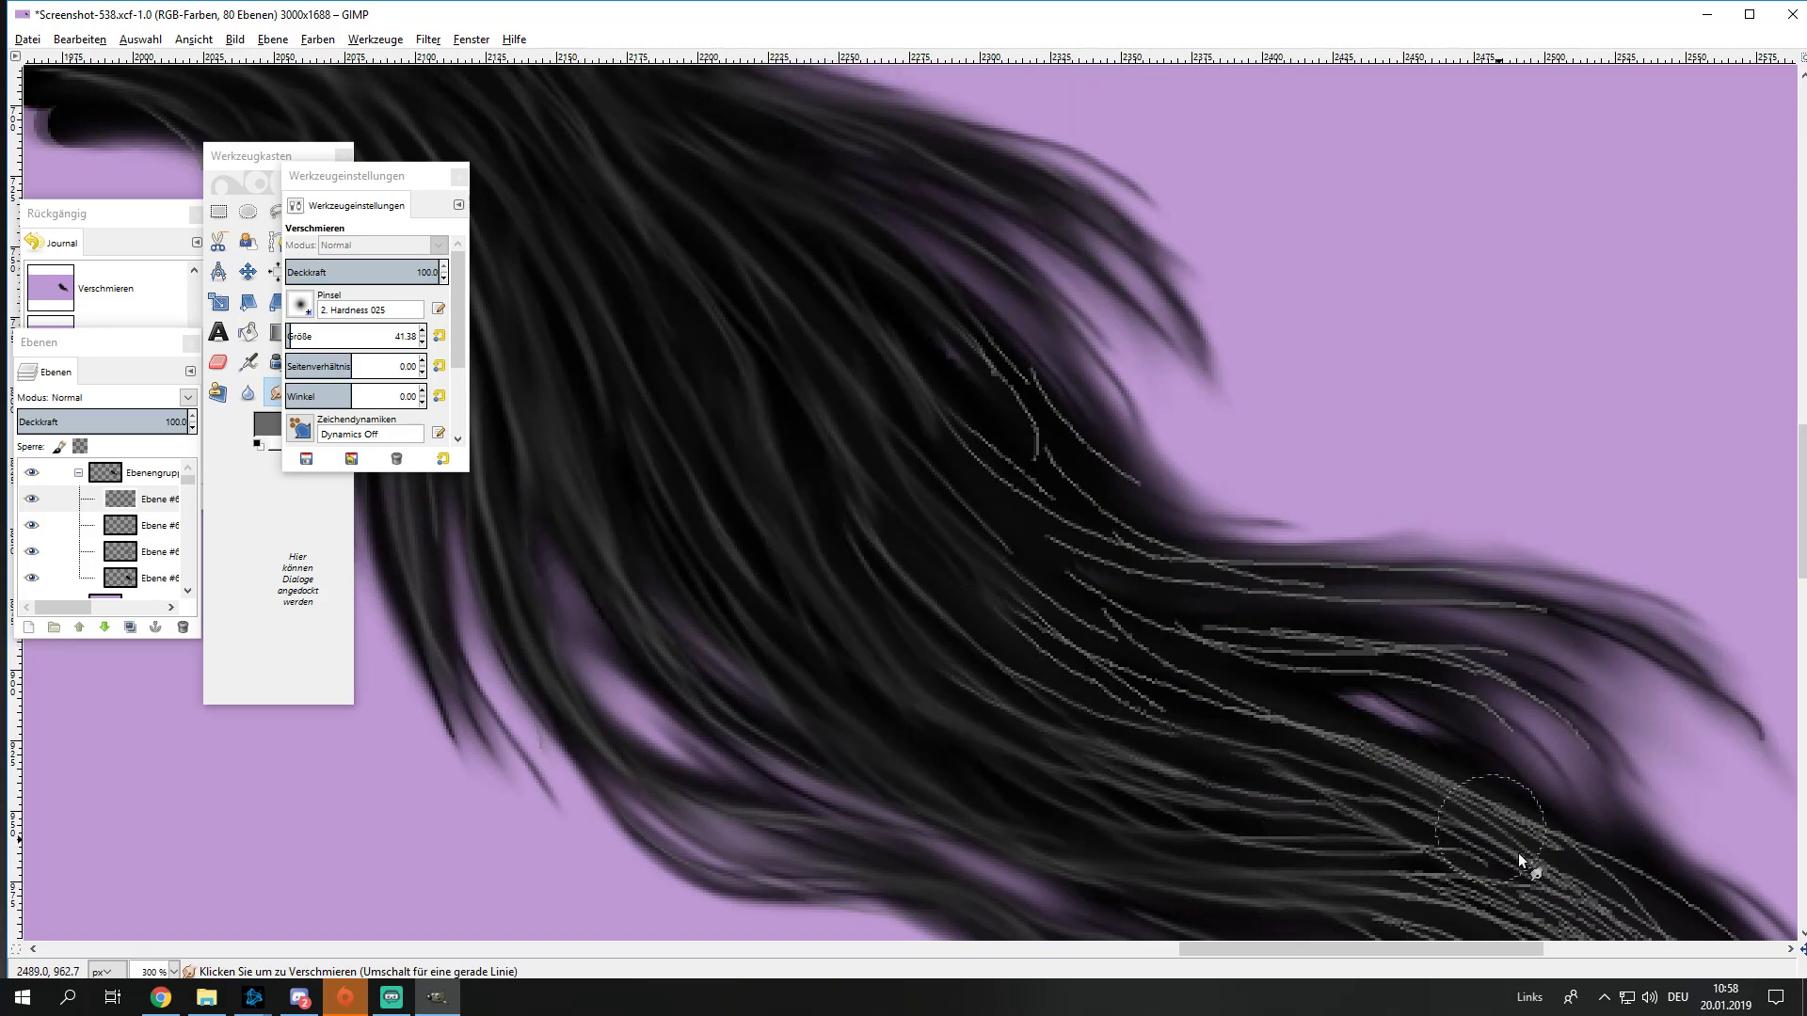
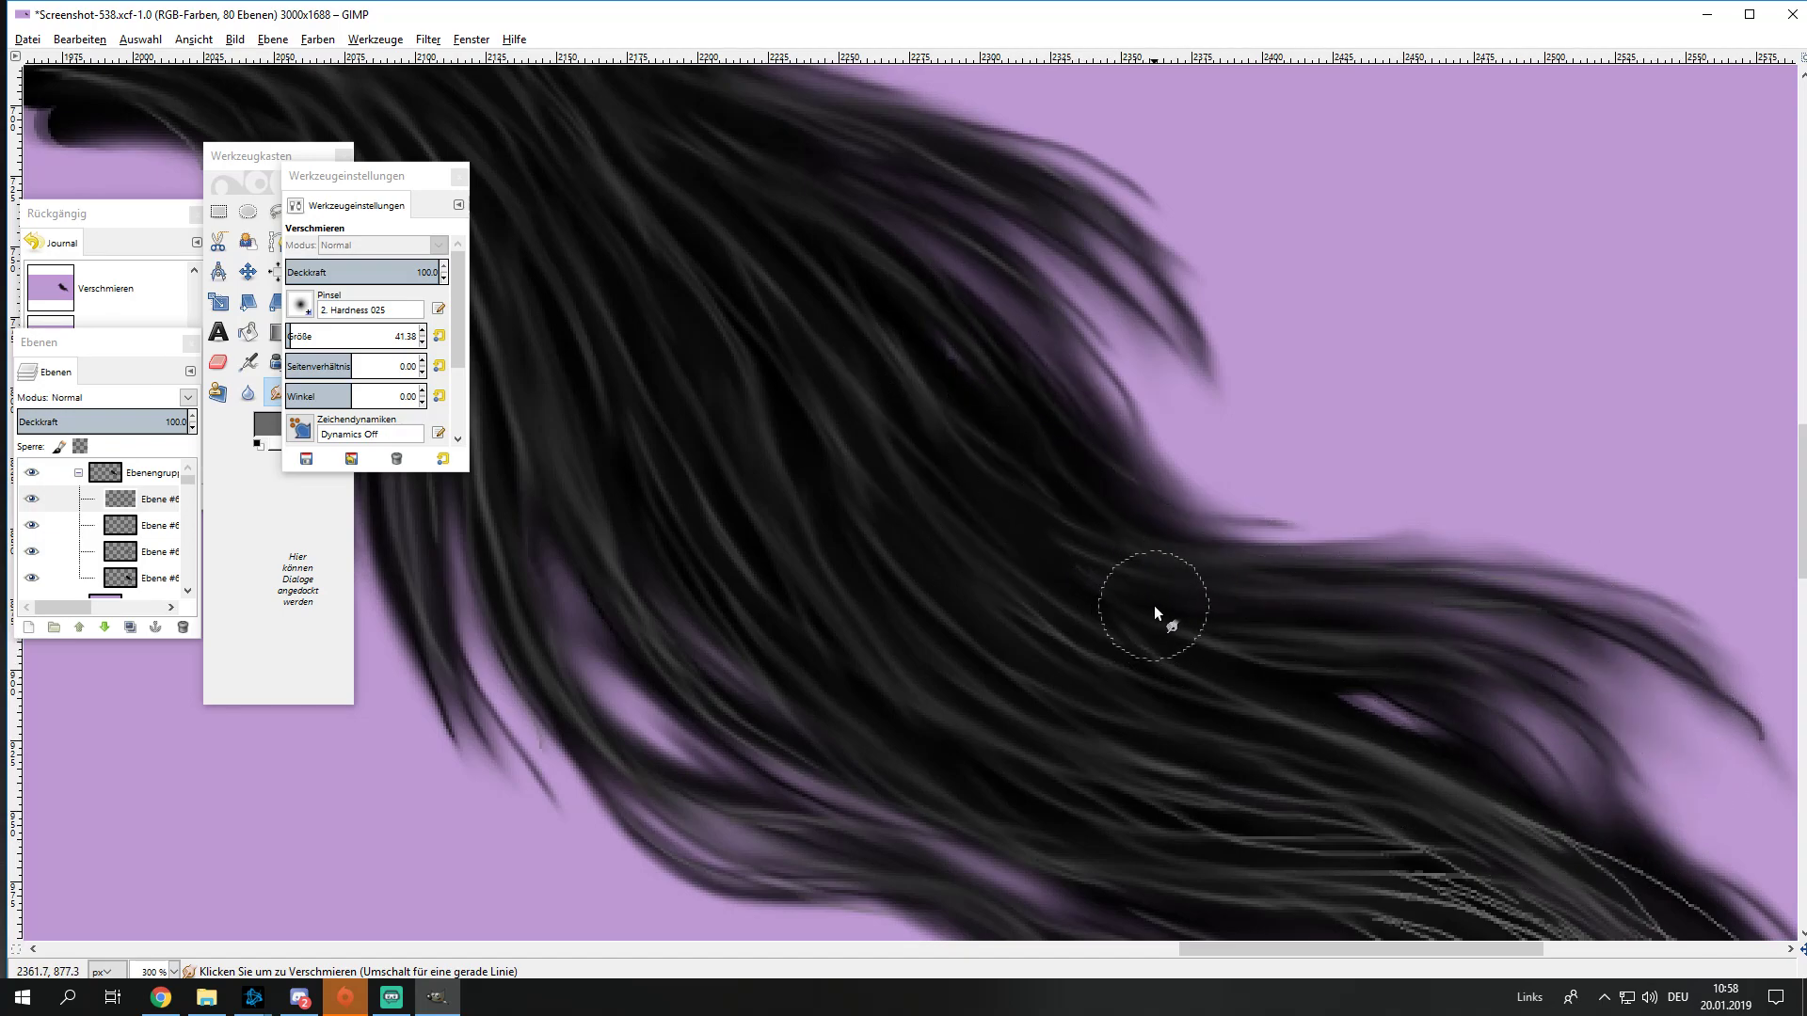
Step: Smudge the lower-right hair tips to soften the fine strands
{"action": "scroll", "coordinate": [1020, 393], "scroll_direction": "down", "scroll_amount": 3}
{"action": "scroll", "coordinate": [1380, 666], "scroll_direction": "right", "scroll_amount": 4}
{"action": "mouse_move", "coordinate": [1147, 662]}
{"action": "left_mouse_down"}
{"action": "mouse_move", "coordinate": [1533, 839]}
{"action": "mouse_move", "coordinate": [1439, 886]}
{"action": "left_mouse_up"}
{"action": "scroll", "coordinate": [1222, 612], "scroll_direction": "down", "scroll_amount": 3}
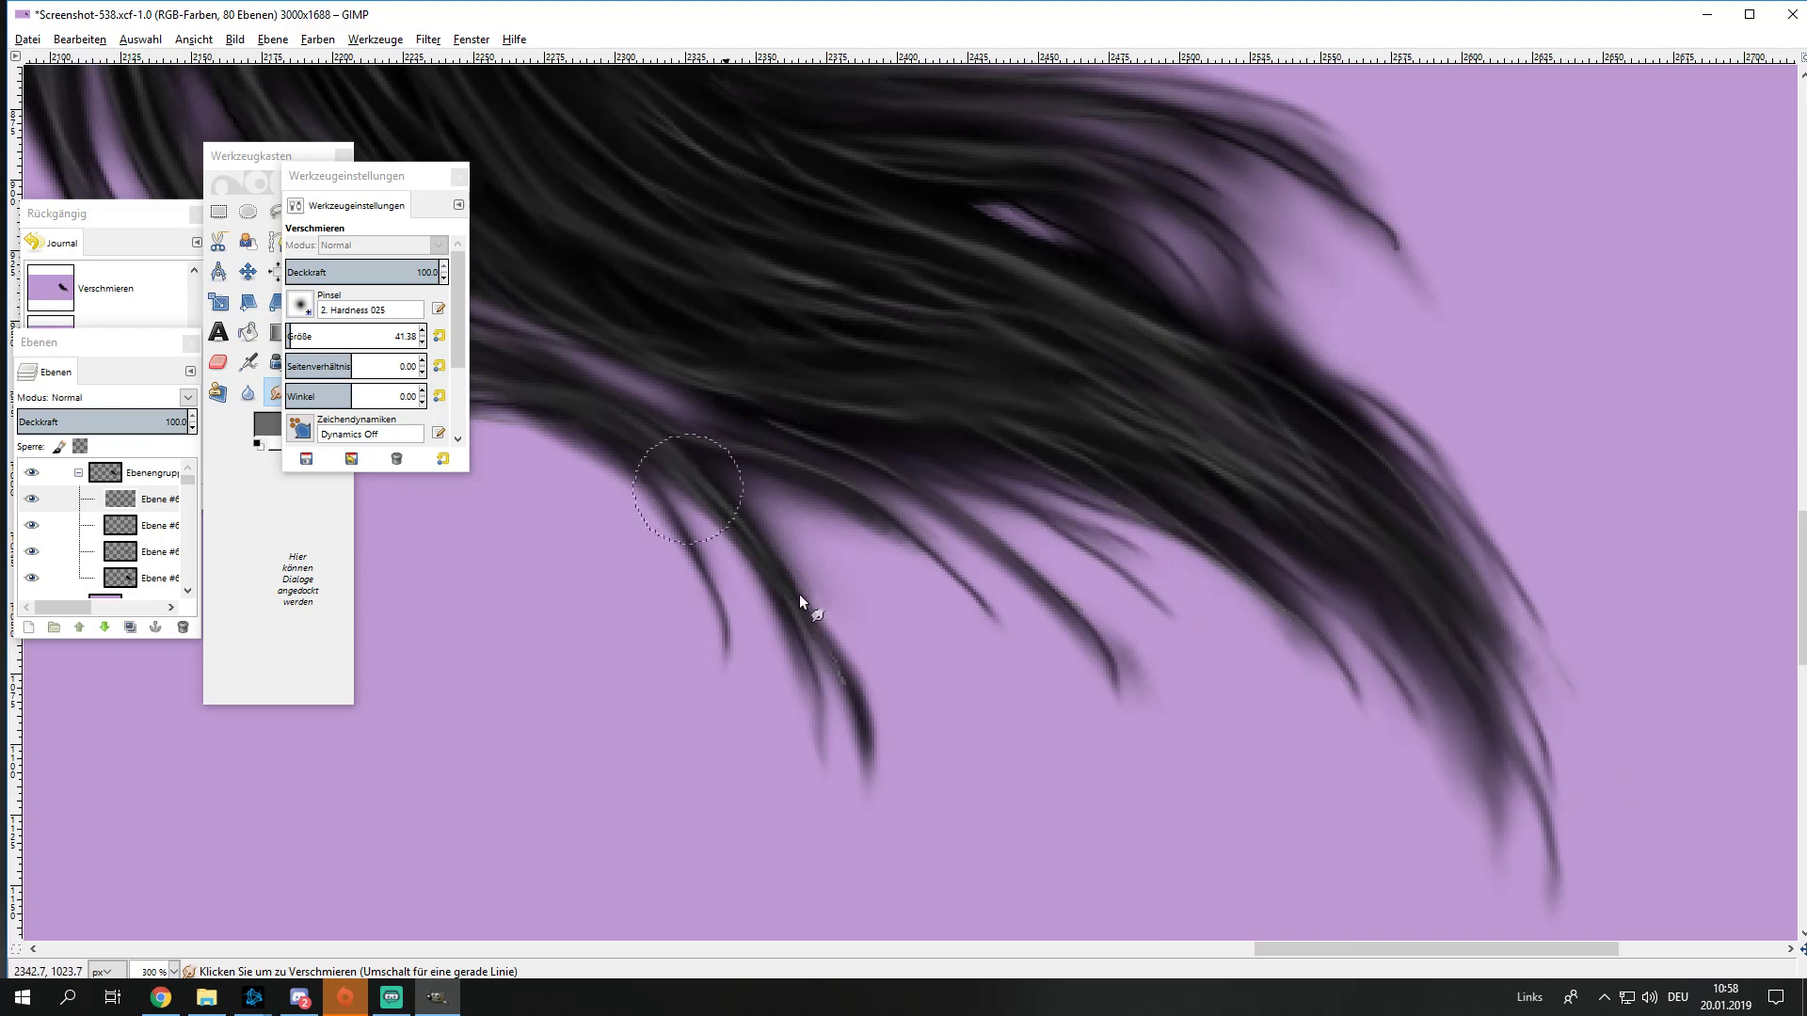
{"action": "scroll", "coordinate": [981, 612], "scroll_direction": "down", "scroll_amount": 1, "text": "ctrl"}
{"action": "scroll", "coordinate": [981, 612], "scroll_direction": "down", "scroll_amount": 3, "text": "ctrl"}
{"action": "scroll", "coordinate": [879, 551], "scroll_direction": "up", "scroll_amount": 1, "text": "ctrl"}
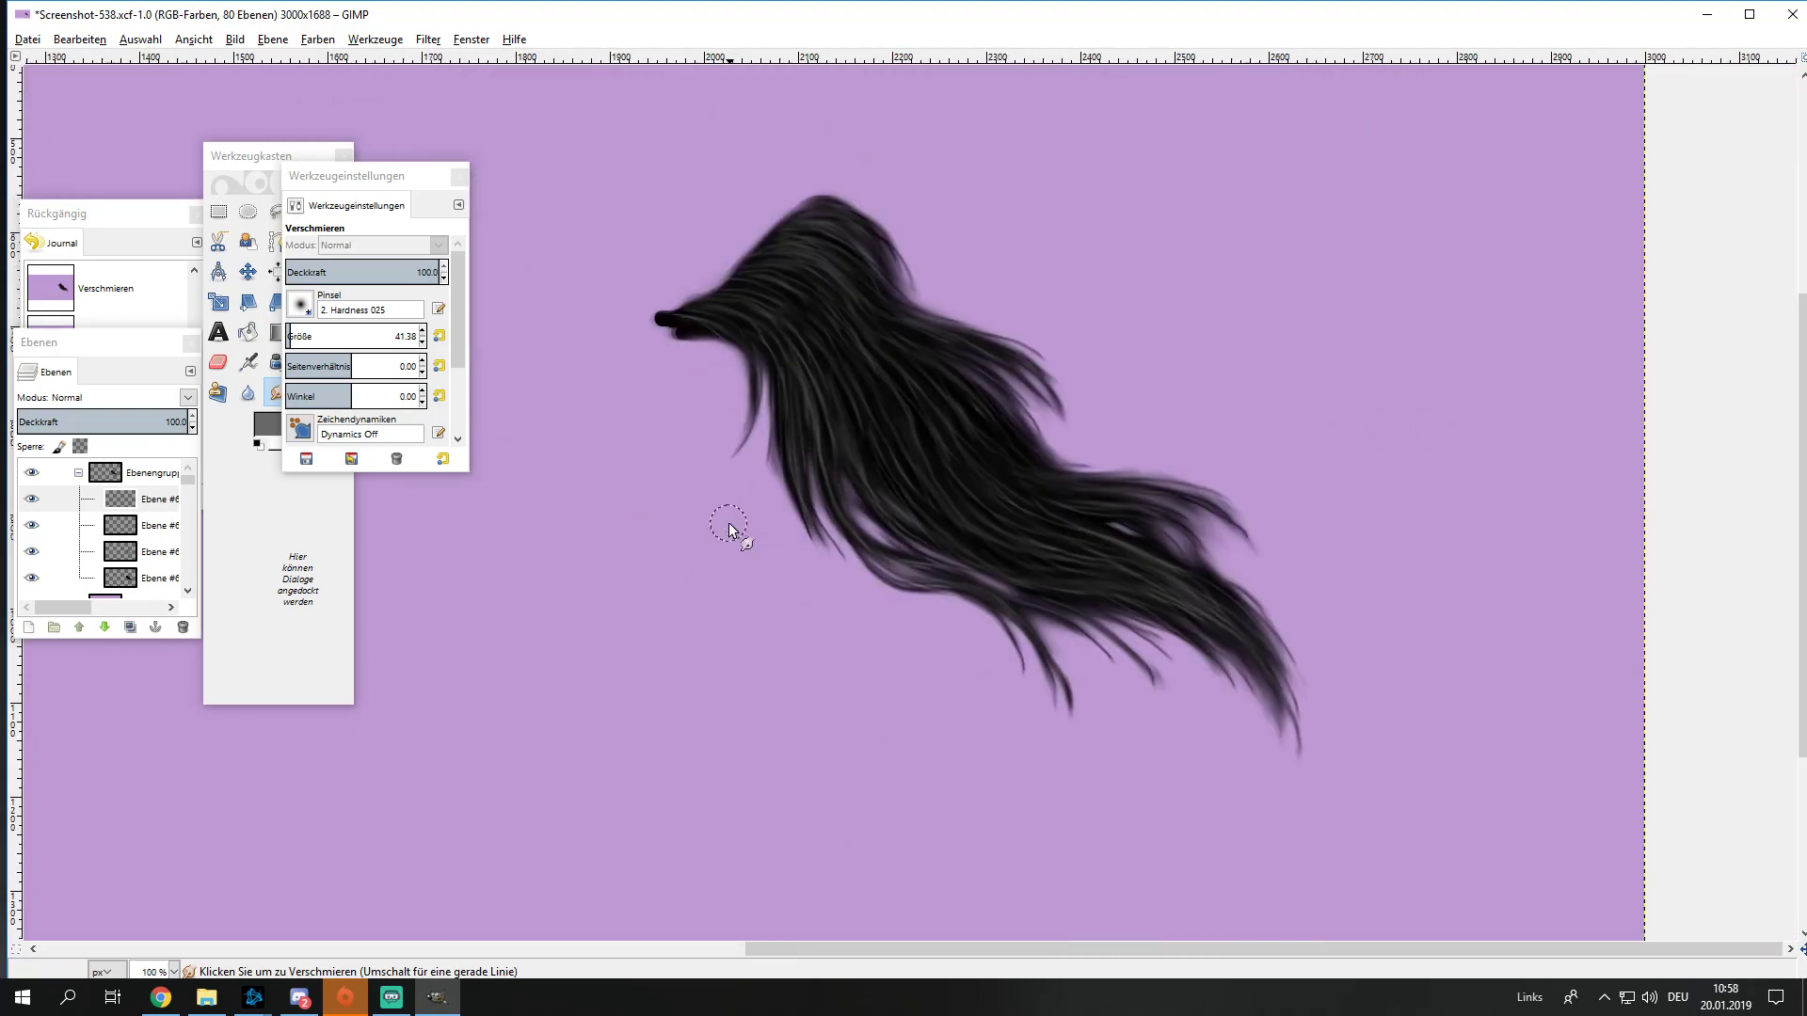
{"action": "scroll", "coordinate": [918, 540], "scroll_direction": "up", "scroll_amount": 2, "text": "ctrl"}
{"action": "scroll", "coordinate": [923, 561], "scroll_direction": "up", "scroll_amount": 1, "text": "ctrl"}
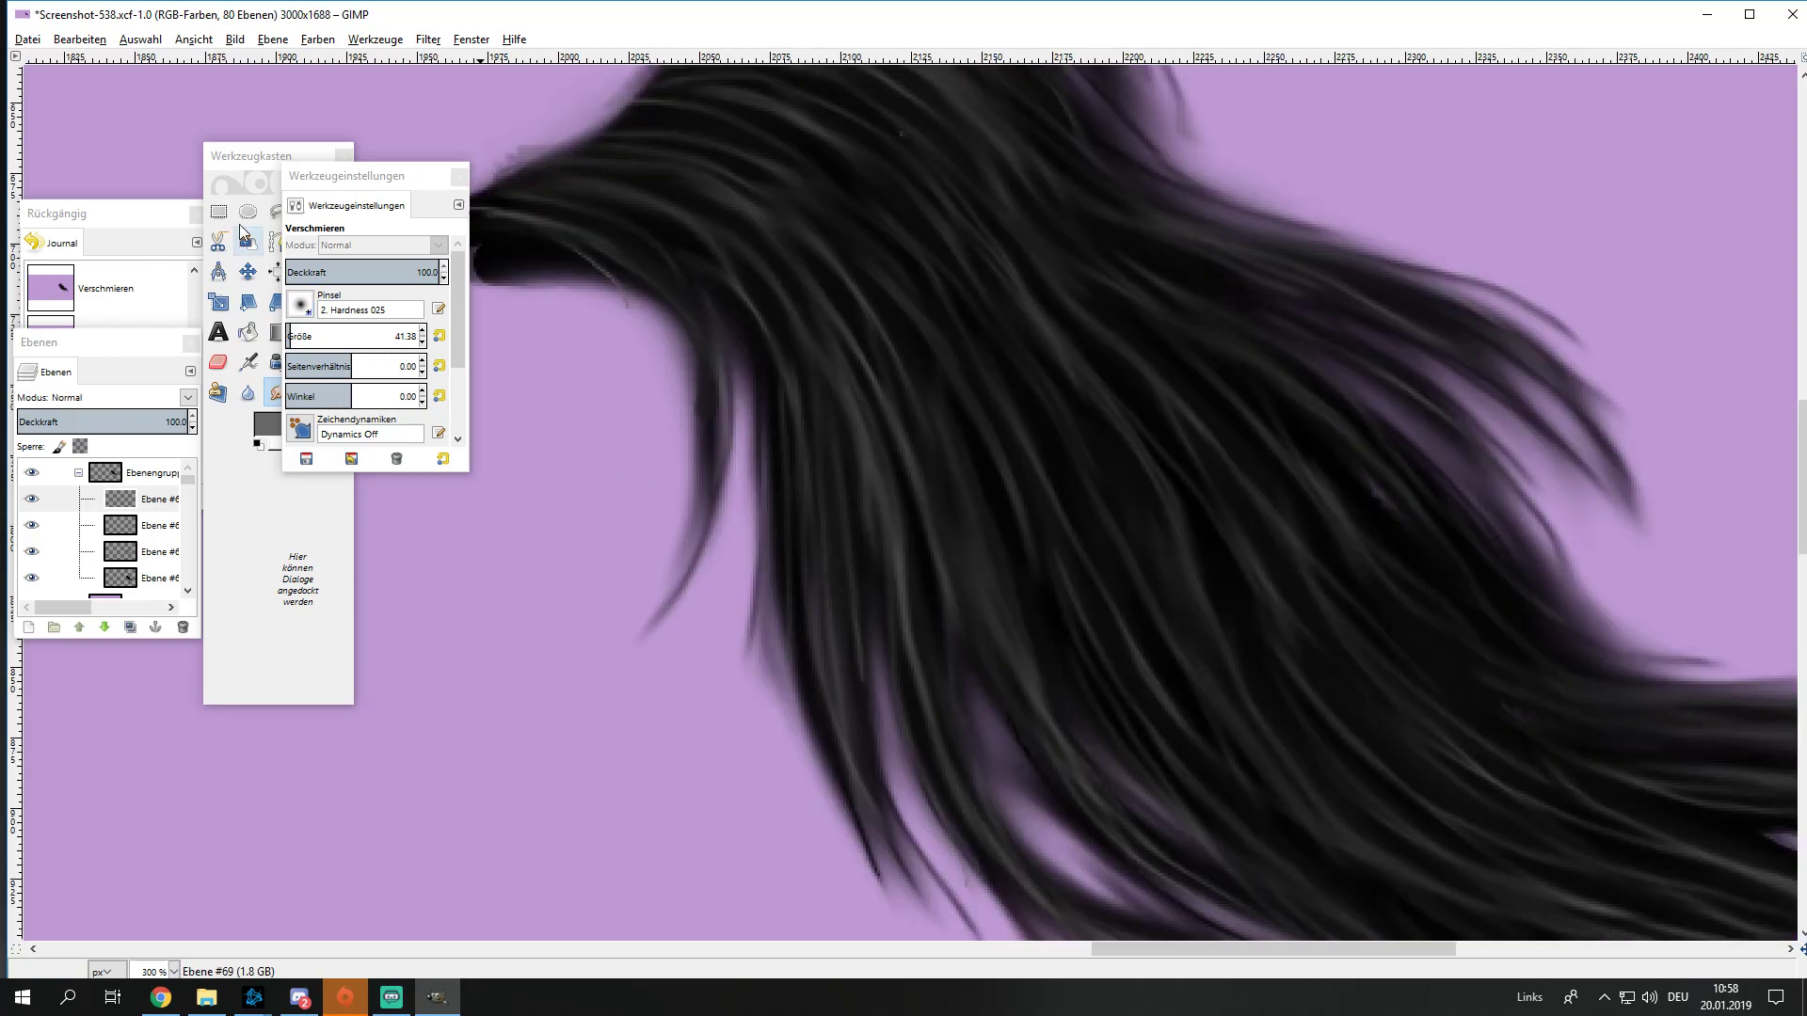
Step: Lower the hair layer's opacity and start a new transparent-fill layer
{"action": "left_click", "coordinate": [146, 509]}
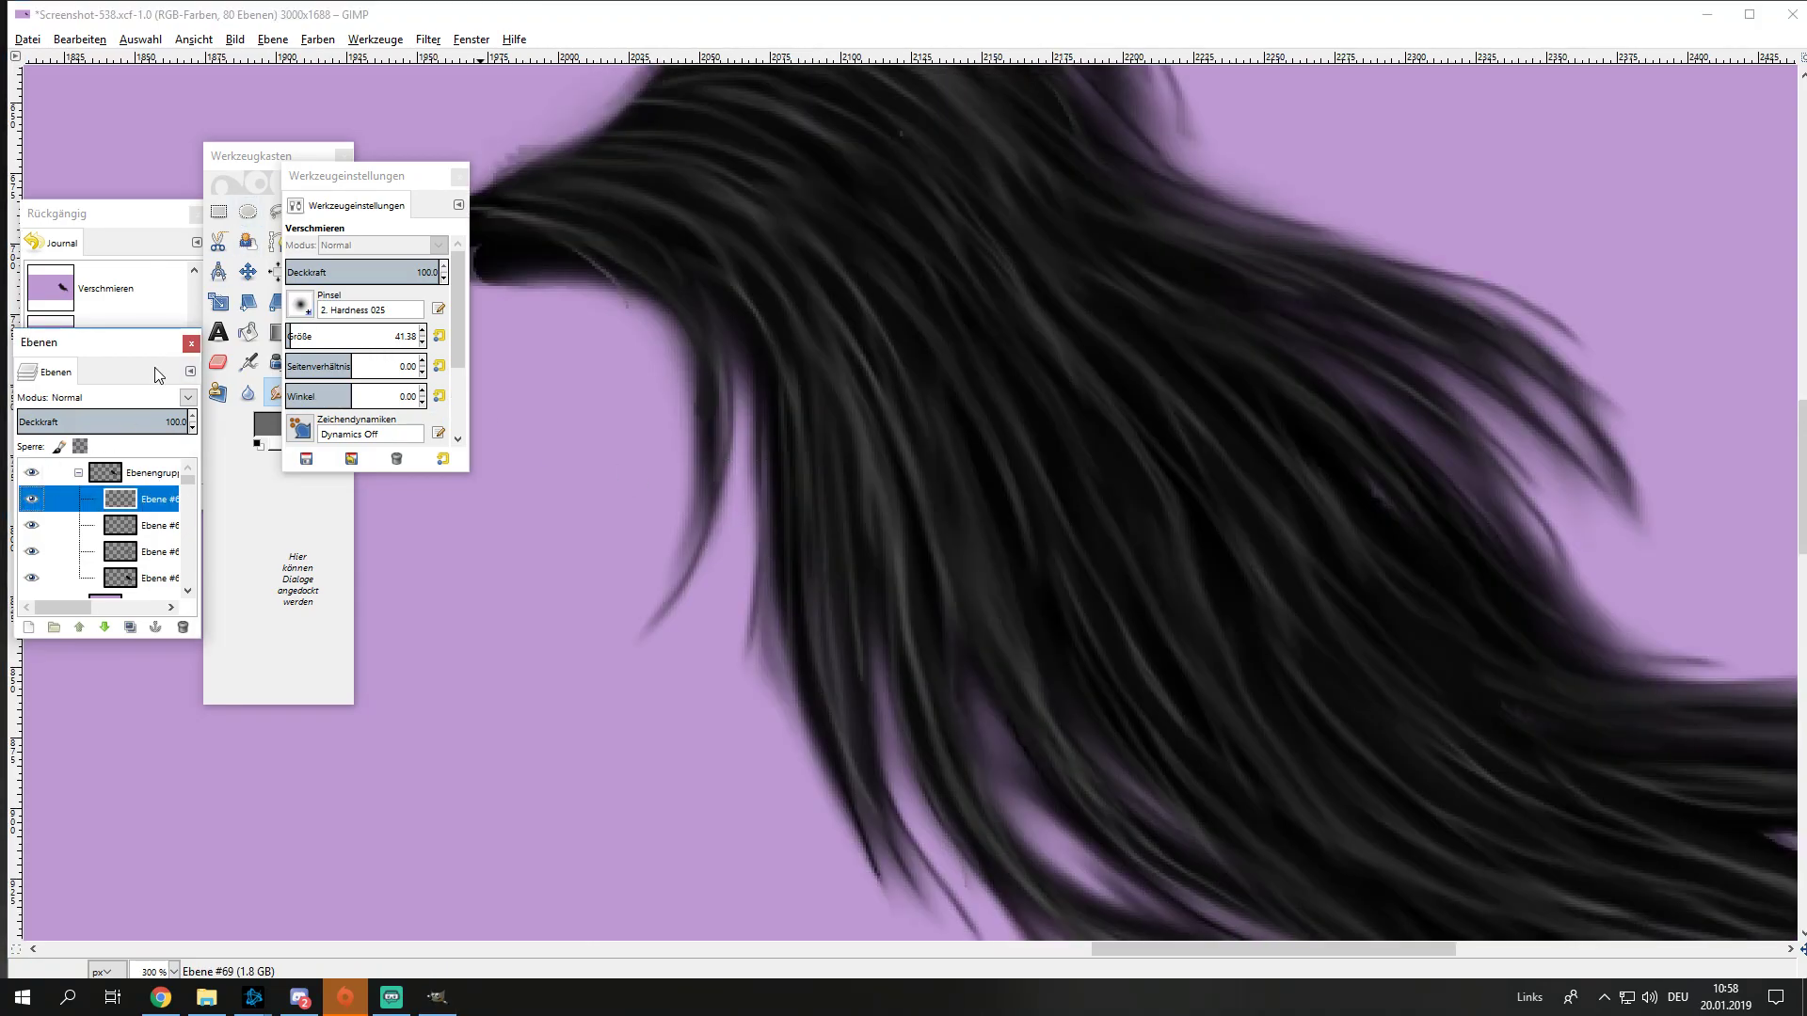
{"action": "left_click_drag", "start_coordinate": [142, 424], "coordinate": [138, 422]}
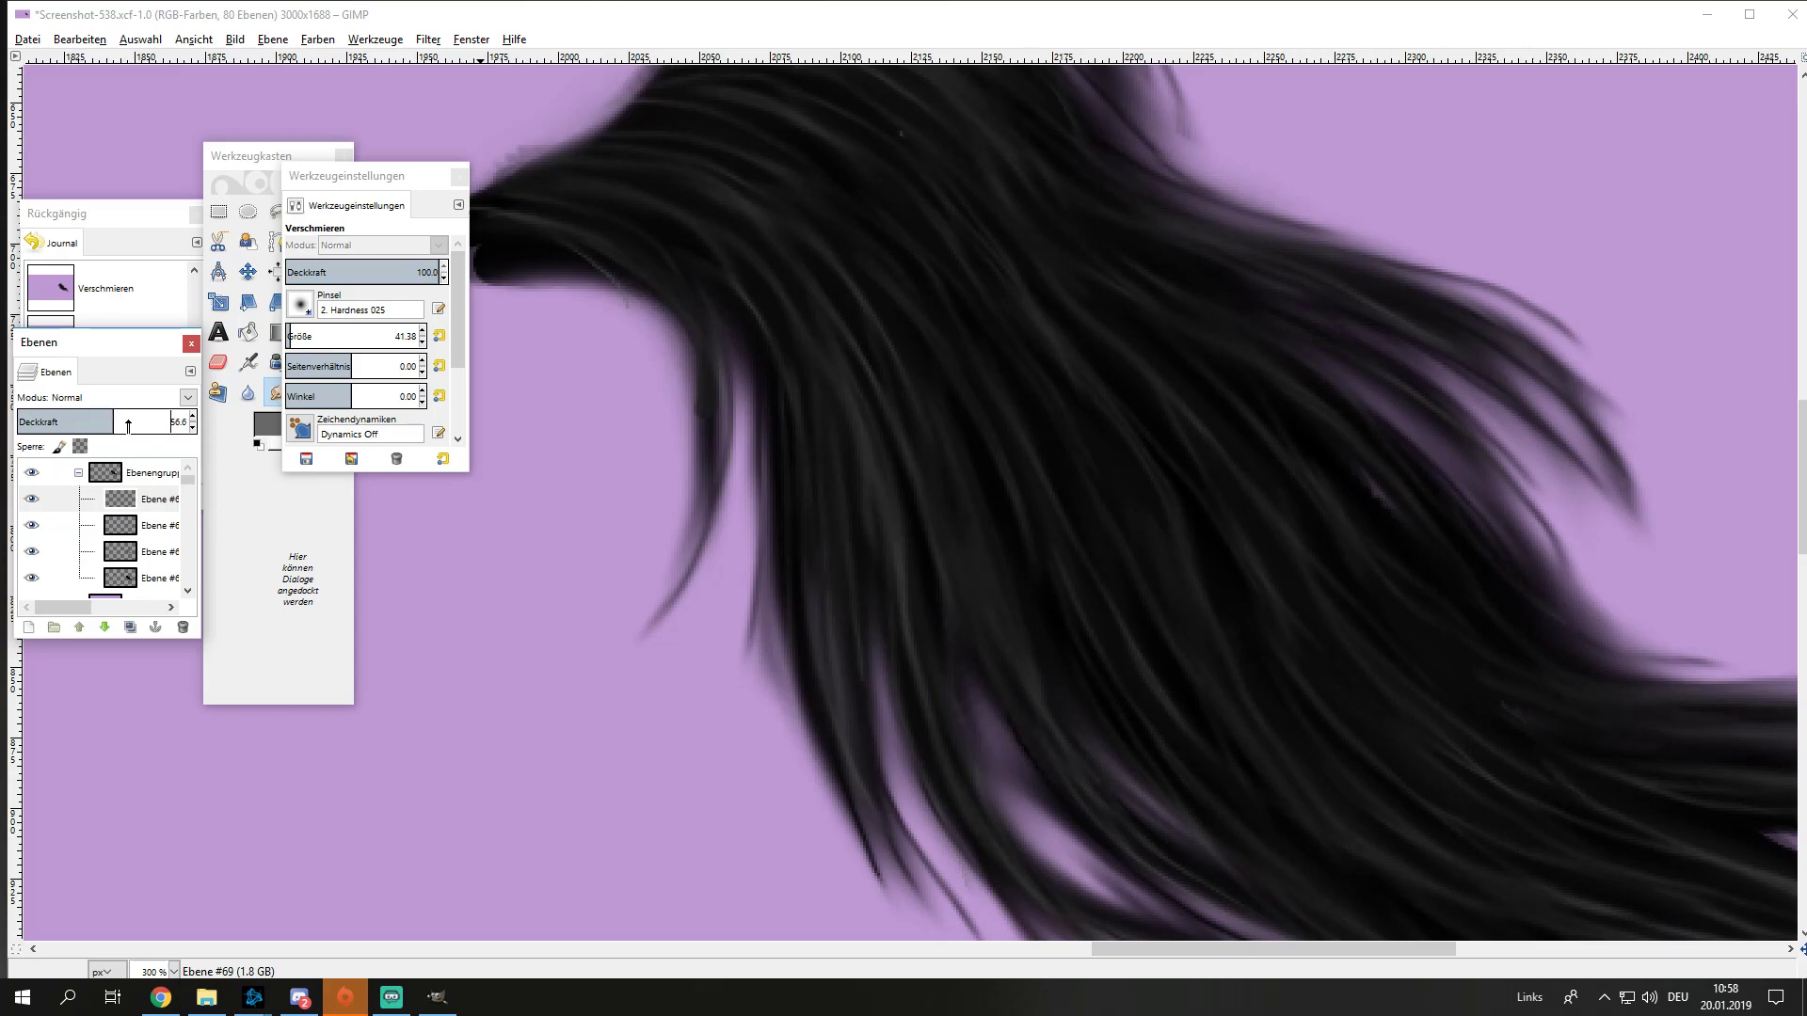
{"action": "scroll", "coordinate": [883, 555], "scroll_direction": "down", "scroll_amount": 1, "text": "ctrl"}
{"action": "left_click", "coordinate": [117, 227]}
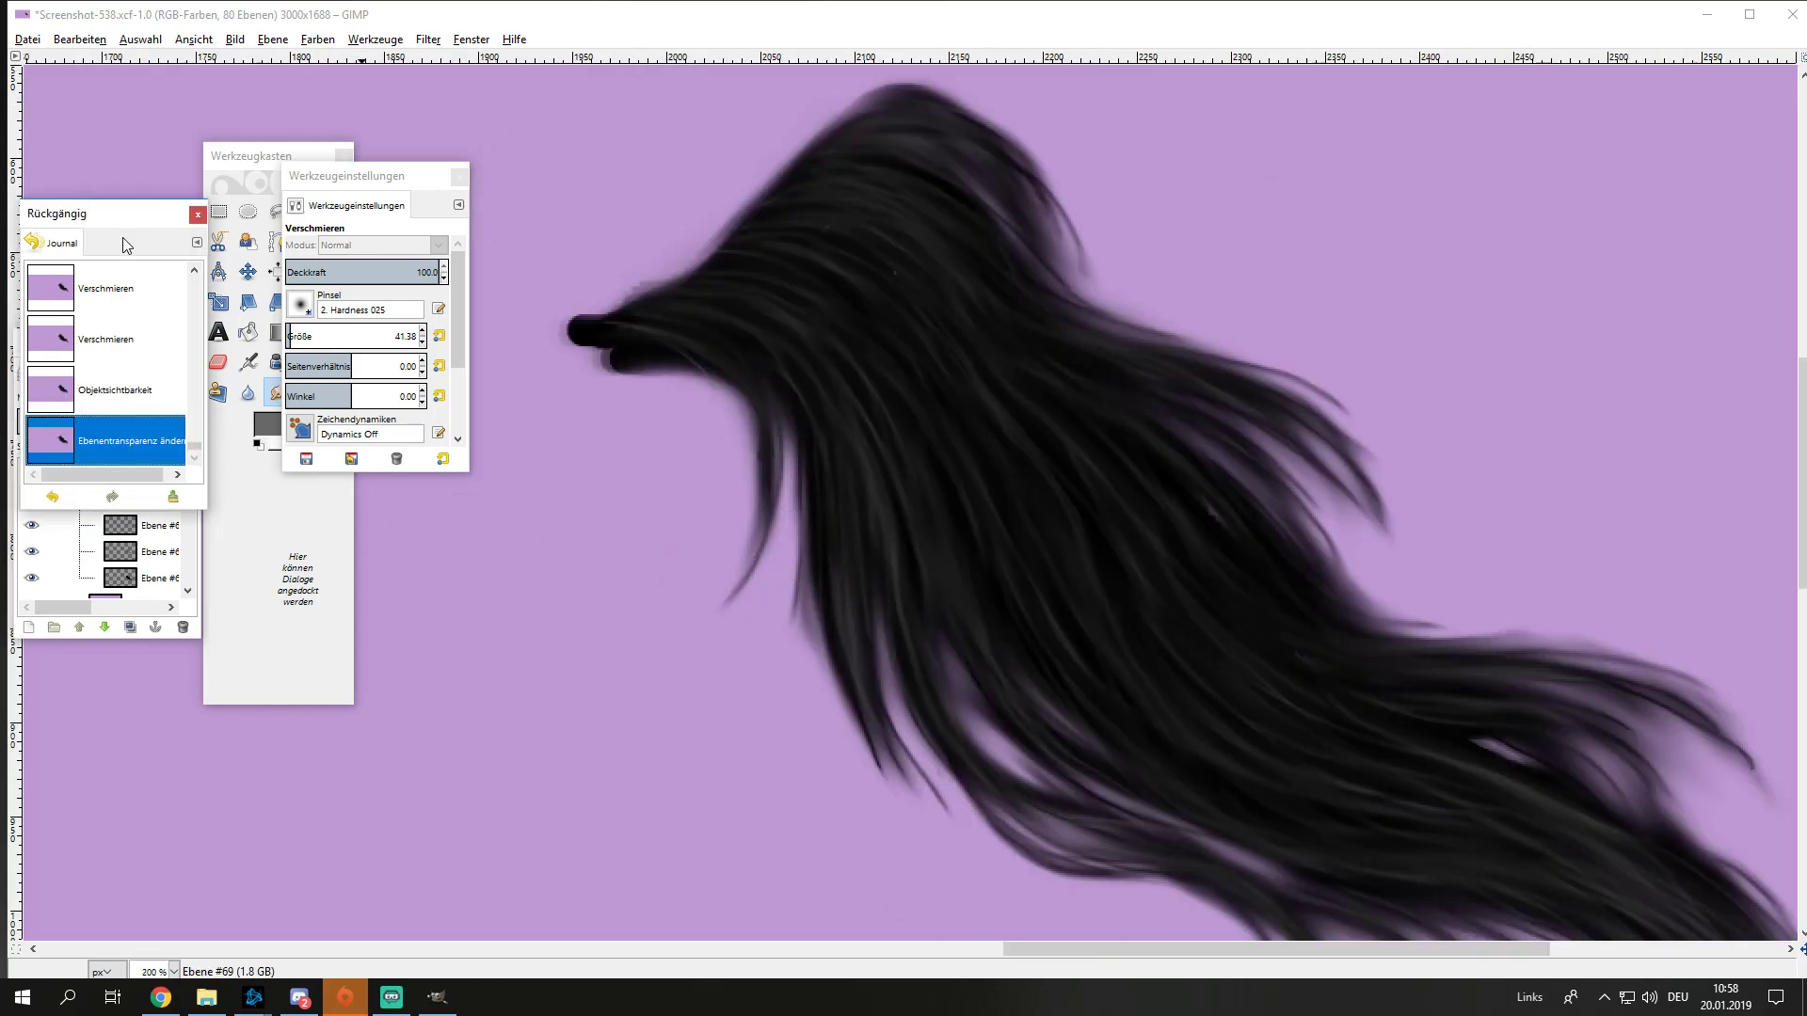
{"action": "left_click", "coordinate": [189, 548]}
{"action": "scroll", "coordinate": [191, 526], "scroll_direction": "up", "scroll_amount": 5}
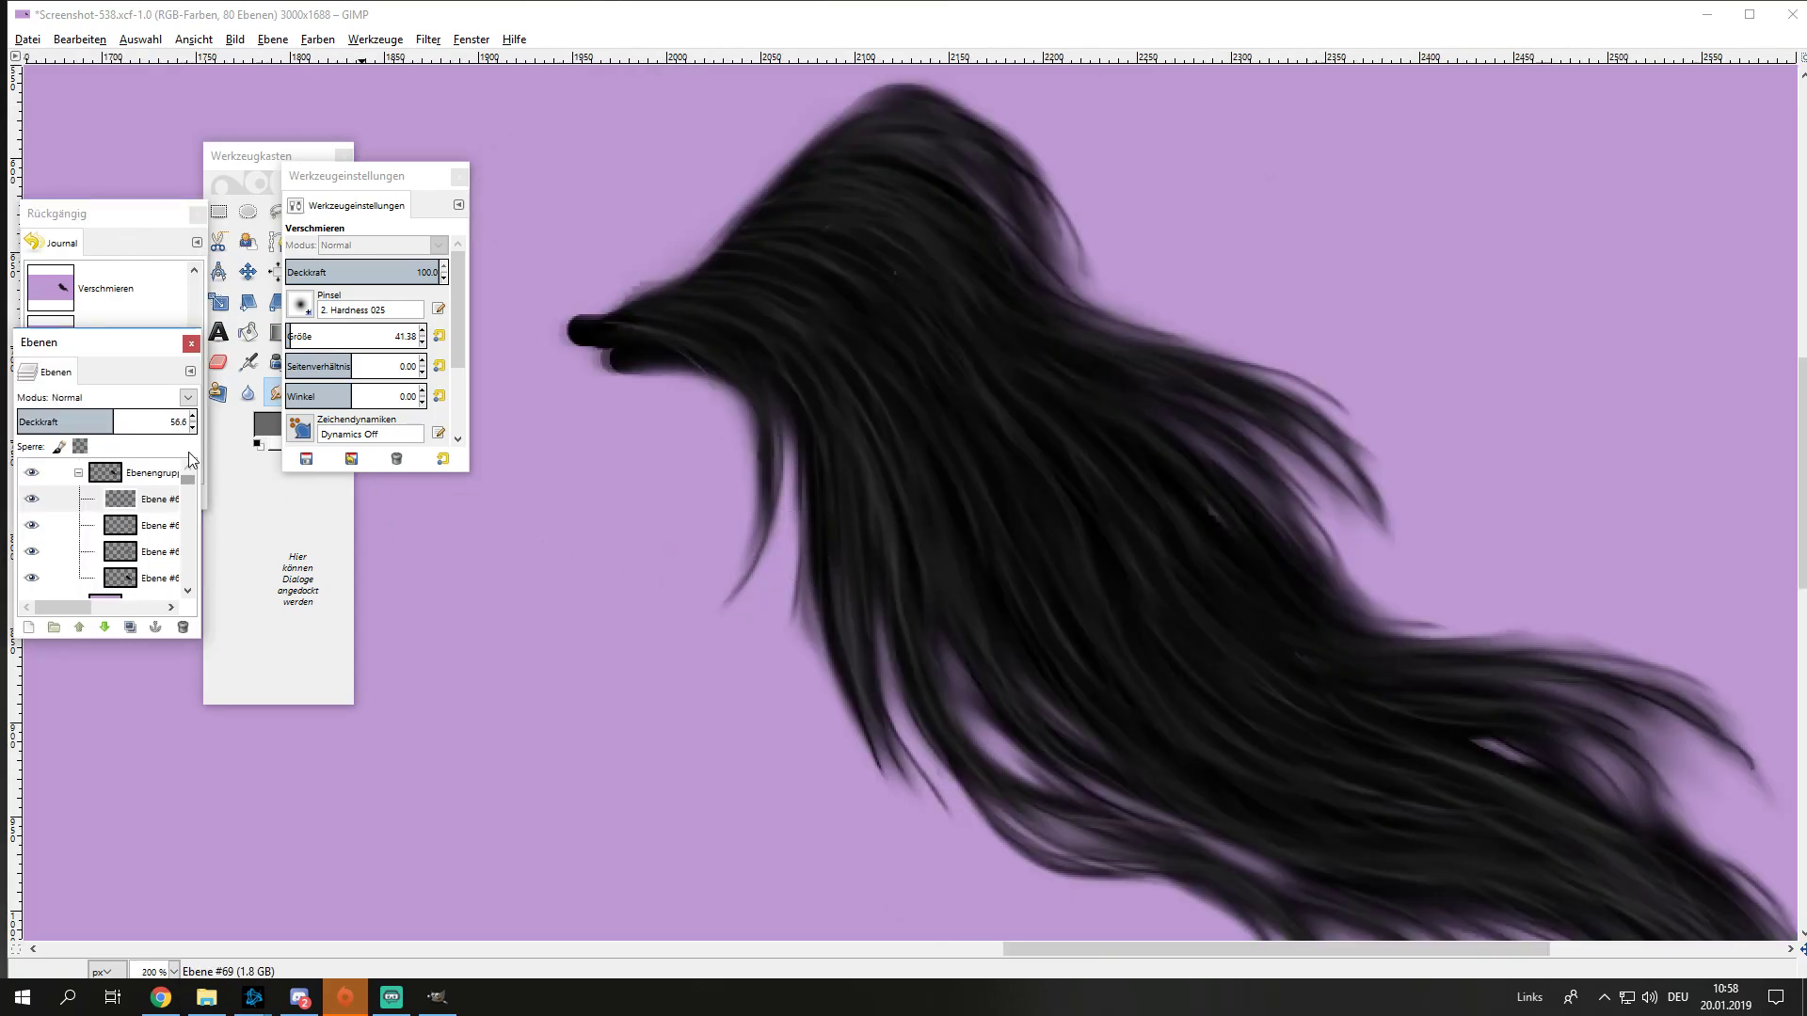
{"action": "left_click", "coordinate": [28, 627]}
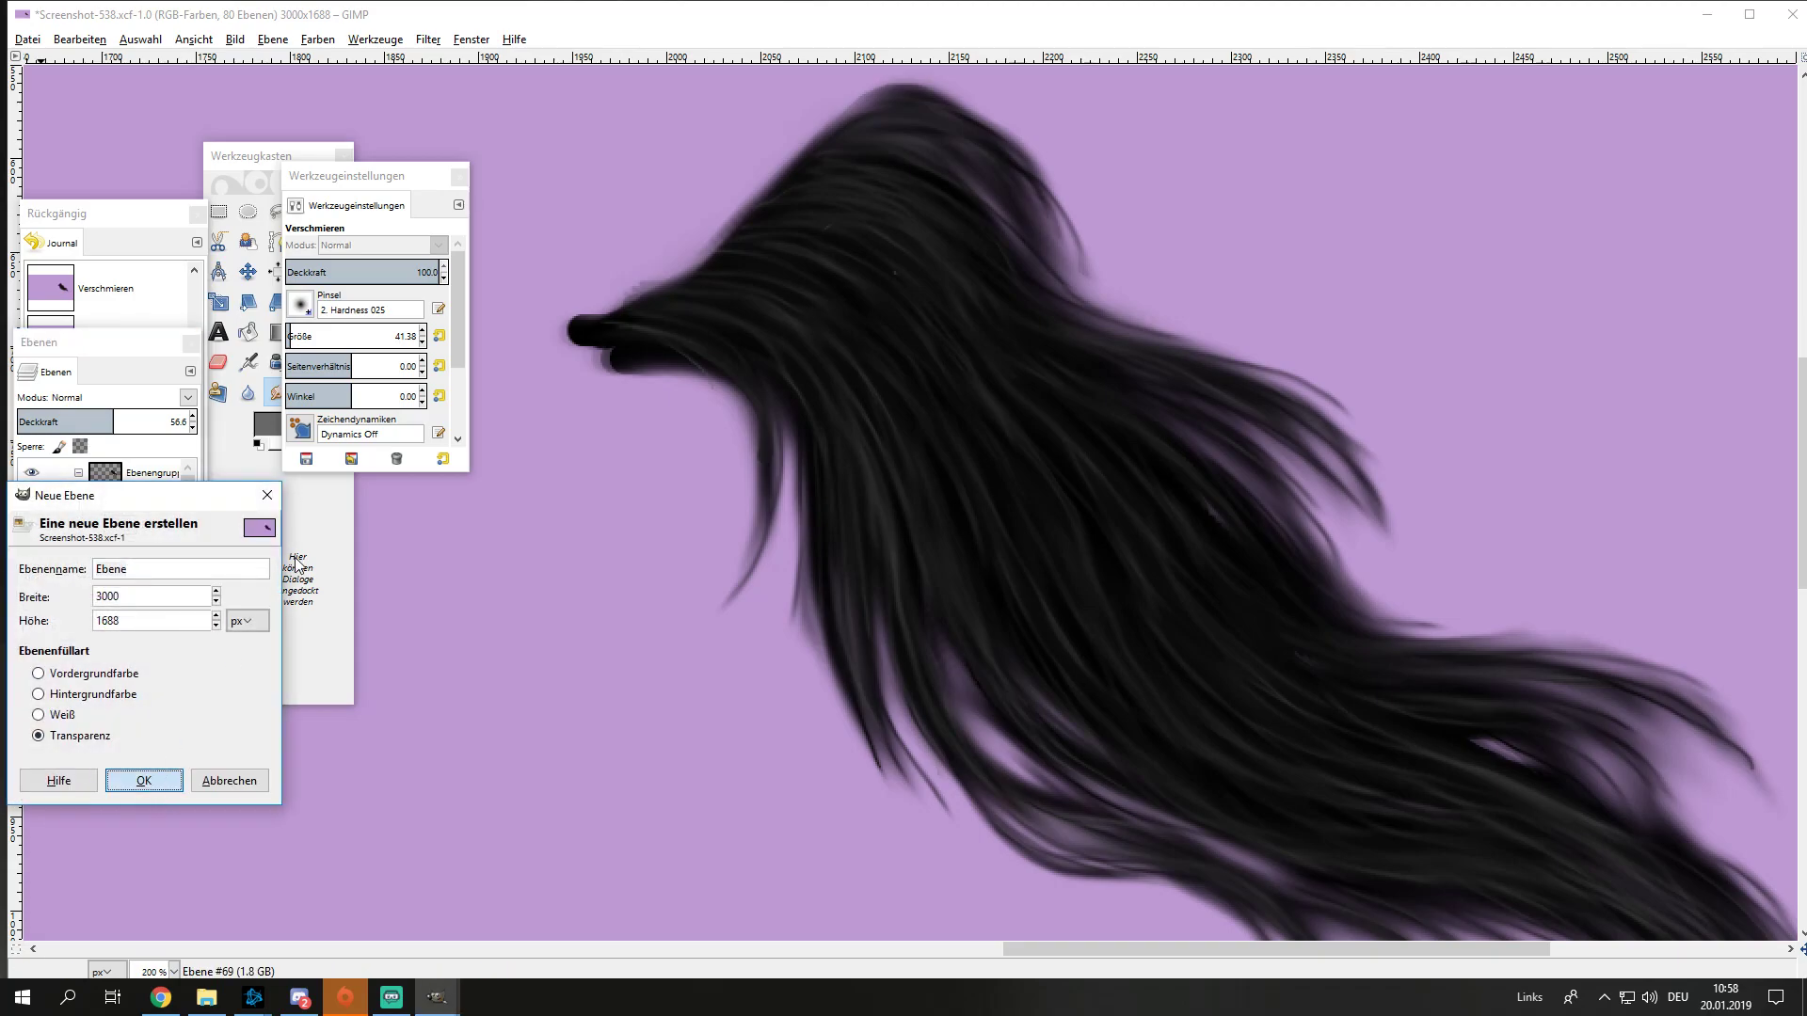
Step: On the new layer, paint white Paintbrush strokes across the top, middle and lower hair
{"action": "key", "text": "Return"}
{"action": "left_click", "coordinate": [338, 331]}
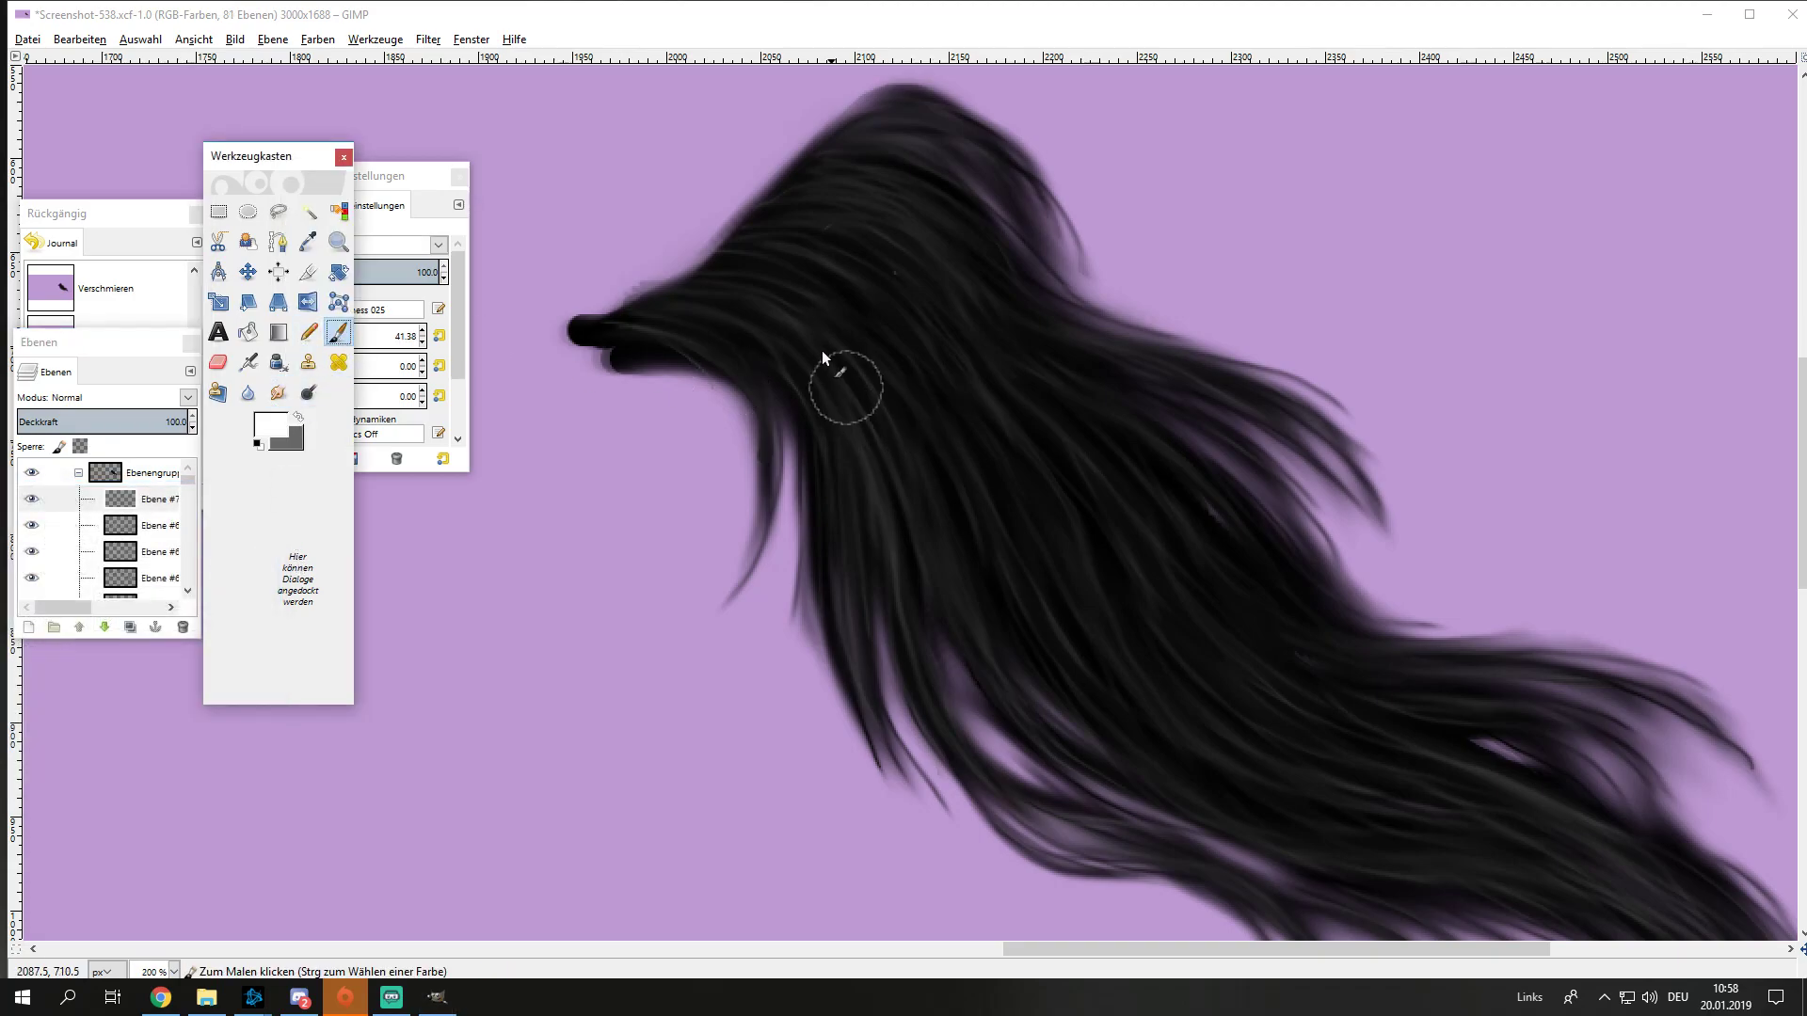
{"action": "mouse_move", "coordinate": [771, 324]}
{"action": "left_mouse_down"}
{"action": "mouse_move", "coordinate": [729, 314]}
{"action": "mouse_move", "coordinate": [894, 193]}
{"action": "left_mouse_up"}
{"action": "mouse_move", "coordinate": [894, 452]}
{"action": "left_mouse_down"}
{"action": "mouse_move", "coordinate": [929, 522]}
{"action": "mouse_move", "coordinate": [1060, 546]}
{"action": "mouse_move", "coordinate": [1129, 399]}
{"action": "mouse_move", "coordinate": [1205, 470]}
{"action": "left_mouse_up"}
{"action": "scroll", "coordinate": [1528, 696], "scroll_direction": "down", "scroll_amount": 2}
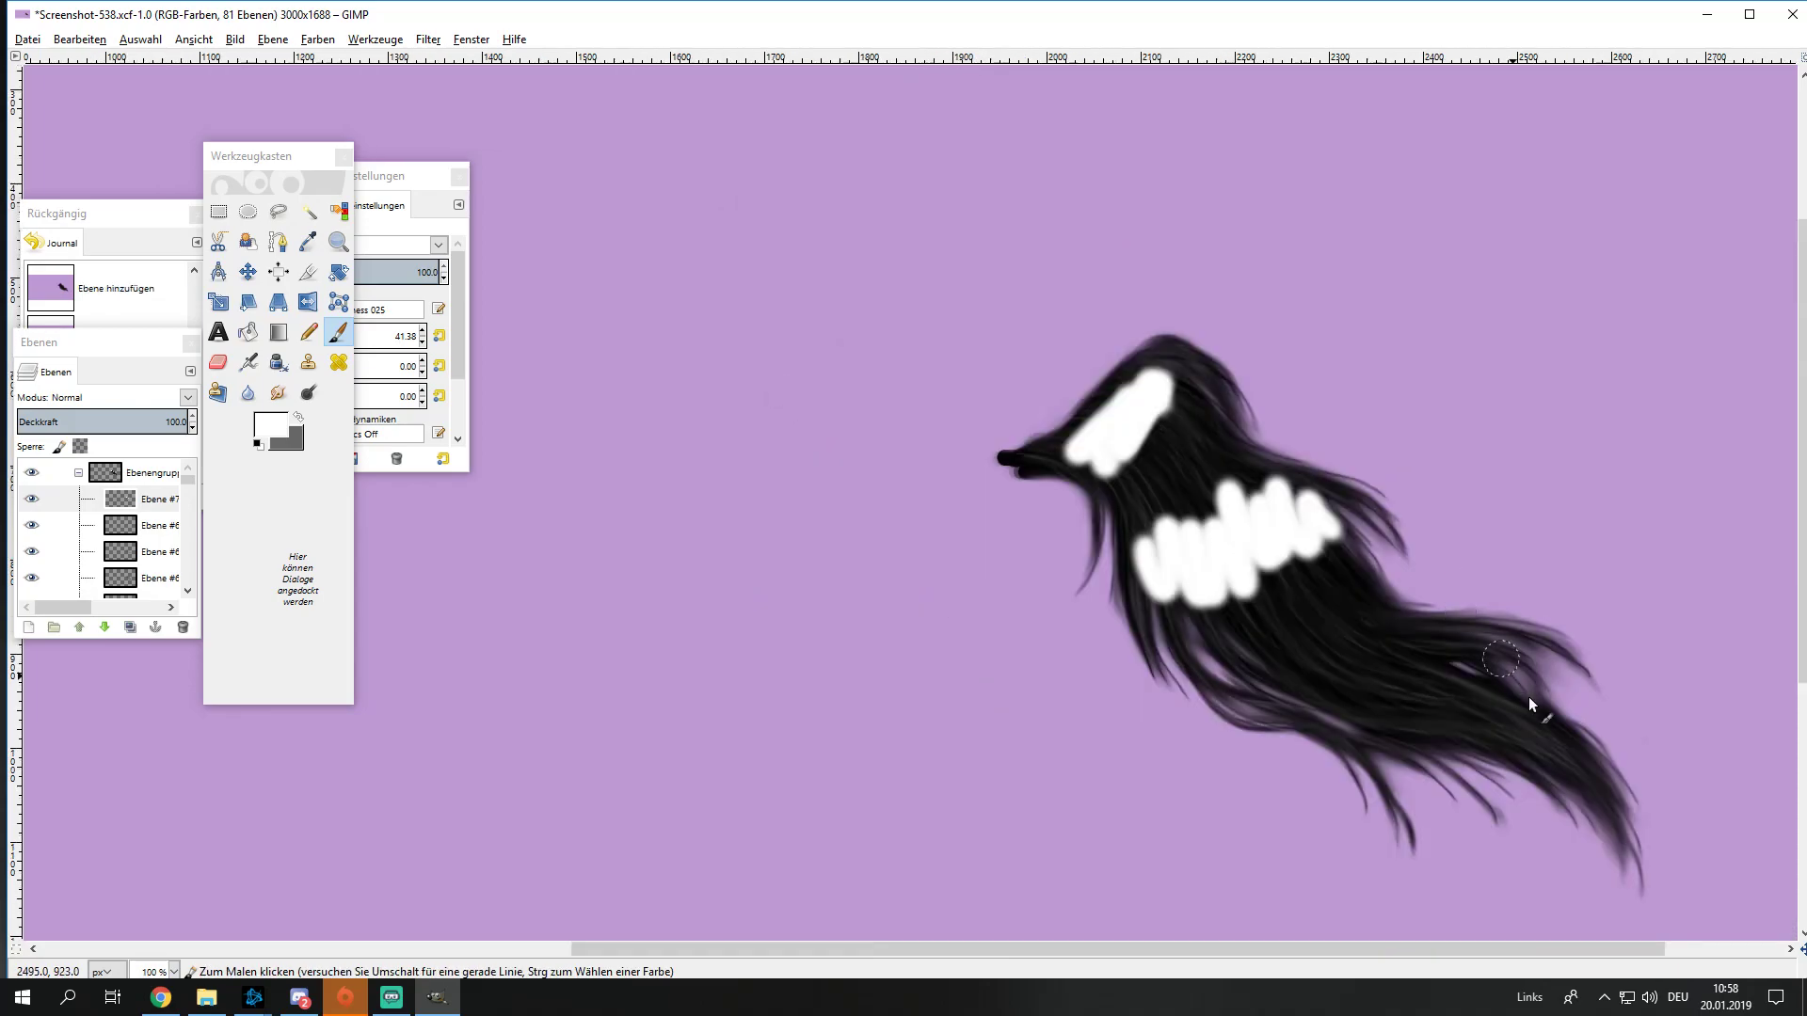
{"action": "scroll", "coordinate": [1356, 783], "scroll_direction": "up", "scroll_amount": 2}
{"action": "mouse_move", "coordinate": [1355, 783]}
{"action": "left_mouse_down"}
{"action": "mouse_move", "coordinate": [1450, 646]}
{"action": "mouse_move", "coordinate": [1458, 833]}
{"action": "left_mouse_up"}
{"action": "left_click", "coordinate": [951, 708]}
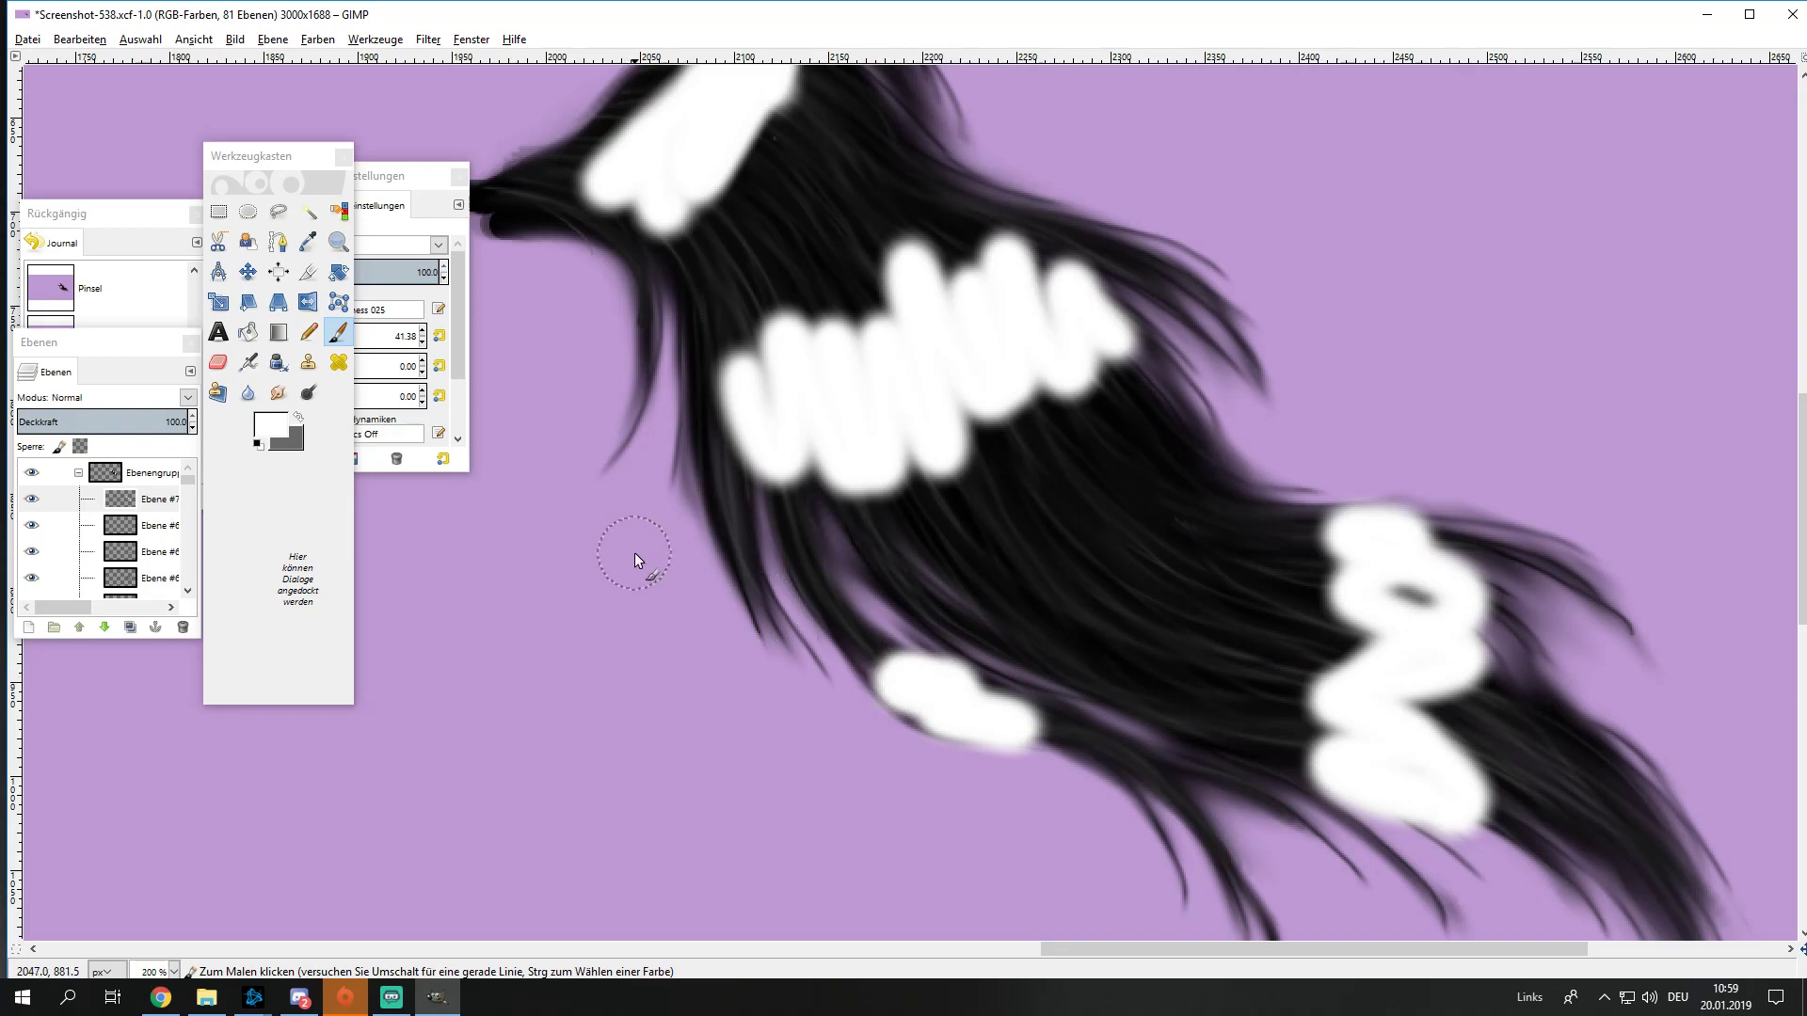
Step: Blend the white strokes in Überlagern (Overlay) mode, smudge them, then add another layer
{"action": "left_click", "coordinate": [187, 398]}
{"action": "left_click", "coordinate": [155, 595]}
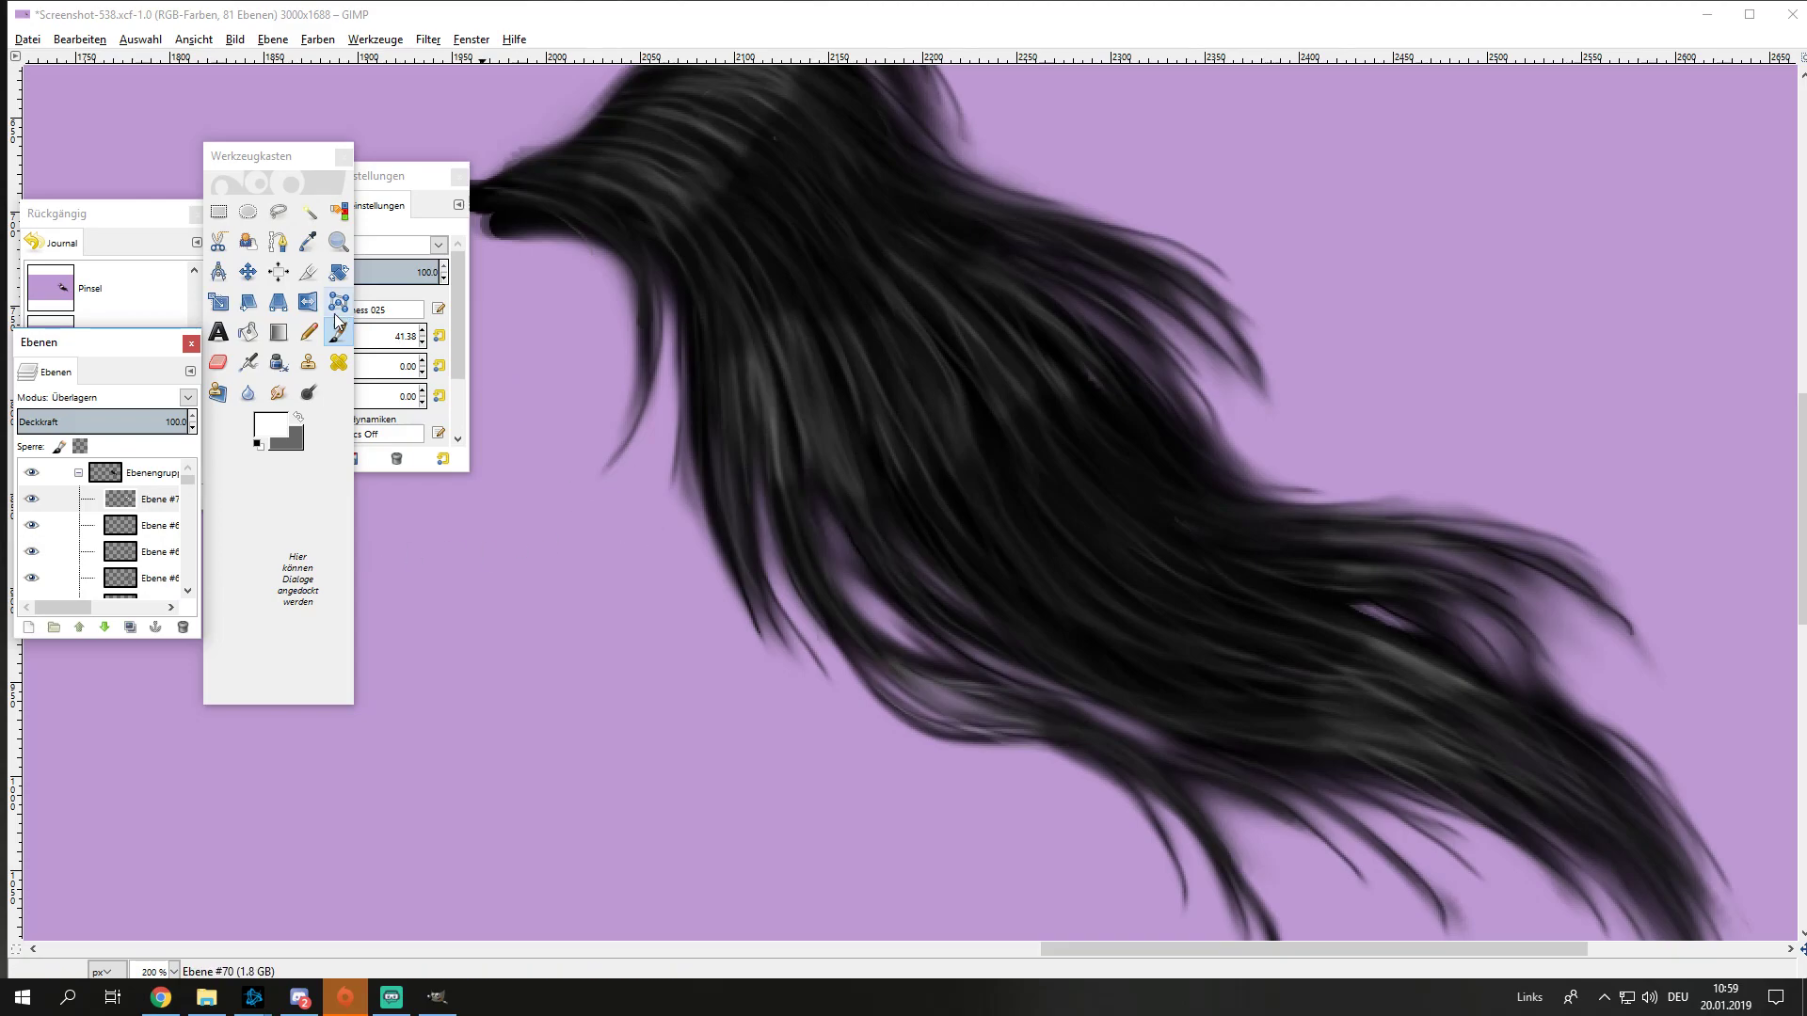
{"action": "left_click", "coordinate": [278, 393]}
{"action": "left_click", "coordinate": [453, 363]}
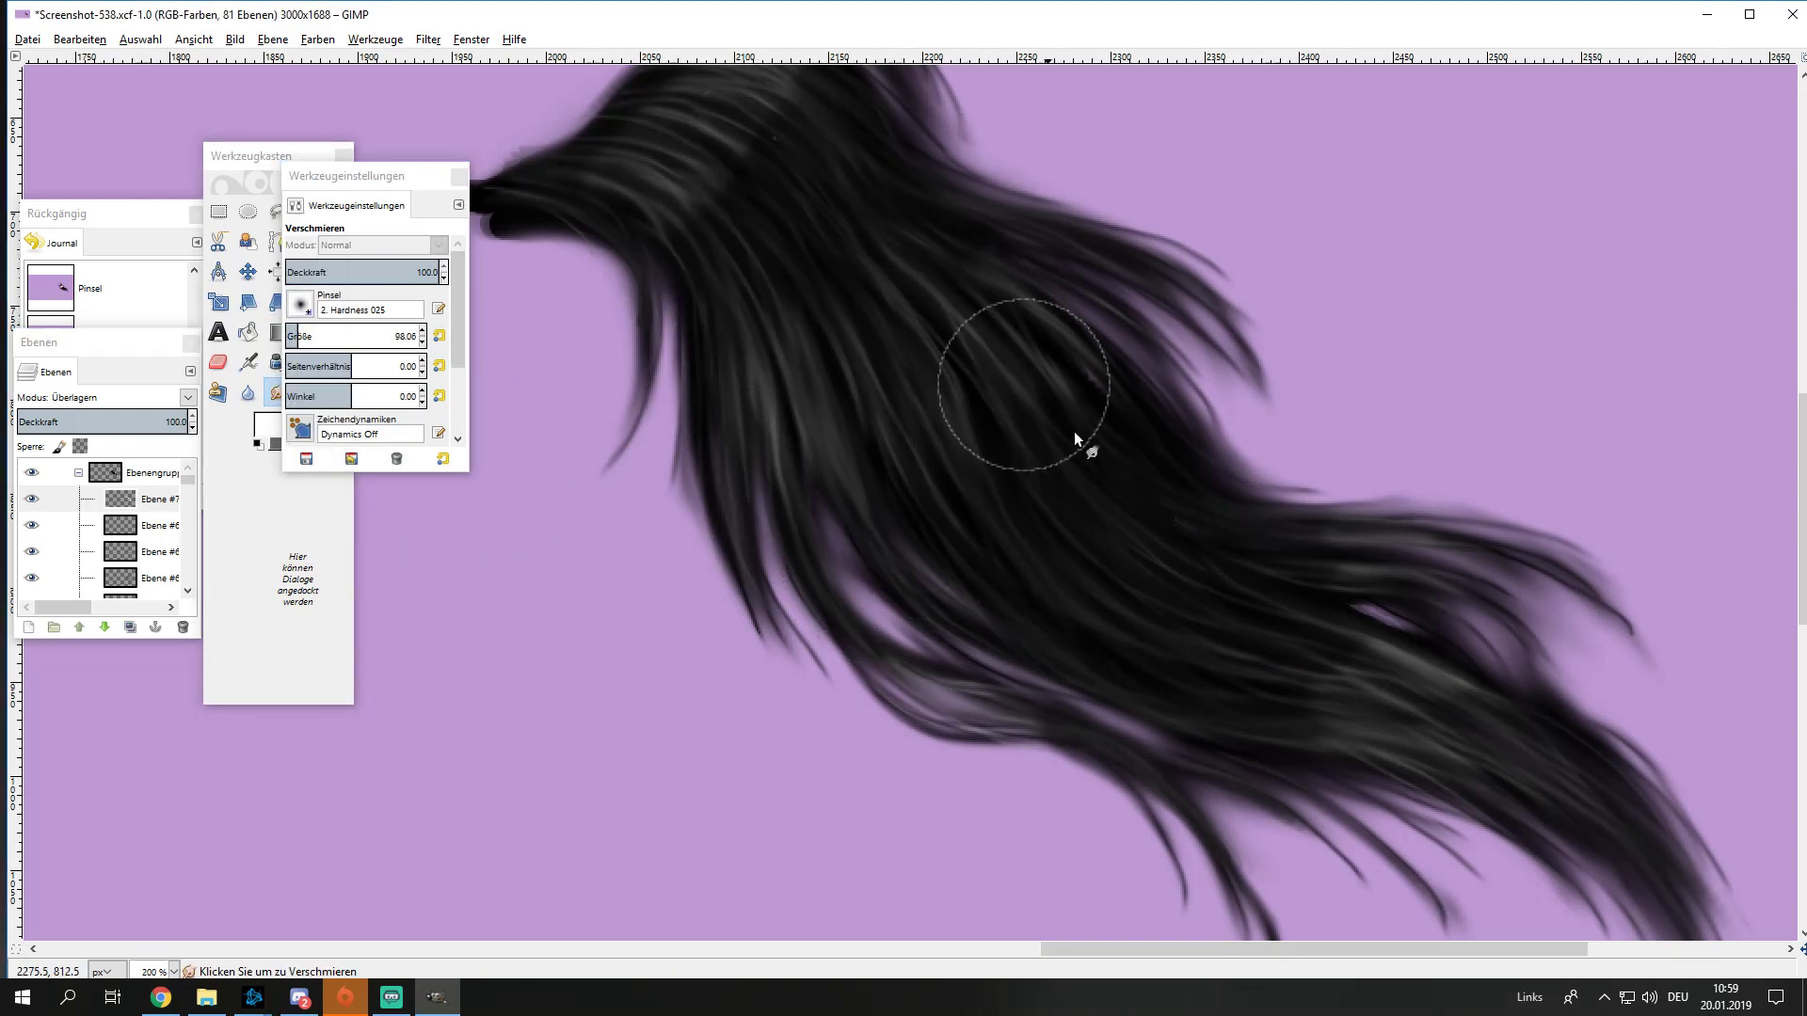
{"action": "scroll", "coordinate": [1057, 549], "scroll_direction": "up", "scroll_amount": 3}
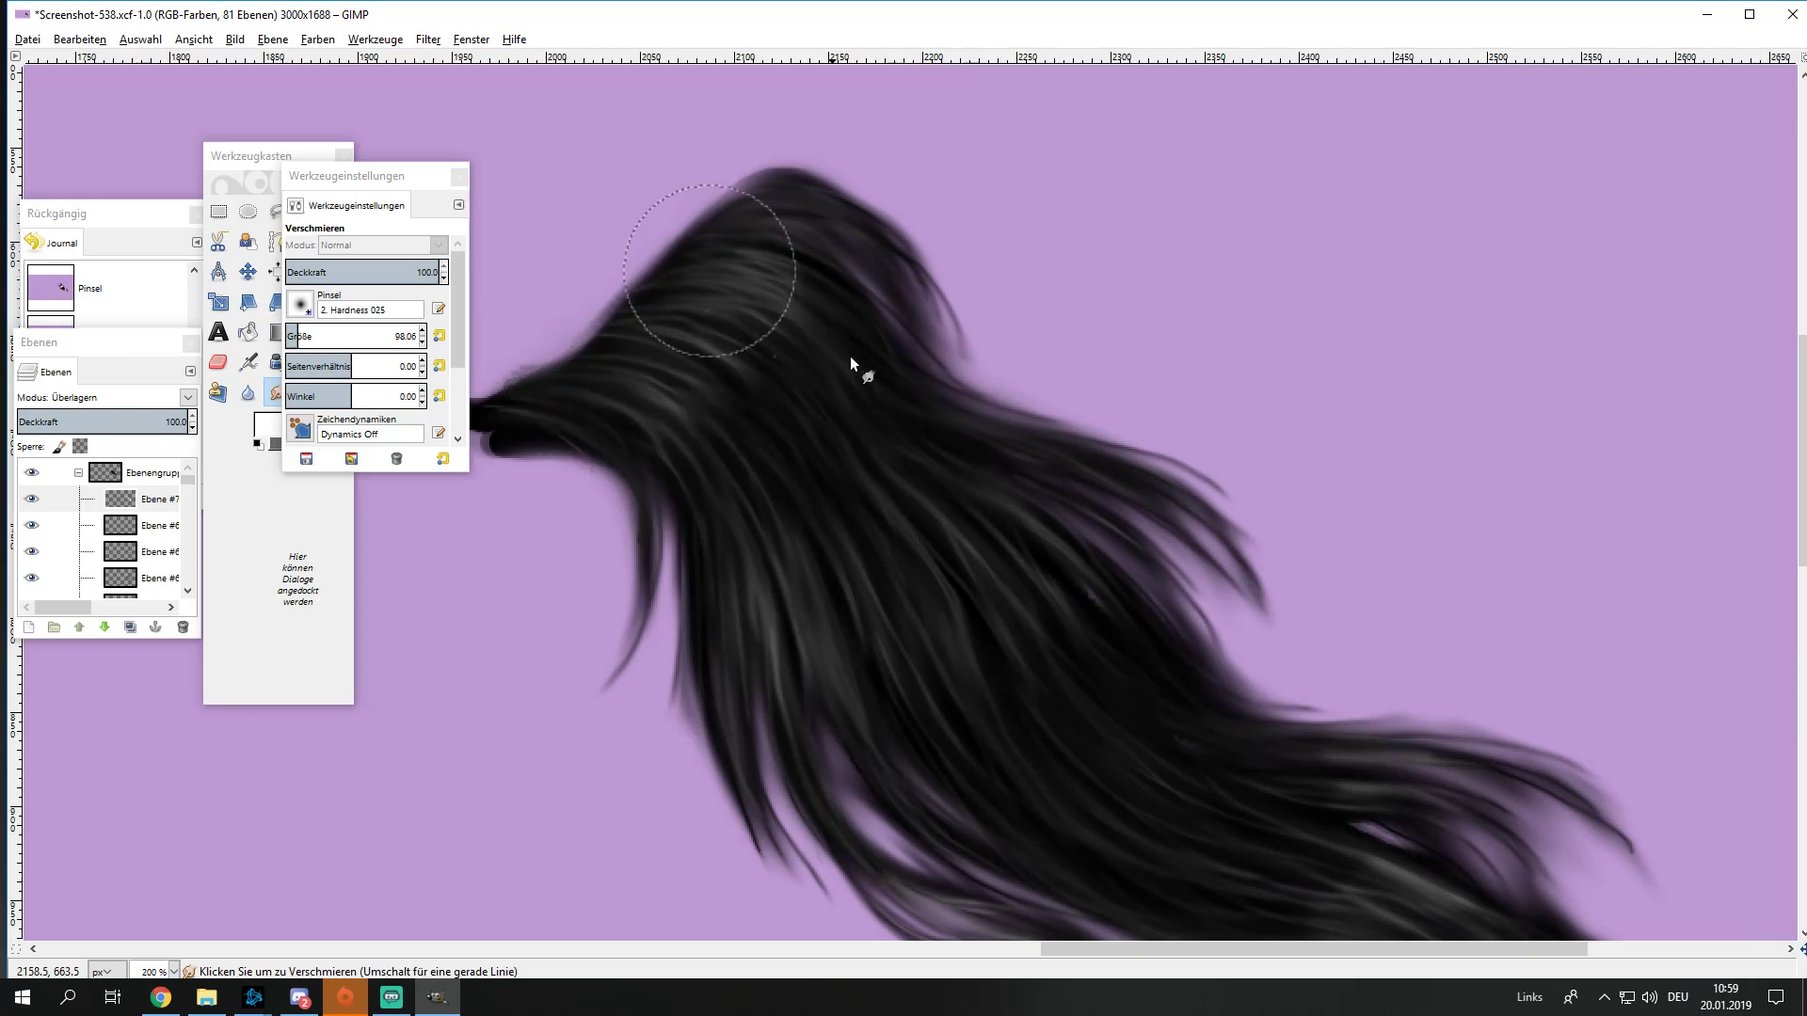
{"action": "scroll", "coordinate": [1459, 687], "scroll_direction": "down", "scroll_amount": 3}
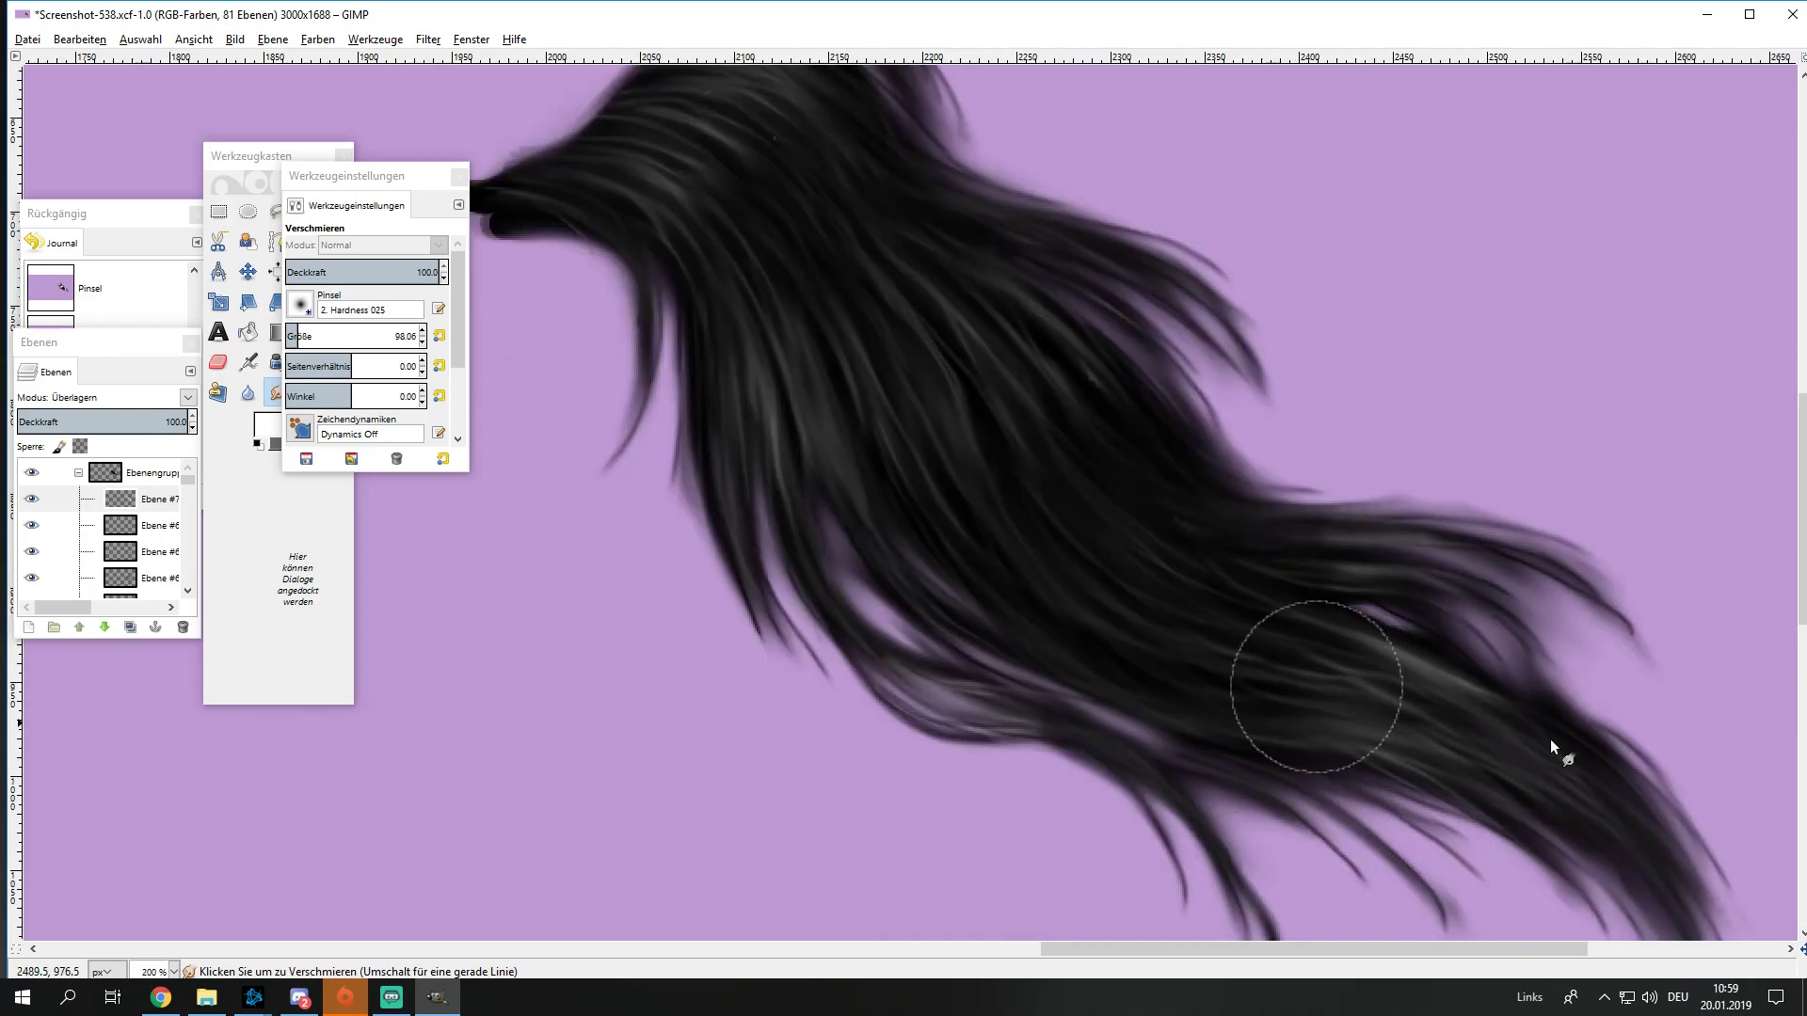
{"action": "key", "text": "ctrl+z"}
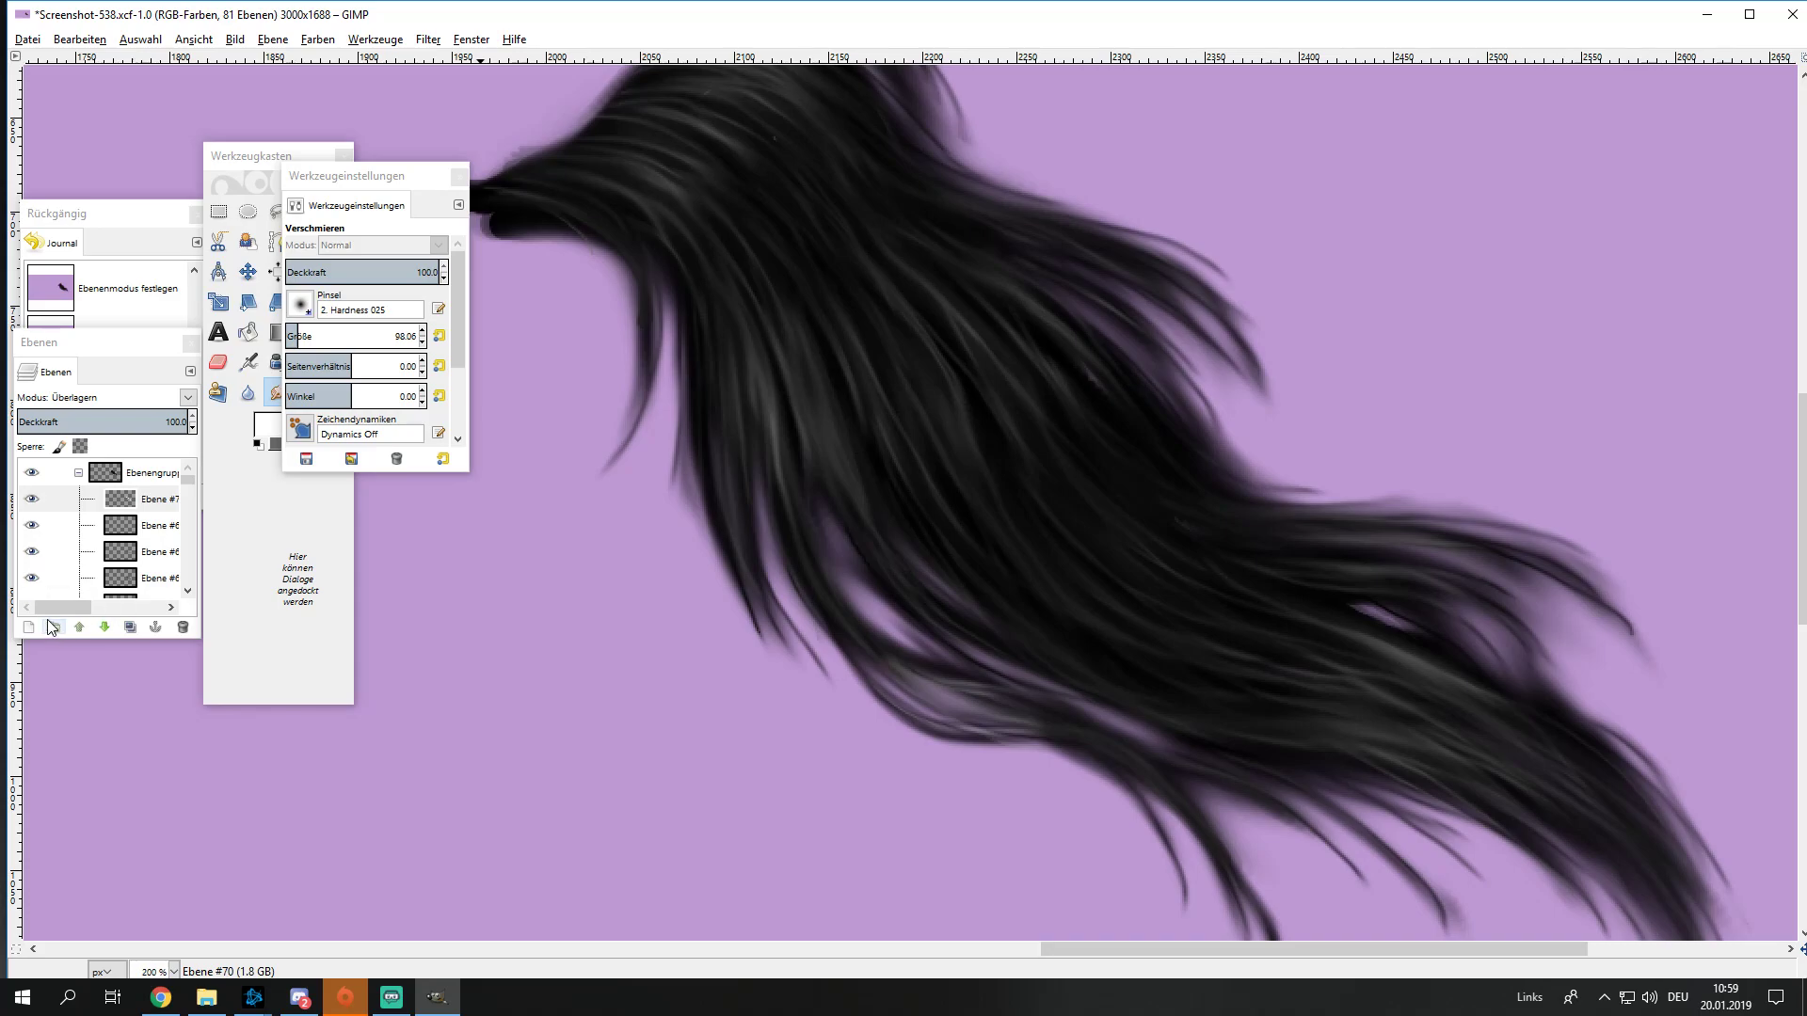
{"action": "left_click", "coordinate": [51, 627]}
{"action": "left_click", "coordinate": [145, 774]}
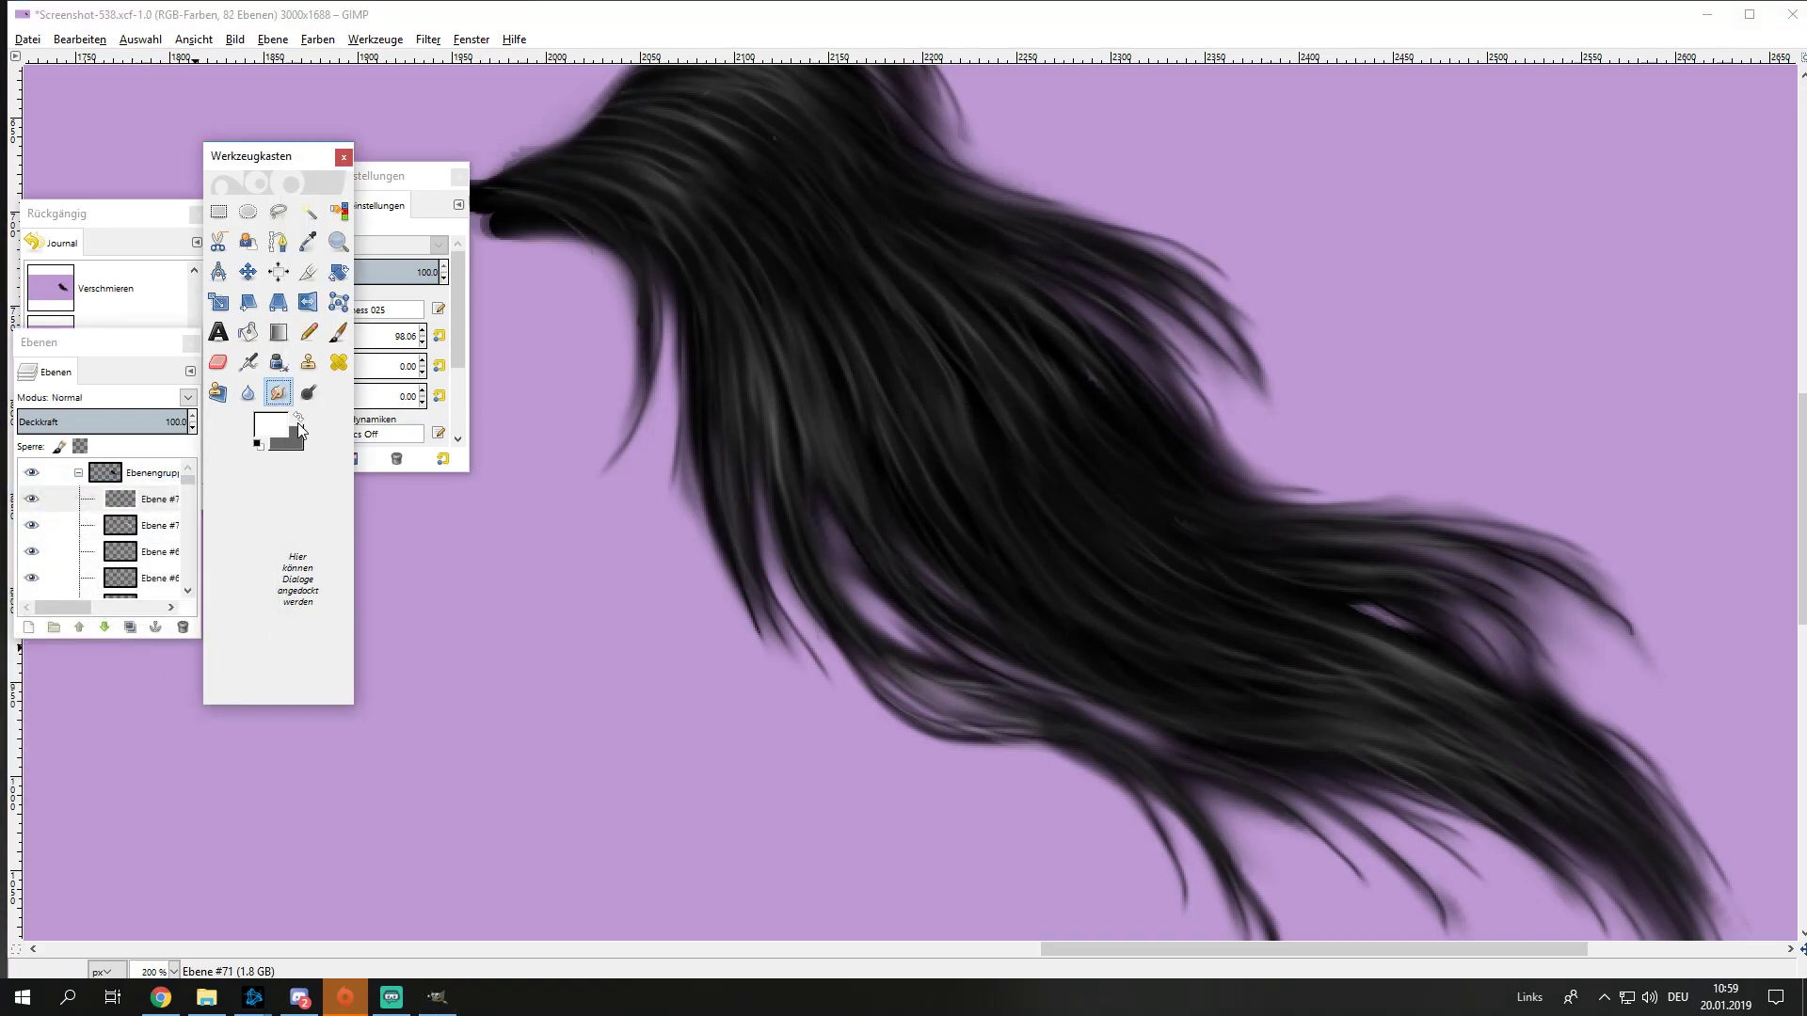
Step: Paint black strokes over the tail hair and set that layer to Überlagern (Overlay)
{"action": "left_click", "coordinate": [297, 418]}
{"action": "left_click", "coordinate": [283, 425]}
{"action": "left_click", "coordinate": [574, 717]}
{"action": "left_click", "coordinate": [506, 790]}
{"action": "left_click", "coordinate": [338, 331]}
{"action": "mouse_move", "coordinate": [670, 263]}
{"action": "left_mouse_down"}
{"action": "mouse_move", "coordinate": [748, 241]}
{"action": "mouse_move", "coordinate": [878, 308]}
{"action": "mouse_move", "coordinate": [930, 646]}
{"action": "mouse_move", "coordinate": [1132, 600]}
{"action": "mouse_move", "coordinate": [1415, 642]}
{"action": "mouse_move", "coordinate": [1576, 801]}
{"action": "mouse_move", "coordinate": [1003, 733]}
{"action": "mouse_move", "coordinate": [811, 511]}
{"action": "mouse_move", "coordinate": [794, 563]}
{"action": "mouse_move", "coordinate": [482, 181]}
{"action": "mouse_move", "coordinate": [758, 385]}
{"action": "mouse_move", "coordinate": [1202, 815]}
{"action": "mouse_move", "coordinate": [1505, 911]}
{"action": "mouse_move", "coordinate": [1652, 922]}
{"action": "mouse_move", "coordinate": [1654, 725]}
{"action": "left_mouse_up"}
{"action": "scroll", "coordinate": [1595, 632], "scroll_direction": "down", "scroll_amount": 5}
{"action": "scroll", "coordinate": [1596, 632], "scroll_direction": "up", "scroll_amount": 5}
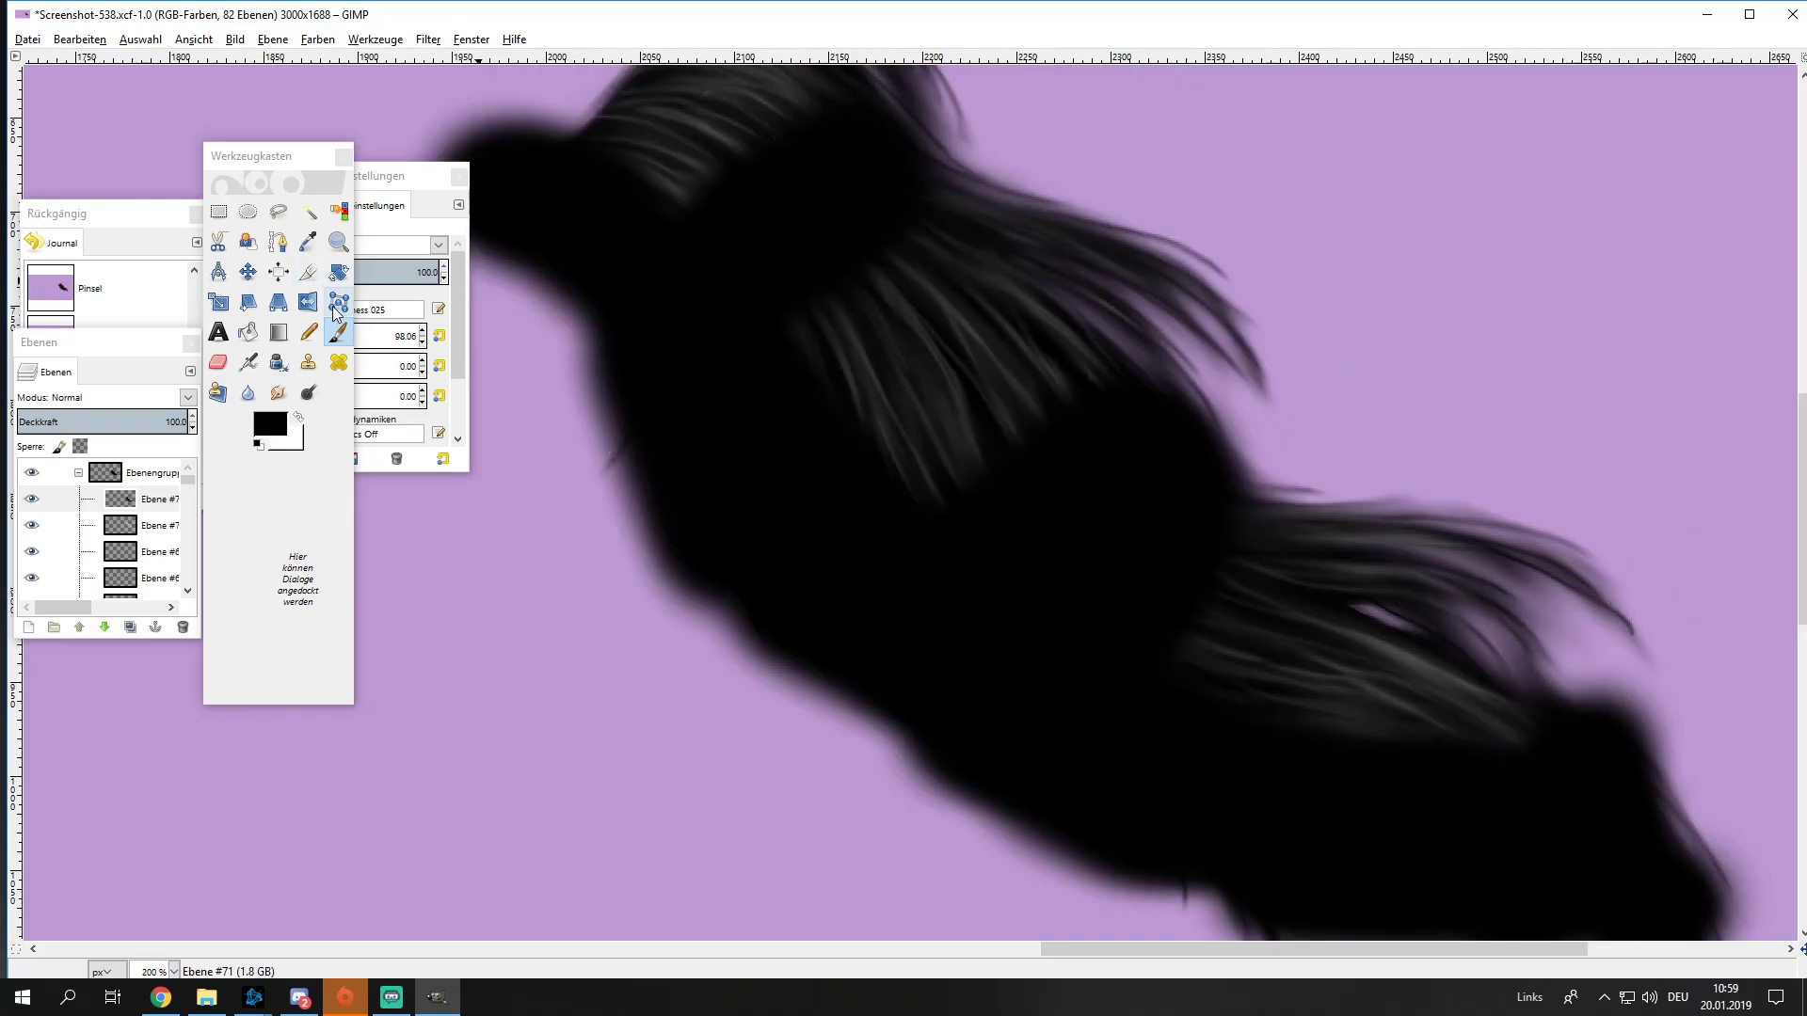
{"action": "left_click", "coordinate": [189, 397]}
{"action": "left_click", "coordinate": [94, 598]}
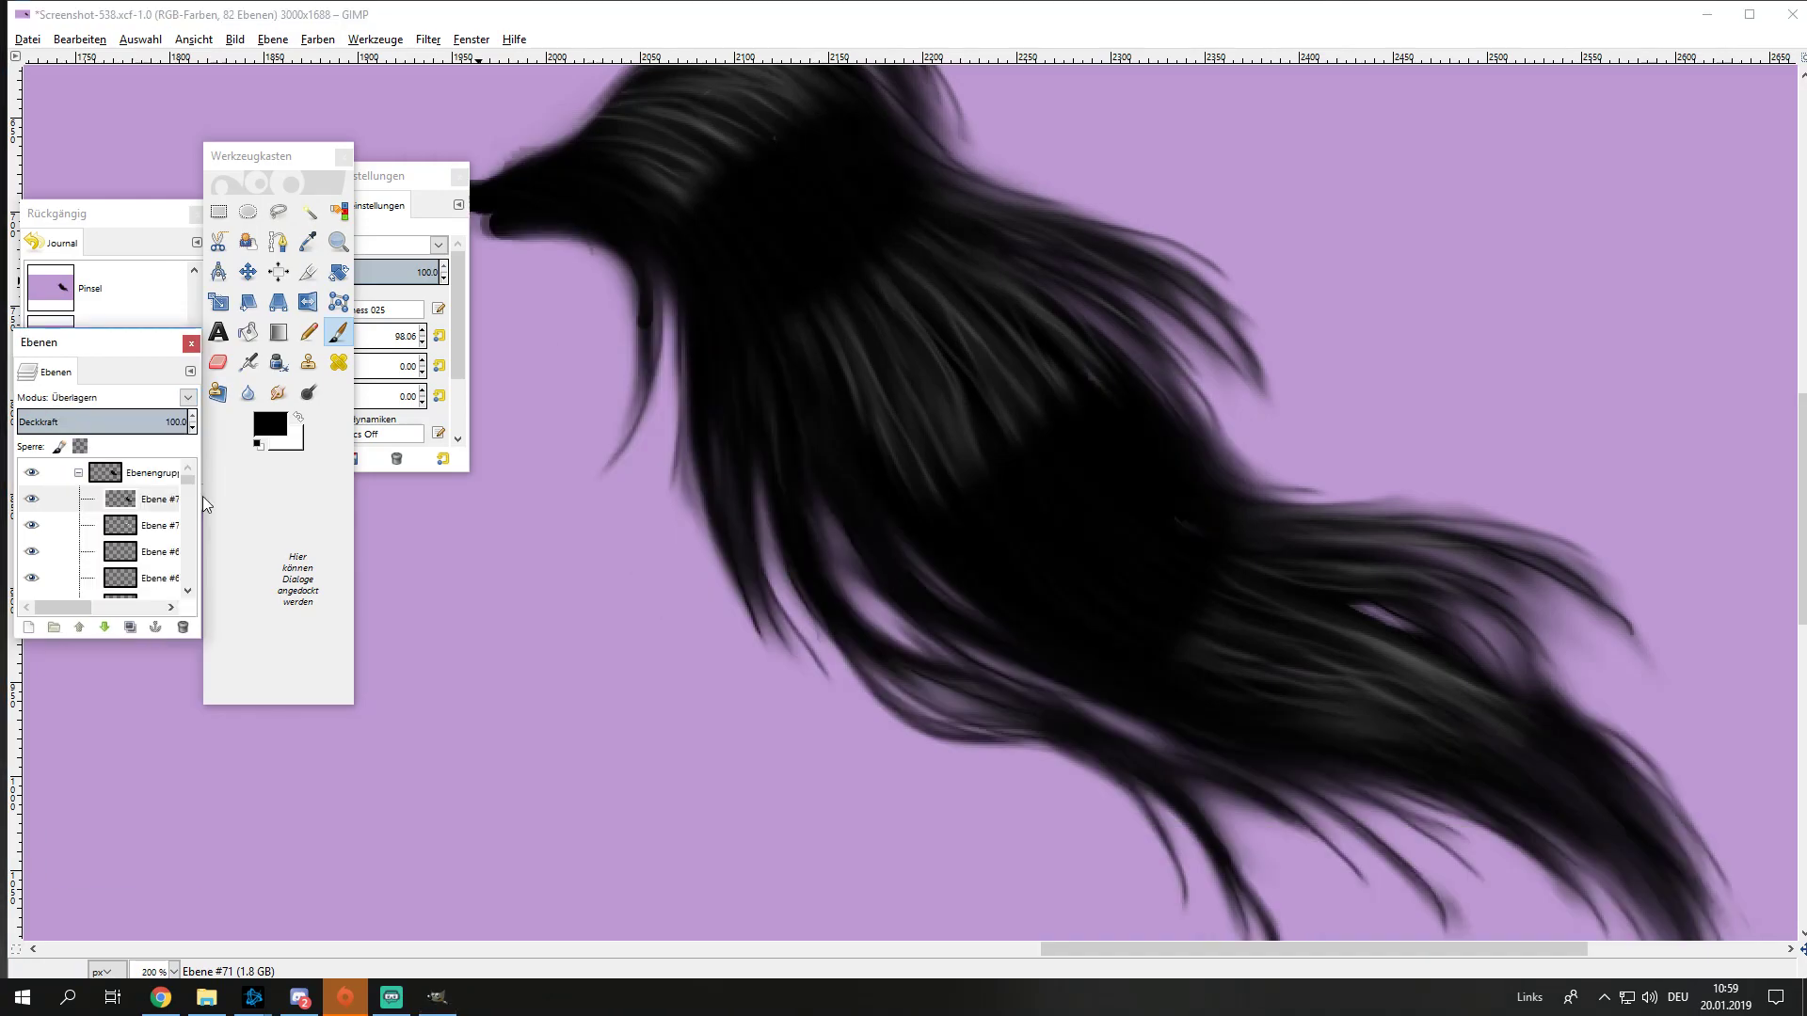
Step: Enlarge the smudge brush and smudge the black shading along the tail base and lower tail
{"action": "left_click_drag", "start_coordinate": [367, 342], "coordinate": [661, 426]}
{"action": "scroll", "coordinate": [661, 423], "scroll_direction": "down", "scroll_amount": 1}
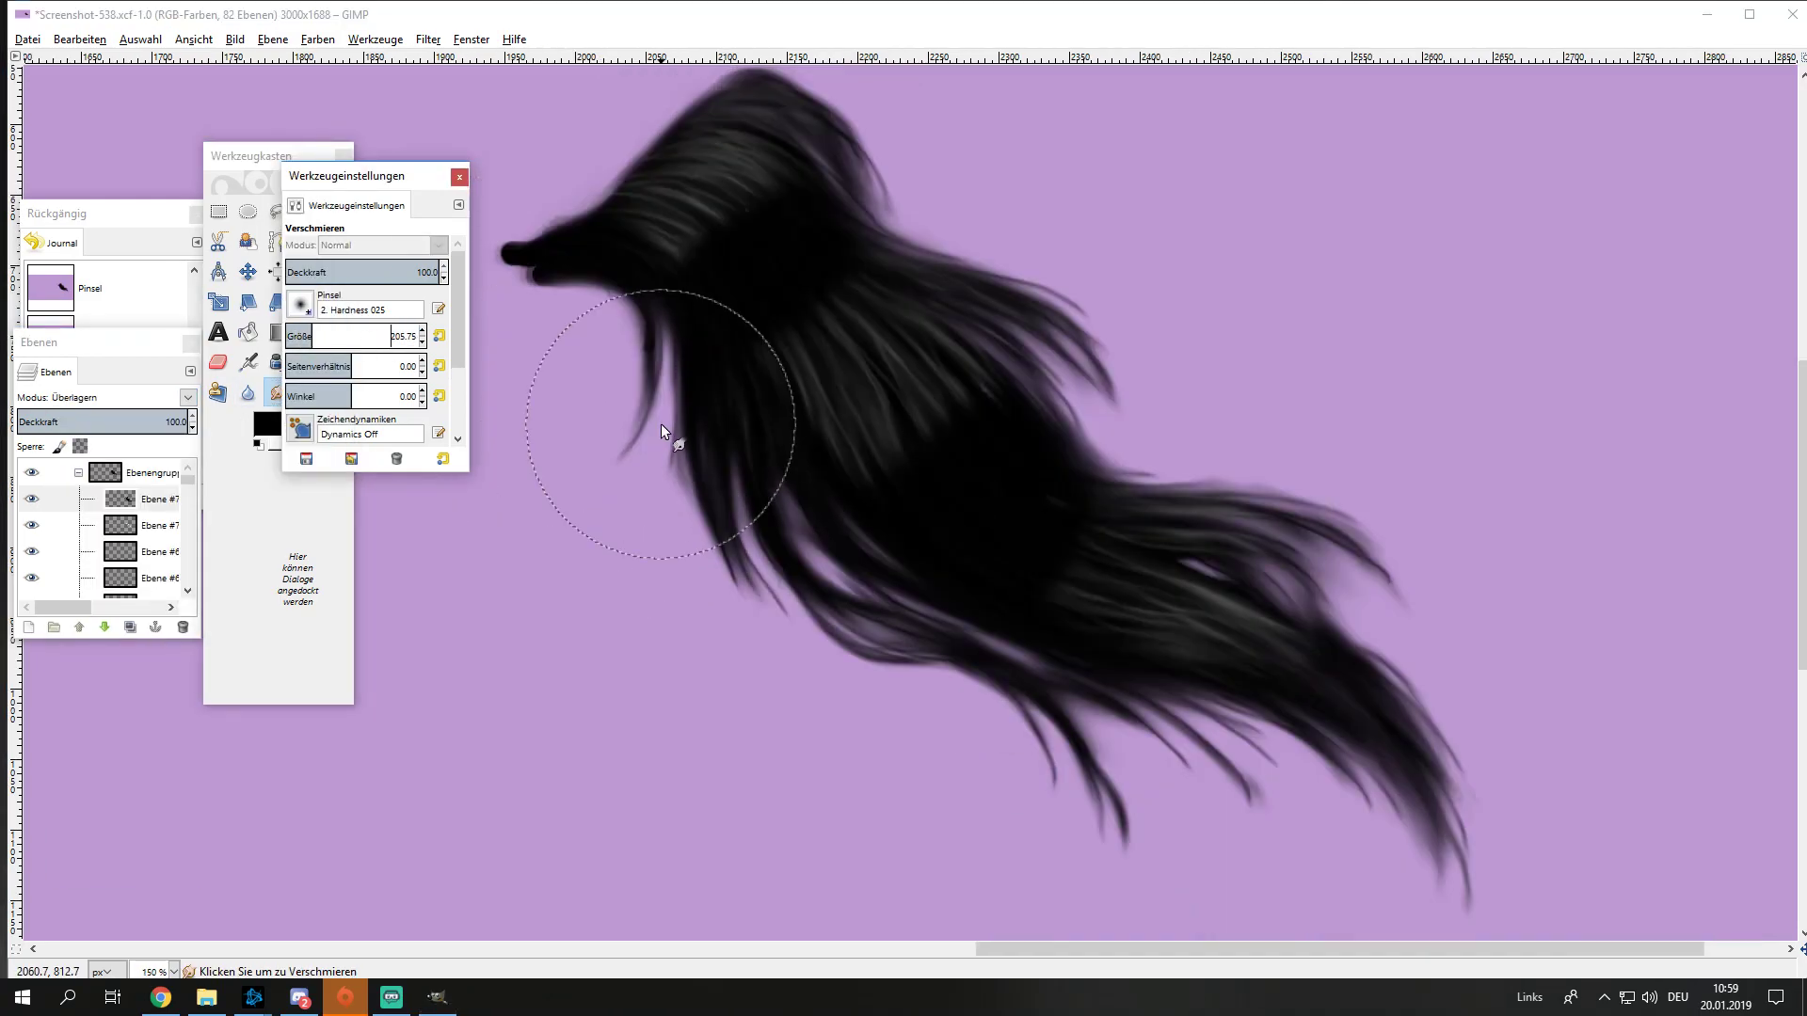
{"action": "scroll", "coordinate": [661, 423], "scroll_direction": "up", "scroll_amount": 5}
{"action": "left_click_drag", "start_coordinate": [376, 346], "coordinate": [372, 345]}
{"action": "mouse_move", "coordinate": [774, 515]}
{"action": "left_mouse_down"}
{"action": "mouse_move", "coordinate": [717, 470]}
{"action": "mouse_move", "coordinate": [786, 483]}
{"action": "mouse_move", "coordinate": [669, 448]}
{"action": "mouse_move", "coordinate": [750, 605]}
{"action": "mouse_move", "coordinate": [1106, 811]}
{"action": "mouse_move", "coordinate": [1174, 799]}
{"action": "mouse_move", "coordinate": [1077, 765]}
{"action": "mouse_move", "coordinate": [1088, 686]}
{"action": "left_mouse_up"}
{"action": "scroll", "coordinate": [1029, 593], "scroll_direction": "down", "scroll_amount": 3}
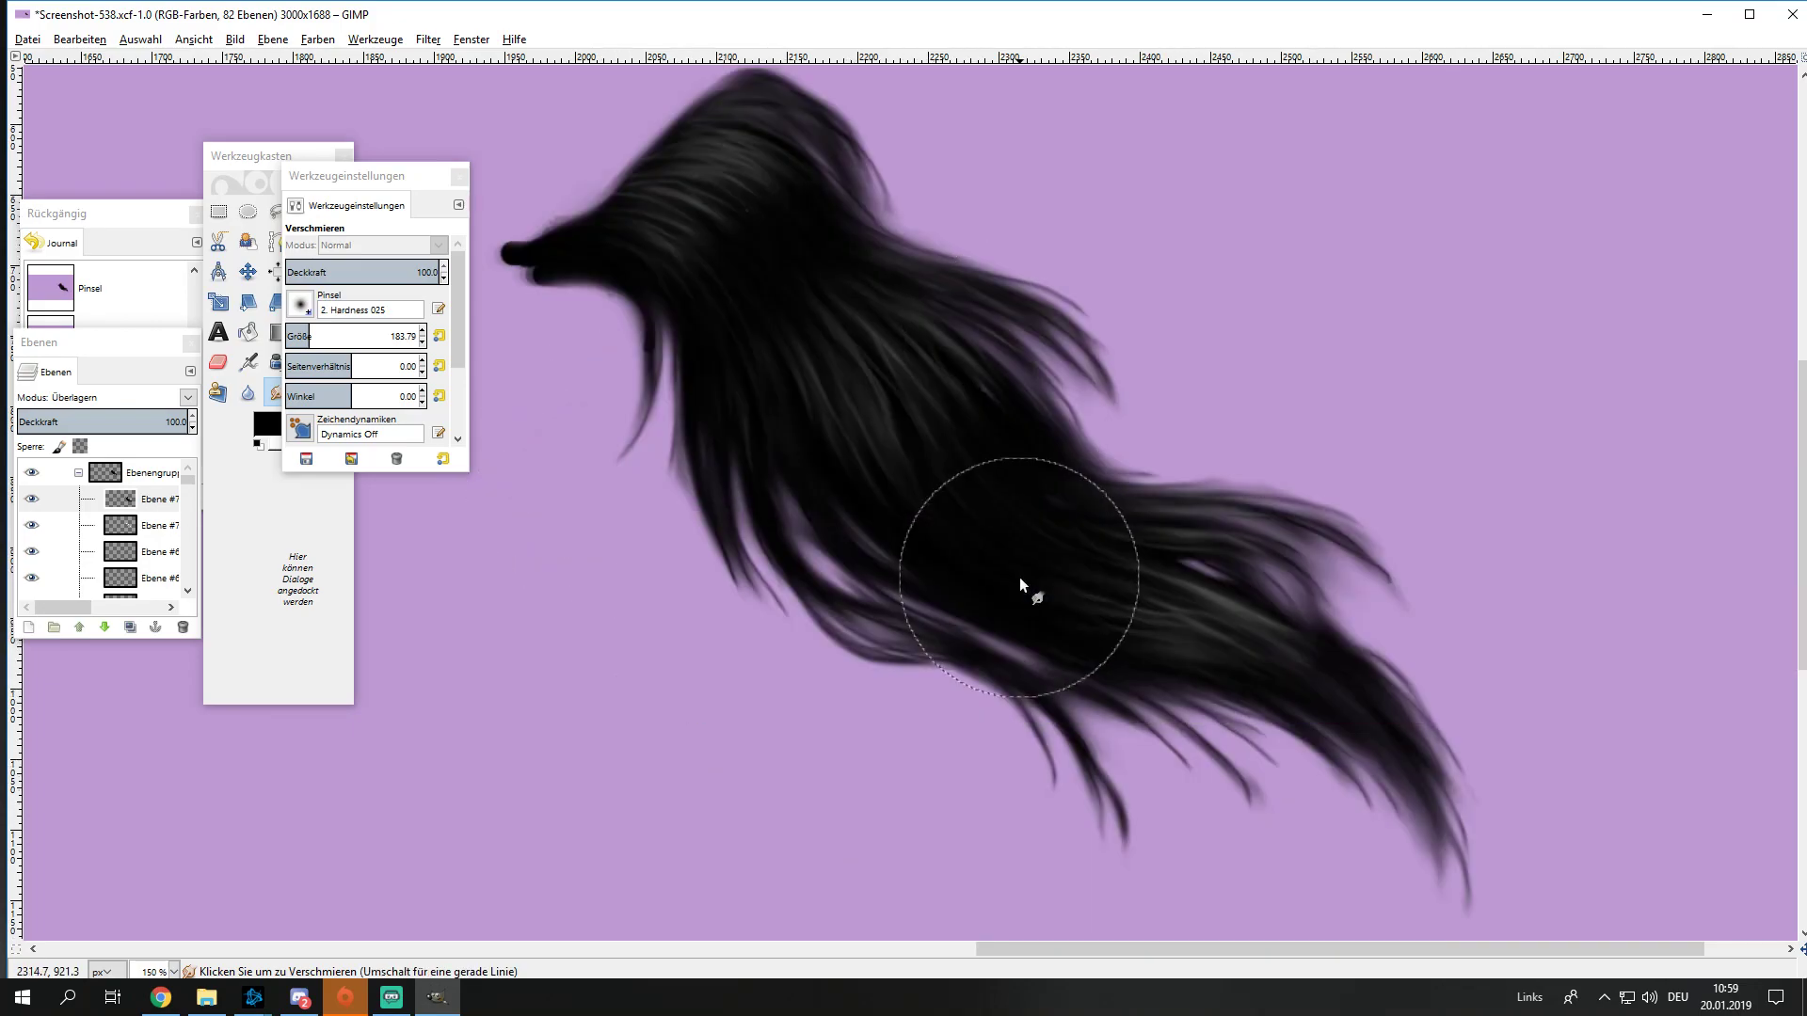
{"action": "mouse_move", "coordinate": [1029, 592]}
{"action": "left_mouse_down"}
{"action": "mouse_move", "coordinate": [1210, 511]}
{"action": "mouse_move", "coordinate": [1325, 702]}
{"action": "mouse_move", "coordinate": [1178, 674]}
{"action": "mouse_move", "coordinate": [876, 383]}
{"action": "mouse_move", "coordinate": [1024, 585]}
{"action": "left_mouse_up"}
{"action": "scroll", "coordinate": [933, 525], "scroll_direction": "down", "scroll_amount": 1, "text": "ctrl"}
{"action": "key", "text": "ctrl+z"}
{"action": "scroll", "coordinate": [934, 525], "scroll_direction": "up", "scroll_amount": 1, "text": "ctrl"}
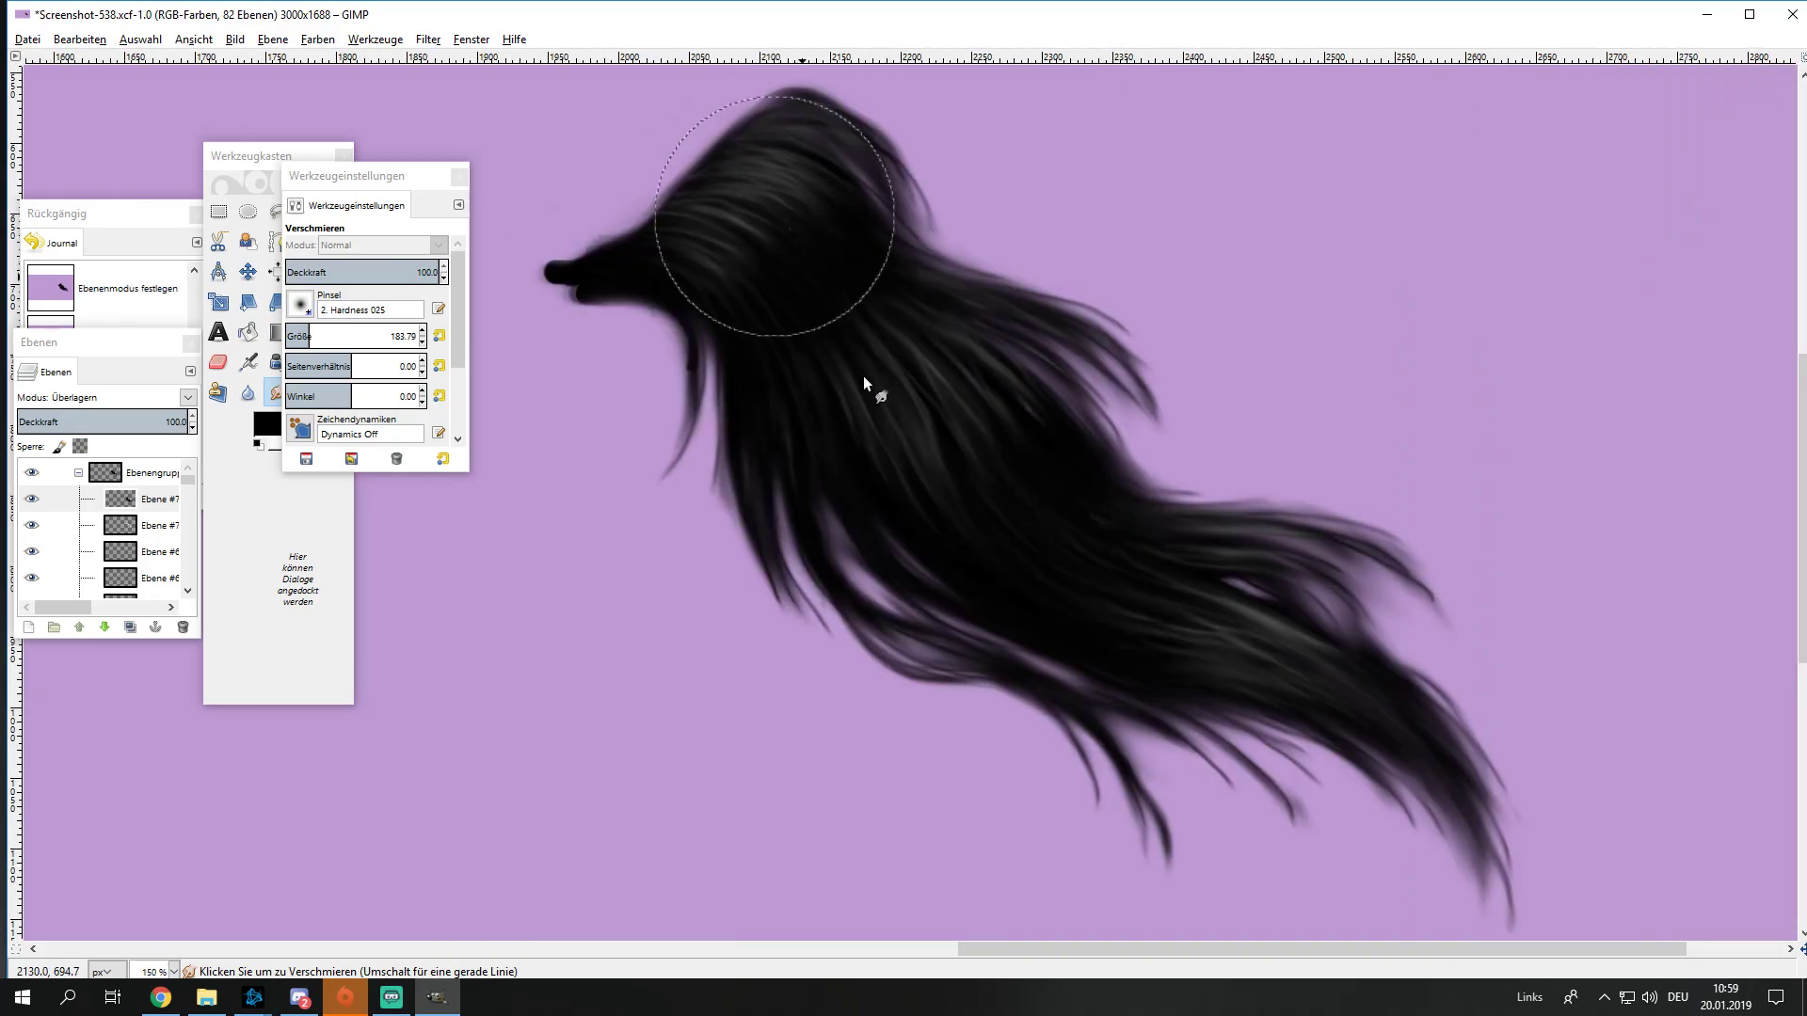
Step: Add another new layer and paint a large black mass over the tail
{"action": "left_click", "coordinate": [32, 628]}
{"action": "left_click", "coordinate": [128, 782]}
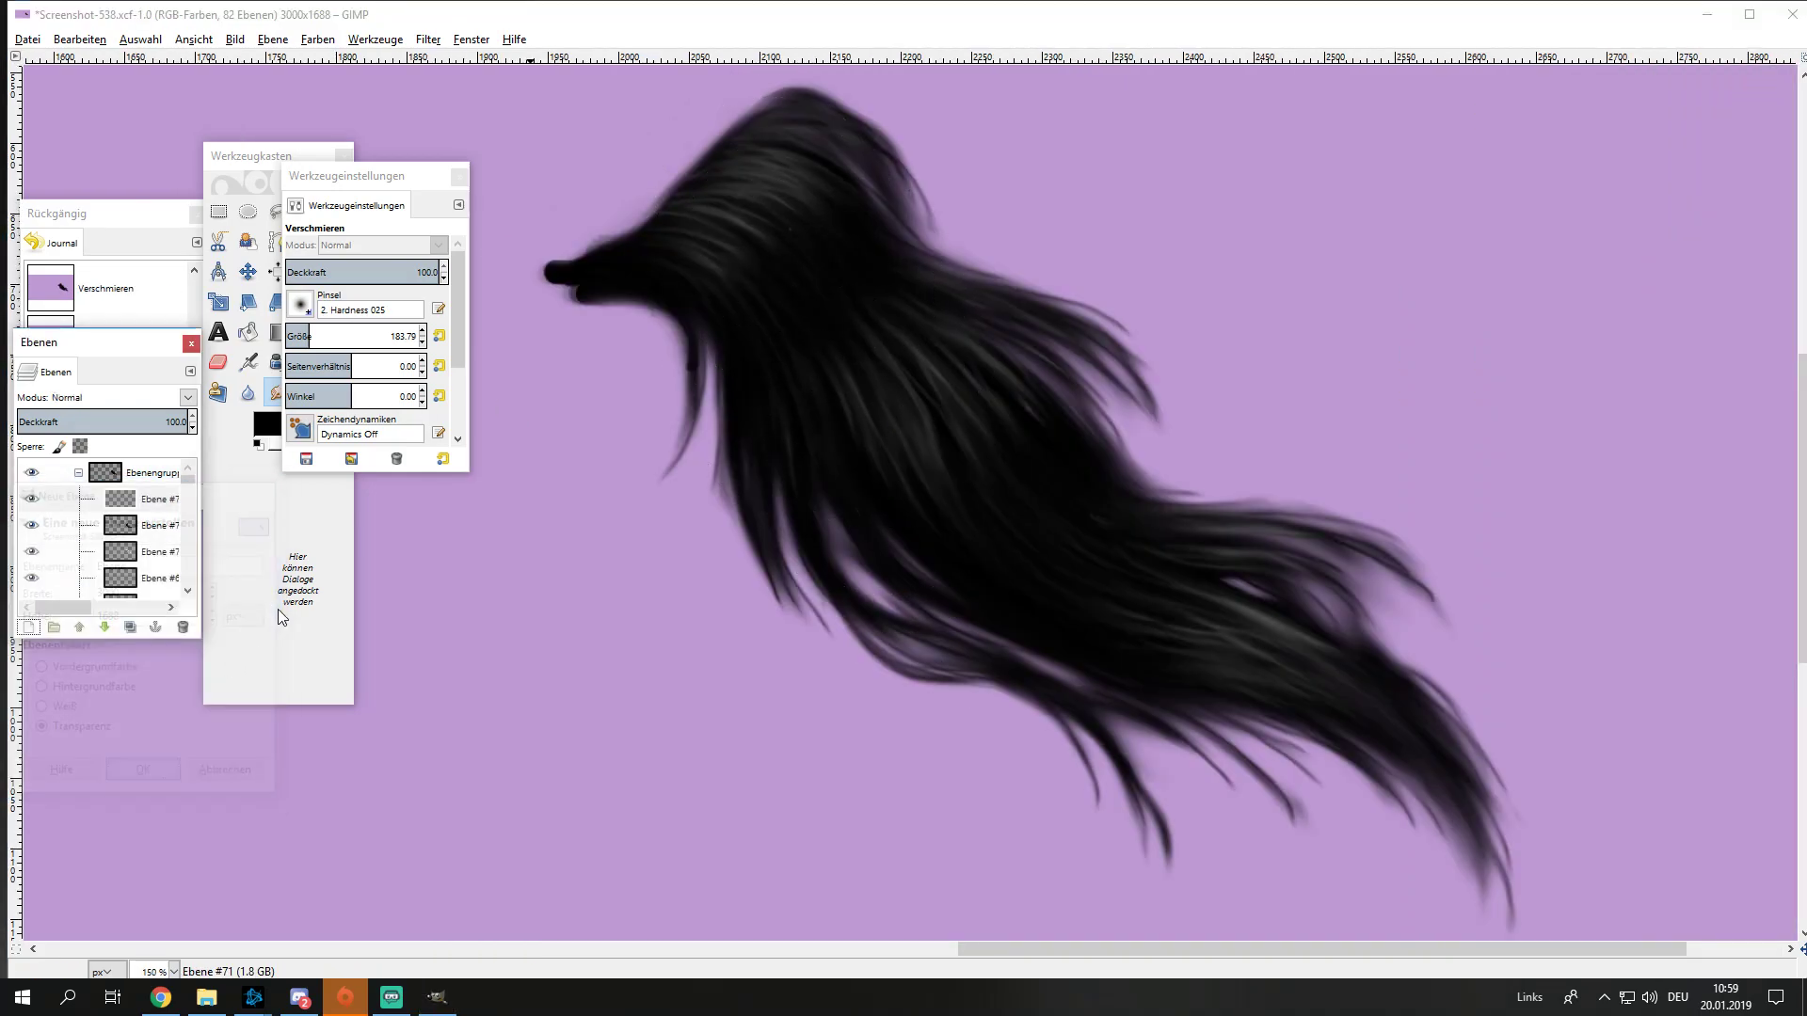
{"action": "left_click", "coordinate": [325, 438]}
{"action": "left_click", "coordinate": [337, 331]}
{"action": "mouse_move", "coordinate": [570, 246]}
{"action": "left_mouse_down"}
{"action": "mouse_move", "coordinate": [629, 230]}
{"action": "mouse_move", "coordinate": [1080, 318]}
{"action": "mouse_move", "coordinate": [926, 525]}
{"action": "mouse_move", "coordinate": [1537, 787]}
{"action": "mouse_move", "coordinate": [1206, 646]}
{"action": "mouse_move", "coordinate": [874, 266]}
{"action": "left_mouse_up"}
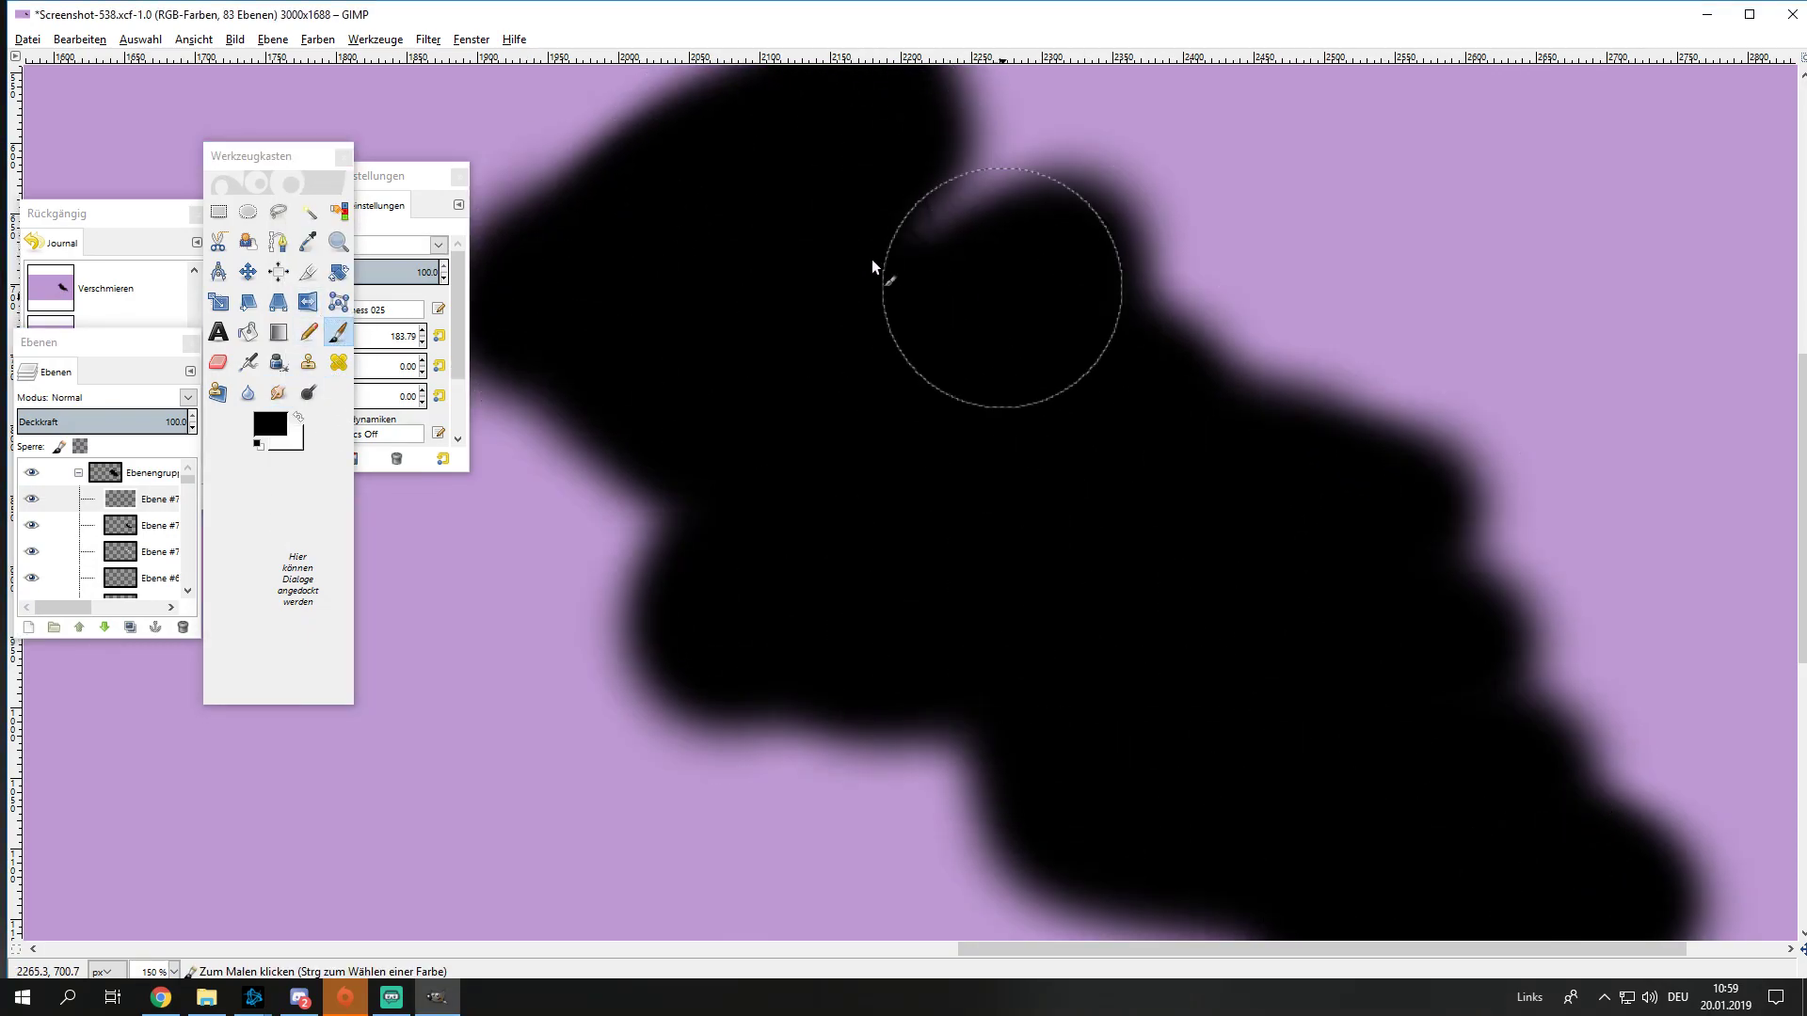
Step: Set this second black layer to Überlagern (Overlay) and lower its opacity
{"action": "left_click", "coordinate": [185, 397]}
{"action": "left_click", "coordinate": [94, 625]}
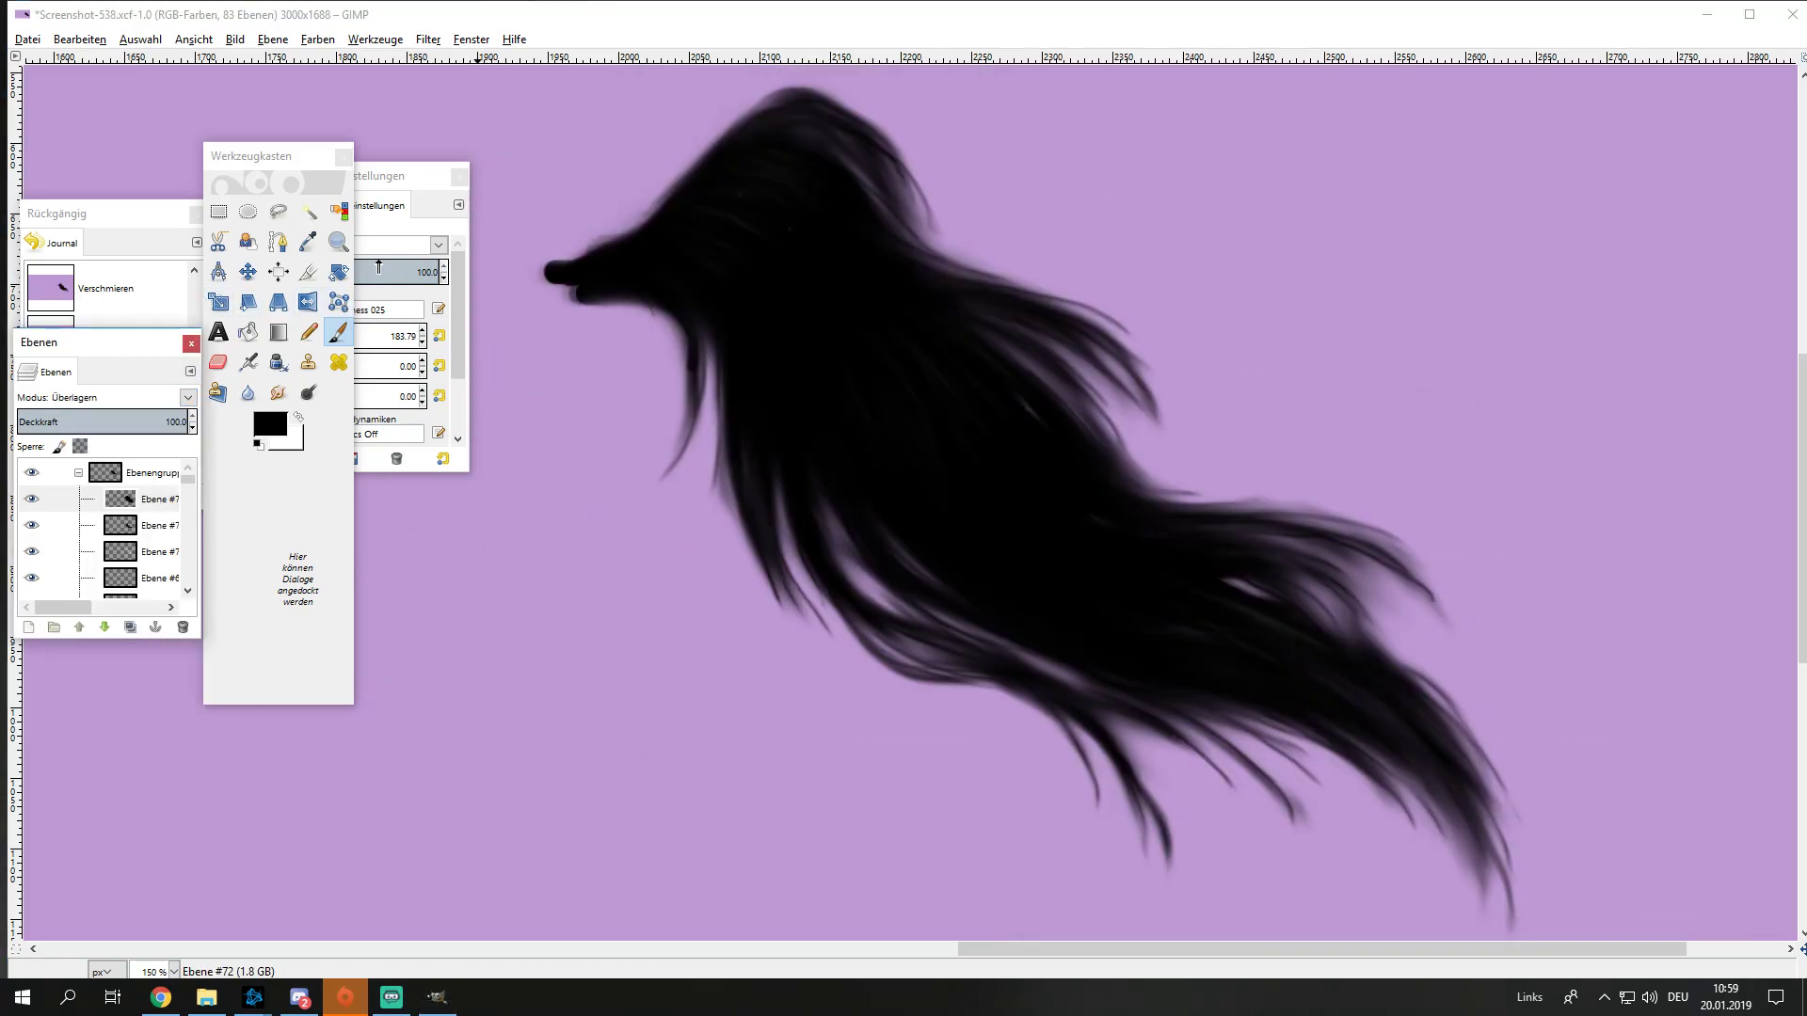
{"action": "left_click", "coordinate": [372, 272]}
{"action": "left_click_drag", "start_coordinate": [64, 421], "coordinate": [58, 417]}
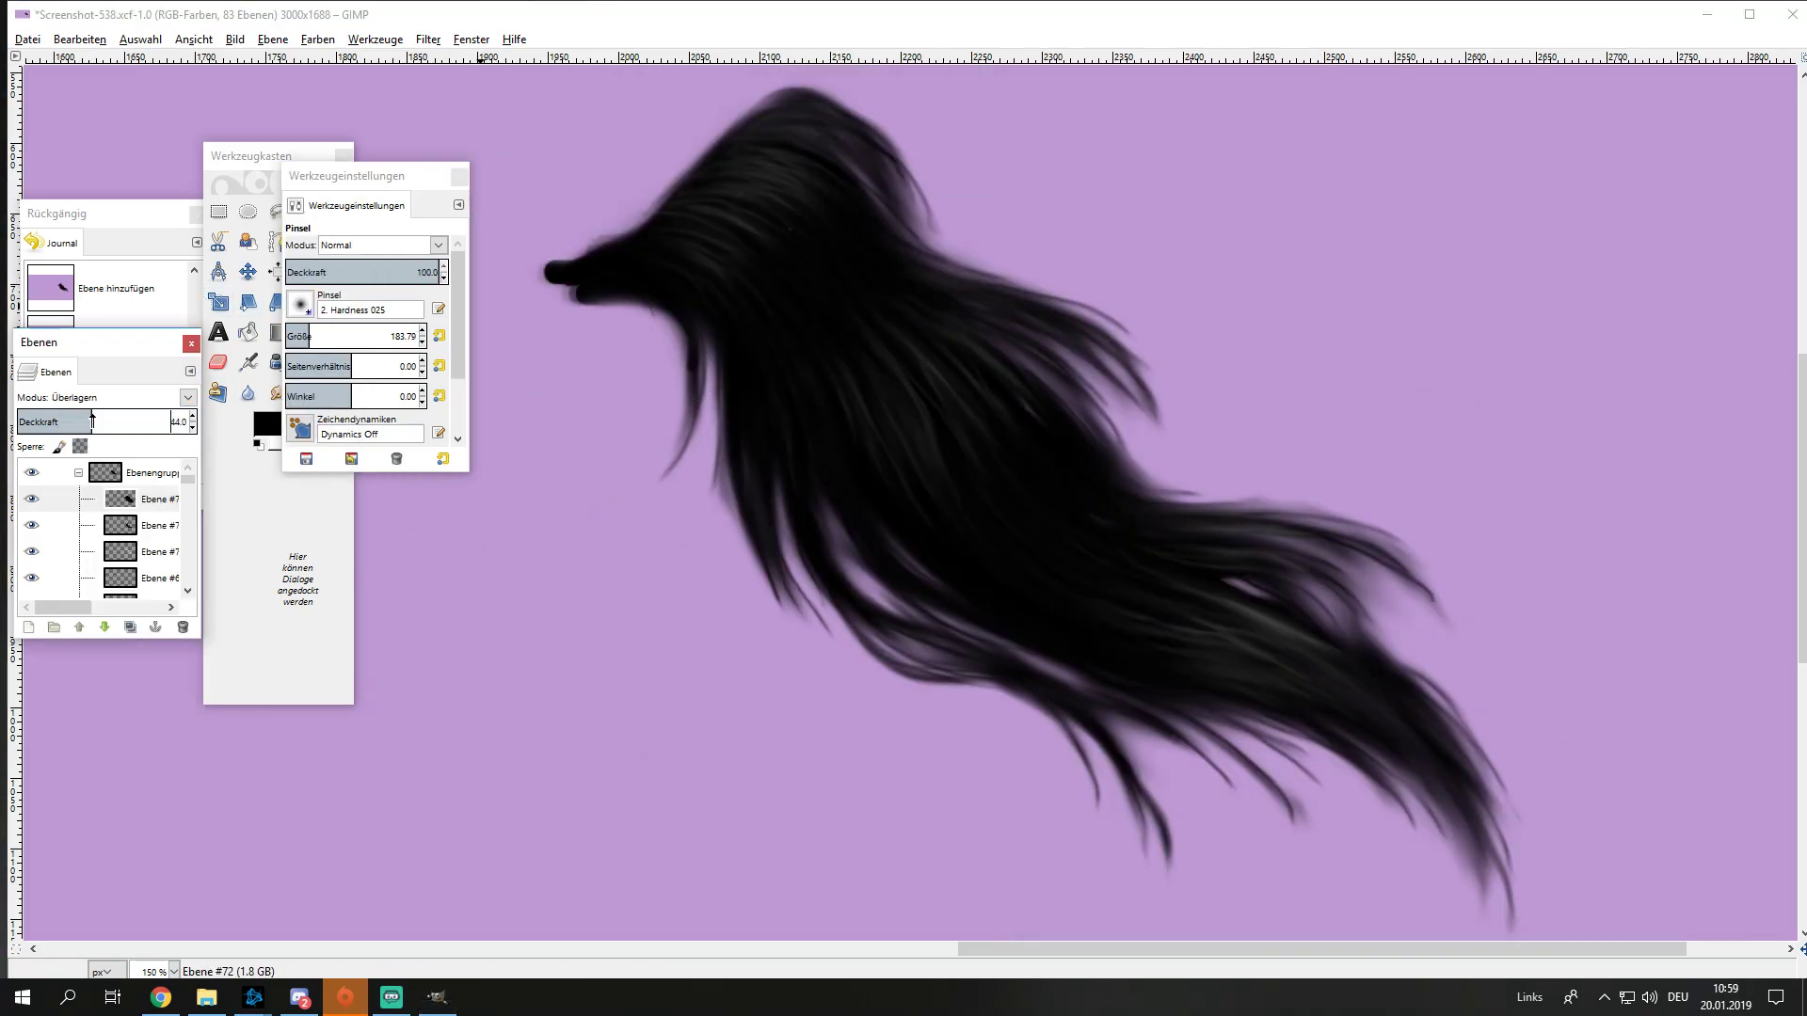
{"action": "scroll", "coordinate": [753, 500], "scroll_direction": "down", "scroll_amount": 2, "text": "ctrl"}
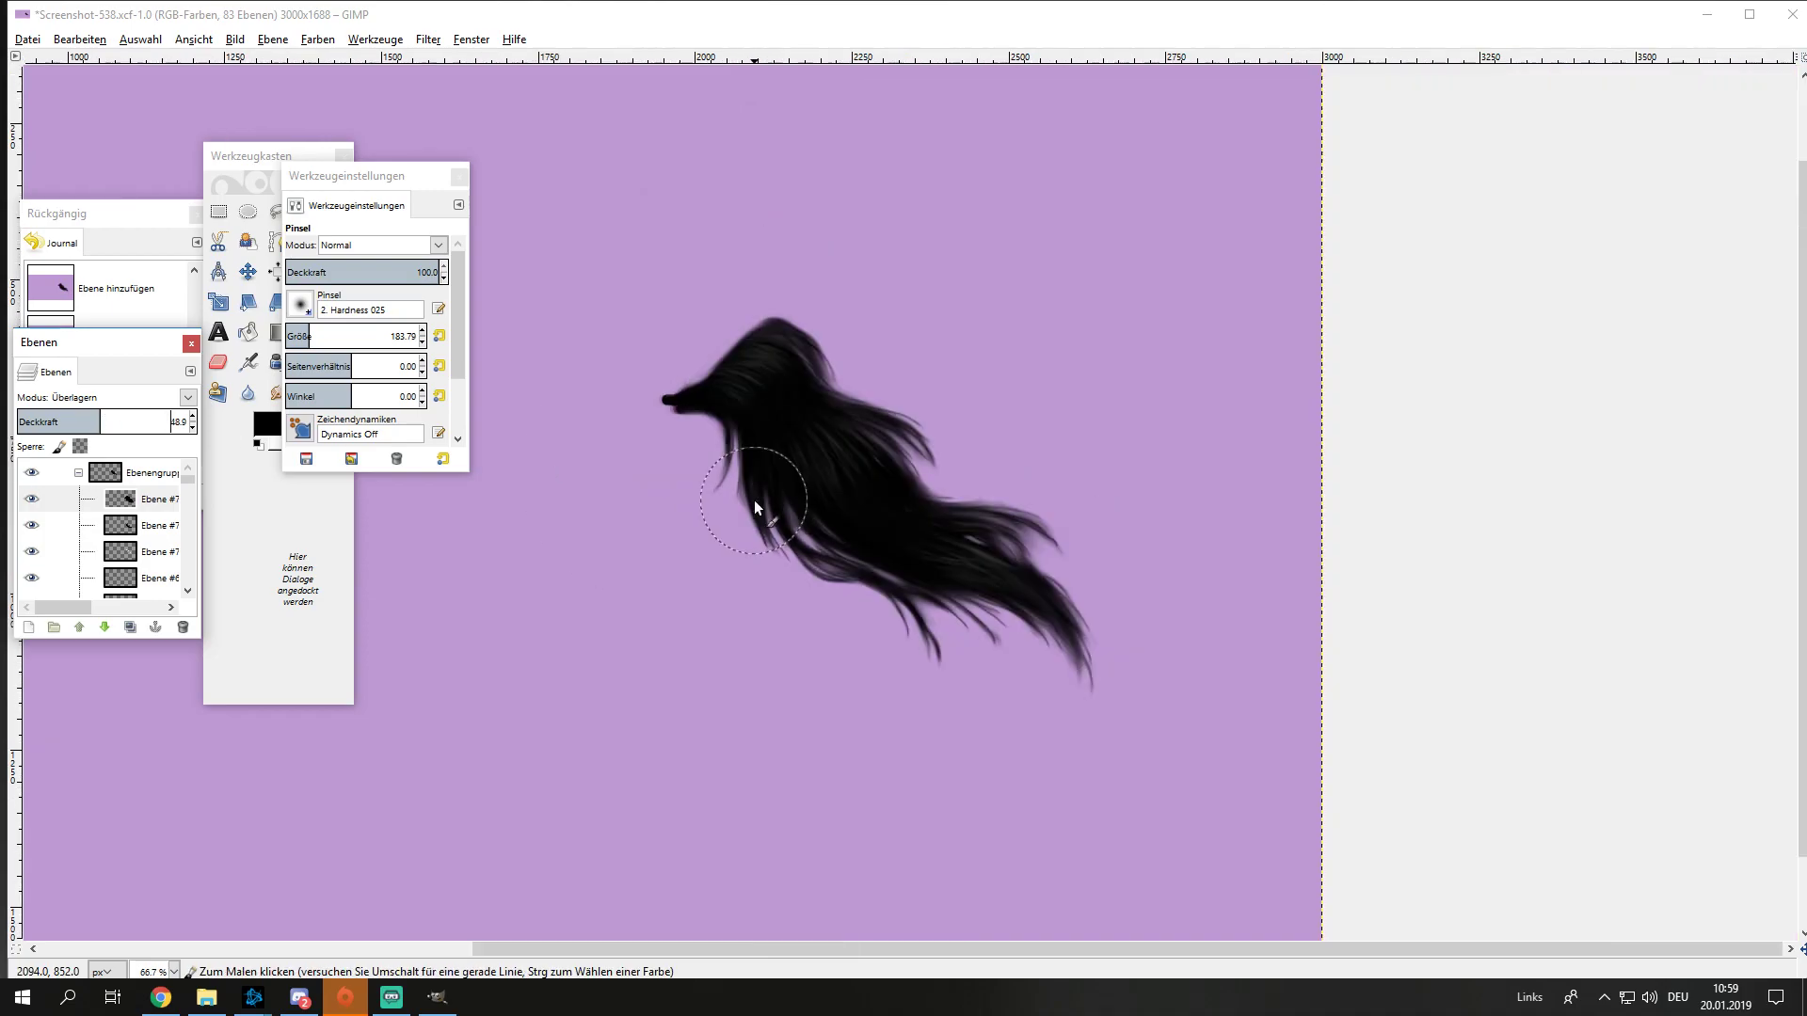
{"action": "scroll", "coordinate": [680, 488], "scroll_direction": "up", "scroll_amount": 1, "text": "ctrl"}
{"action": "scroll", "coordinate": [113, 527], "scroll_direction": "down", "scroll_amount": 5}
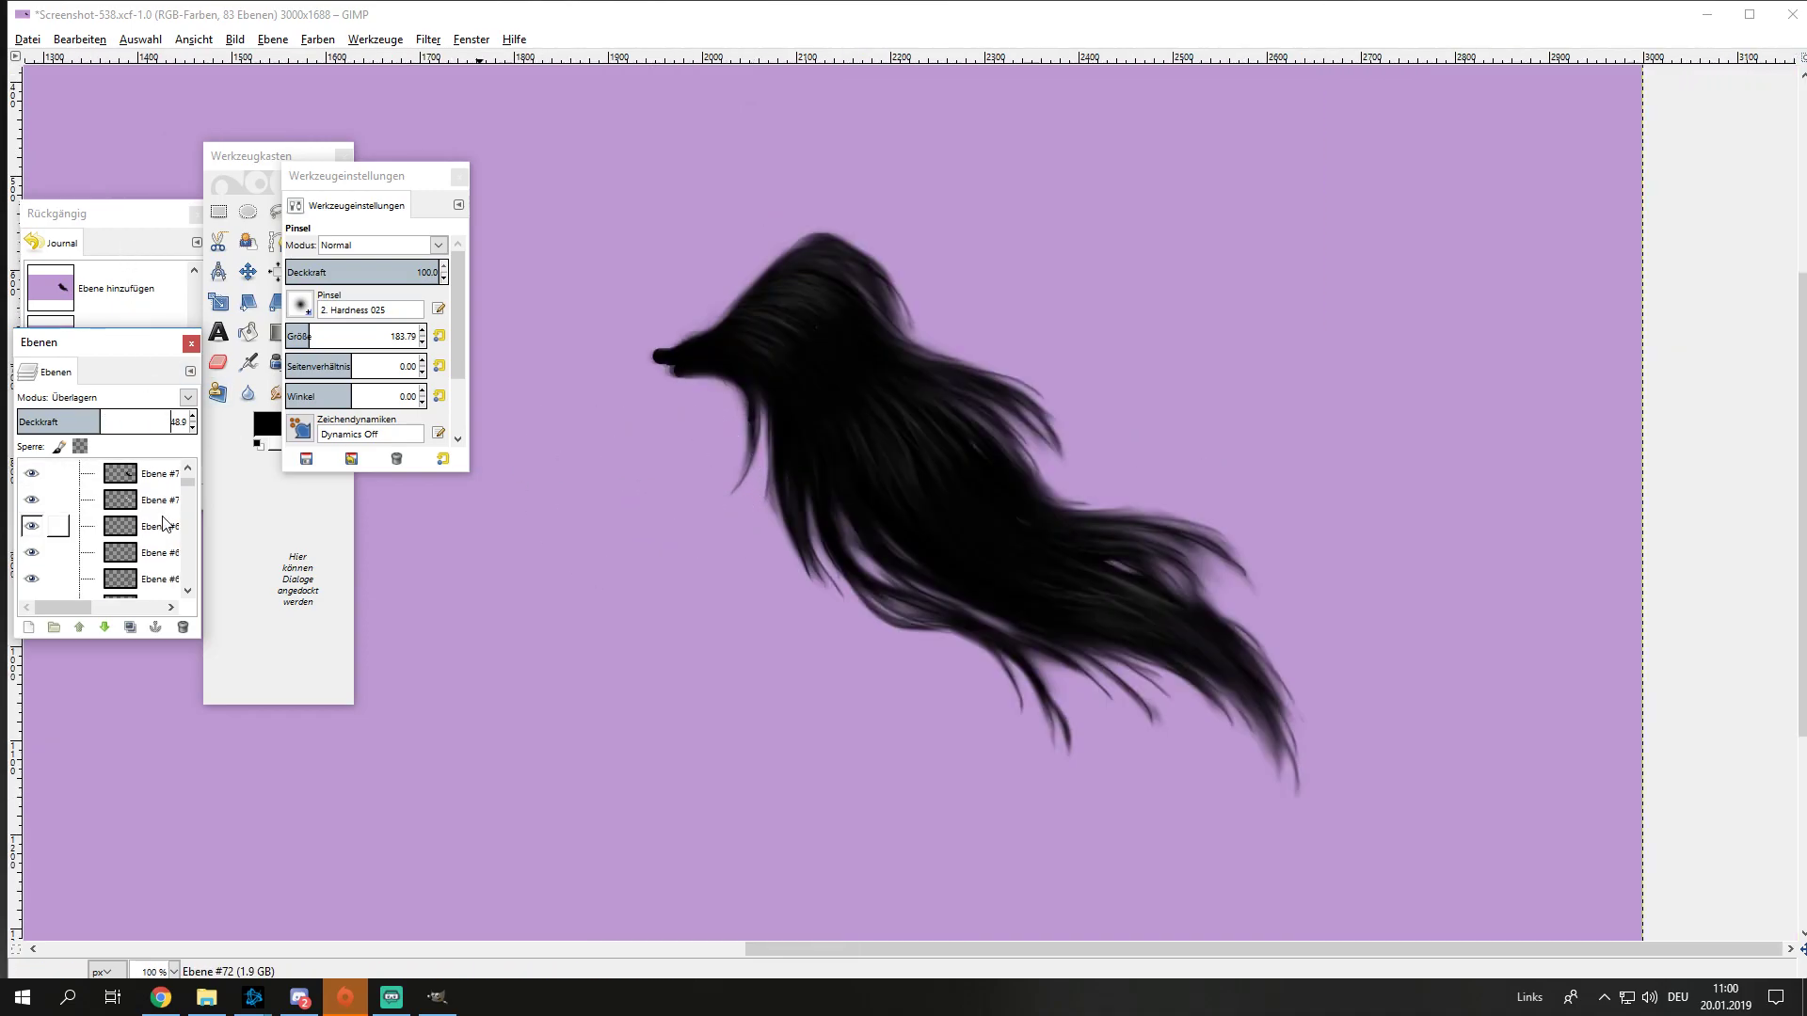
Step: Hide the purple layer Ebene #66 and zoom out to view the whole leaping horse
{"action": "left_click", "coordinate": [141, 529]}
{"action": "left_click", "coordinate": [31, 527]}
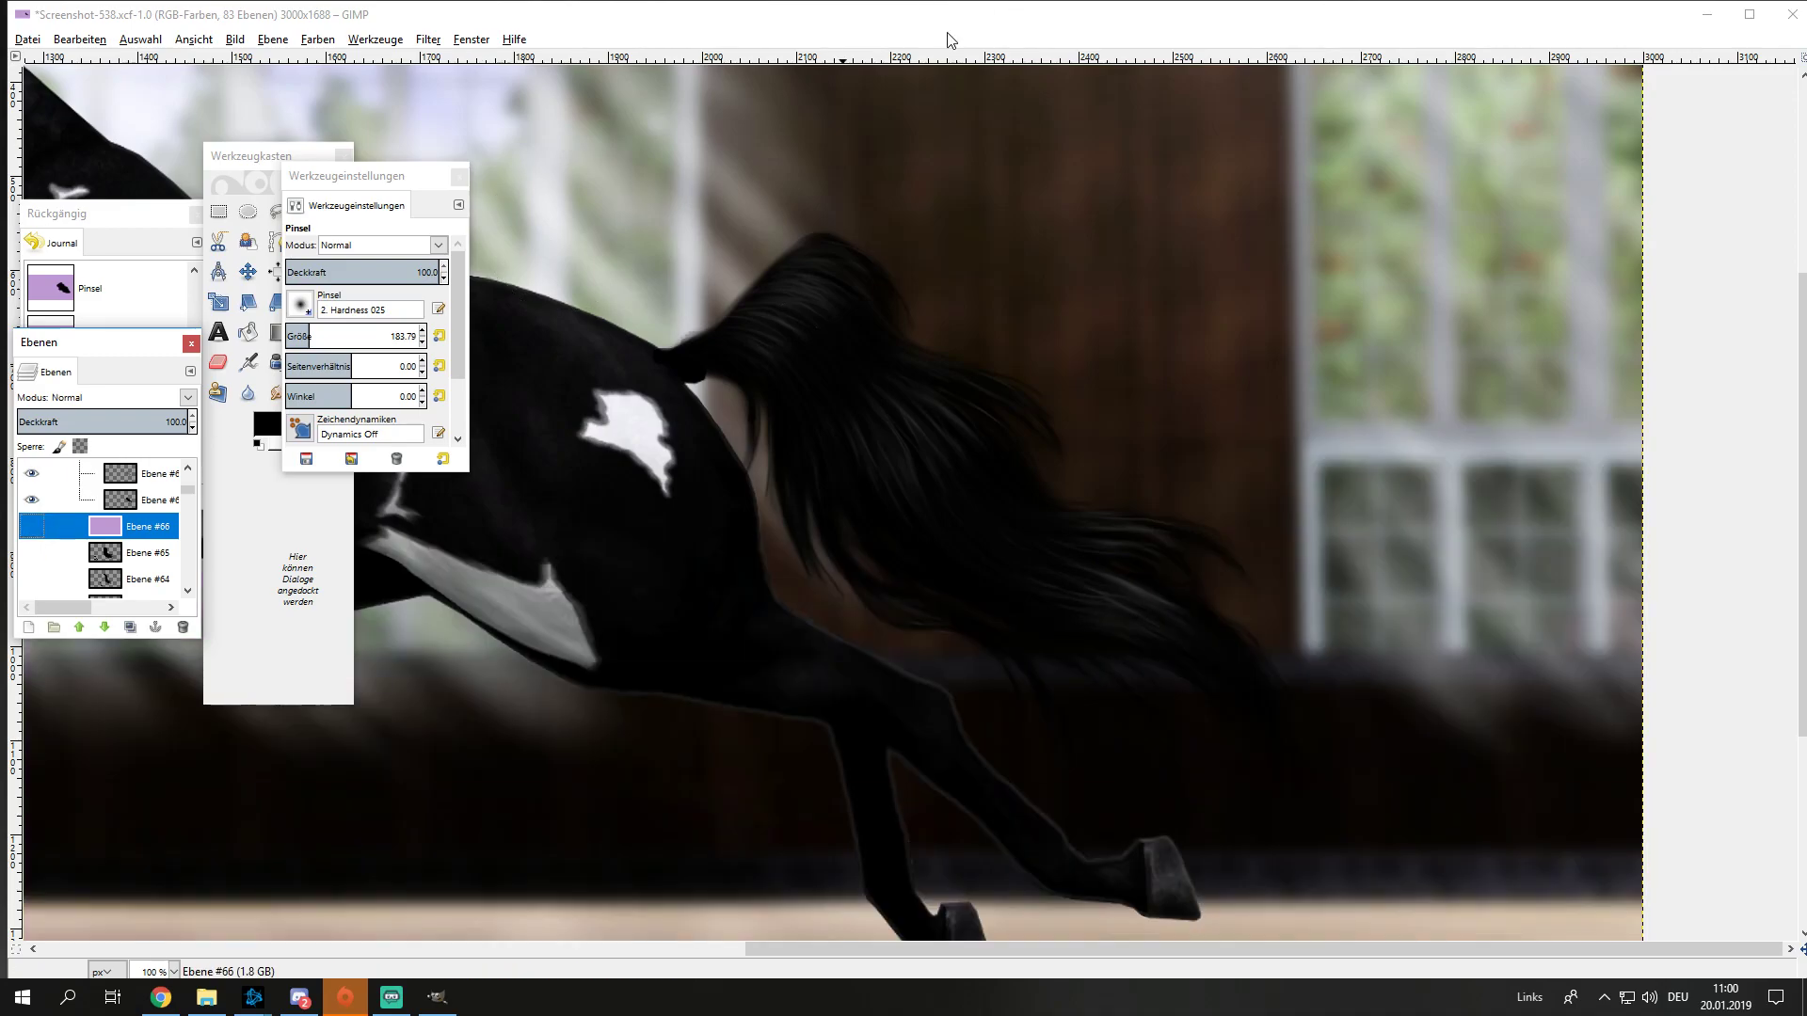
{"action": "scroll", "coordinate": [911, 274], "scroll_direction": "down", "scroll_amount": 2, "text": "ctrl"}
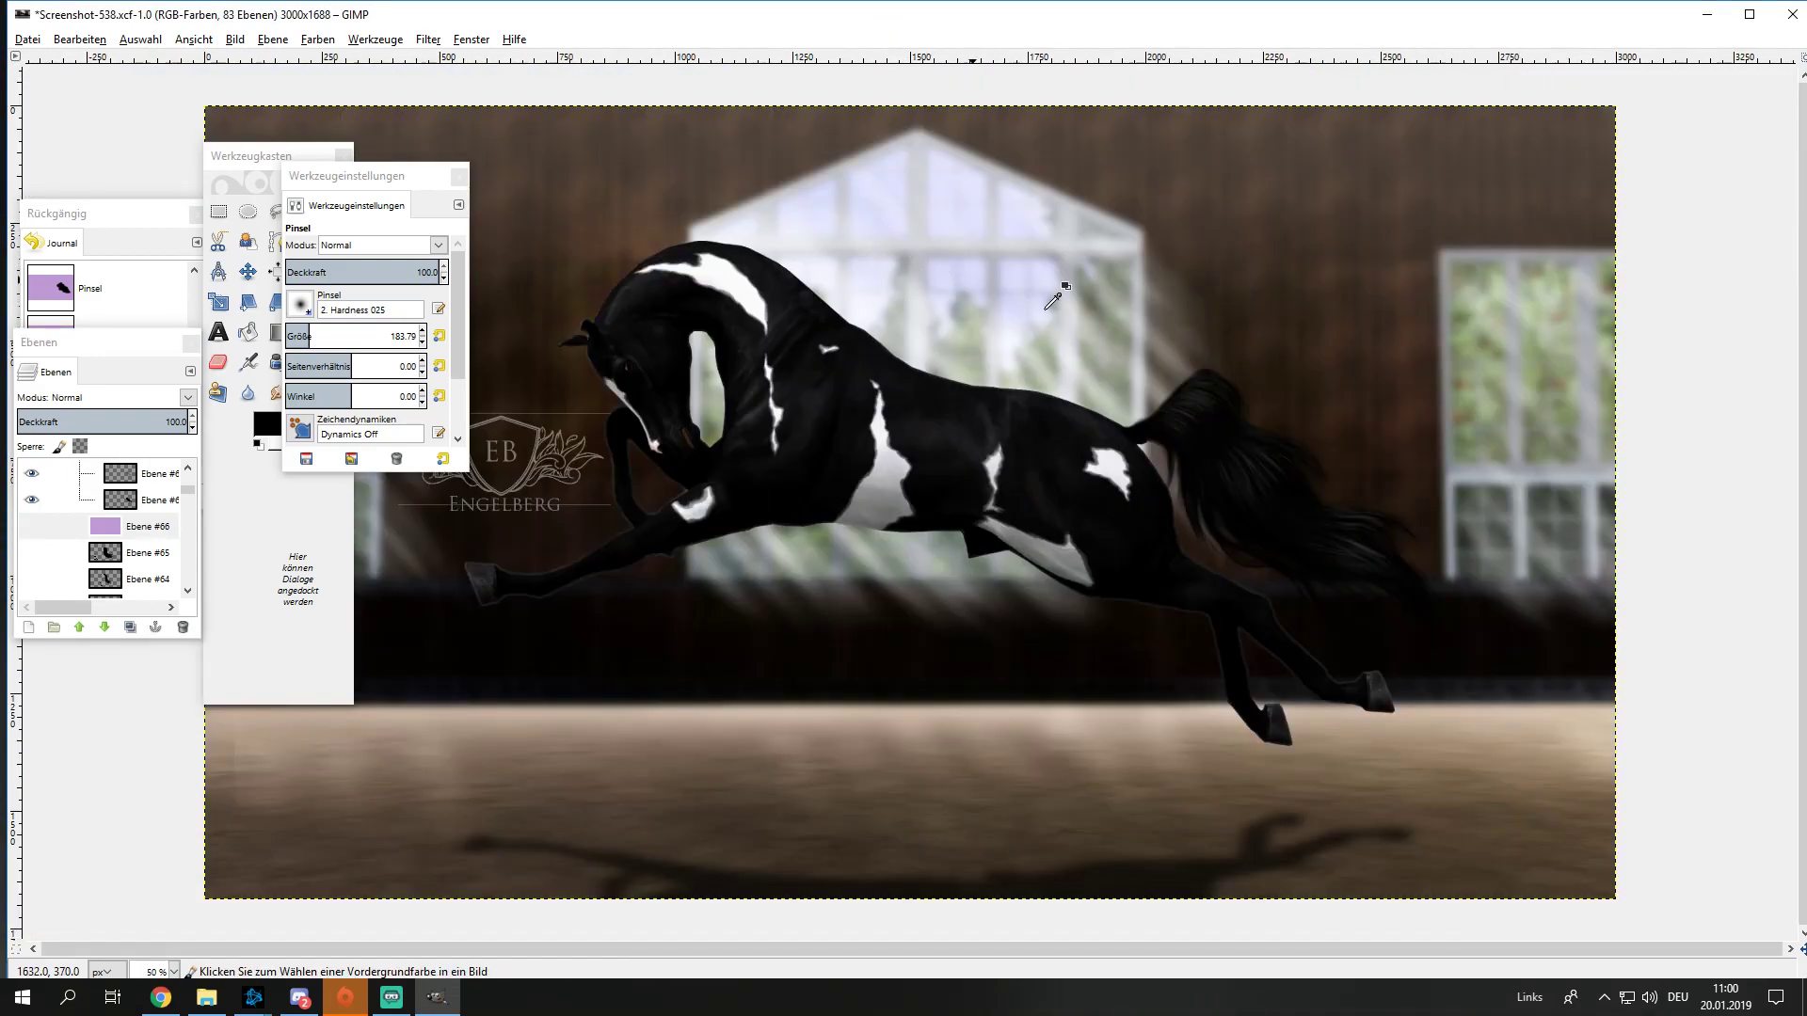
{"action": "scroll", "coordinate": [1450, 447], "scroll_direction": "up", "scroll_amount": 2, "text": "ctrl"}
{"action": "scroll", "coordinate": [1462, 452], "scroll_direction": "up", "scroll_amount": 1, "text": "ctrl"}
{"action": "scroll", "coordinate": [1468, 438], "scroll_direction": "down", "scroll_amount": 2, "text": "ctrl"}
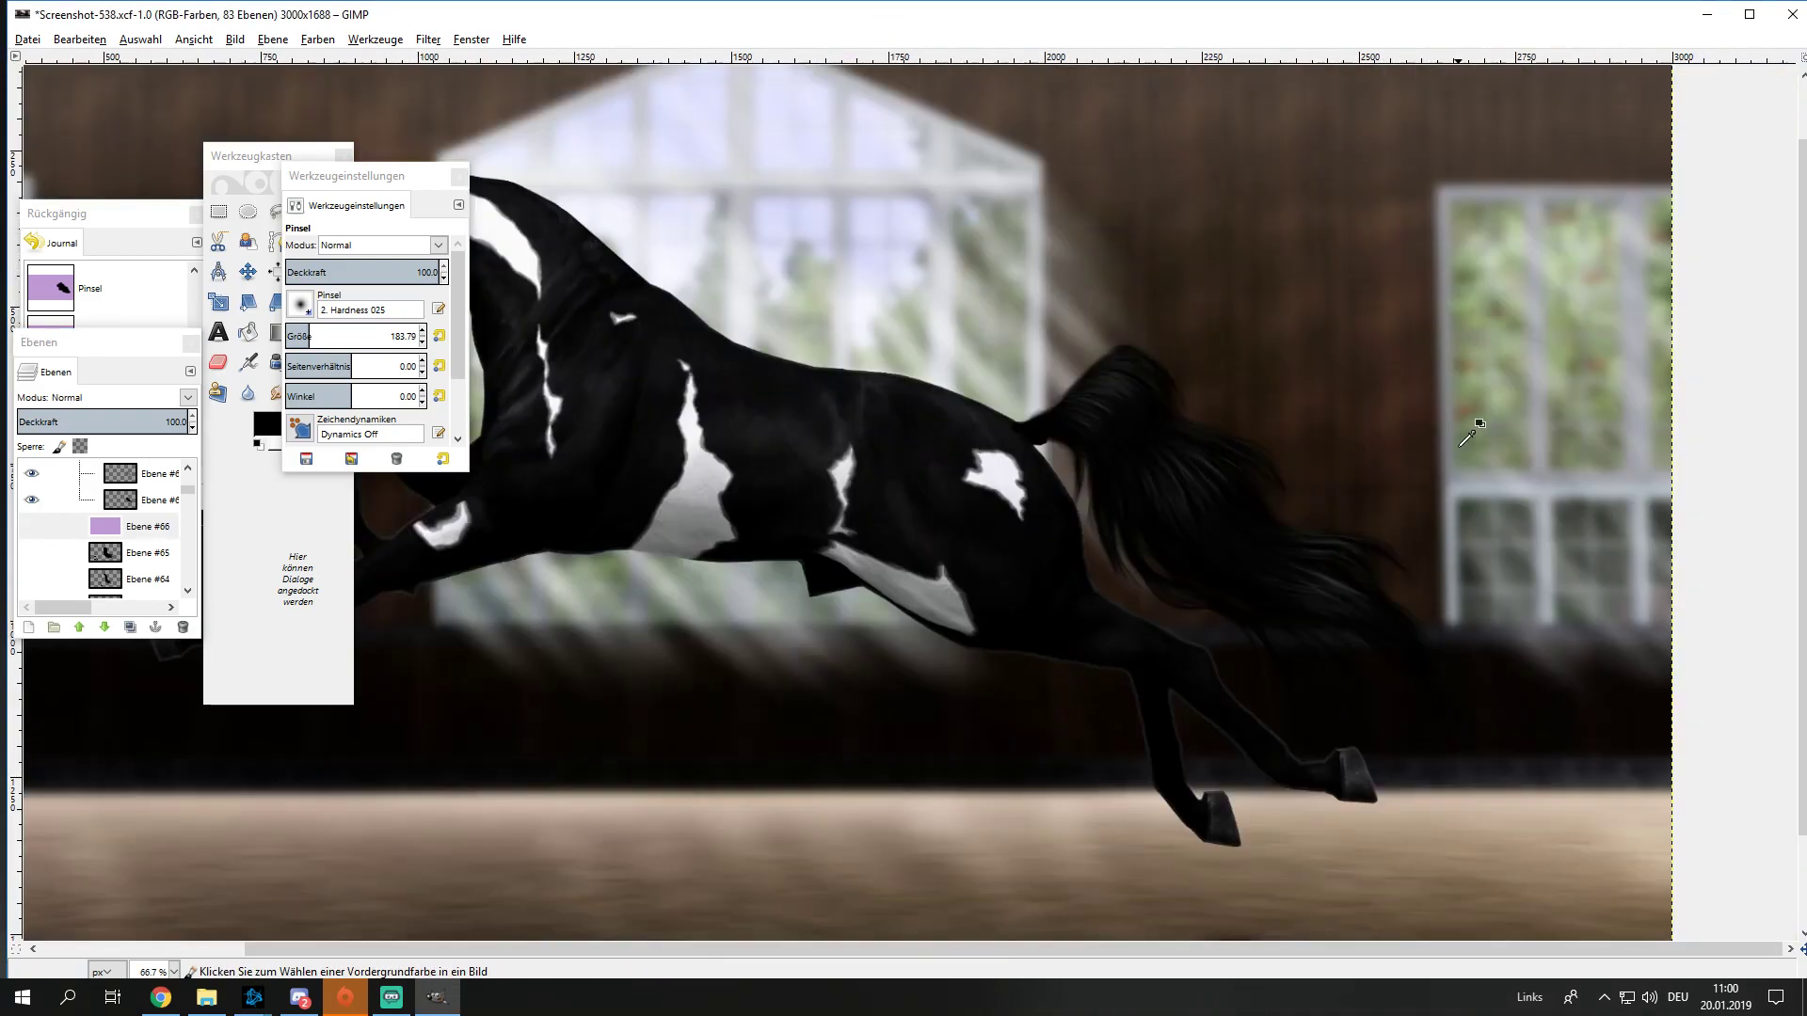
{"action": "scroll", "coordinate": [1466, 439], "scroll_direction": "down", "scroll_amount": 1, "text": "ctrl"}
{"action": "scroll", "coordinate": [1470, 432], "scroll_direction": "down", "scroll_amount": 1, "text": "ctrl"}
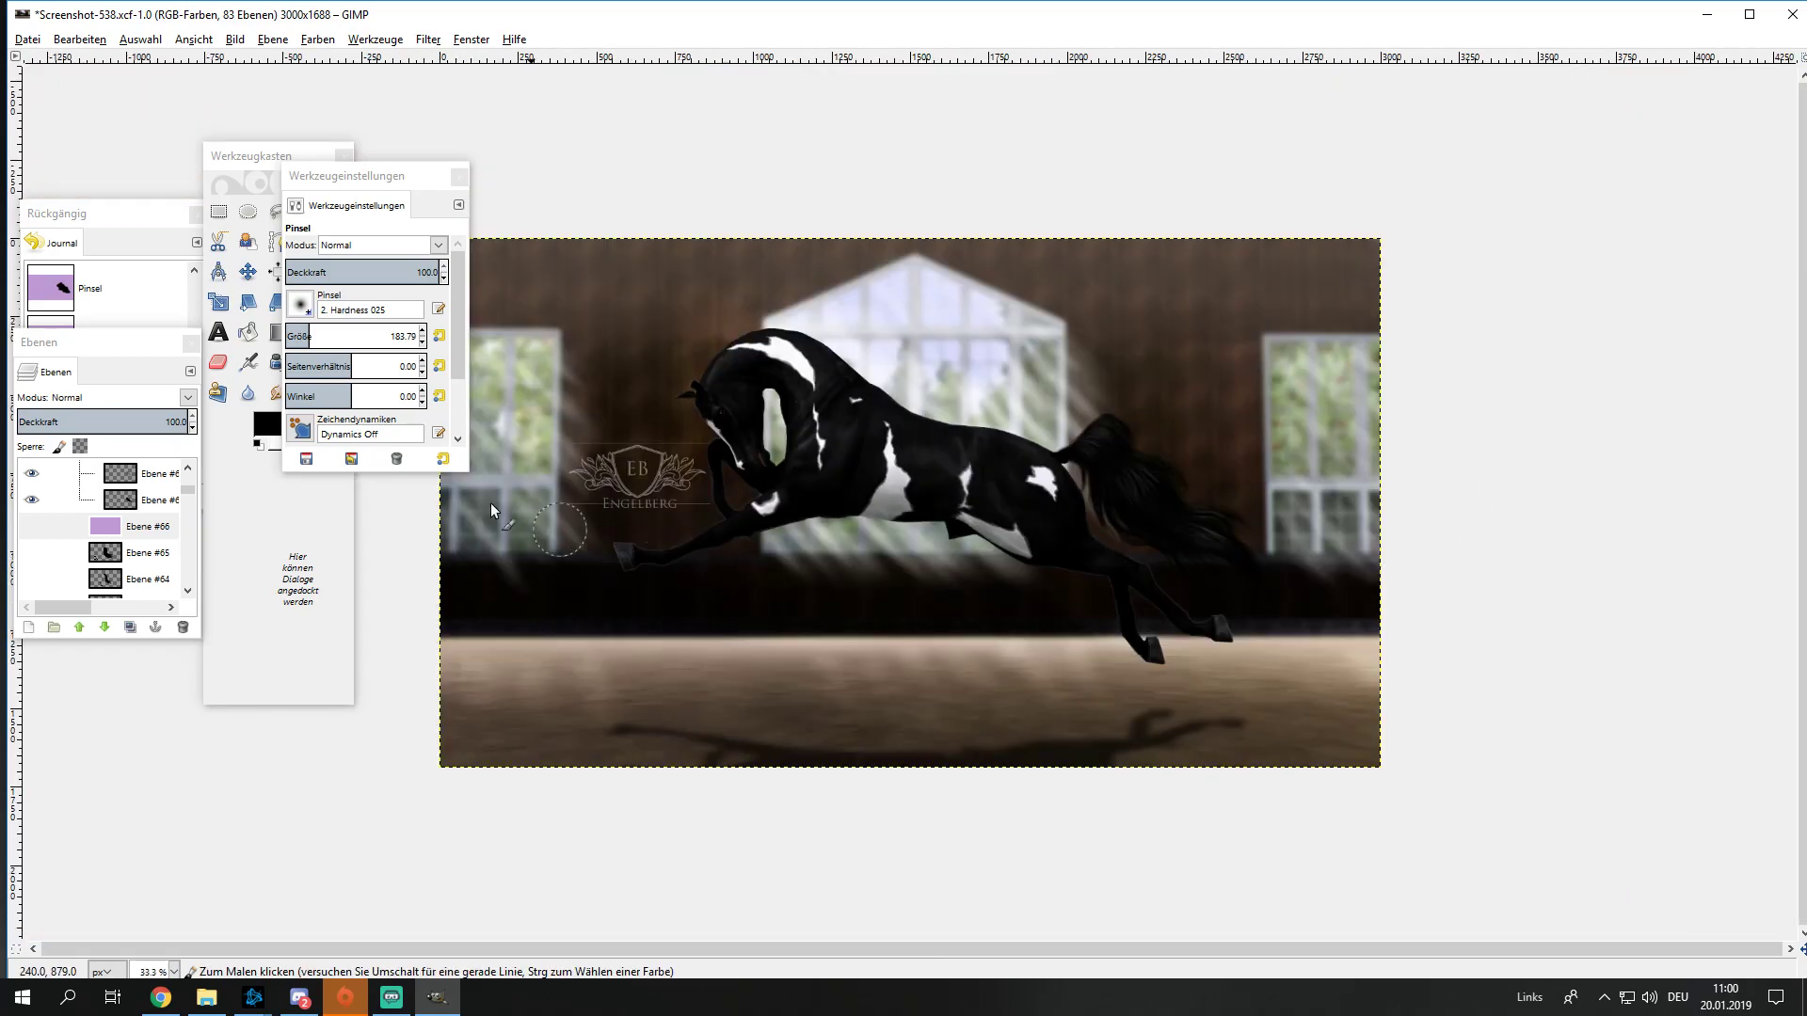